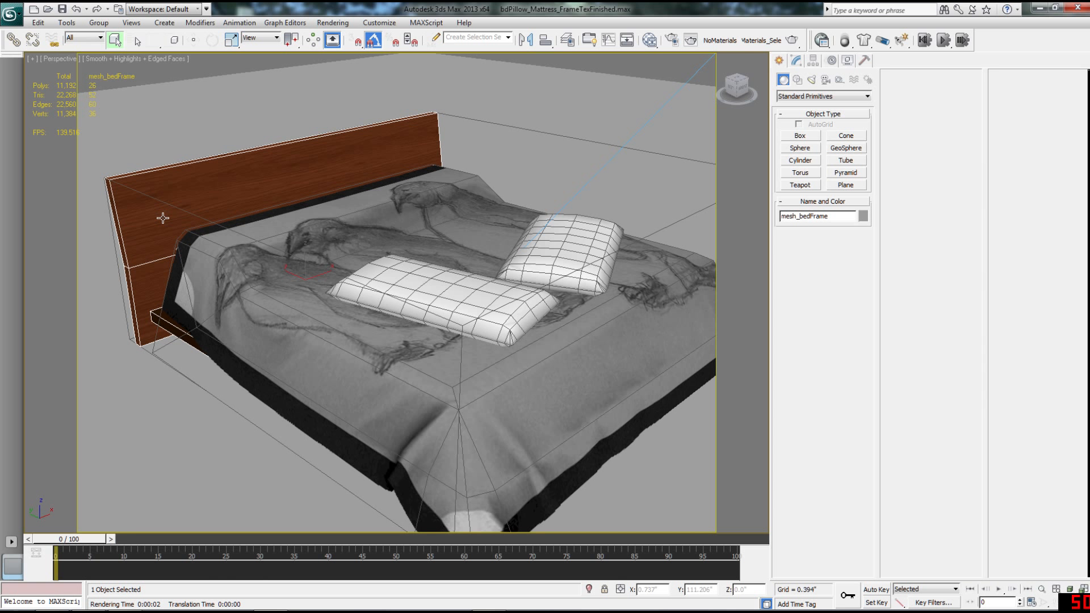
Examine the pillows and mattress of the finished bed scene with and without wireframe edges
left_click(415, 293)
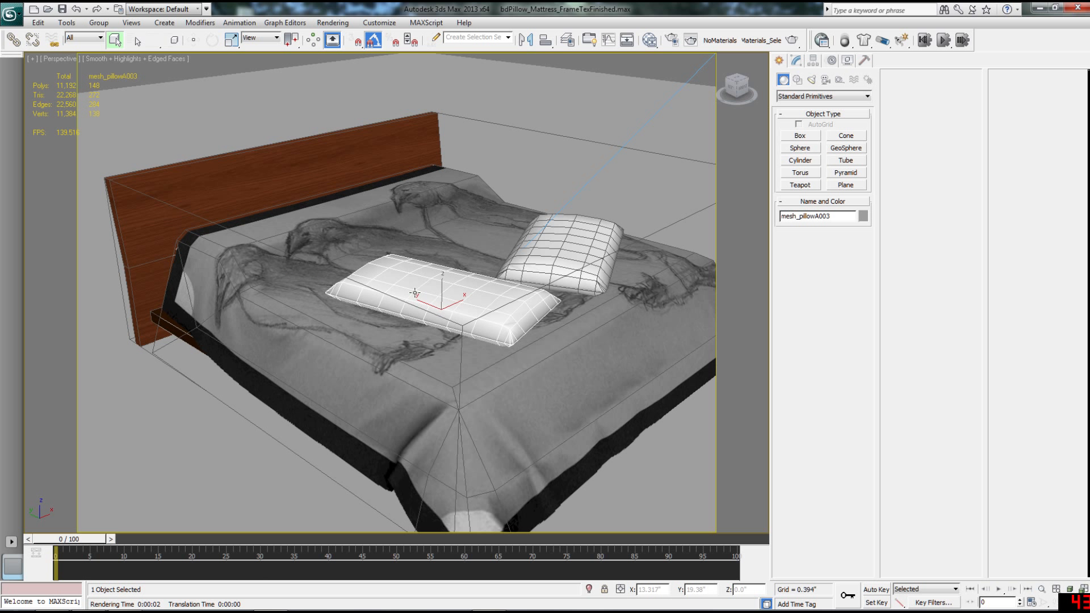
left_click(544, 252)
left_click(483, 289)
left_click(533, 259)
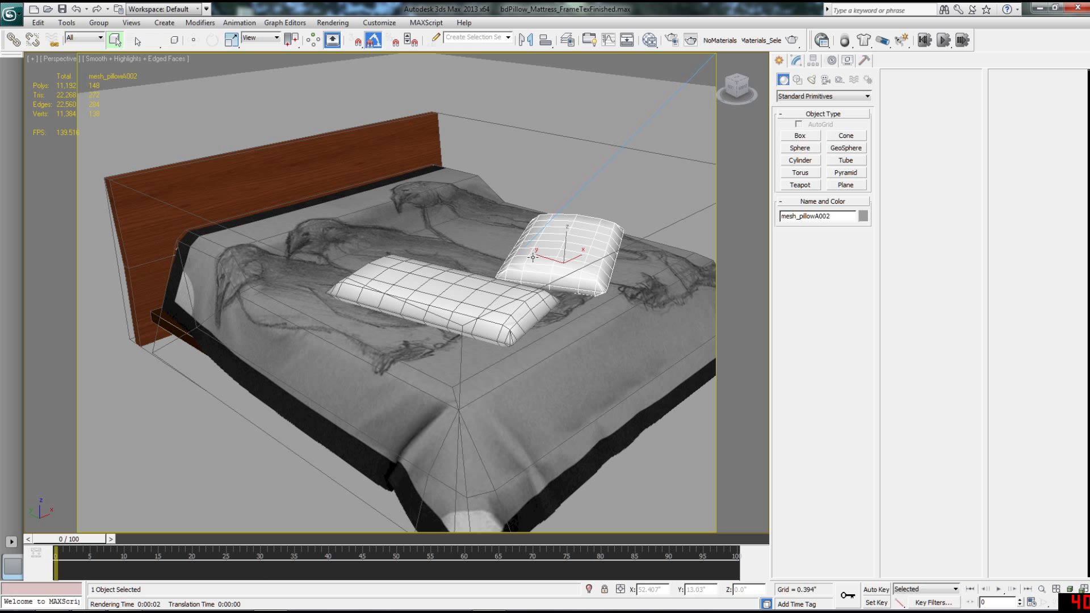
middle_click_drag(527, 291, 619, 284, "alt")
left_click(418, 400)
middle_click_drag(370, 398, 424, 375, "alt")
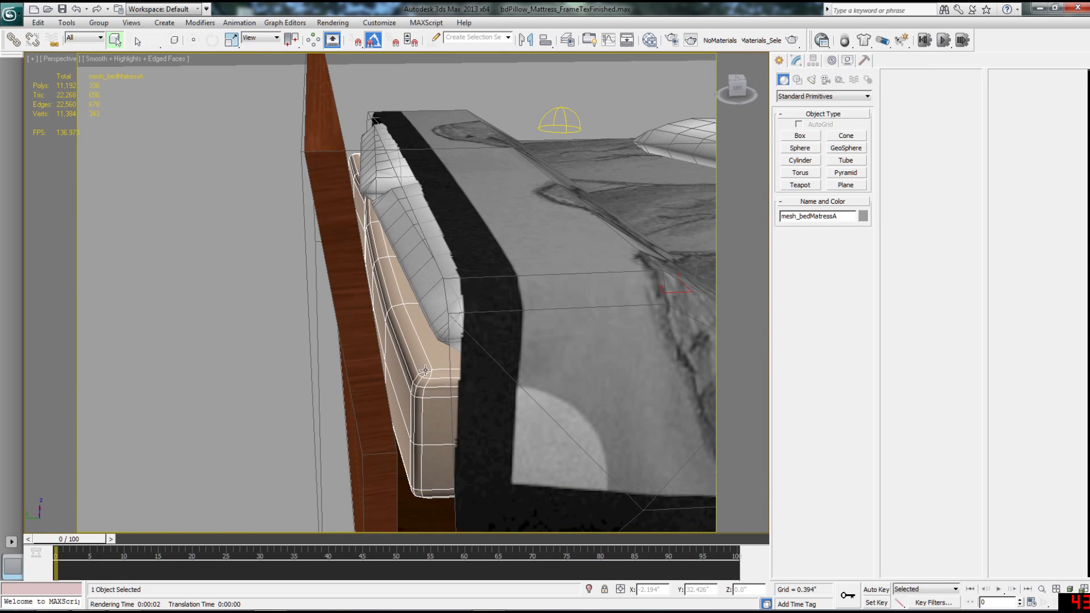
key("F3")
key("F3")
key("F4")
mouse_move(420, 387)
middle_mouse_down()
mouse_move(419, 397)
mouse_move(579, 407)
mouse_move(585, 397)
mouse_move(538, 416)
middle_mouse_up()
scroll(440, 399, "down", 3)
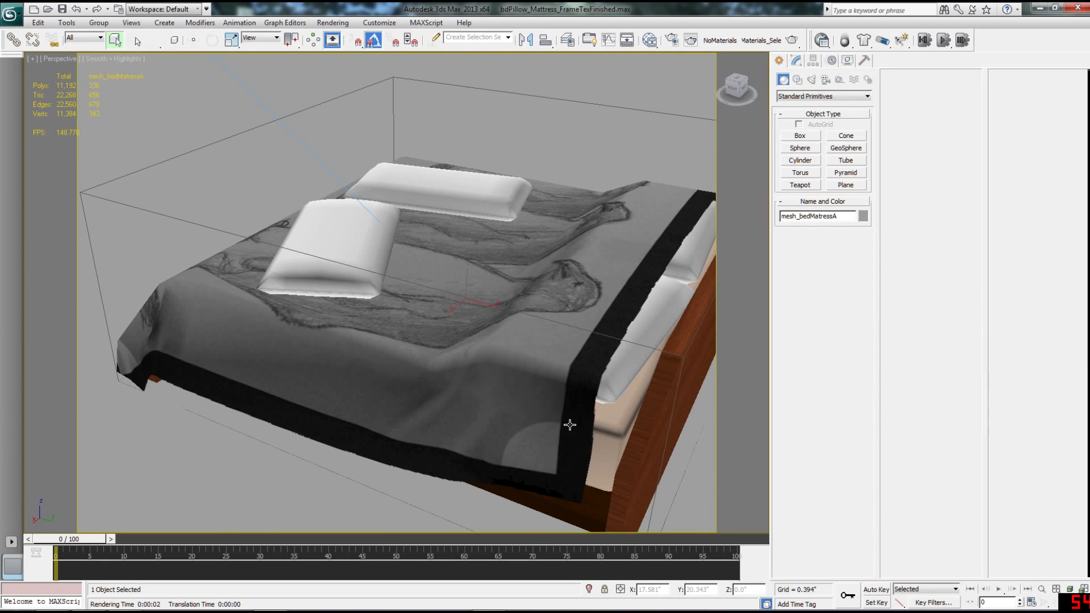
Examine the wood-textured bed frame from several angles in wireframe and shaded display
middle_click_drag(623, 433, 483, 400, "alt")
left_click(335, 264)
middle_click_drag(363, 286, 349, 271, "alt")
key("F3")
key("F3")
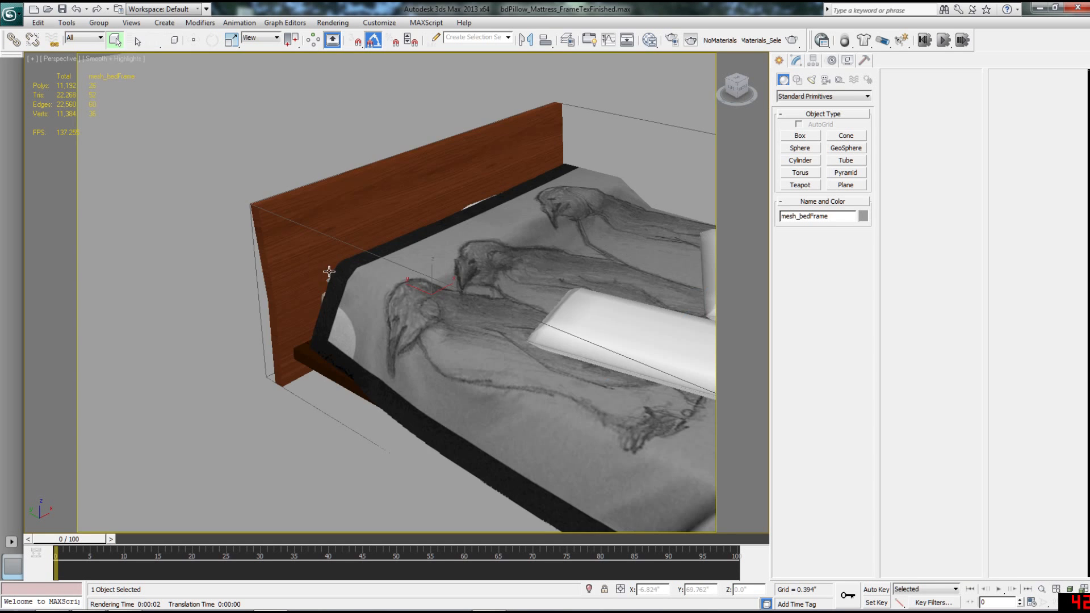
middle_click_drag(331, 271, 433, 279, "alt")
key("F3")
mouse_move(370, 355)
middle_mouse_down("alt")
mouse_move(346, 316)
mouse_move(328, 370)
mouse_move(260, 354)
mouse_move(358, 382)
mouse_move(378, 345)
middle_mouse_up("alt")
middle_click_drag(313, 353, 381, 351, "alt")
key("F3")
scroll(382, 350, "up", 3)
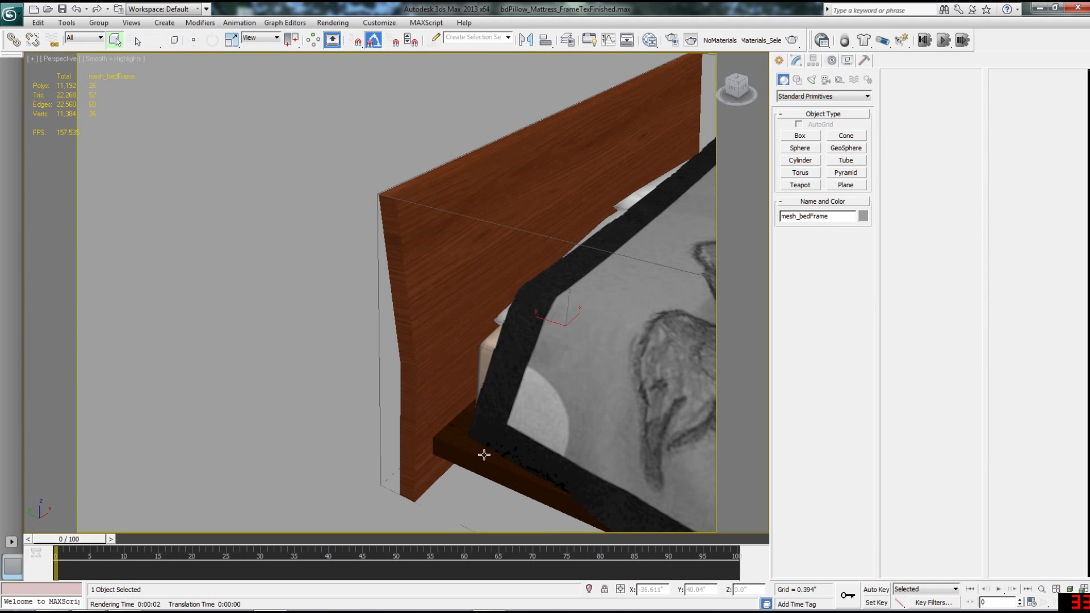
Render the perspective view of the whole finished bed and close the rendered image
scroll(451, 386, "down", 3)
key("F3")
key("F3")
middle_click_drag(420, 369, 437, 322, "alt")
scroll(386, 378, "down", 3)
key("shift+q")
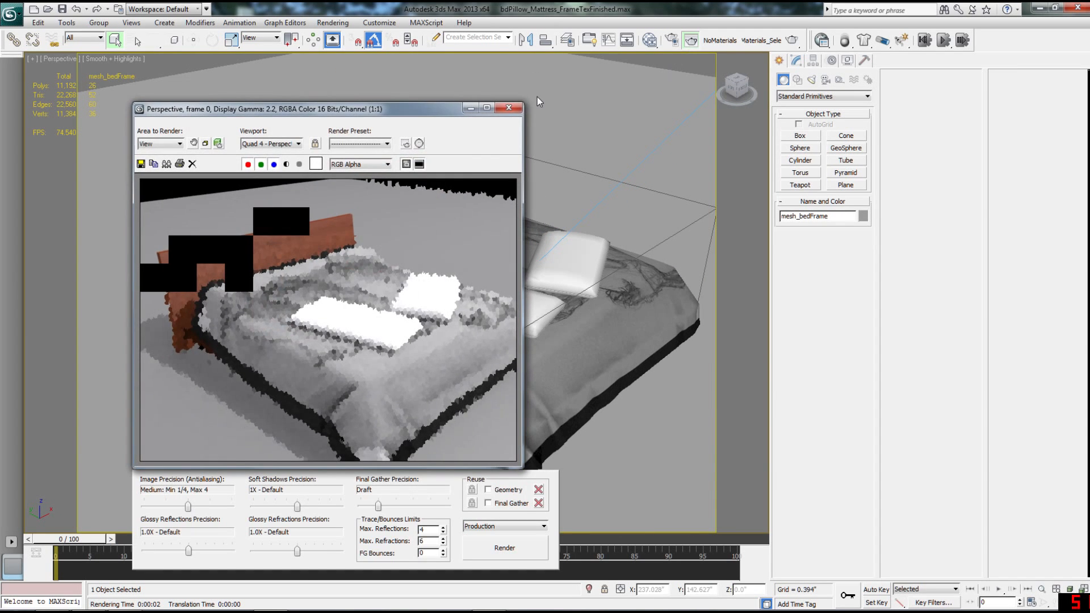
left_click(506, 111)
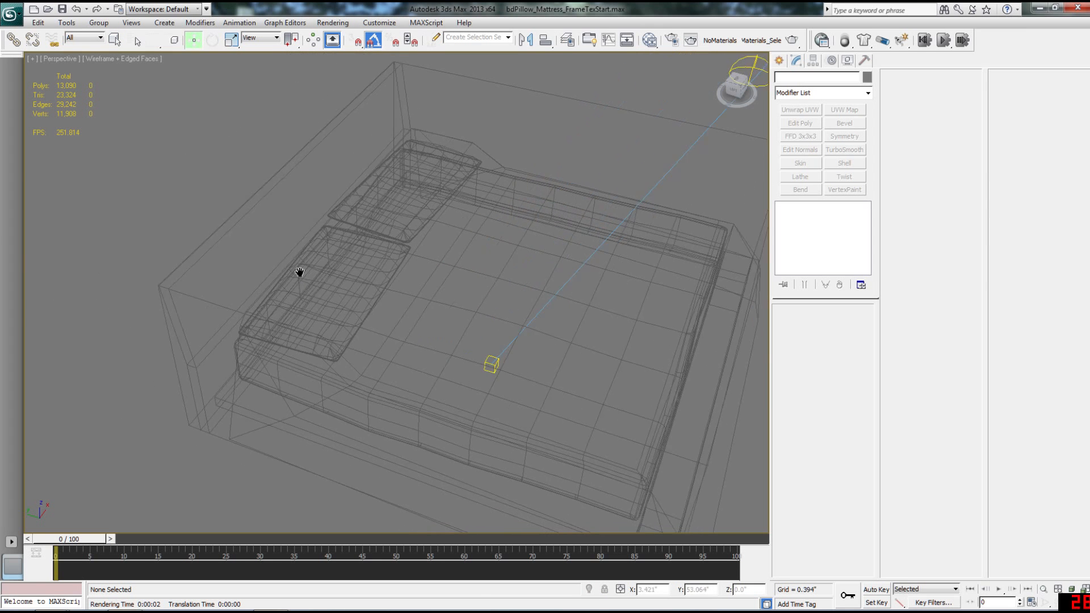
Copy the near pillow about 120" along the negative Y axis, clear of the bed
scroll(295, 273, "up", 4)
scroll(282, 273, "up", 1)
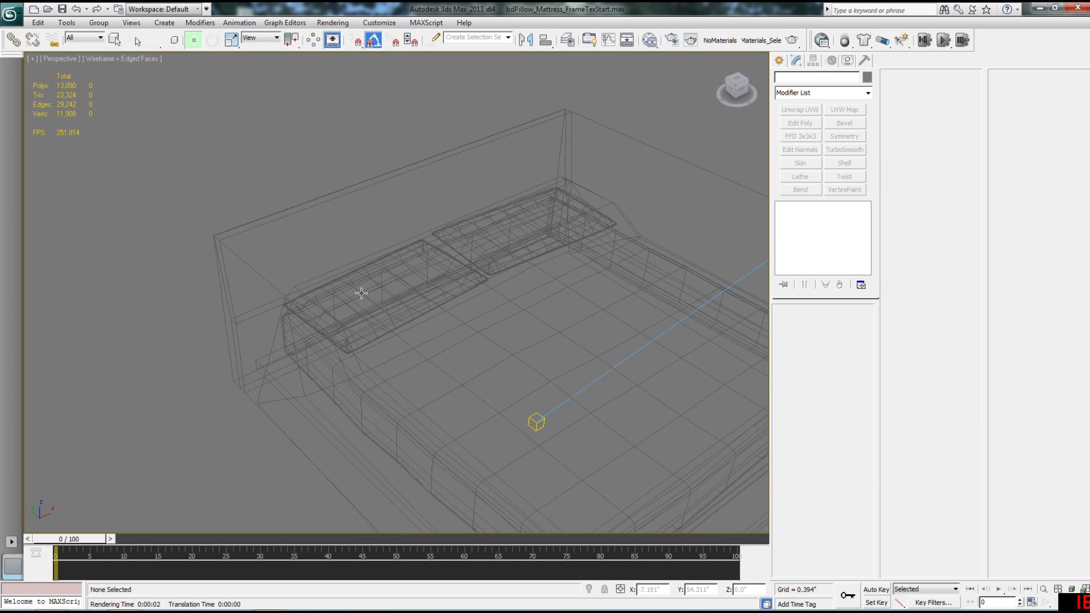
left_click(361, 293)
left_click(352, 385)
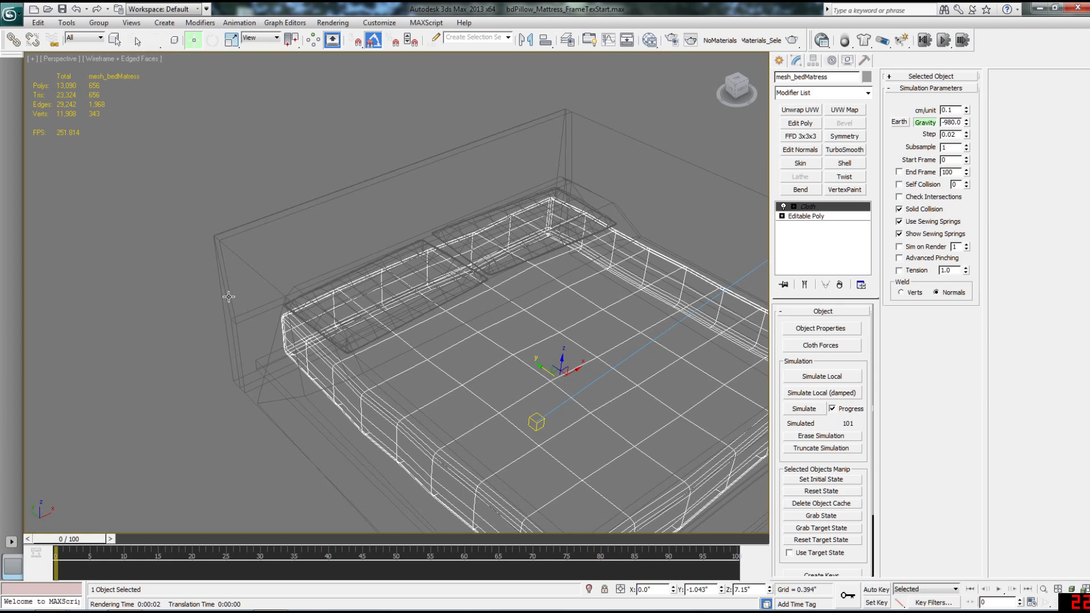
left_click(229, 297)
left_click(373, 320)
left_click(372, 325)
middle_click_drag(373, 324, 378, 332, "alt")
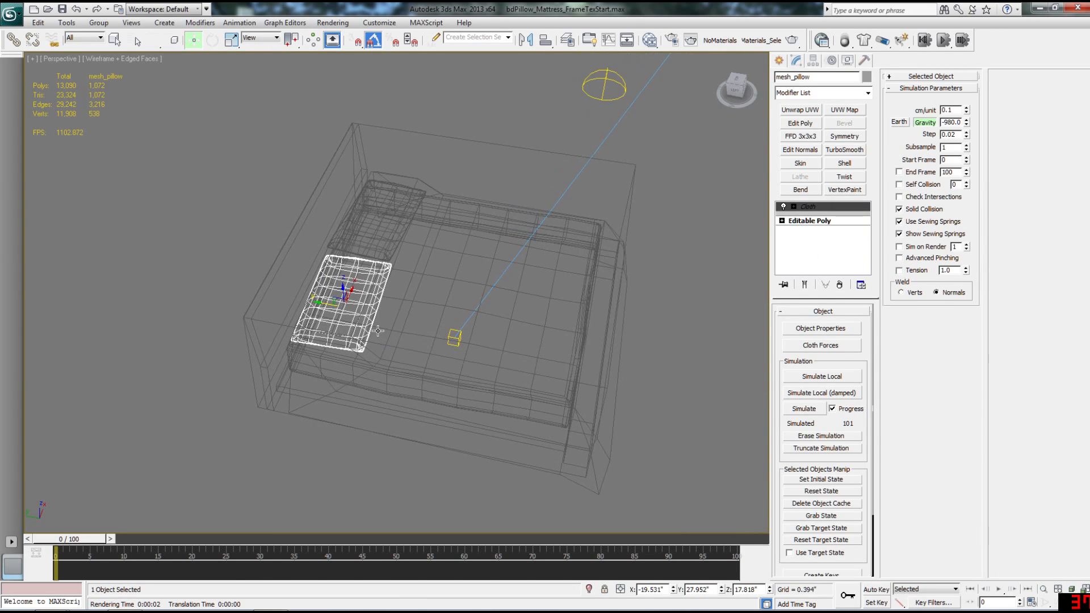
middle_click_drag(506, 319, 456, 319)
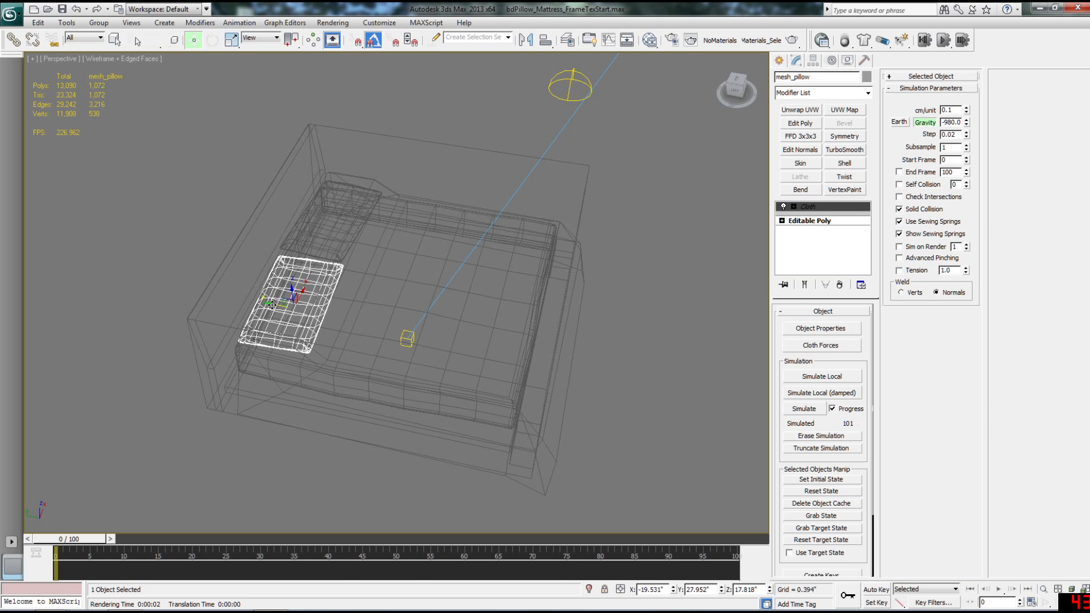
left_click_drag(272, 305, 719, 390, "shift")
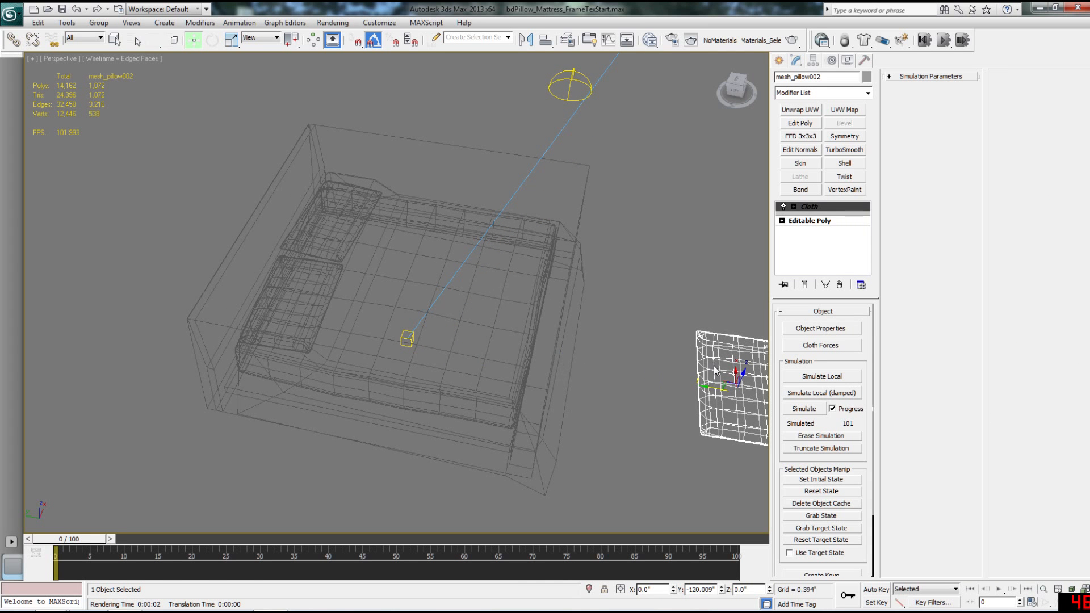
left_click(545, 365)
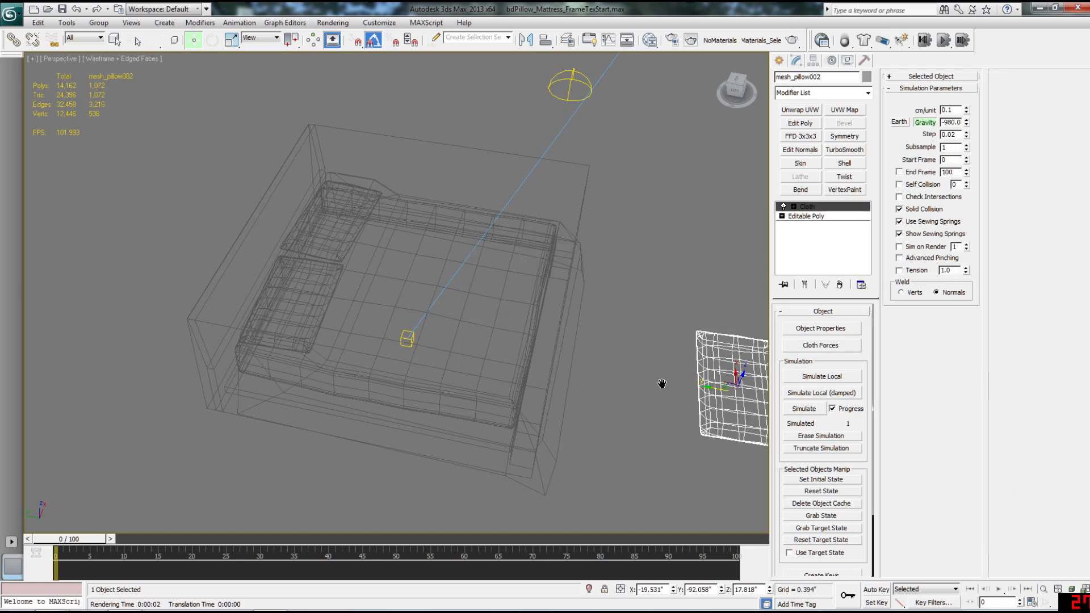
Remove the Cloth modifier from the copied pillow, leaving it as an Editable Poly
middle_click_drag(662, 385, 440, 325)
scroll(440, 325, "up", 5)
mouse_move(591, 391)
middle_mouse_down()
mouse_move(469, 365)
mouse_move(393, 333)
mouse_move(373, 299)
middle_mouse_up()
scroll(393, 334, "up", 3)
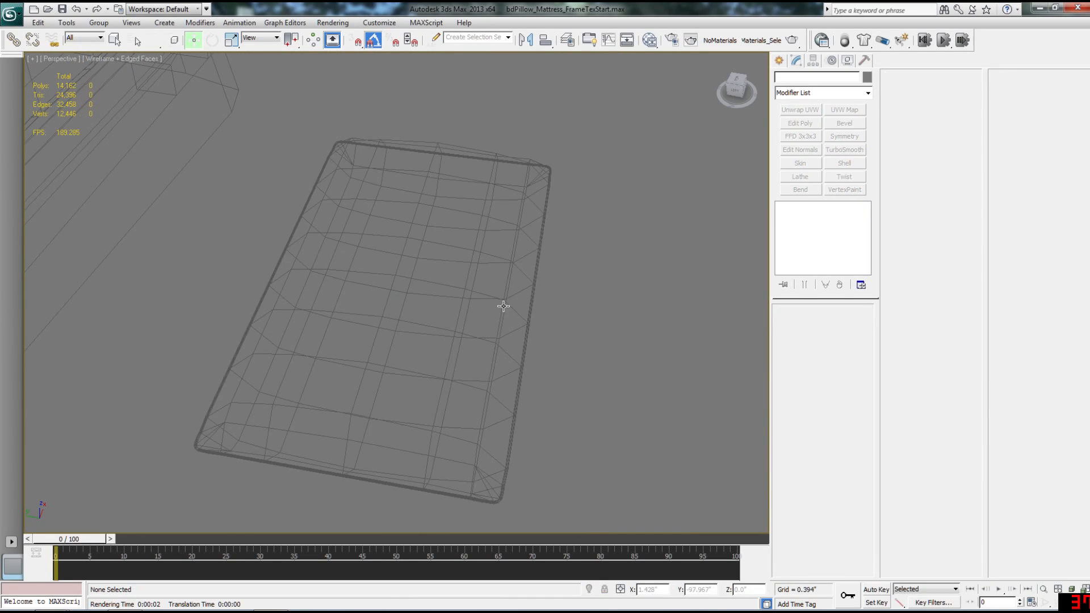
middle_click_drag(504, 306, 487, 289, "alt")
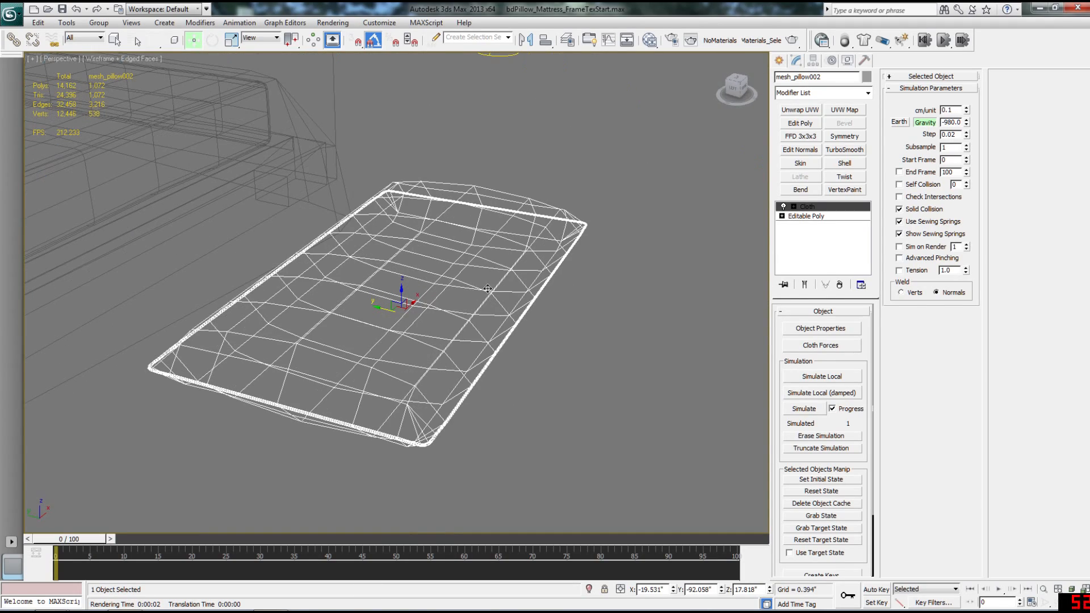
scroll(548, 287, "up", 4)
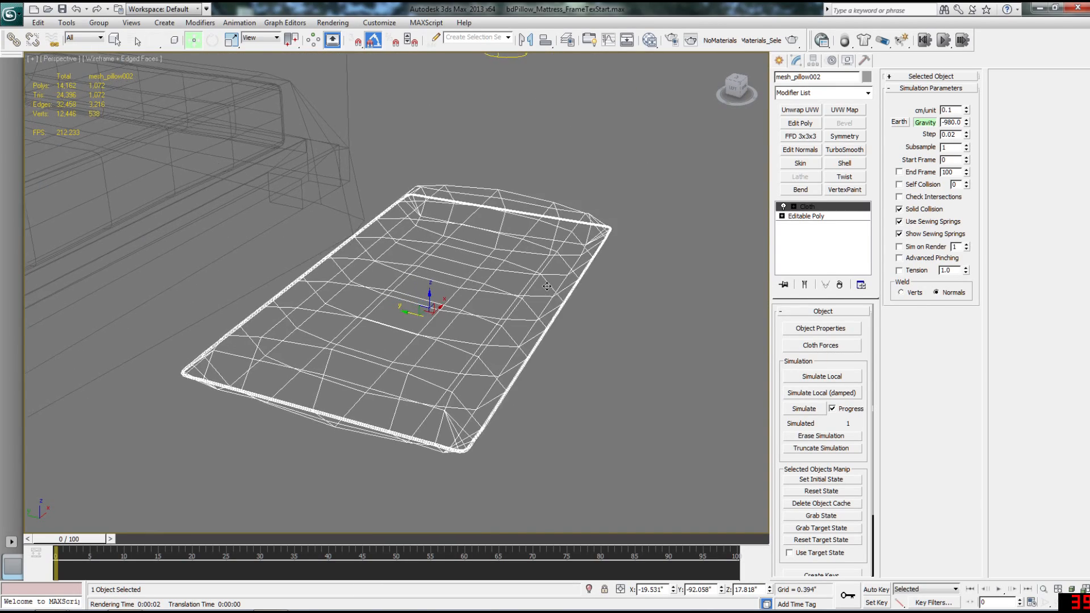
left_click(840, 285)
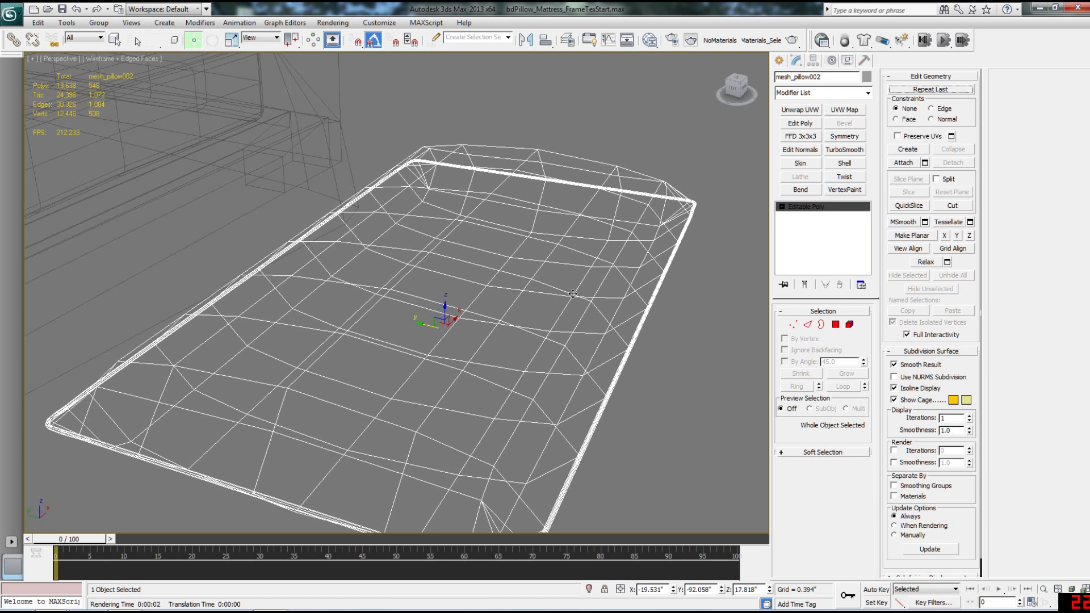
Examine the copied pillow's separate elements, the cushion body and the piping around its edge
key("5")
left_click(694, 289)
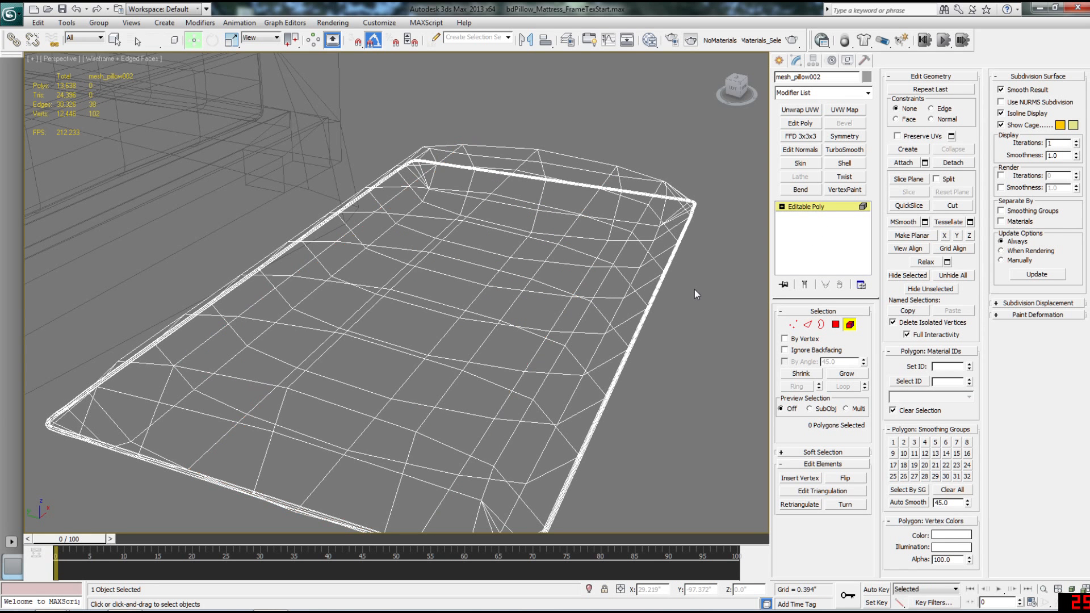
left_click(595, 276)
middle_click_drag(571, 292, 443, 262)
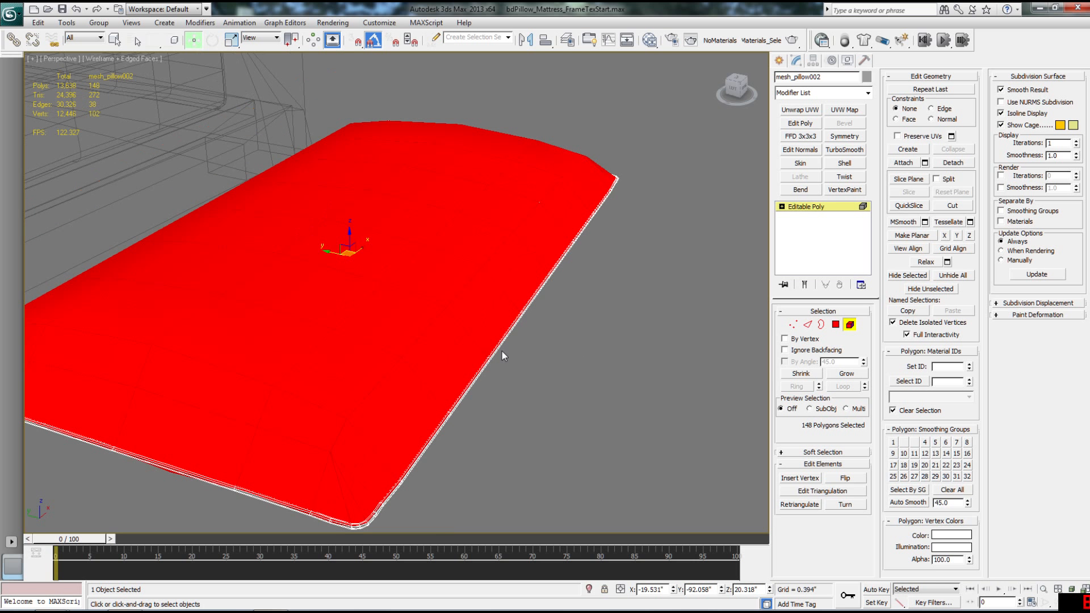
key("ctrl+i")
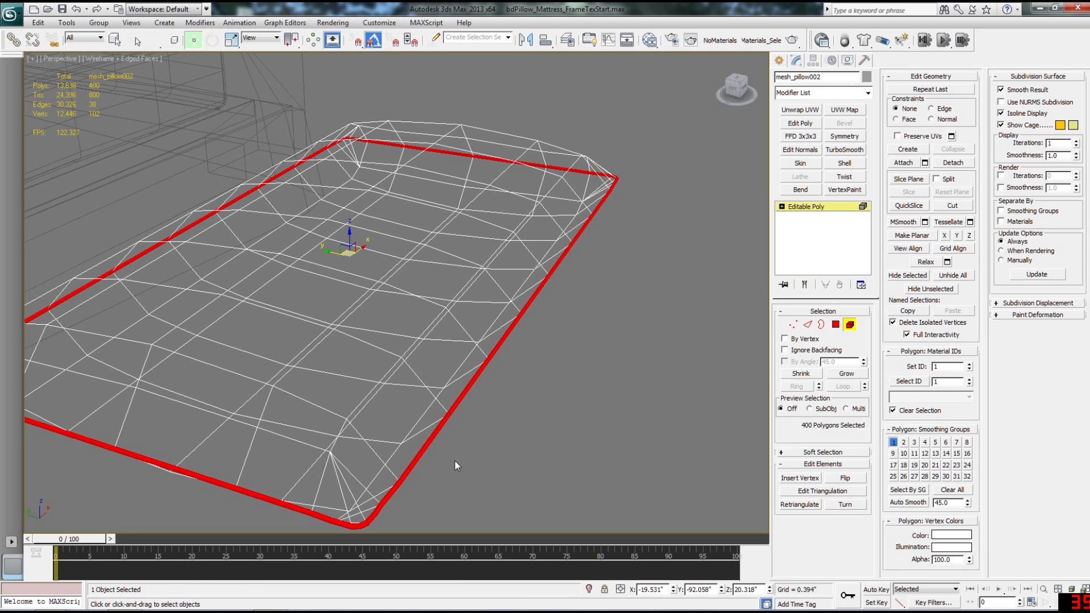
scroll(362, 462, "up", 6)
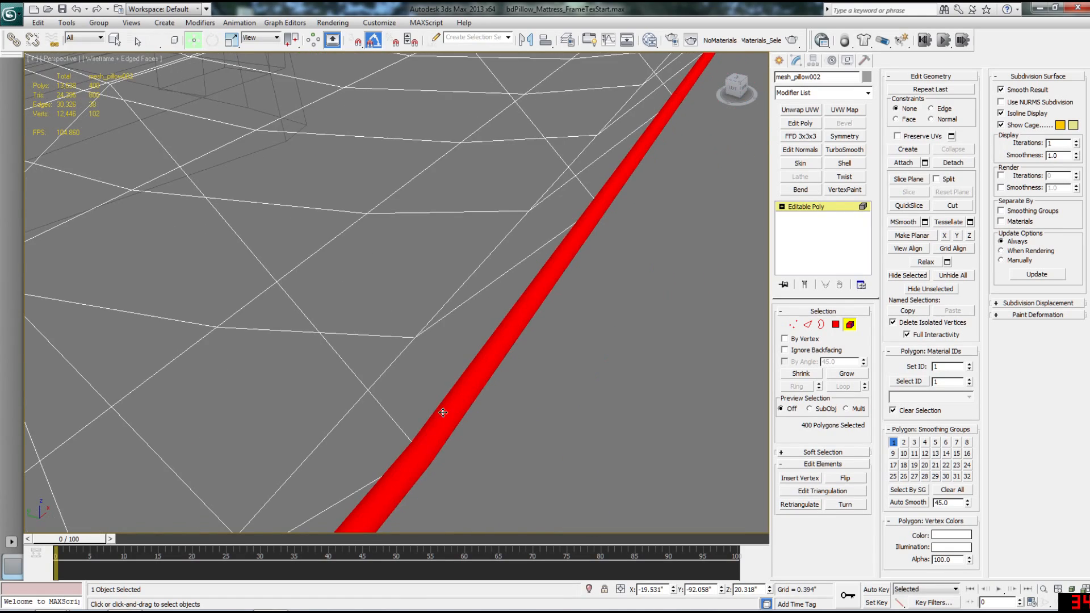
scroll(435, 418, "down", 8)
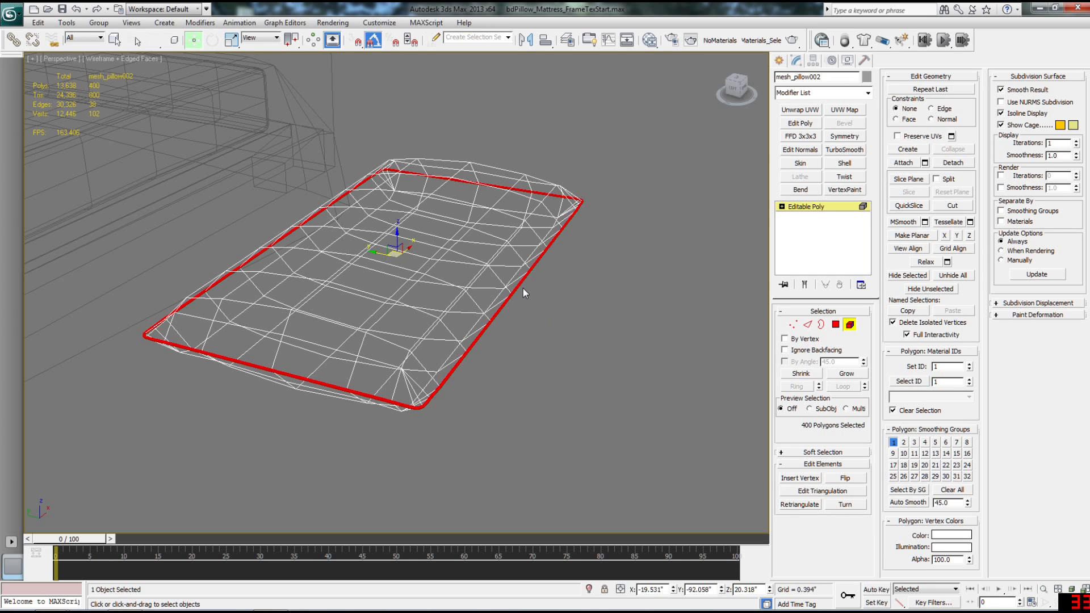
left_click(467, 280)
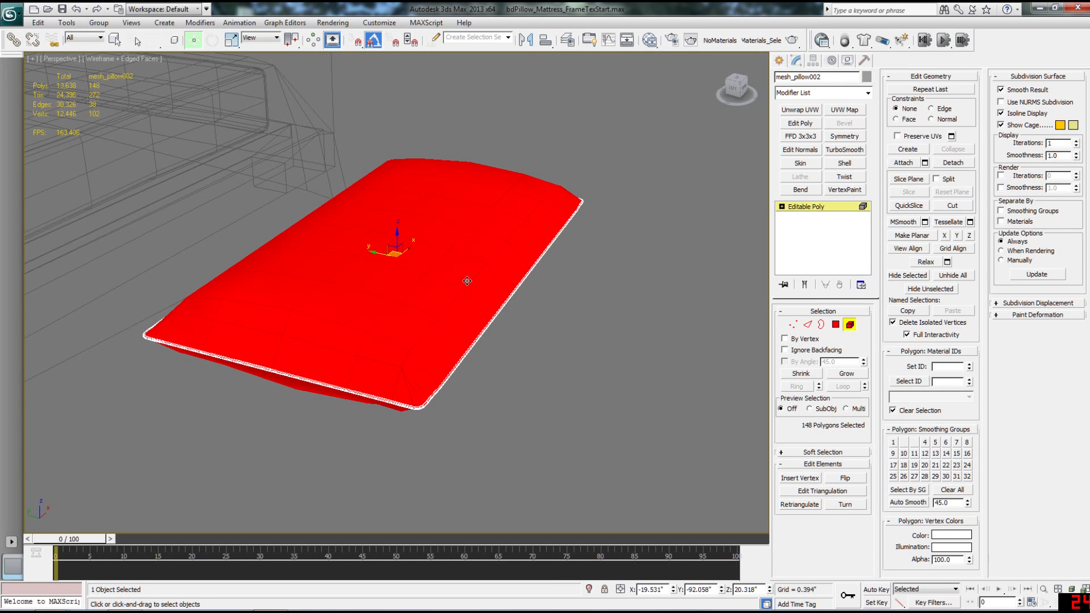
left_click(825, 206)
Compare the copied pillow's mesh density with the low-poly blanket in shaded and wireframe display
scroll(571, 290, "down", 2)
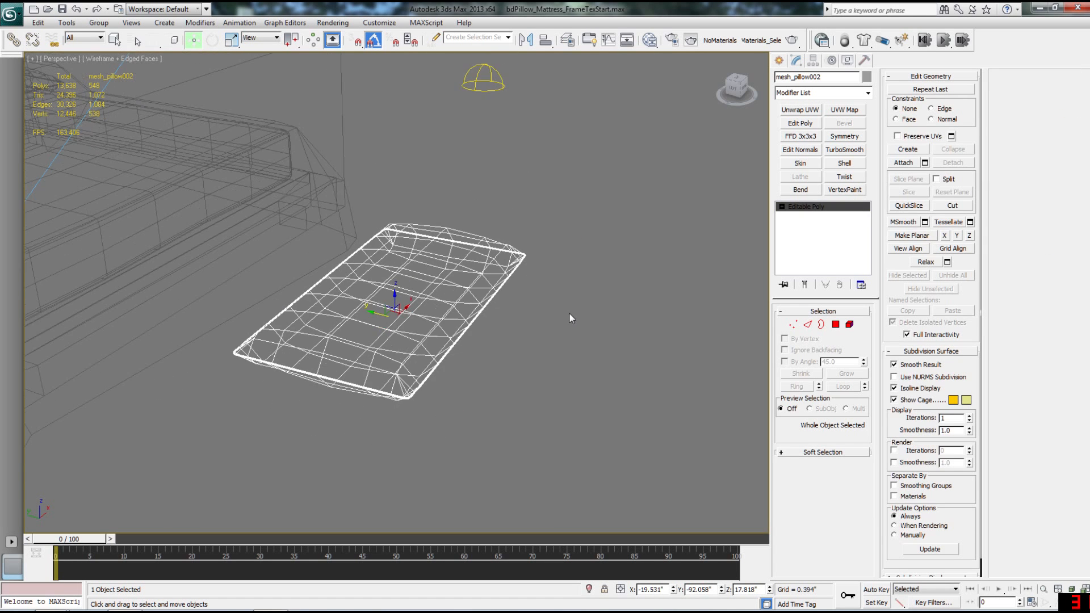
scroll(569, 312, "up", 2)
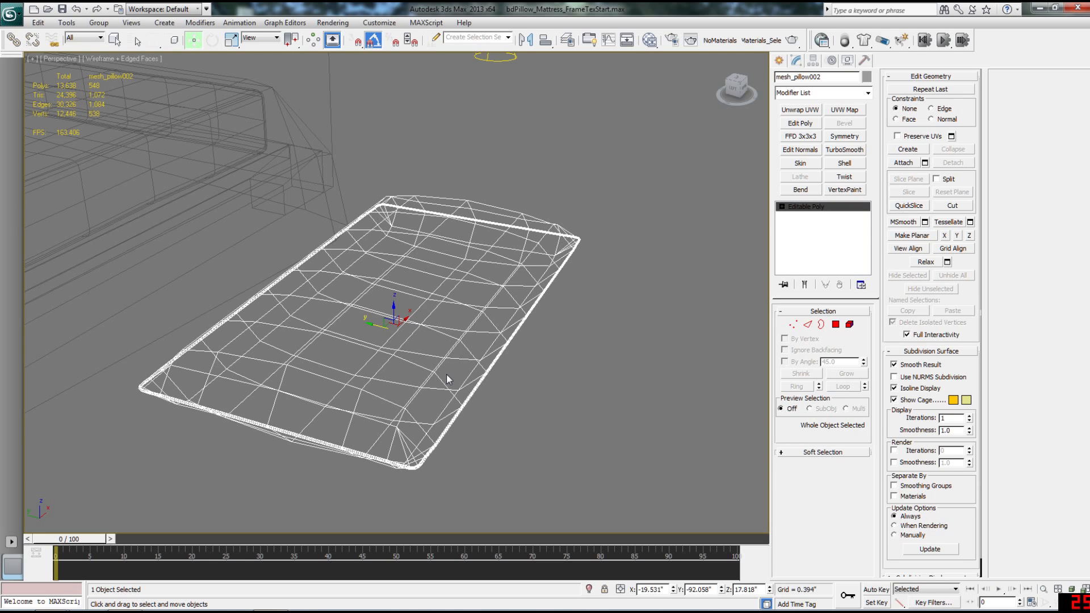
scroll(427, 391, "up", 3)
scroll(574, 376, "down", 6)
middle_click_drag(247, 310, 332, 343)
key("F3")
left_click(301, 345)
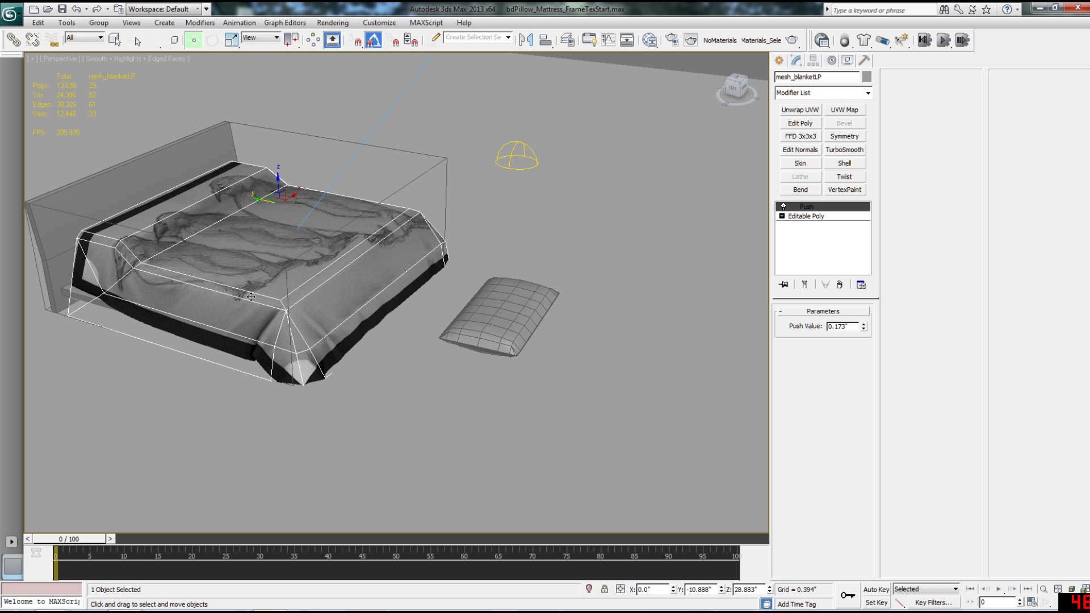
middle_click_drag(343, 323, 273, 326)
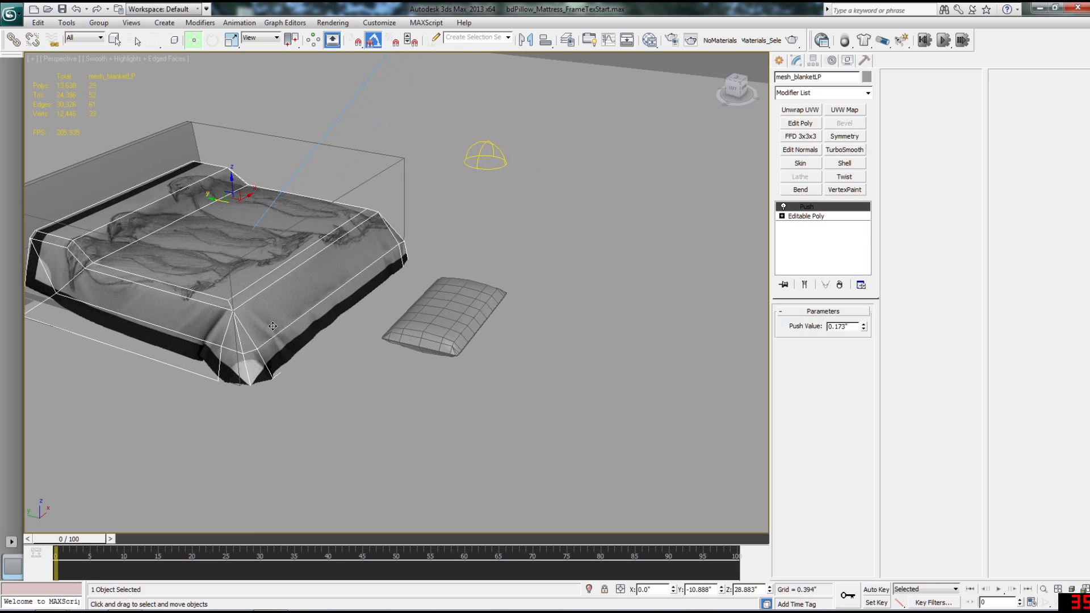
scroll(420, 335, "up", 5)
key("F3")
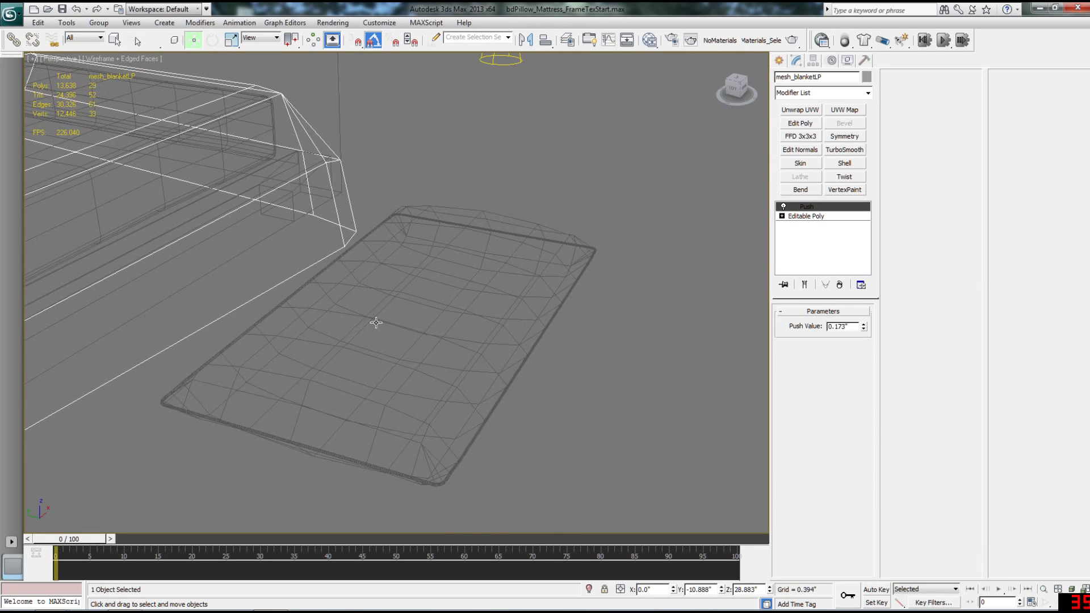
Clone the copied pillow in place as an independent copy
left_click(376, 329)
scroll(379, 310, "up", 3)
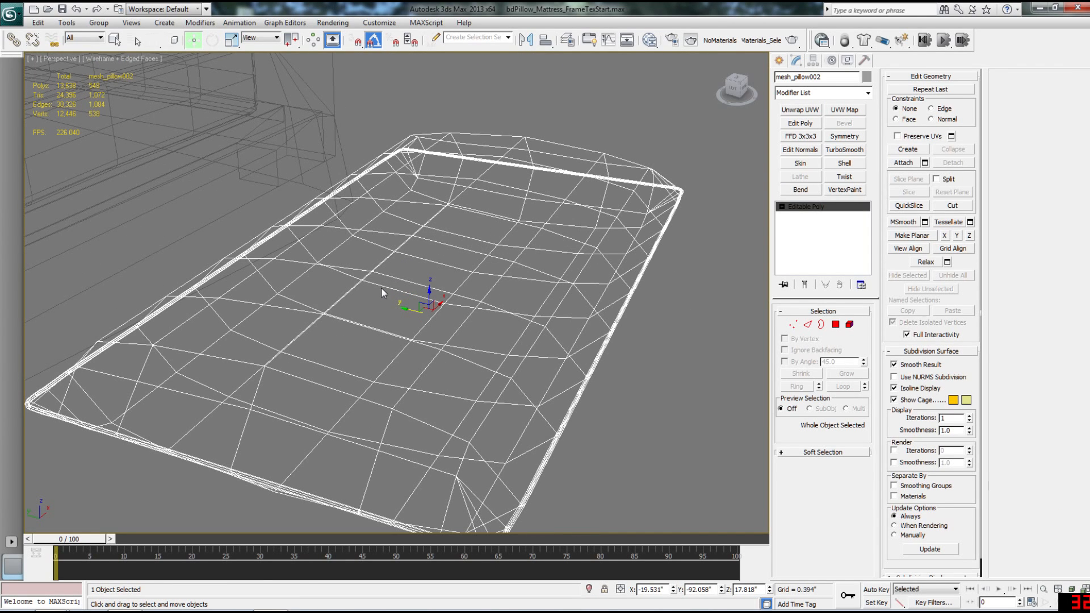
key("ctrl+v")
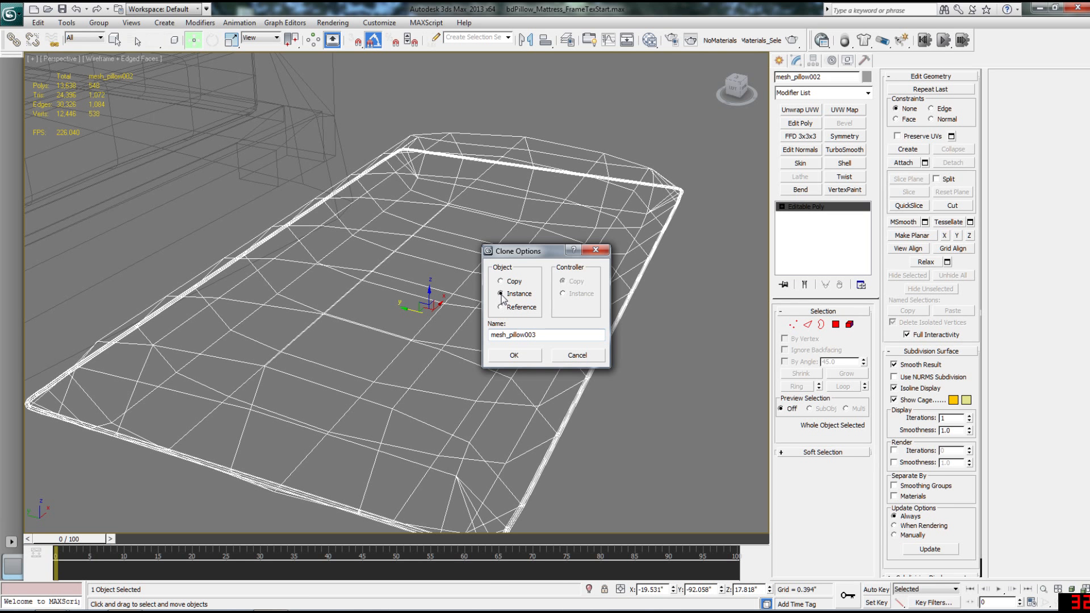
left_click(515, 355)
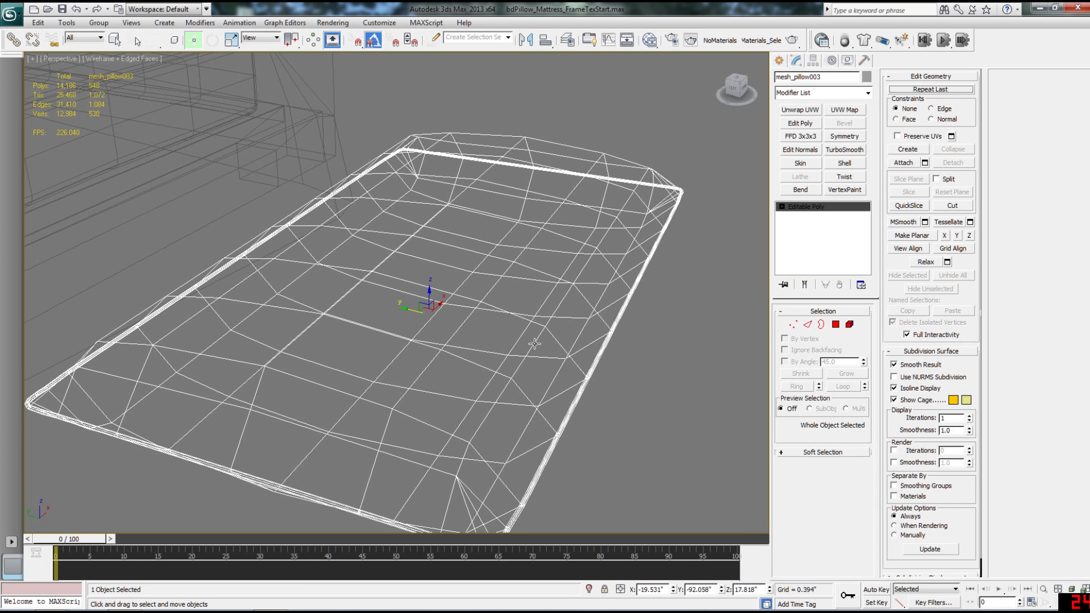
Delete the piping element from the new pillow clone, keeping only its cushion body
key("5")
left_click(562, 409)
key("F2")
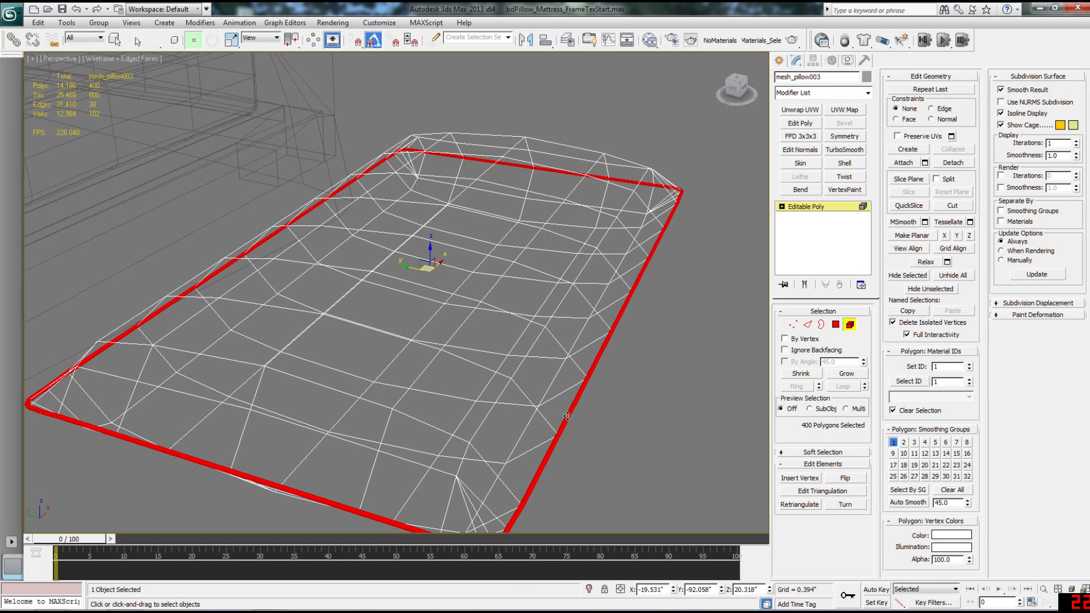
left_click(568, 416)
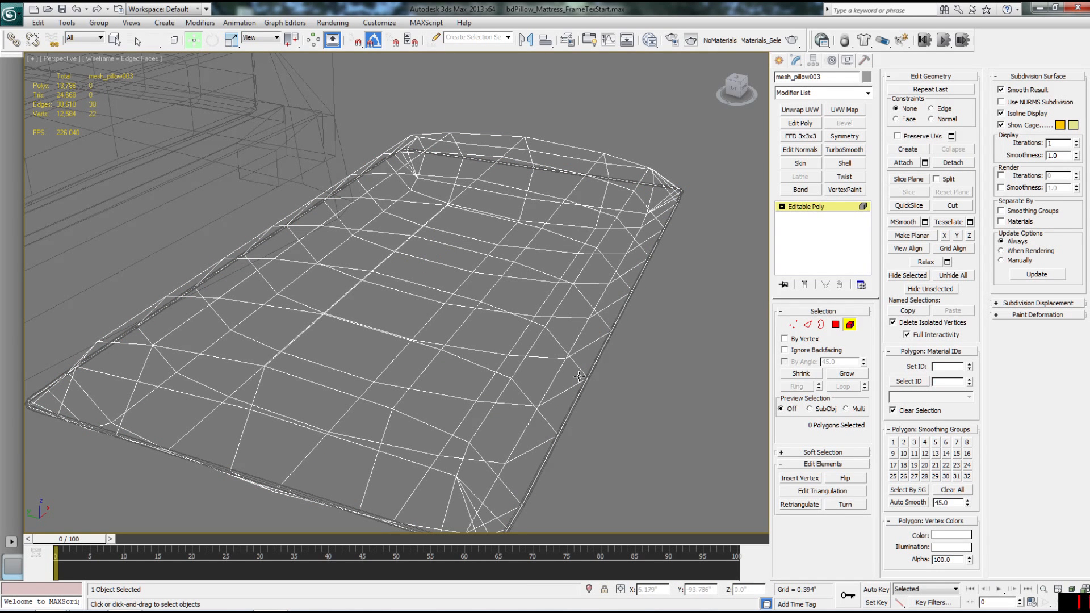
key("F3")
key("F3")
scroll(502, 381, "down", 2)
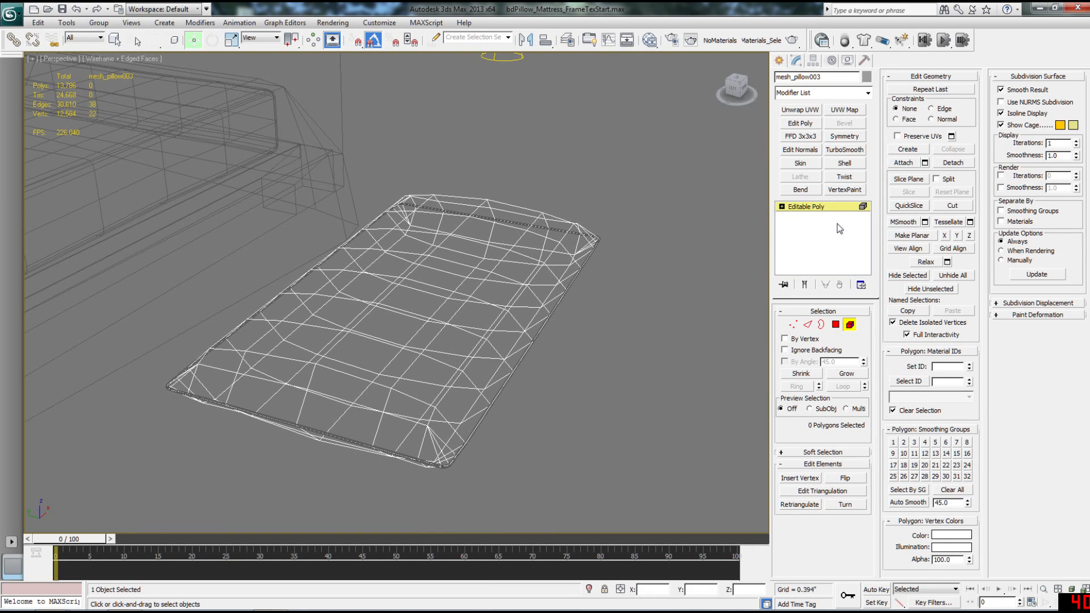
Exit element editing on the cushion body, select it together with the piping object, and isolate both
left_click(821, 206)
middle_click_drag(602, 287, 614, 305, "alt")
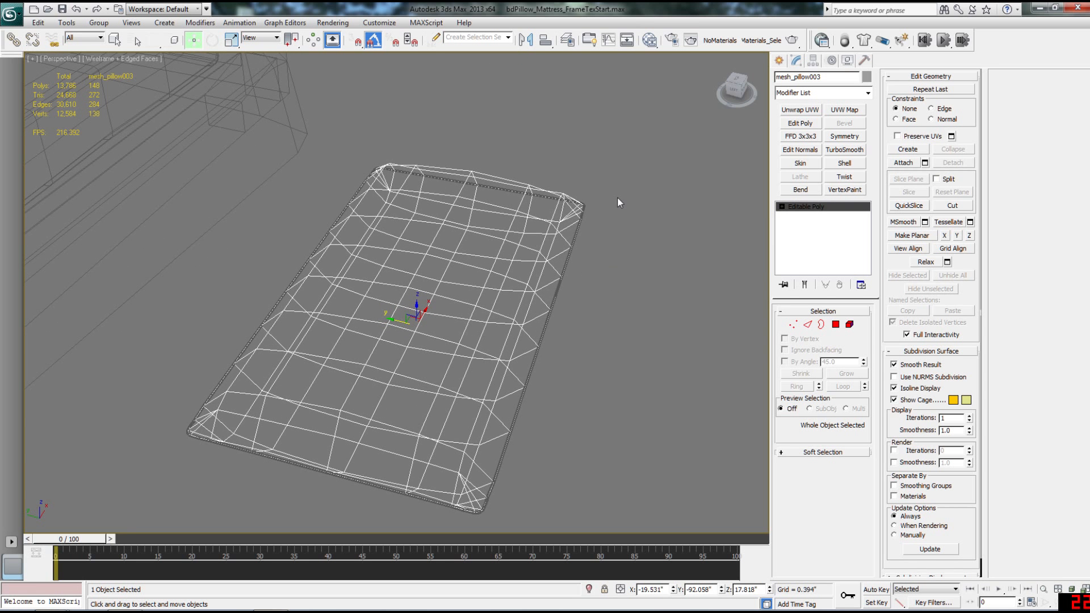
left_click(573, 256, "ctrl")
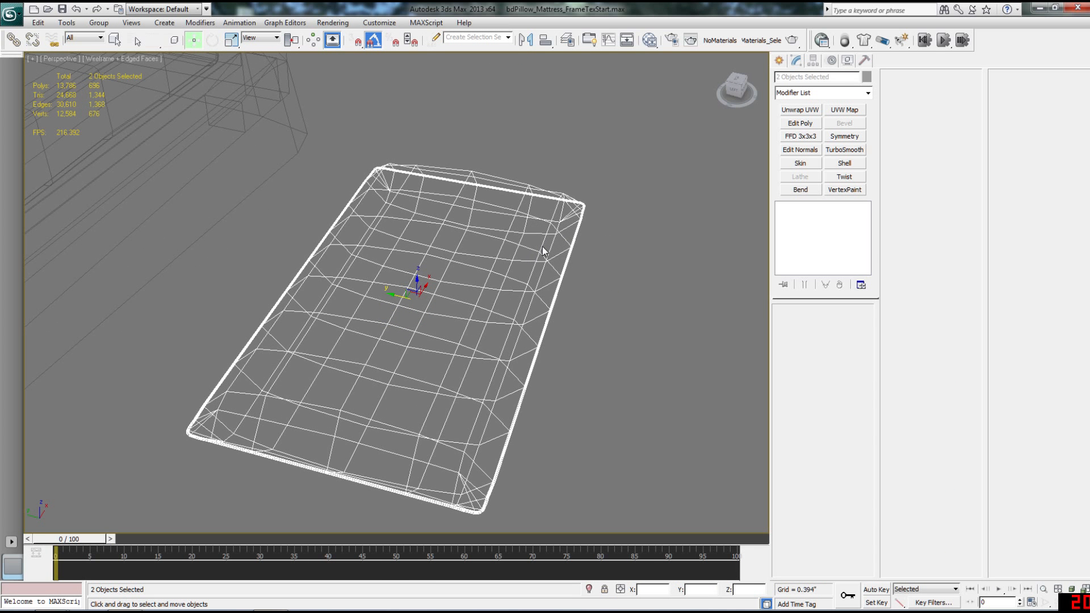
right_click(543, 246)
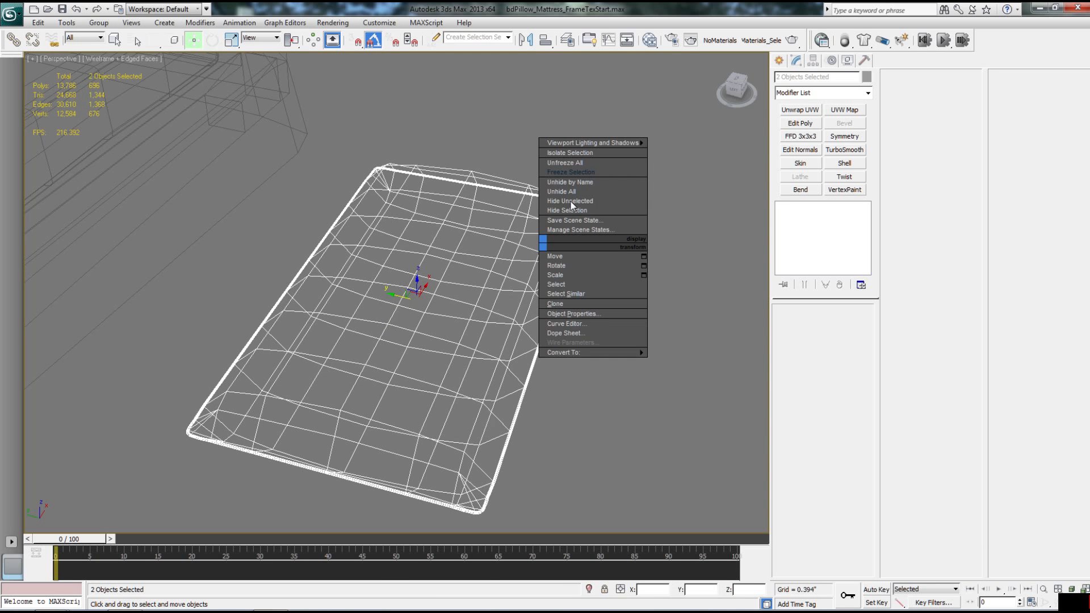
left_click(585, 154)
Render a test image of the isolated cushion and piping in the perspective view to check the pillow's shape
mouse_move(515, 235)
middle_mouse_down("alt")
mouse_move(461, 197)
mouse_move(512, 237)
middle_mouse_up("alt")
key("shift+q")
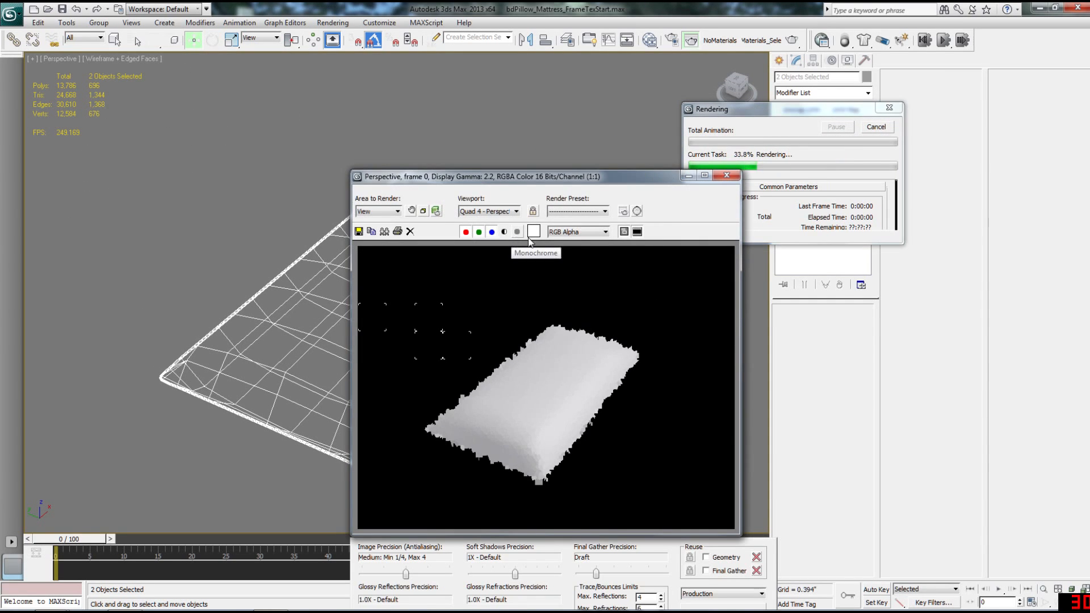
left_click(728, 177)
Apply an Unwrap UVW modifier to the cushion body mesh_pillow003 and open its UV editor
scroll(607, 235, "up", 3)
left_click(510, 282)
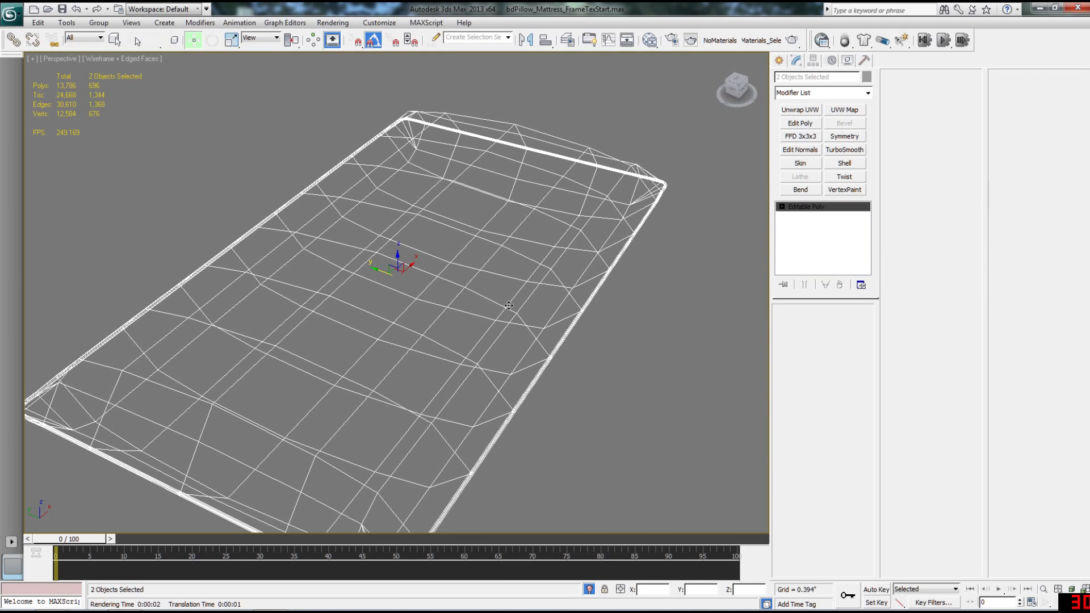
middle_click_drag(512, 301, 519, 290, "alt")
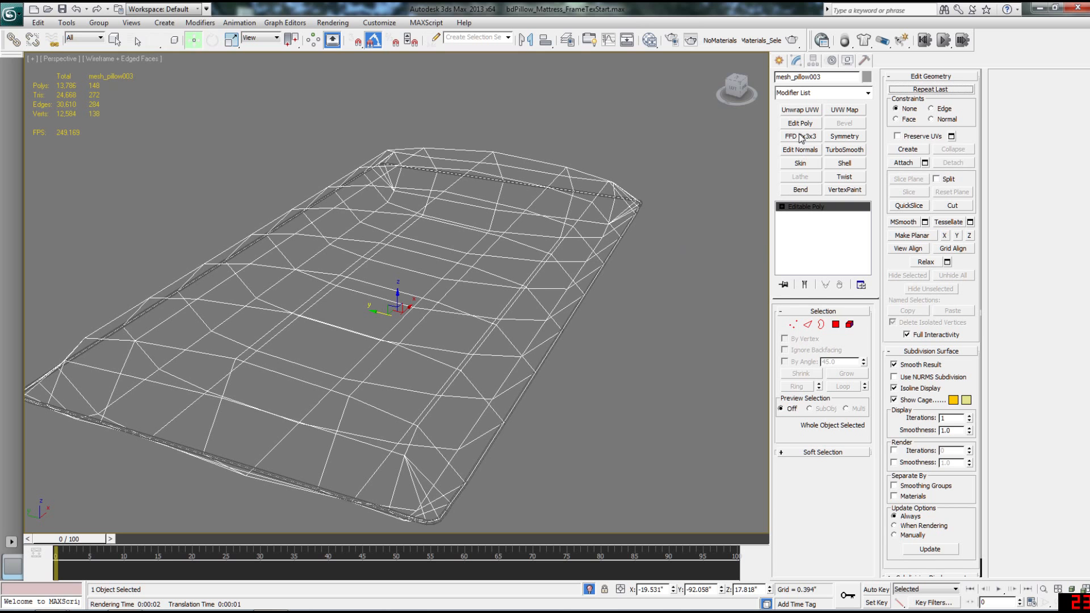
mouse_move(628, 237)
middle_mouse_down("alt")
mouse_move(612, 238)
mouse_move(621, 233)
middle_mouse_up("alt")
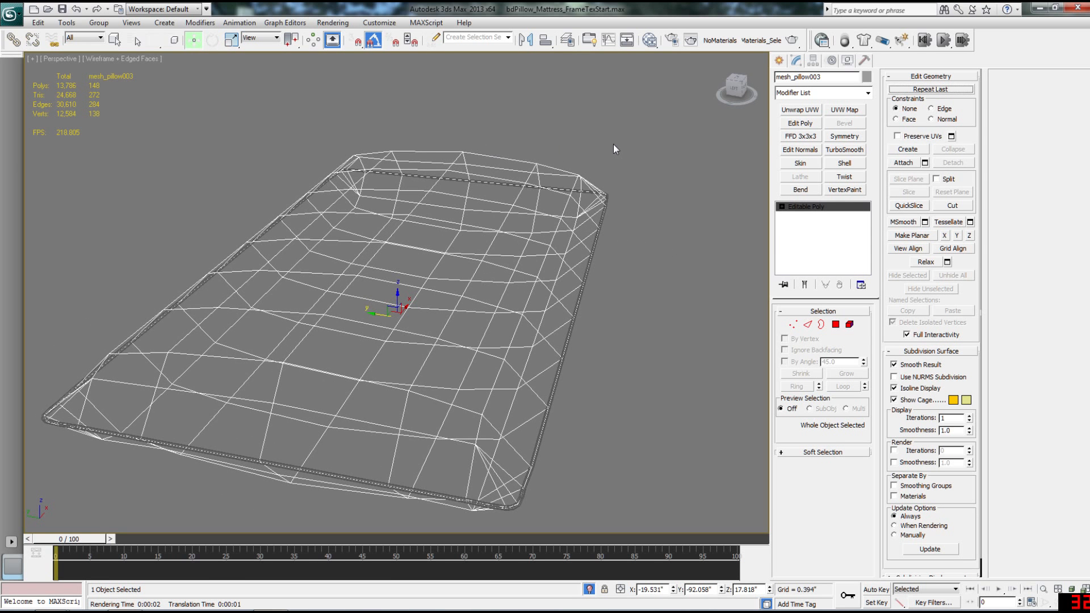
left_click(790, 114)
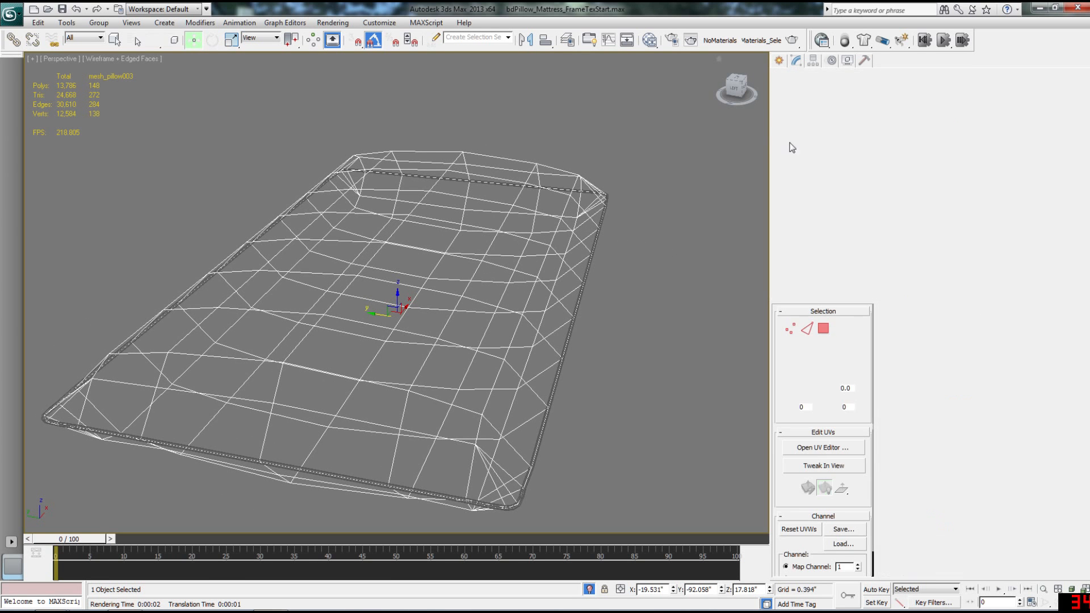
left_click(818, 449)
Select the upper-side edges running down into the first two corners of the cushion at one end
mouse_move(599, 411)
middle_mouse_down("alt")
mouse_move(499, 402)
mouse_move(587, 398)
mouse_move(597, 401)
mouse_move(566, 421)
mouse_move(591, 428)
mouse_move(577, 421)
mouse_move(591, 417)
middle_mouse_up("alt")
key("F3")
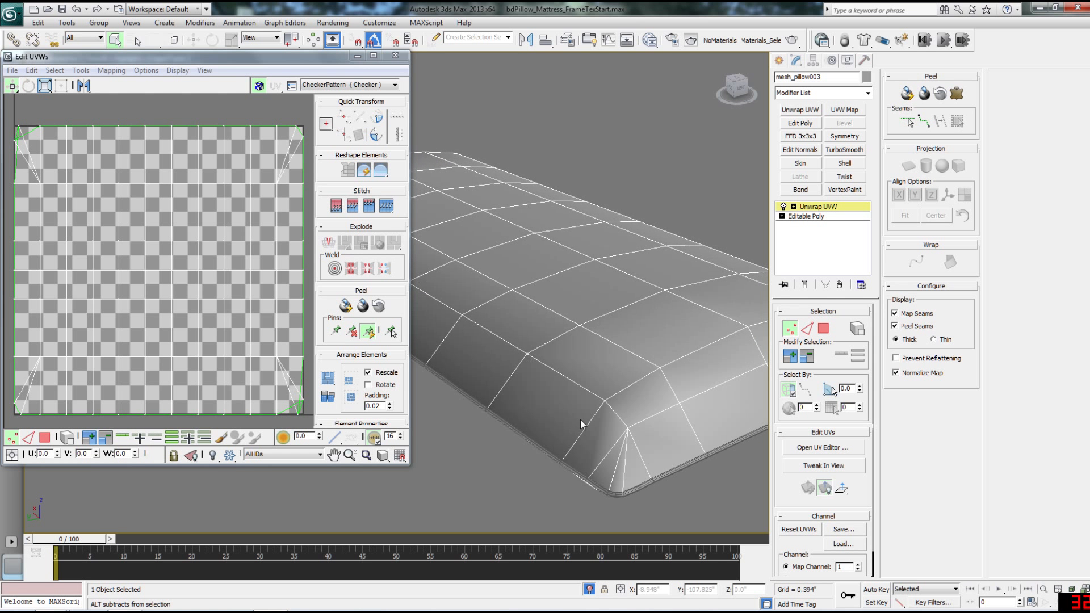
key("2")
left_click(622, 418)
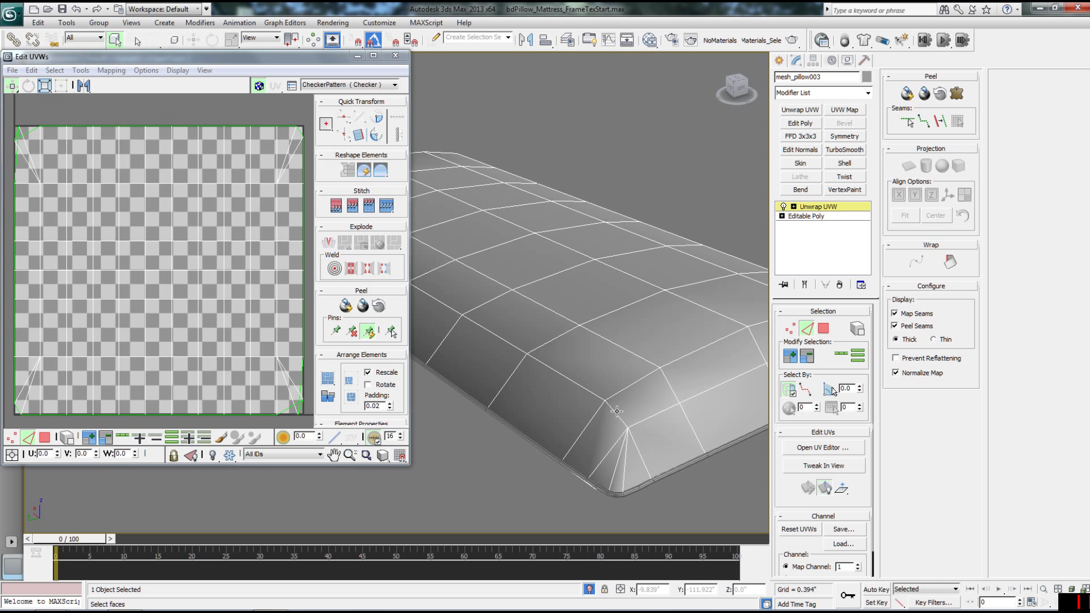
left_click(627, 442)
middle_click_drag(676, 438, 484, 414, "alt")
left_click(544, 369, "ctrl")
left_click(551, 398, "ctrl")
middle_click_drag(484, 414, 436, 308)
scroll(475, 334, "down", 3)
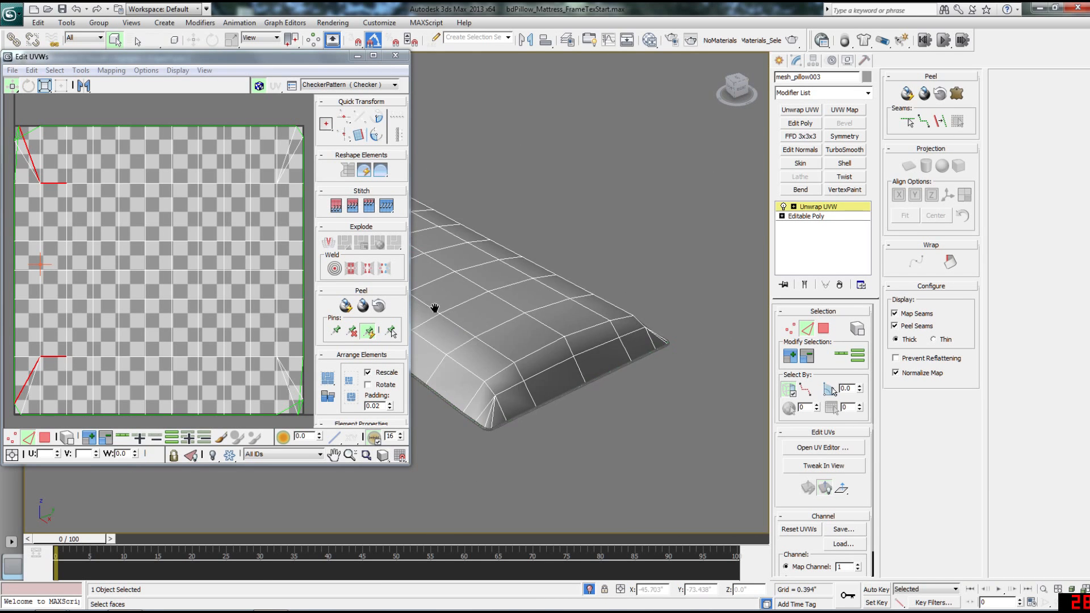
scroll(467, 340, "up", 4)
middle_click_drag(538, 434, 521, 369)
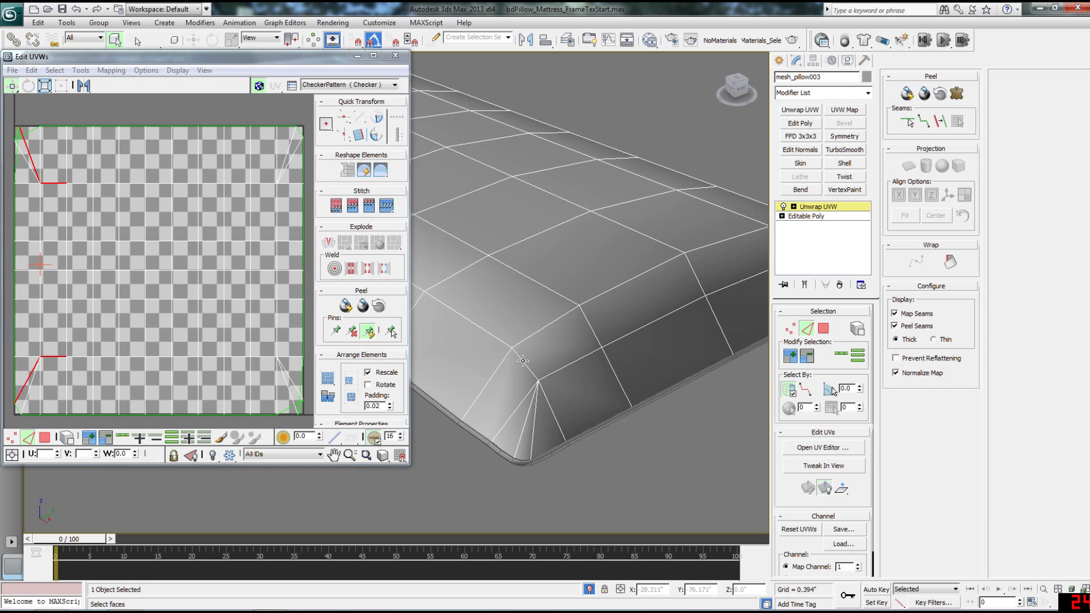
middle_click_drag(447, 354, 546, 363, "alt")
left_click(551, 362)
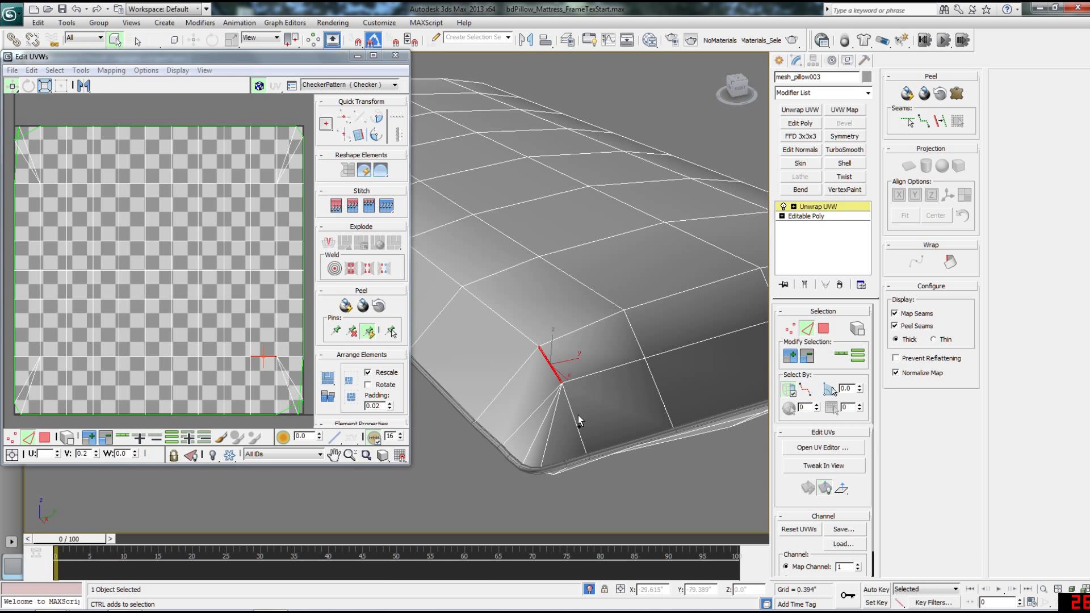
left_click(559, 420, "ctrl")
middle_click_drag(494, 418, 645, 343, "alt")
middle_click_drag(569, 356, 598, 392)
key("ctrl+z")
key("ctrl+z")
Add the matching upper-side edges at the cushion's other two corners to the edge selection
middle_click_drag(691, 389, 577, 363, "alt")
middle_click_drag(577, 363, 513, 256)
left_click(503, 368)
left_click(501, 425, "ctrl")
middle_click_drag(591, 414, 502, 449)
left_click(510, 368, "ctrl")
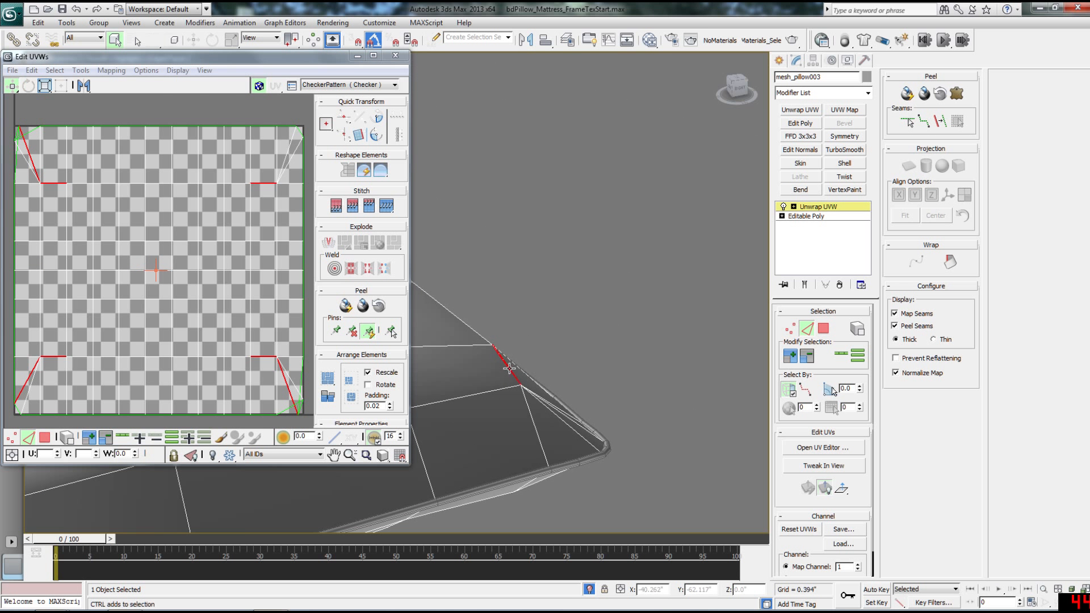
left_click(559, 421, "ctrl")
Convert the selected edges at the four upper corners to peel seams
key("z")
scroll(595, 449, "down", 4)
middle_click_drag(595, 450, 660, 449)
key("F3")
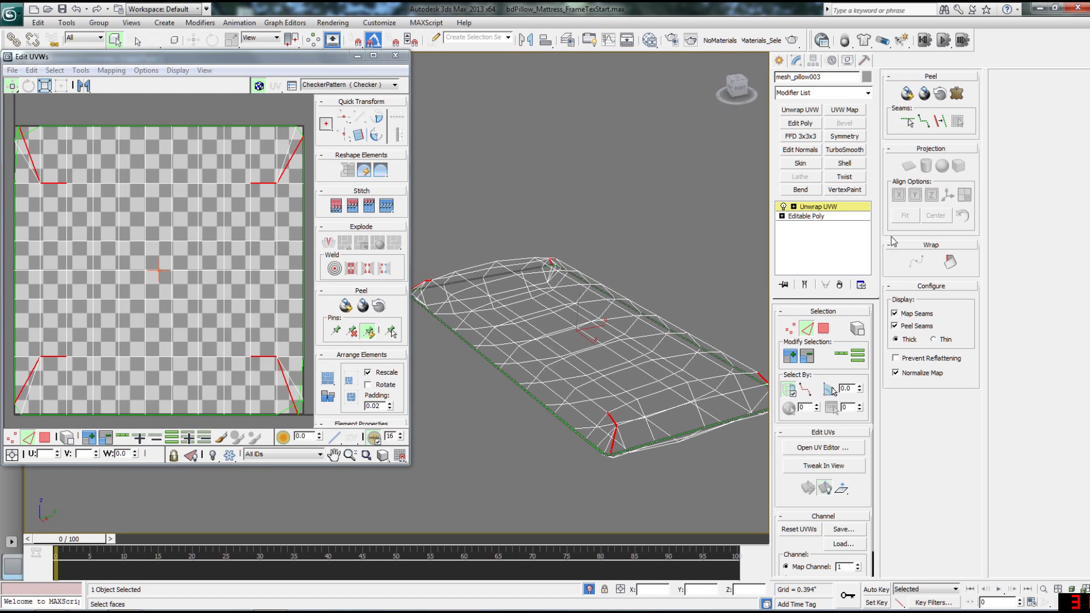
left_click(937, 119)
Turn off the Map Seams display, leaving Peel Seams displayed on the cushion
middle_click_drag(605, 347, 603, 320)
scroll(577, 312, "up", 4)
scroll(602, 321, "down", 5)
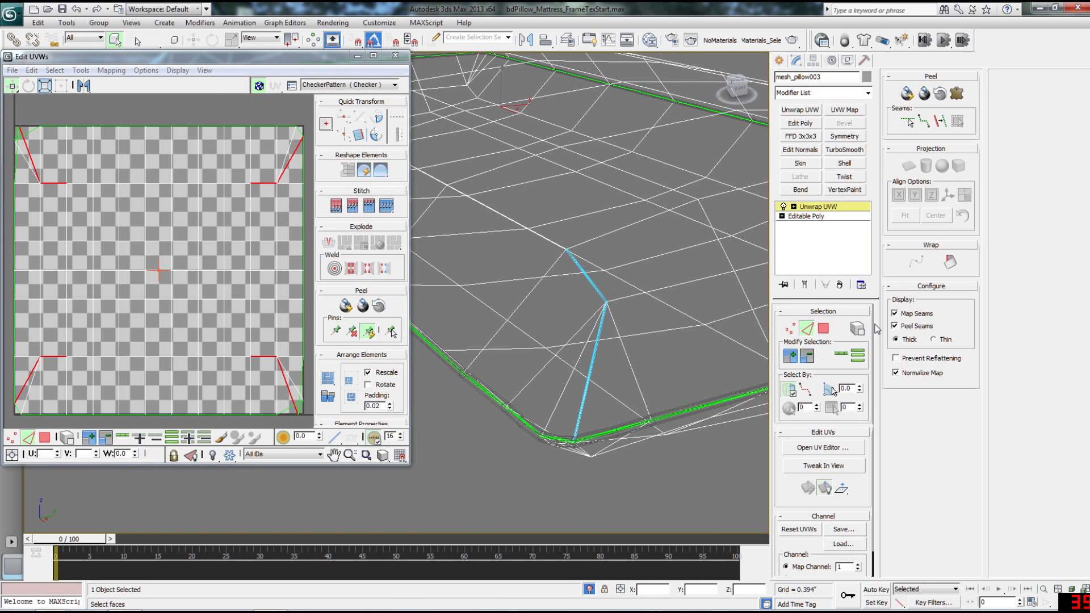
left_click(896, 314)
key("F3")
key("F3")
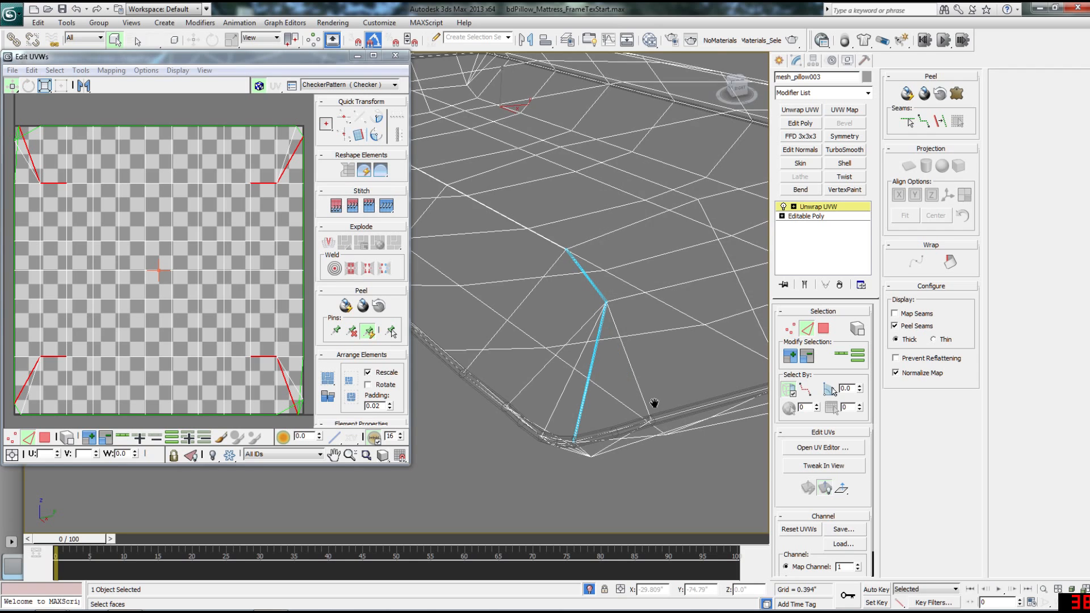
Select the complete edge loop around the cushion's perimeter
mouse_move(653, 403)
middle_mouse_down()
mouse_move(619, 401)
mouse_move(595, 357)
middle_mouse_up()
left_click(598, 330)
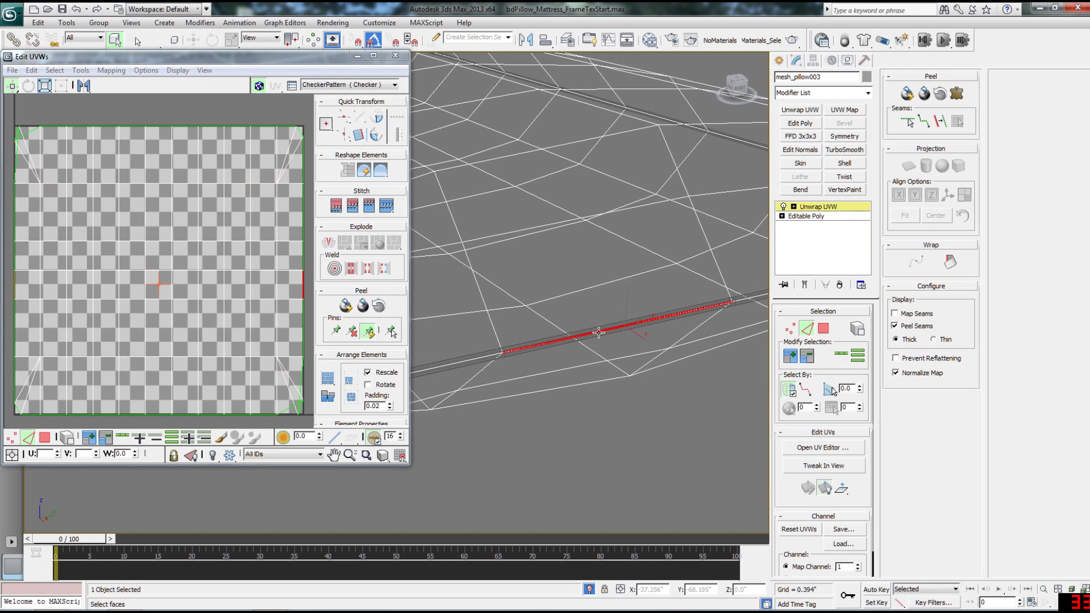
left_click(840, 358)
middle_click_drag(673, 367, 700, 337, "alt")
scroll(697, 352, "down", 5)
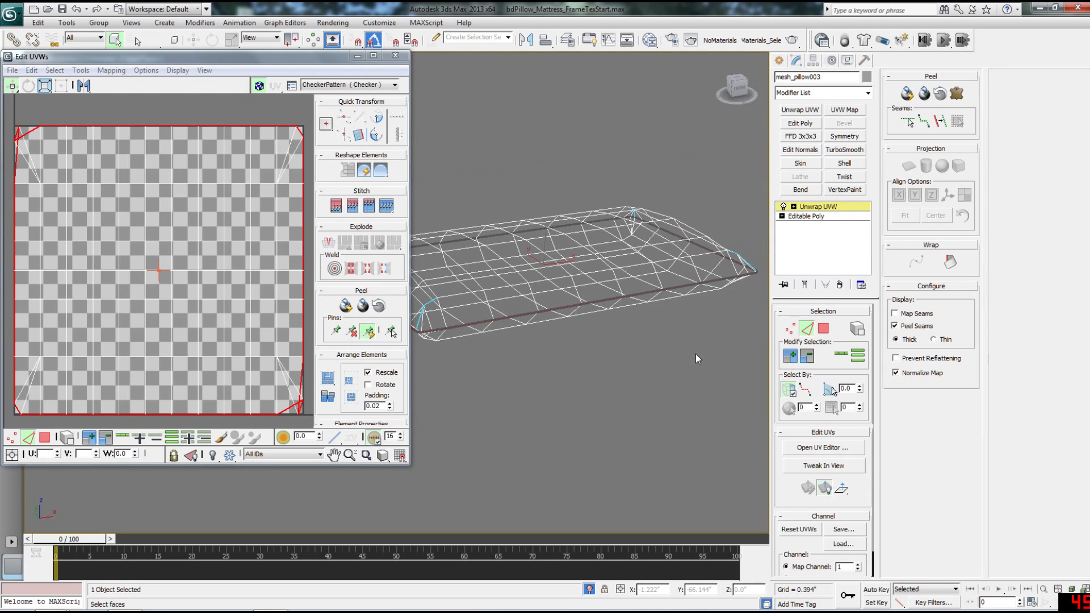
Examine how the corner peel seams meet the selected perimeter loop around the cushion
mouse_move(534, 328)
middle_mouse_down()
mouse_move(591, 366)
mouse_move(544, 332)
middle_mouse_up()
scroll(585, 358, "up", 6)
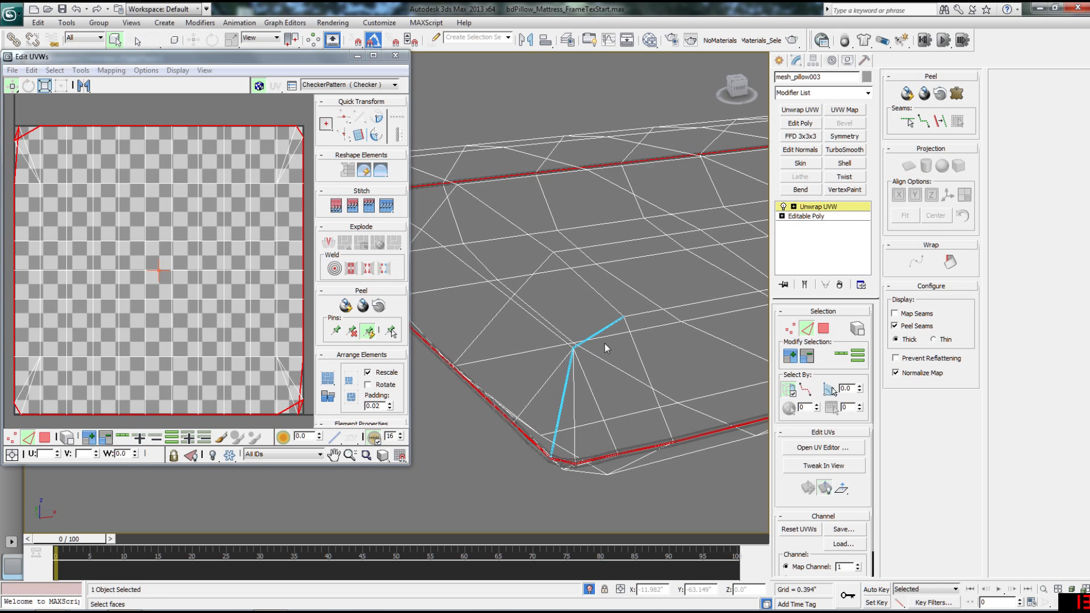
middle_click_drag(616, 311, 663, 372)
scroll(647, 363, "down", 6)
scroll(543, 353, "up", 6)
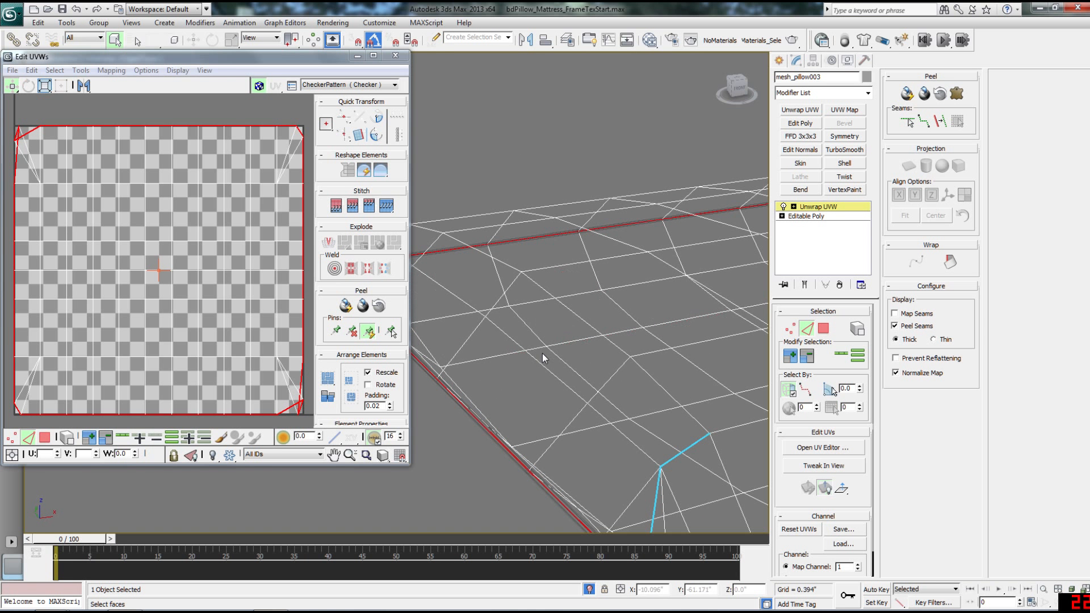
middle_click_drag(717, 408, 636, 316)
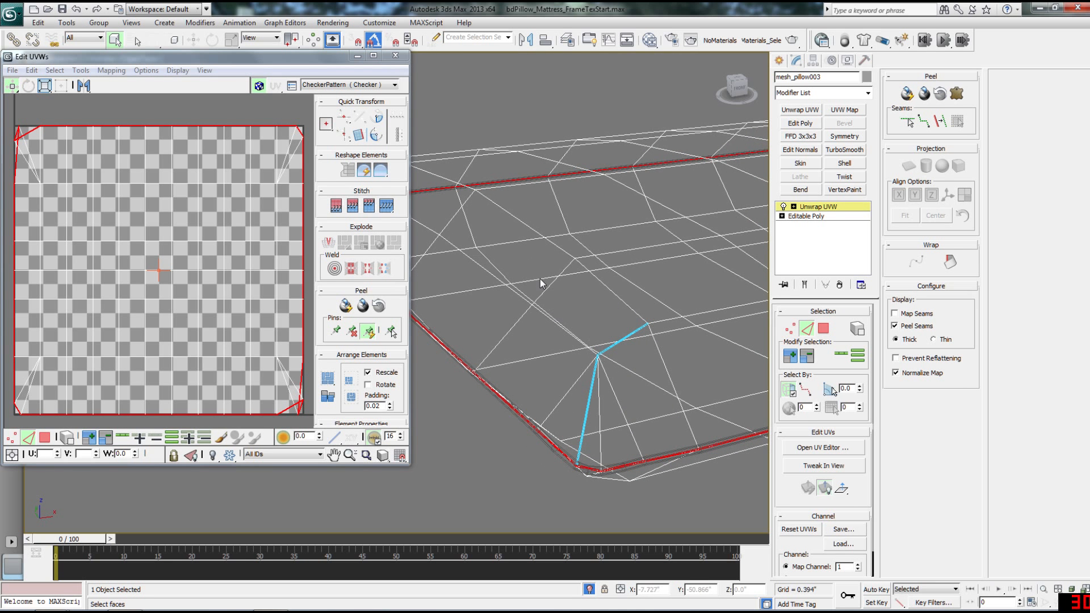
middle_click_drag(701, 218, 702, 261)
scroll(702, 261, "down", 6)
middle_click_drag(542, 312, 550, 283)
scroll(592, 307, "up", 6)
mouse_move(594, 344)
middle_mouse_down()
mouse_move(618, 356)
mouse_move(586, 344)
middle_mouse_up()
scroll(586, 345, "down", 5)
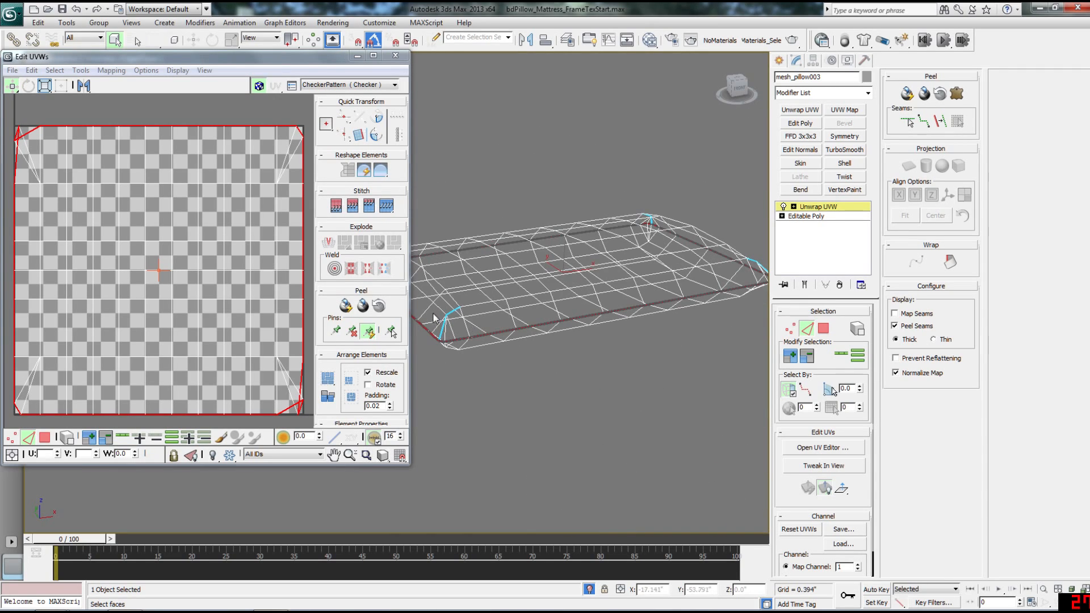
middle_click_drag(546, 319, 594, 424)
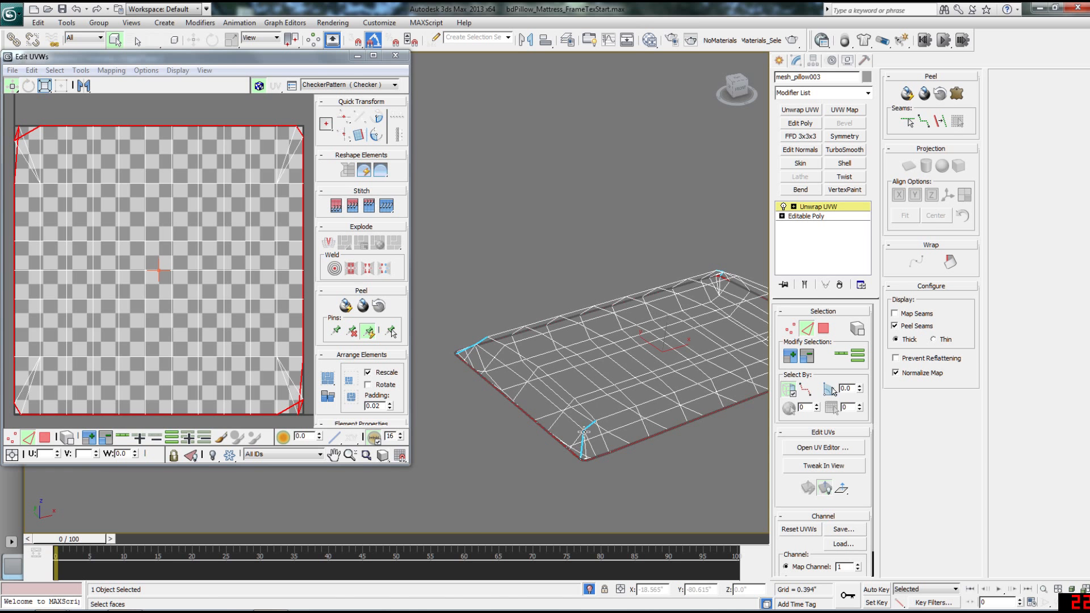
Convert the selected perimeter loop to peel seams
mouse_move(614, 368)
middle_mouse_down("alt")
mouse_move(694, 382)
mouse_move(597, 364)
middle_mouse_up("alt")
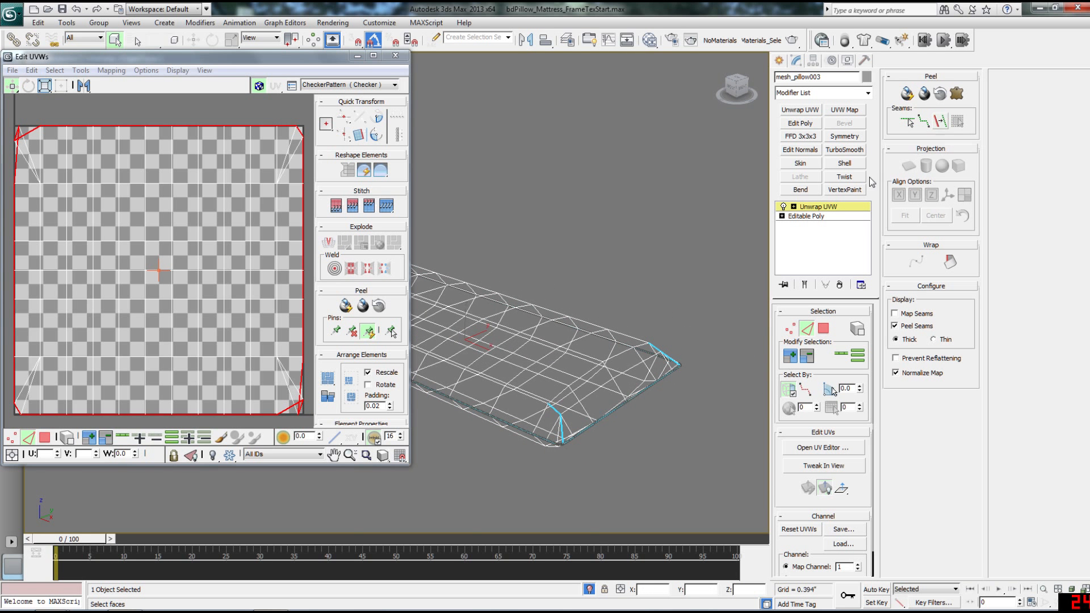
middle_click_drag(619, 322, 588, 362, "alt")
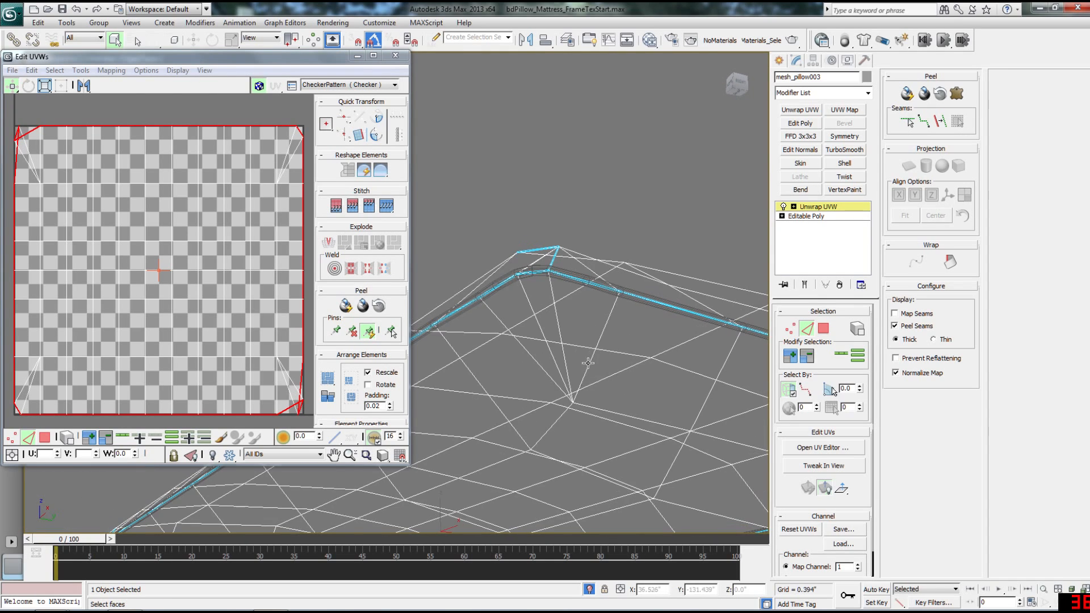
Select the corner edges on the cushion's underside at two corners and convert them to peel seams
left_click(560, 417)
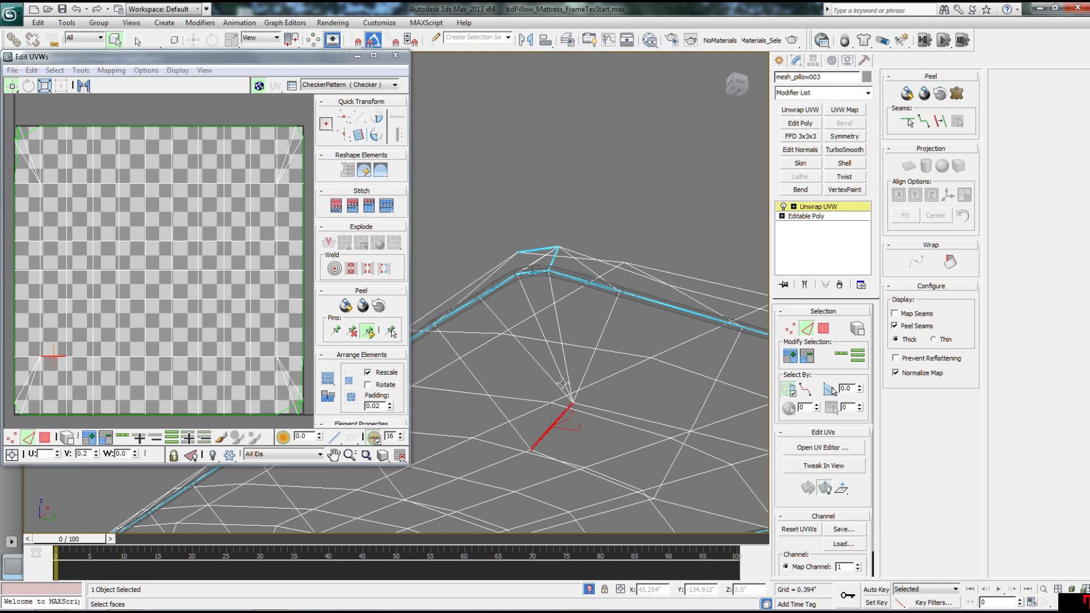
left_click(560, 339, "ctrl")
middle_click_drag(606, 394, 585, 414, "alt")
middle_click_drag(644, 394, 528, 352)
left_click(561, 288)
middle_click_drag(623, 412, 608, 417, "alt")
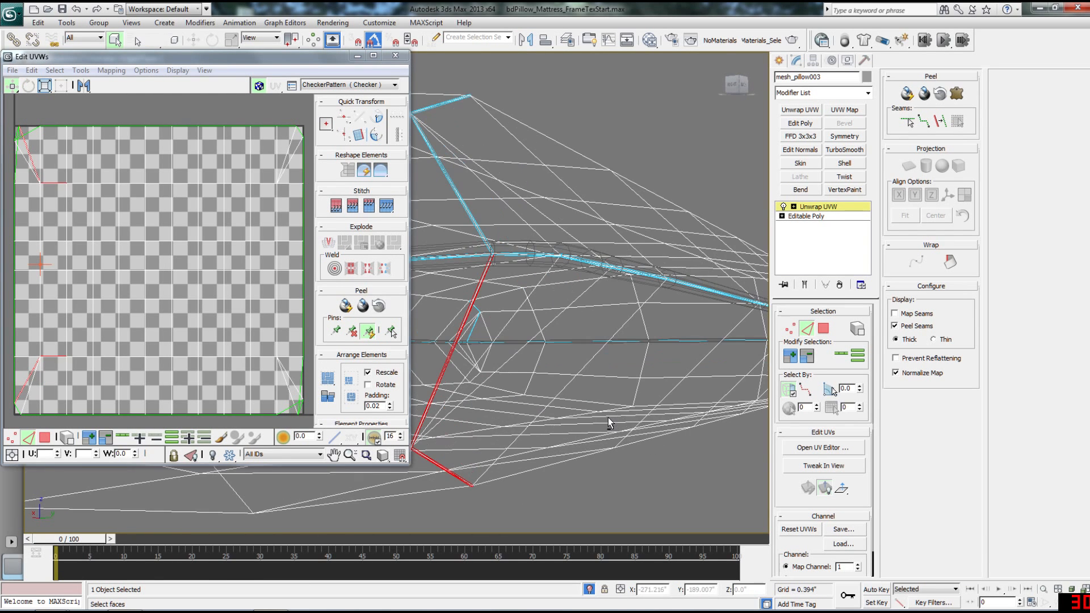
left_click(935, 121)
Select the underside corner edges at the remaining two corners and convert them to peel seams
middle_click_drag(692, 283, 515, 290, "alt")
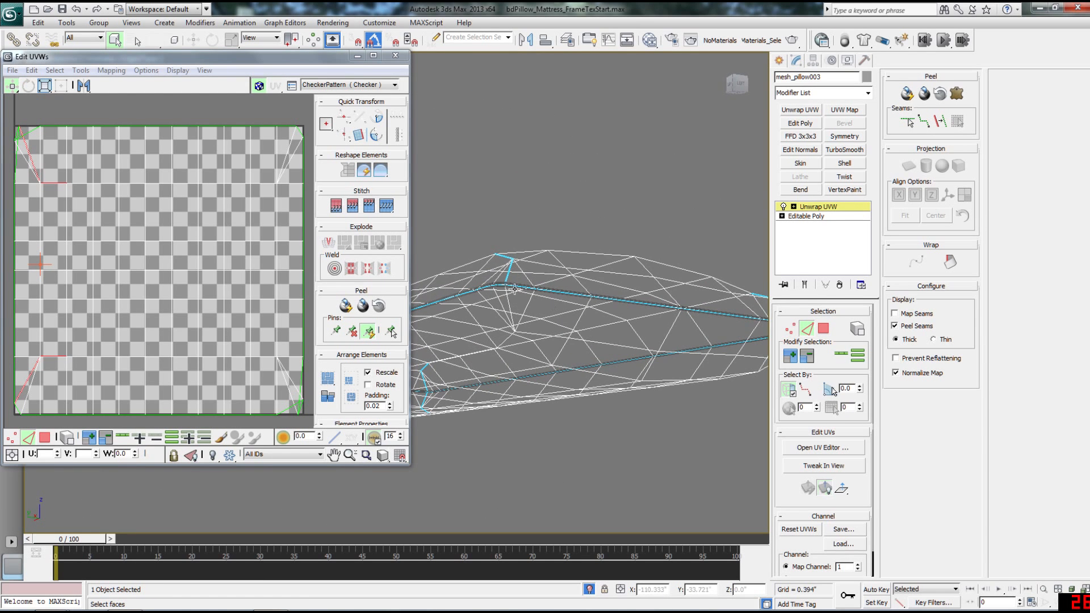
left_click(507, 302)
middle_click_drag(520, 318, 548, 316, "alt")
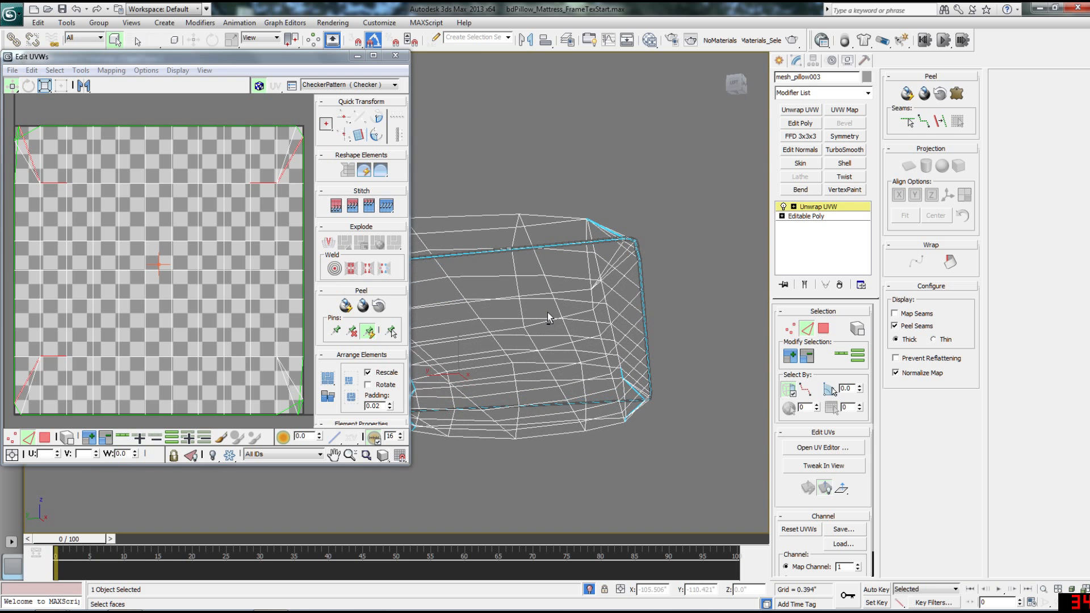
left_click(593, 298)
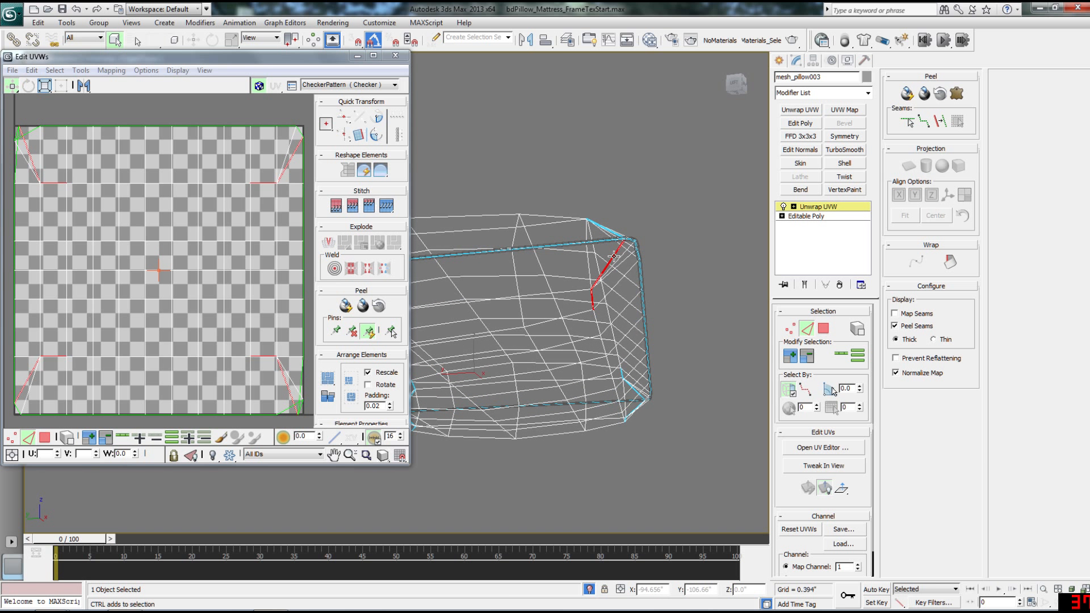
middle_click_drag(613, 257, 616, 281, "alt")
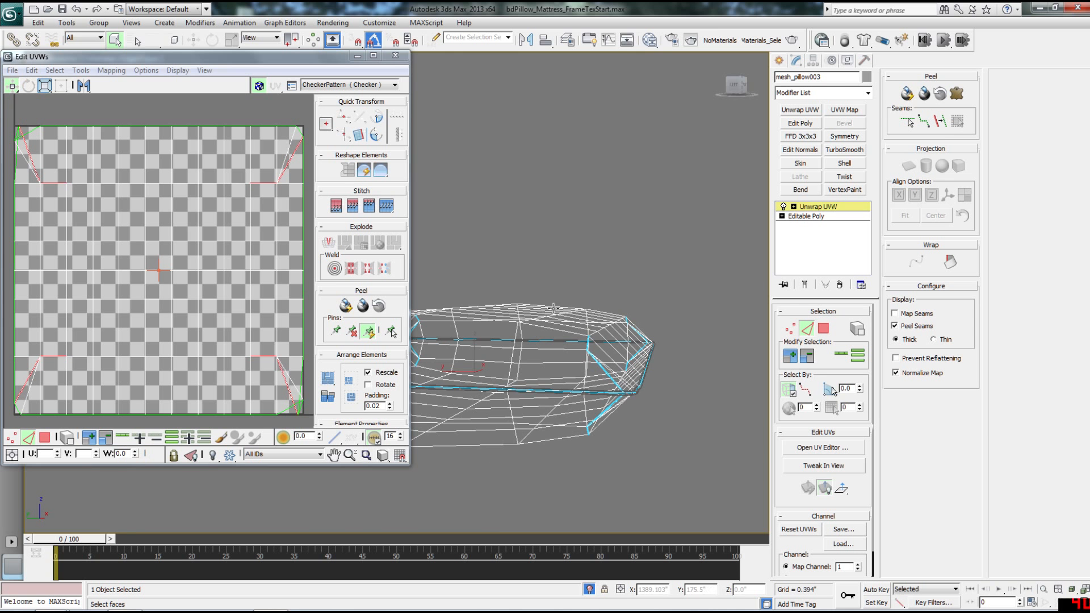
middle_click_drag(544, 308, 589, 336, "alt")
Select one polygon on the cushion's upper side and expand the face selection to the peel seams
key("3")
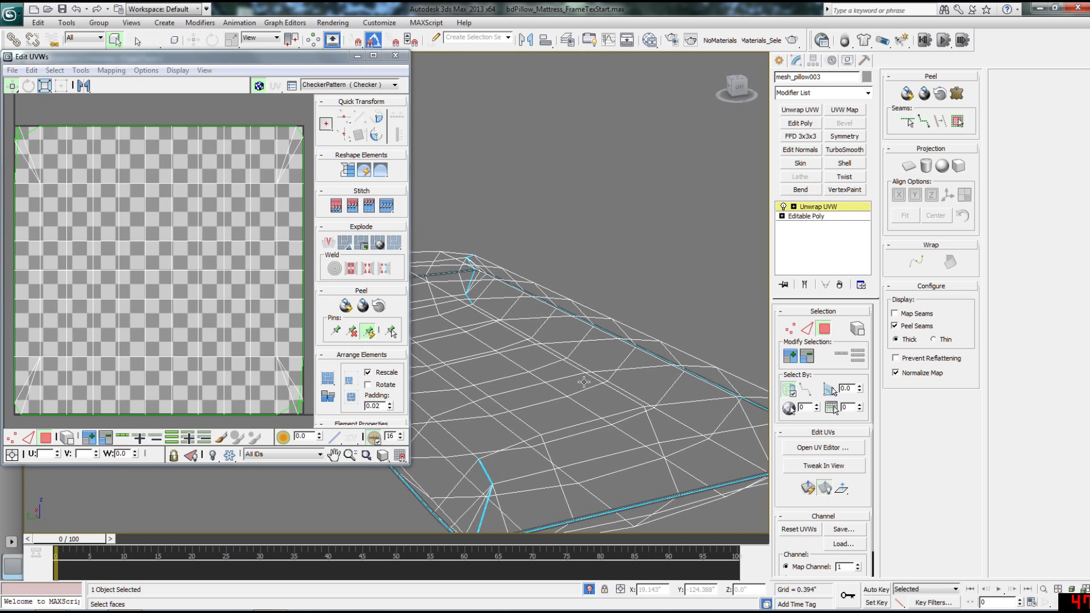
left_click(555, 397)
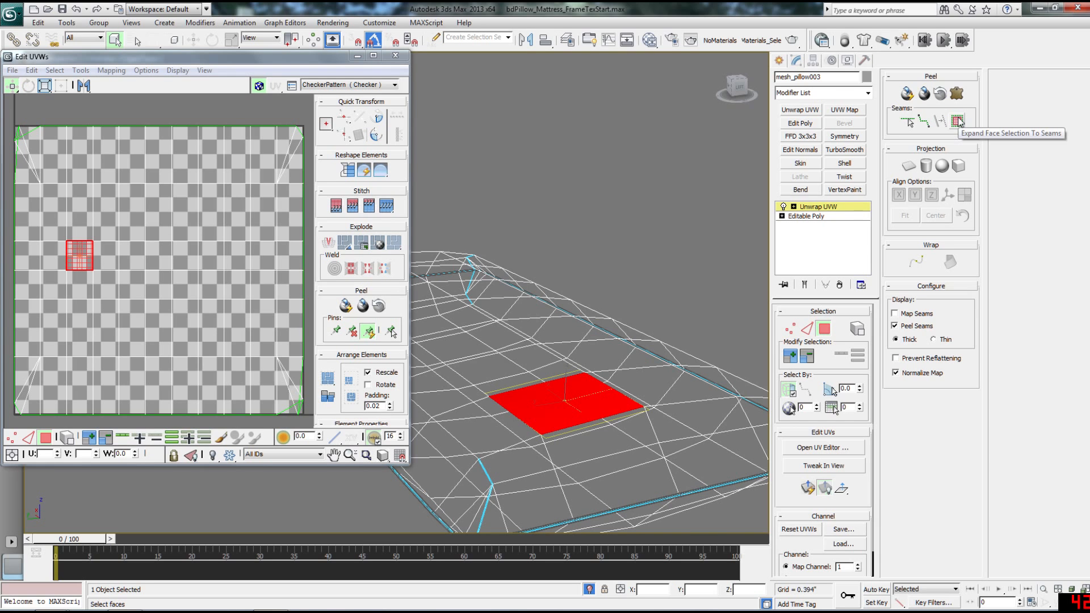
left_click(958, 122)
middle_click_drag(579, 342, 714, 307, "alt")
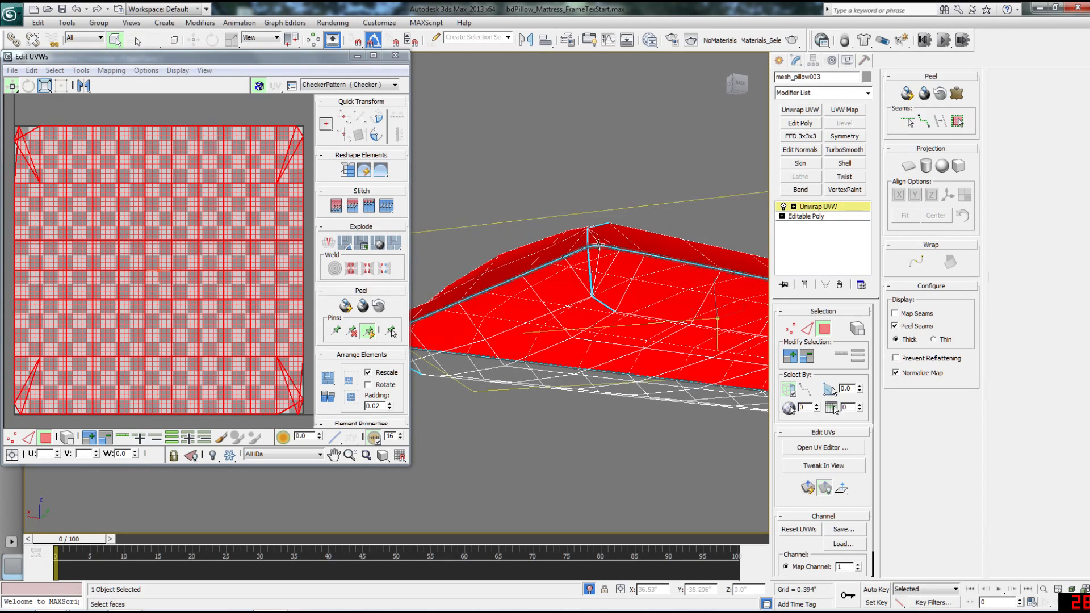
Close the Slate Material Editor and display the checker pattern on the cushion in the viewport
middle_click_drag(672, 266, 614, 337, "alt")
middle_click_drag(718, 267, 624, 378, "alt")
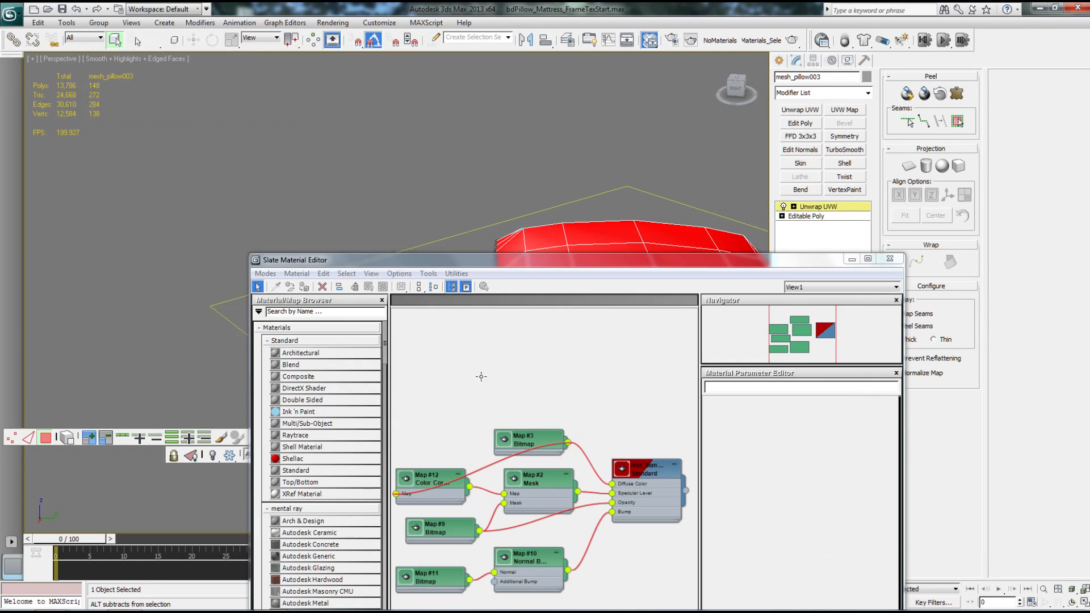
left_click(889, 260)
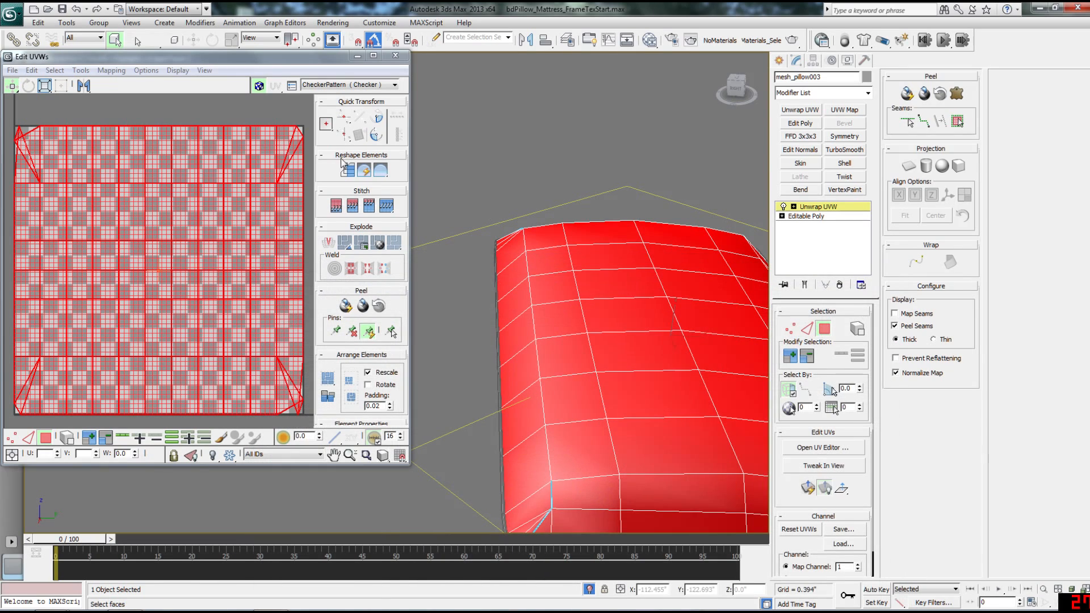
left_click(341, 85)
left_click(334, 96)
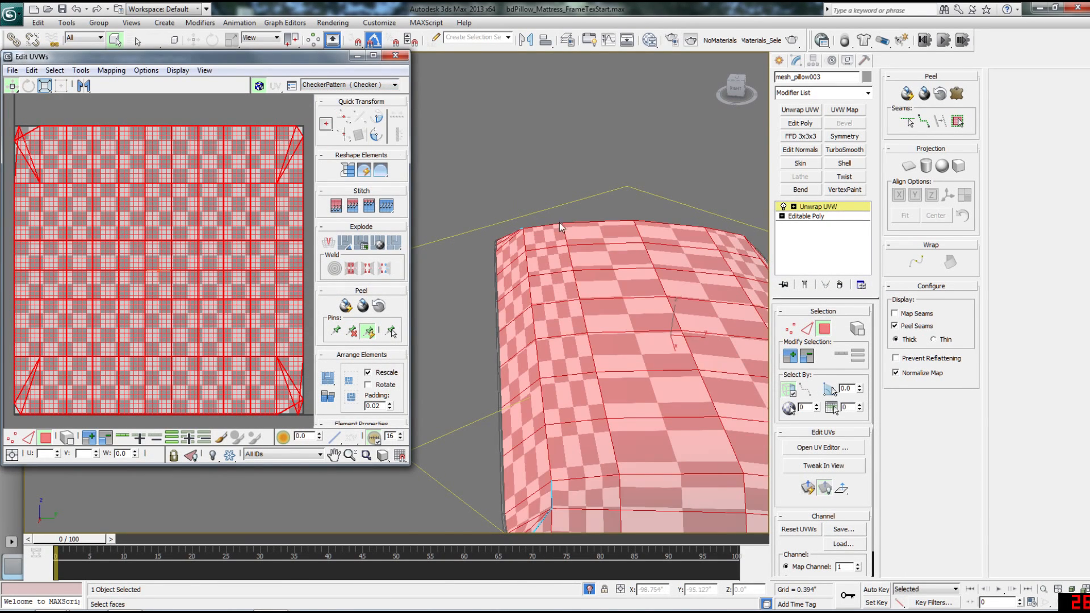
Planar-map the selected upper faces, straightening the resulting UV shell and placing it above the UV tile
left_click(909, 165)
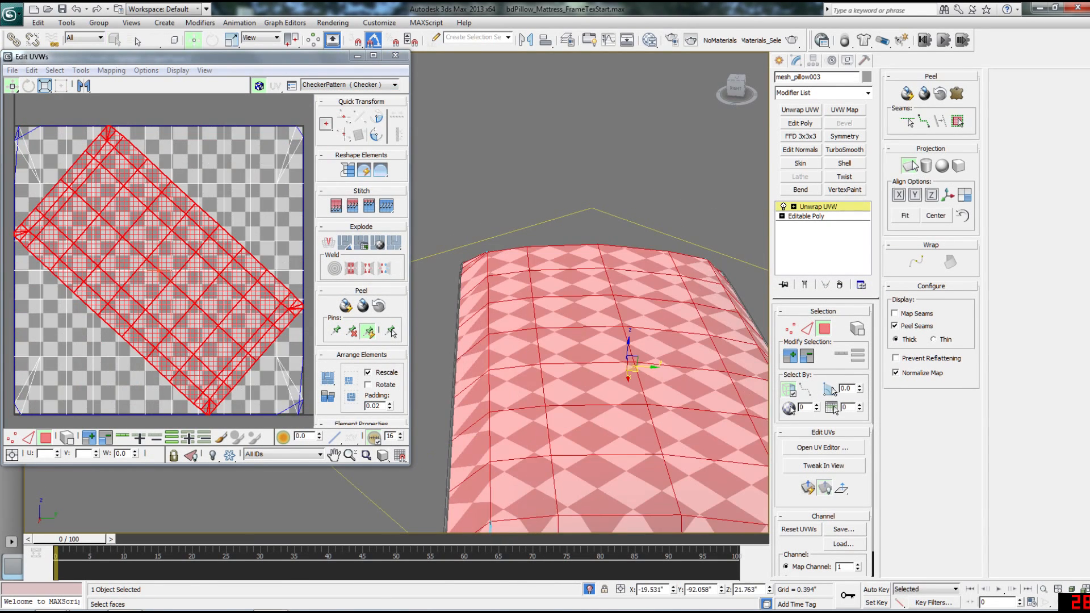
middle_click_drag(481, 320, 627, 359, "alt")
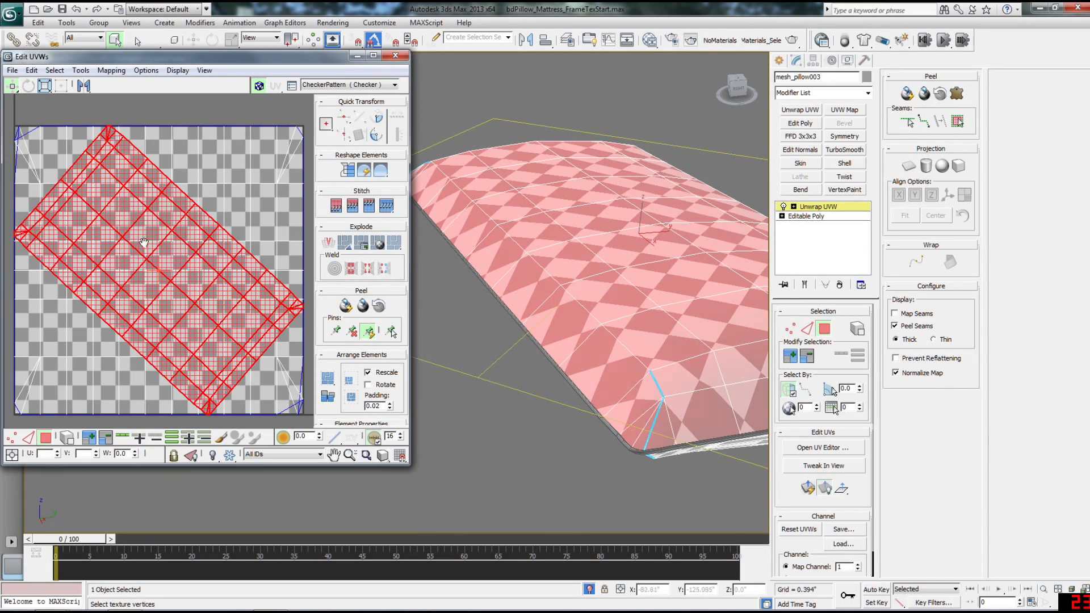
middle_click_drag(218, 273, 229, 290)
scroll(228, 289, "down", 2)
key("e")
left_click_drag(228, 290, 251, 66)
key("w")
middle_click_drag(574, 250, 479, 261, "alt")
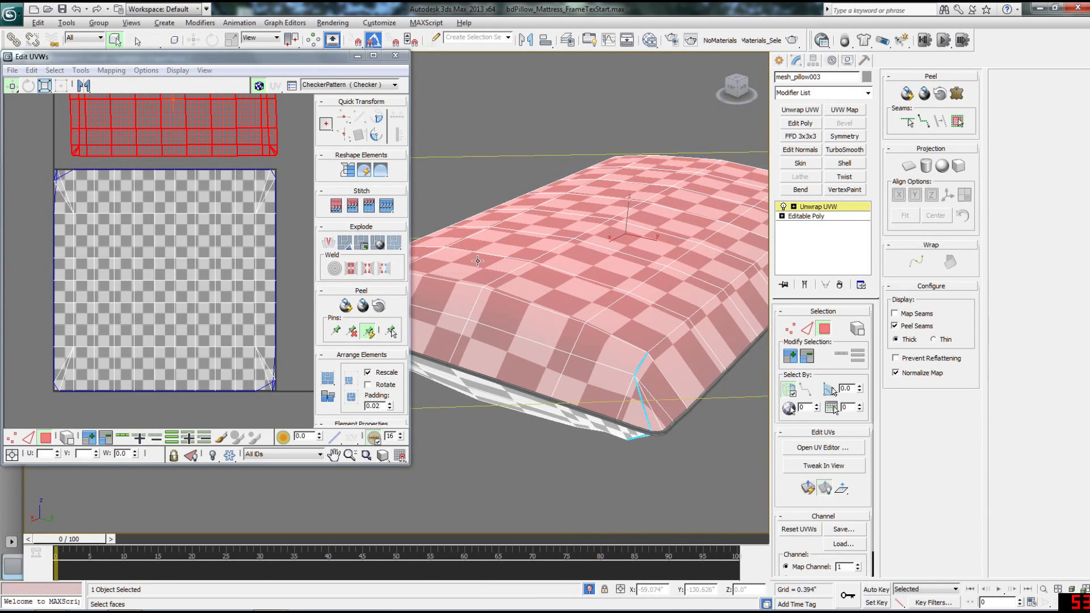
Relax the upper side's UV shell with Relax By Face Angles at 100 iterations, amount 1.0 and stretch 0.0
middle_click_drag(142, 176, 160, 229)
left_click(81, 70)
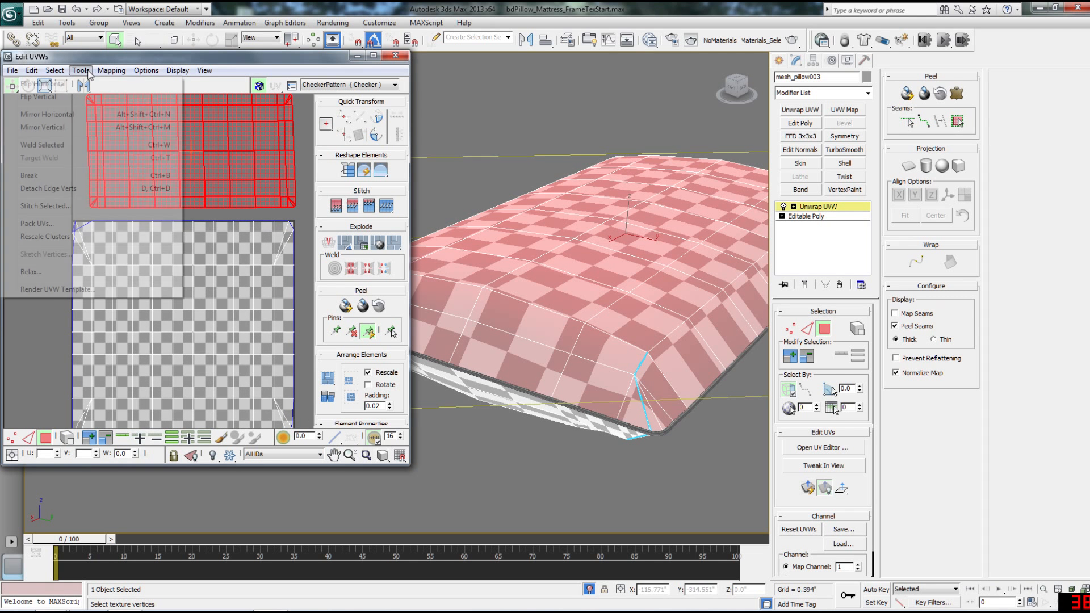
left_click(99, 275)
left_click(96, 103)
left_click(94, 112)
left_click_drag(97, 132, 98, 89)
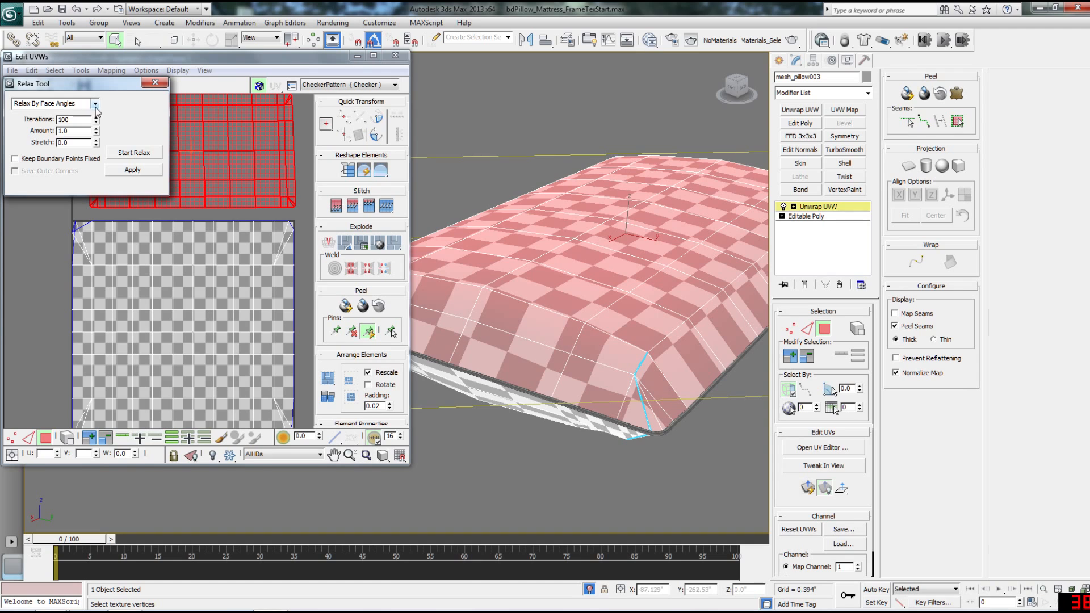
left_click(123, 153)
left_click(123, 155)
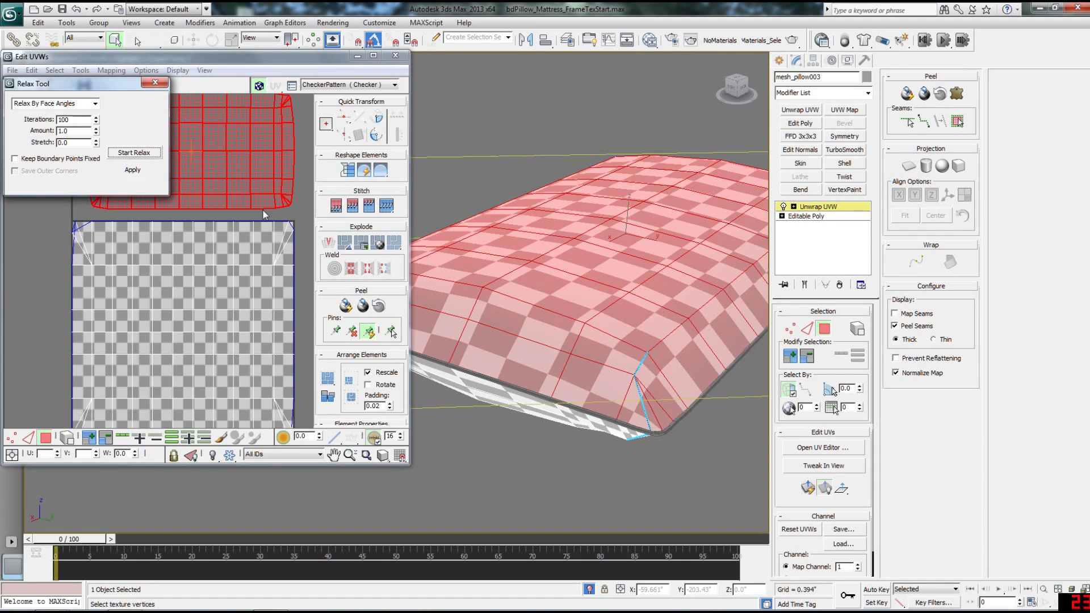
middle_click_drag(528, 340, 709, 359, "alt")
middle_click_drag(602, 385, 483, 299, "alt")
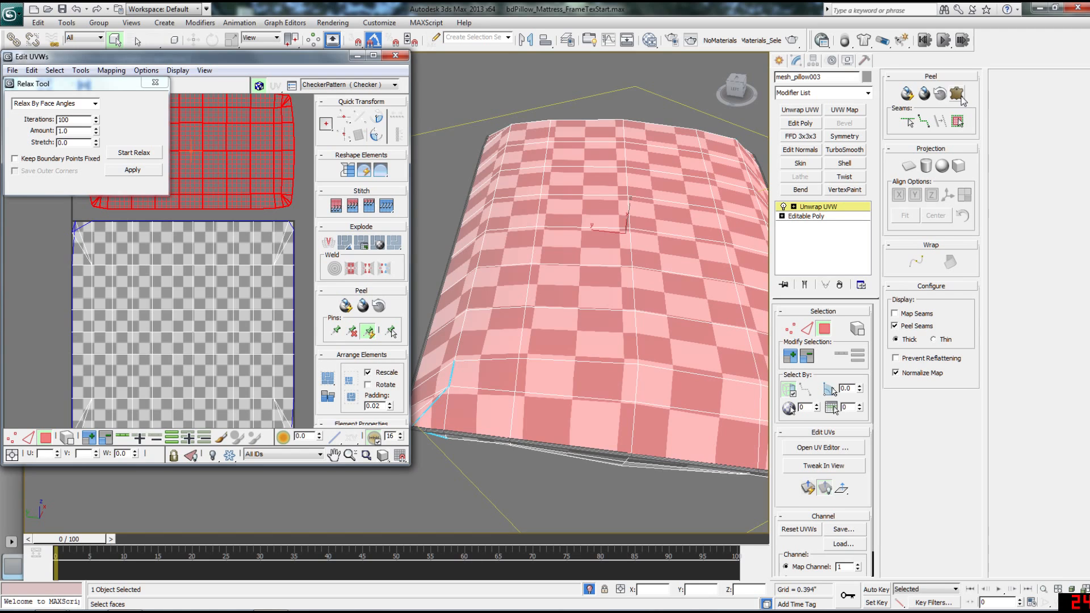
Pelt-map the selected upper faces, commit the pelt, and relax the shell by face angles
left_click(958, 94)
left_click(528, 193)
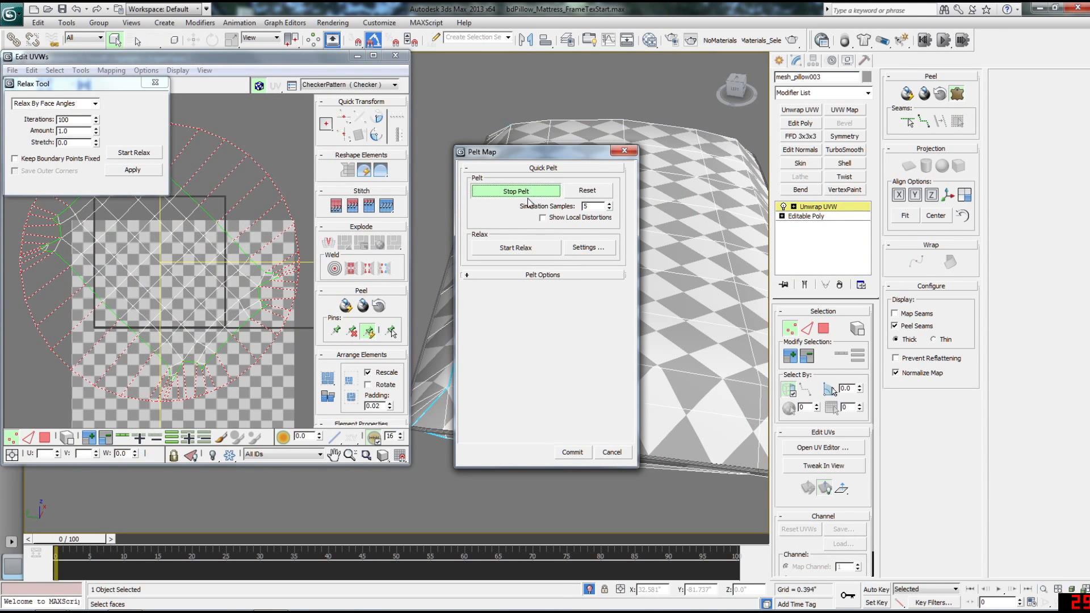
left_click(572, 452)
left_click(134, 152)
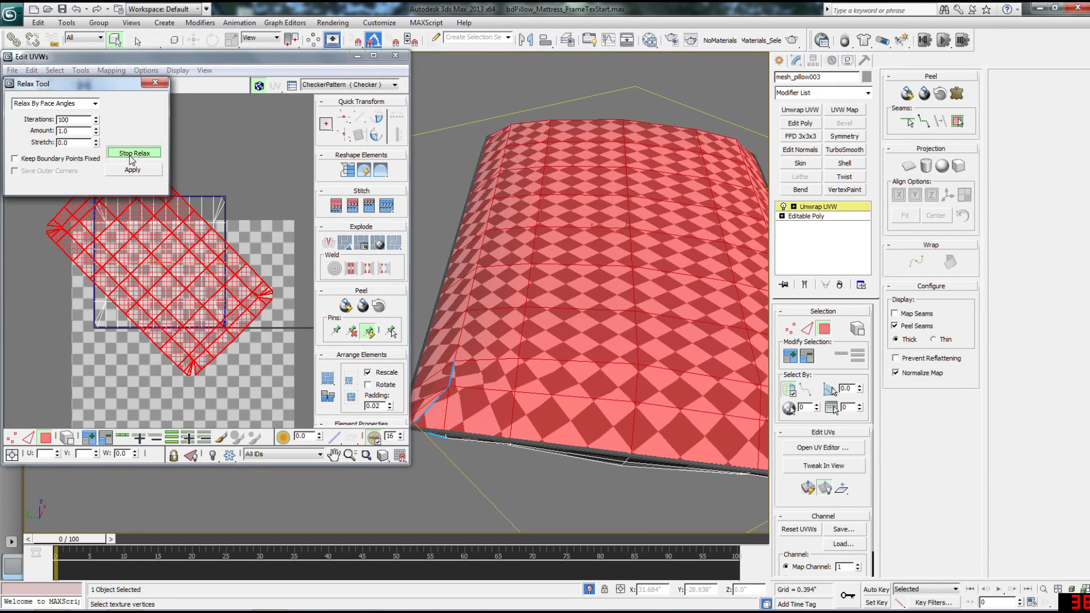
left_click(131, 155)
Rotate the pelted upper shell upright and move it above the UV tile
middle_click_drag(587, 329, 528, 341, "alt")
left_click(195, 304)
left_click_drag(179, 303, 242, 149)
middle_click_drag(525, 316, 507, 317, "alt")
middle_click_drag(188, 218, 214, 356)
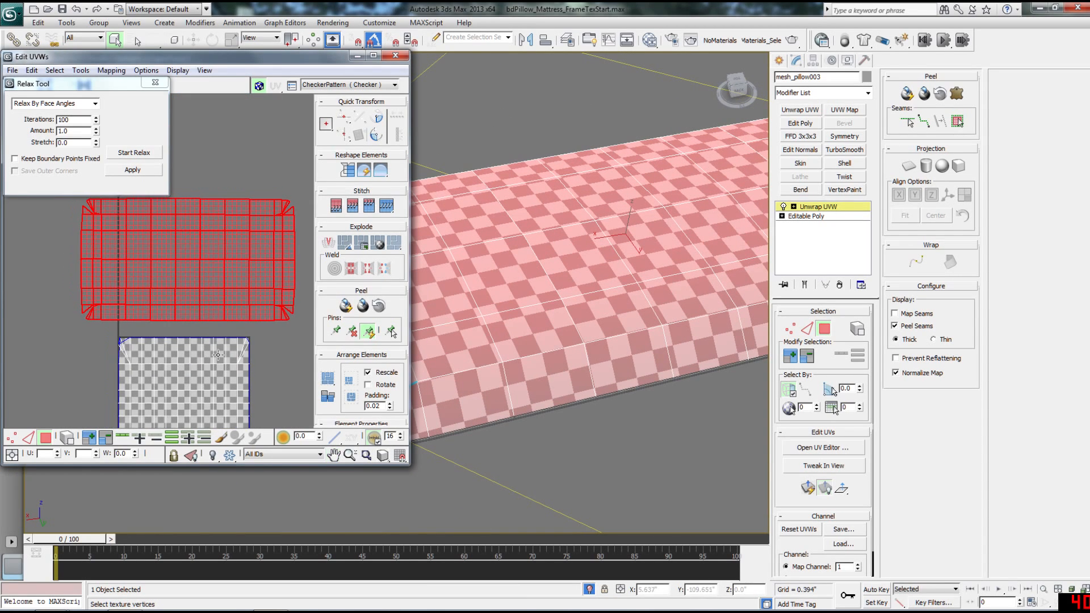
Reapply a planar projection to the selected upper faces
left_click(909, 166)
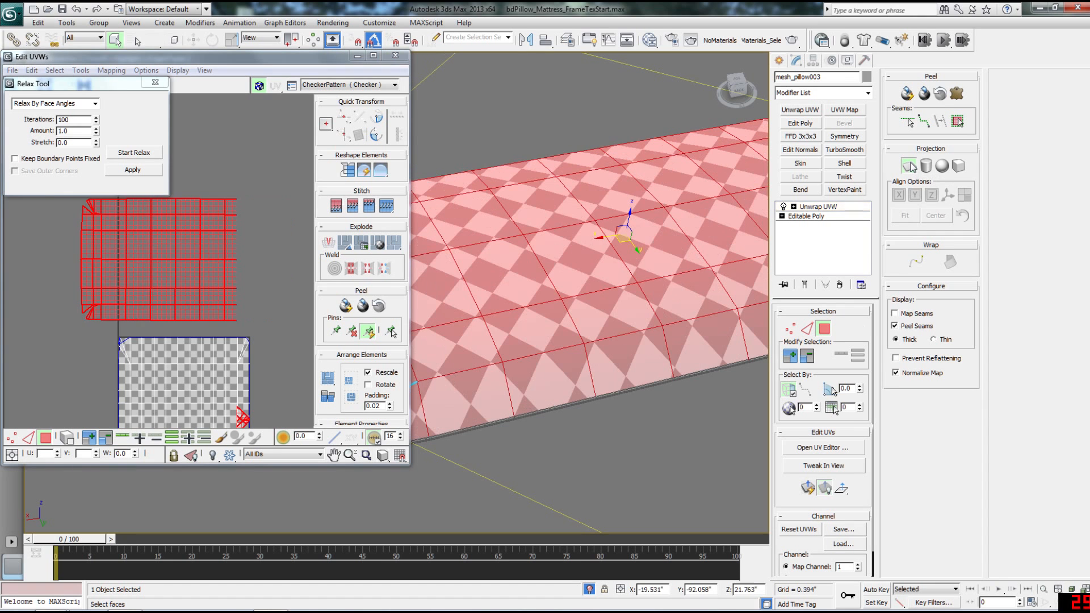
left_click(909, 166)
middle_click_drag(530, 306, 649, 233)
middle_click_drag(272, 317, 207, 284)
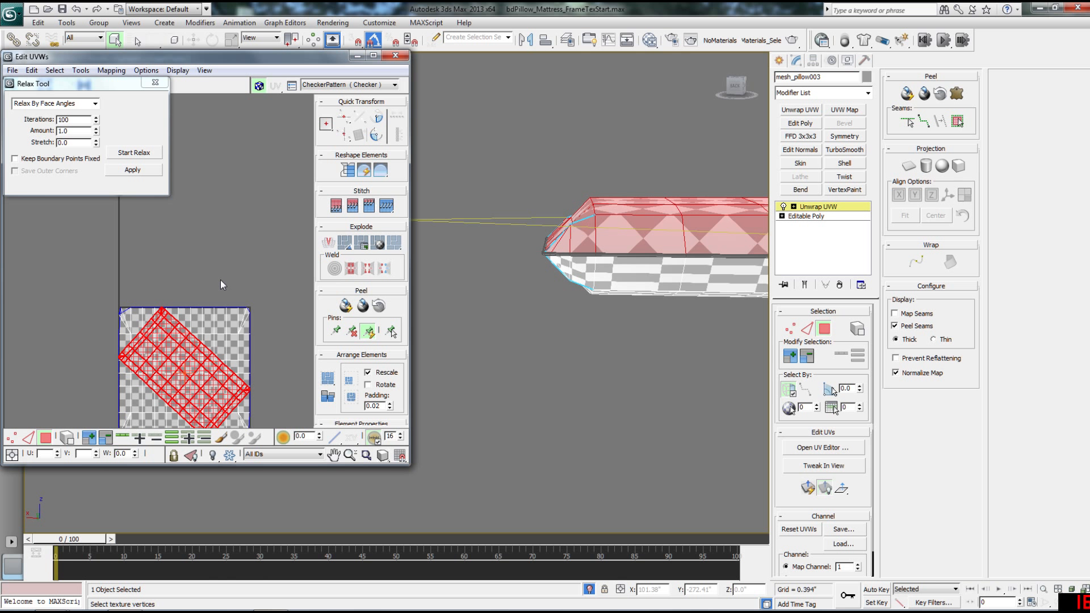
Pelt and relax the upper faces by face angles again, placing the straightened shell above the UV tile
left_click(957, 94)
left_click(516, 190)
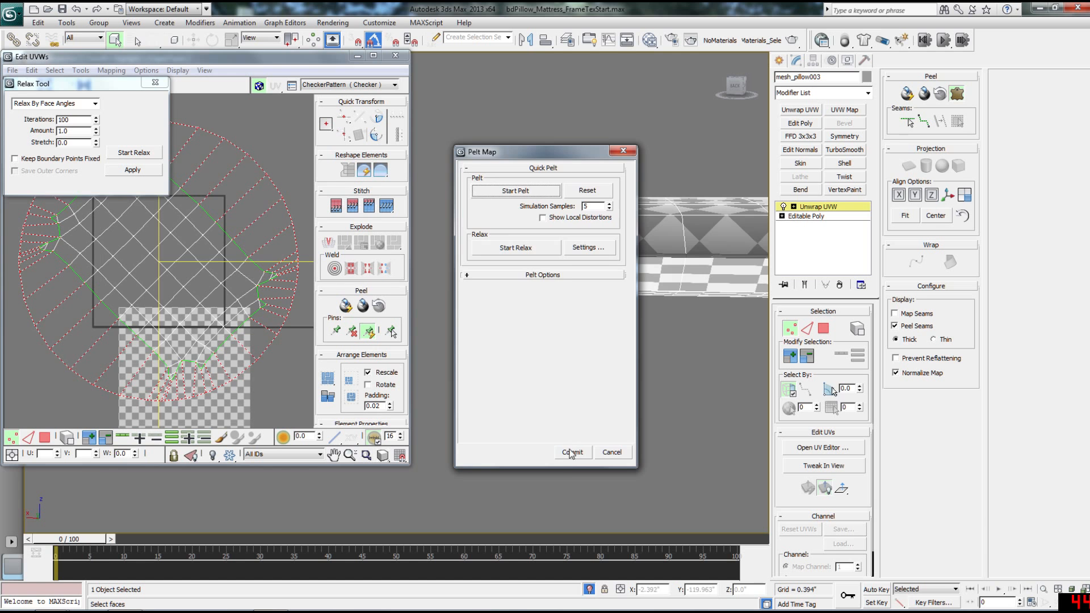
left_click(572, 453)
left_click(131, 153)
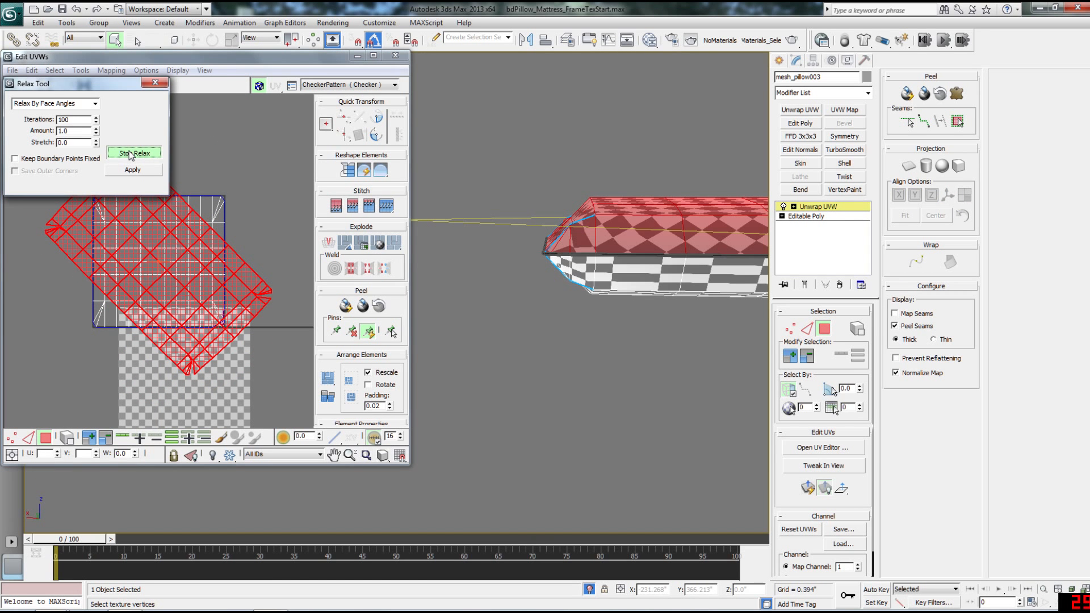
left_click(132, 155)
left_click_drag(245, 316, 222, 119)
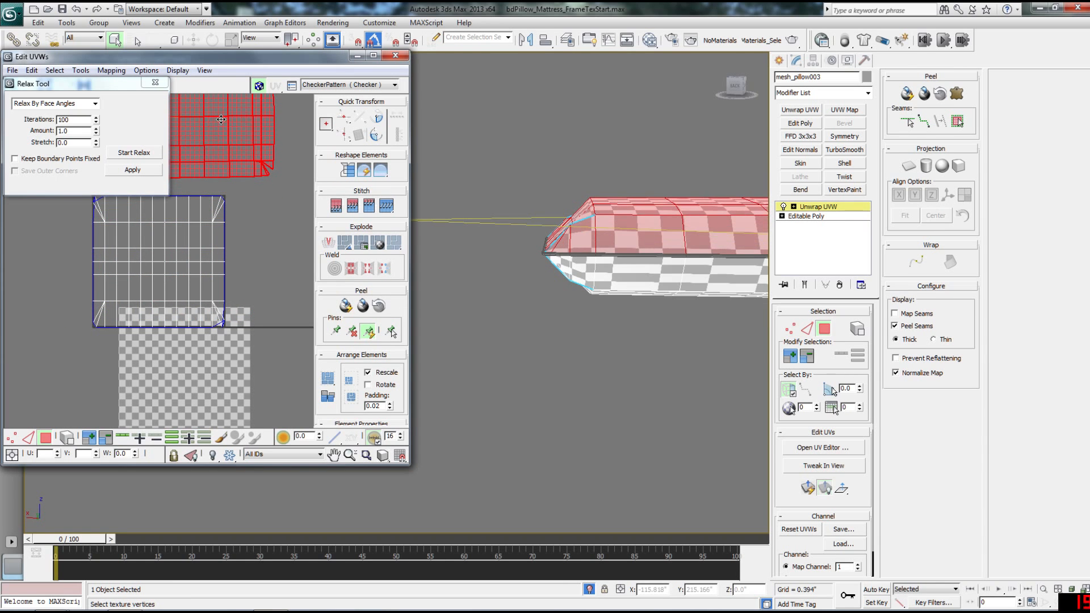
Select one polygon on the cushion's underside and expand the face selection to the peel seams
middle_click_drag(572, 247, 580, 281, "alt")
middle_click_drag(667, 296, 563, 236)
left_click(563, 237)
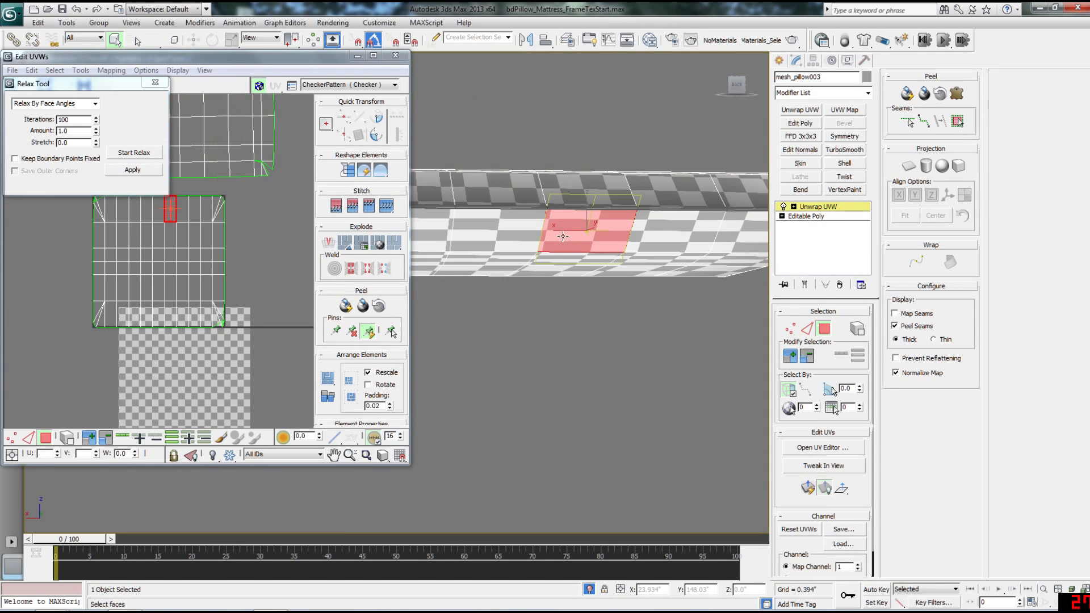
left_click(960, 125)
middle_click_drag(702, 227, 896, 138, "alt")
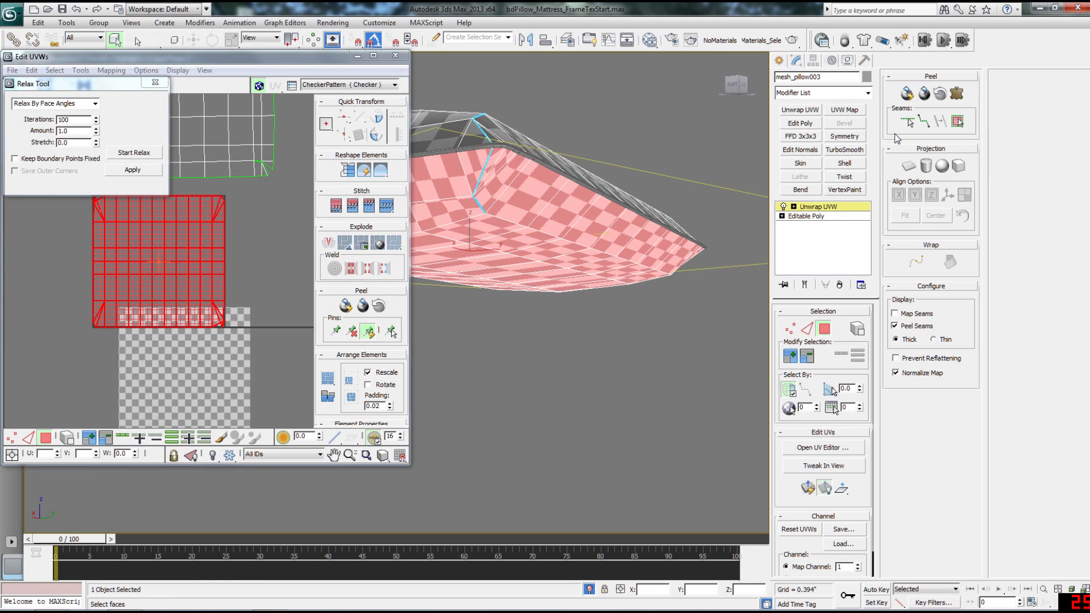
Pelt-map the selected underside faces, commit the pelt, and relax the shell by face angles
left_click(957, 97)
left_click(519, 192)
left_click(519, 192)
left_click(573, 453)
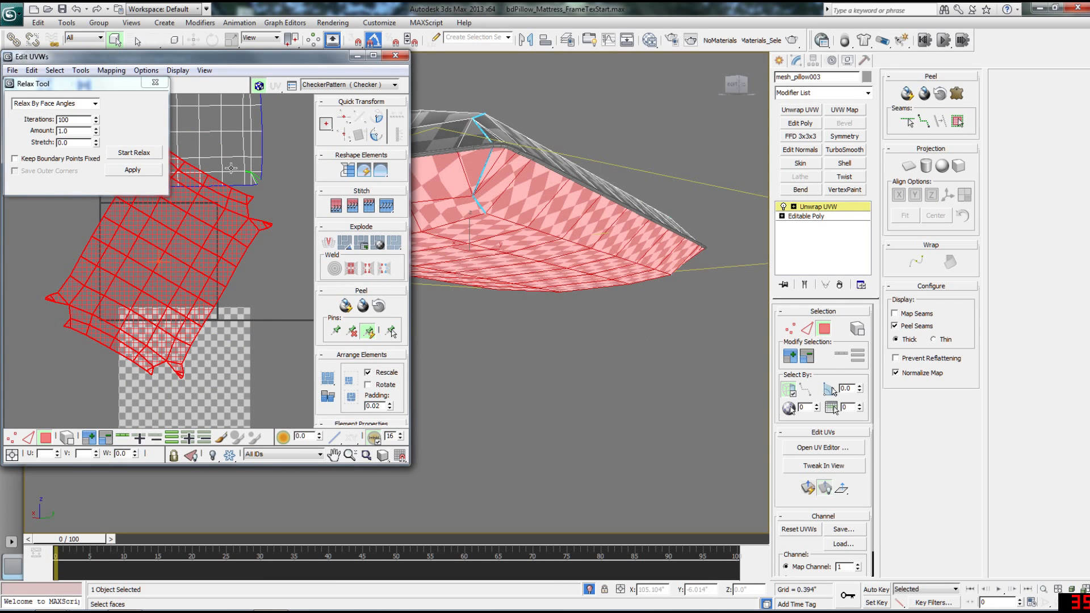
left_click(145, 159)
left_click(142, 157)
Rotate the underside shell upright and place it between the upper shell and the UV tile
left_click_drag(202, 194, 249, 309)
scroll(222, 300, "down", 4)
middle_click_drag(216, 298, 205, 324)
left_click_drag(204, 323, 198, 187)
middle_click_drag(192, 233, 208, 317)
Pack both UV shells with Rescale and Rotate enabled and 0.002 padding, and shift the layout slightly right inside the tile
key("ctrl+a")
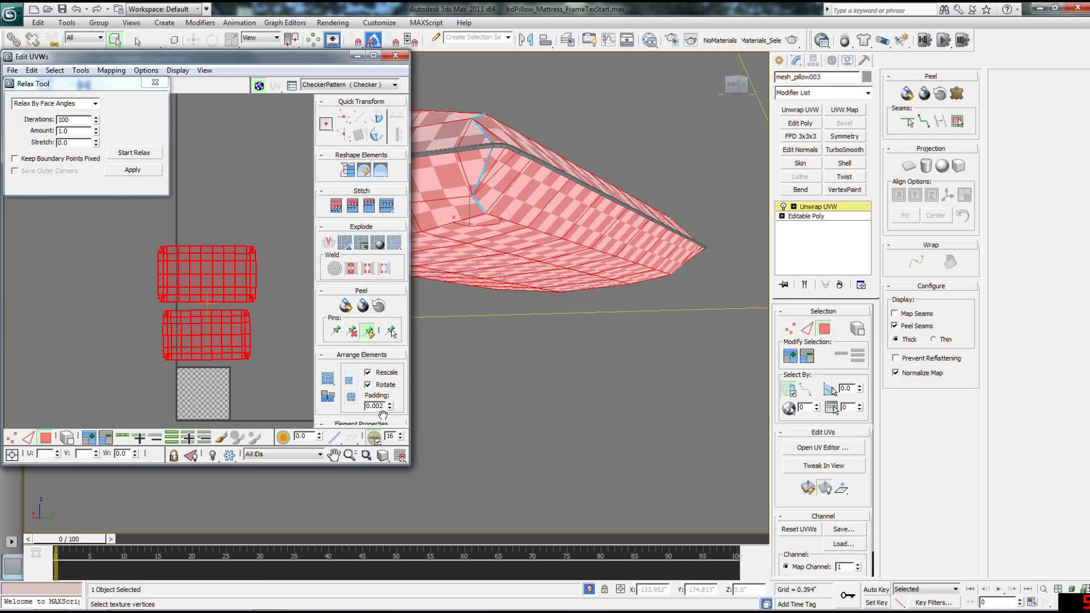
left_click(353, 401)
middle_click_drag(248, 380, 242, 303)
scroll(237, 329, "up", 3)
scroll(199, 326, "up", 4)
scroll(201, 340, "up", 1)
scroll(219, 328, "up", 3)
scroll(242, 304, "down", 5)
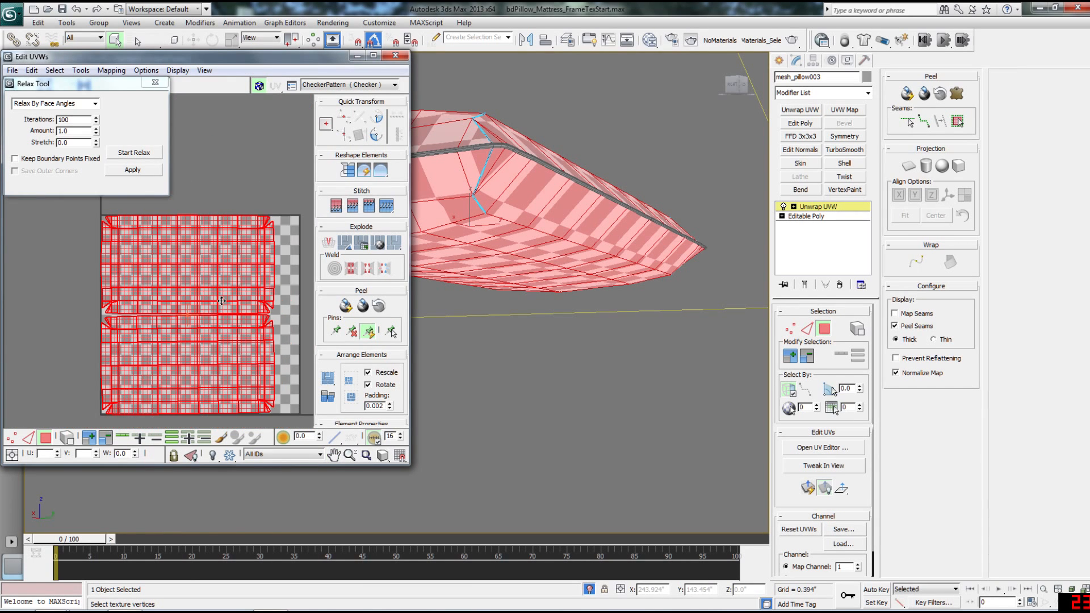
left_click_drag(219, 295, 237, 295)
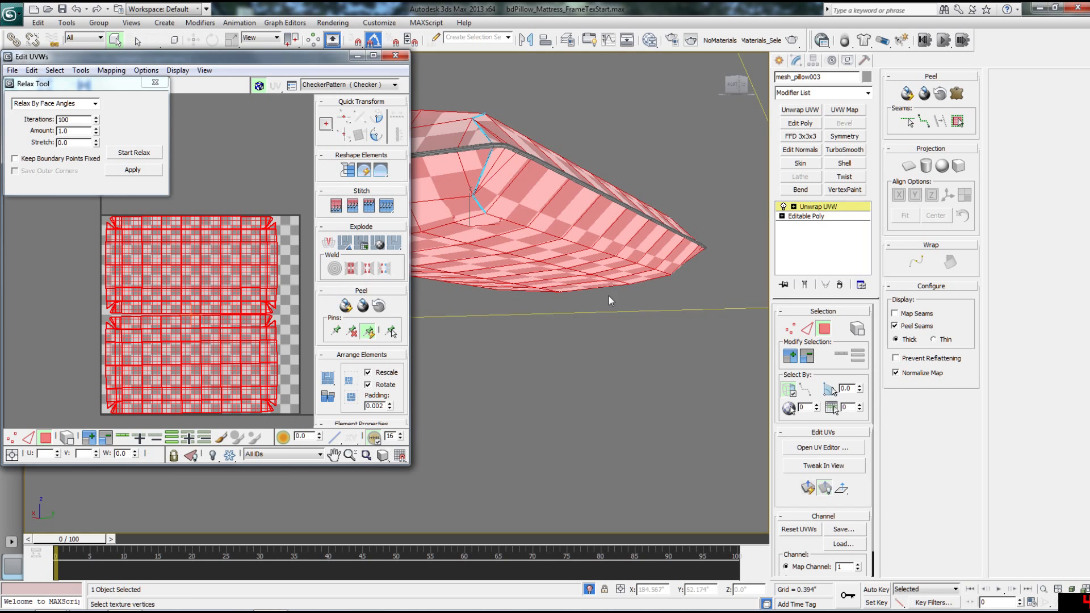
Collapse the Unwrap UVW modifier into the cushion's Editable Poly
right_click(821, 210)
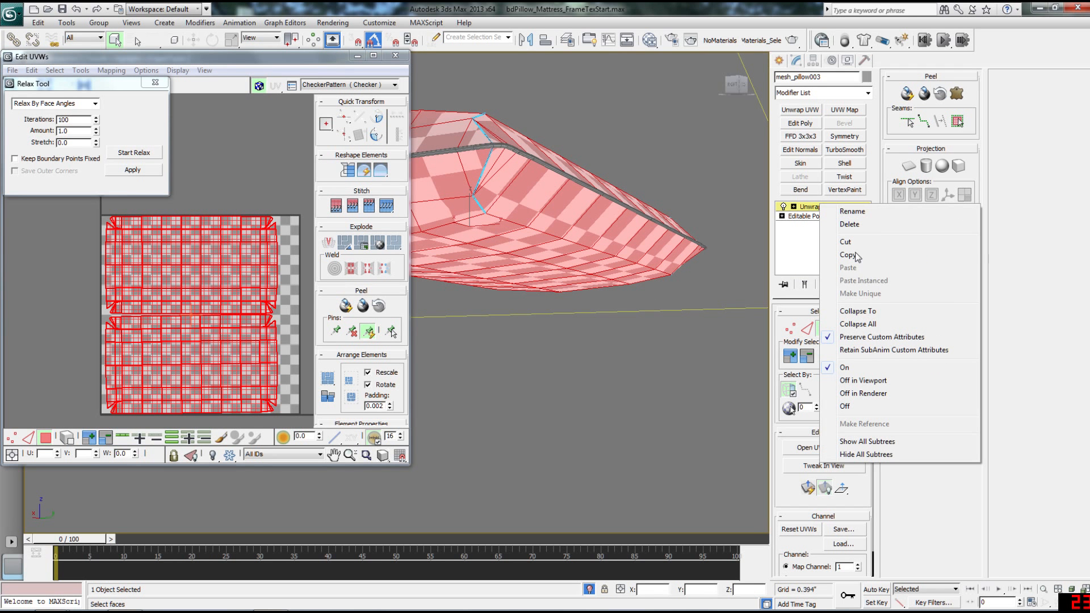
left_click(859, 314)
middle_click_drag(533, 354, 533, 414, "alt")
scroll(532, 415, "down", 5)
key("F3")
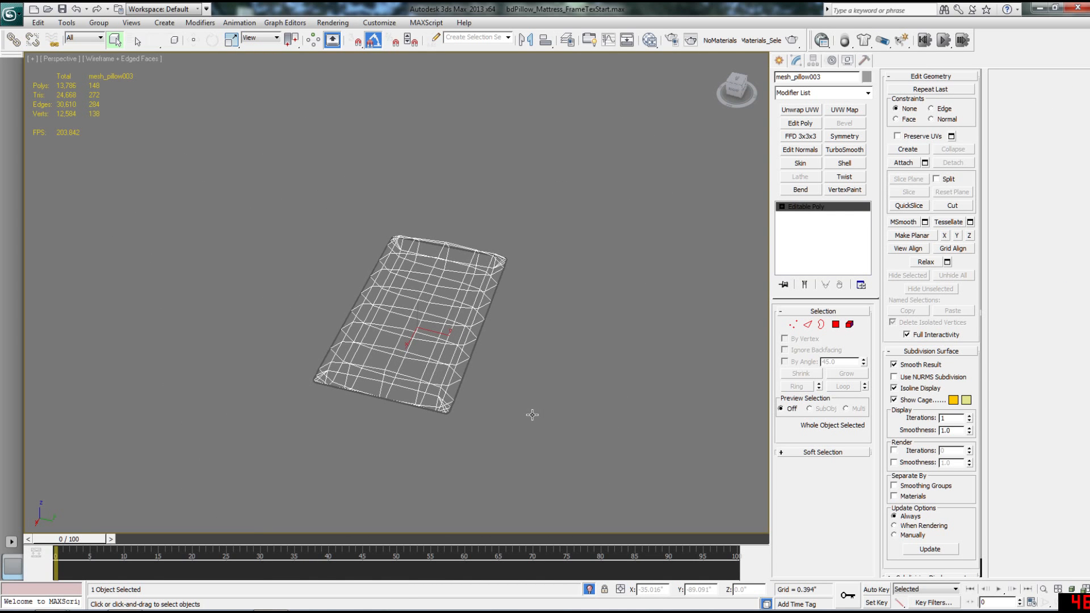
Rename the unwrapped low-poly cushion mesh_pillowLP and the overlapping high-poly cushion mesh_pillowHP
key("F3")
scroll(532, 415, "up", 5)
scroll(620, 260, "down", 2)
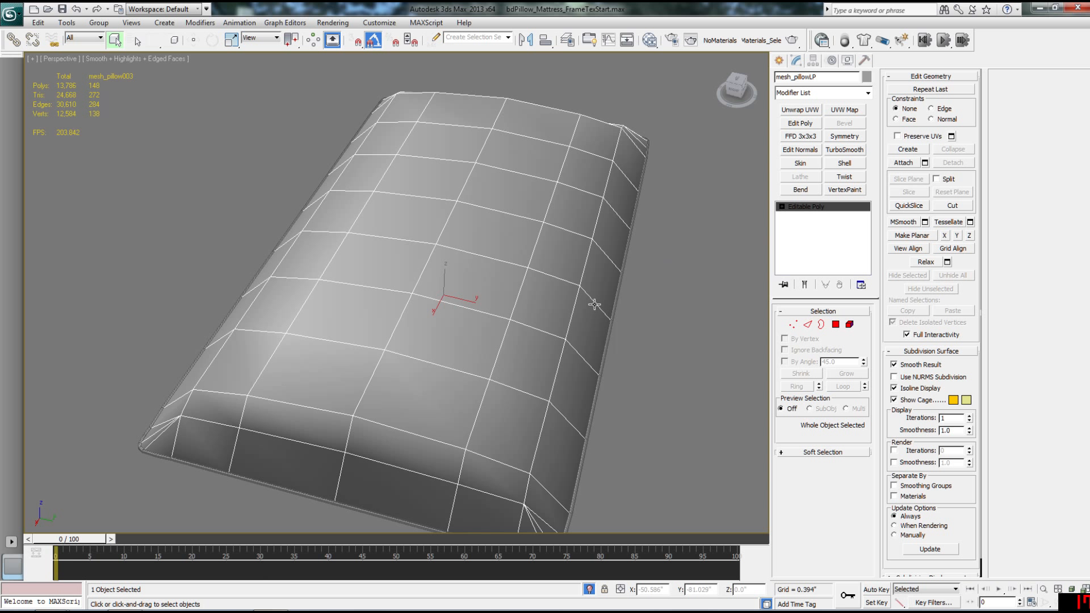
left_click(607, 333)
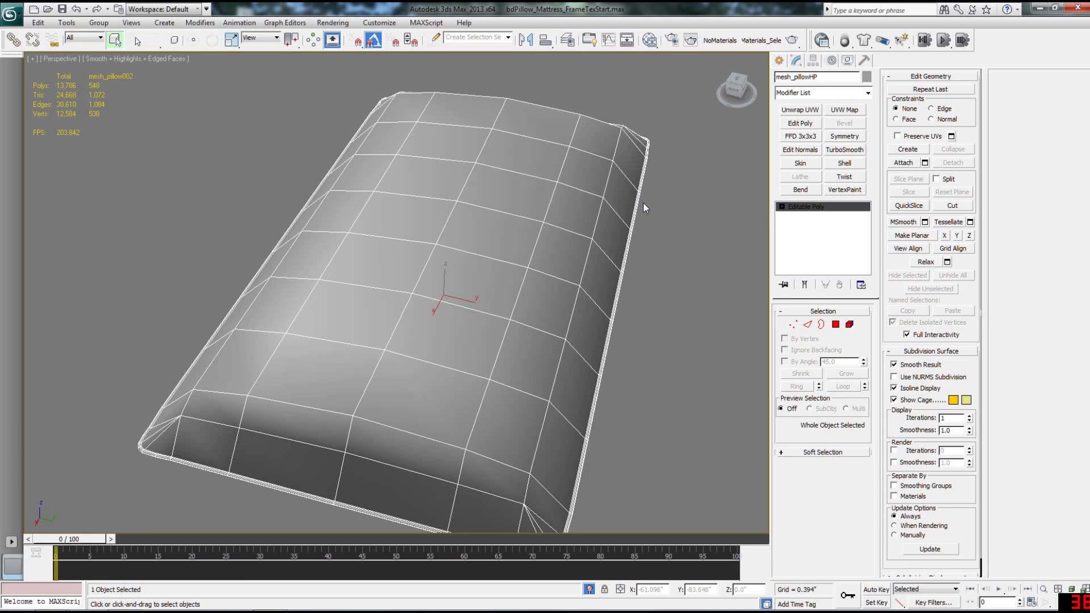
Copy the low-poly cushion to a spot beside the original and name the copy mesh_pillow
scroll(331, 296, "down", 5)
left_click(405, 303)
key("w")
left_click_drag(404, 303, 599, 348, "shift")
left_click(555, 344)
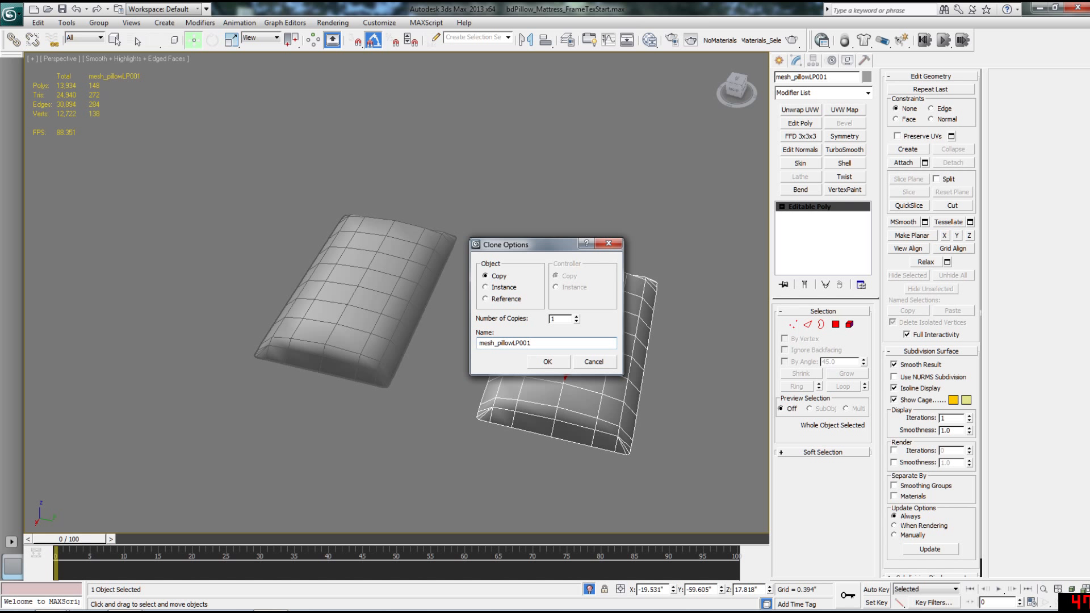
key("Return")
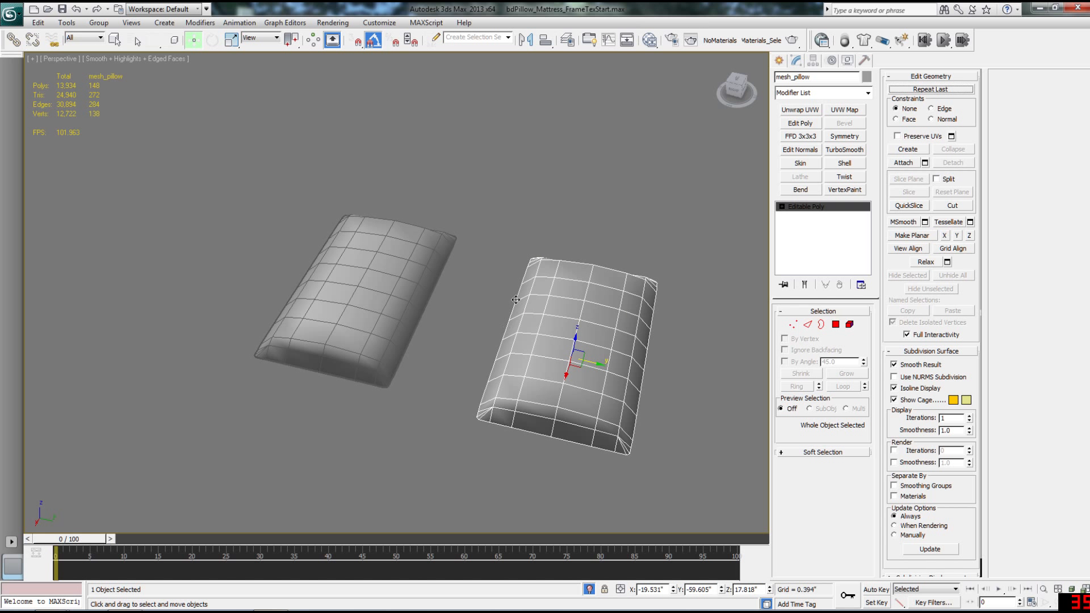
Display the scene in wireframe and select mesh_pillowLP inside the original overlapping cushion pair
mouse_move(494, 358)
middle_mouse_down()
mouse_move(540, 343)
mouse_move(487, 309)
middle_mouse_up()
scroll(511, 339, "up", 4)
scroll(472, 358, "down", 1)
key("F3")
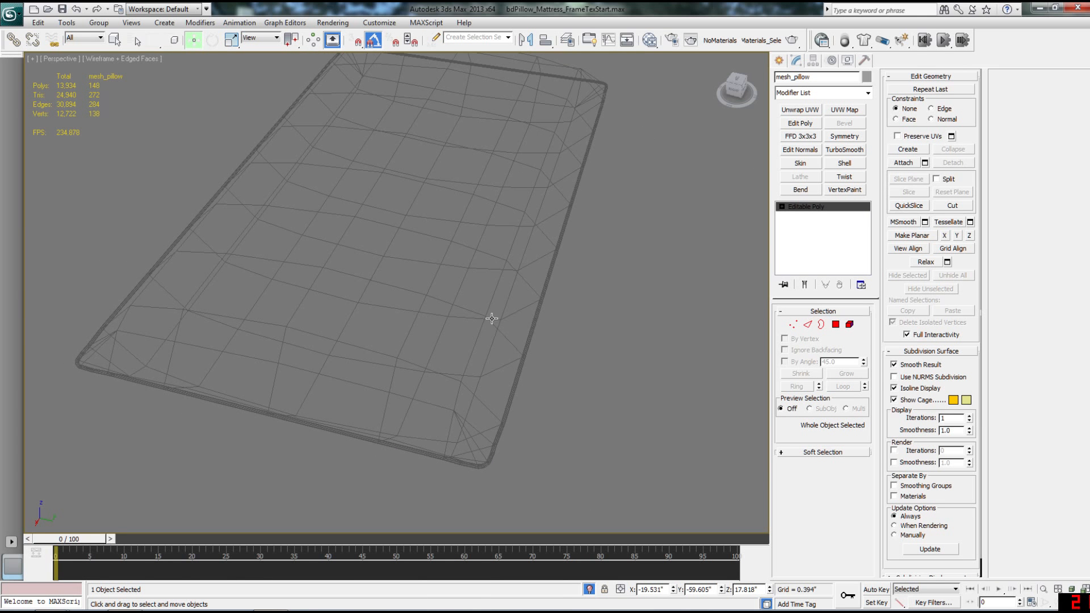
left_click(492, 338)
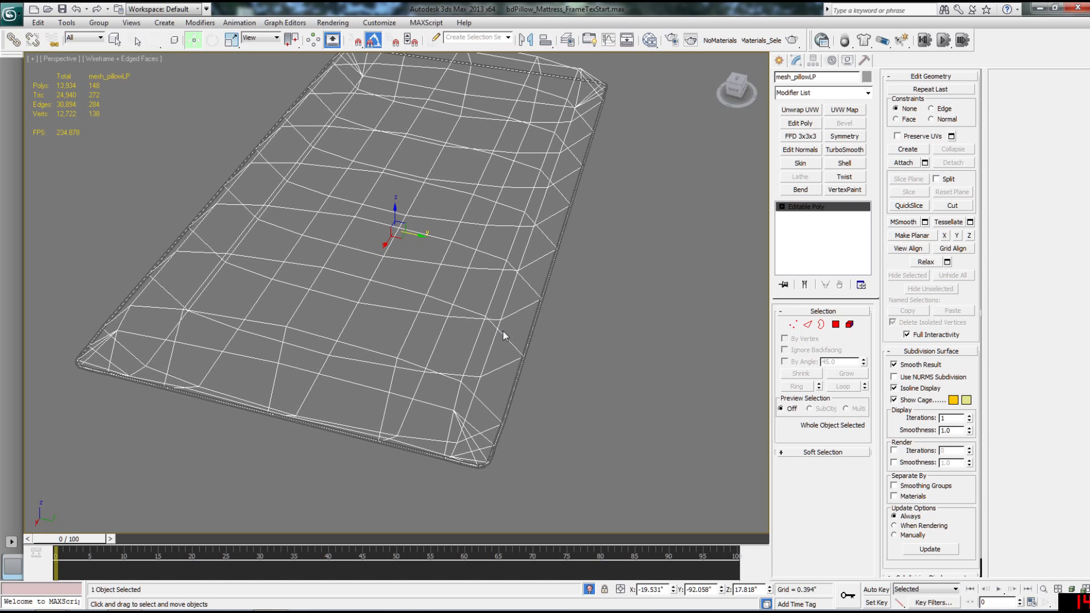
middle_click_drag(500, 326, 501, 341)
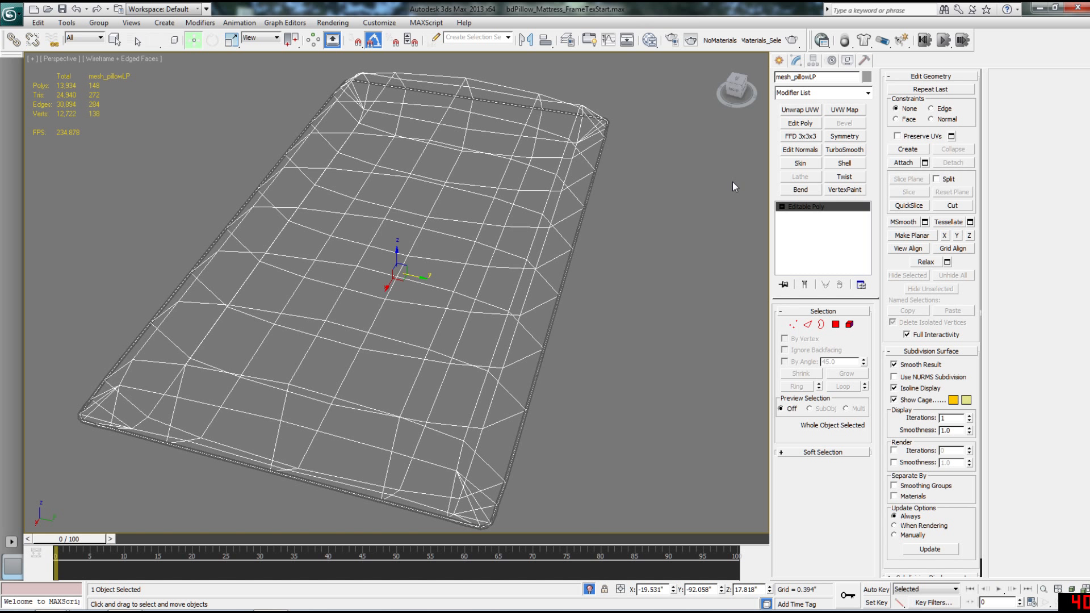
Review the projection options for mesh_pillowLP in Render To Texture and add a DiffuseMap output element
key("0")
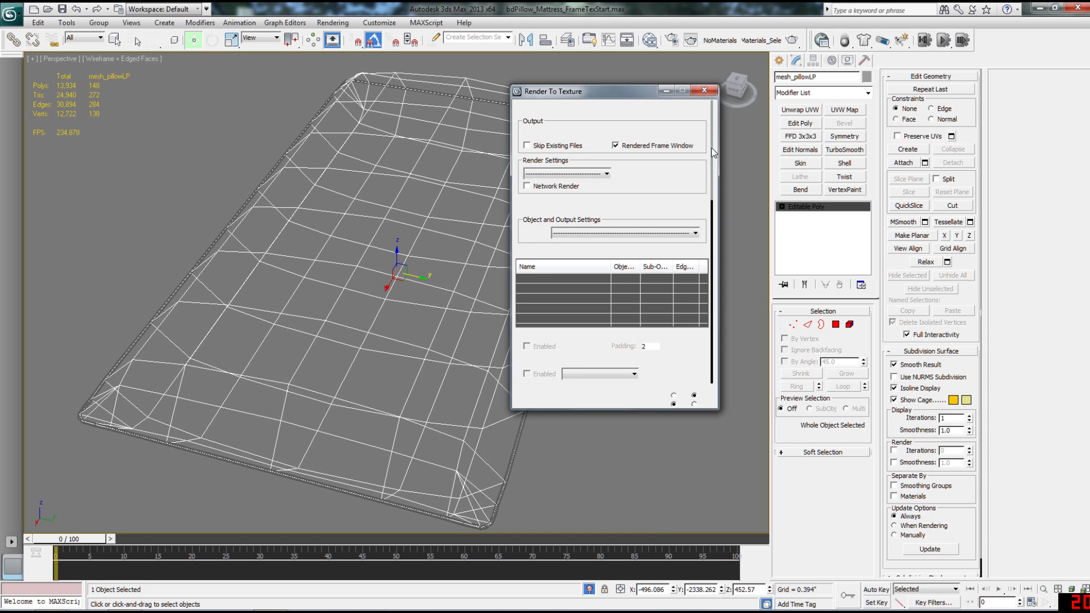
left_click_drag(712, 149, 713, 175)
left_click(689, 255)
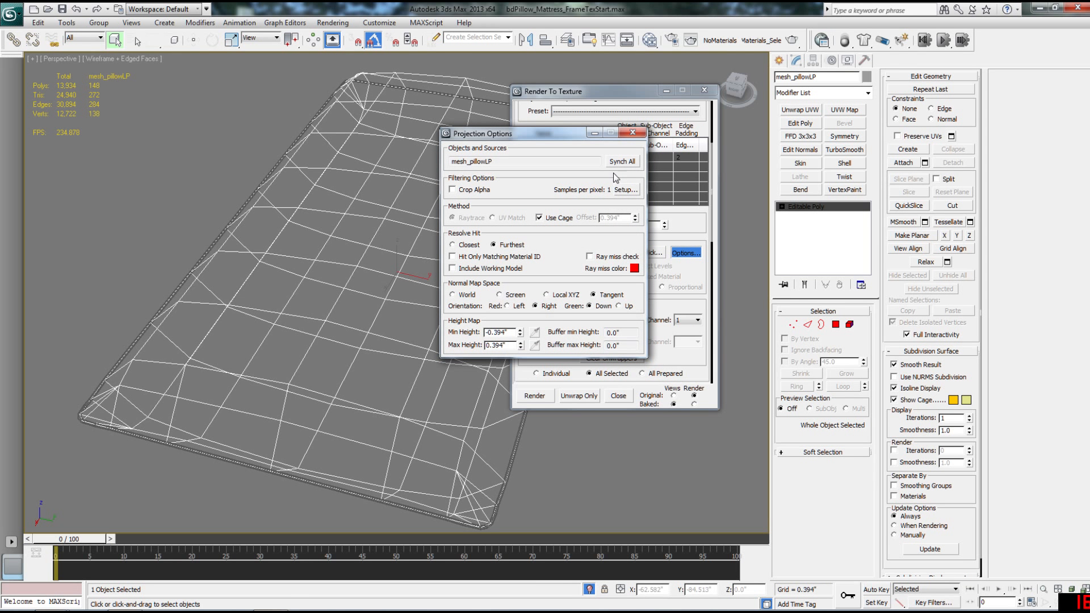
left_click(632, 132)
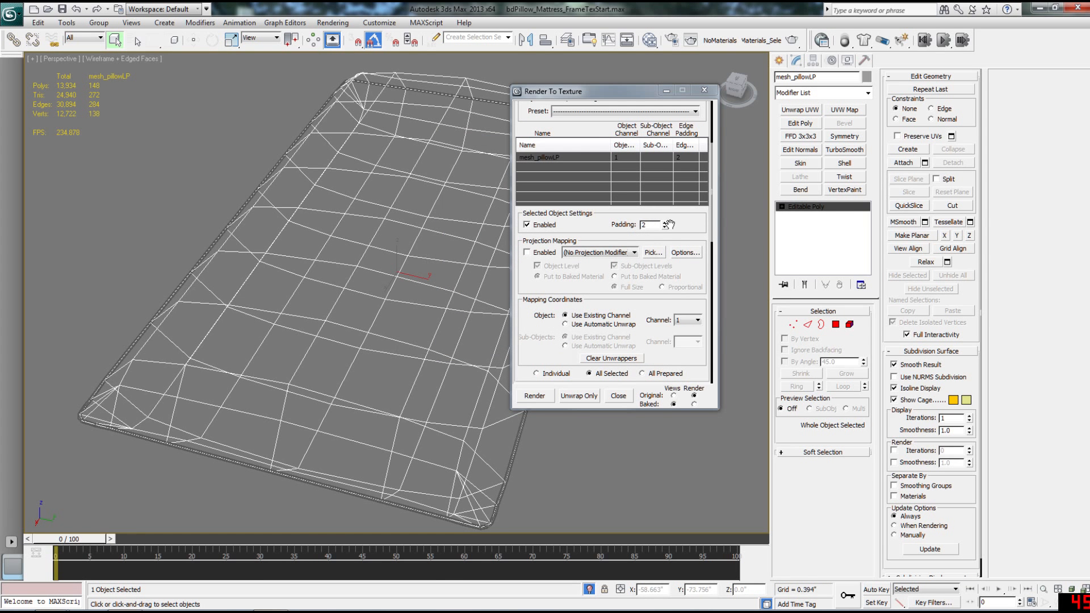
scroll(623, 265, "down", 5)
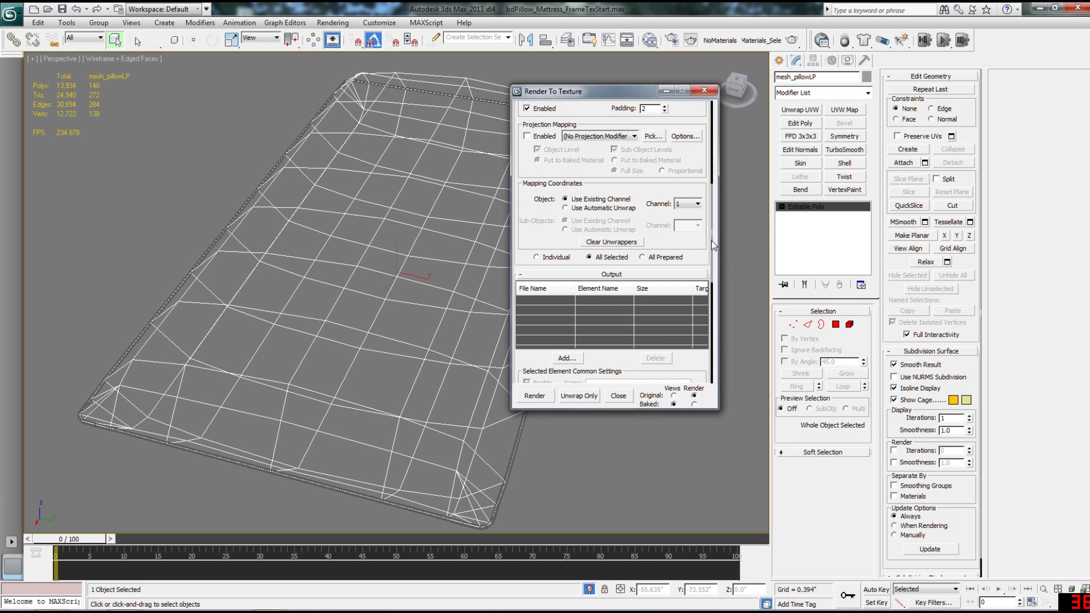
scroll(663, 270, "down", 3)
left_click(574, 297)
left_click(533, 292)
left_click(542, 382)
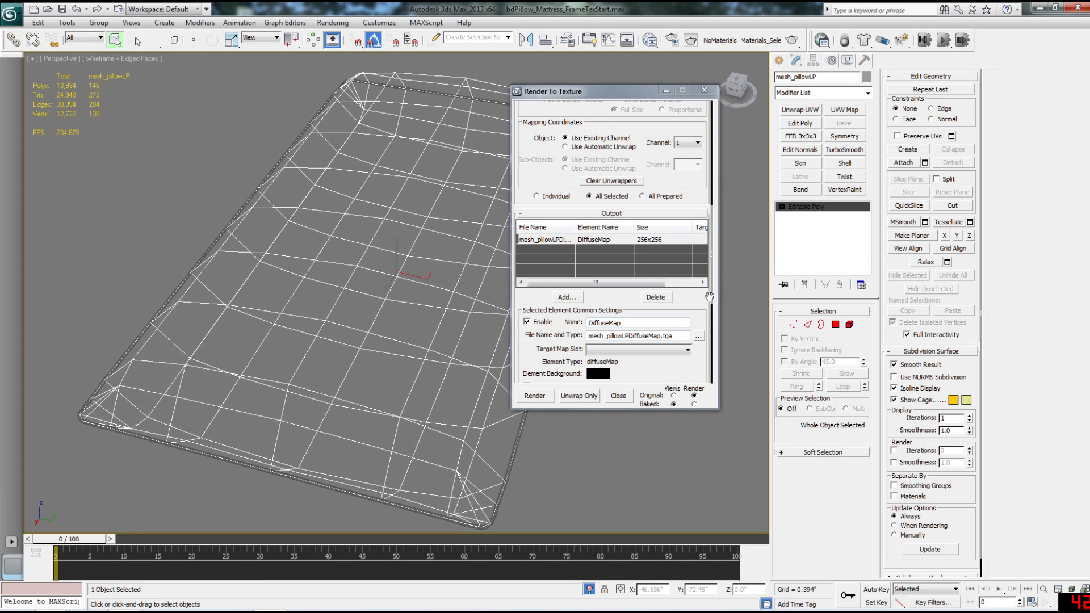
Set the diffuse map size to 1024x1024, enable Shadows, and set the baked material to Output Into Source
scroll(713, 301, "down", 4)
left_click(684, 320)
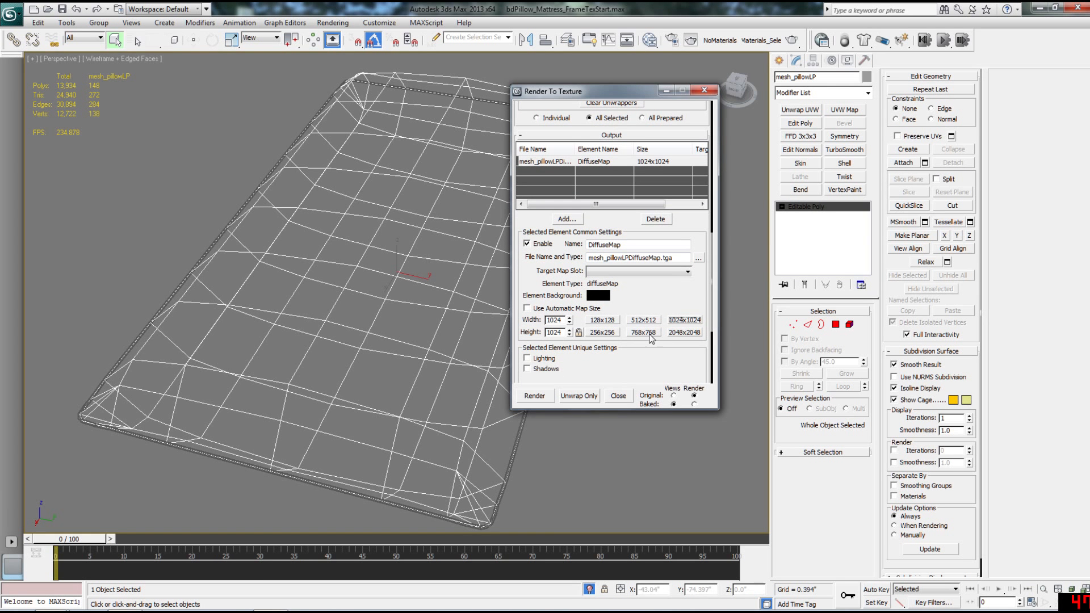
left_click(528, 369)
scroll(714, 284, "down", 6)
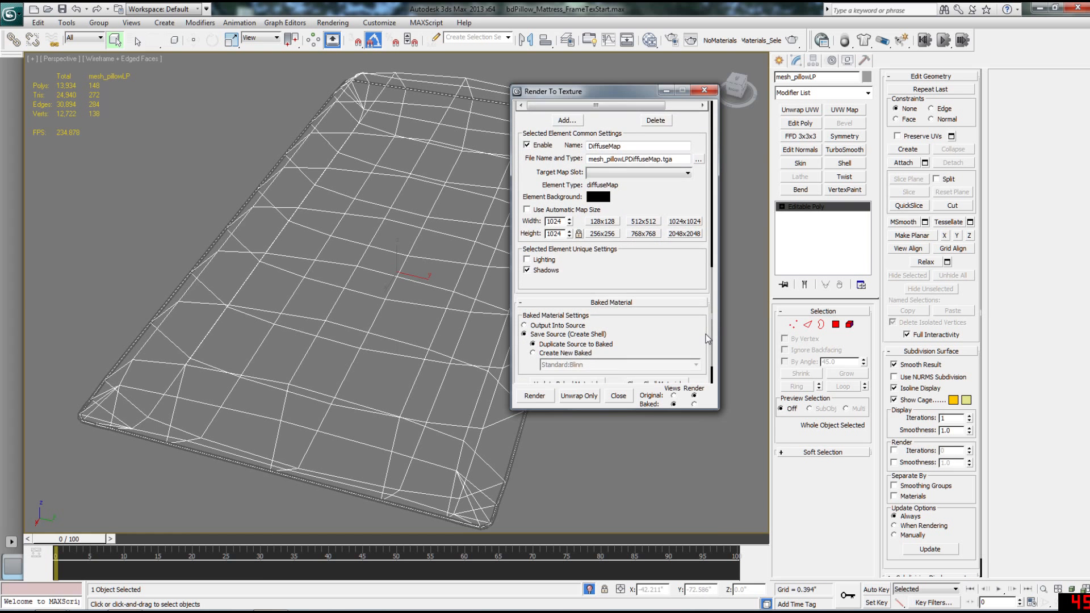
left_click(562, 299)
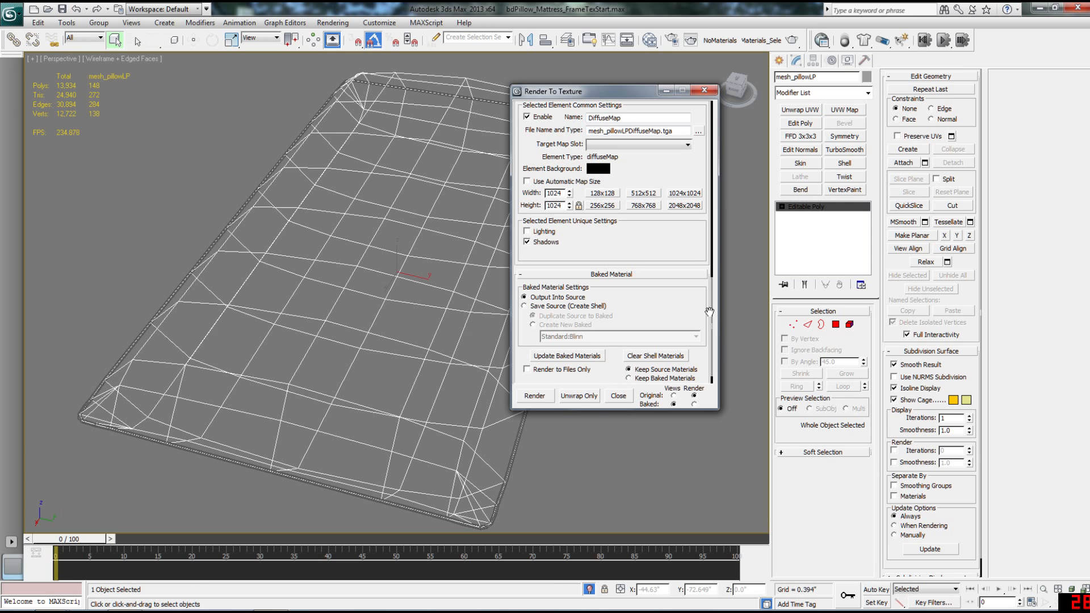
Set the DiffuseMap element's background color to white
scroll(711, 306, "up", 6)
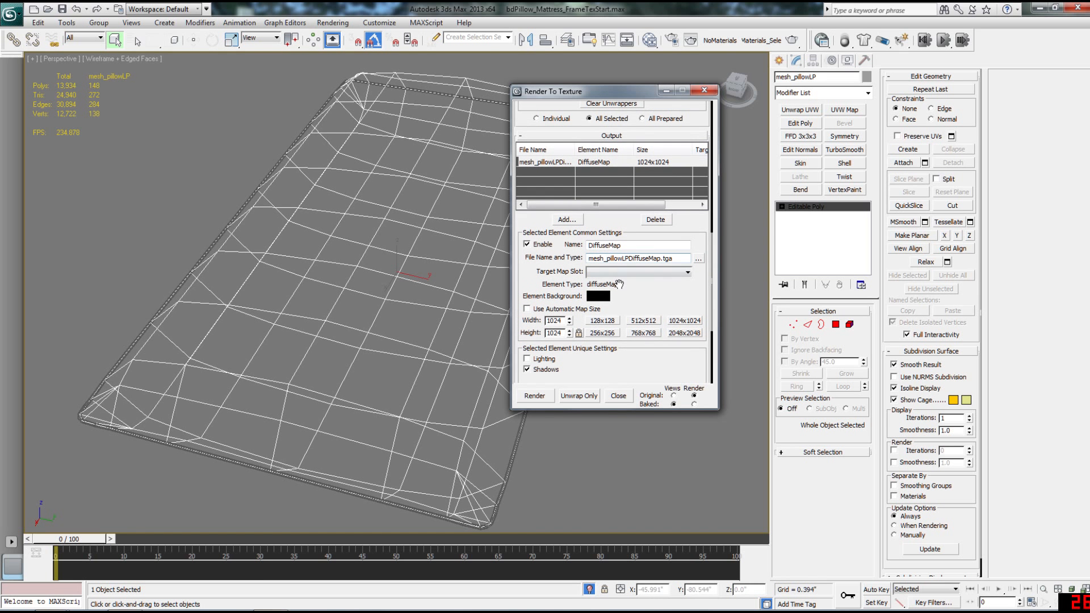
left_click(599, 298)
left_click_drag(345, 77, 345, 165)
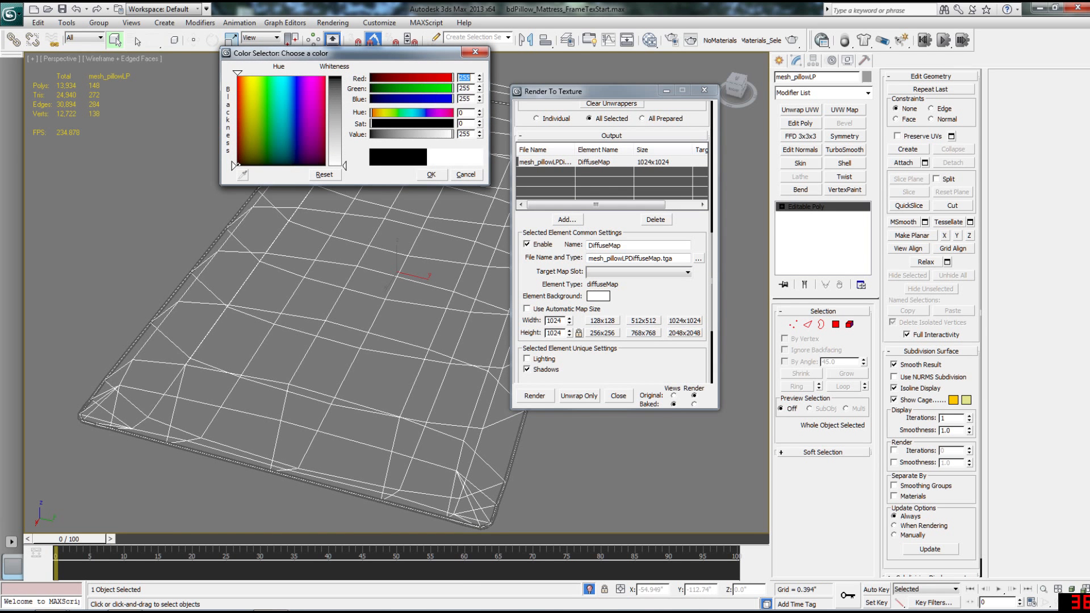
left_click(431, 174)
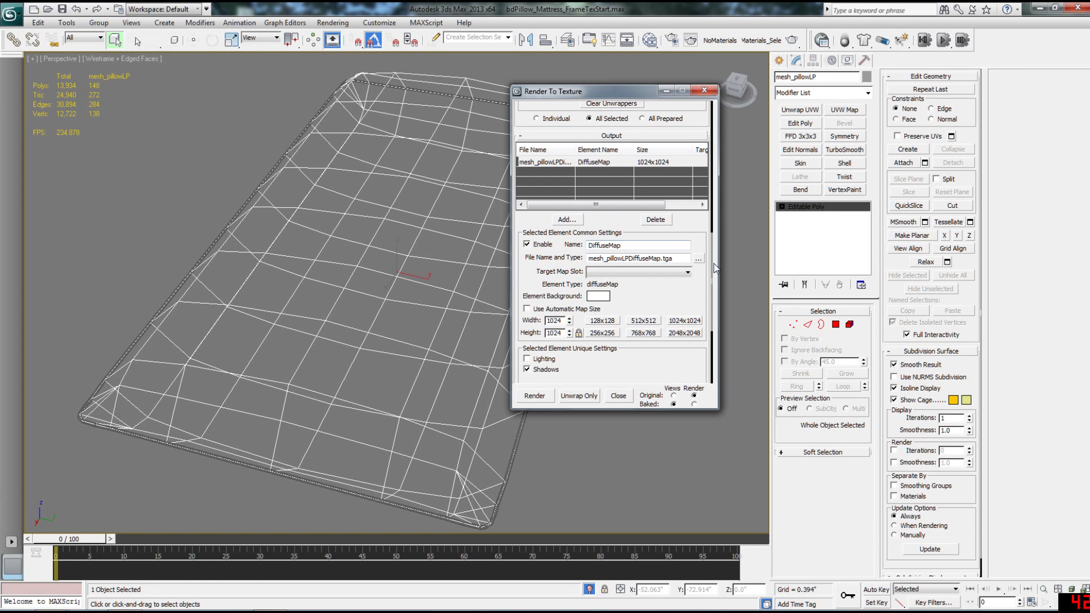
Pick mesh_pillowHP as the projection target for mesh_pillowLP and close Render To Texture
left_click_drag(714, 264, 713, 169)
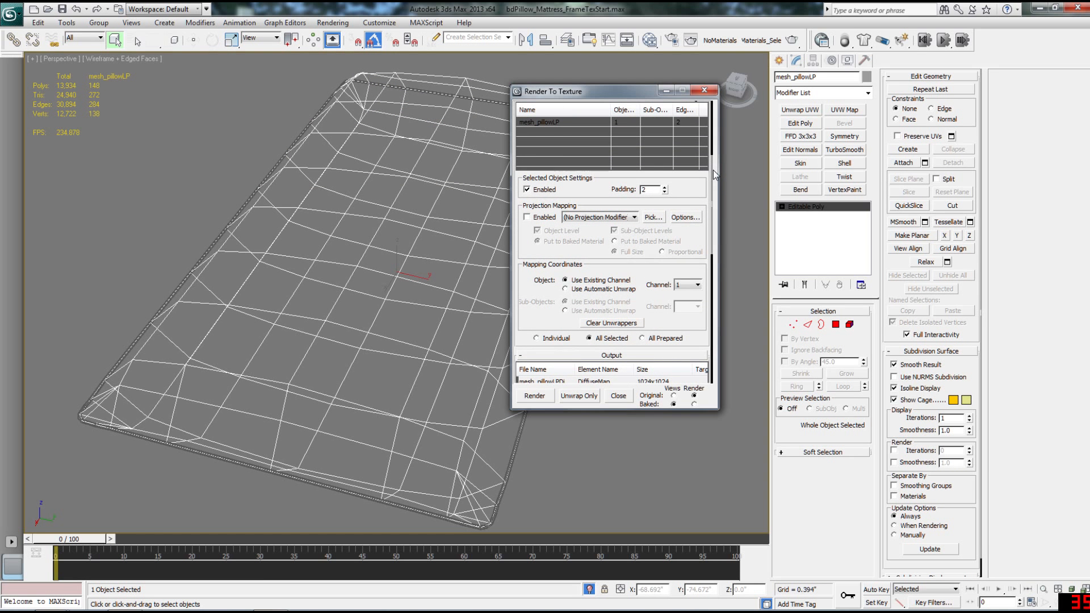
left_click(653, 218)
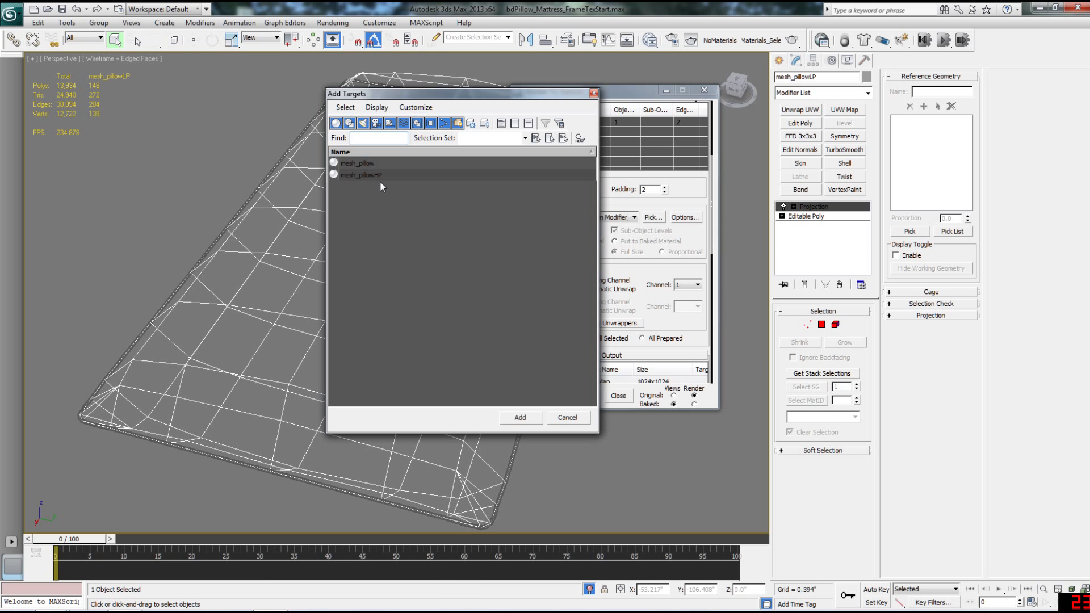
left_click(374, 175)
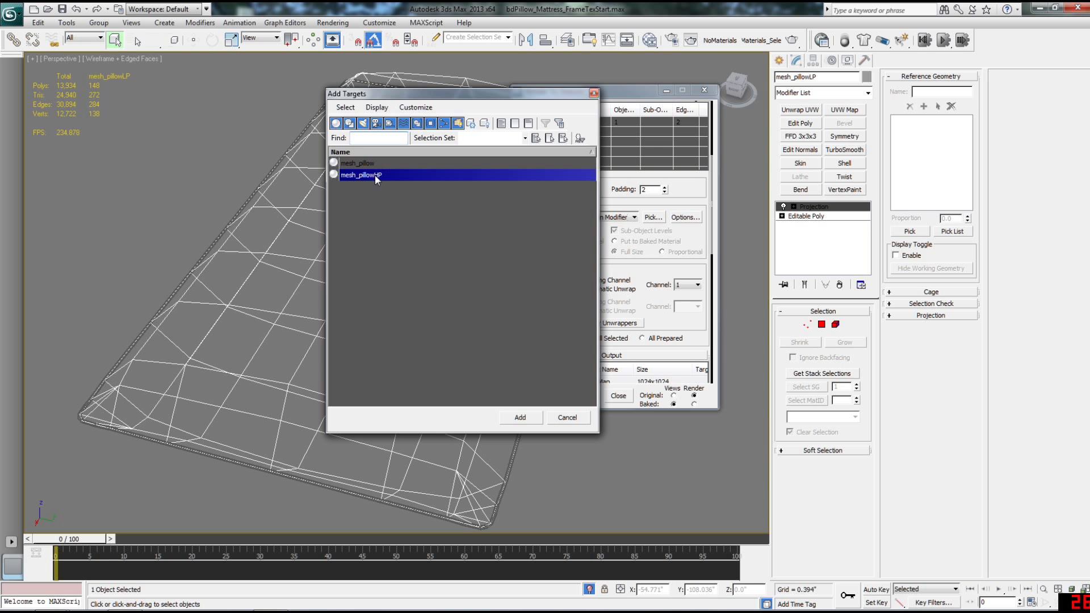
left_click(520, 417)
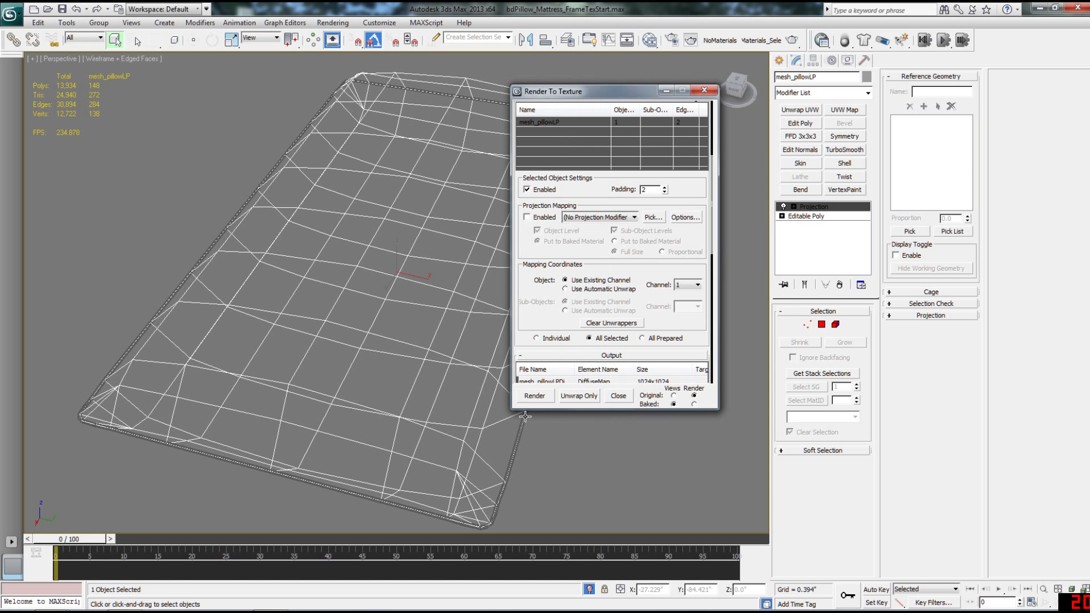
left_click(705, 91)
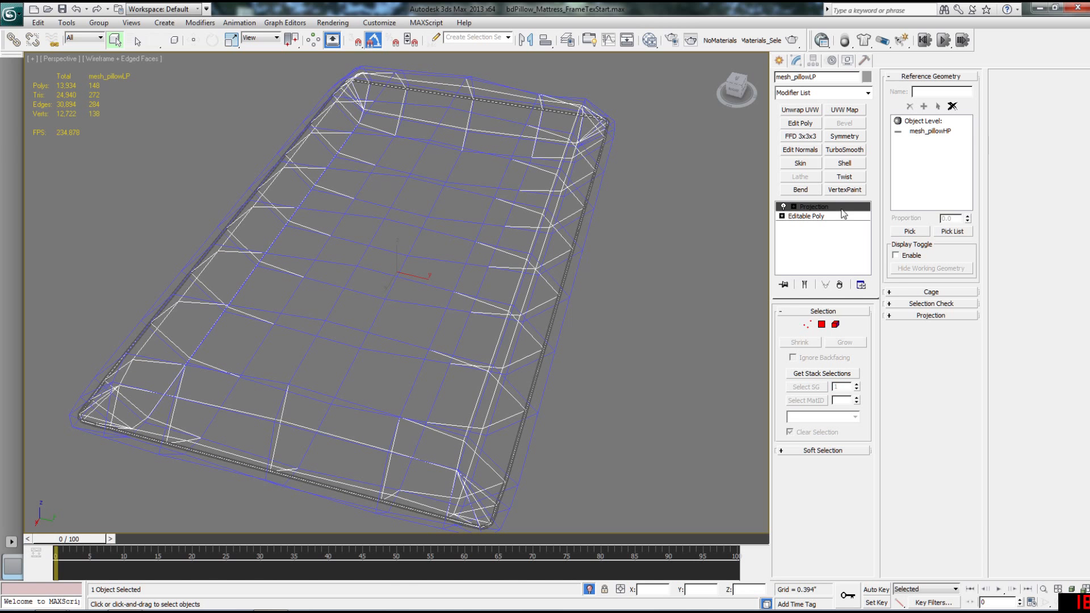
Turn on the shaded cage display of the Projection modifier and show the scene shaded with edged faces
left_click(913, 293)
left_click(910, 325)
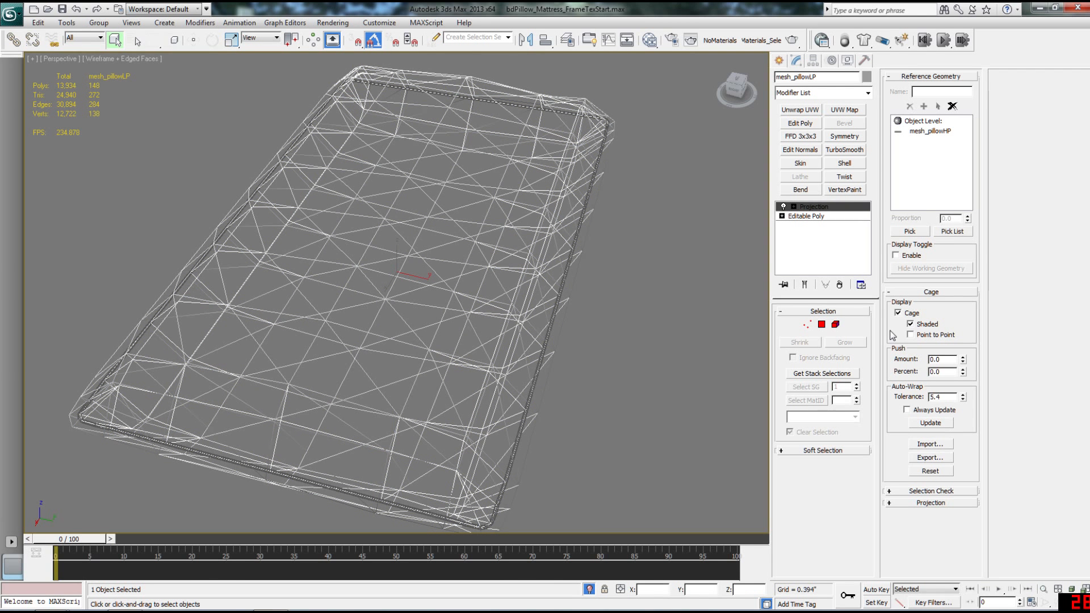
key("F3")
middle_click_drag(588, 392, 598, 370, "alt")
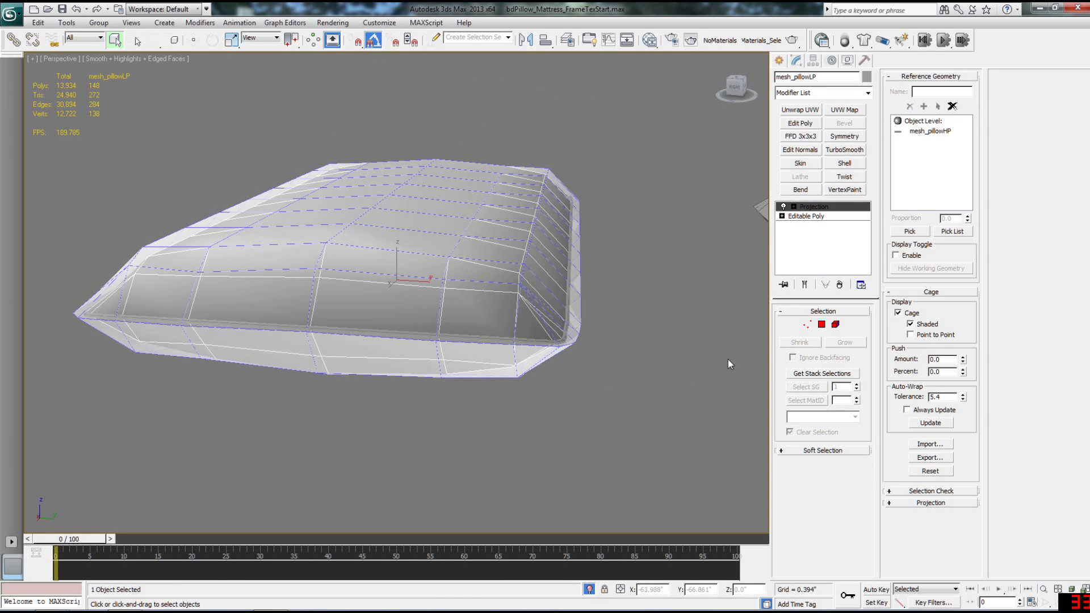
Reset the projection cage of mesh_pillowLP and inspect how it fits around the high-poly pillow
left_click(931, 471)
middle_click_drag(674, 383, 492, 275, "alt")
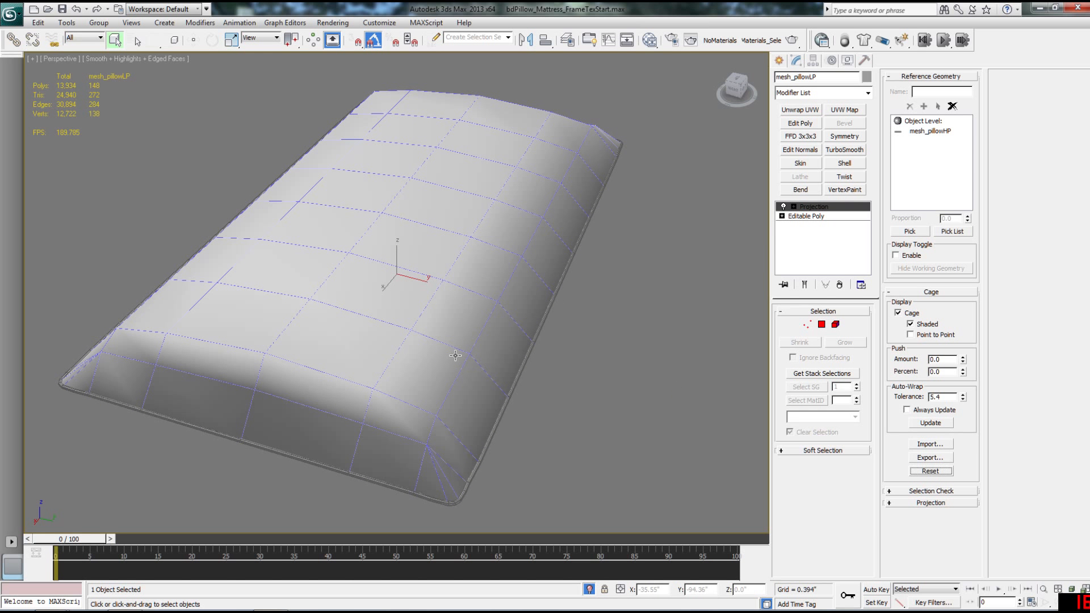
middle_click_drag(462, 360, 608, 354, "alt")
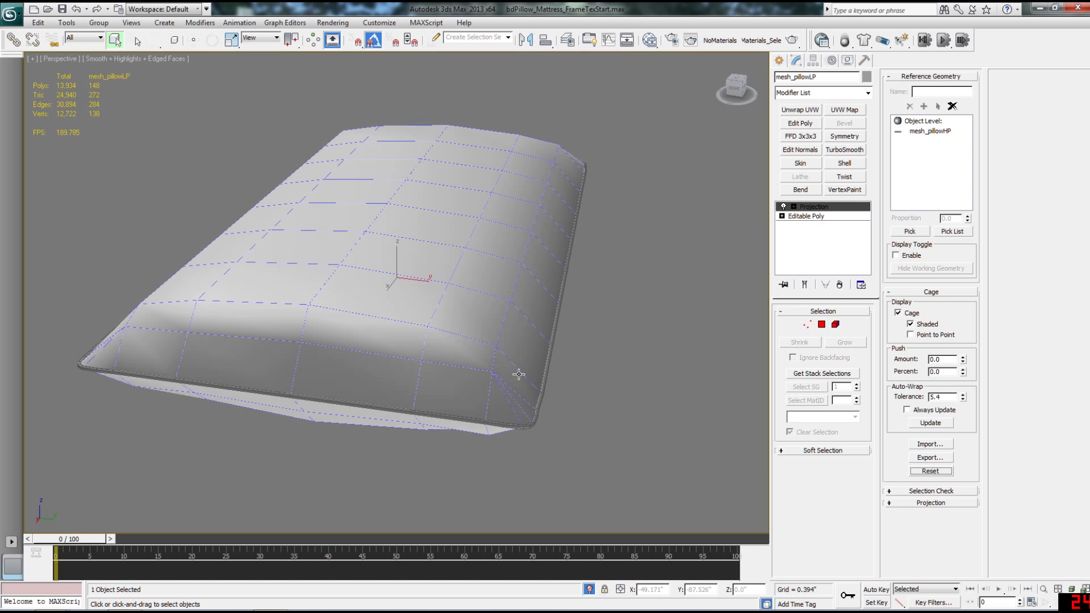
middle_click_drag(562, 348, 550, 159, "alt")
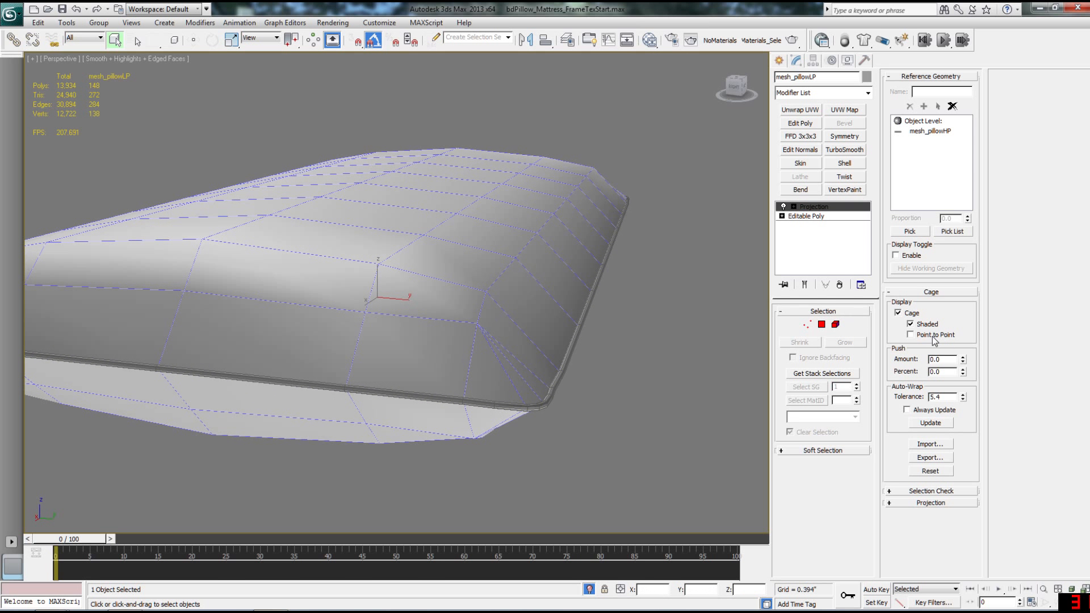
Push the projection cage outward by about 8.7 and check from several sides that it encloses the pillow
left_click_drag(965, 359, 976, 460)
right_click(975, 459)
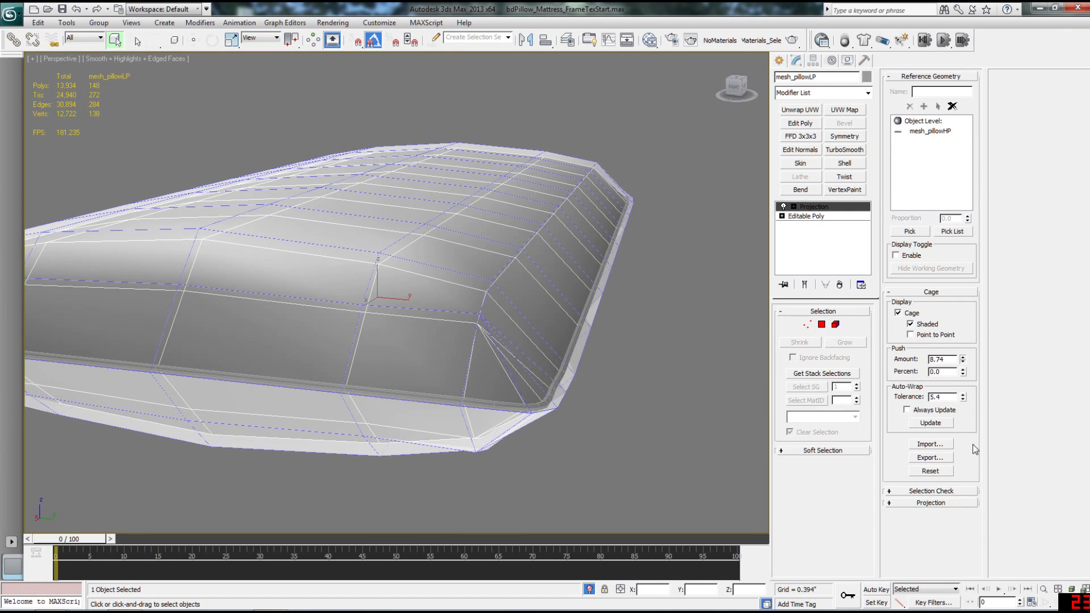
middle_click_drag(550, 384, 590, 390, "alt")
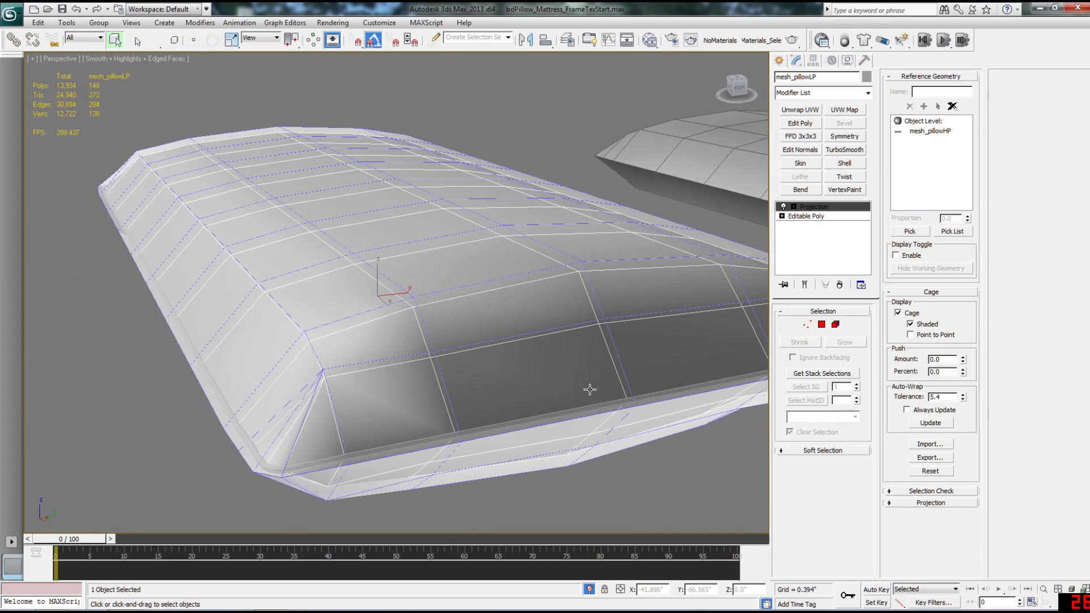
middle_click_drag(334, 430, 438, 414, "alt")
mouse_move(567, 438)
middle_mouse_down("alt")
mouse_move(565, 411)
mouse_move(574, 420)
middle_mouse_up("alt")
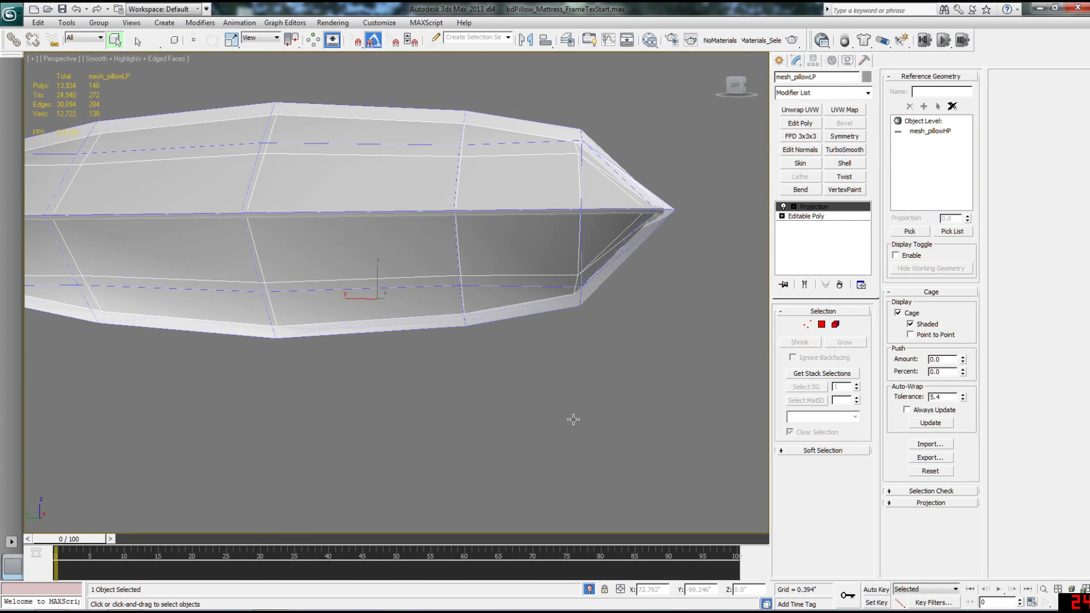
middle_click_drag(429, 369, 500, 400, "alt")
Reopen Render To Texture alongside Render Setup and enable the mental ray Material Override with the ao material
key("0")
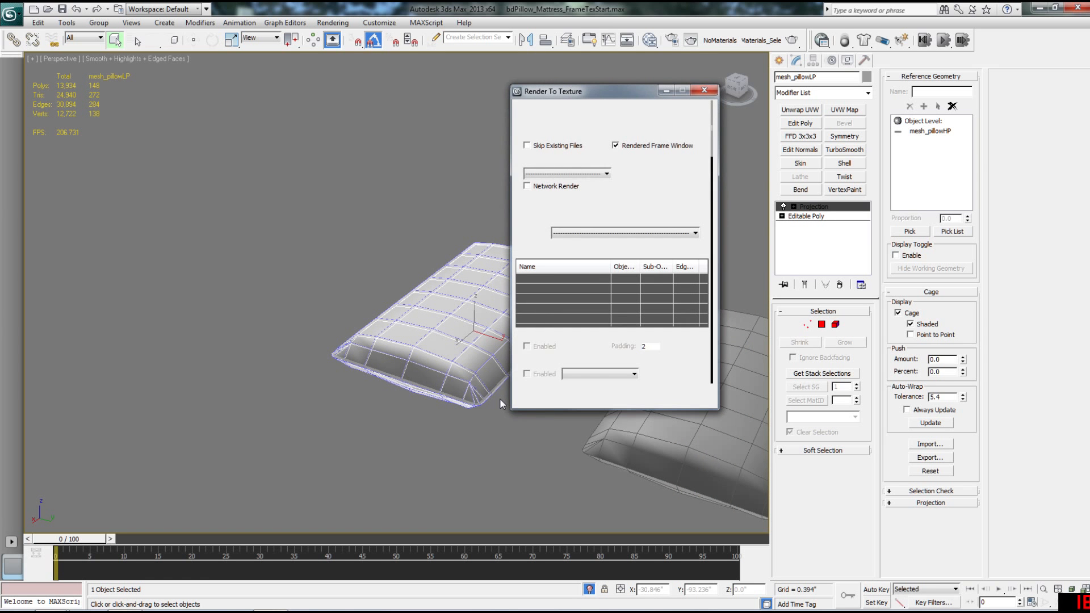
left_click_drag(581, 95, 185, 132)
left_click(333, 23)
left_click(356, 50)
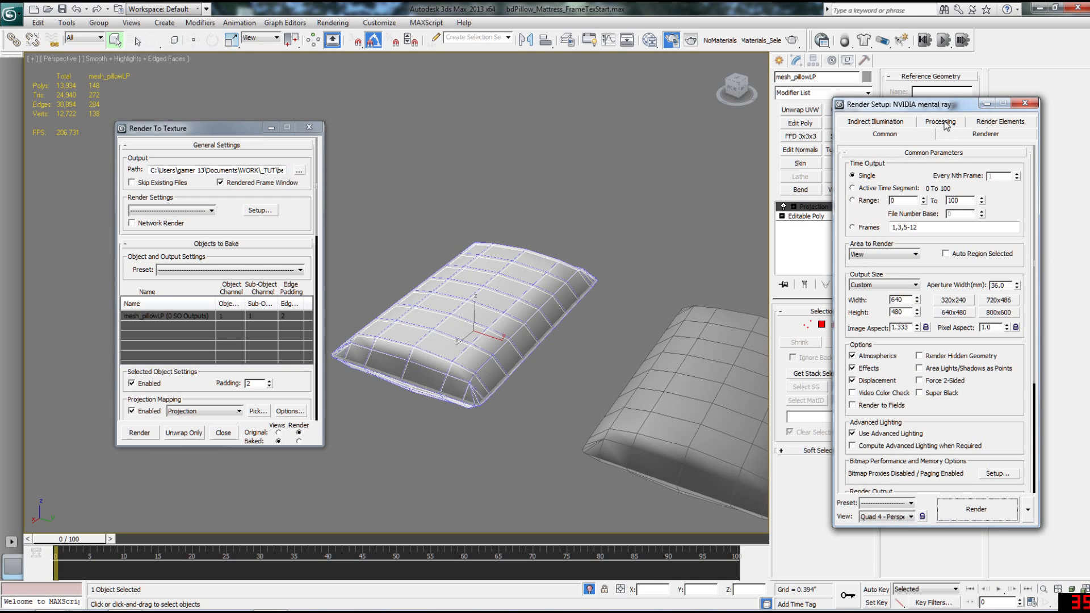
left_click(946, 124)
left_click(856, 238)
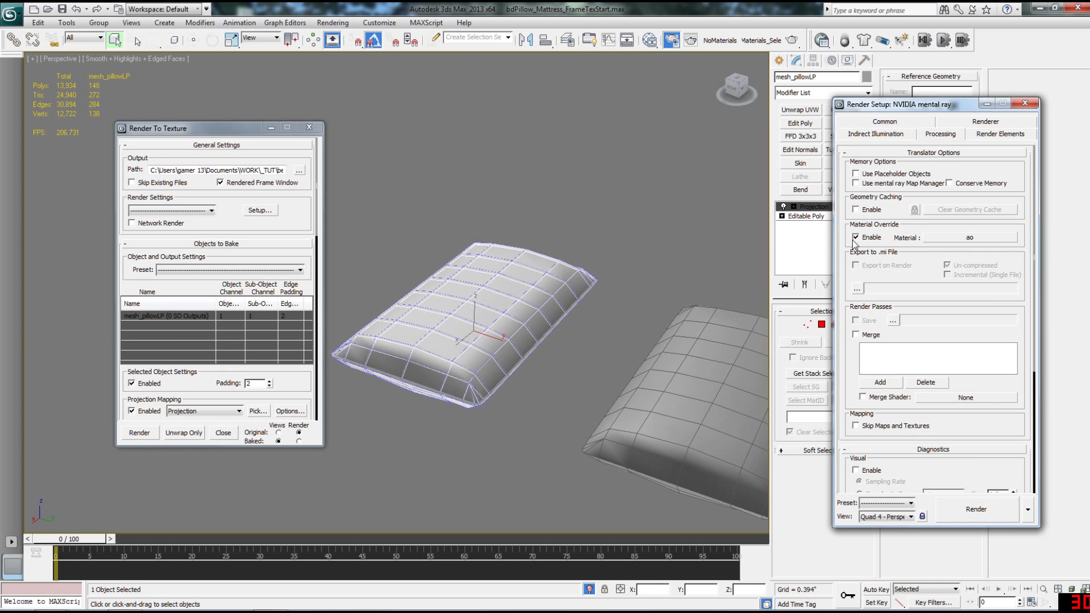
Place the ao scene material in View1 of the Slate Material Editor, below the existing material network
key("m")
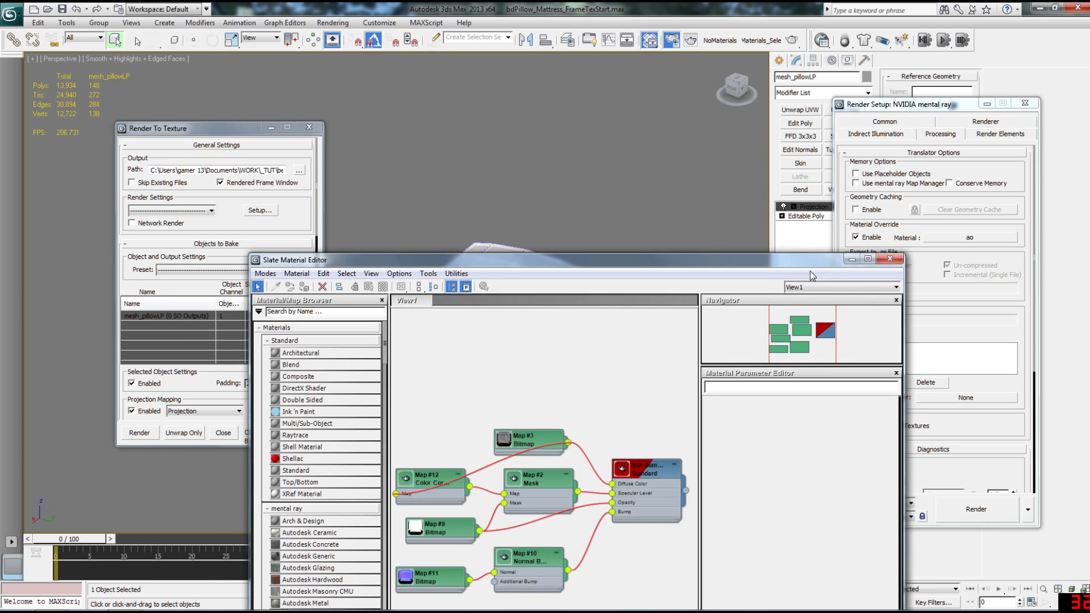
left_click_drag(636, 260, 608, 64)
scroll(614, 235, "down", 5)
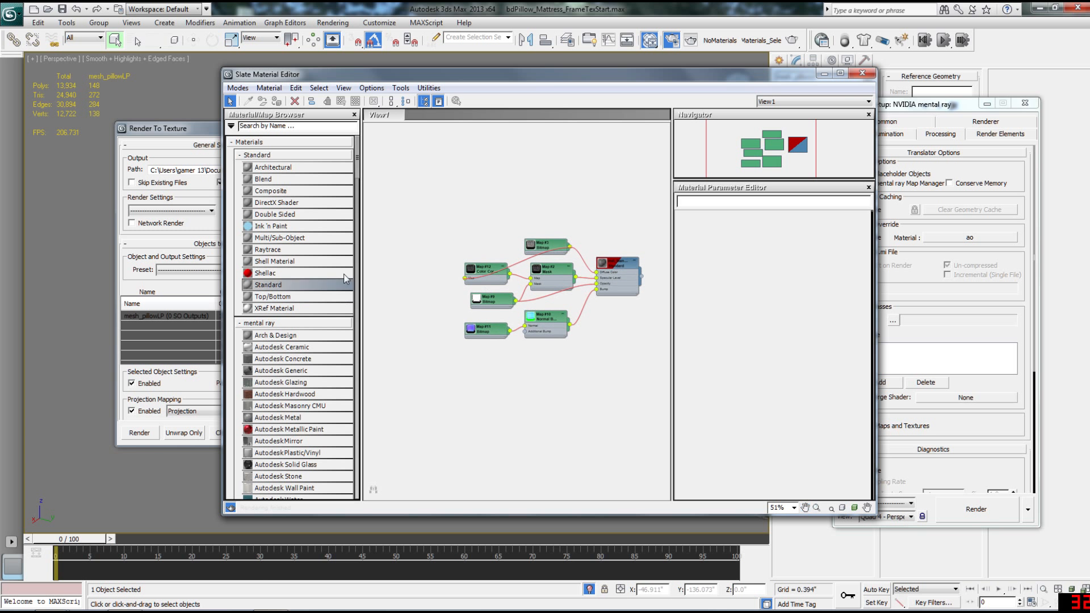
middle_click_drag(425, 363, 455, 330)
left_click_drag(358, 165, 358, 352)
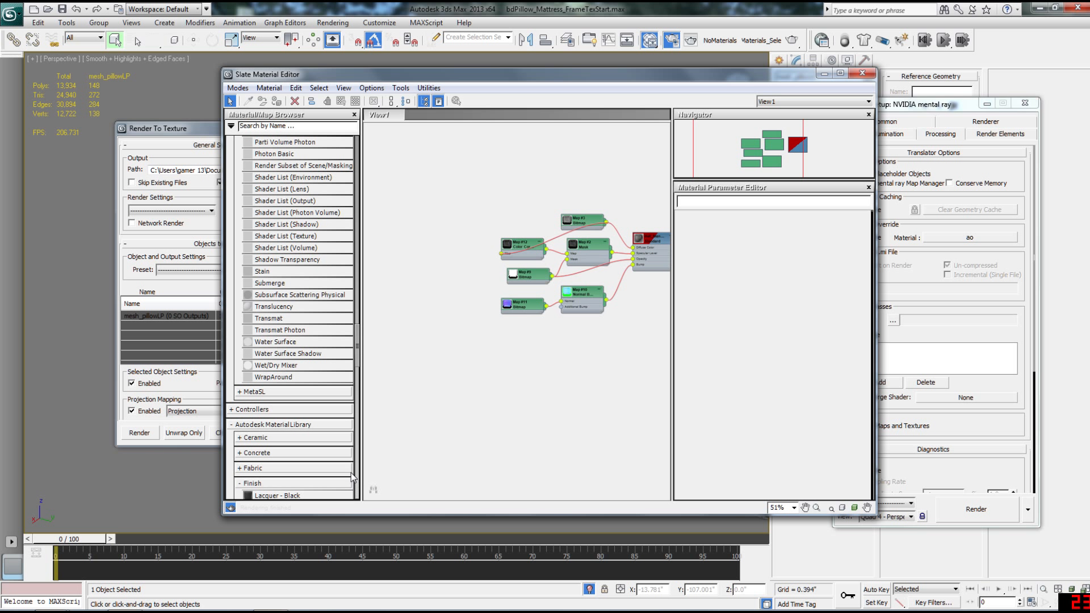
left_click(357, 490)
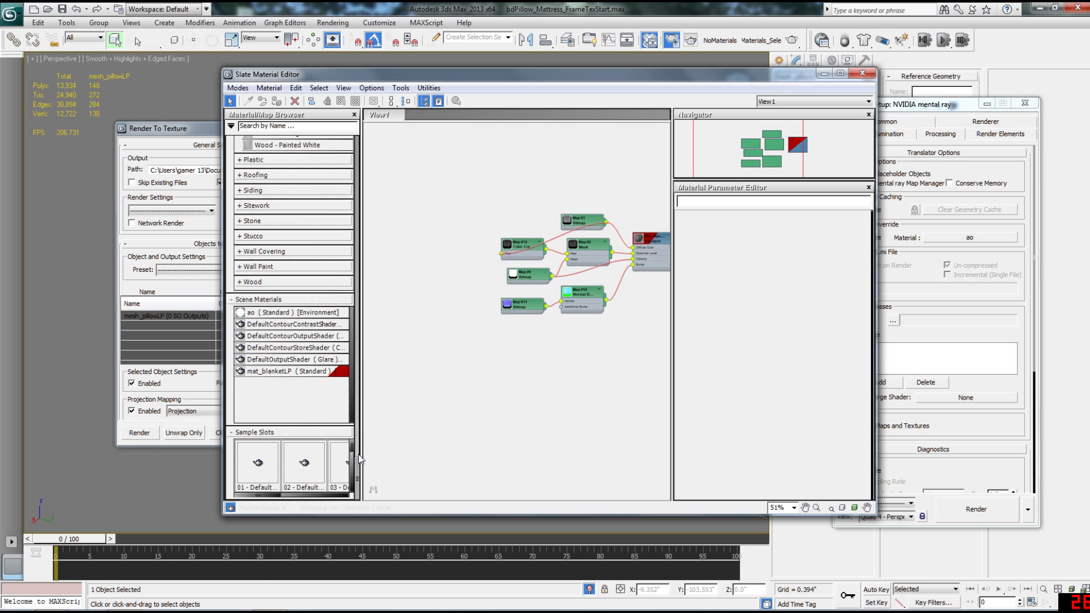
left_click_drag(358, 467, 358, 465)
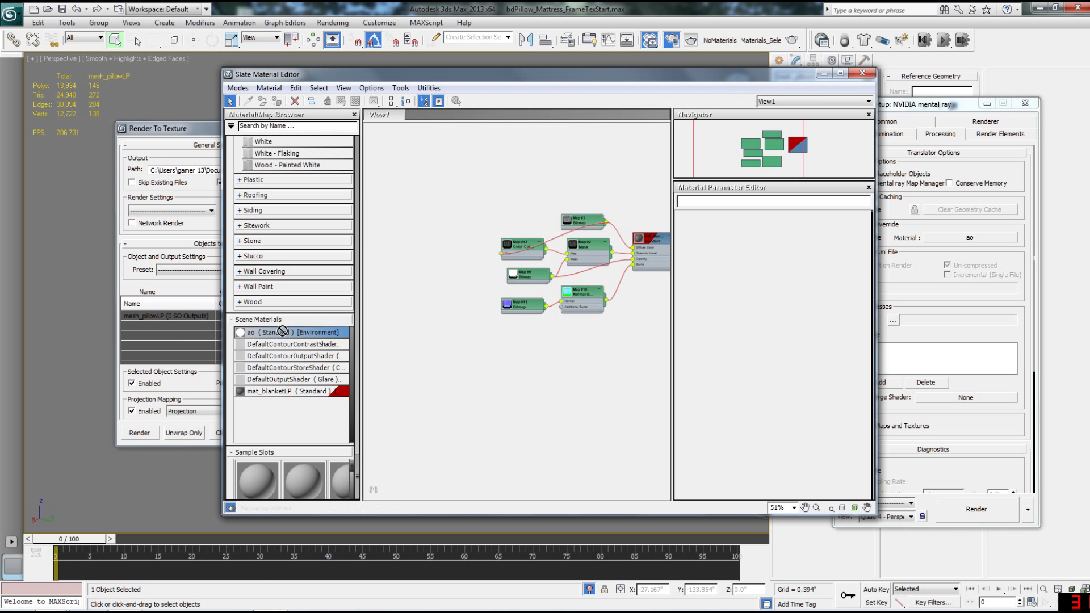
left_click_drag(284, 333, 518, 356)
left_click(523, 330)
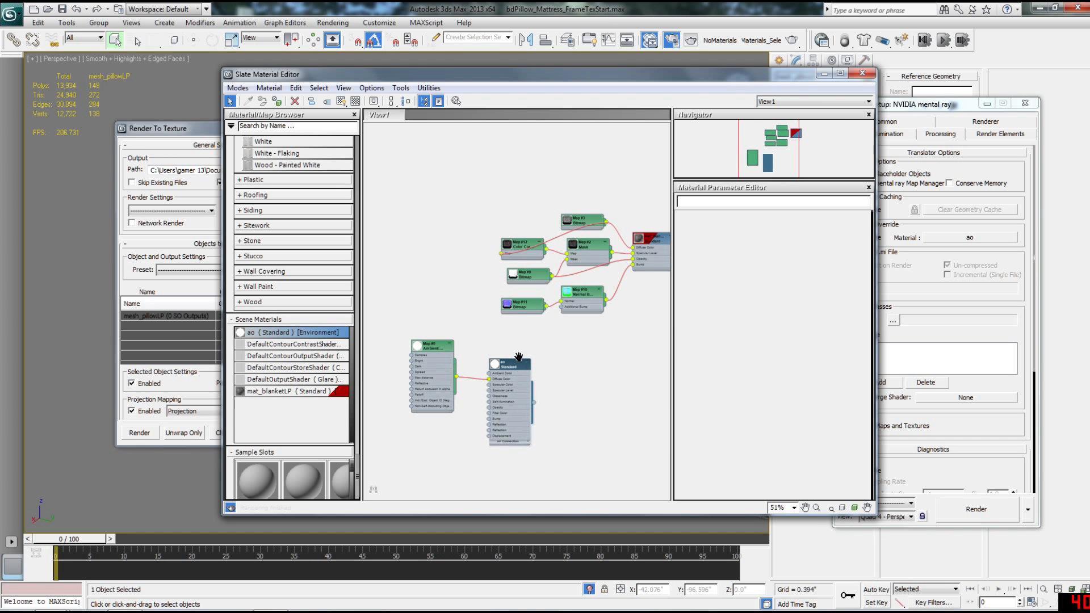
middle_click_drag(518, 356, 544, 330)
scroll(543, 330, "up", 1)
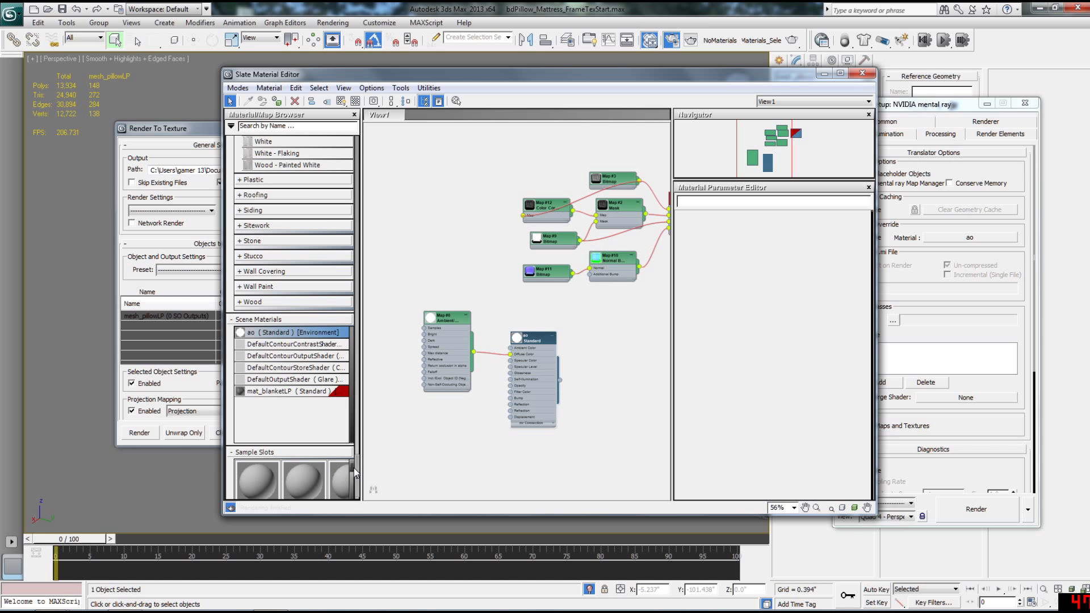
scroll(358, 490, "up", 1)
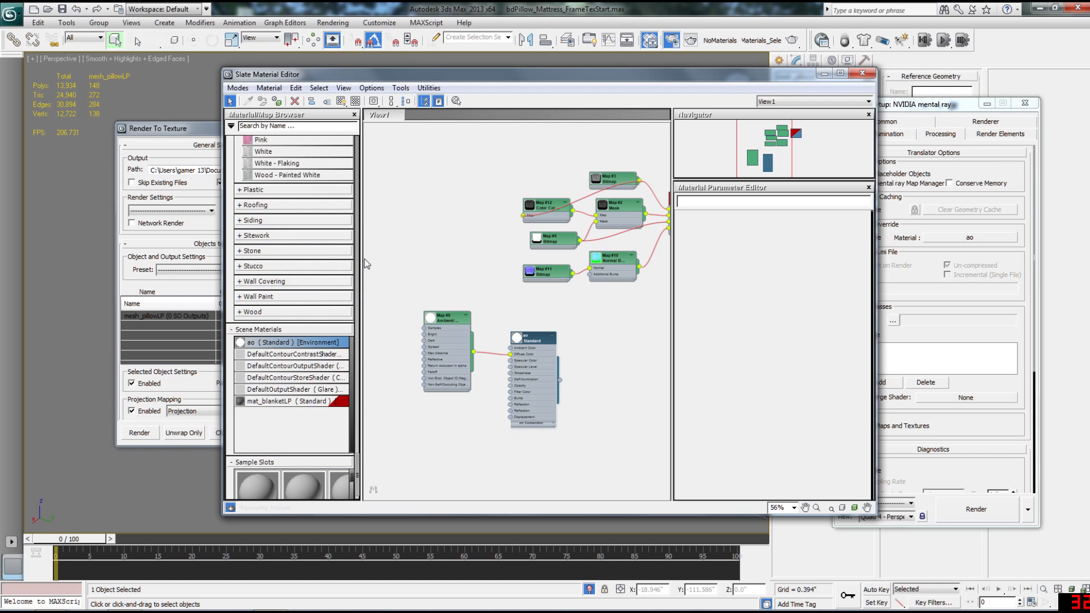
Add a new Standard material below the existing ao material in View1 and name it AO
scroll(364, 216, "up", 10)
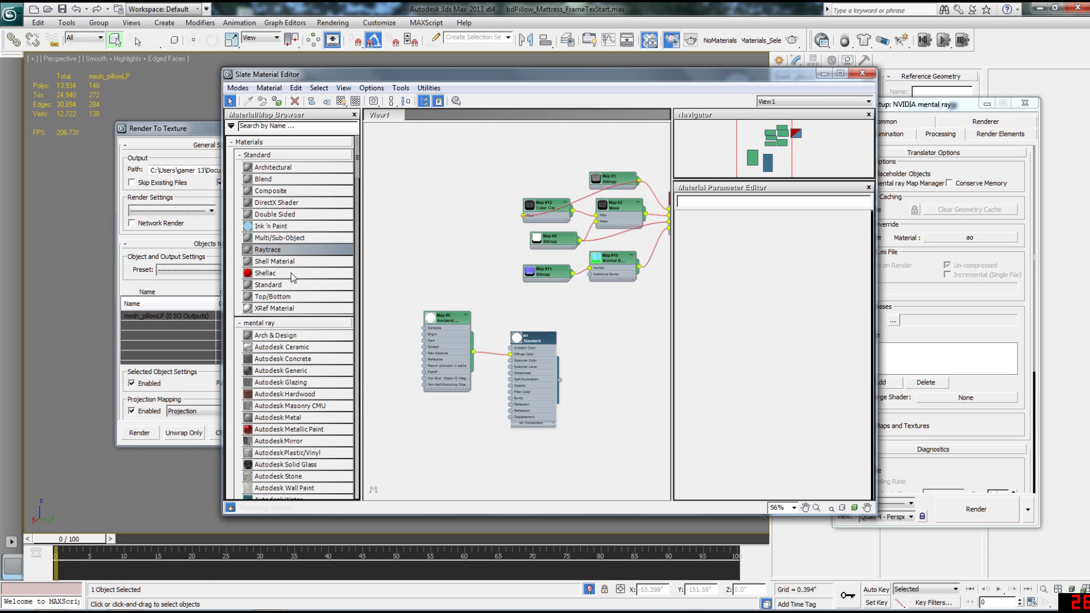
left_click_drag(463, 437, 491, 466)
middle_click_drag(490, 468, 493, 414)
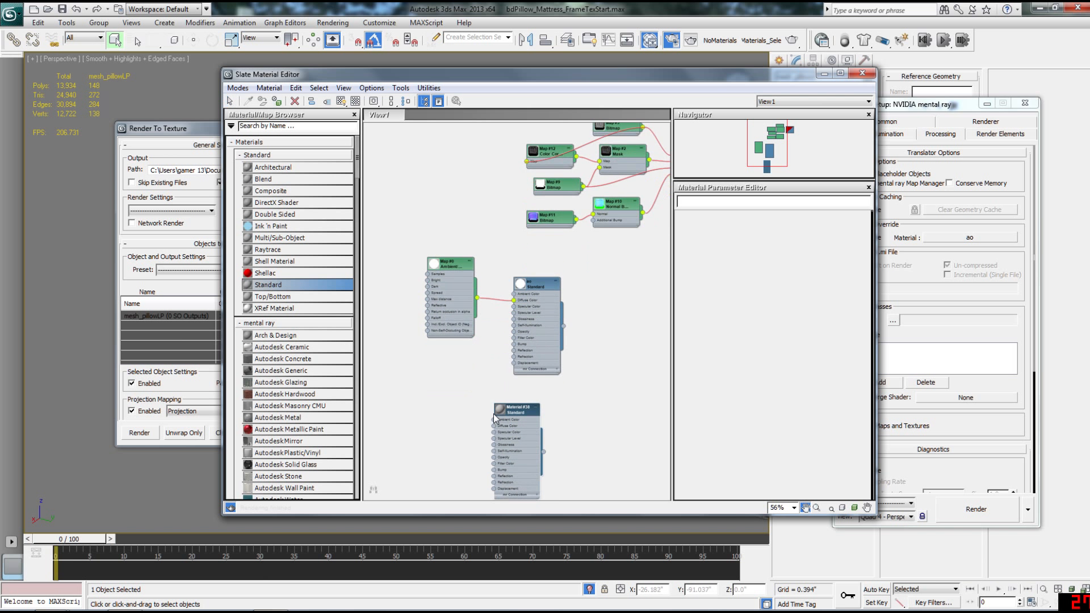
scroll(511, 412, "up", 2)
double_click(519, 401)
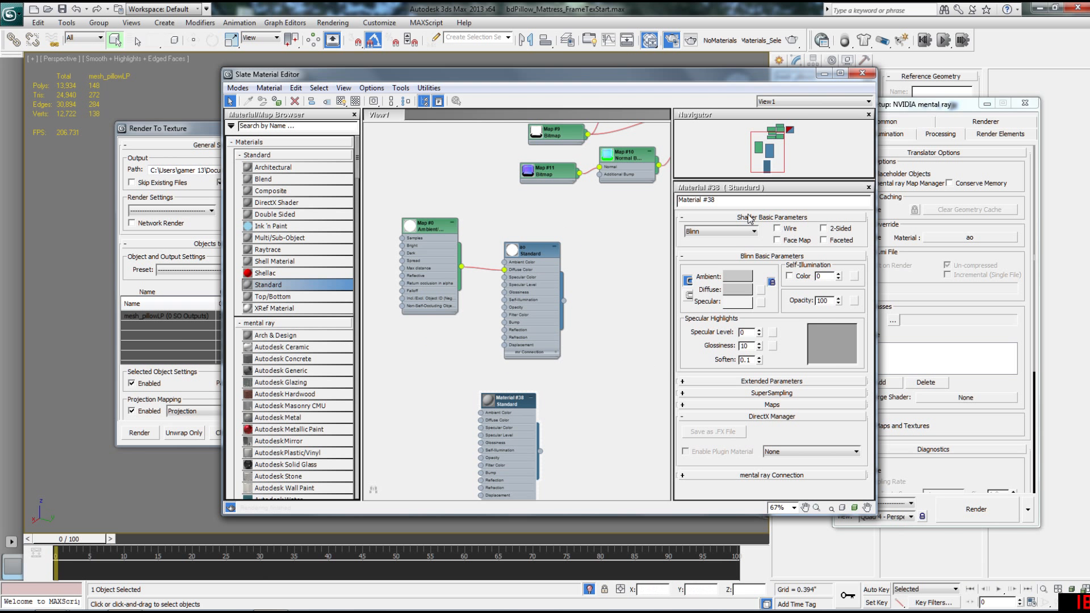
left_click_drag(724, 200, 654, 207)
type("AO")
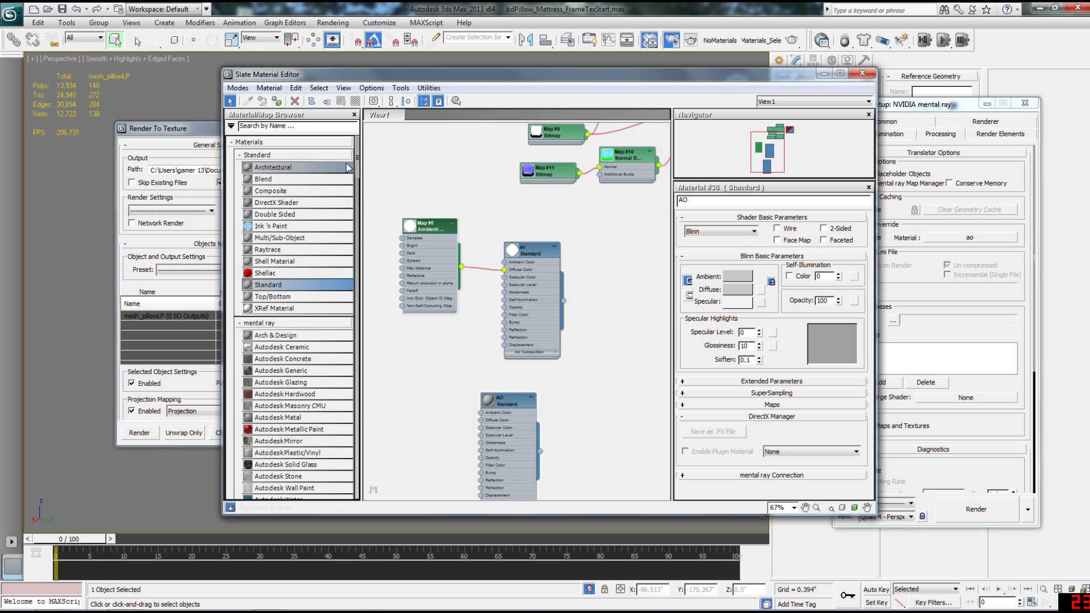
Check the production renderer assignment and the Indirect Illumination settings in Render Setup
left_click(335, 23)
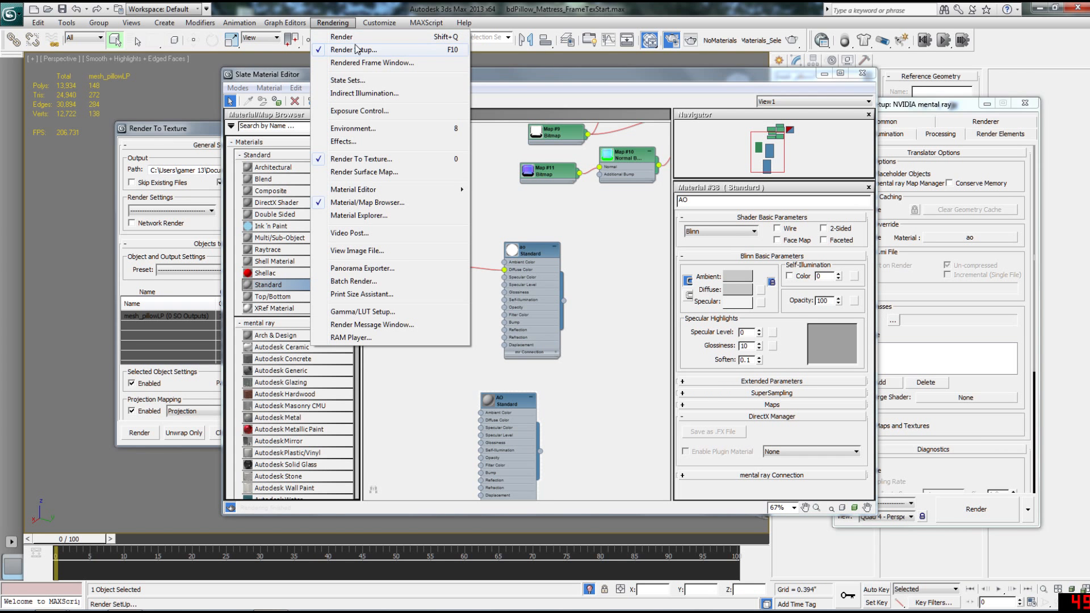
left_click(336, 24)
left_click(915, 104)
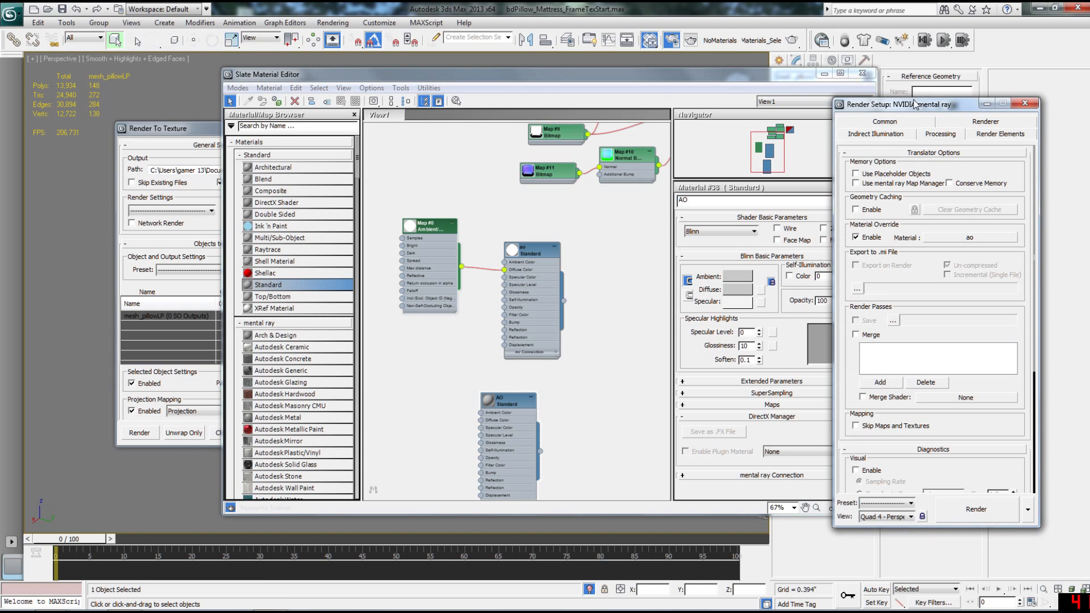
left_click(885, 121)
scroll(1019, 392, "down", 5)
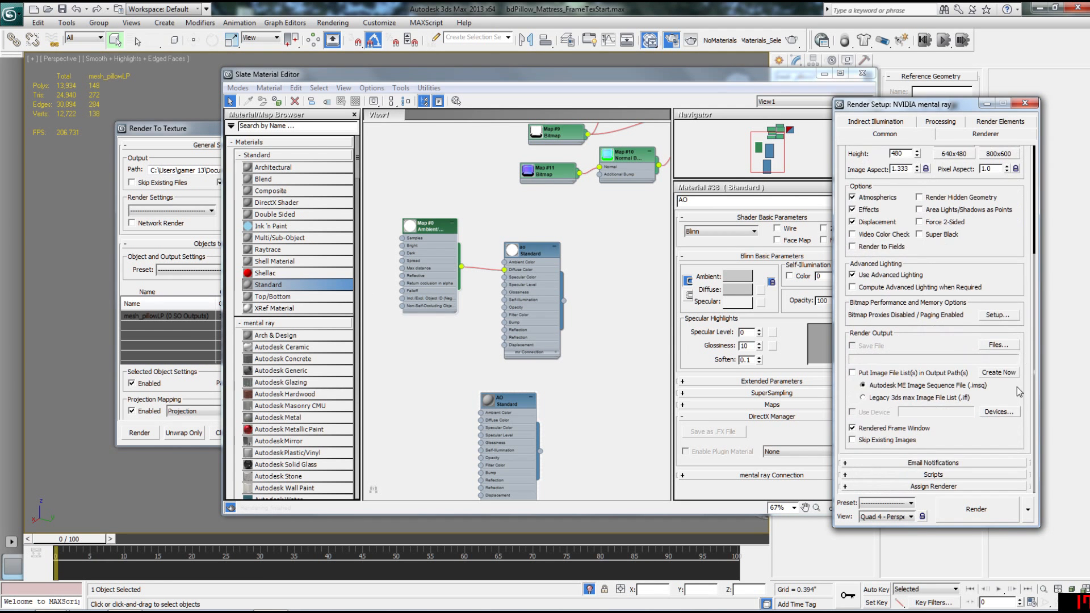
left_click(986, 486)
left_click(1000, 437)
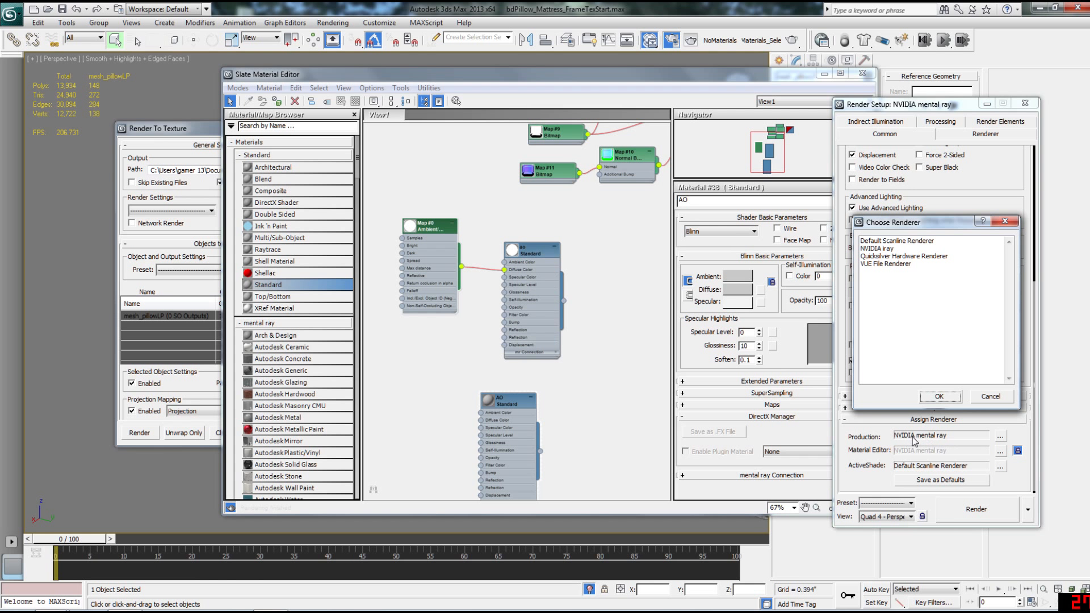
left_click(983, 397)
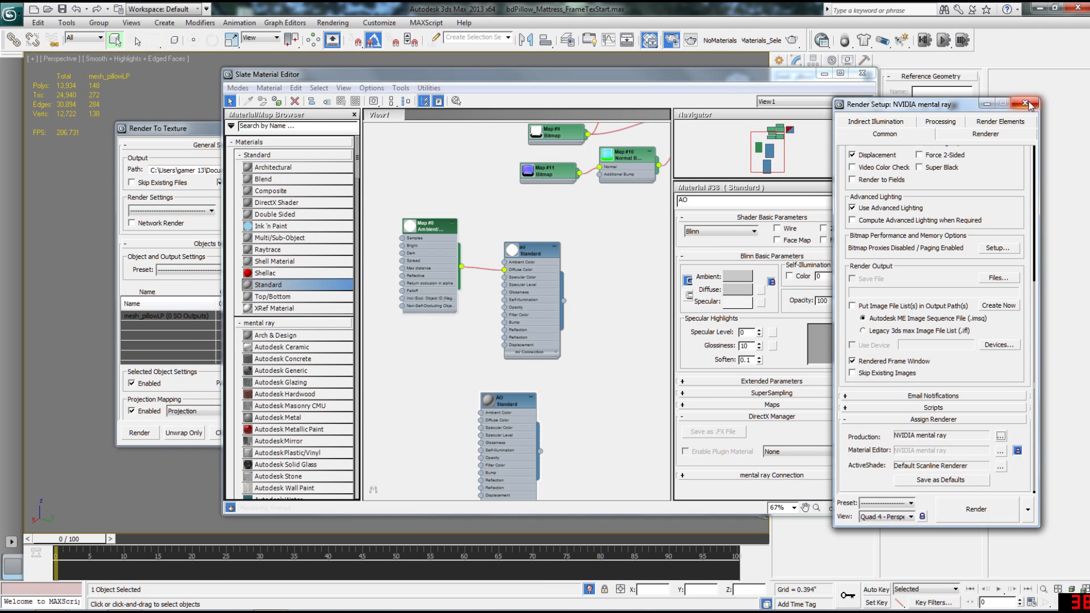
left_click(888, 123)
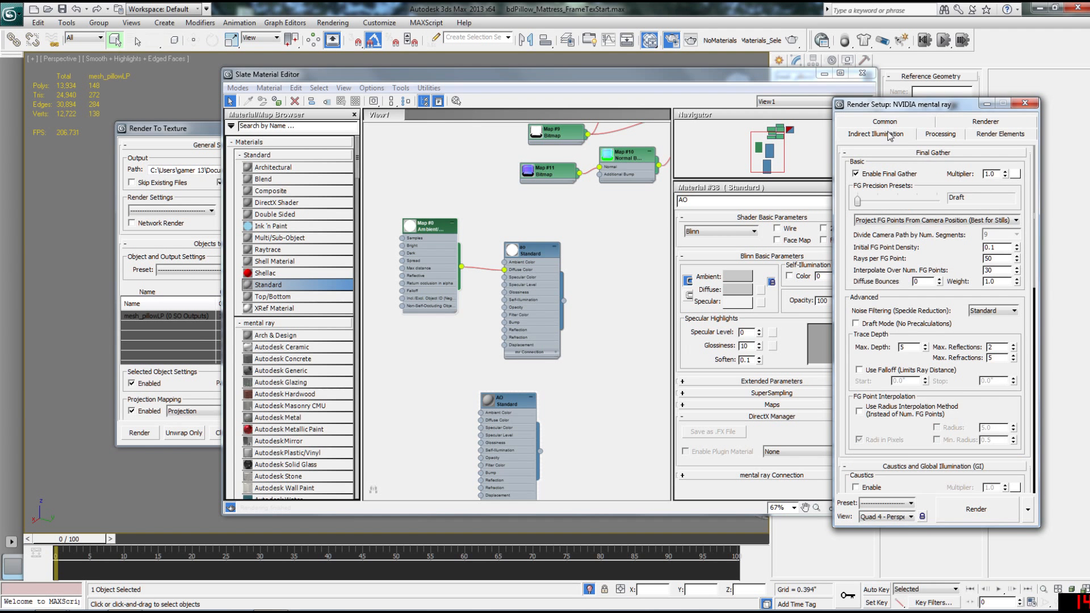
left_click(1025, 103)
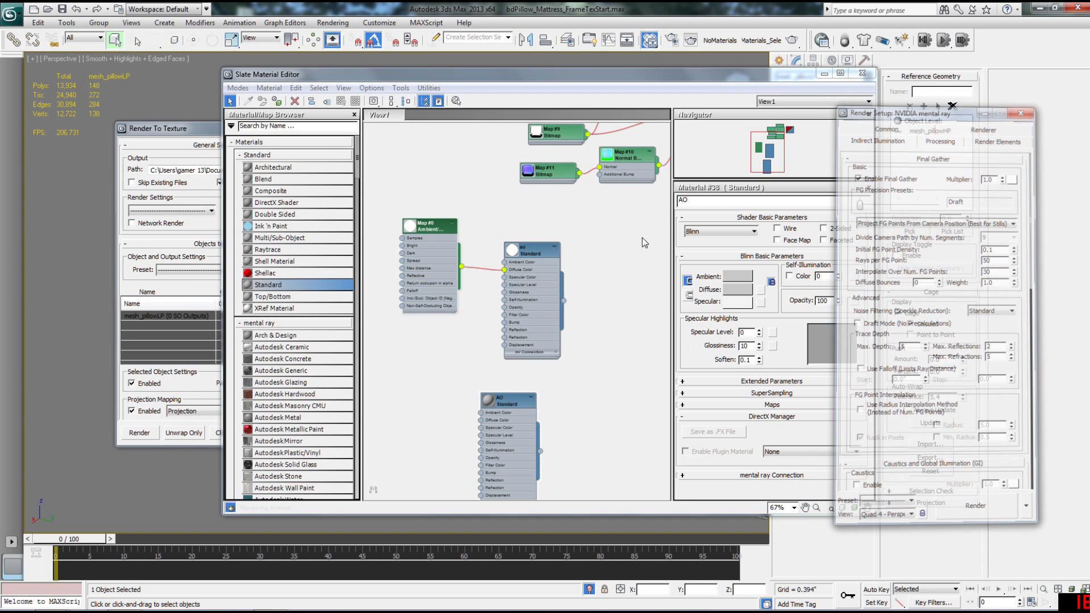
Add a mental ray Ambient/Reflective Occlusion map and connect it to the new AO material's Diffuse Color
middle_click_drag(513, 405, 544, 385)
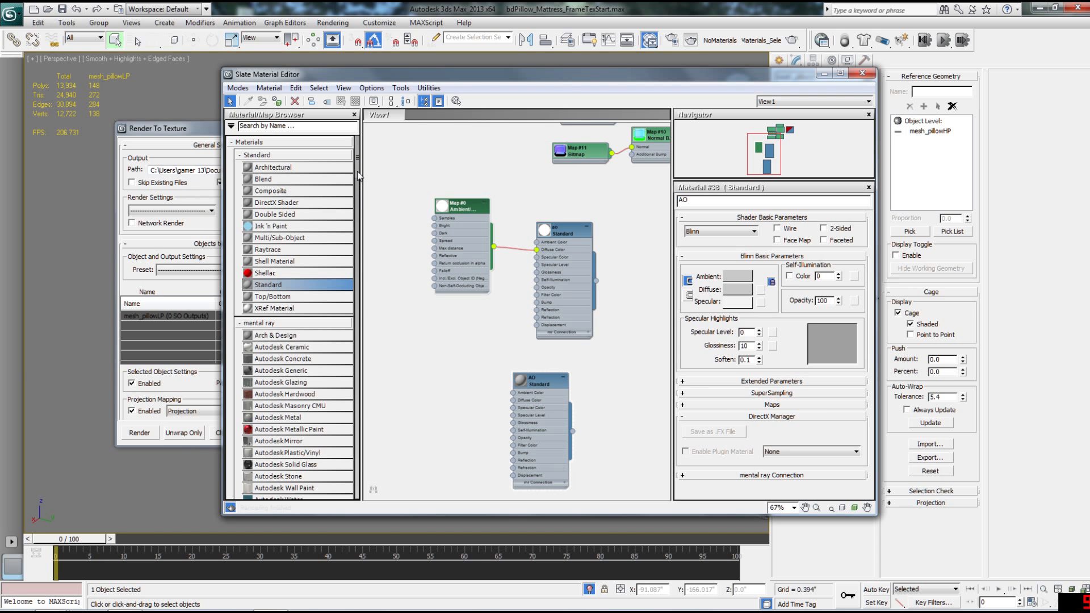
scroll(315, 216, "down", 20)
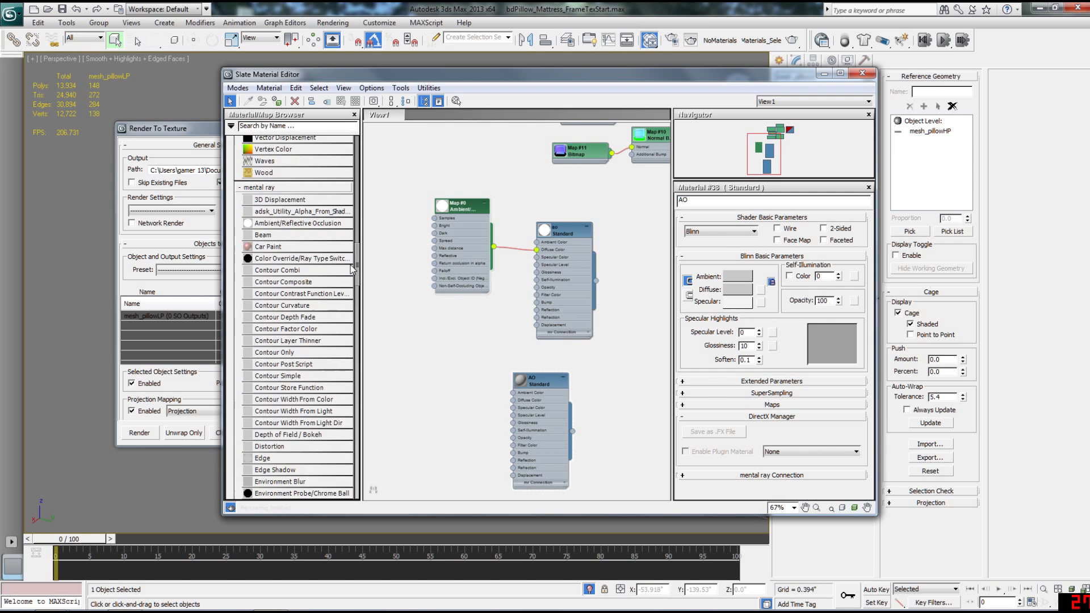
left_click_drag(315, 222, 457, 404)
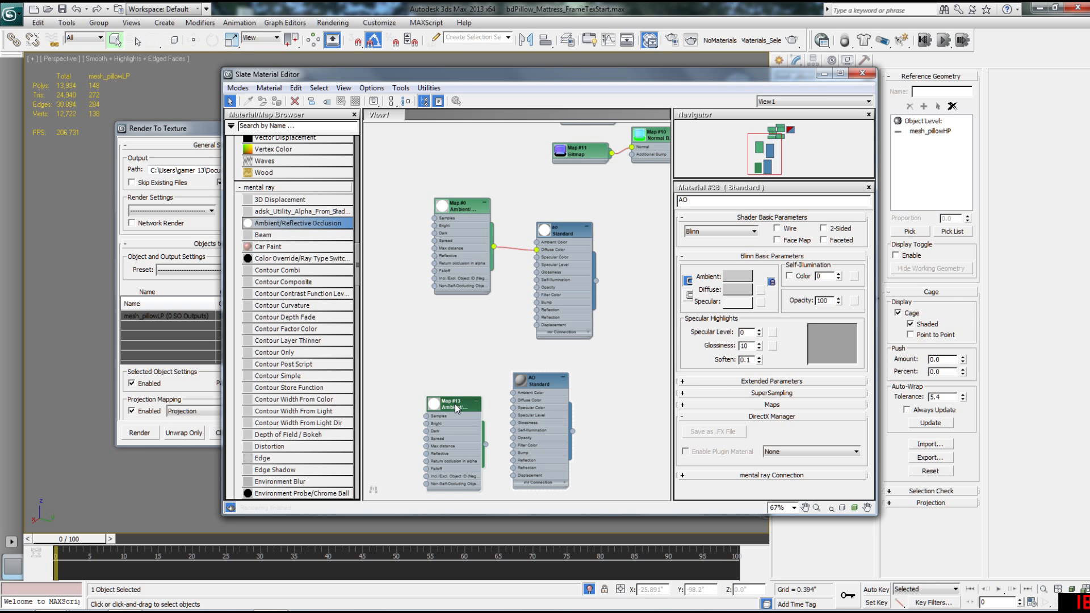
double_click(455, 404)
left_click_drag(486, 445, 510, 400)
Set the AO material's Self-Illumination to 100 and move the new occlusion map node slightly upward beside it
double_click(541, 384)
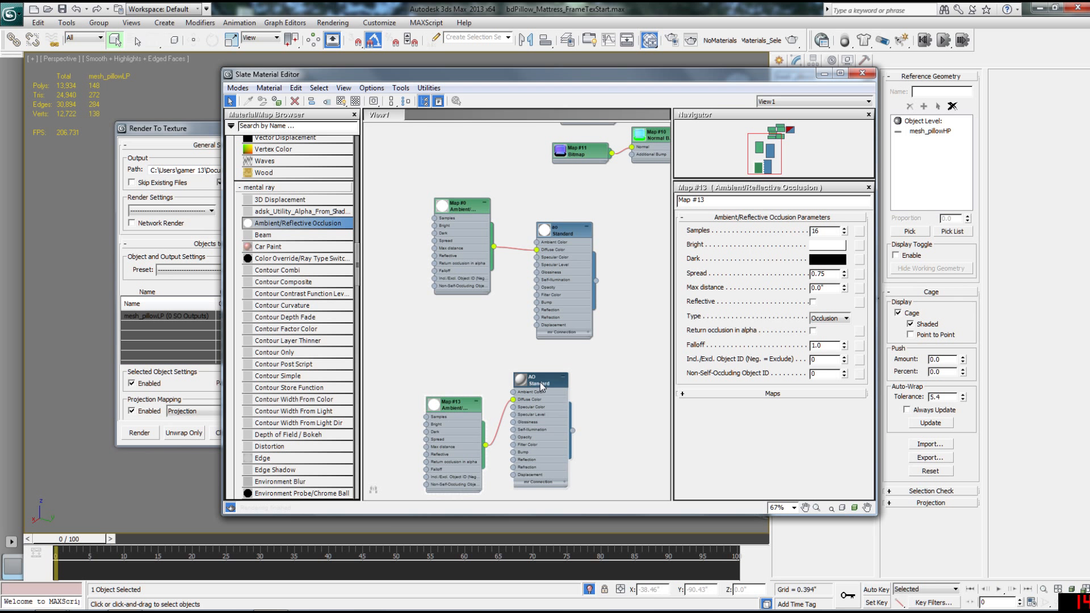
left_click_drag(839, 276, 842, 152)
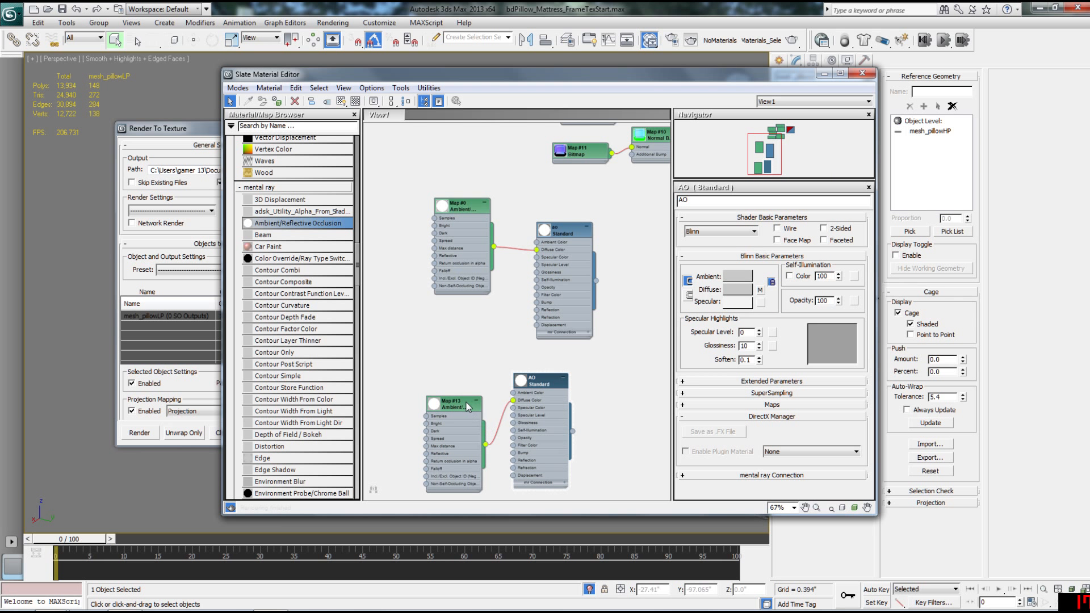
left_click_drag(468, 407, 461, 375)
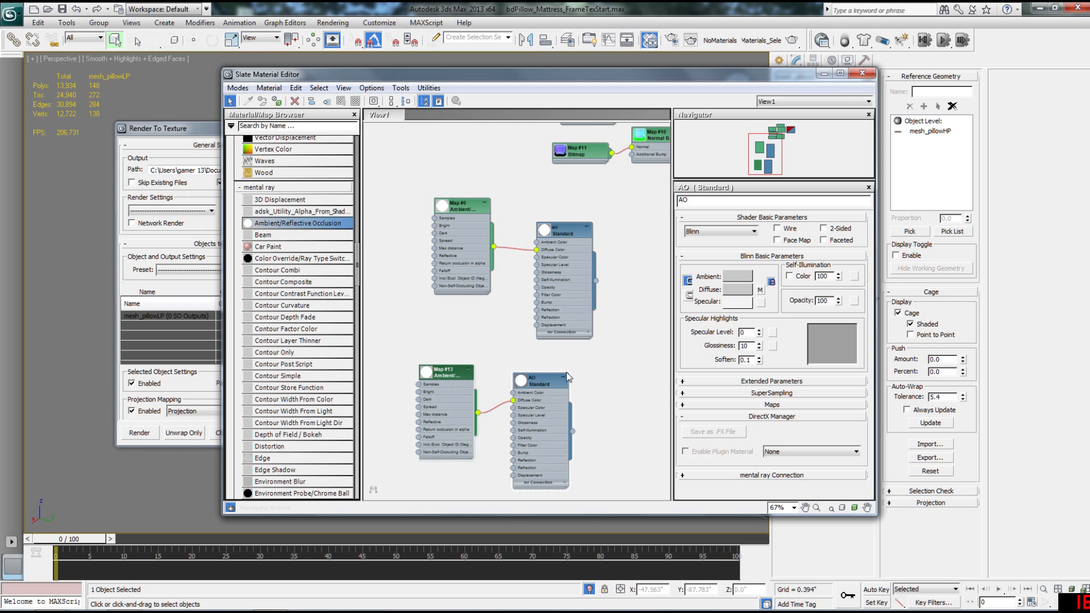
Set the new occlusion map's Samples to 128, Spread to 1.15 and Max distance to 240.0", and close the material editor
double_click(450, 375)
double_click(817, 230)
type("12")
double_click(823, 274)
type("1.15")
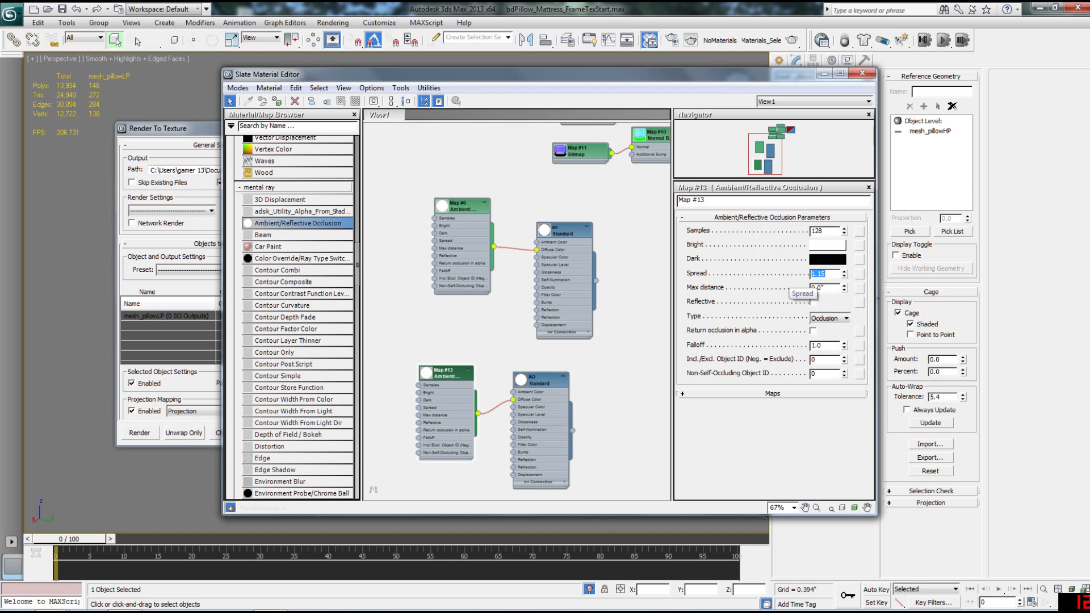
key("Tab")
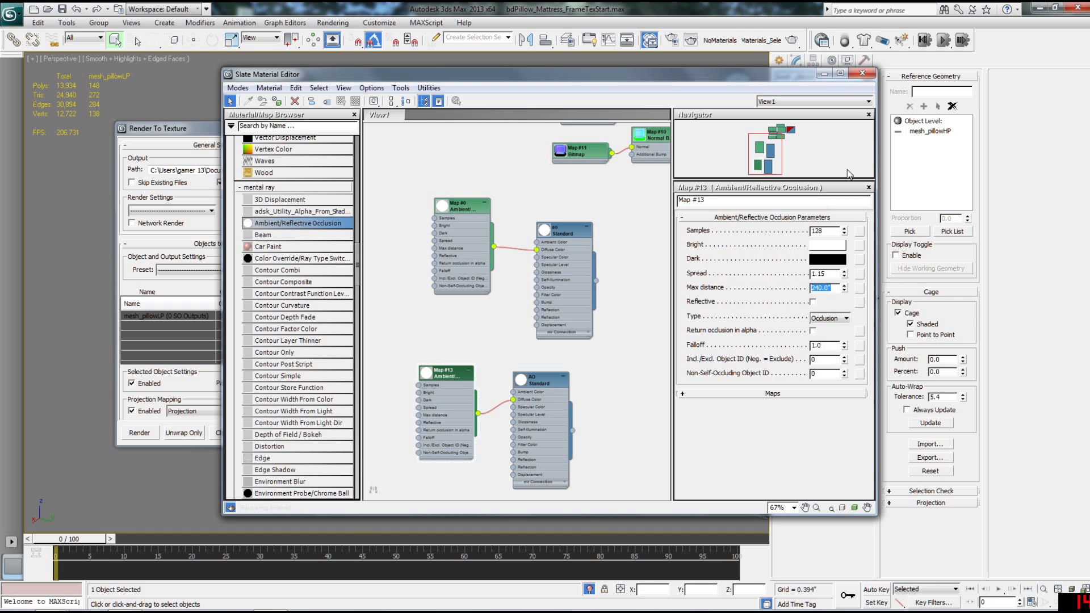
left_click(863, 73)
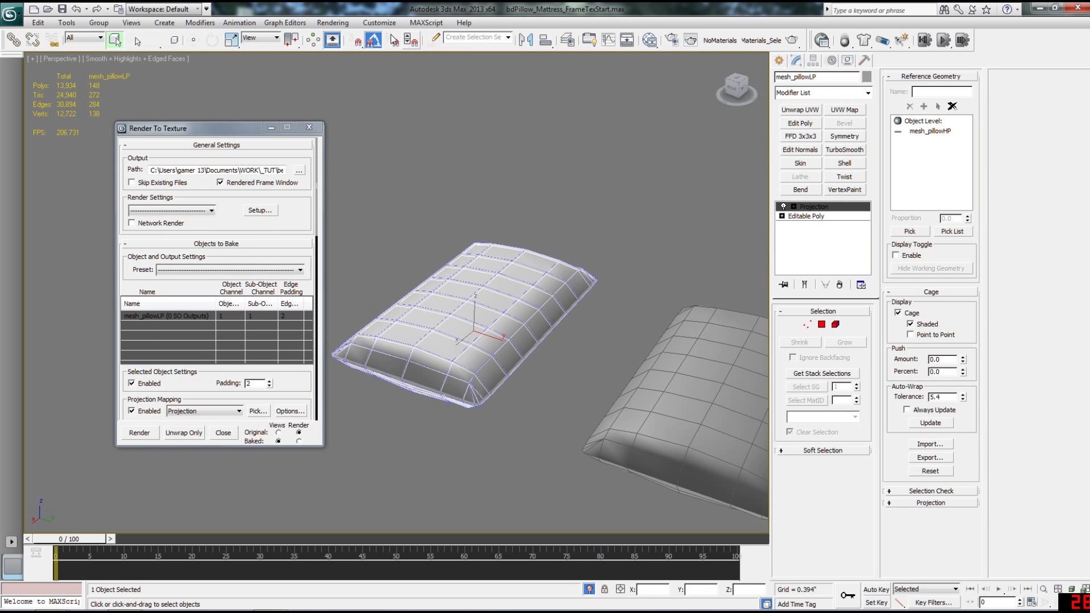
Reopen Render Setup at the mental ray translator options and switch Material Override off and back on
left_click(333, 23)
left_click(342, 49)
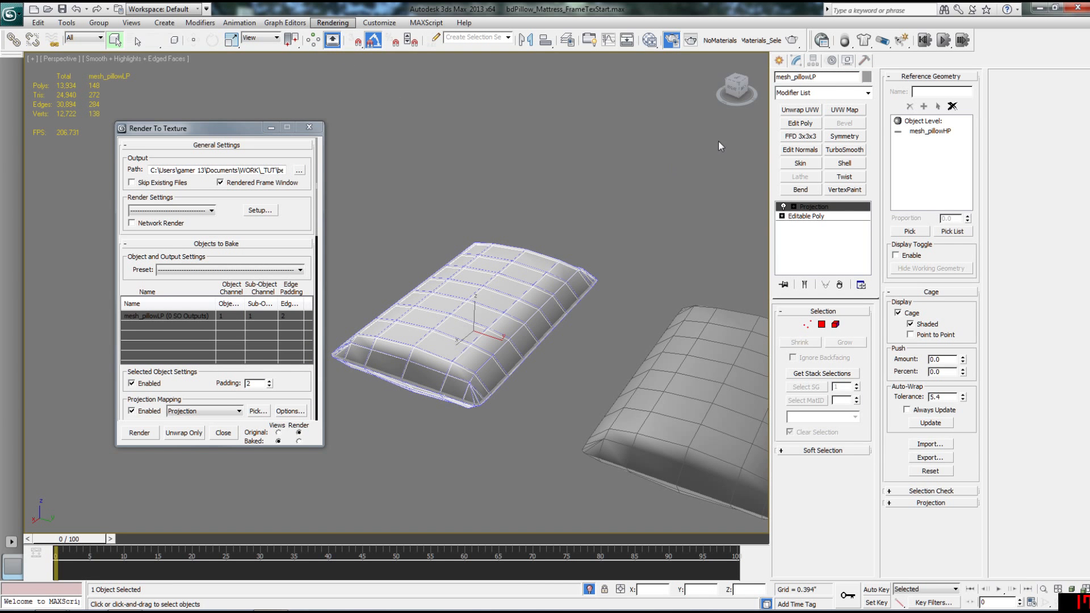
left_click(933, 135)
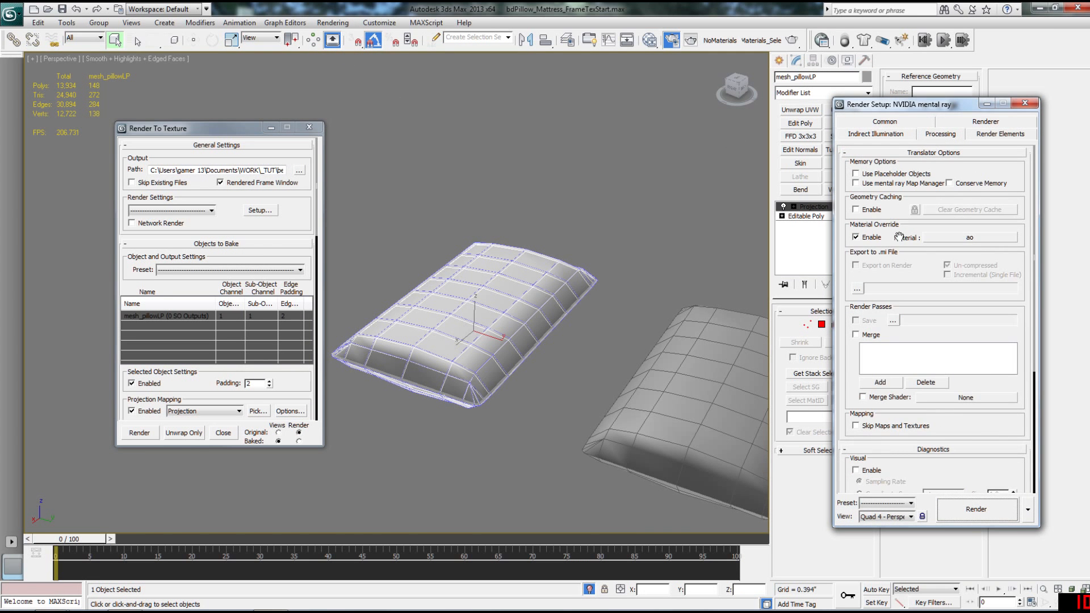
left_click(857, 237)
left_click(888, 135)
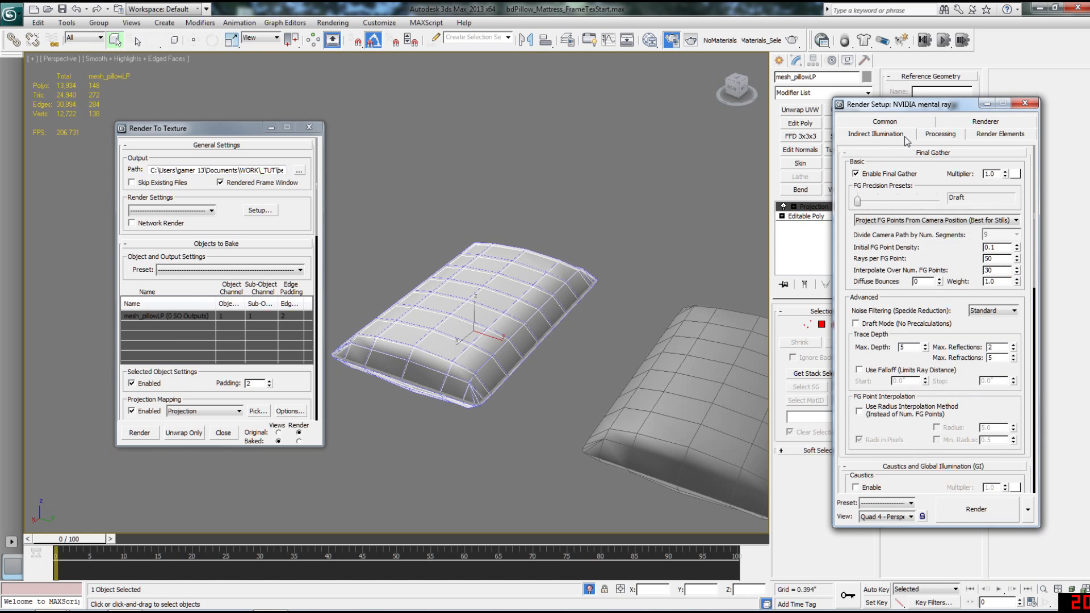
left_click(930, 136)
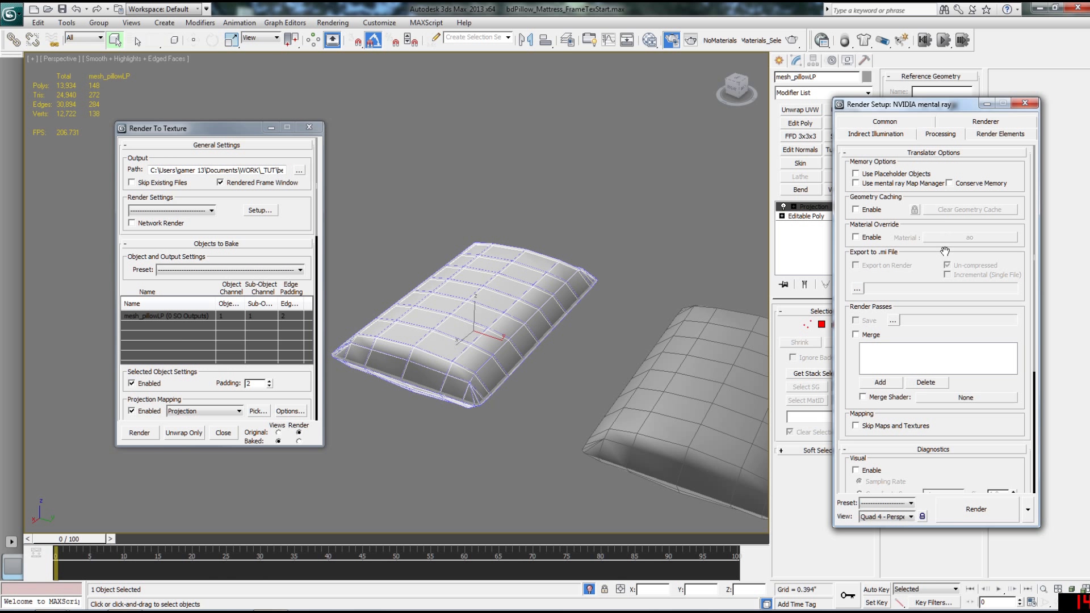
left_click(864, 242)
Assign the new AO material to the Material Override slot as an instance and close Render Setup
middle_click_drag(625, 253, 615, 268, "alt")
key("m")
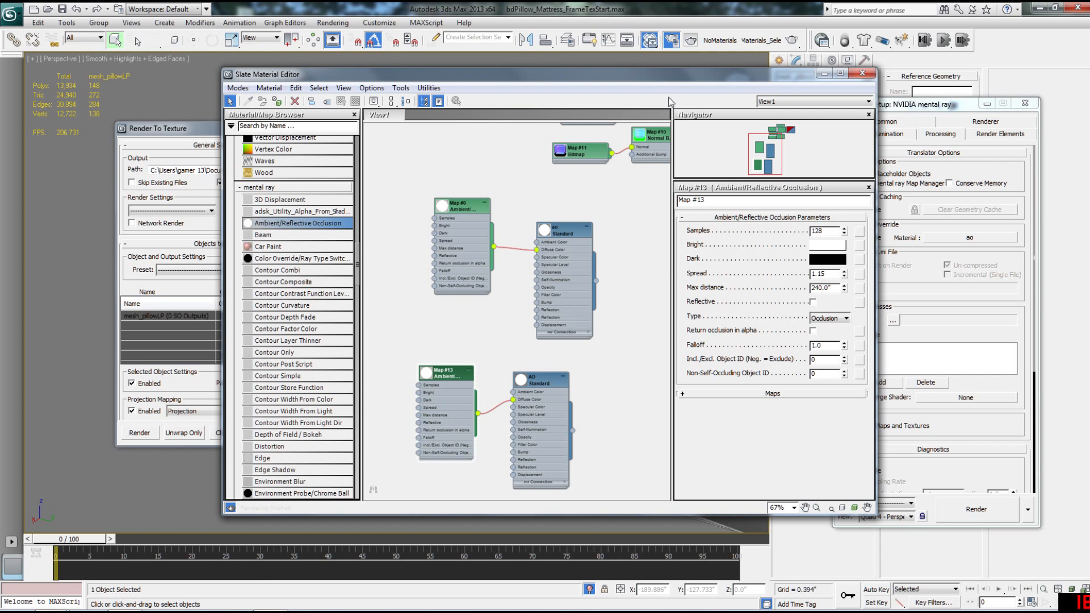
left_click_drag(573, 431, 964, 240)
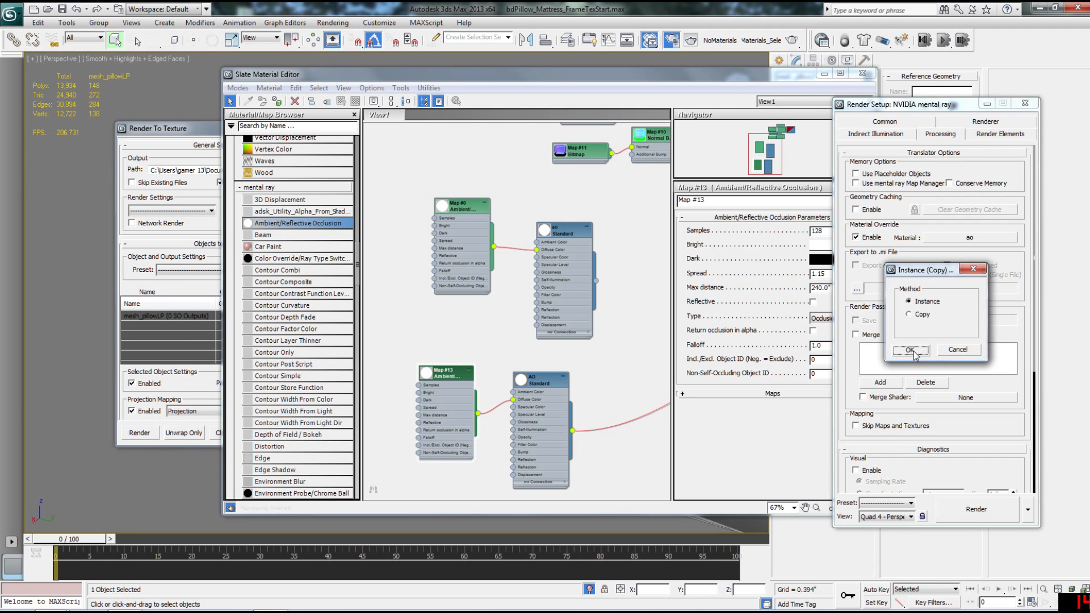
left_click(911, 353)
left_click(533, 386)
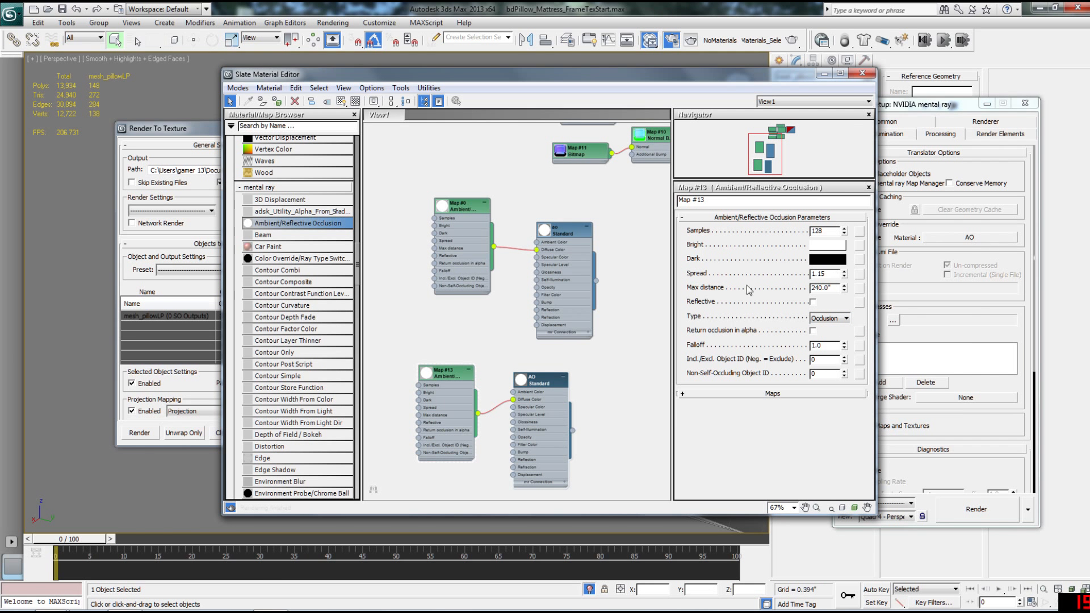
left_click(950, 108)
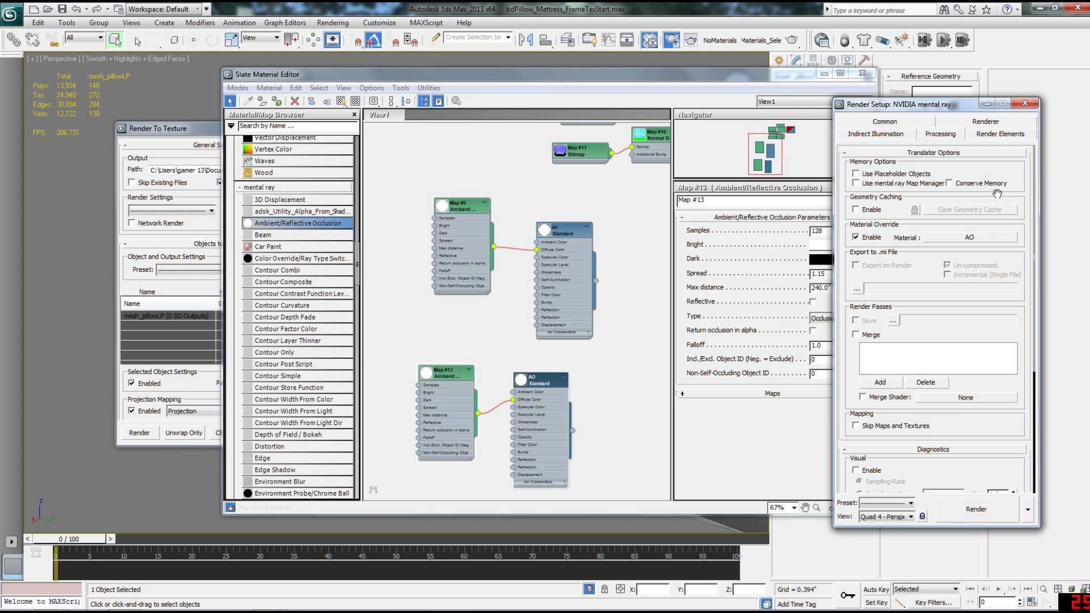
left_click(1025, 104)
Hide the AO material's unused node slots and delete the old ao material together with its occlusion map
right_click(566, 388)
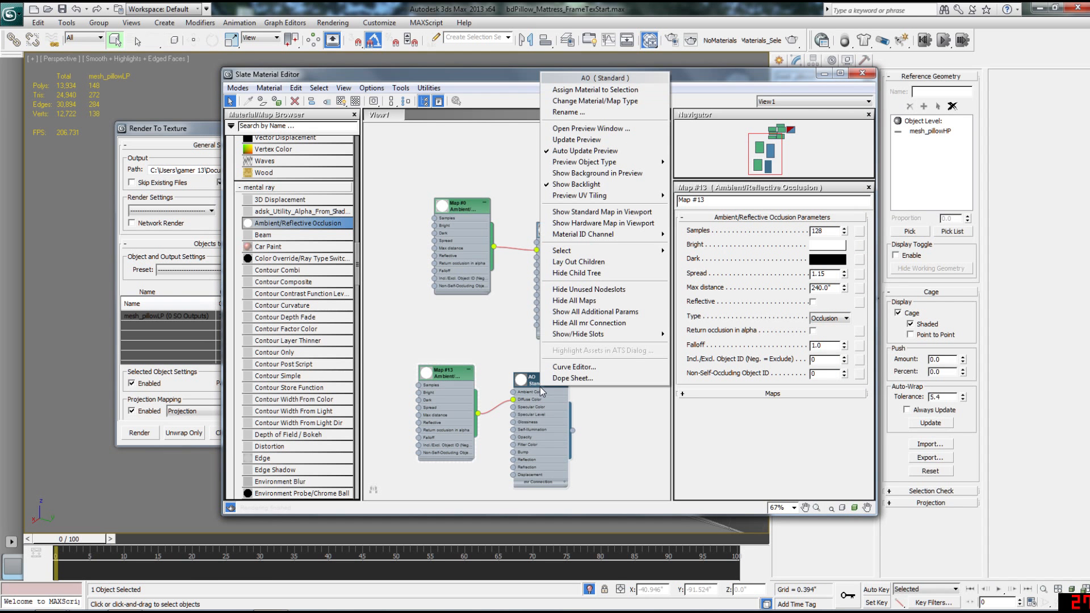
left_click(591, 289)
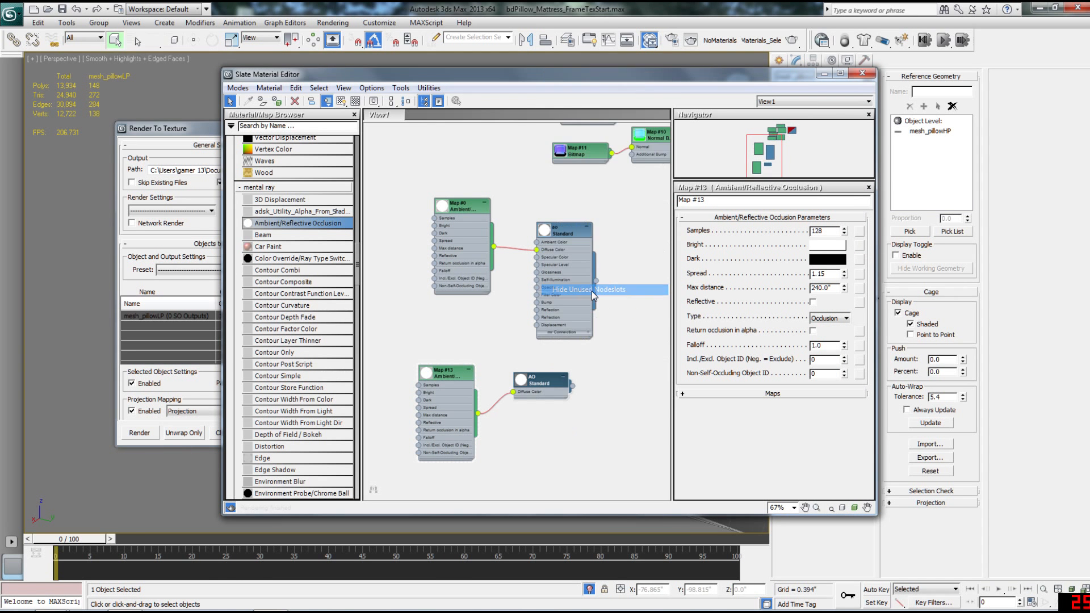
left_click(563, 234)
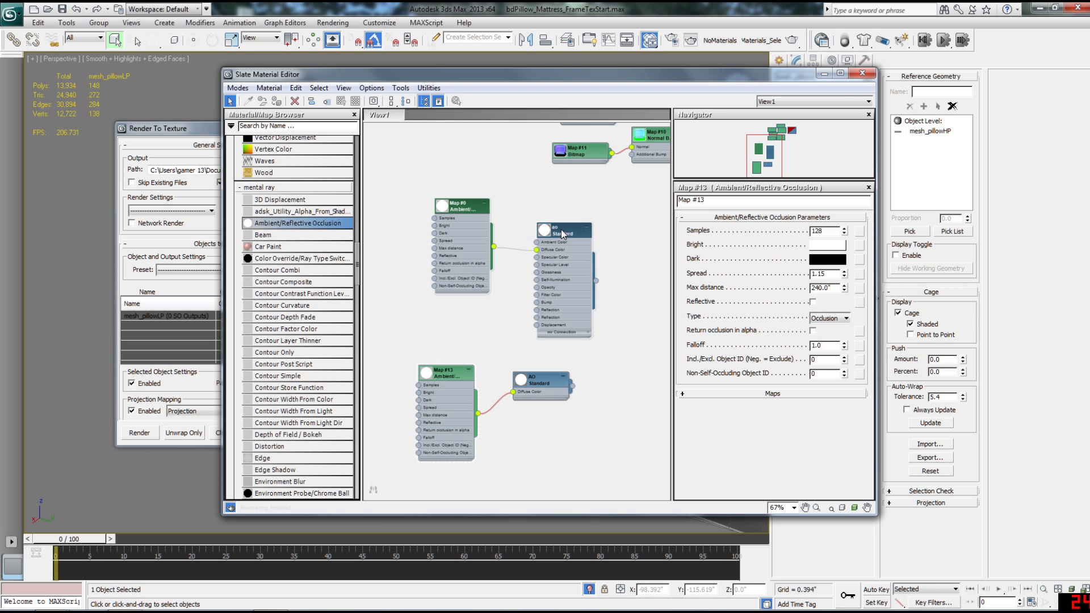
key("Delete")
Rearrange the AO material and its occlusion map nodes, hide the map's unused node slots, and close the material editor
left_click_drag(552, 379, 544, 403)
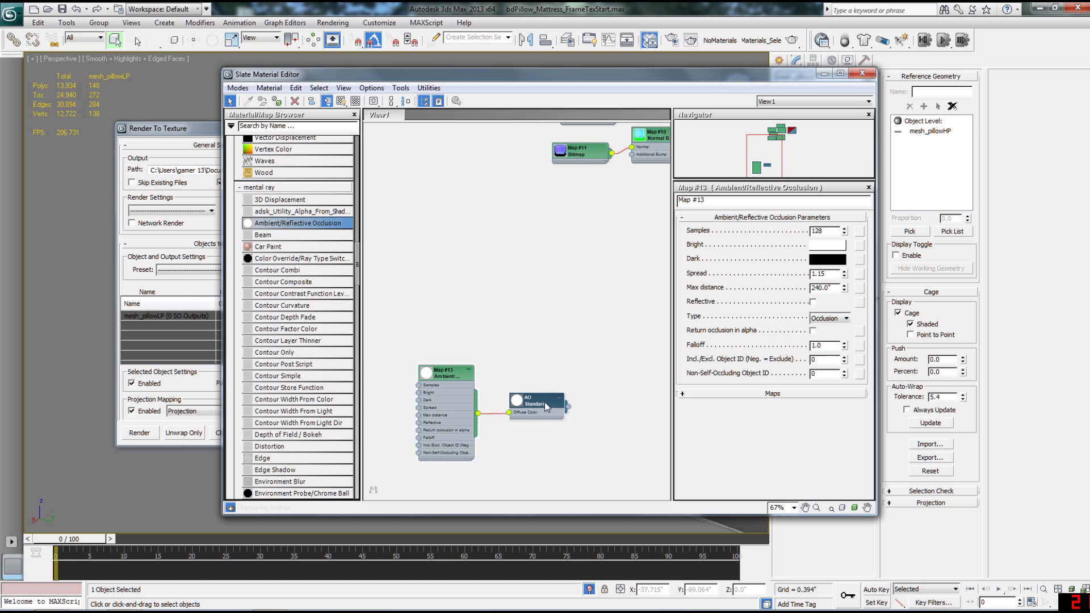
left_click_drag(447, 374, 432, 373)
right_click(432, 373)
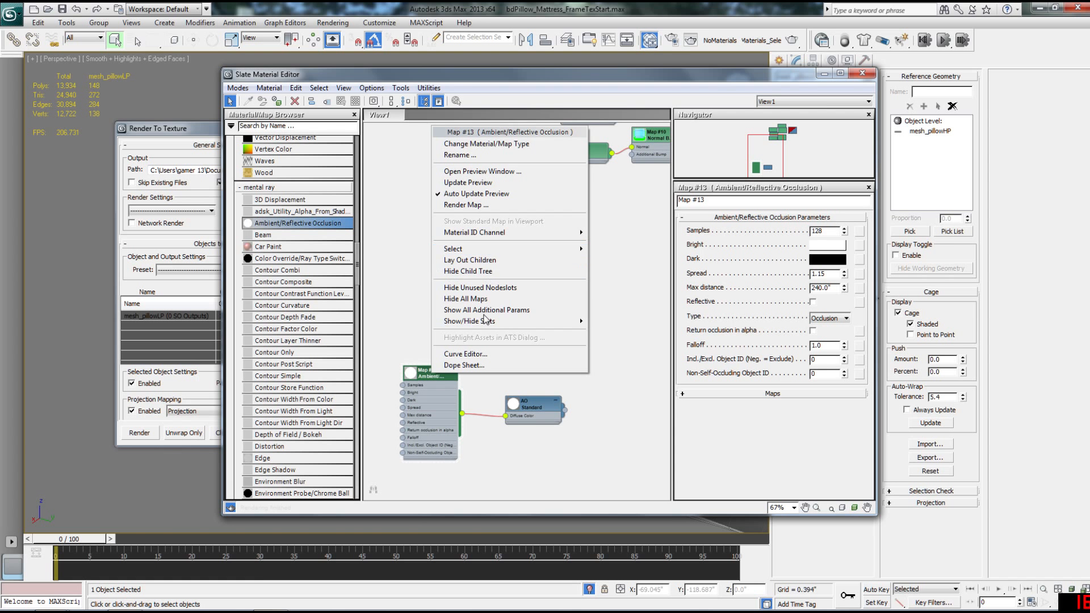
left_click(481, 287)
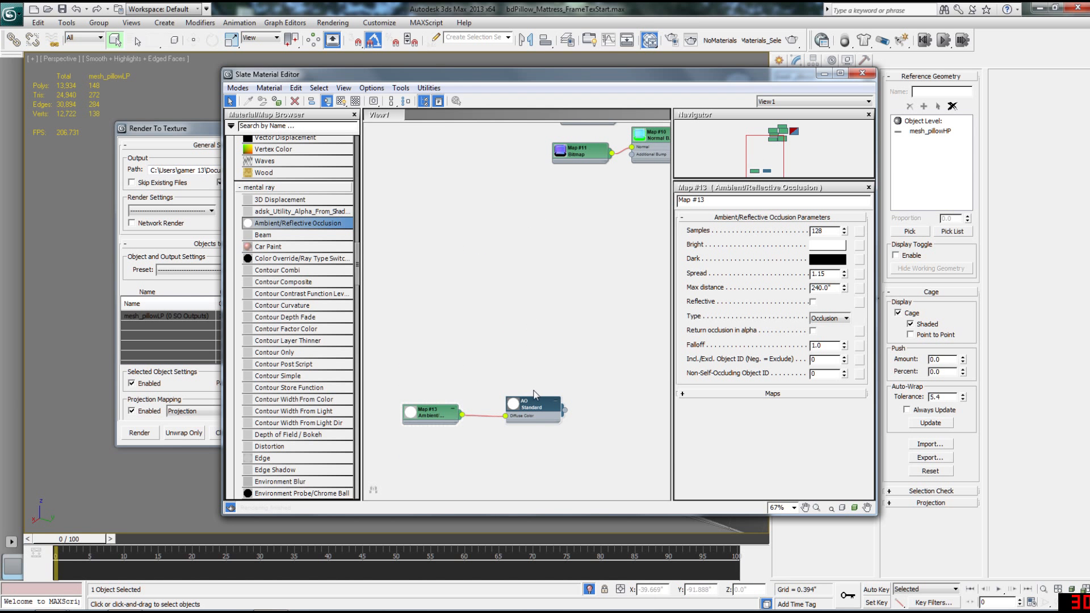
left_click(870, 75)
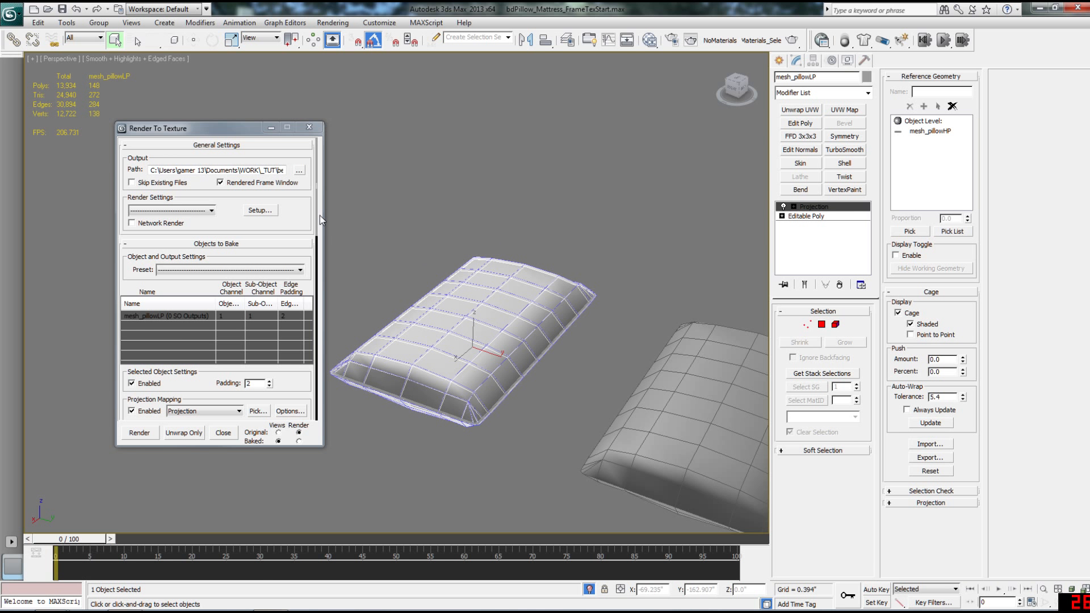
left_click_drag(318, 193, 289, 420)
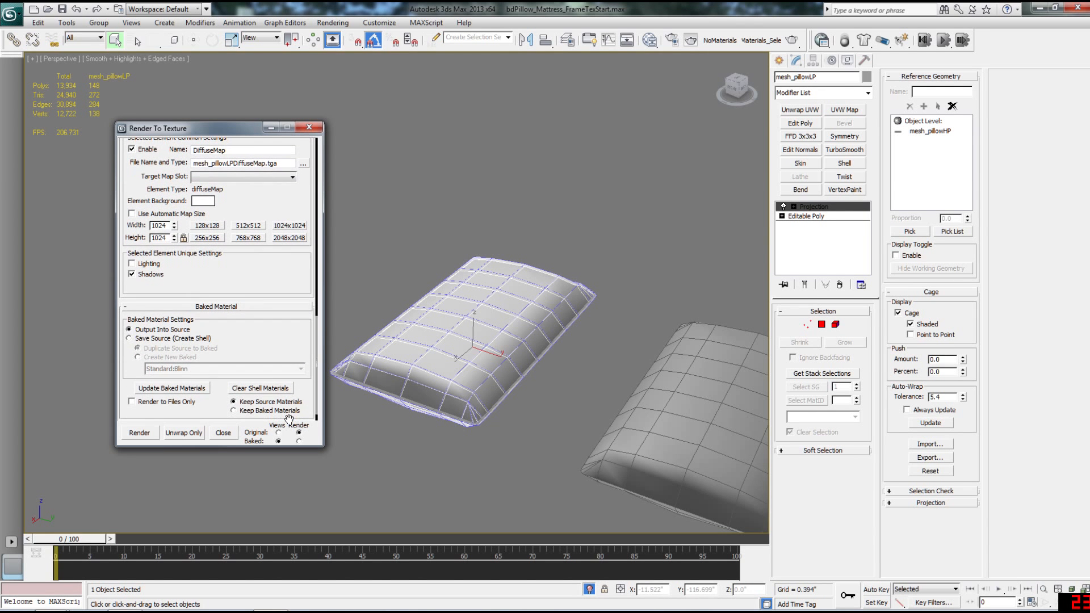
left_click(138, 435)
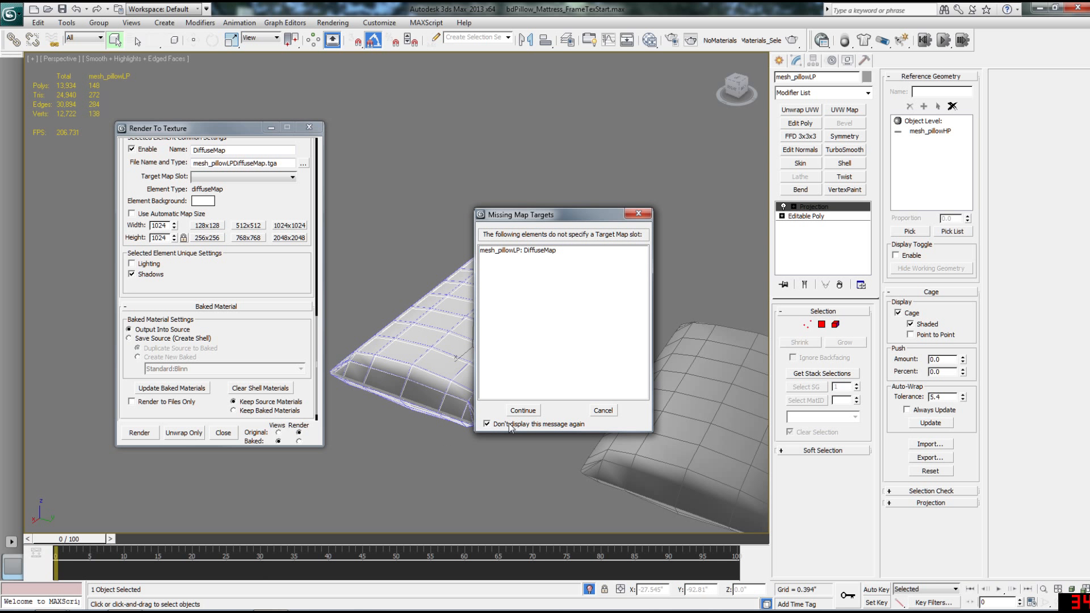
left_click(603, 410)
left_click(322, 342)
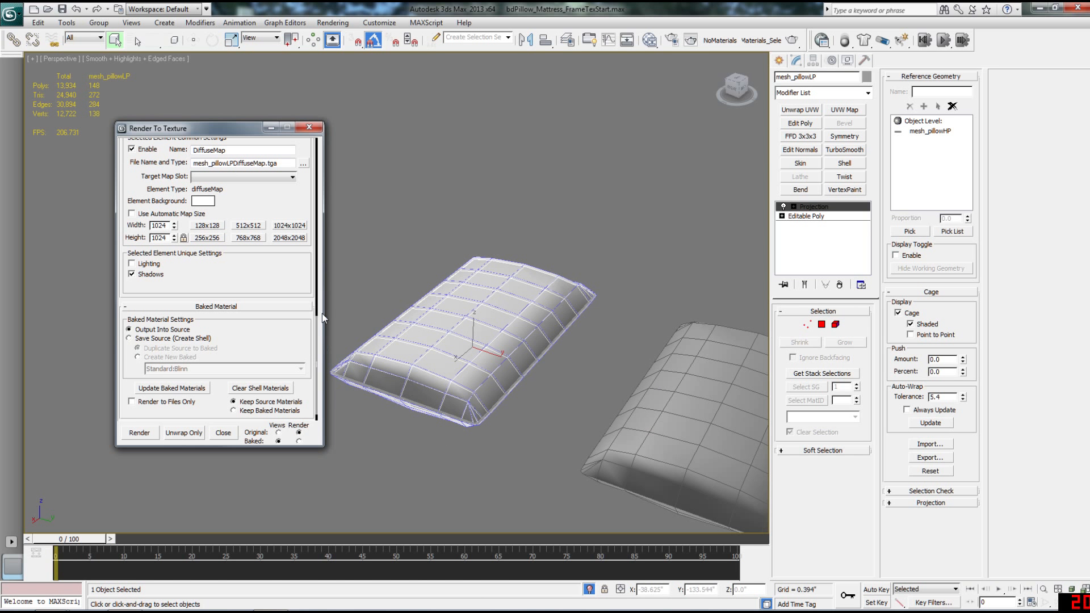
Choose the bake folder inside bedDrapery as the output path for the baked texture
left_click_drag(318, 346, 319, 142)
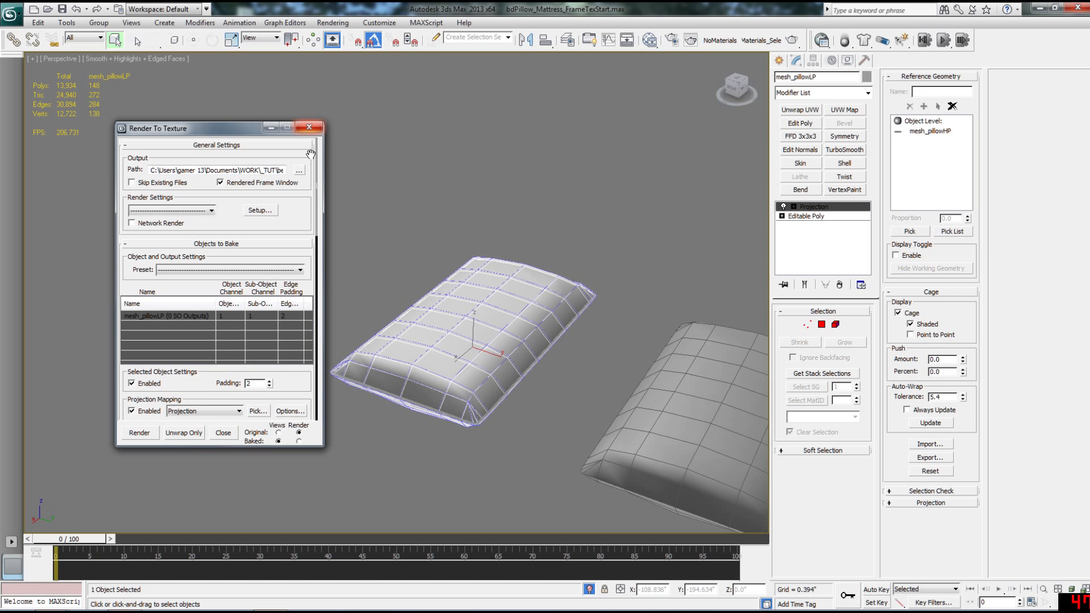
left_click(299, 172)
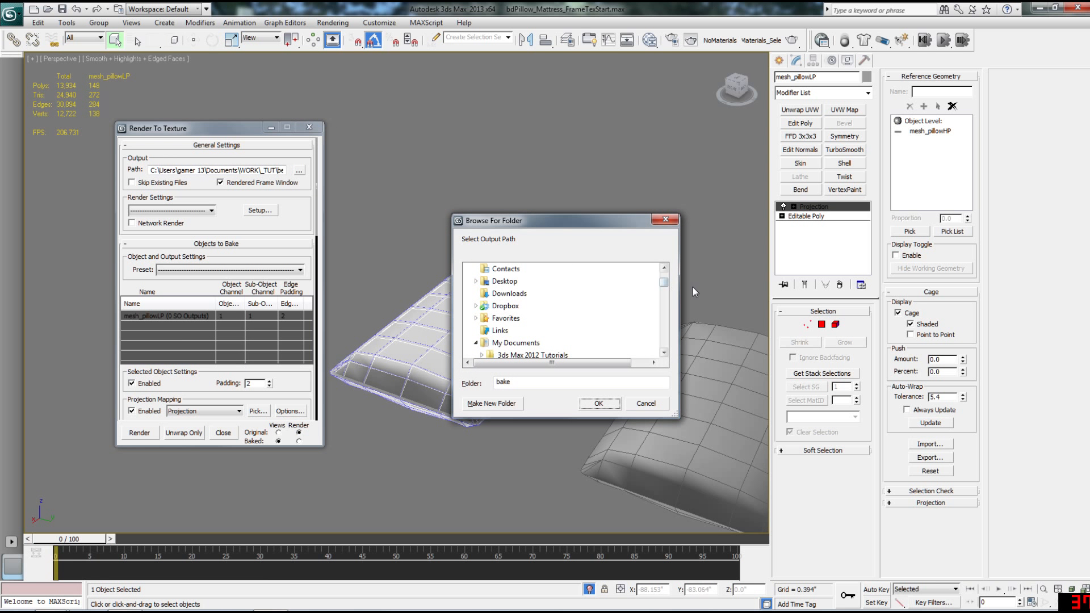
left_click_drag(664, 284, 665, 287)
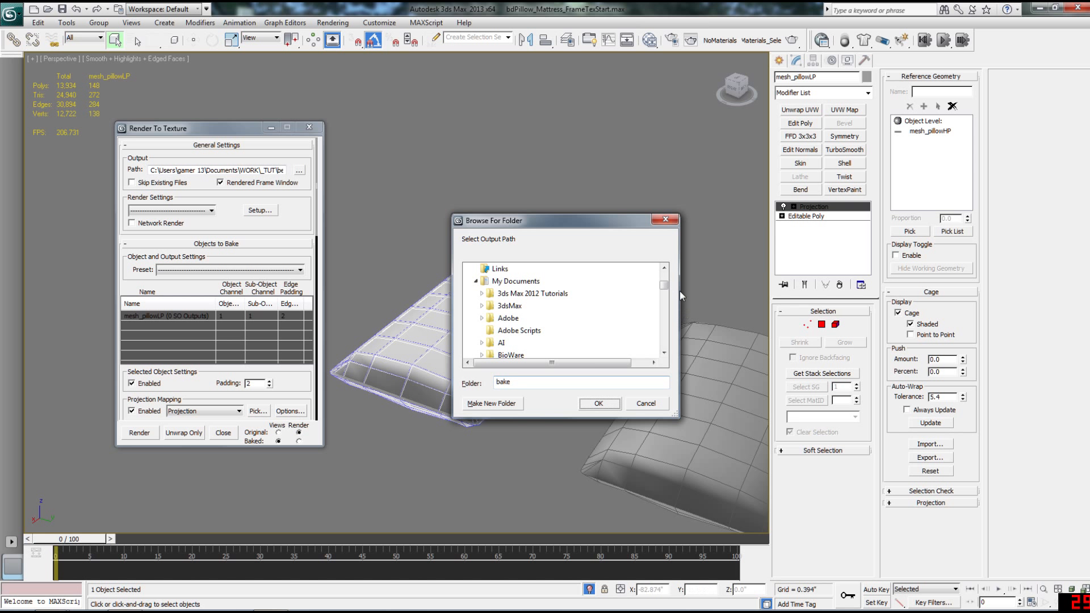
left_click_drag(666, 285, 665, 316)
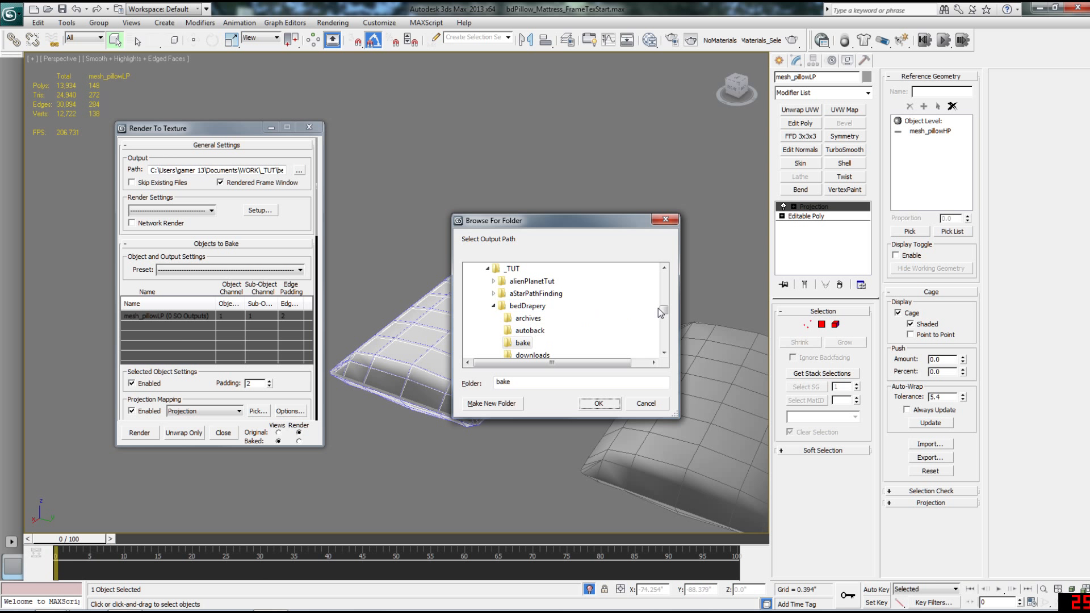
left_click_drag(666, 309, 664, 310)
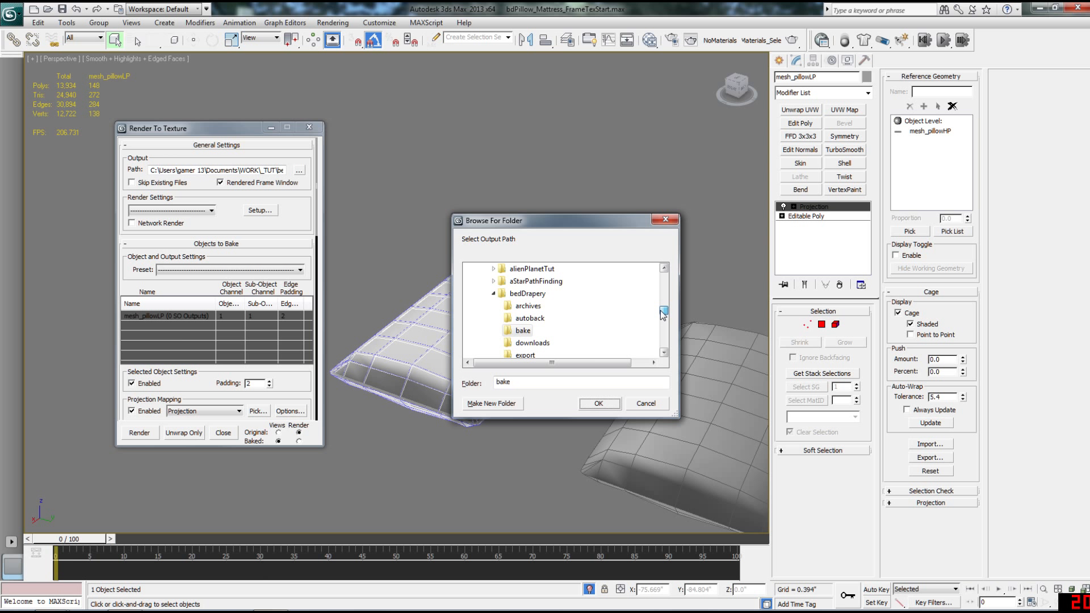
left_click(522, 330)
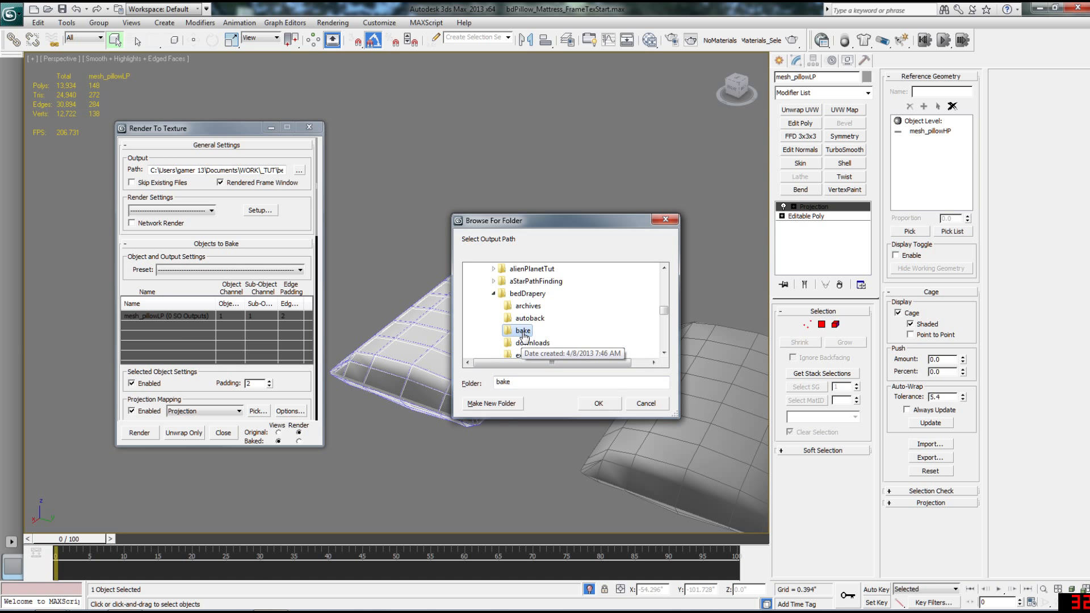
left_click(599, 404)
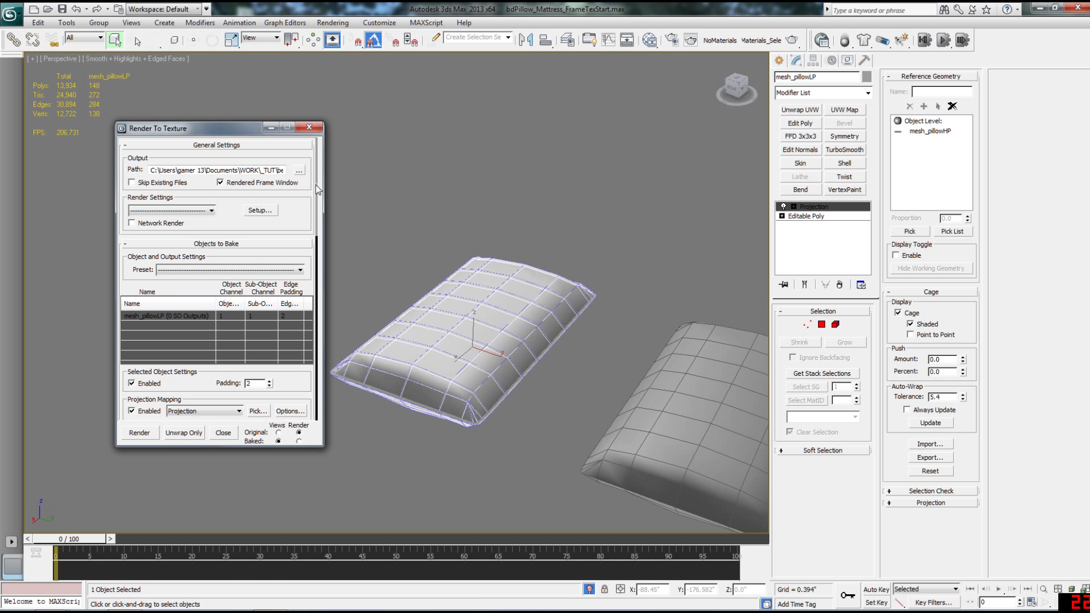
Render the low-poly pillow's 1024x1024 DiffuseMap element to texture, continuing without a target map slot
left_click_drag(319, 200, 319, 380)
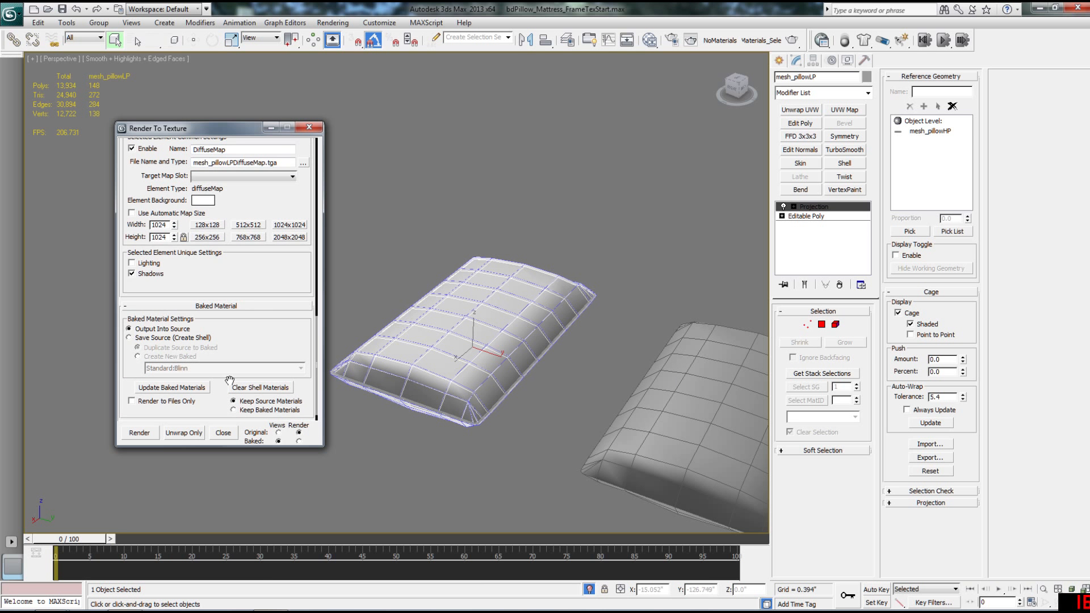
left_click(140, 433)
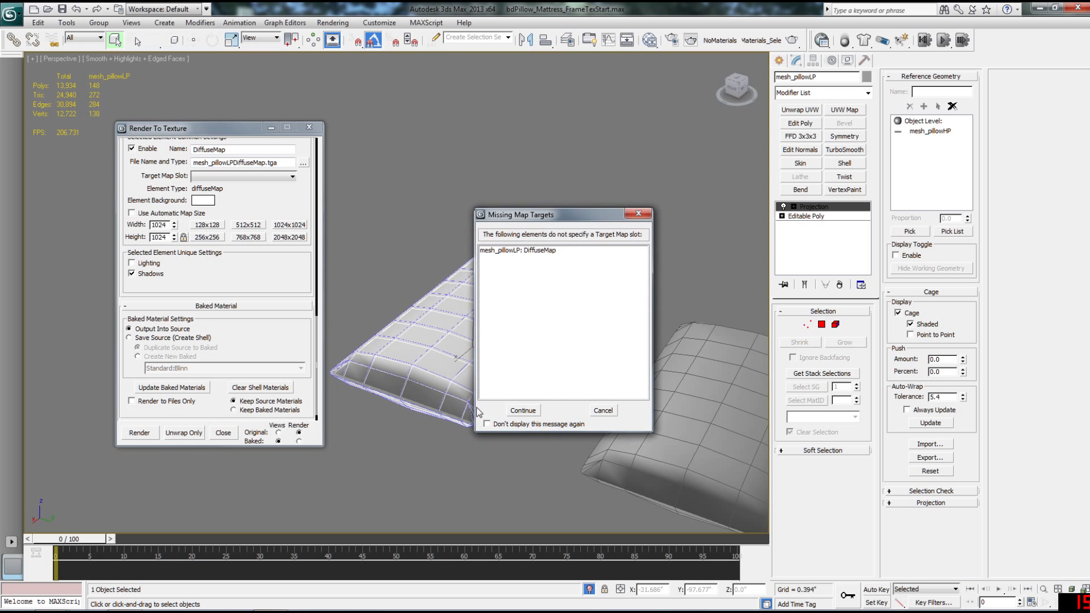
left_click(523, 411)
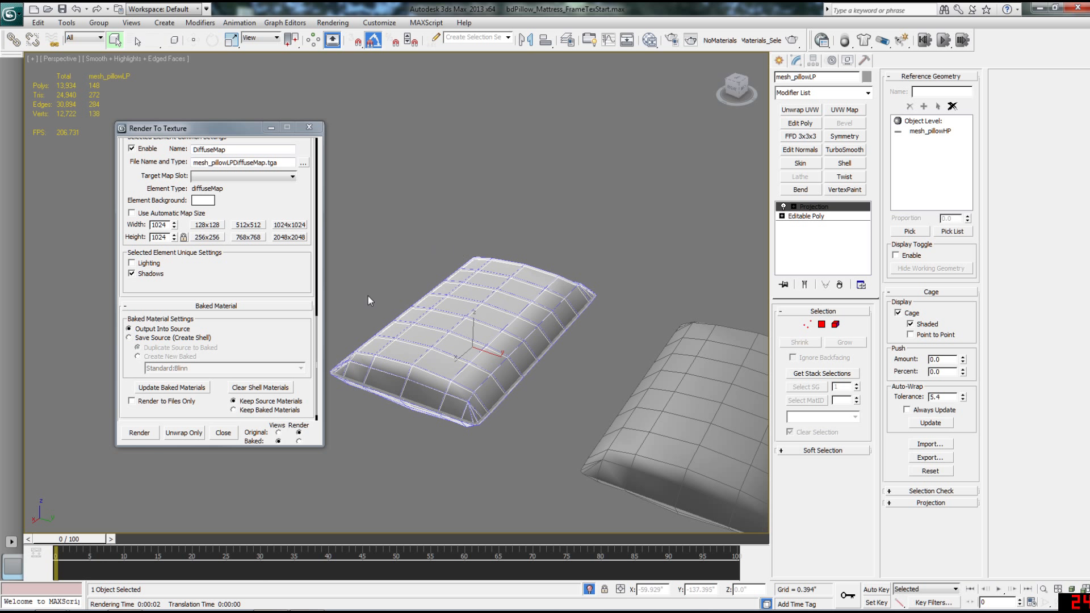
Exit isolation of the pillows and switch the perspective view to wireframe display
right_click(589, 217)
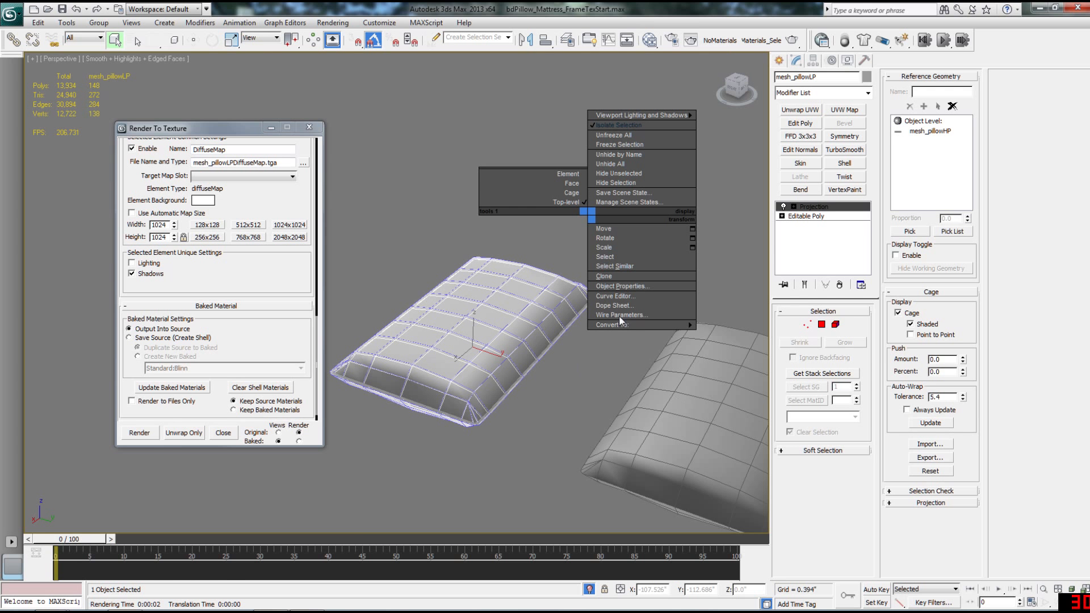
left_click(627, 126)
middle_click_drag(417, 190, 500, 286)
scroll(499, 286, "down", 5)
middle_click_drag(445, 241, 531, 334)
scroll(456, 142, "down", 3)
middle_click_drag(457, 142, 574, 309)
scroll(477, 227, "down", 2)
scroll(506, 255, "up", 5)
key("F3")
left_click_drag(575, 303, 443, 374)
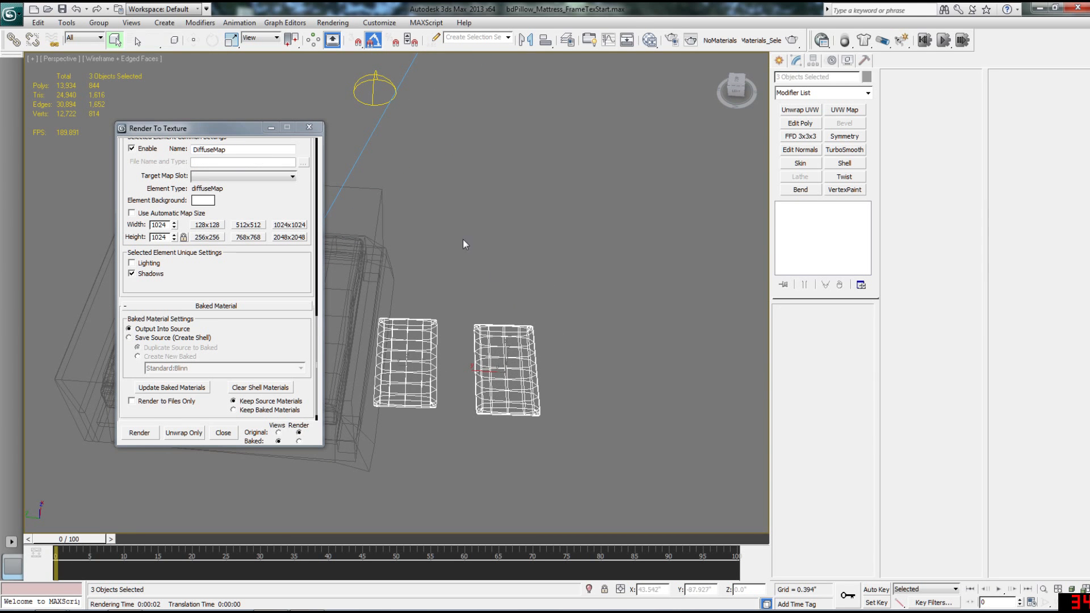
left_click(42, 24)
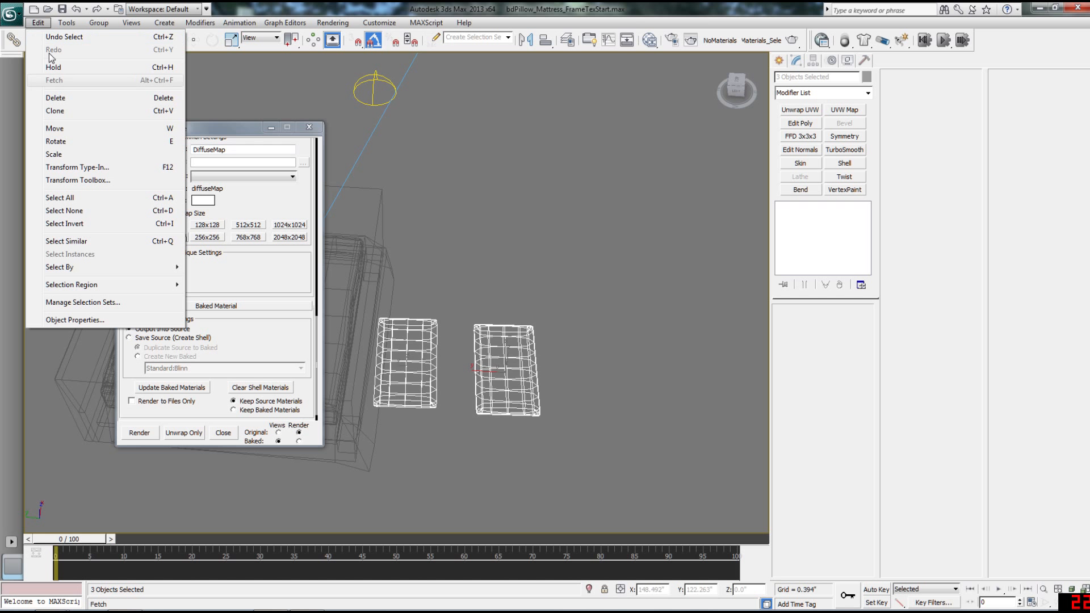
left_click(38, 23)
right_click(499, 224)
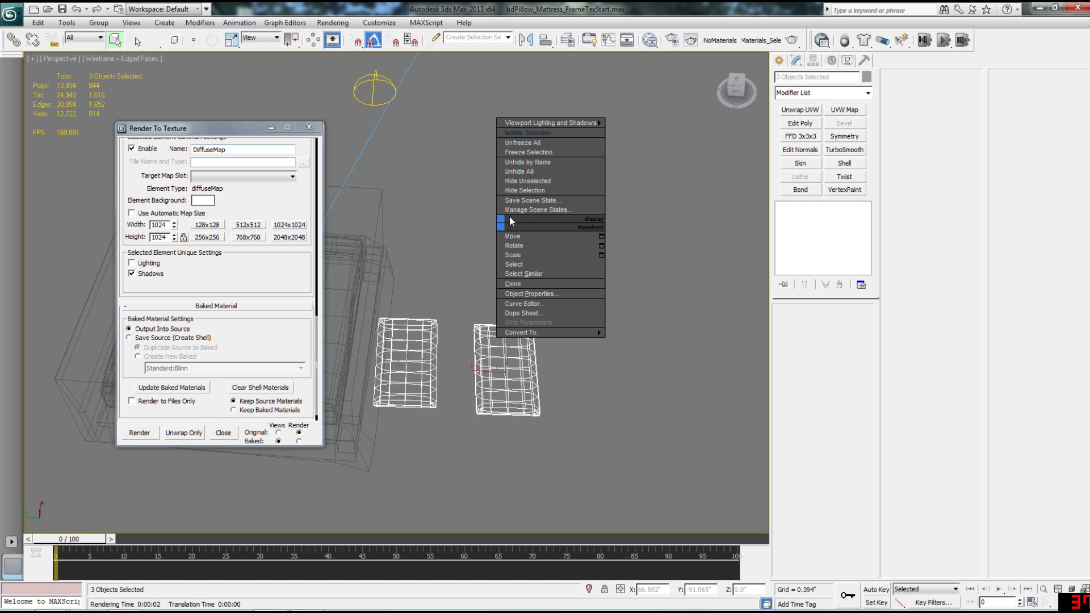
left_click(544, 152)
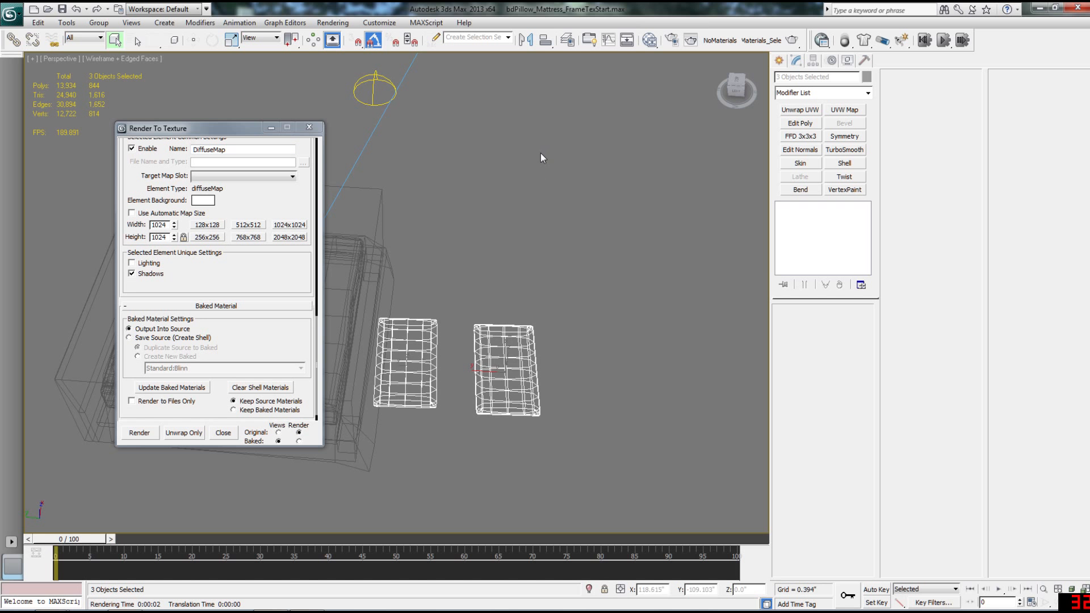
Select the large ground plane and unhide all hidden objects in the scene
middle_click_drag(487, 178, 516, 316)
scroll(516, 316, "down", 4)
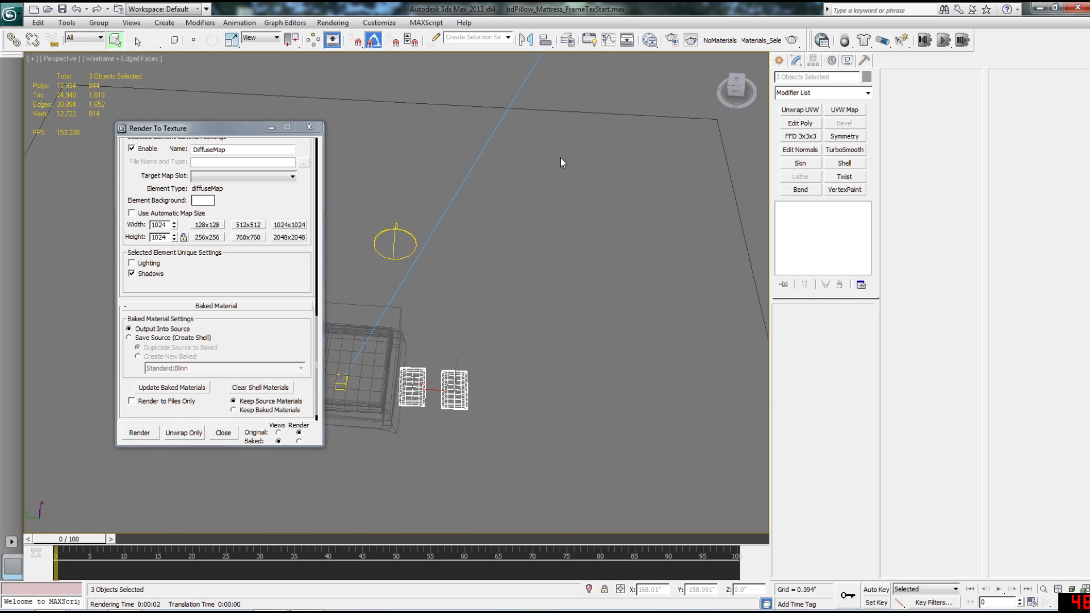
left_click_drag(562, 137, 553, 153)
right_click(607, 108)
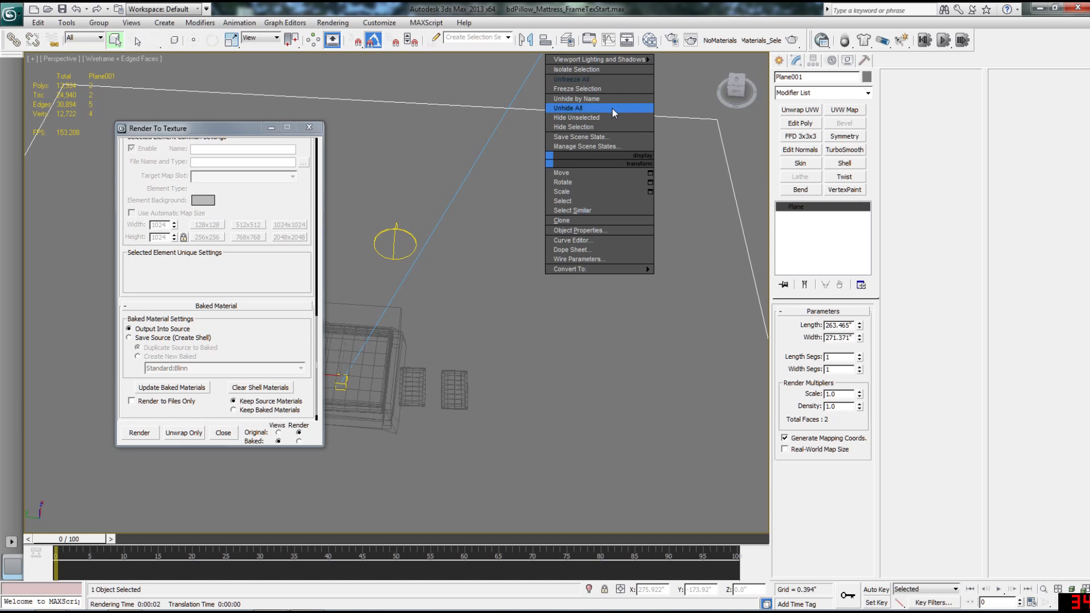
left_click(611, 116)
Select the pillow meshes, invert the selection and delete every other object in the scene
scroll(520, 258, "up", 8)
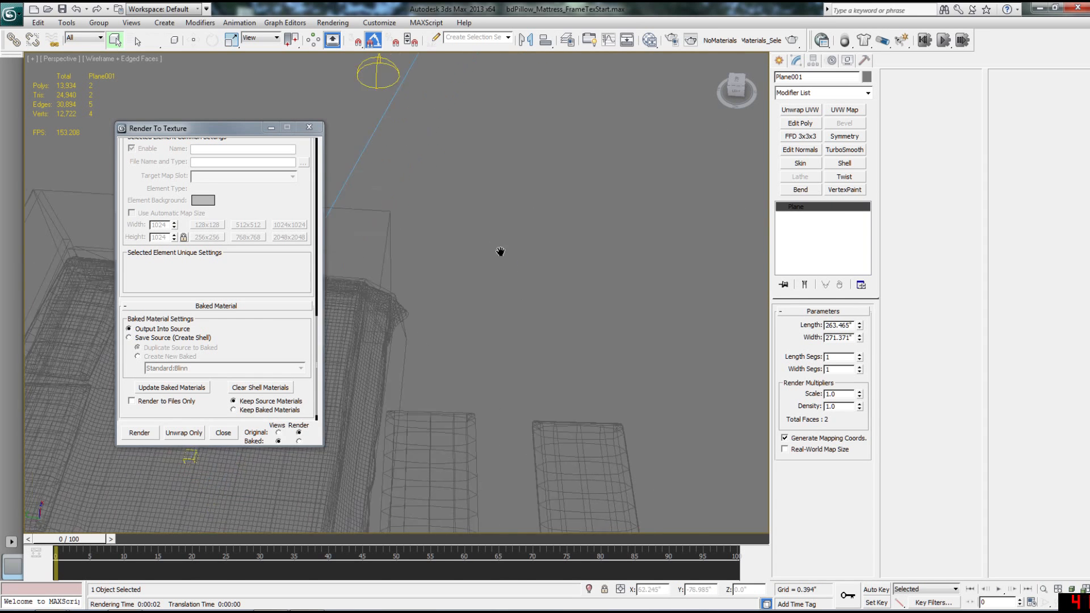
left_click_drag(589, 354, 419, 440)
middle_click_drag(445, 440, 461, 379)
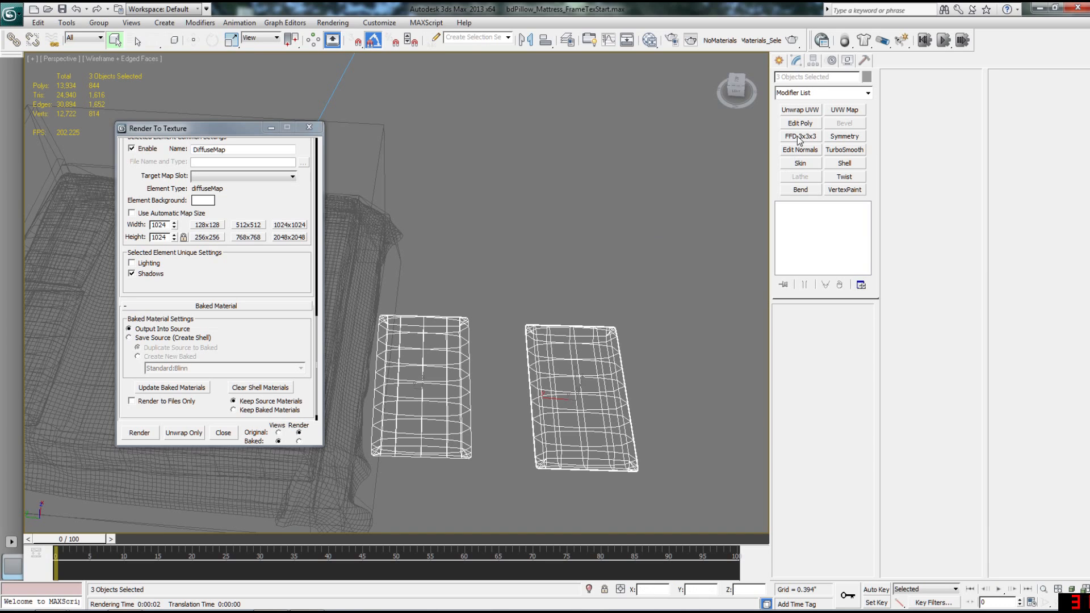
left_click(38, 23)
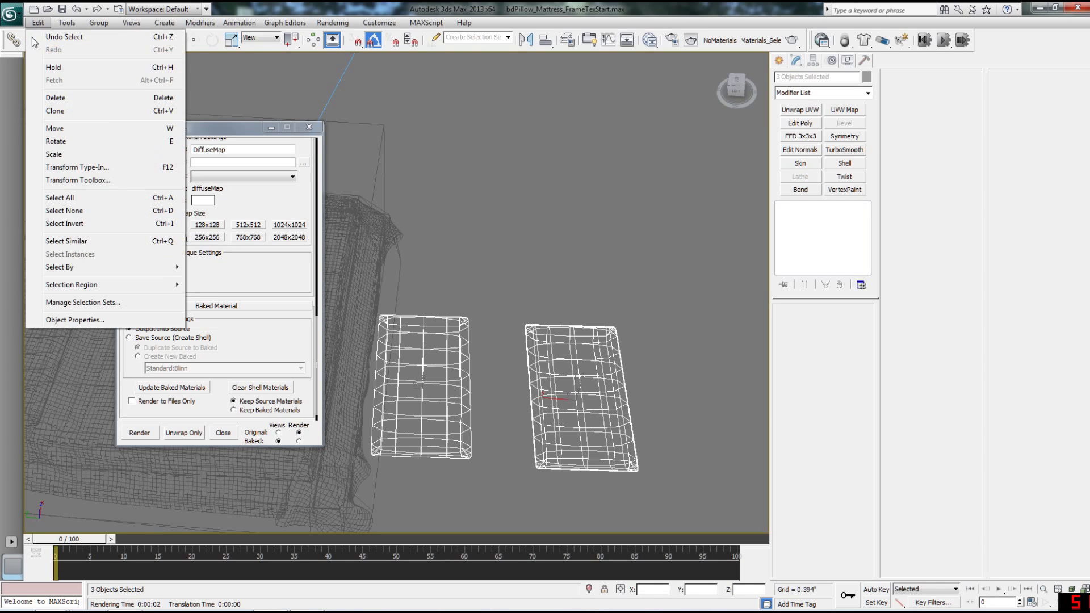
left_click(62, 223)
scroll(471, 326, "down", 5)
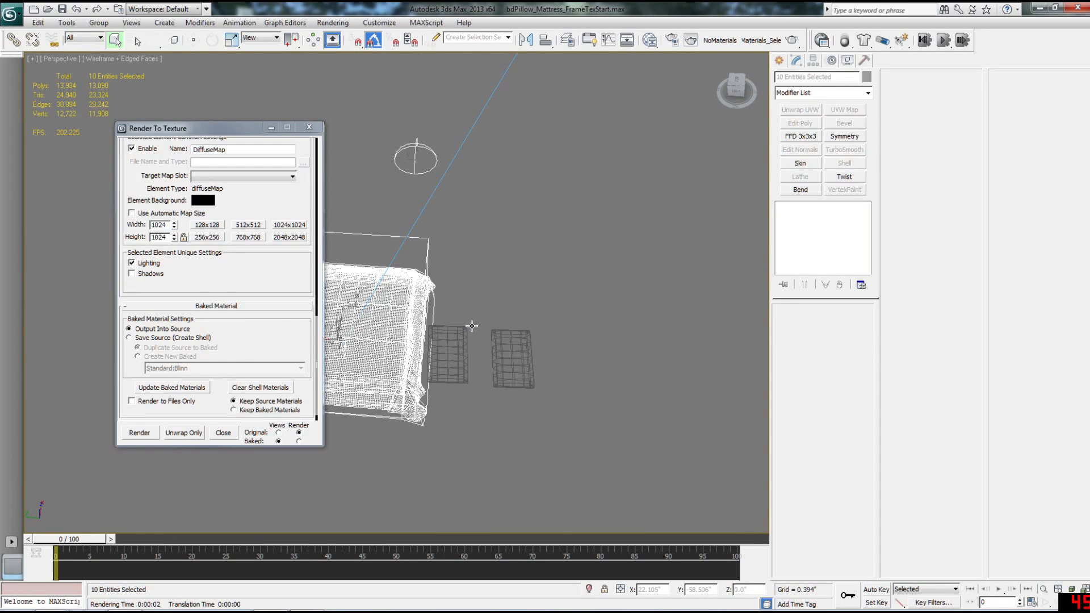
key("Delete")
Save the pillow-only scene in the scenes folder under the new name bd_PillowTex
middle_click_drag(472, 326, 331, 219)
scroll(441, 317, "up", 5)
left_click(14, 21)
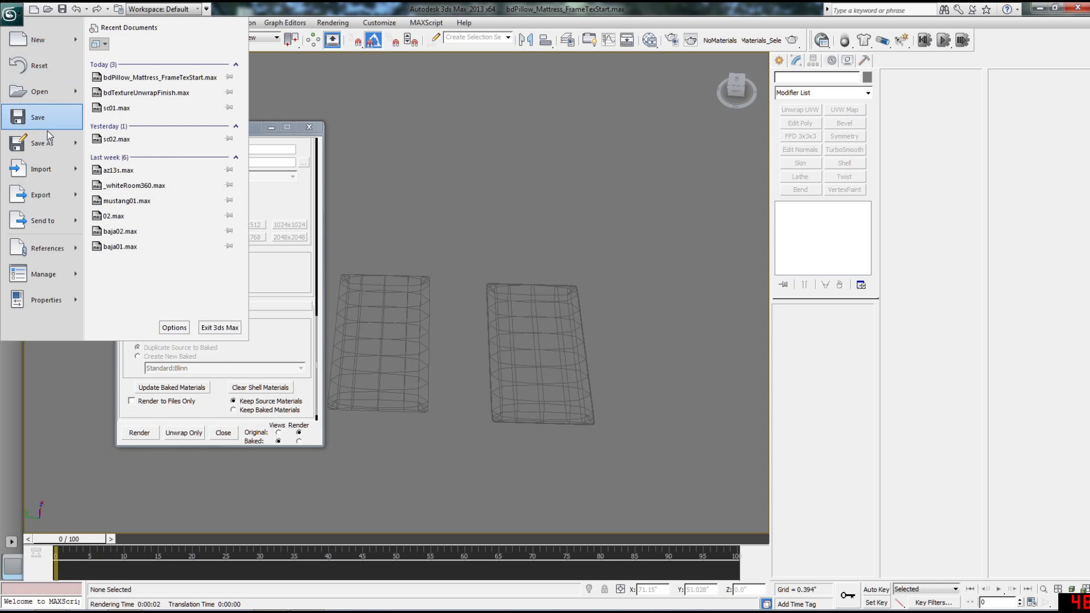
left_click(34, 146)
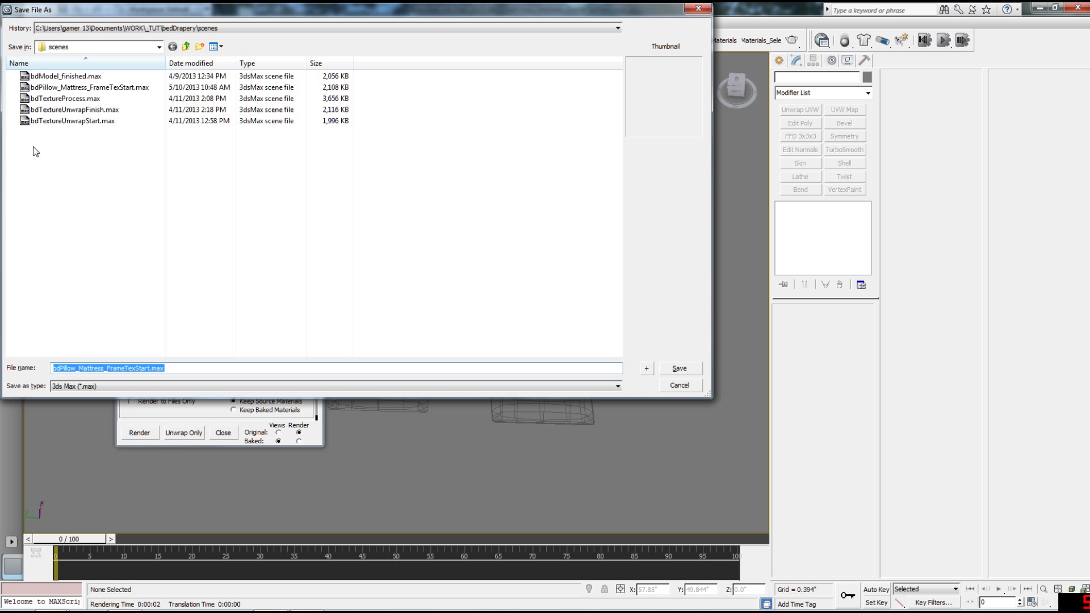
double_click(86, 370)
type("bd_")
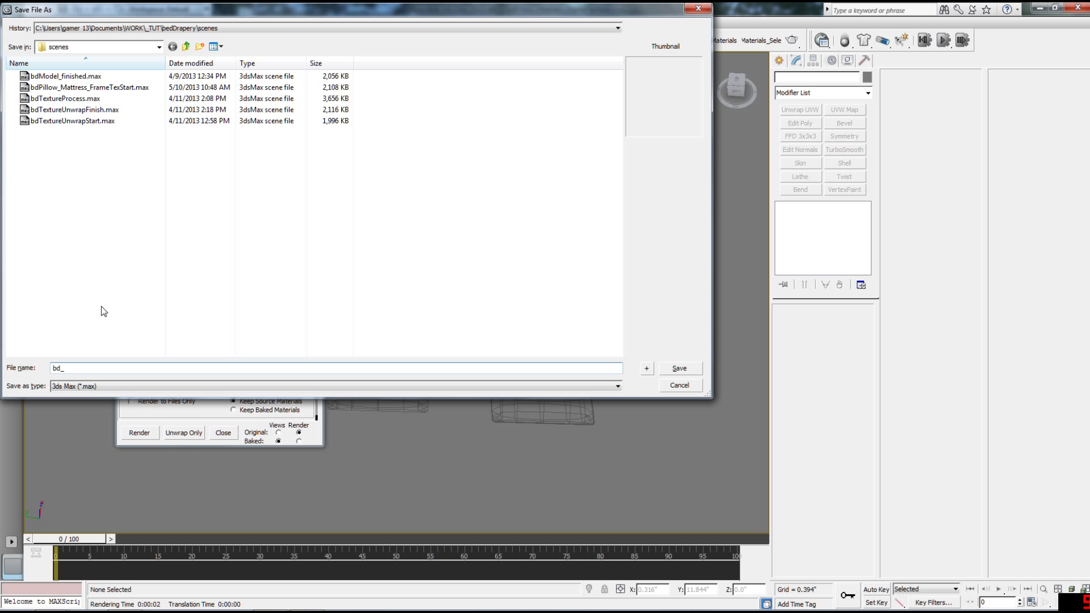
type("PillowTex")
key("Return")
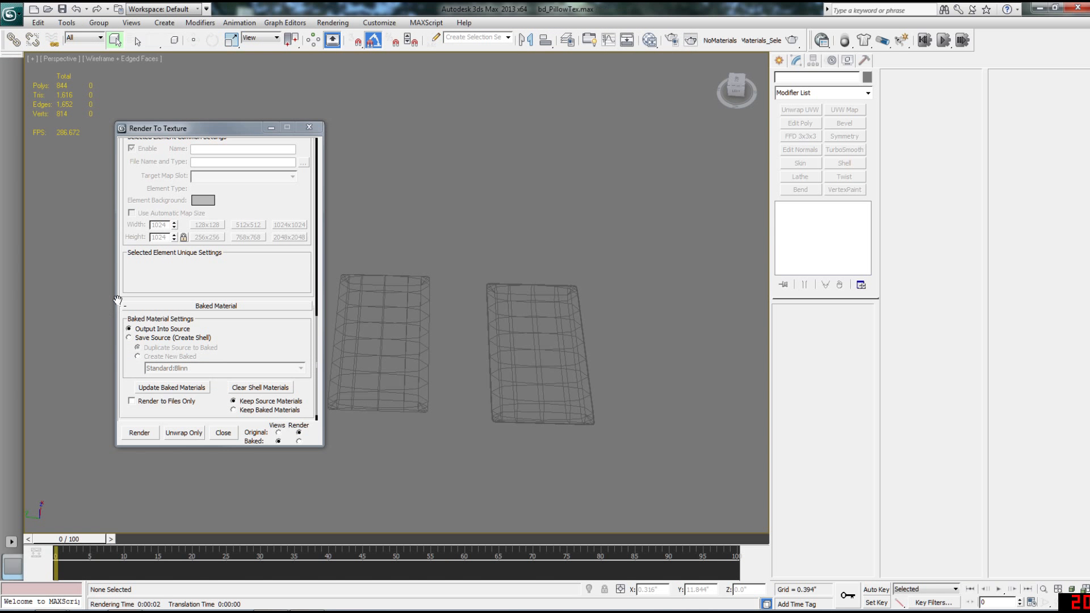
Select the low-poly pillow with the Projection modifier and check its cage in shaded and wireframe display
middle_click_drag(432, 297, 388, 323)
scroll(389, 323, "up", 3)
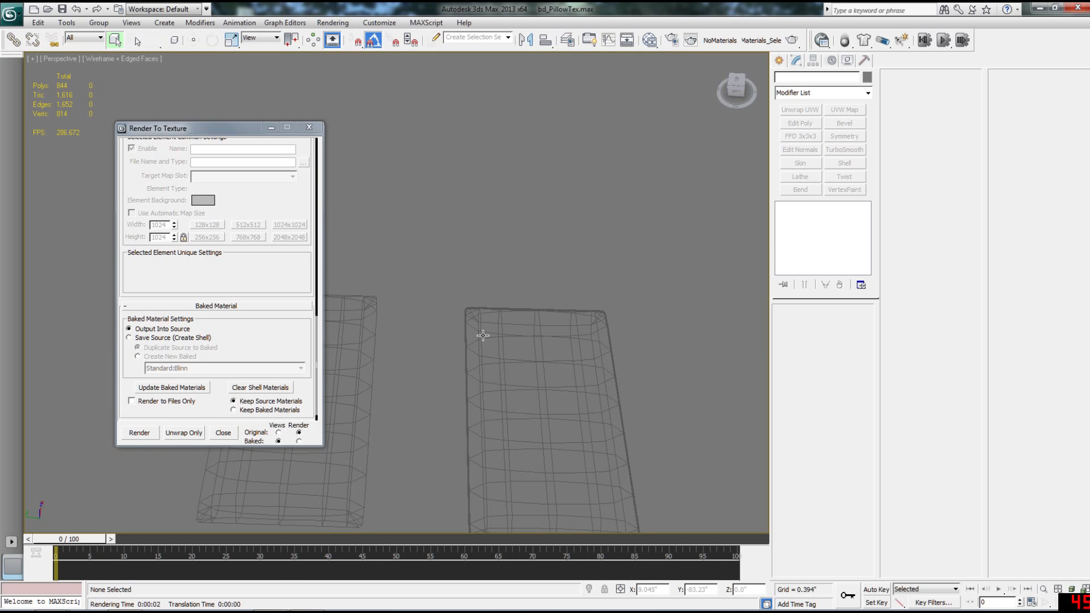
left_click(487, 336)
mouse_move(513, 356)
middle_mouse_down()
mouse_move(459, 299)
mouse_move(434, 239)
mouse_move(512, 278)
middle_mouse_up()
key("F3")
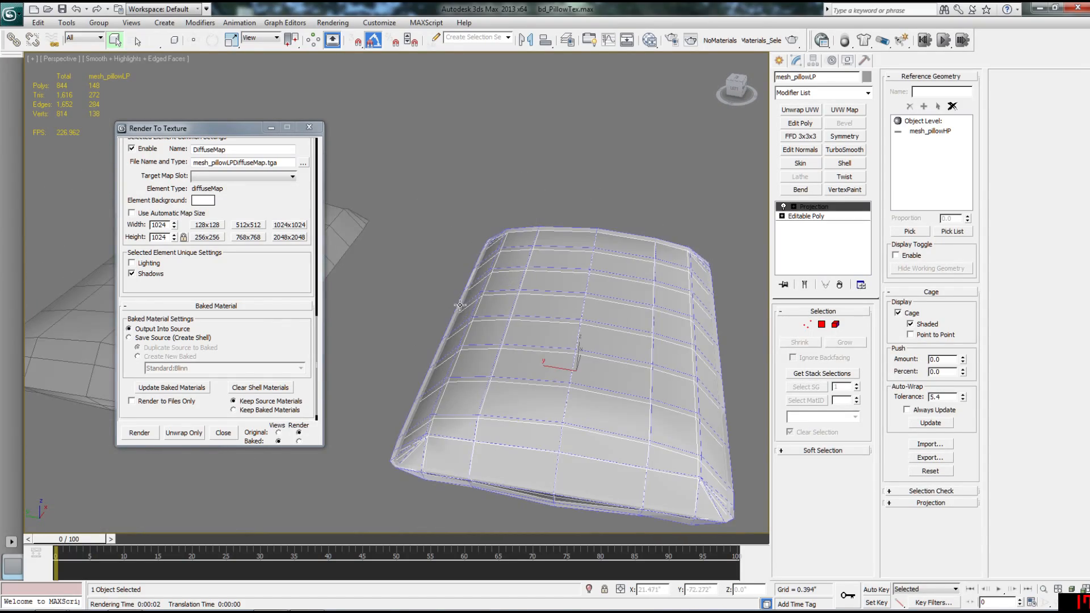
key("F3")
middle_click_drag(460, 306, 633, 189, "alt")
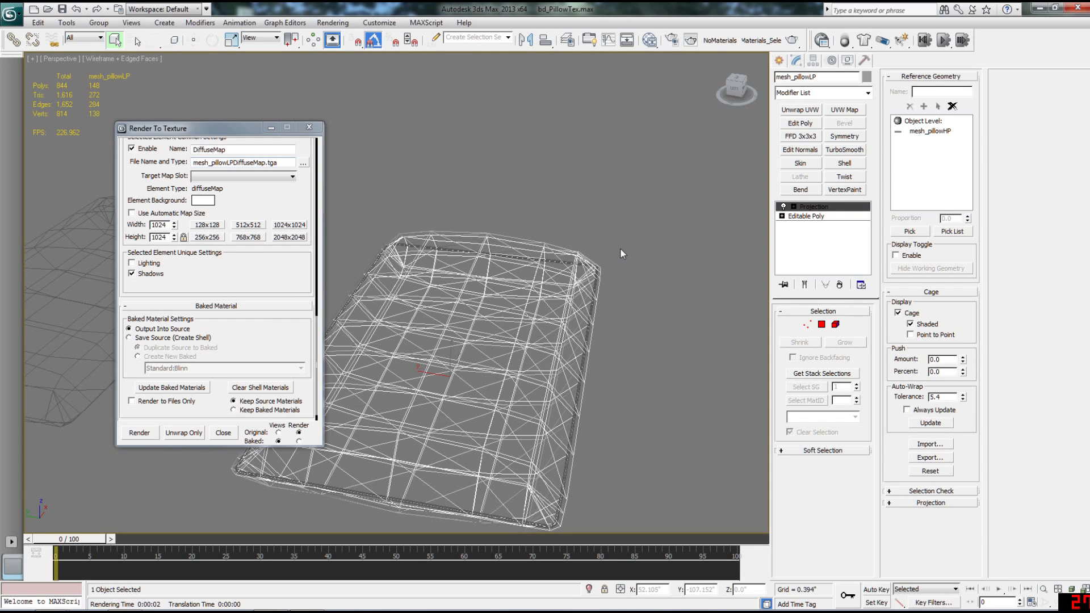
Disable Final Gather in the mental ray Render Setup and return to the pillow's texture bake settings
left_click_drag(317, 332, 321, 244)
left_click(333, 22)
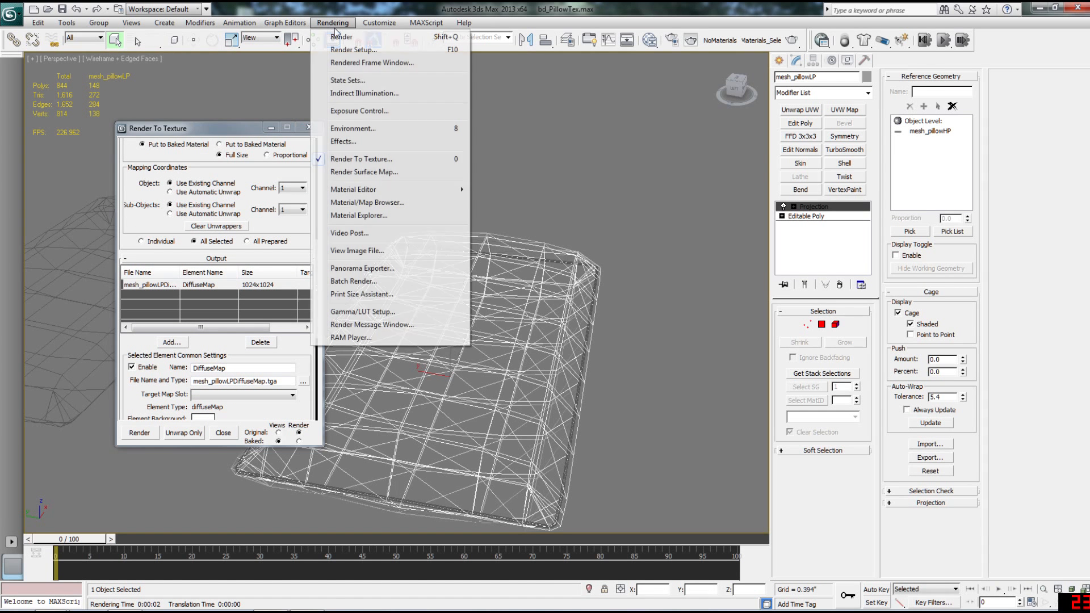
left_click(352, 54)
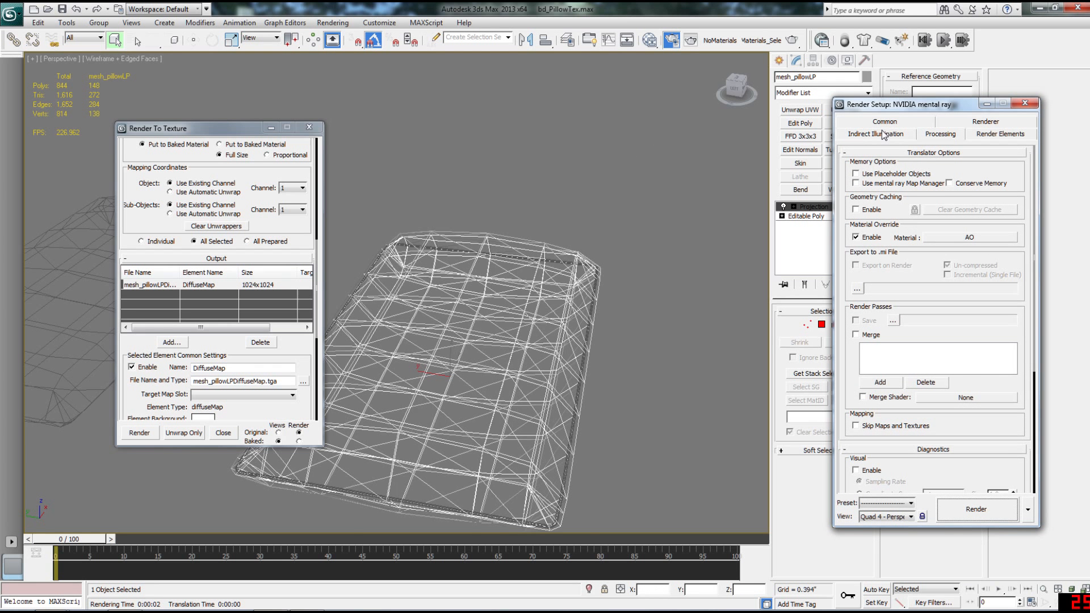
left_click(882, 135)
left_click(857, 172)
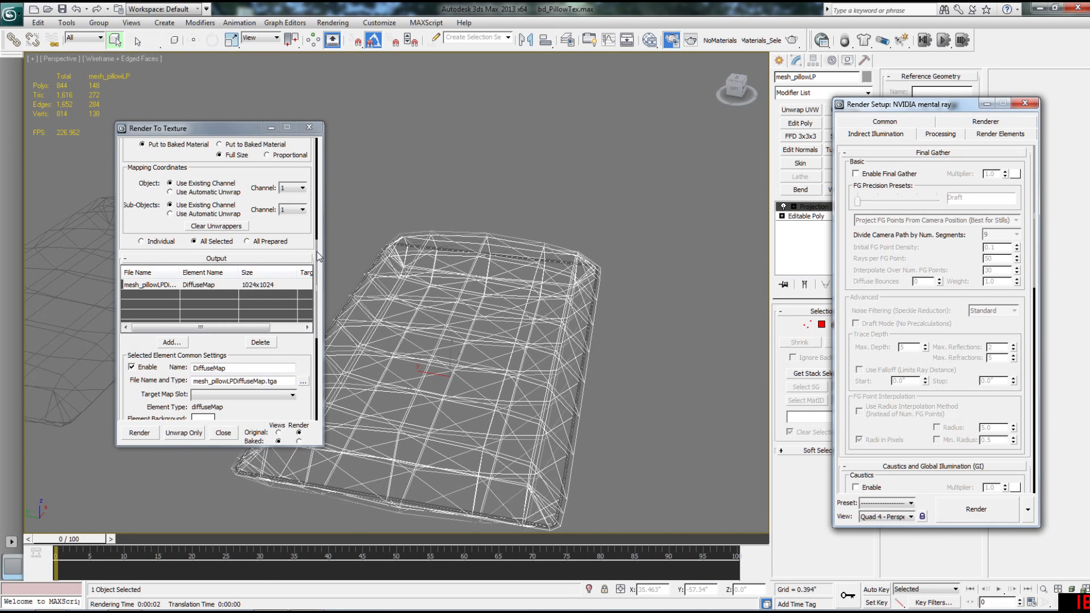
scroll(126, 408, "down", 5)
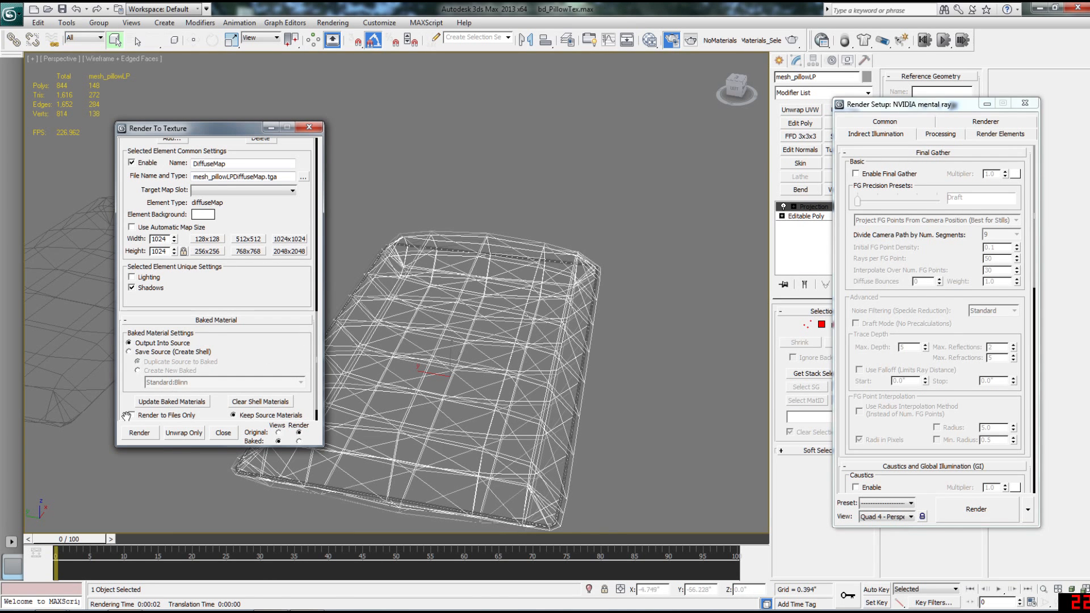
Render the low-poly pillow's diffuse map bake, overwriting the existing mesh_pillowLPDiffuseMap.tga
left_click(146, 431)
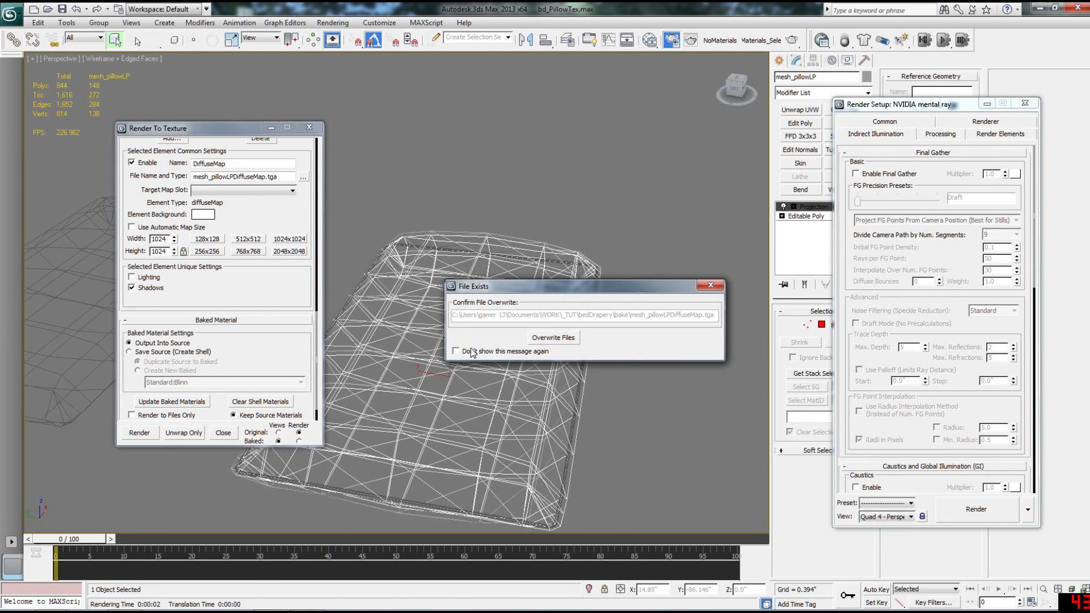
left_click(544, 338)
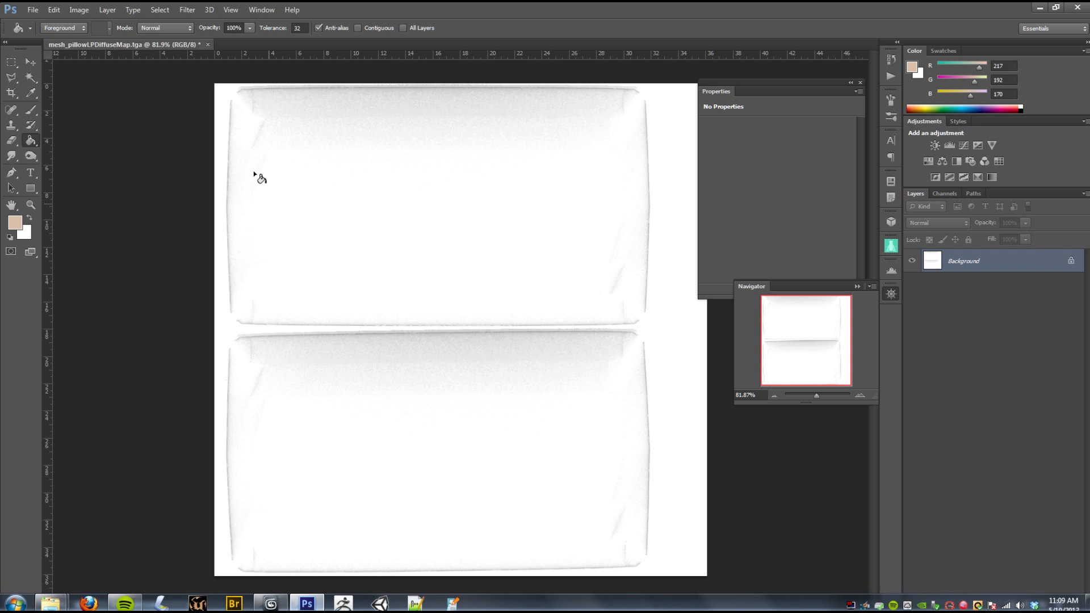
Switch to Photoshop, close the old pillow map without saving and open the newly baked mesh_pillowLPDiffuseMap.tga from the bake folder
left_click(208, 44)
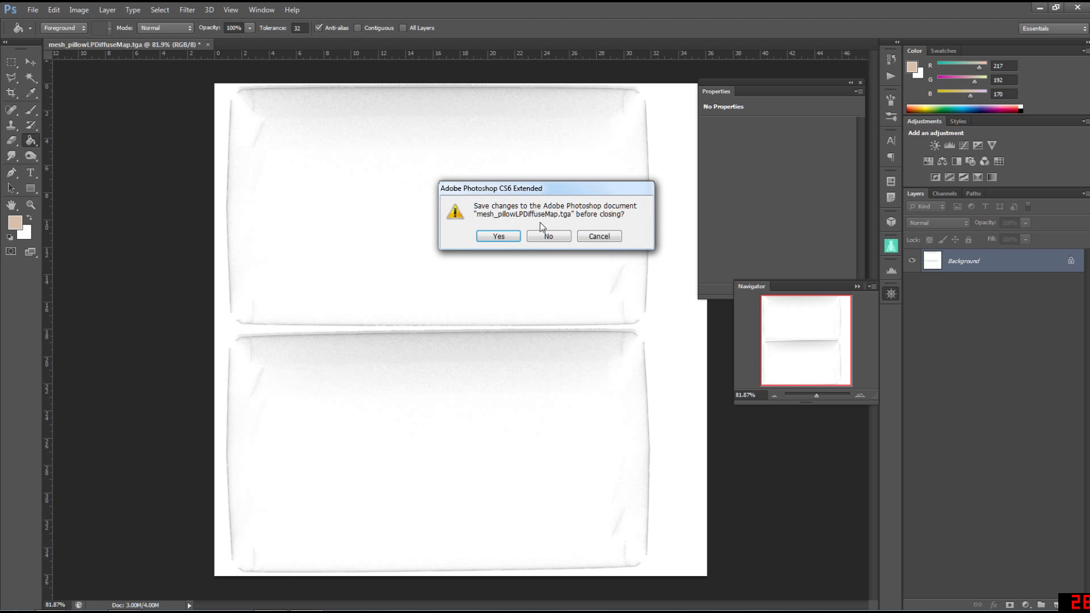
left_click(548, 237)
left_click(33, 10)
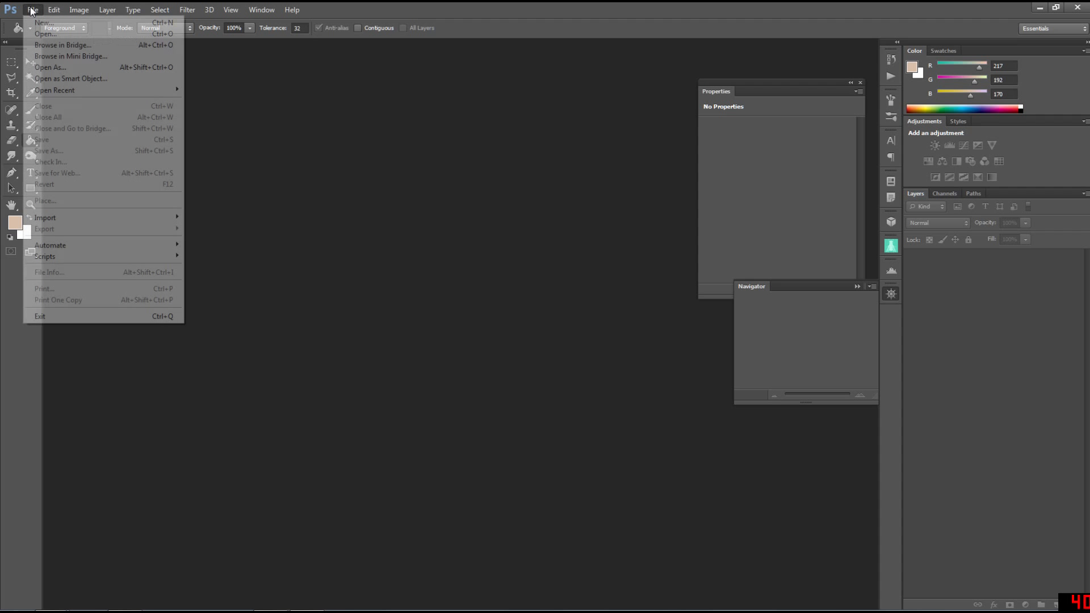
left_click(35, 10)
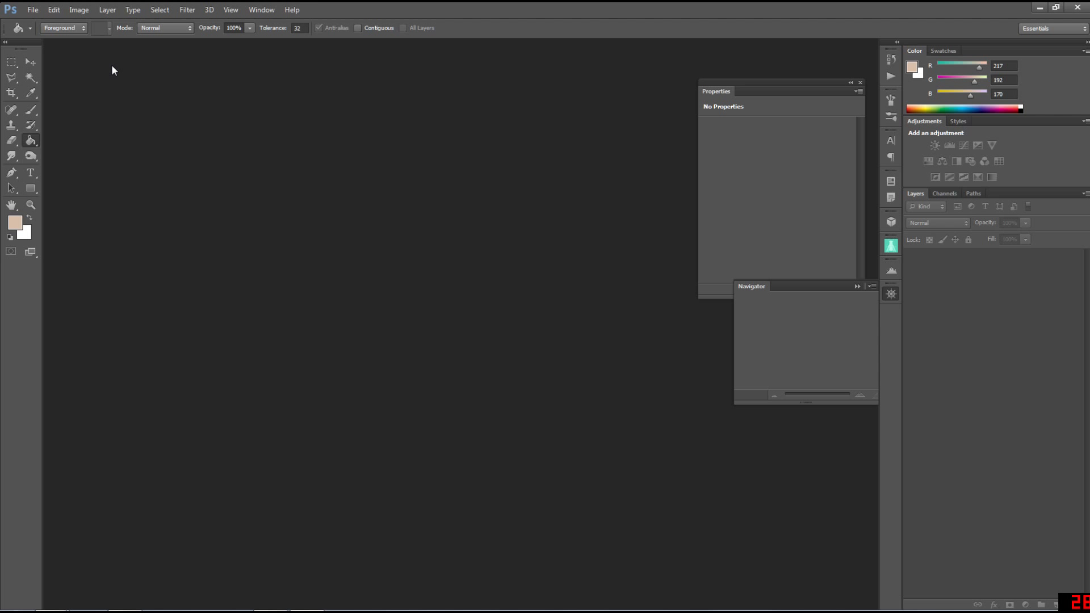
left_click(33, 10)
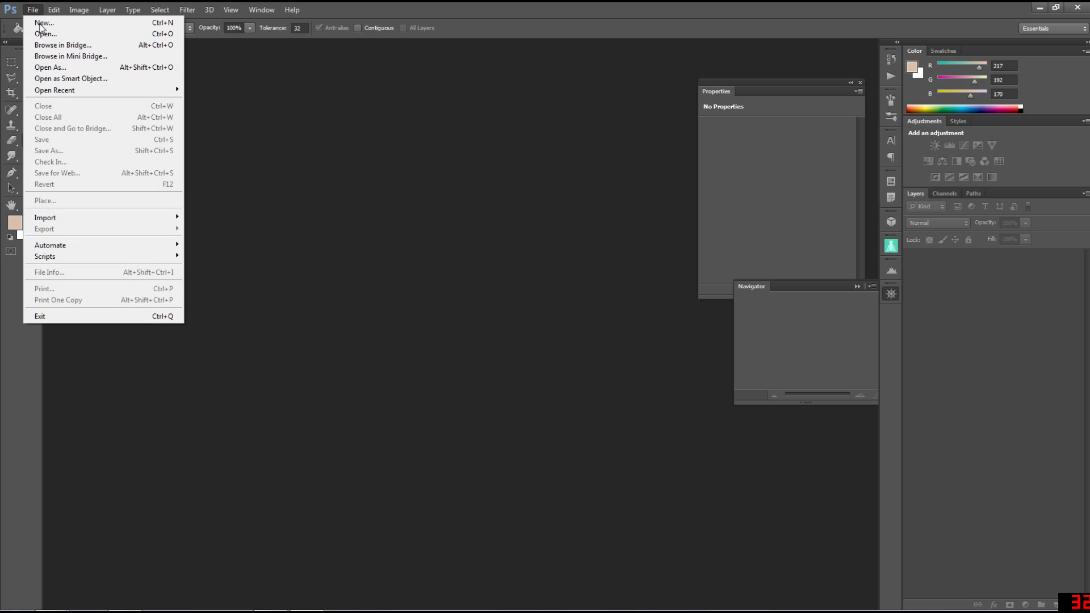
left_click(44, 34)
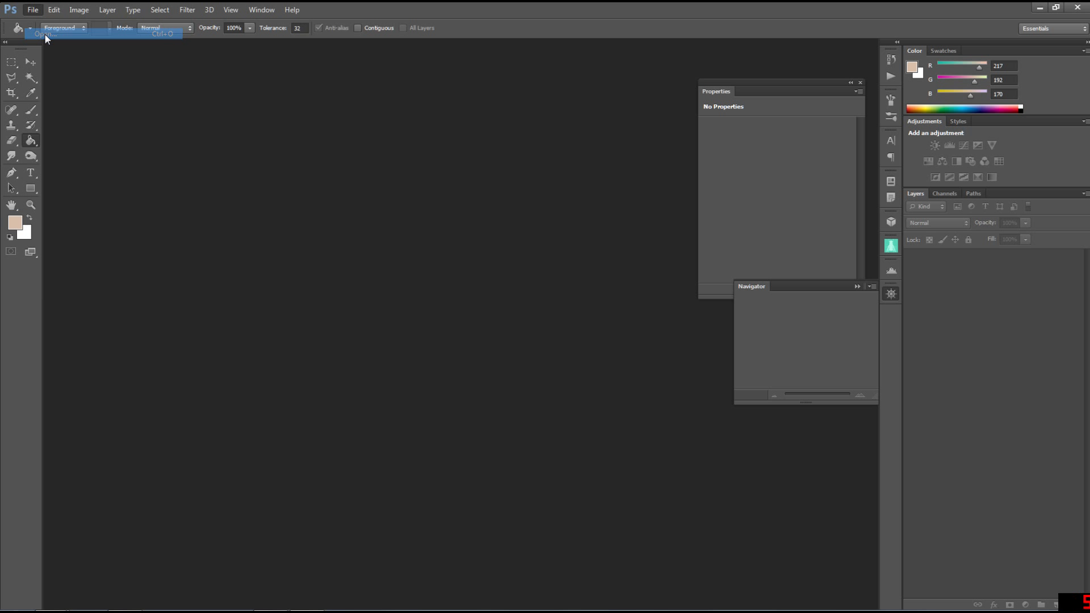
left_click(642, 120)
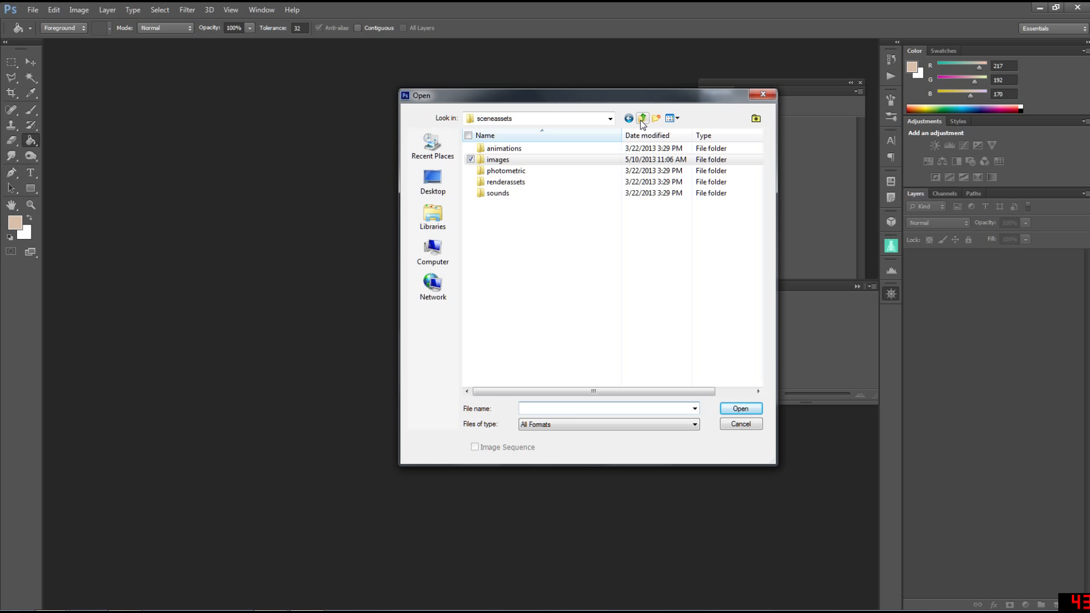
left_click(641, 121)
double_click(504, 169)
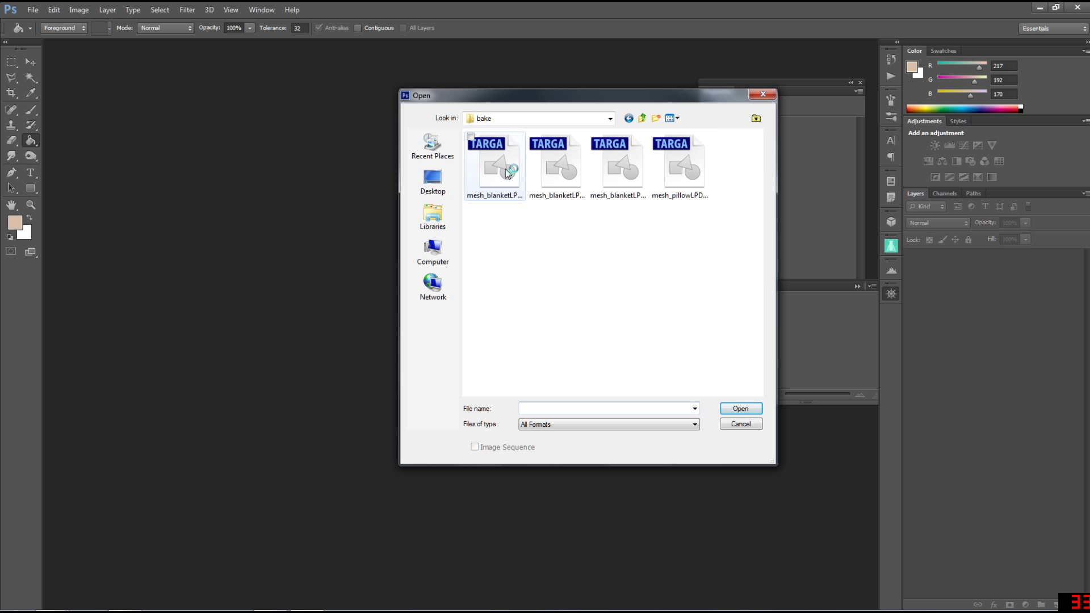
left_click(681, 171)
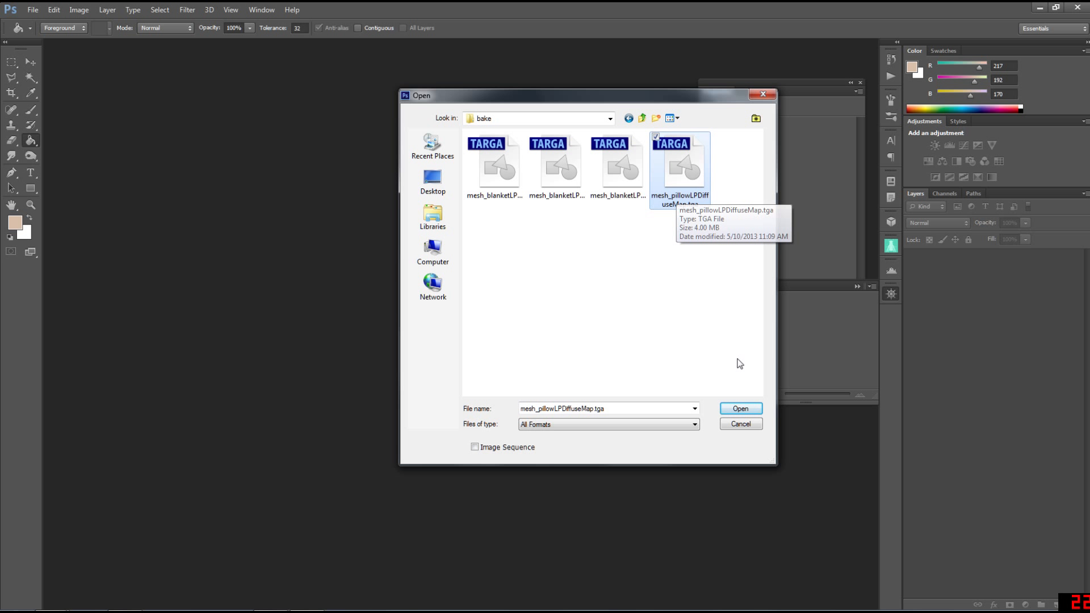
left_click(736, 408)
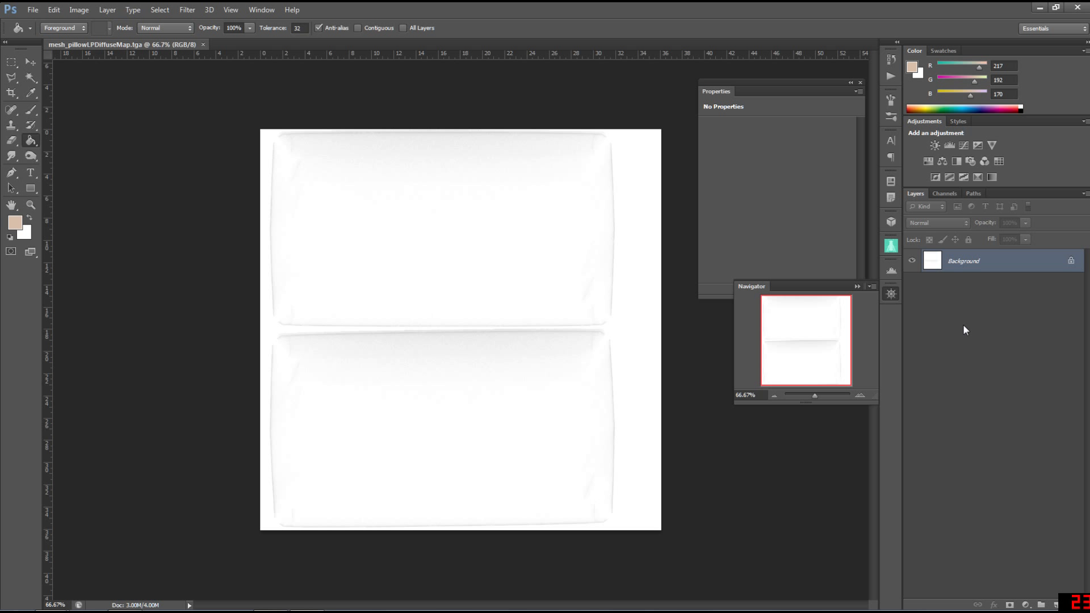
Try a Brightness/Contrast adjustment layer on the pillow map, testing legacy mode and the contrast, and delete that layer
left_click(1030, 607)
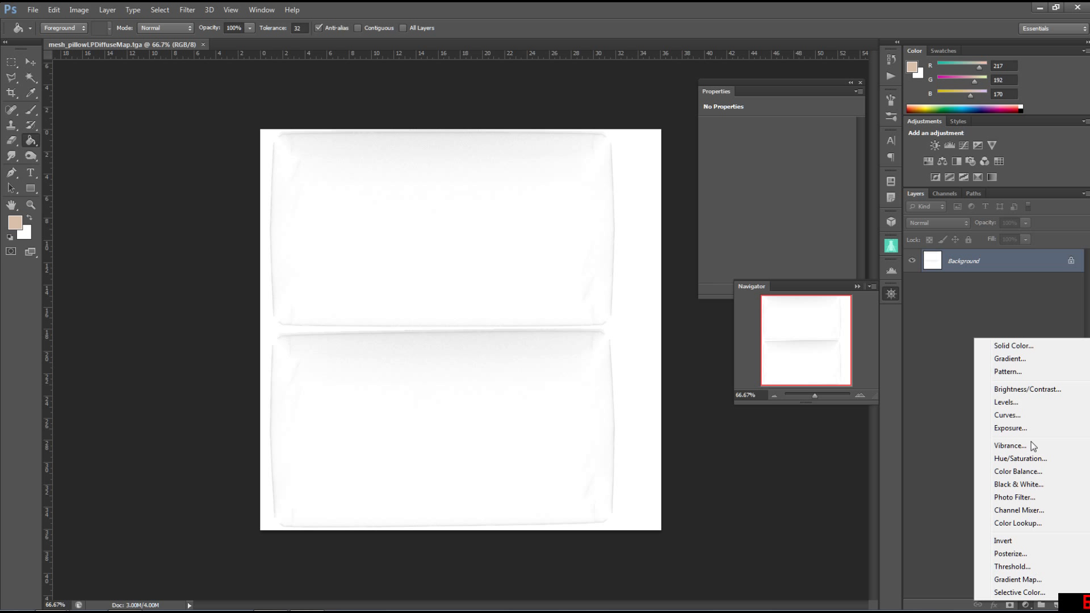
left_click(1024, 389)
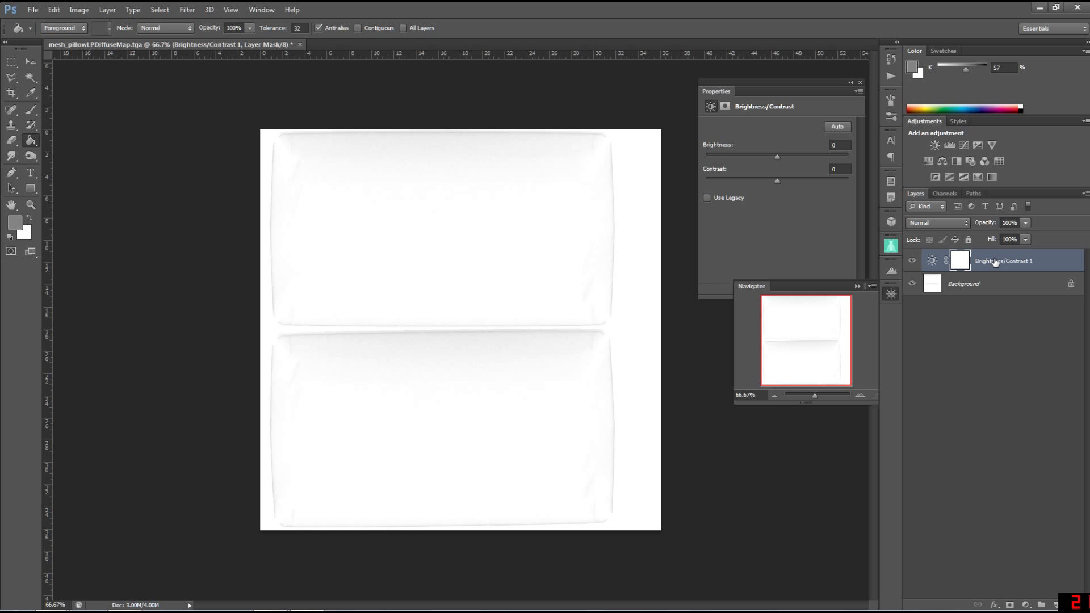
left_click(711, 199)
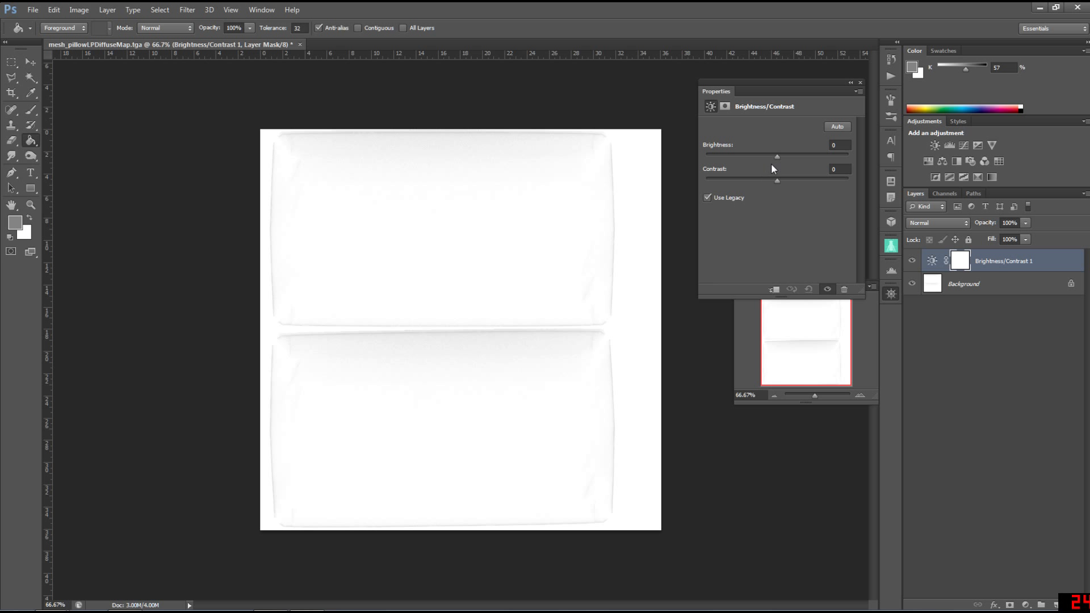
left_click_drag(782, 183, 748, 164)
left_click(707, 197)
left_click_drag(778, 186, 775, 181)
left_click(1054, 367)
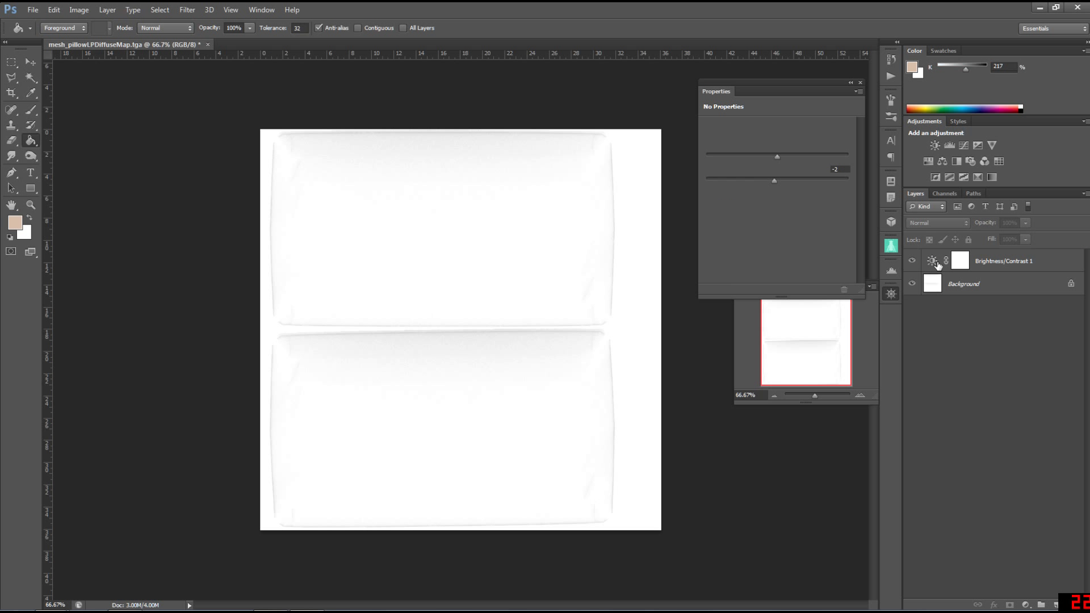
left_click(933, 262)
left_click(935, 262)
key("Delete")
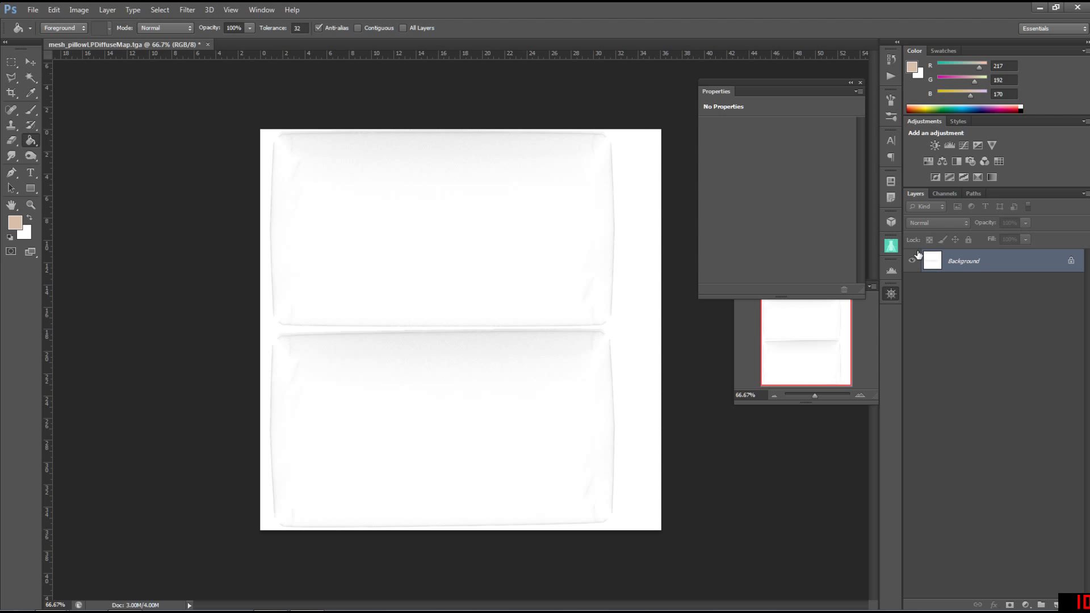
Apply a legacy Brightness/Contrast adjustment directly to the pillow map, with contrast 51 and slightly lowered brightness
left_click(79, 10)
mouse_move(96, 39)
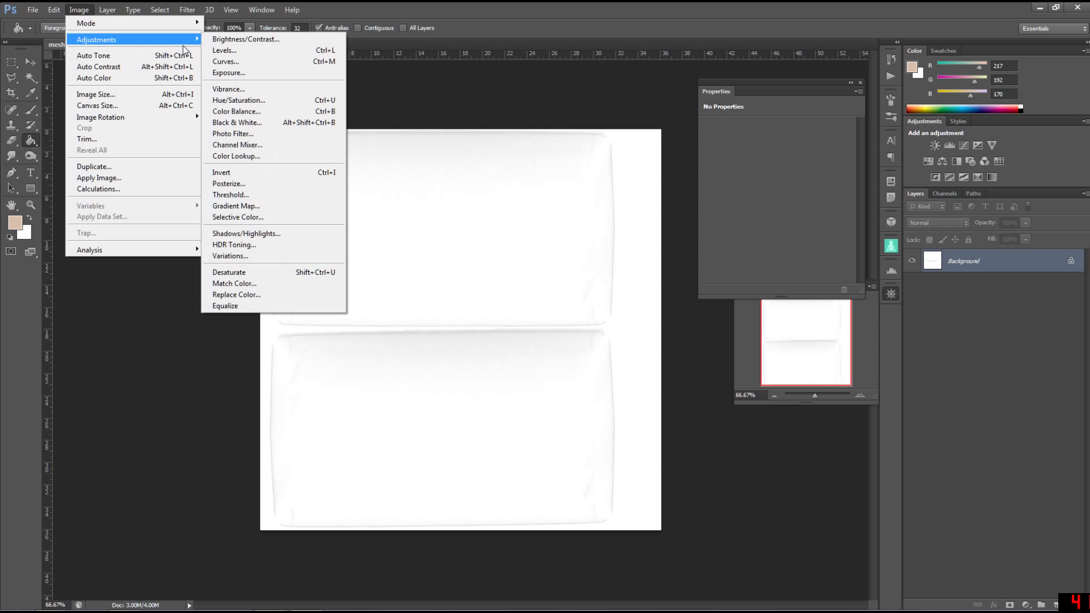
left_click(246, 39)
left_click(865, 505)
left_click_drag(920, 485, 958, 487)
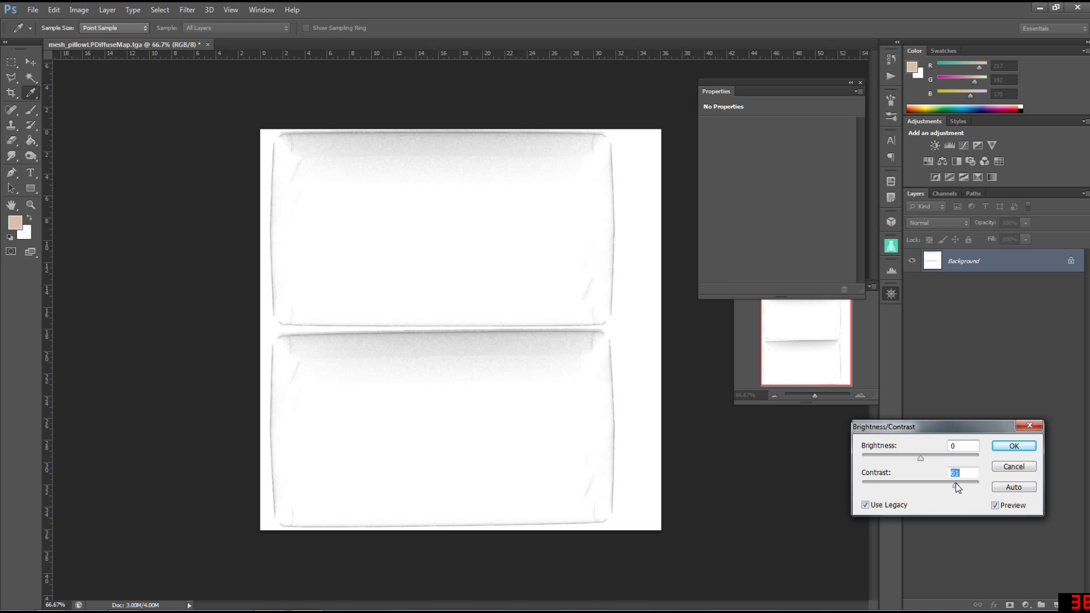
key("Down")
key("Down")
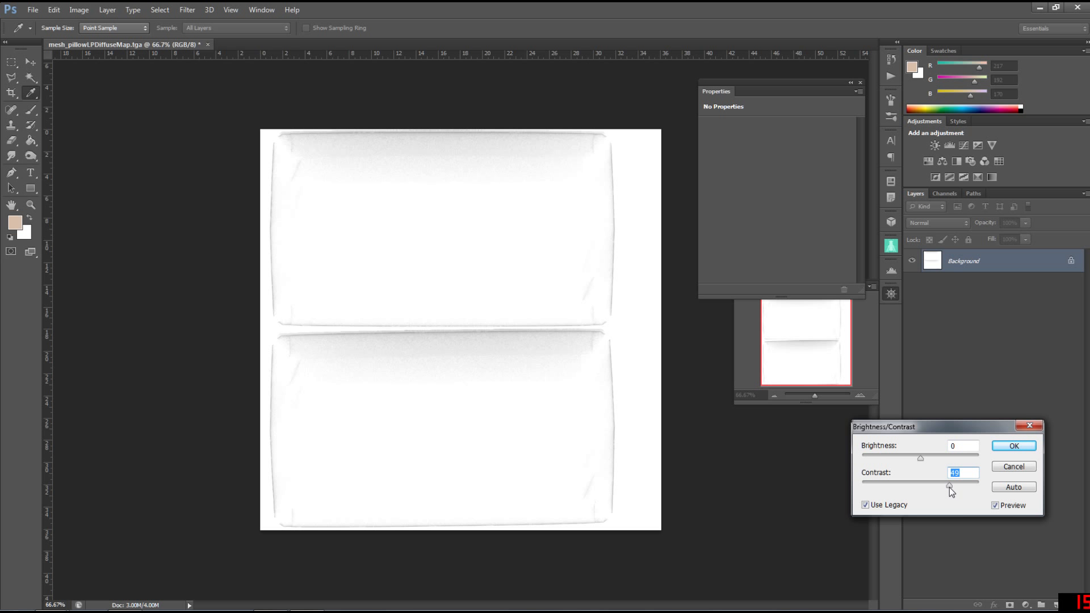
key("Up")
key("Up")
left_click_drag(919, 456, 915, 460)
key("Up")
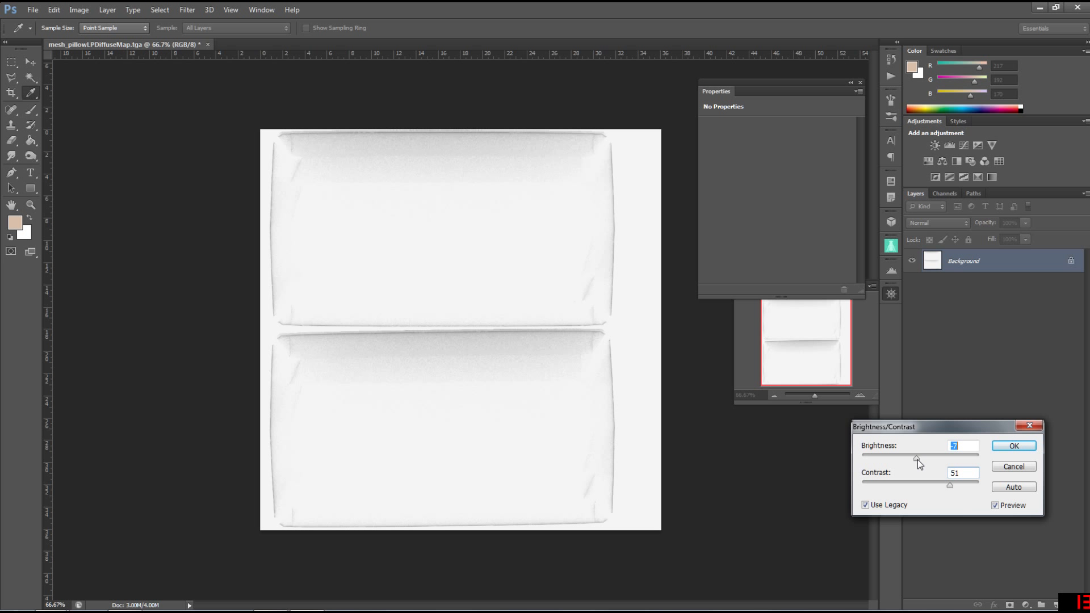
key("Return")
key("g")
Save a JPEG copy of the pillow map as pillow_1k in the materiallibraries folder, with quality 12 and progressive format
left_click(33, 9)
left_click(76, 150)
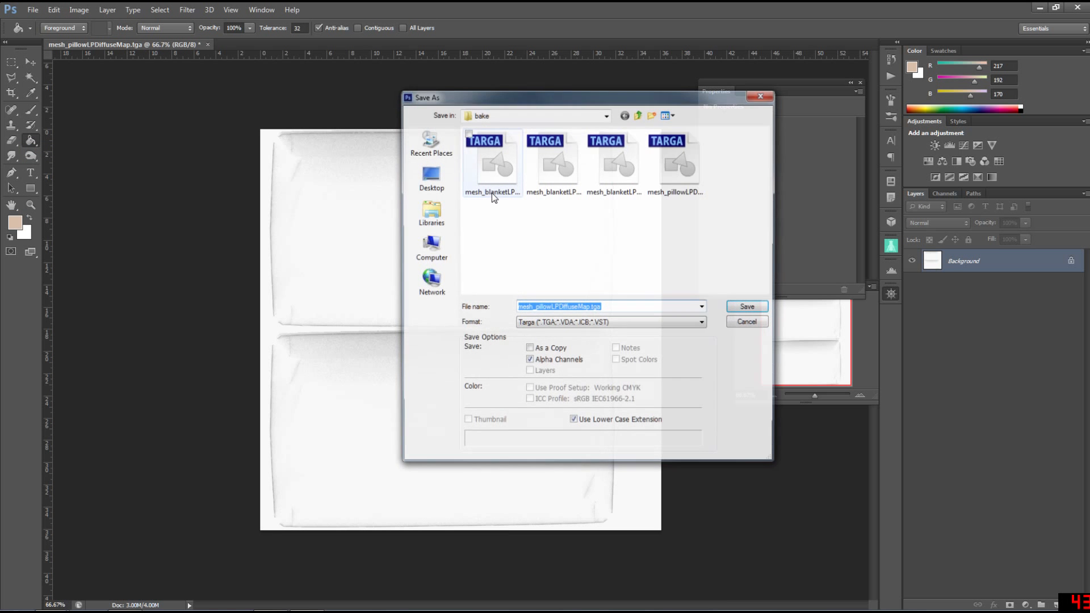
left_click(639, 114)
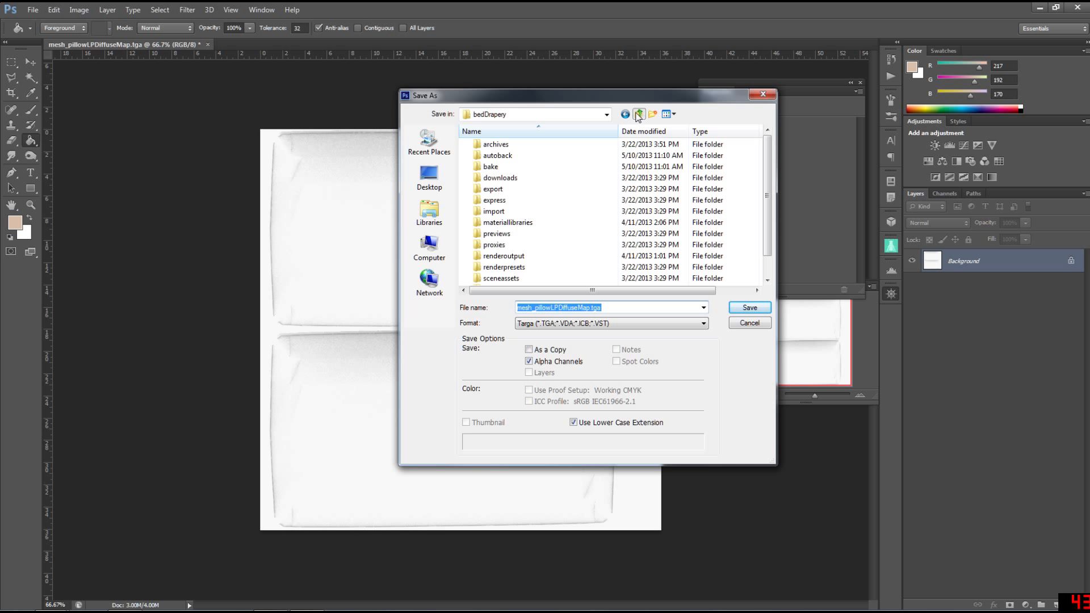
double_click(503, 279)
double_click(503, 157)
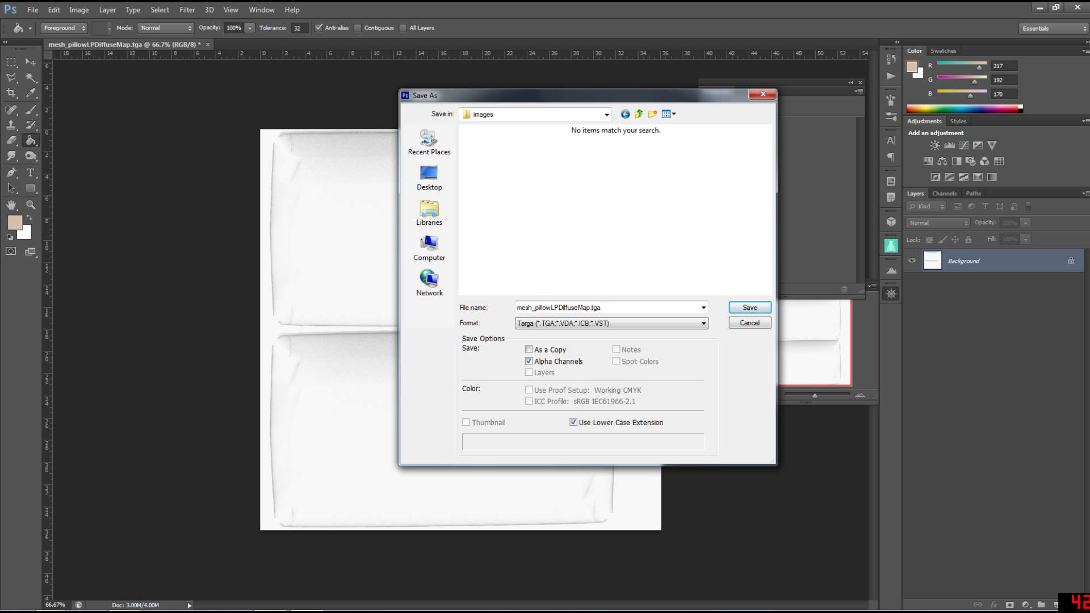
left_click(558, 325)
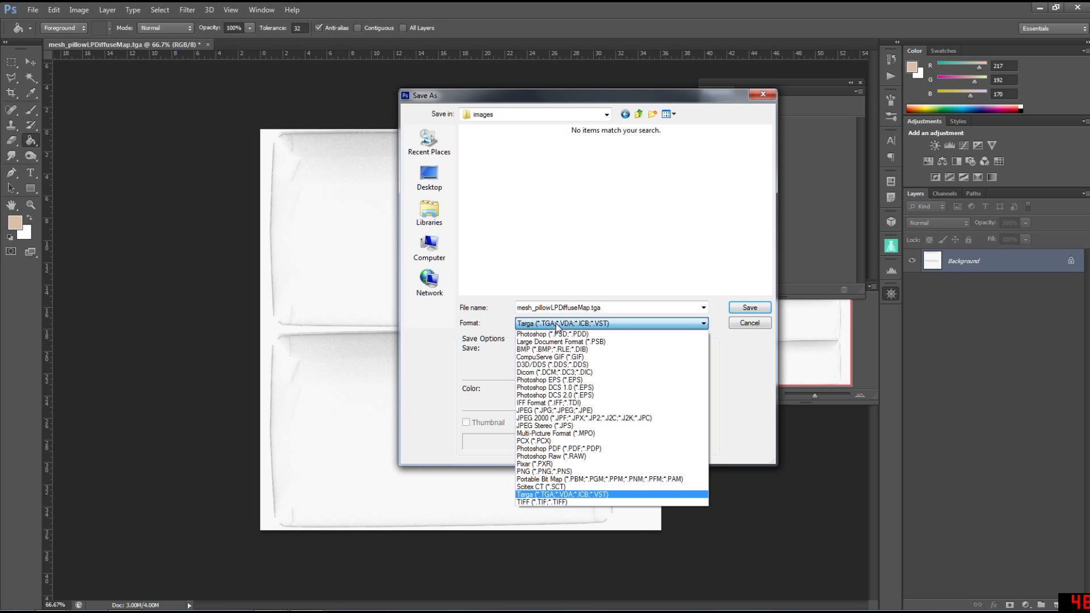
left_click(549, 411)
left_click(639, 114)
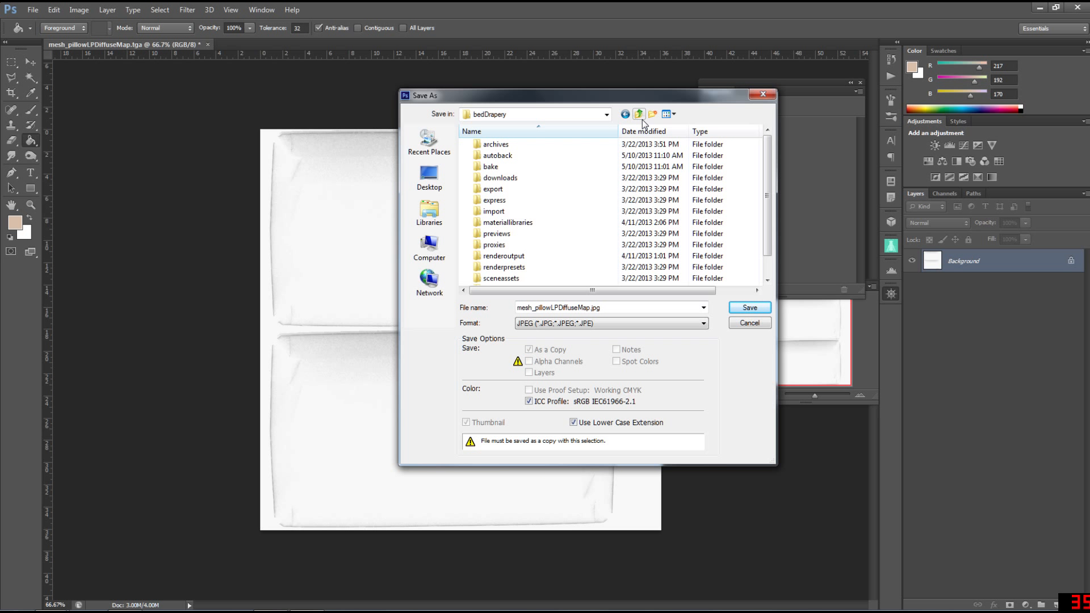
double_click(559, 222)
left_click(563, 307)
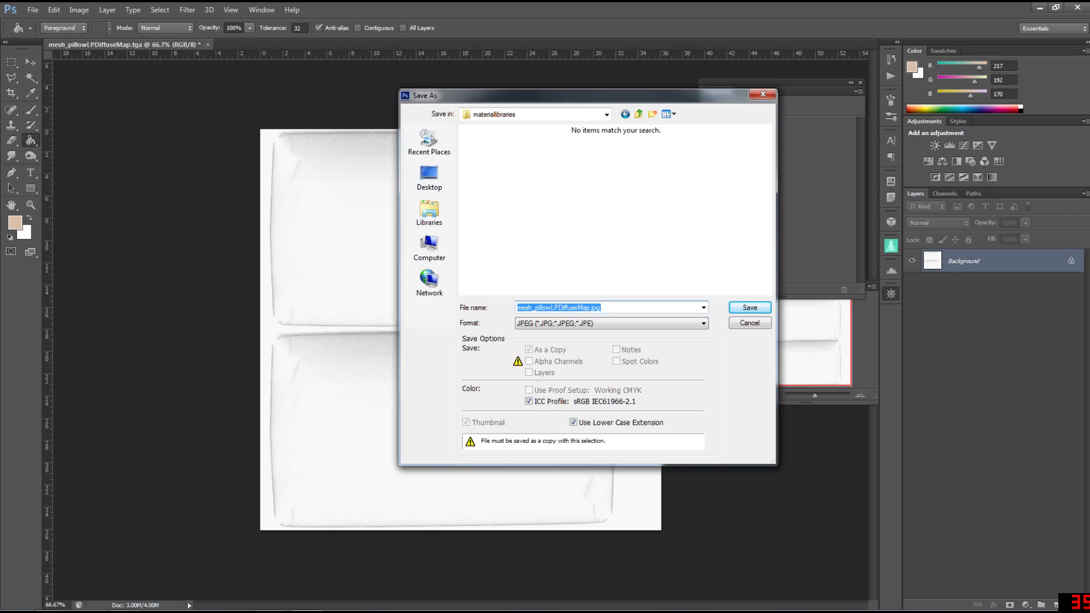
type("pillow_1k")
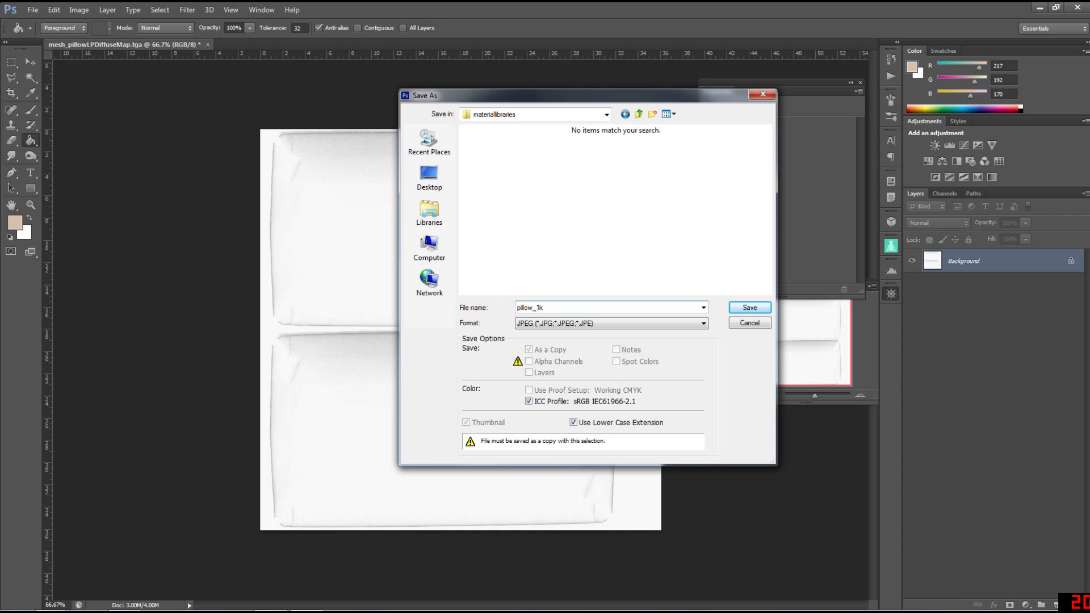
key("Return")
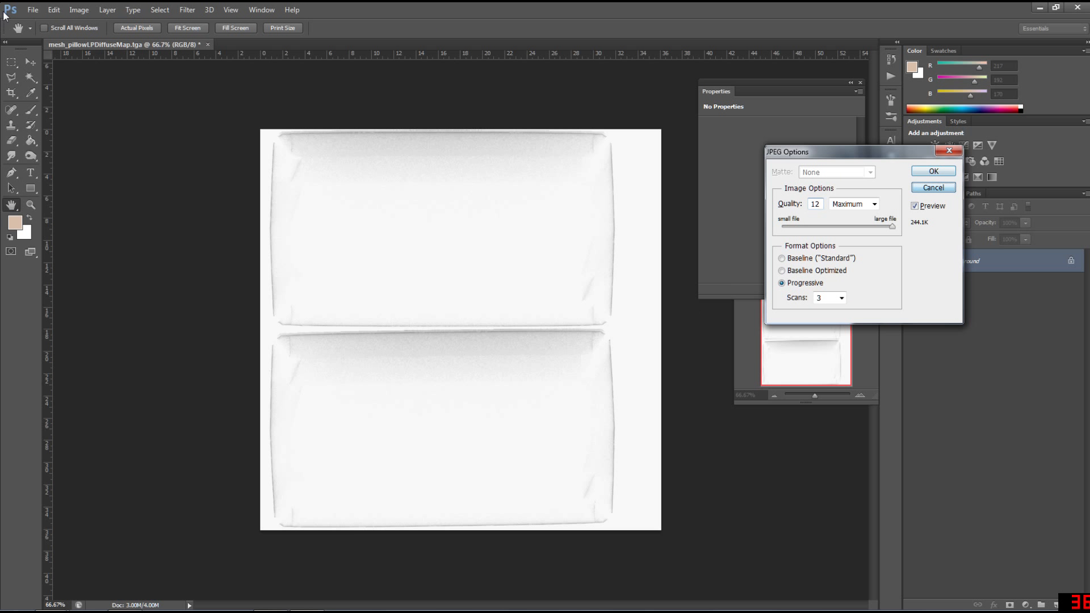
key("Return")
Save the pillow map in Photoshop format as pillow_1k in the materiallibraries folder
left_click(33, 10)
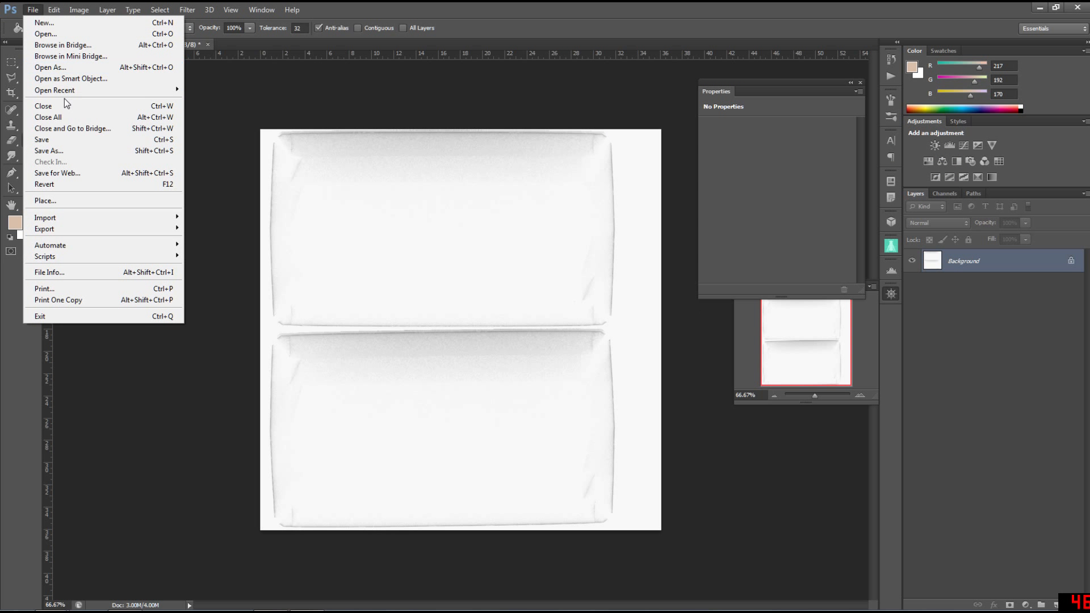
left_click(57, 149)
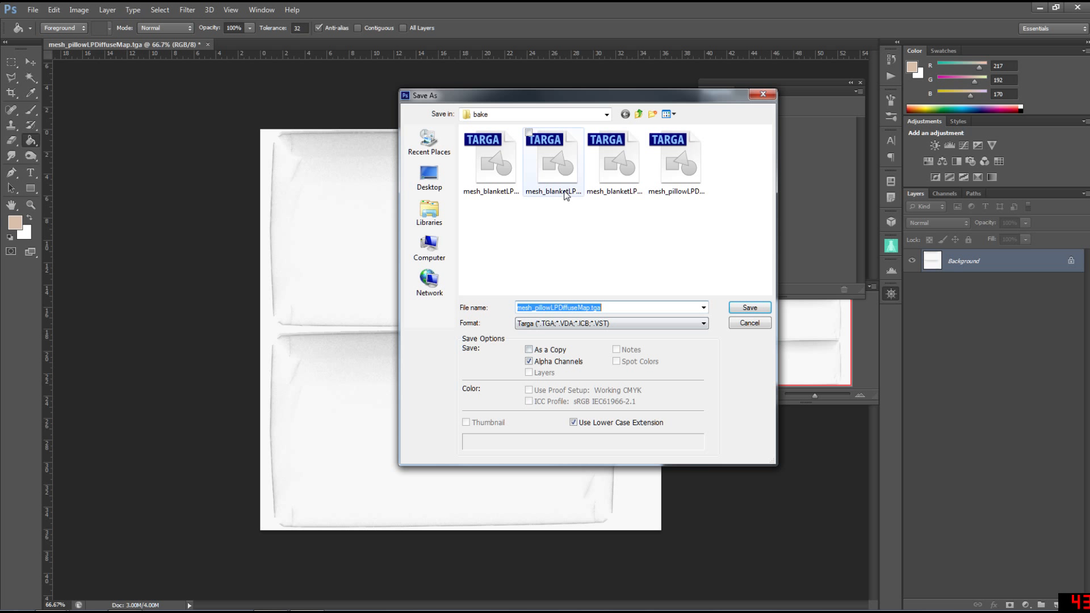
left_click(638, 113)
double_click(511, 222)
left_click(611, 324)
scroll(611, 386, "up", 3)
left_click(568, 334)
left_click(579, 308)
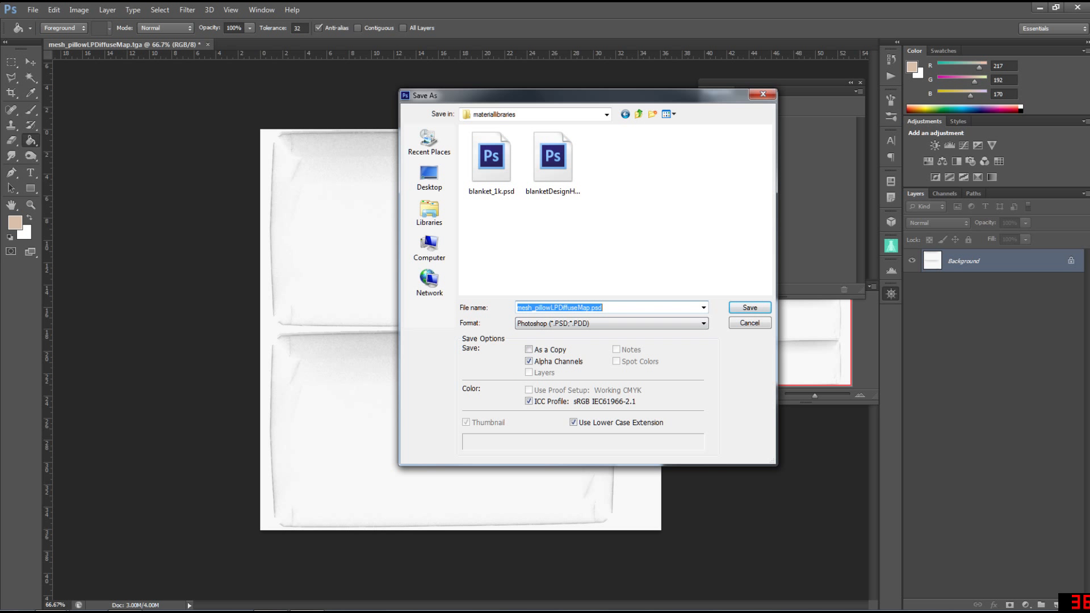
type("pil")
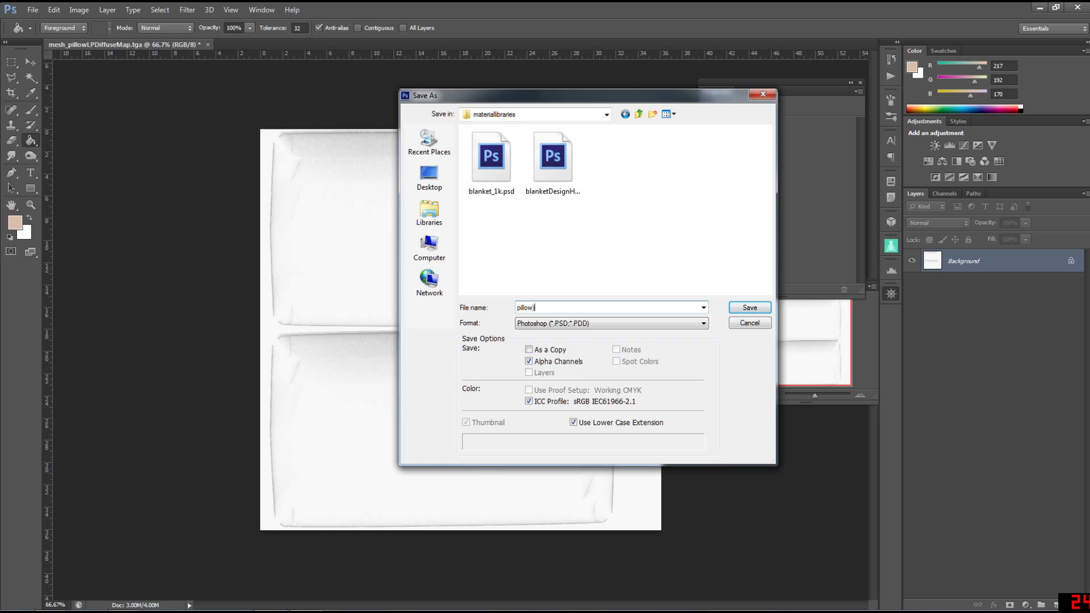
type("low_1k")
key("Return")
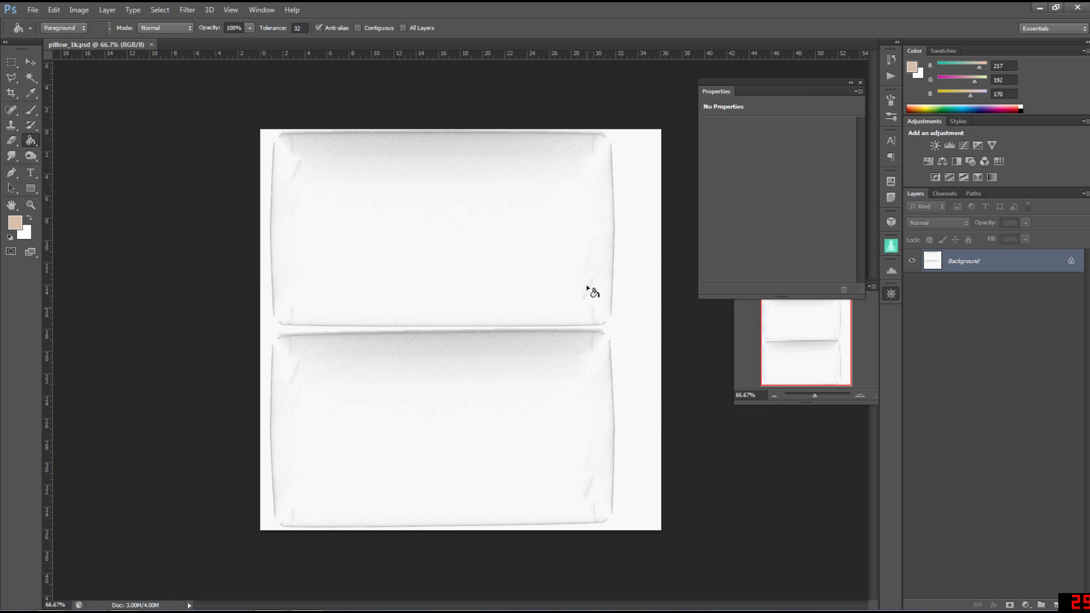
Save a JPEG copy of the pillow map as pillow_1k_dif in the images folder, with quality 12 and progressive format
left_click(33, 9)
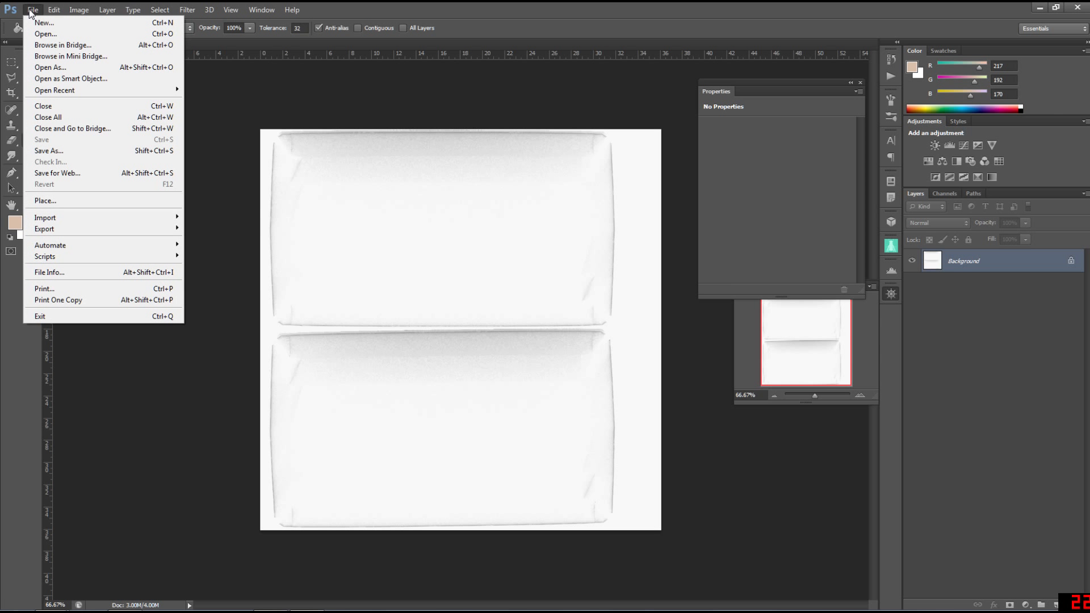
left_click(48, 150)
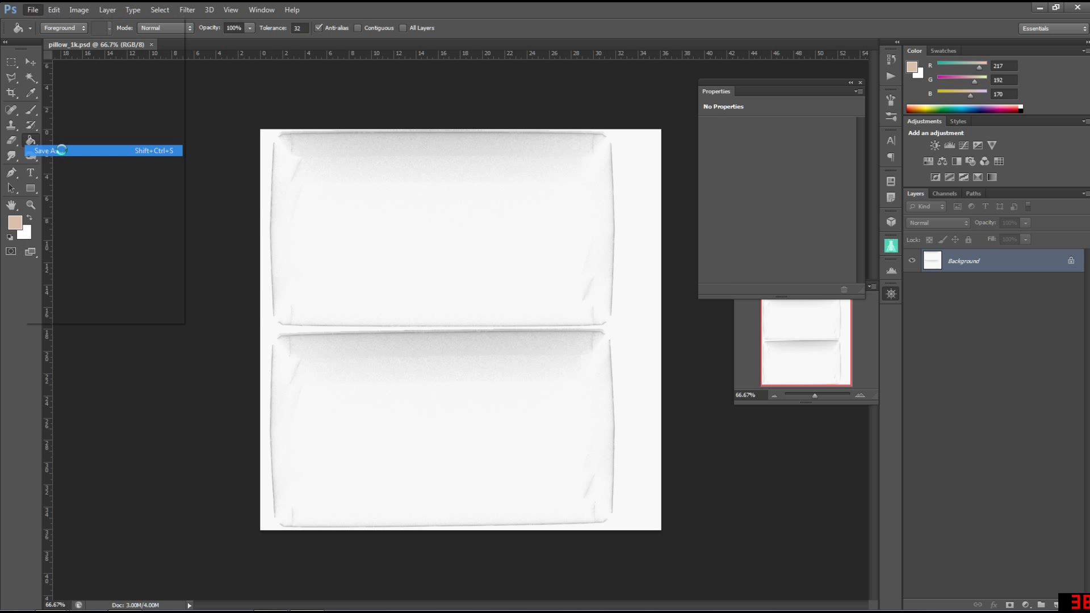
left_click(639, 114)
double_click(487, 279)
double_click(496, 156)
left_click(534, 323)
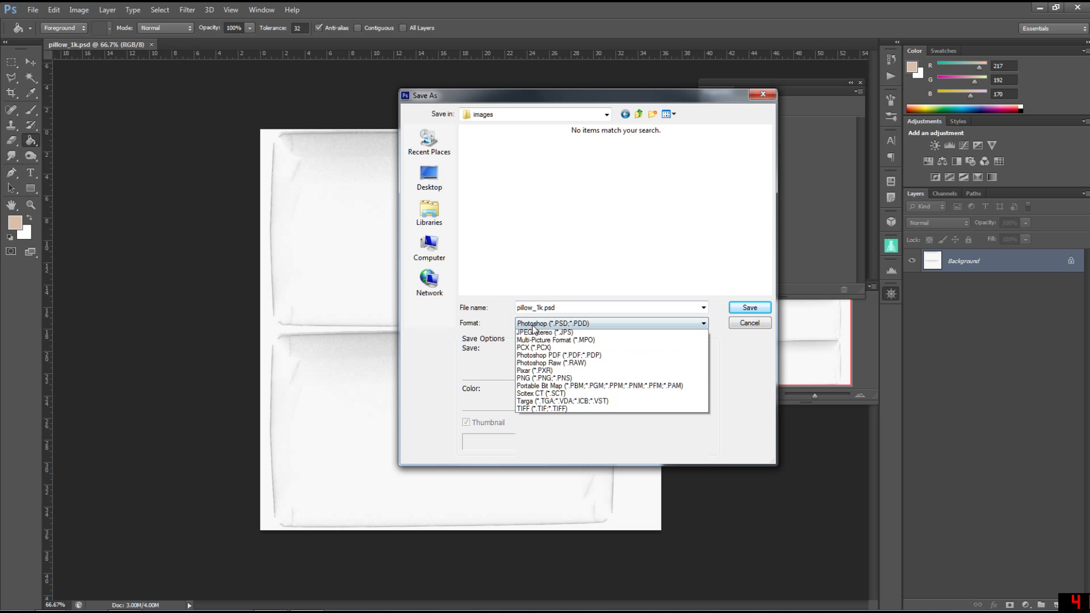
left_click(540, 407)
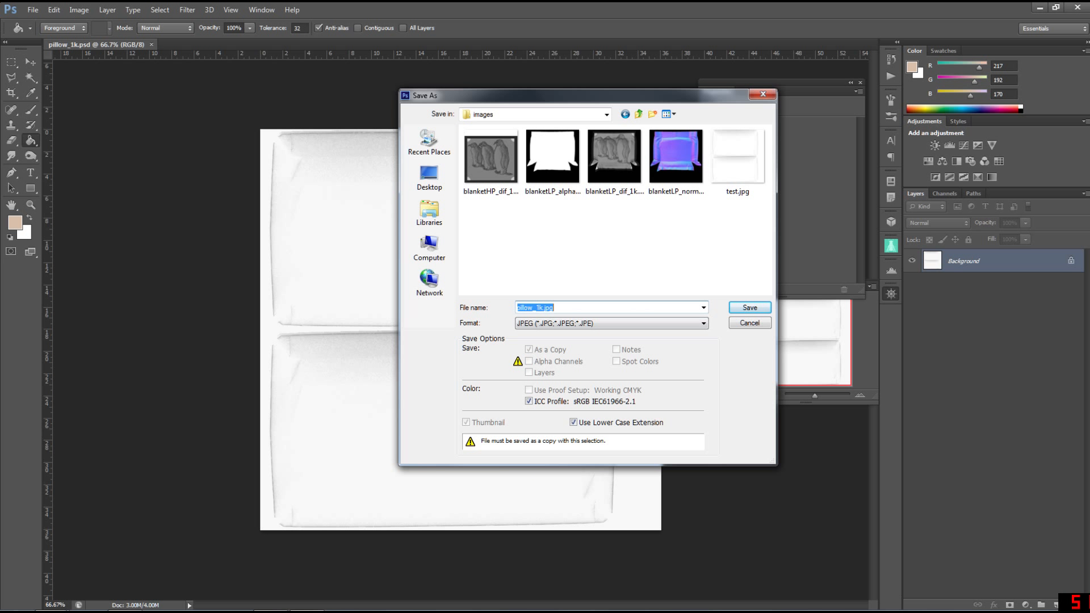
left_click(544, 307)
type("_dif")
key("Return")
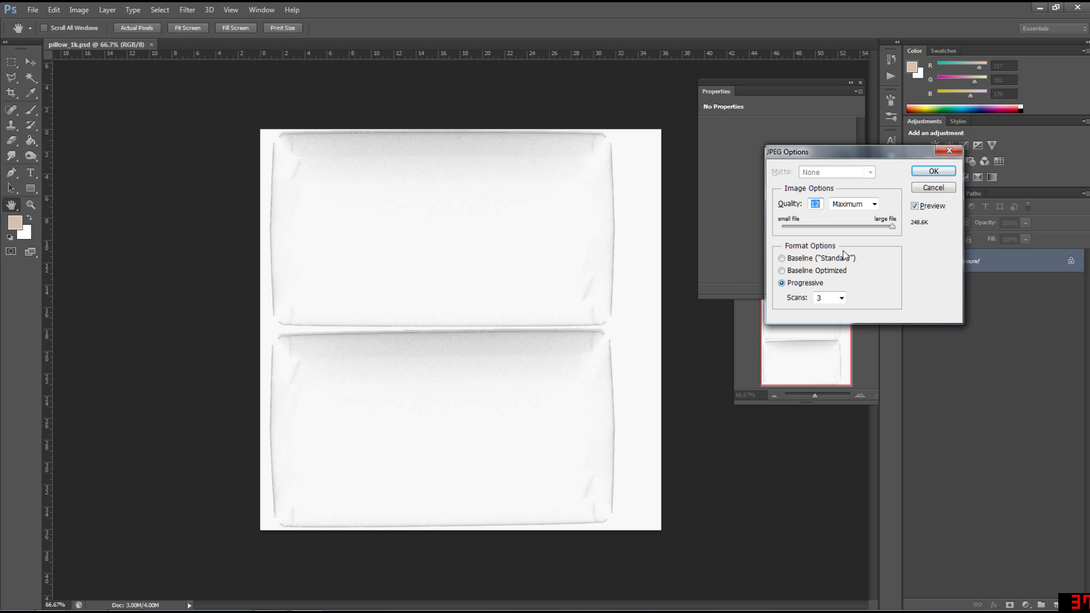
left_click_drag(866, 226, 871, 224)
left_click(933, 171)
Switch to 3ds Max and close the rendered bake image and the Render To Texture dialog
mouse_move(289, 597)
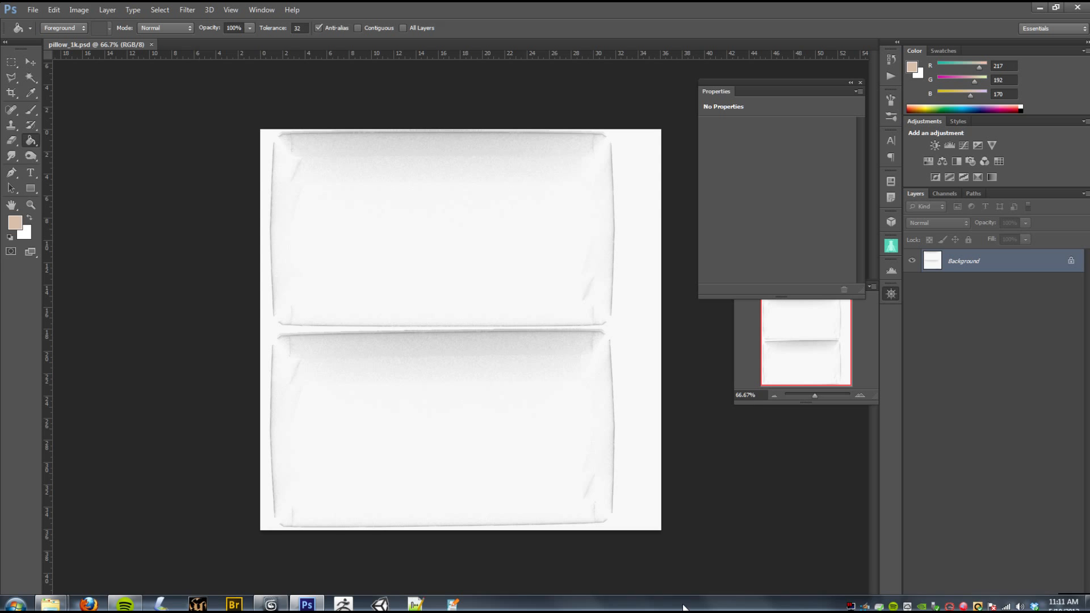
left_click(271, 601)
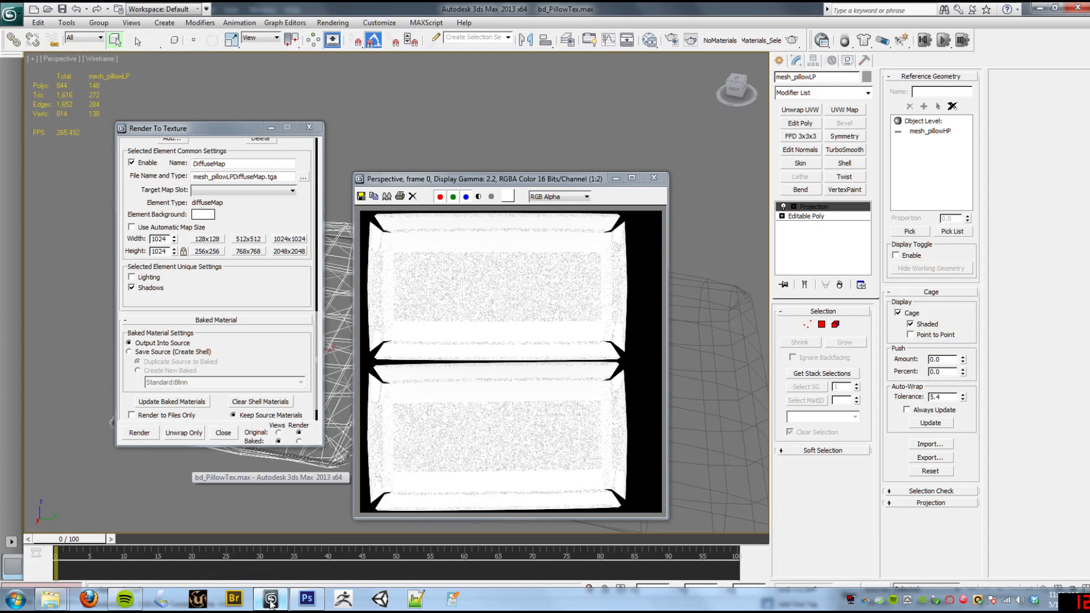
left_click(653, 178)
left_click(311, 131)
Enable Final Gather and turn off the AO material override in the mental ray render setup
left_click(332, 23)
left_click(348, 55)
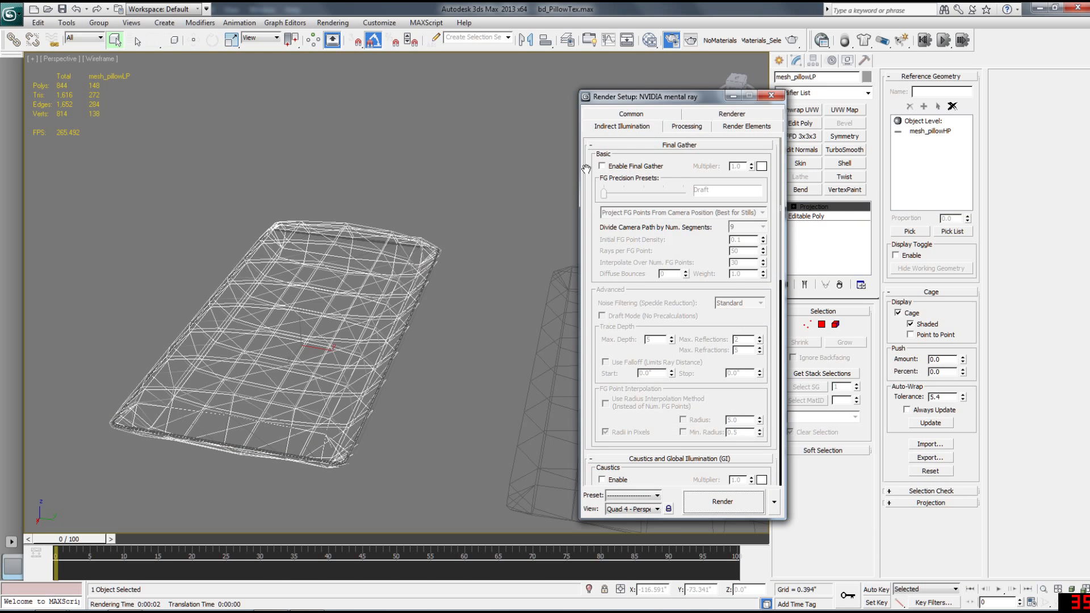
left_click(603, 167)
left_click(670, 126)
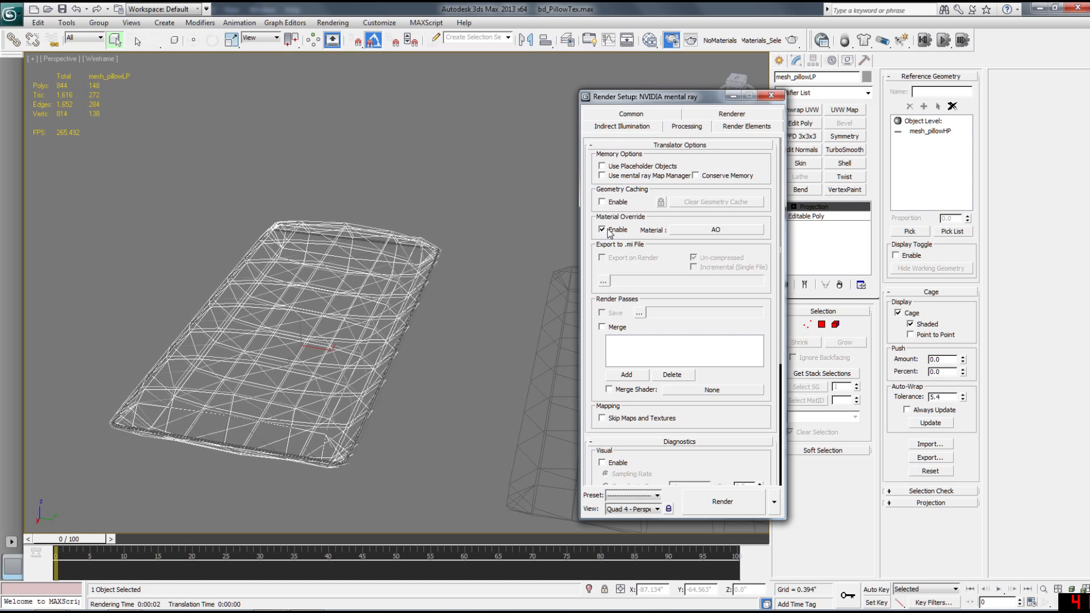
left_click(771, 97)
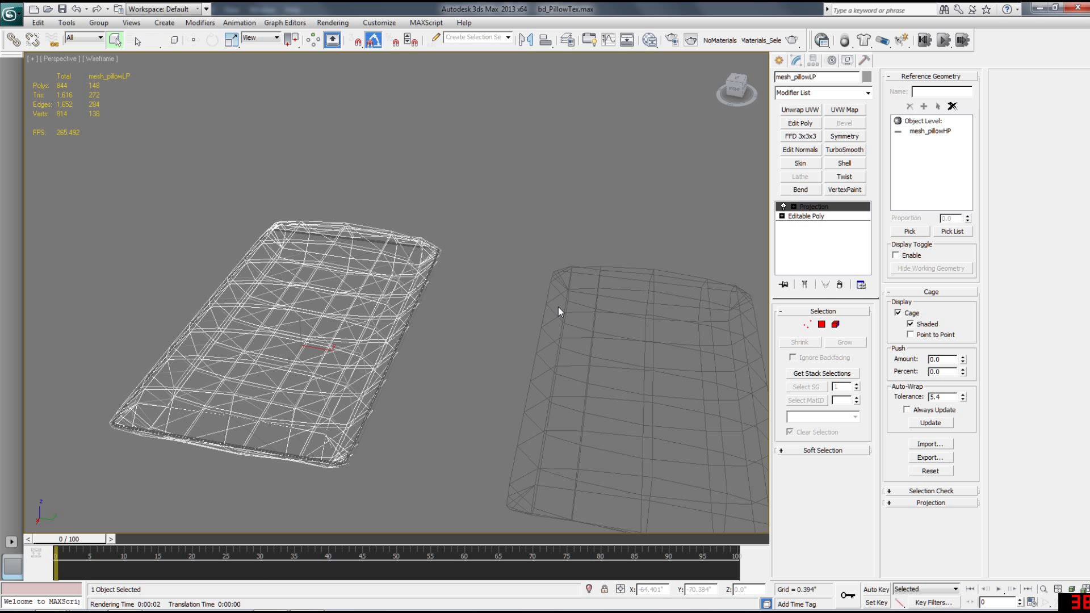
Select the mesh_pillow object and create a new Standard material in the Slate Material Editor
middle_click_drag(371, 274, 394, 290)
left_click_drag(457, 289, 546, 338)
mouse_move(521, 336)
middle_mouse_down()
mouse_move(478, 334)
mouse_move(517, 323)
middle_mouse_up()
key("m")
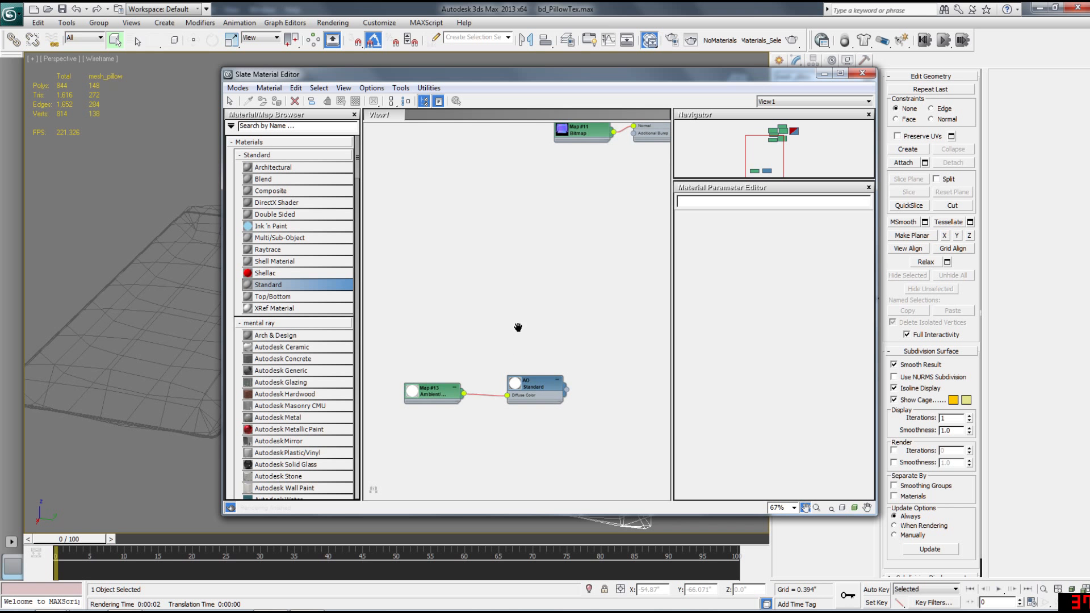
left_click_drag(308, 286, 533, 196)
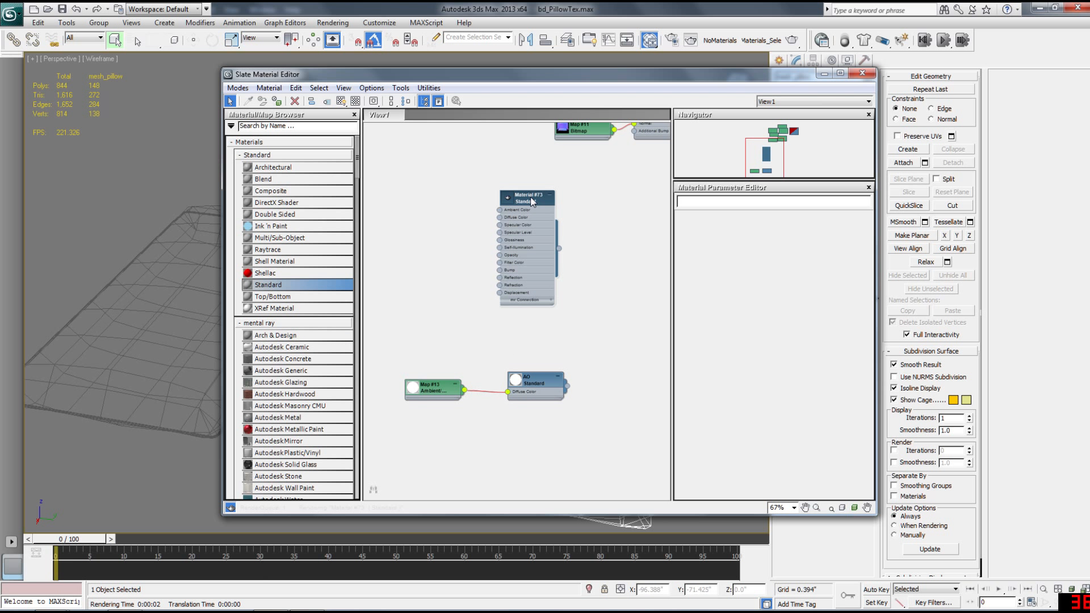
scroll(519, 227, "up", 2)
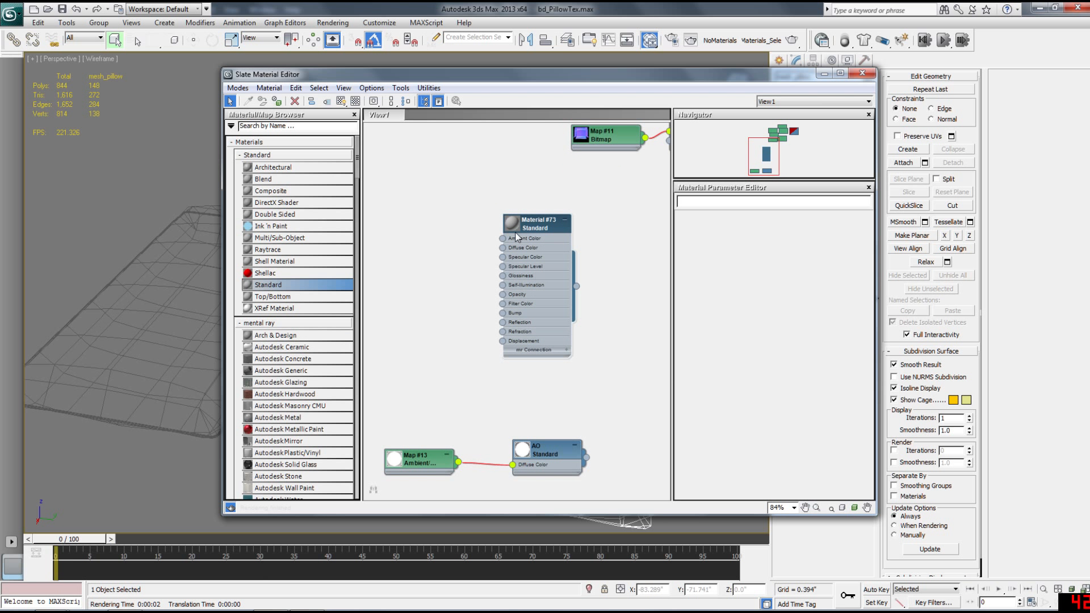
Load pillow_1k_dif.jpg as a bitmap into the new material's Diffuse Color and tidy the node layout
left_click_drag(503, 247, 442, 272)
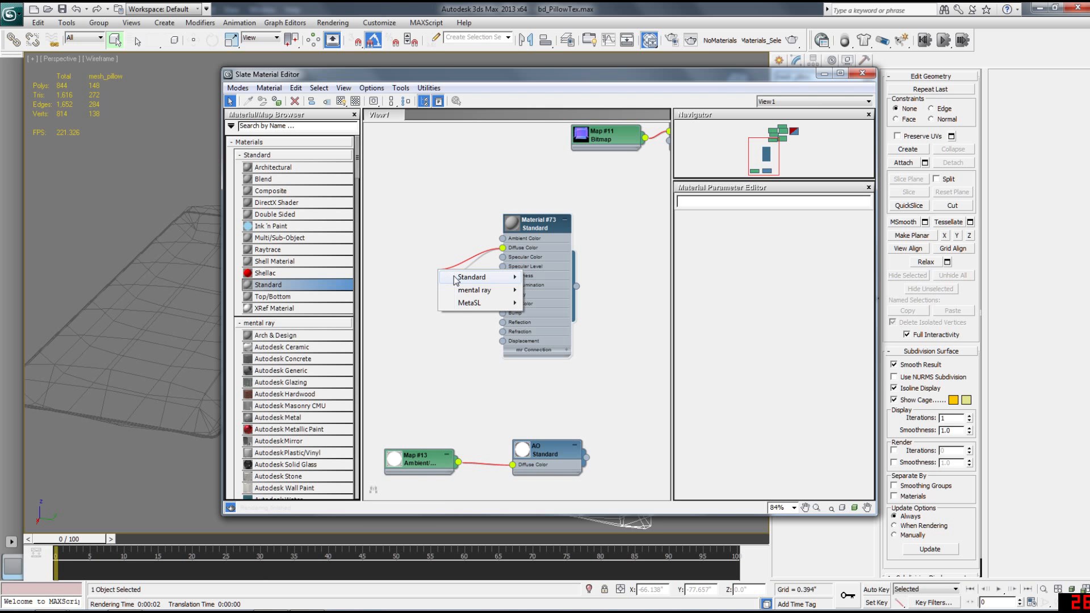
mouse_move(457, 278)
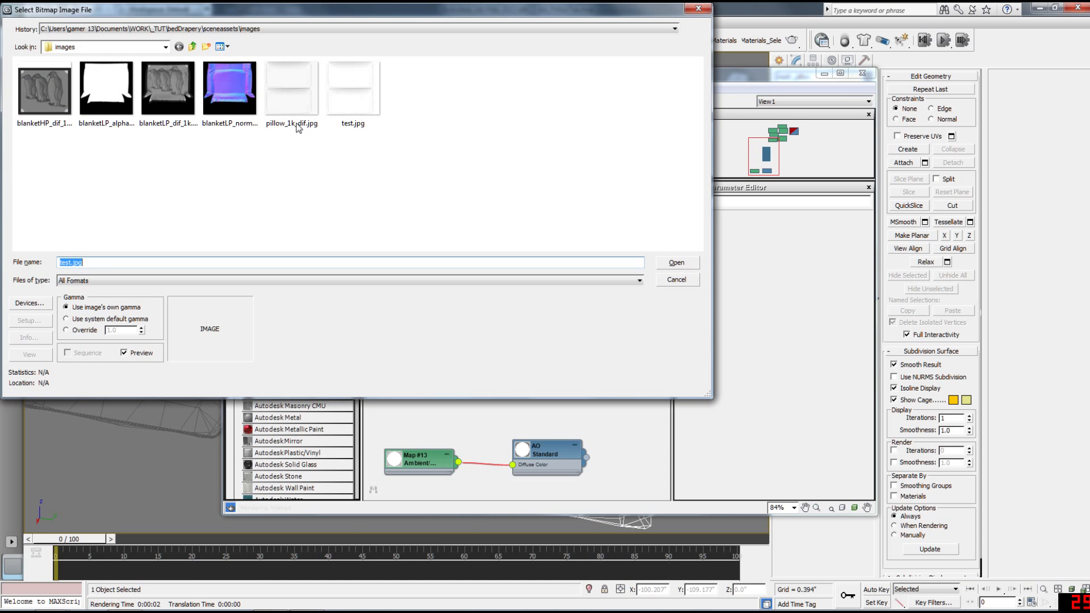
left_click(298, 127)
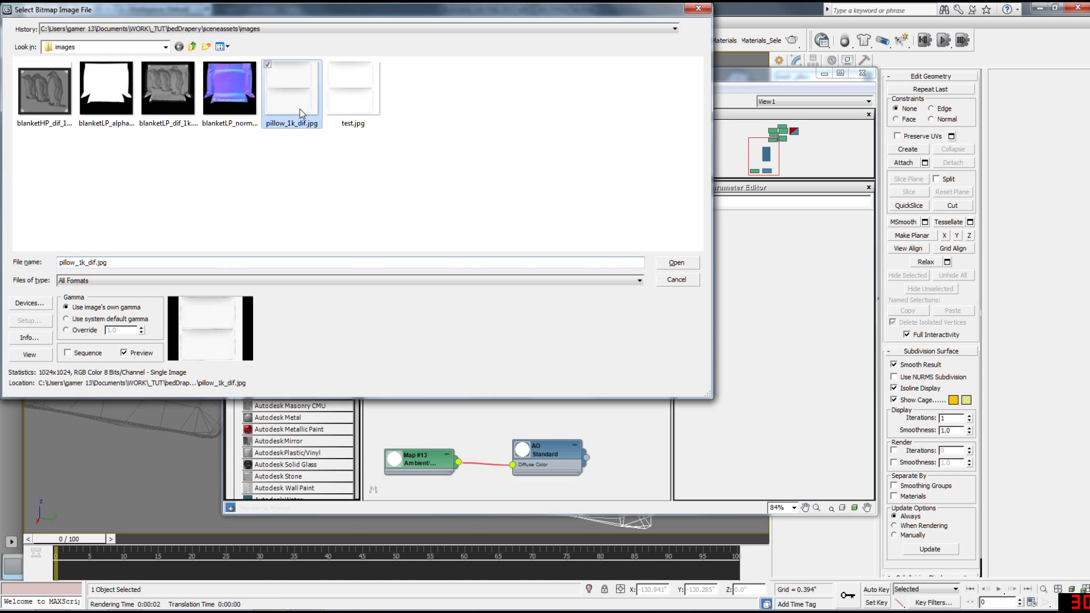
left_click(676, 262)
left_click_drag(535, 227, 544, 237)
key("c")
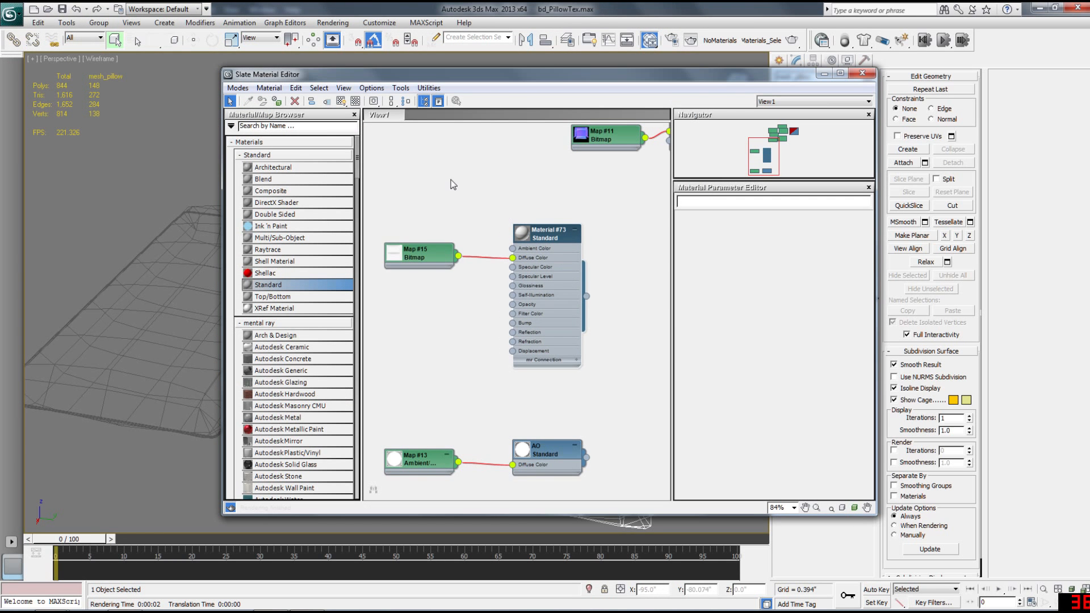
Assign the new material to mesh_pillow and show its standard map in the viewport
left_click_drag(351, 79, 417, 327)
left_click_drag(652, 331, 580, 125)
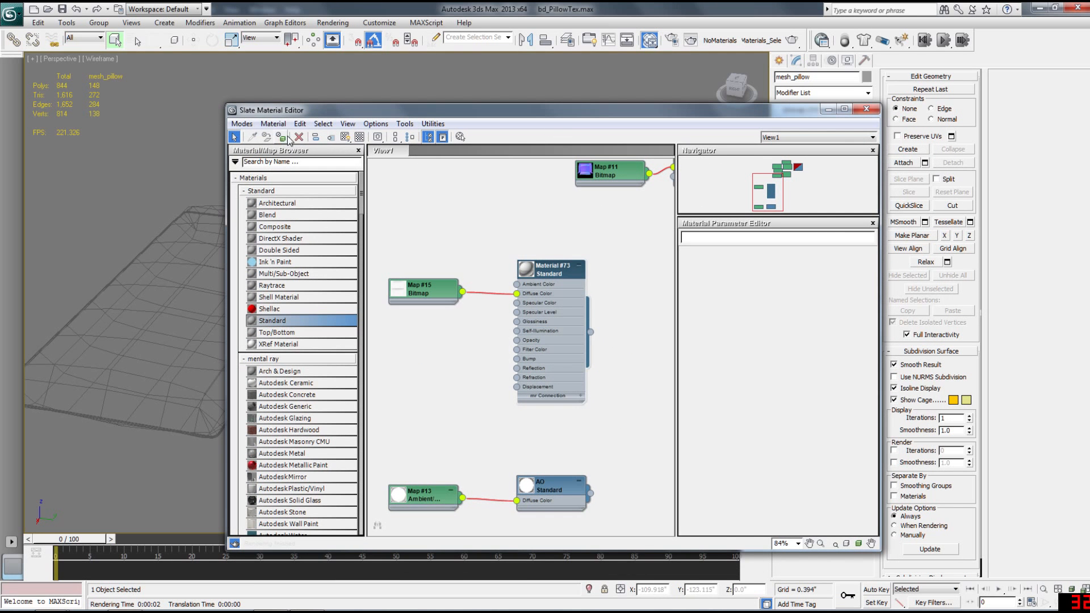
right_click(549, 271)
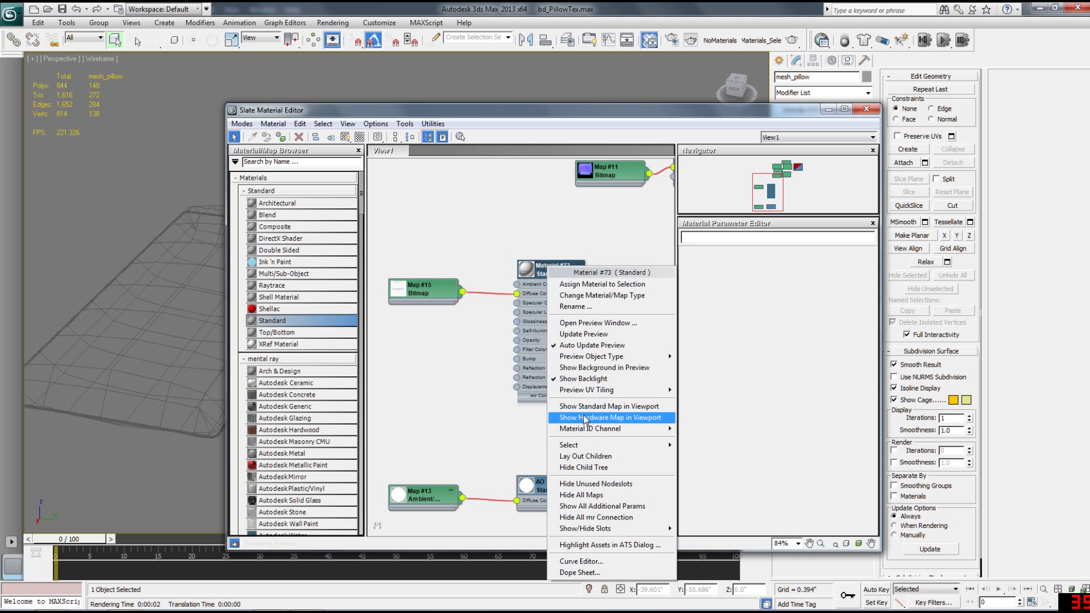
left_click(588, 408)
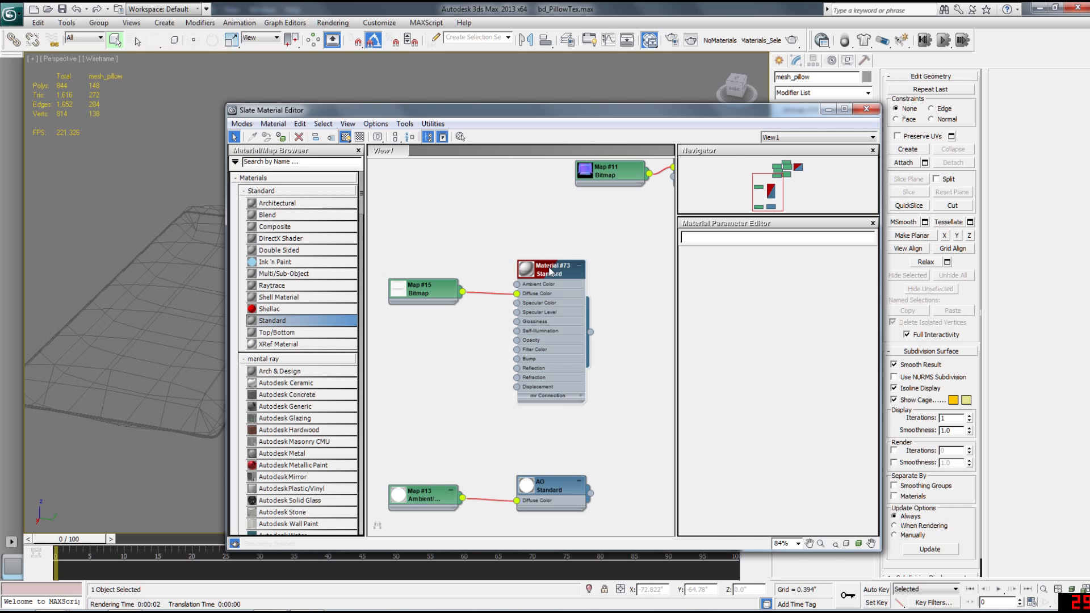
Rename the new material mat_pillow and close the material editor
double_click(550, 271)
type("mat")
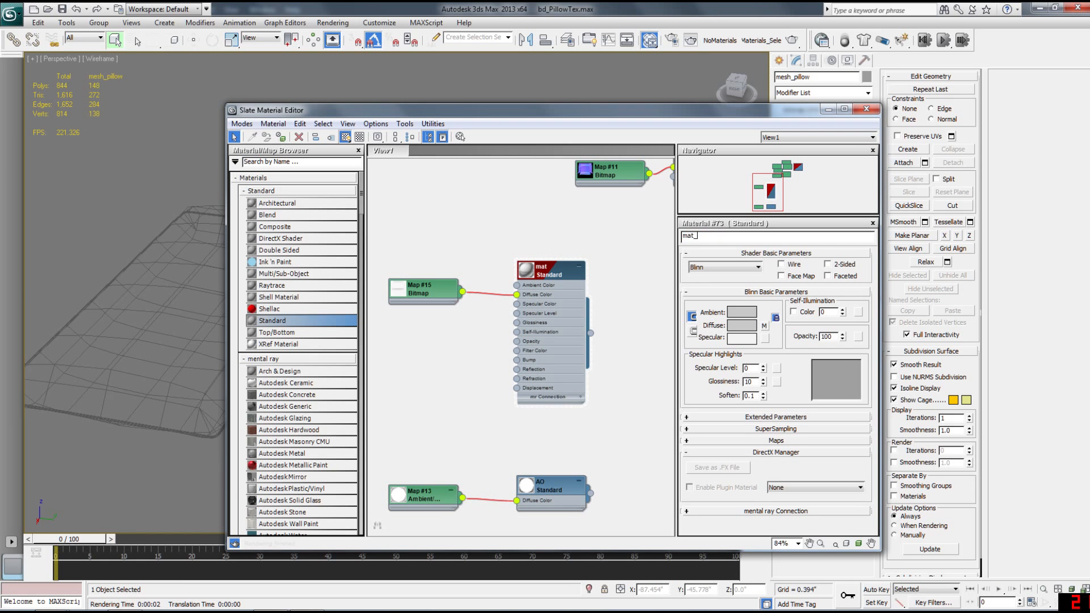
type("_pillow")
key("Return")
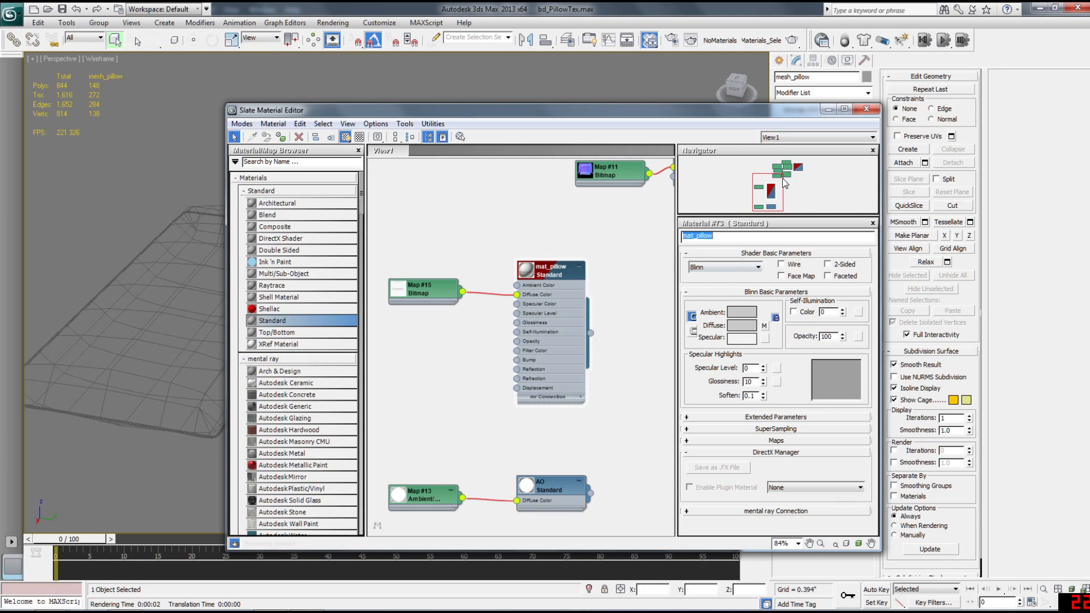
left_click(867, 108)
Show the pillow shaded, select all its polygons and Auto Smooth them with a threshold of 45
mouse_move(530, 275)
middle_mouse_down("alt")
mouse_move(497, 233)
mouse_move(549, 261)
middle_mouse_up("alt")
key("F3")
key("F3")
key("4")
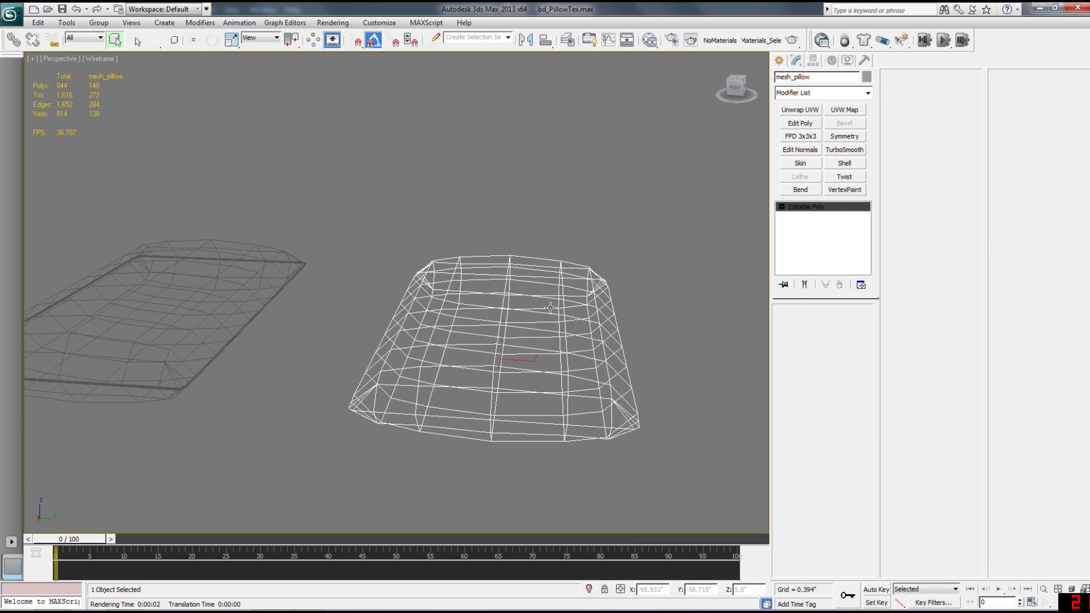
key("ctrl+a")
key("F3")
middle_click_drag(621, 361, 614, 352, "alt")
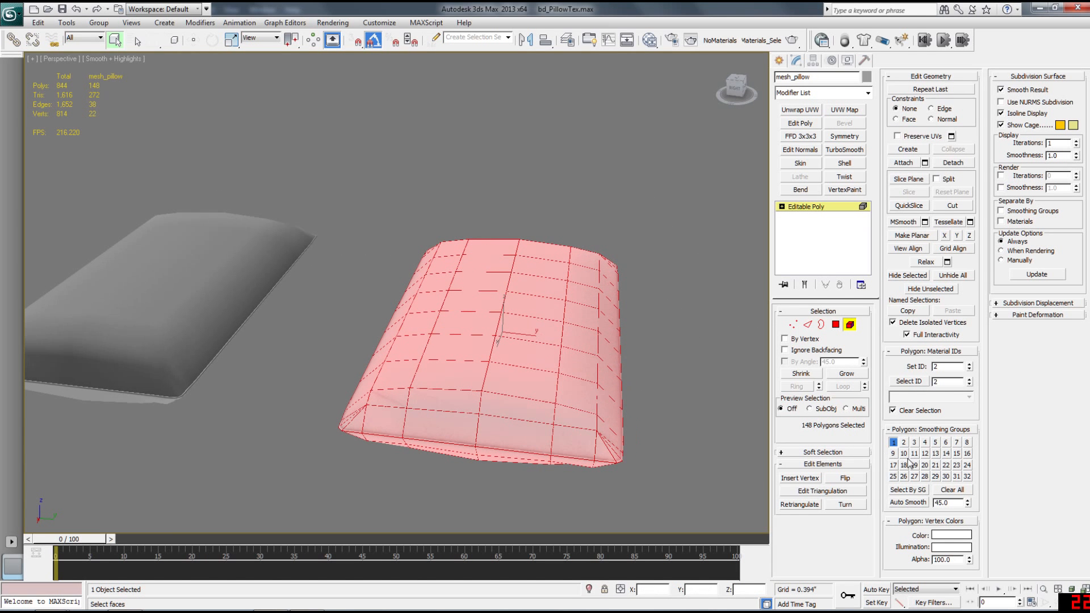
left_click(911, 505)
Inspect the shading of the textured pillow up close, check the smoothing group of its element and leave element editing
middle_click_drag(624, 380, 614, 370, "alt")
left_click(617, 413)
scroll(574, 399, "up", 4)
mouse_move(617, 415)
middle_mouse_down()
mouse_move(567, 384)
mouse_move(635, 390)
mouse_move(536, 338)
mouse_move(574, 341)
mouse_move(539, 381)
mouse_move(533, 351)
middle_mouse_up()
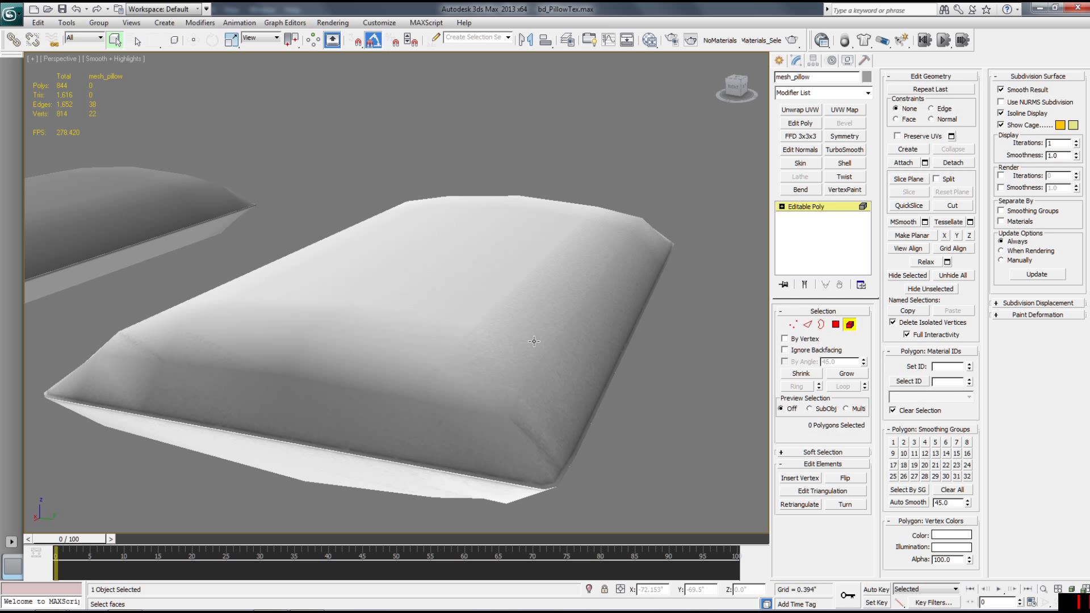
left_click(554, 338)
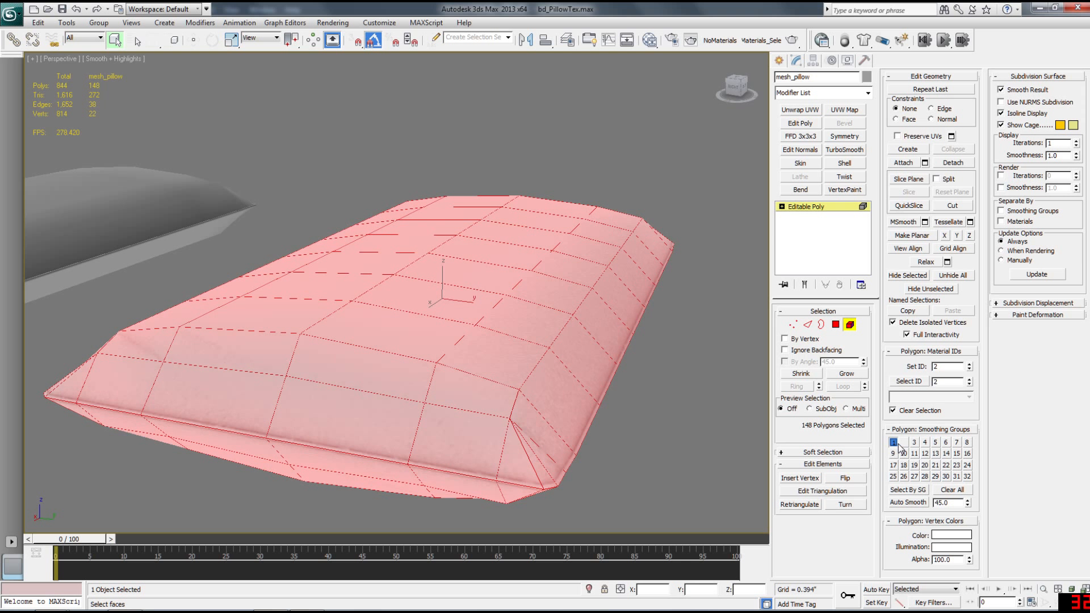
left_click(810, 208)
Render the perspective view to check the textured pillow and close the rendered image
mouse_move(579, 289)
middle_mouse_down("alt")
mouse_move(646, 309)
mouse_move(580, 312)
mouse_move(480, 278)
mouse_move(516, 318)
mouse_move(581, 314)
mouse_move(571, 309)
middle_mouse_up("alt")
key("shift+q")
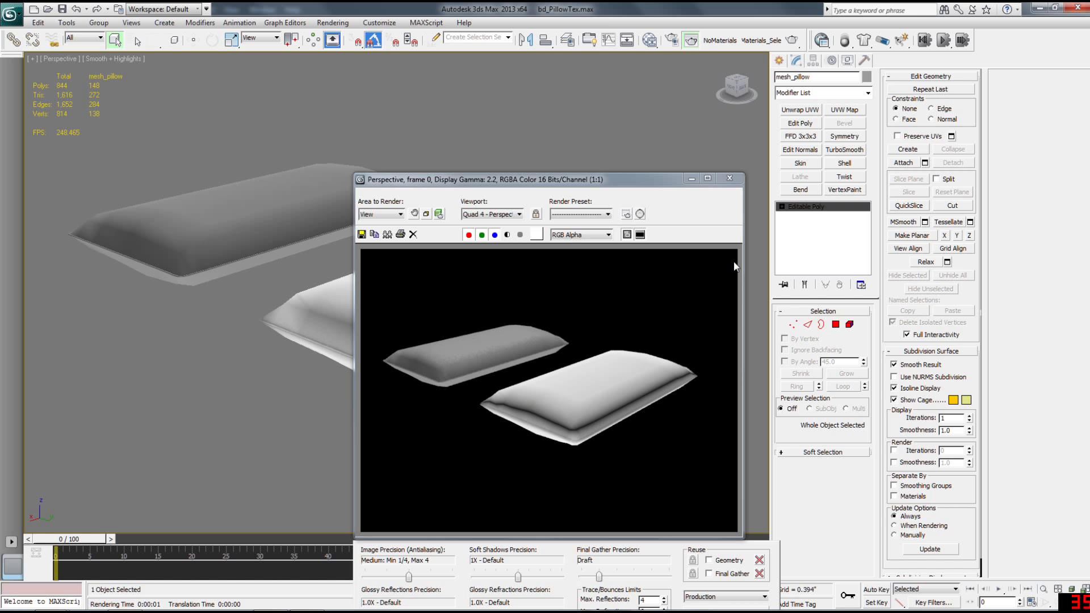
left_click(735, 179)
Select the mesh_pillowLP object that carries the Projection modifier, in wireframe display
scroll(571, 306, "up", 5)
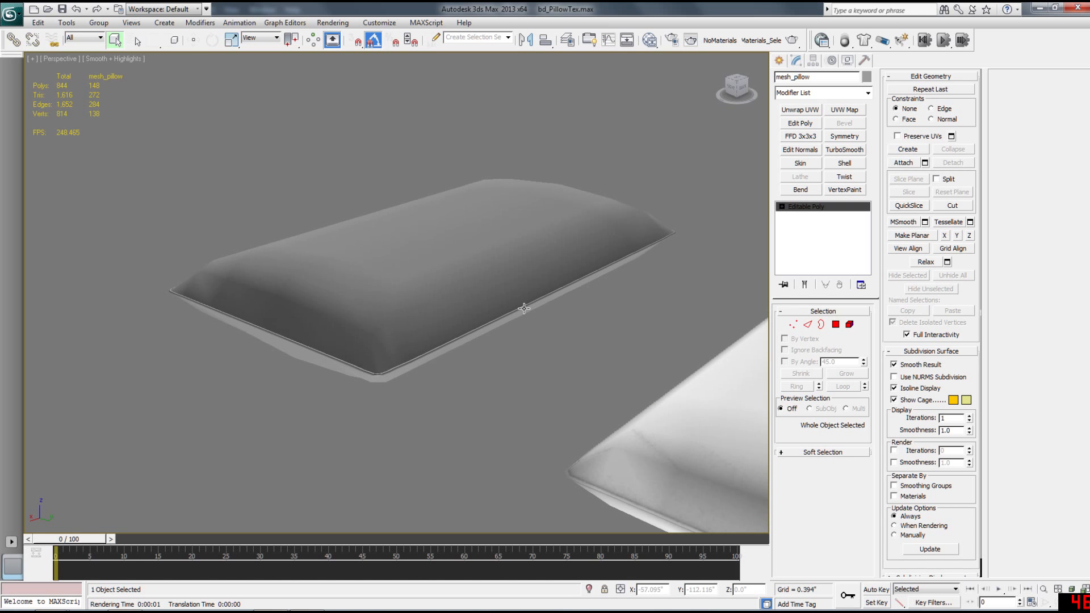
key("F3")
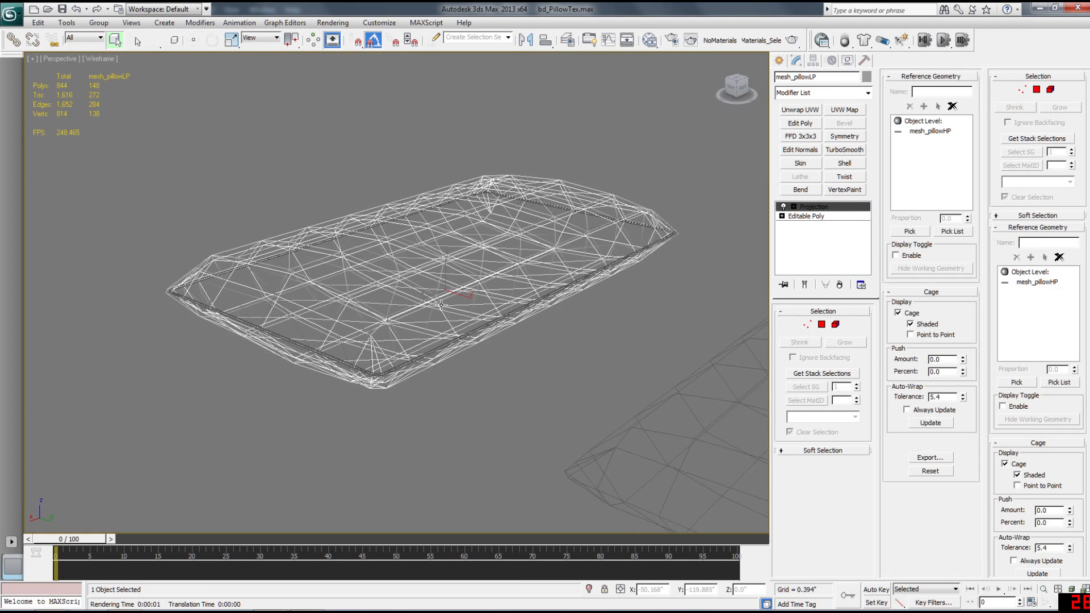
middle_click_drag(441, 305, 397, 262, "alt")
left_click(340, 25)
left_click(336, 25)
key("m")
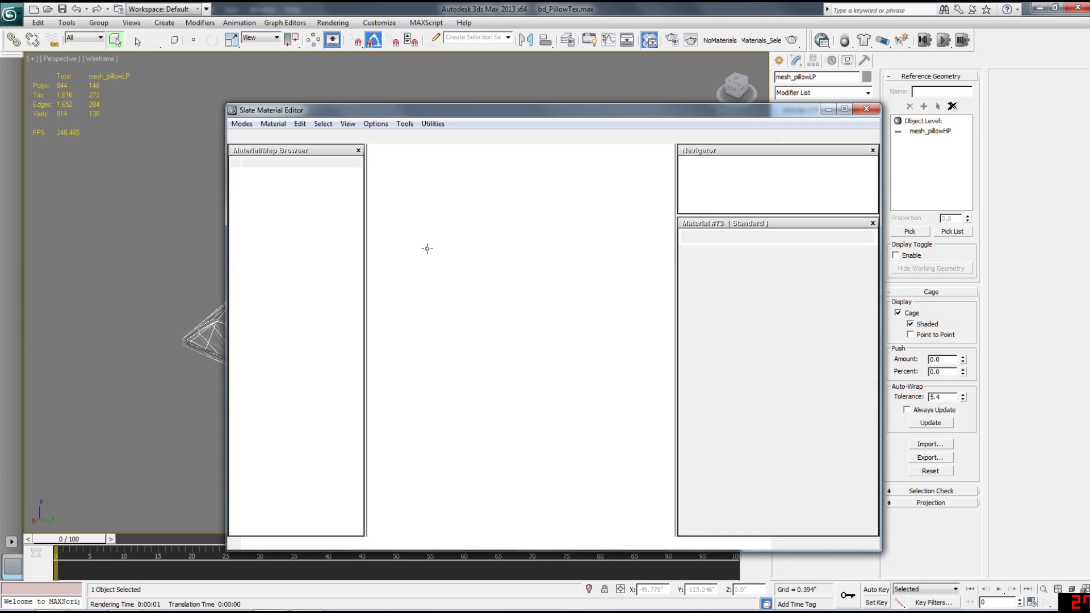
left_click(869, 109)
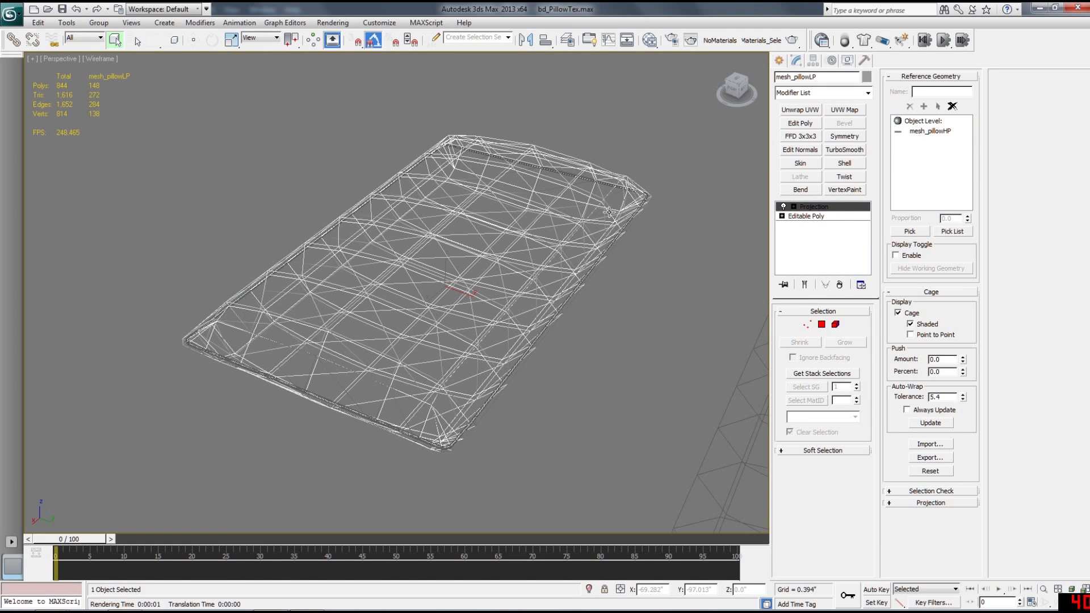
Open the Render To Texture settings for mesh_pillowLP
key("0")
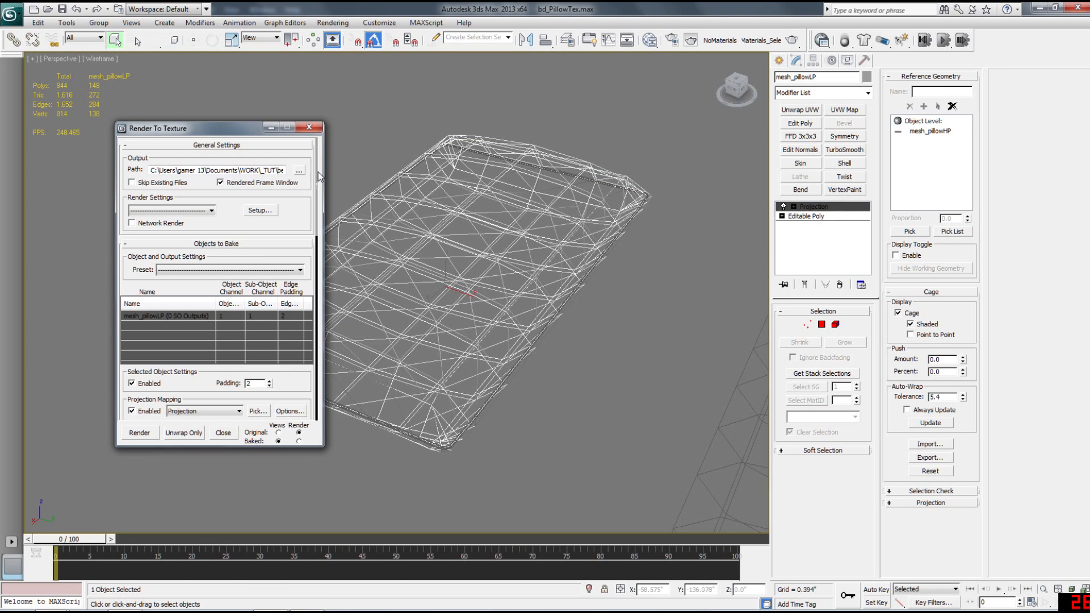
Add a NormalsMap output element for the low-poly pillow's texture bake and set its size to 1024x1024
left_click_drag(319, 189, 317, 266)
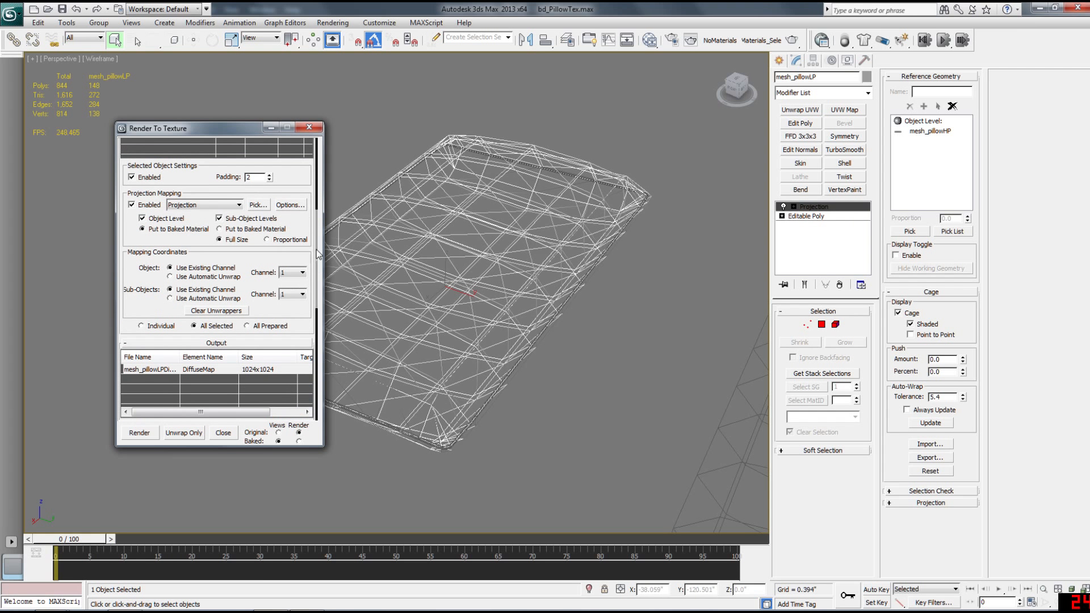
scroll(301, 263, "down", 5)
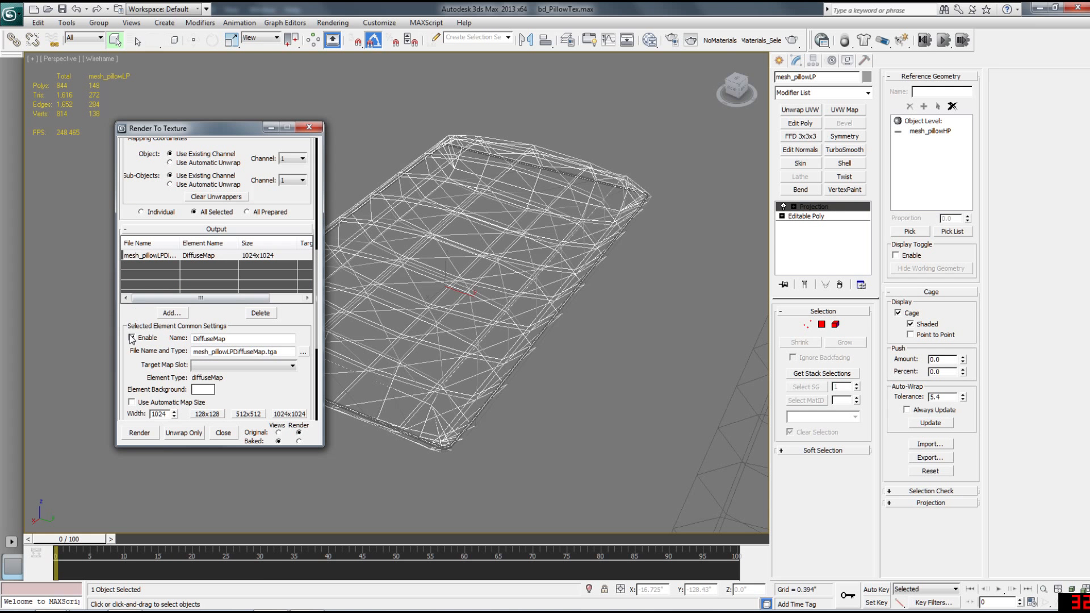
left_click(171, 312)
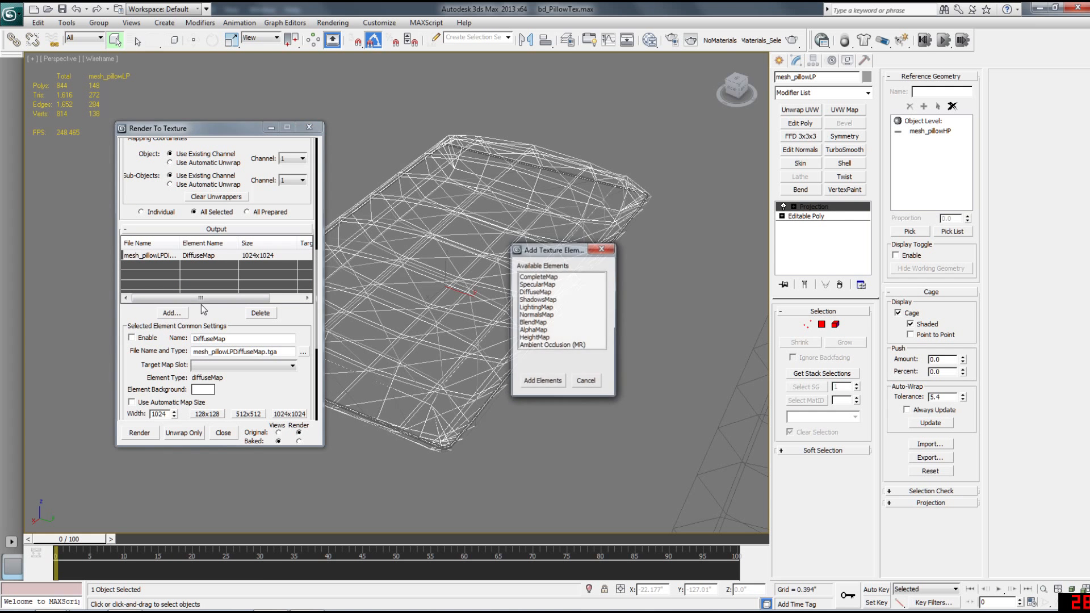
left_click(542, 309)
left_click(544, 316)
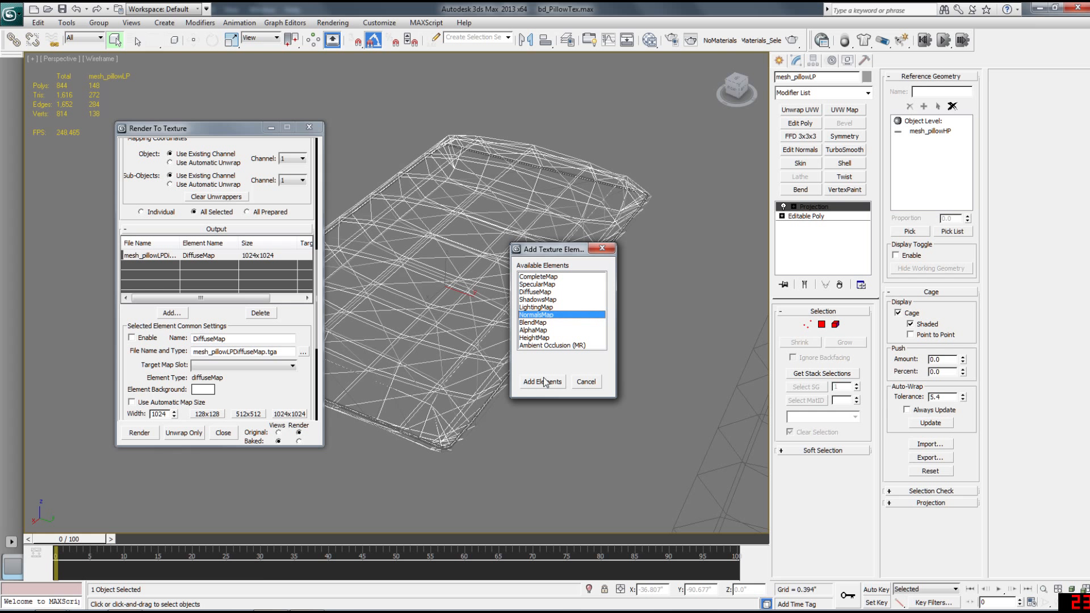
left_click(546, 382)
left_click(290, 414)
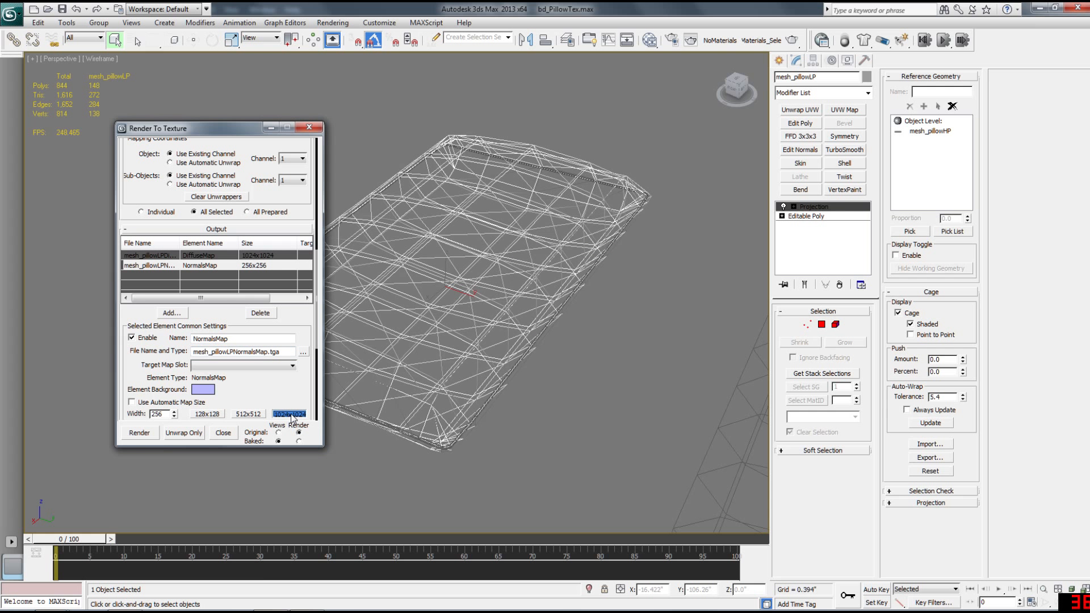
Render the pillow's normal map to texture with the current render settings
scroll(317, 267, "down", 3)
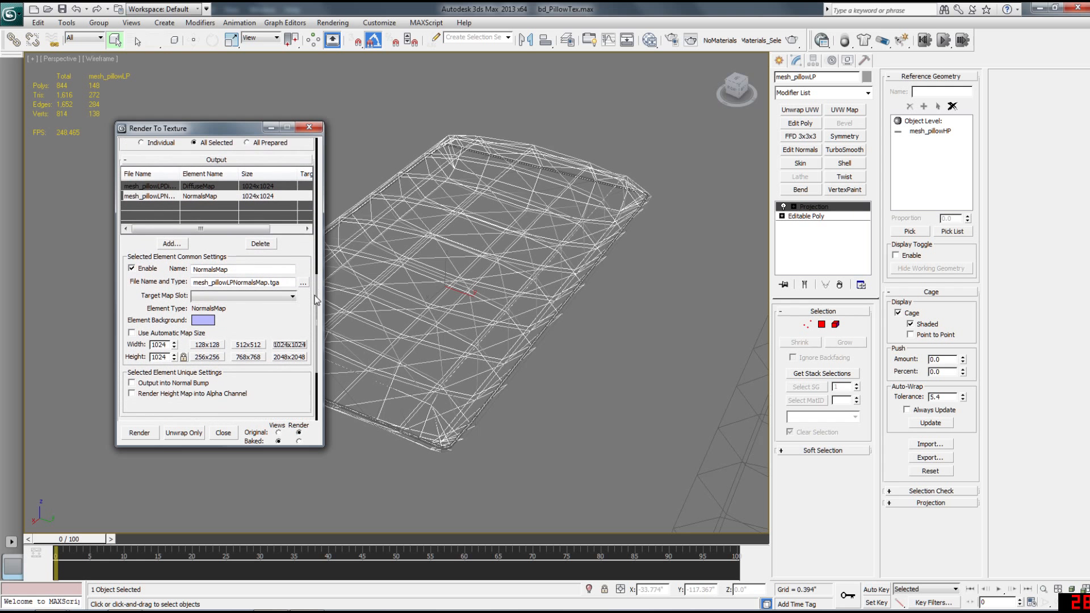
scroll(316, 341, "down", 2)
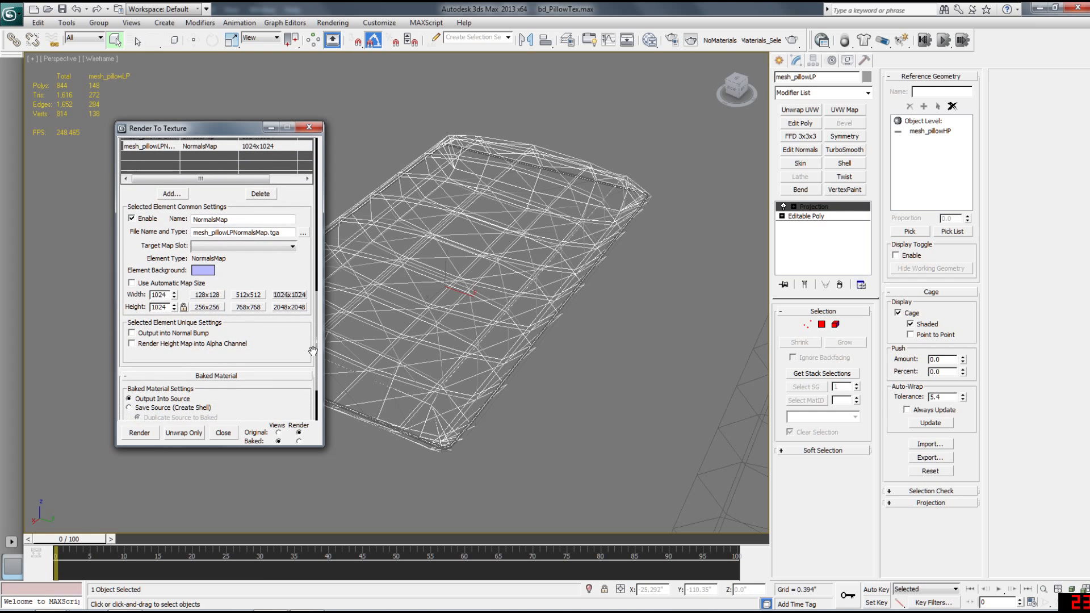
left_click(139, 432)
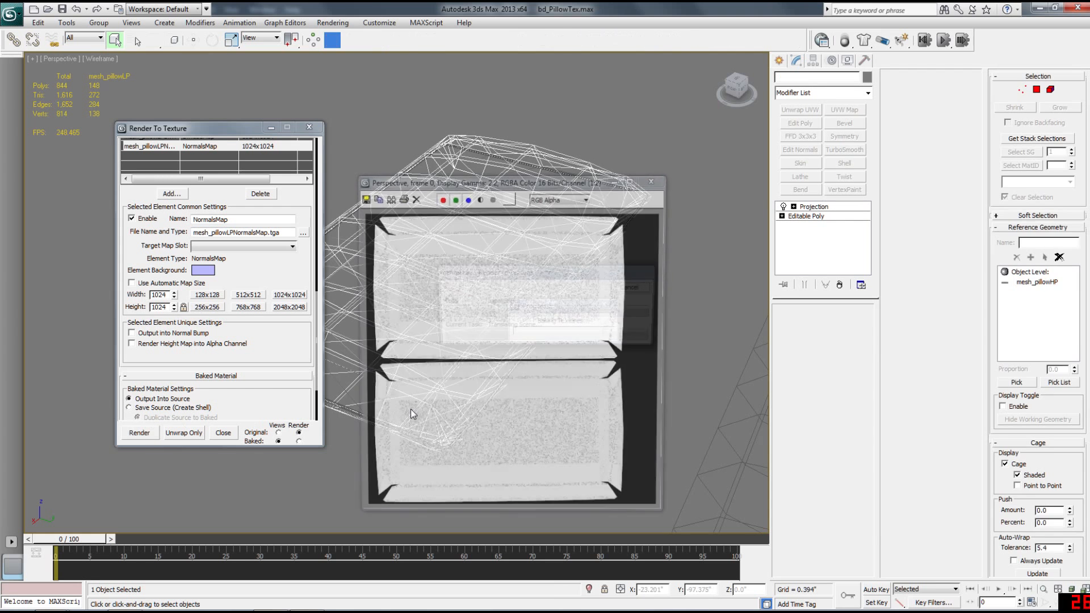
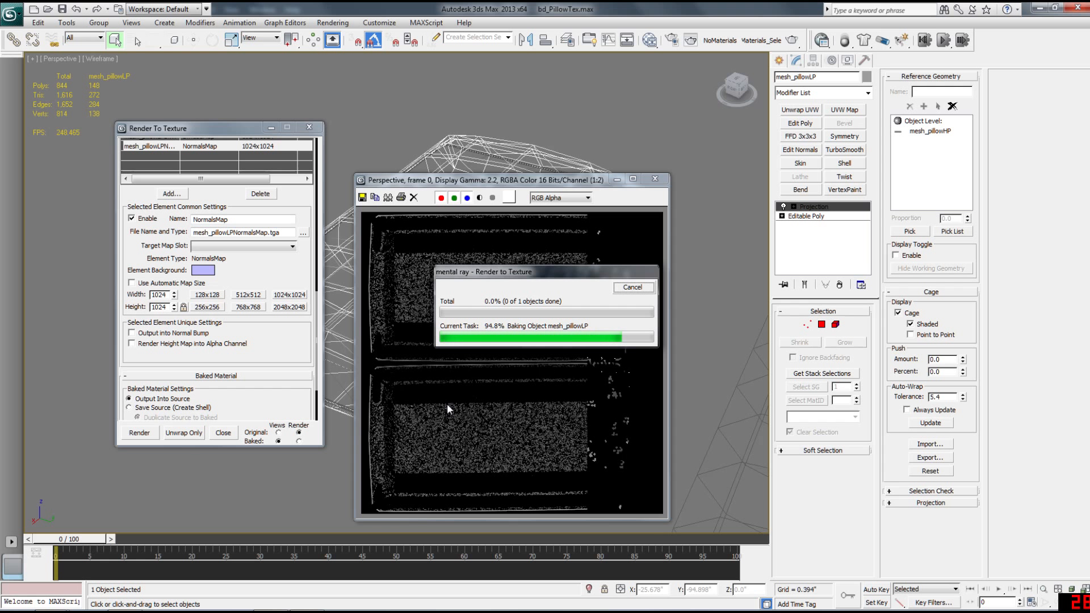
Switch to Photoshop, open mesh_pillowLPNormalsMap.tga from the bake folder to inspect the bake, and close it
key("alt+Tab")
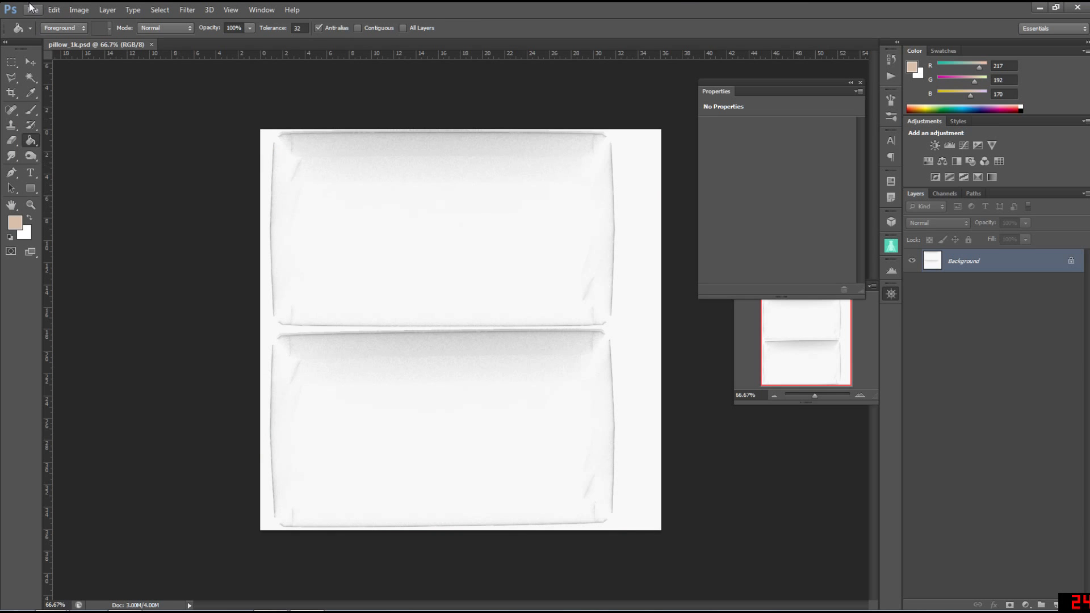
left_click(33, 10)
left_click(41, 33)
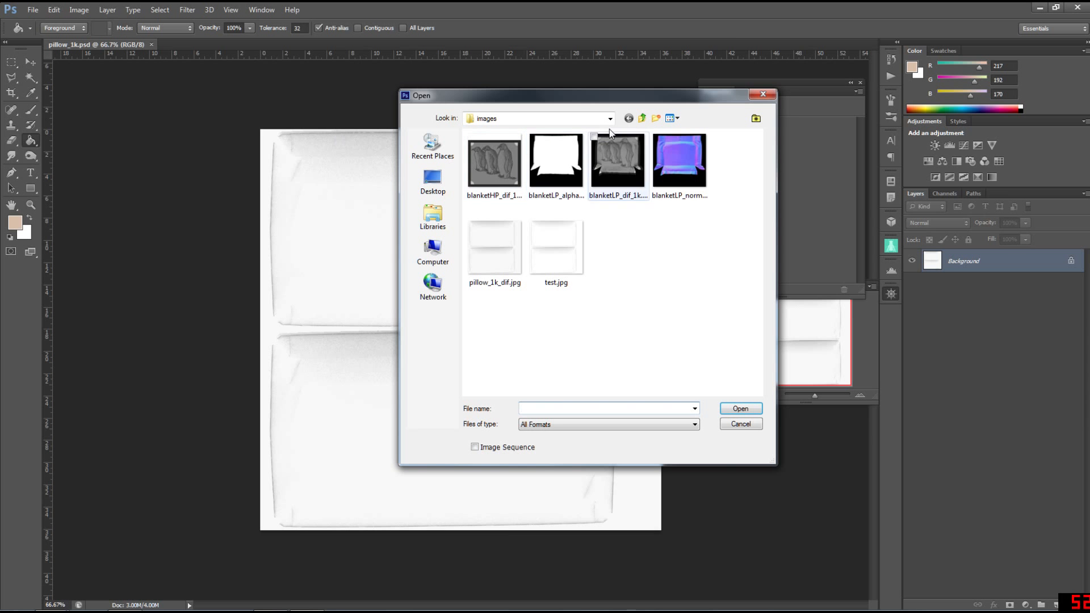
left_click(643, 118)
left_click(643, 118)
double_click(500, 170)
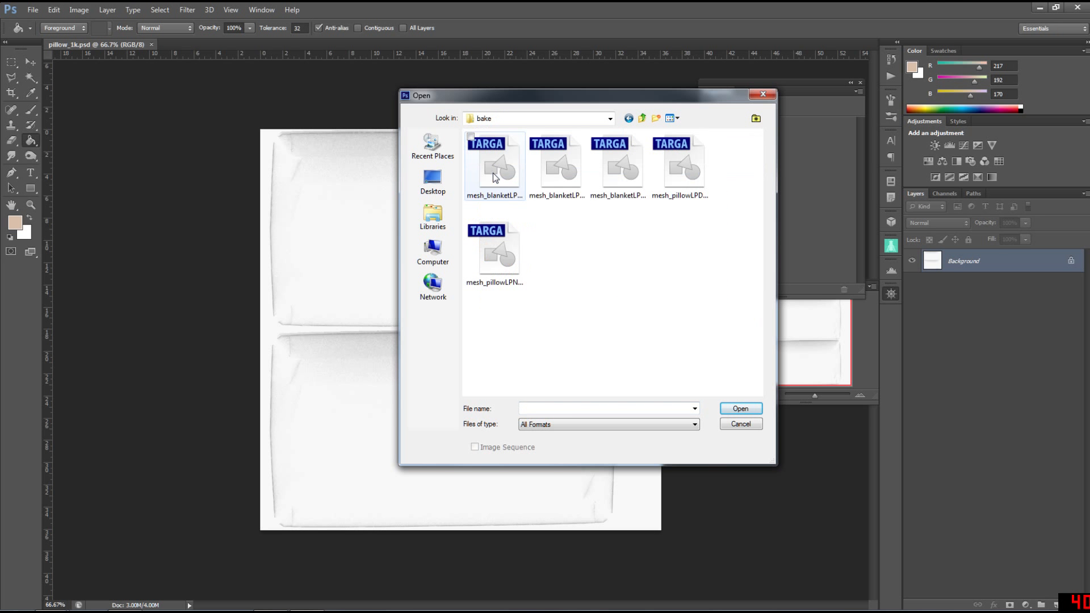
left_click(509, 259)
left_click(741, 409)
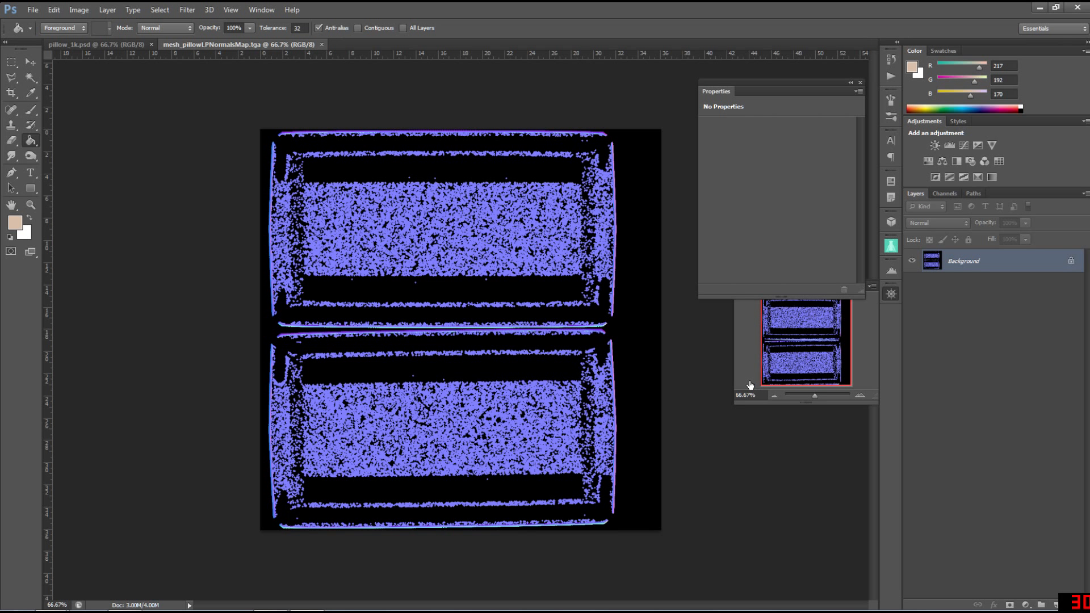
left_click(322, 44)
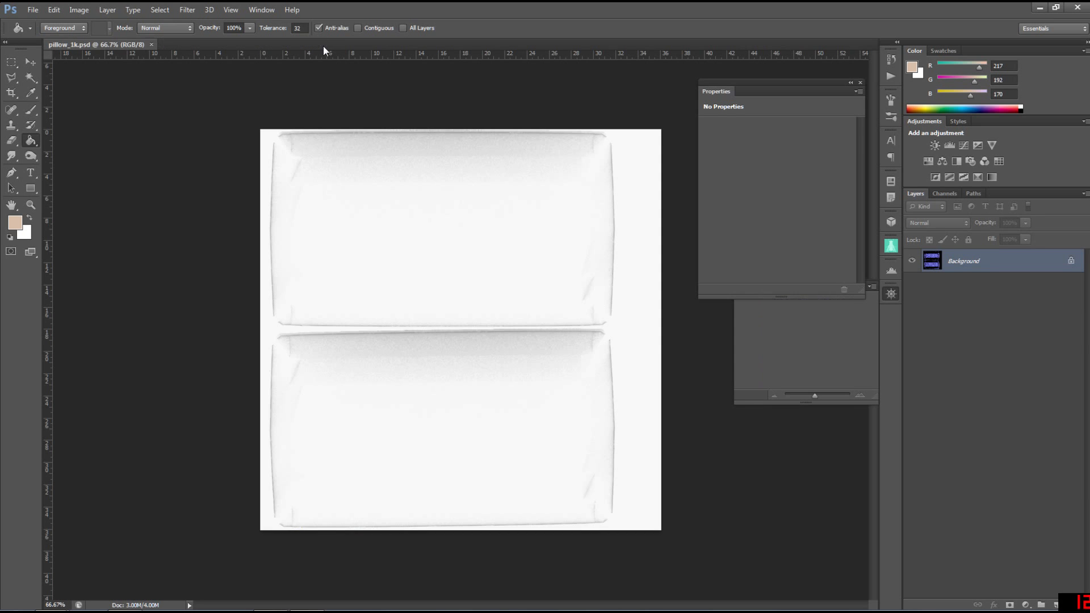
Return to 3ds Max and set the mental ray samples per pixel to minimum 1 and maximum 16
key("alt+Tab")
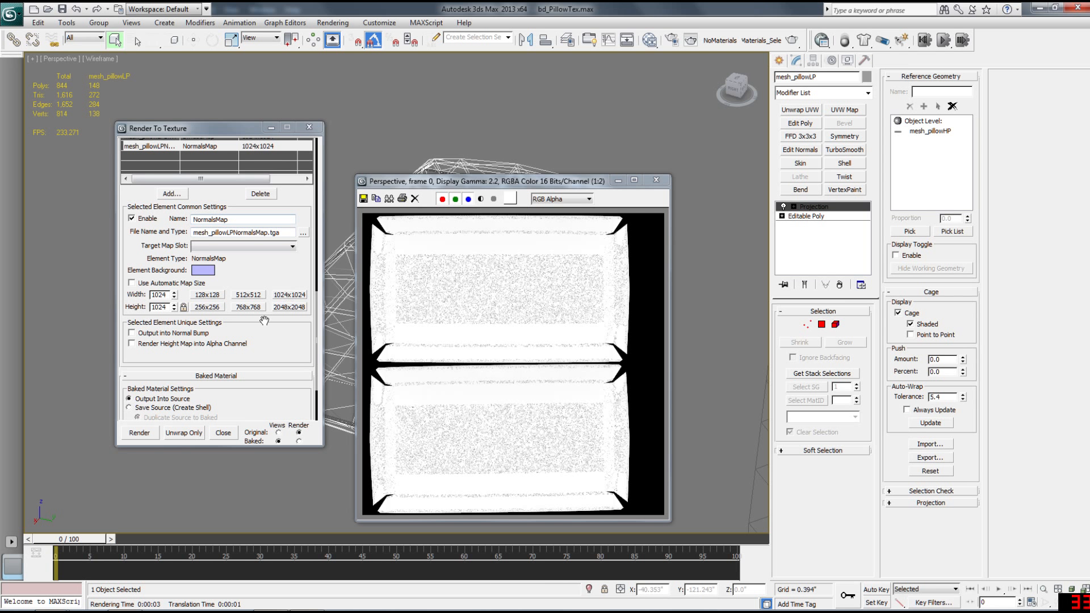
left_click(332, 23)
left_click(358, 51)
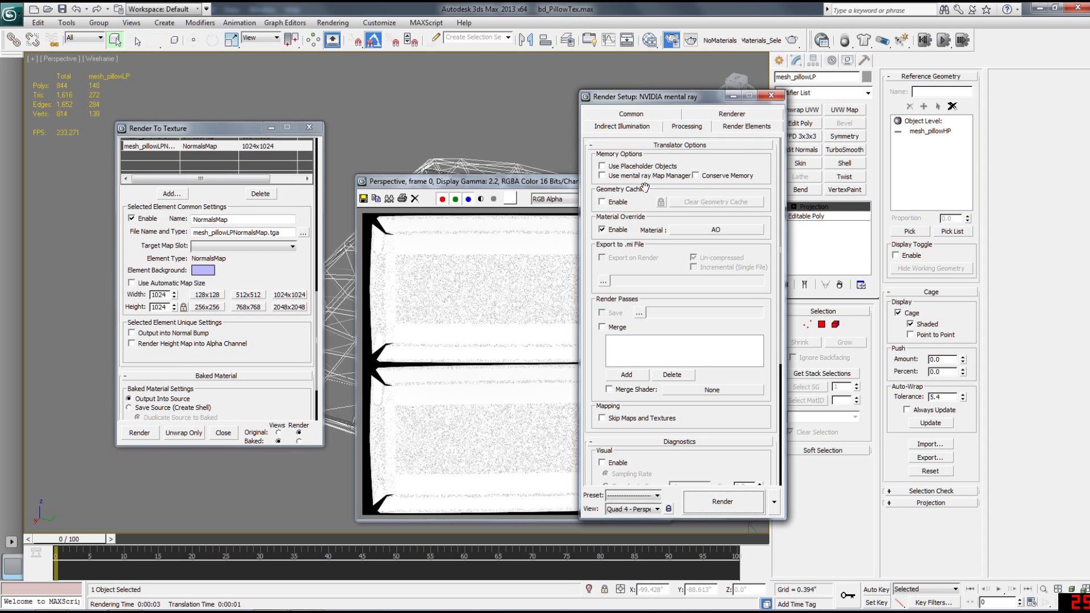
left_click(747, 126)
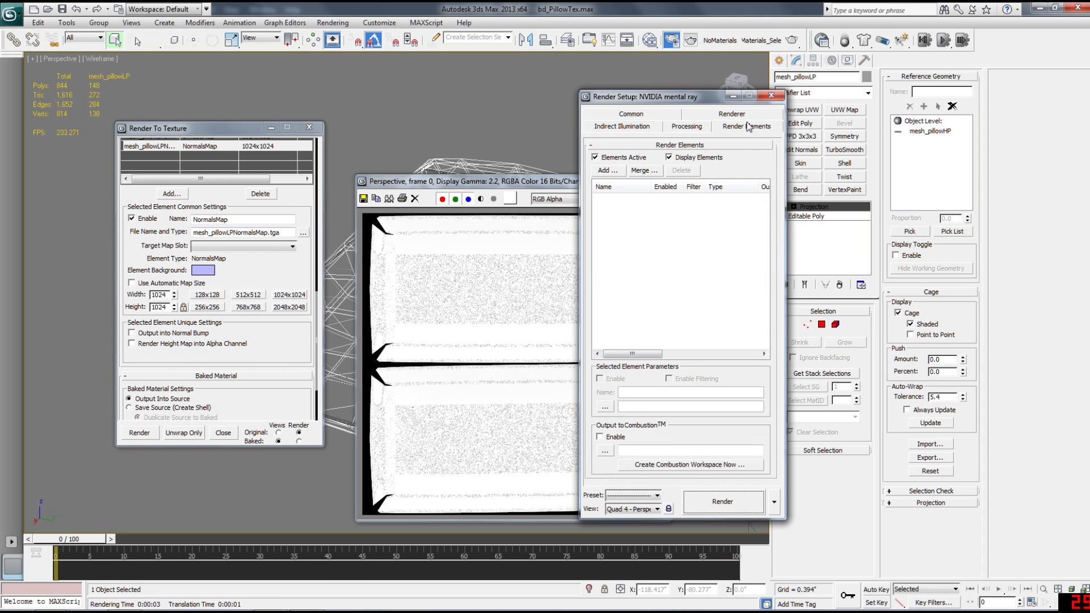
left_click(747, 116)
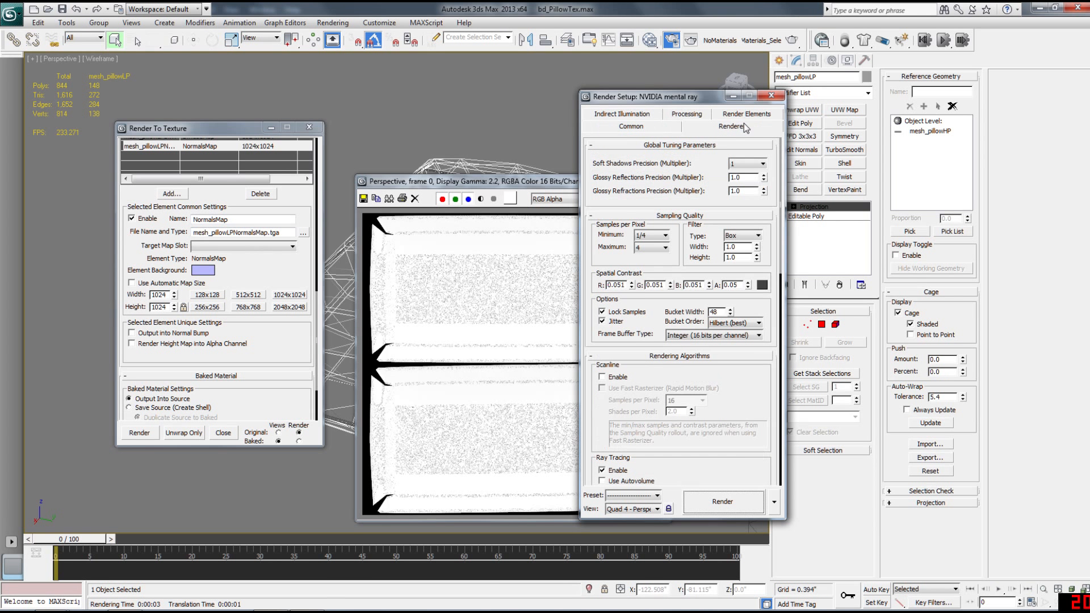
left_click(646, 237)
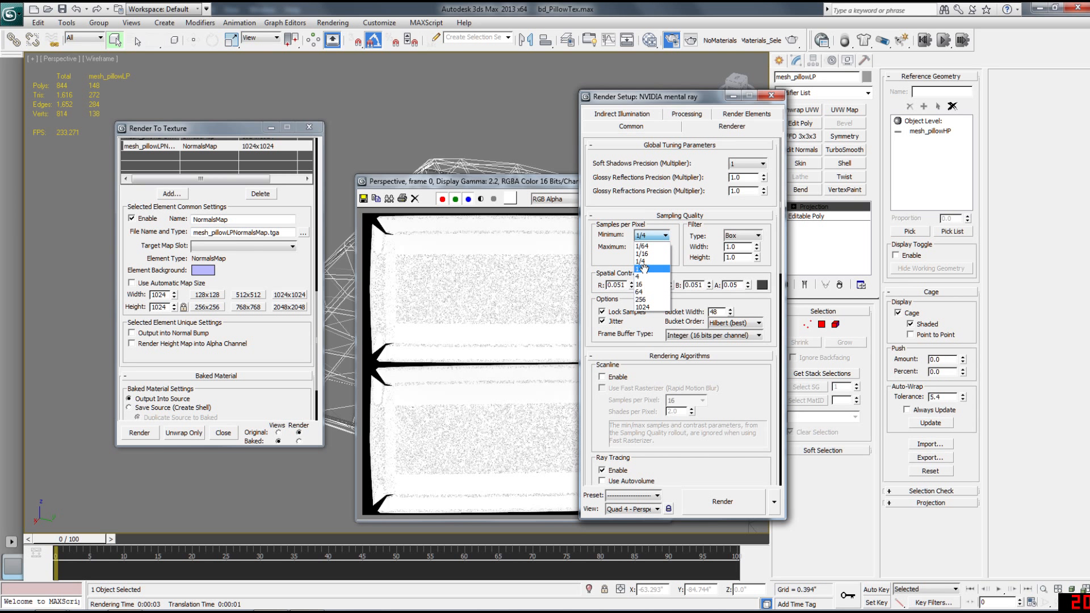
left_click(644, 268)
left_click(647, 248)
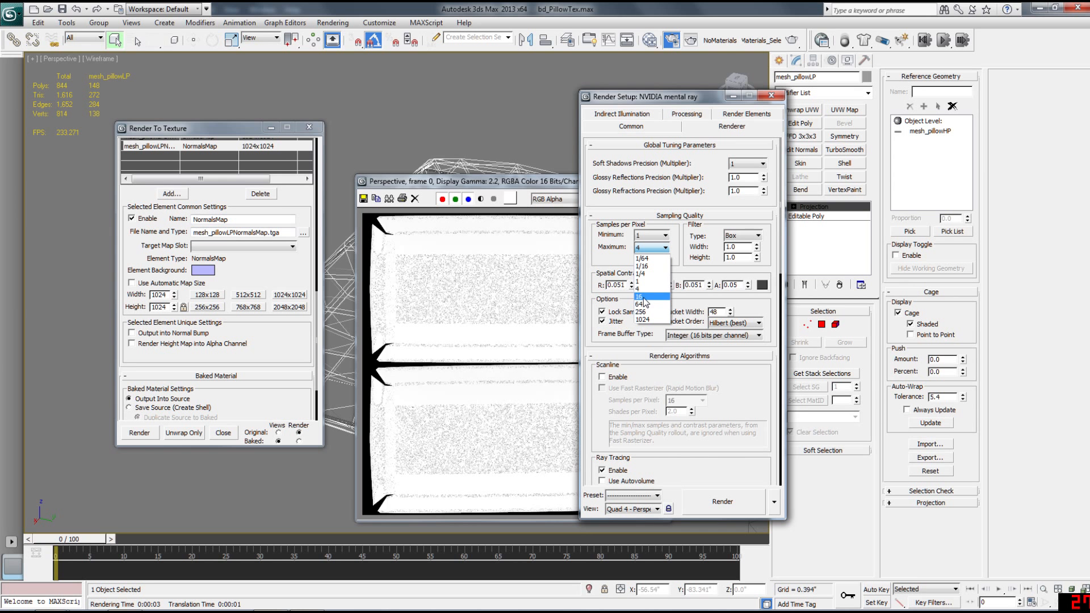
left_click(644, 298)
left_click(771, 95)
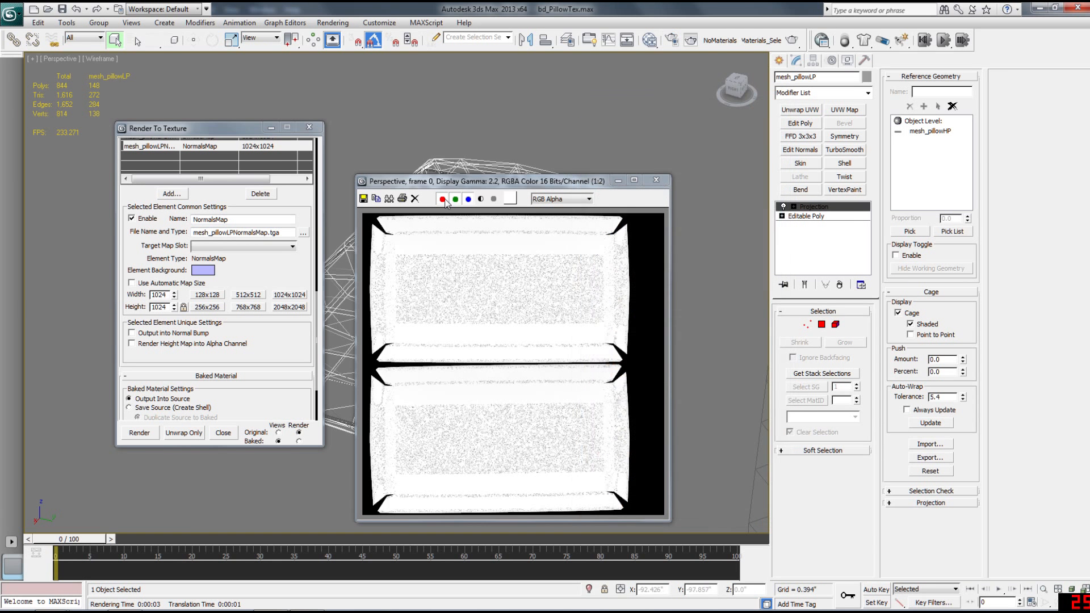
Bake the pillow's NormalsMap again with the raised sampling quality
mouse_move(315, 299)
left_mouse_down()
mouse_move(318, 311)
mouse_move(323, 274)
mouse_move(323, 288)
left_mouse_up()
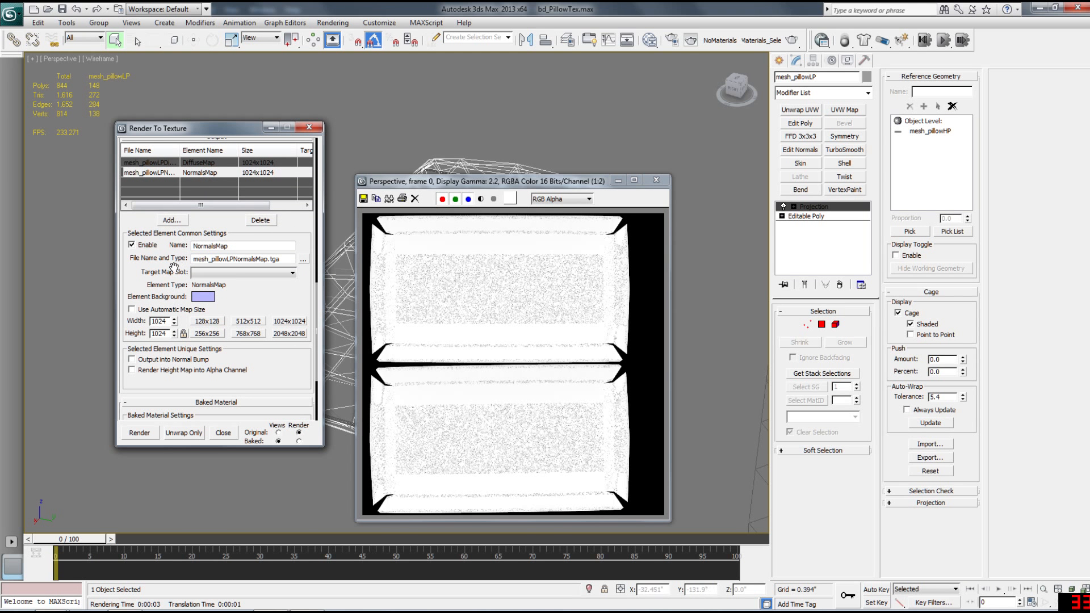
left_click(140, 433)
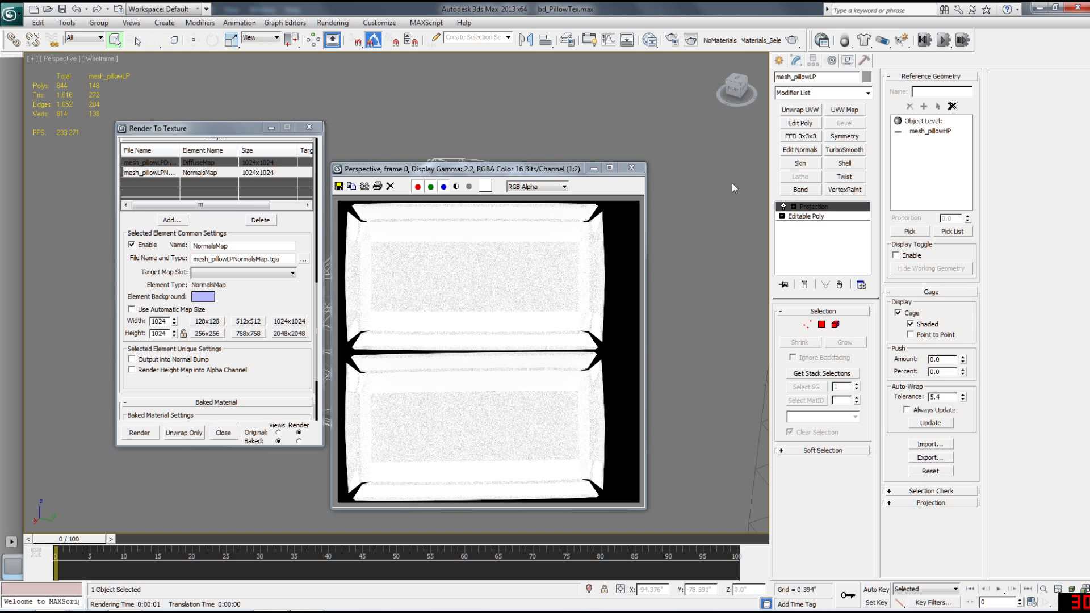
Switch to Photoshop and open the newly baked mesh_pillowLPNormalsMap.tga
key("alt+Tab")
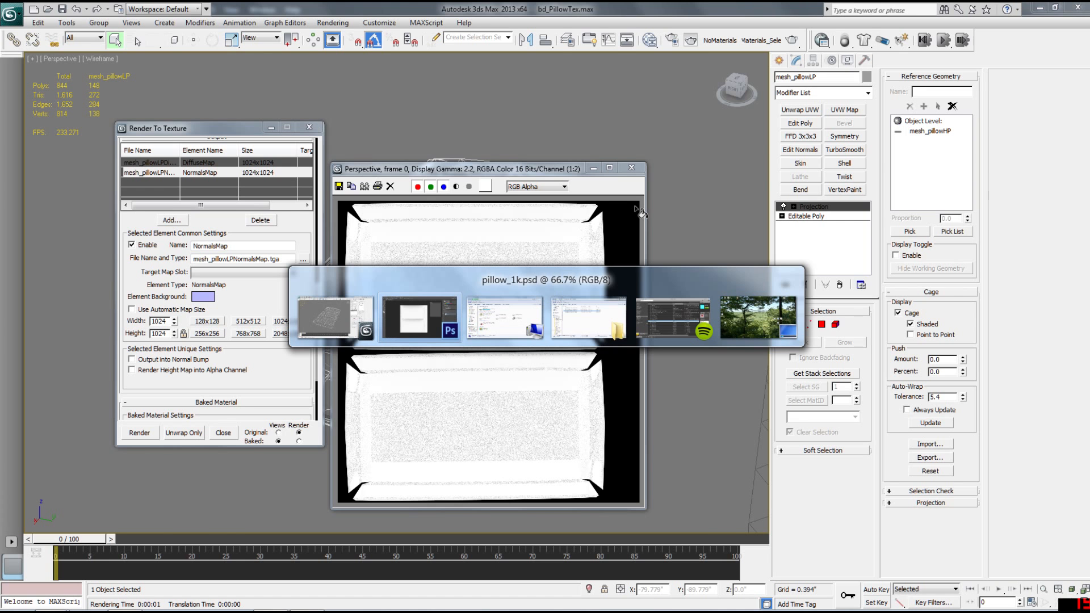
left_click(32, 9)
left_click(46, 33)
left_click(507, 248)
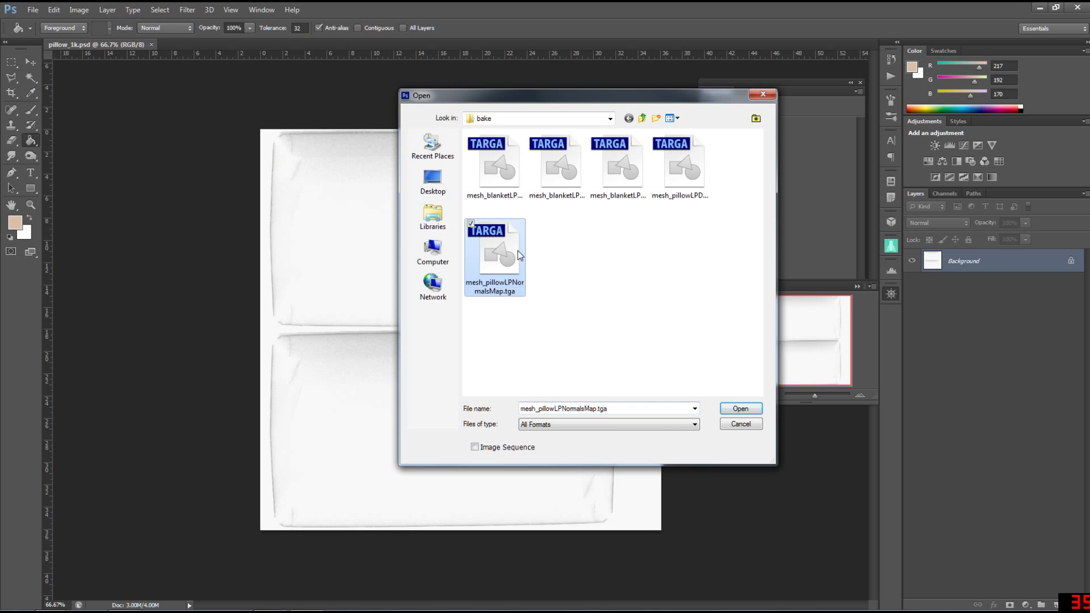
double_click(494, 267)
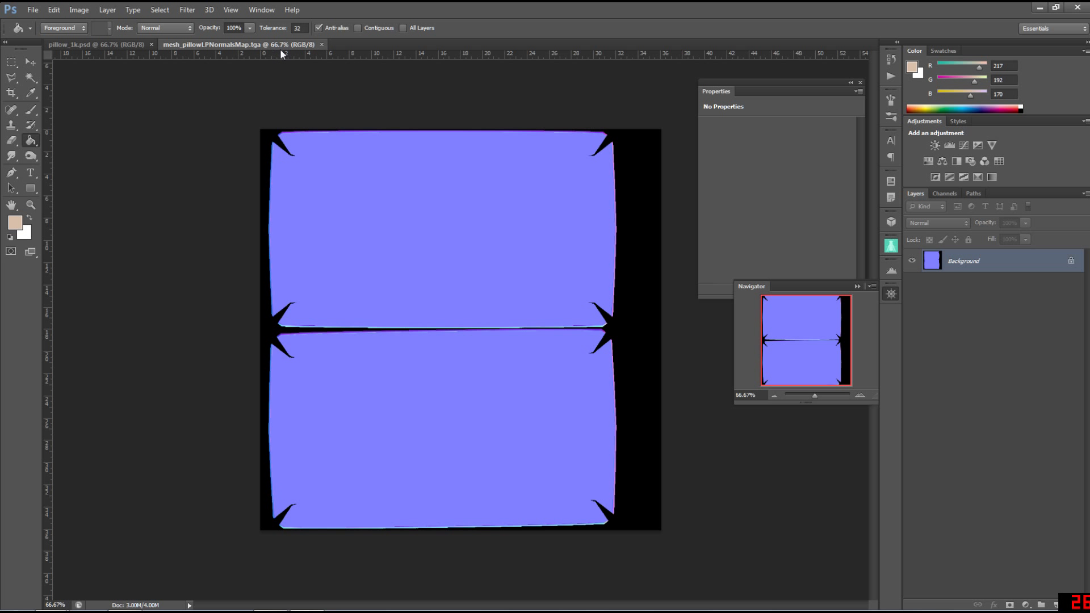
Copy the normal map image into pillow_1k.psd as a new layer aligned to the canvas, and close the source document
left_click_drag(239, 44, 186, 122)
left_click(31, 62)
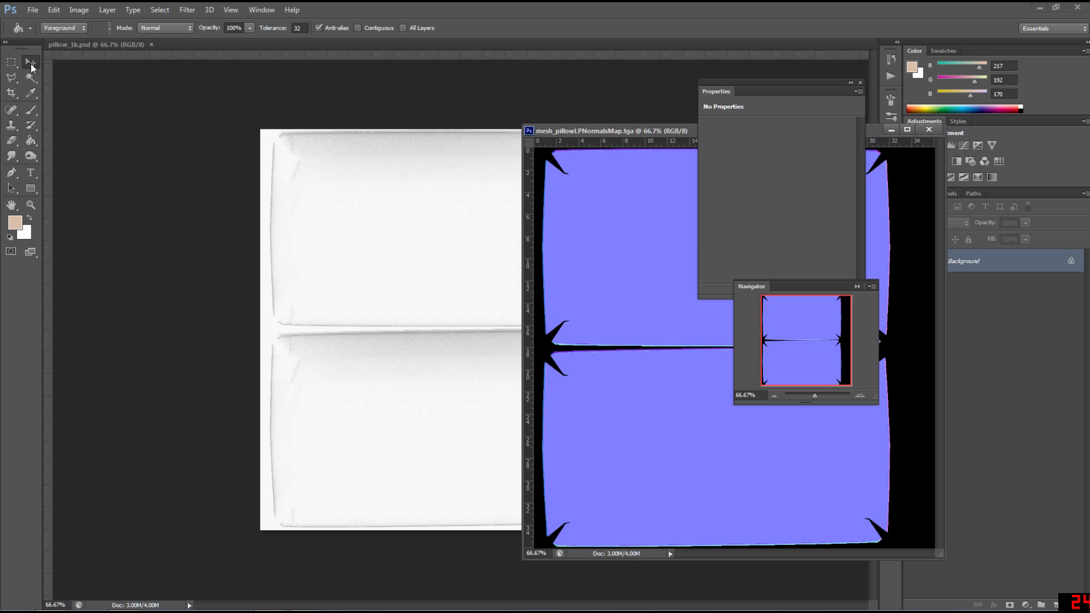
left_click_drag(611, 274, 455, 300)
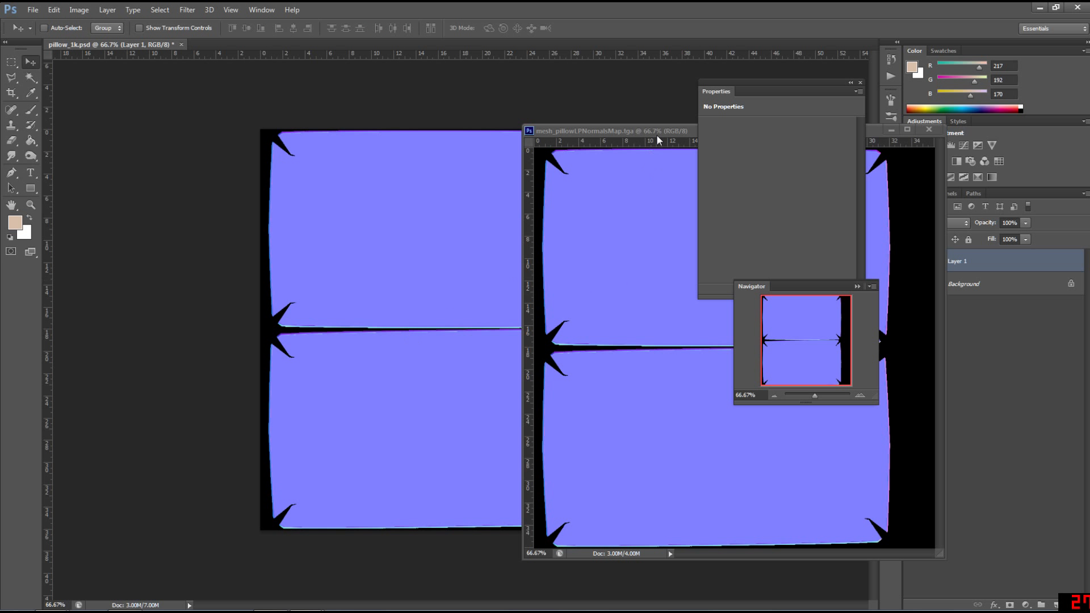
left_click(930, 129)
left_click(1025, 223)
left_click_drag(1006, 235, 1038, 236)
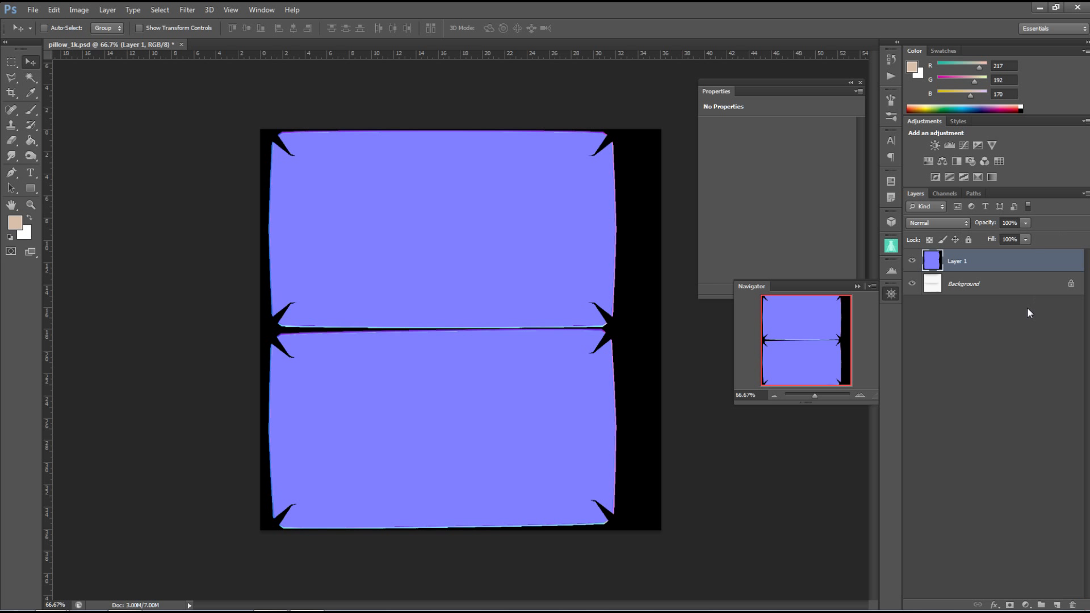
Rename the normal map layer to norm and the background layer to ao
left_click(991, 297)
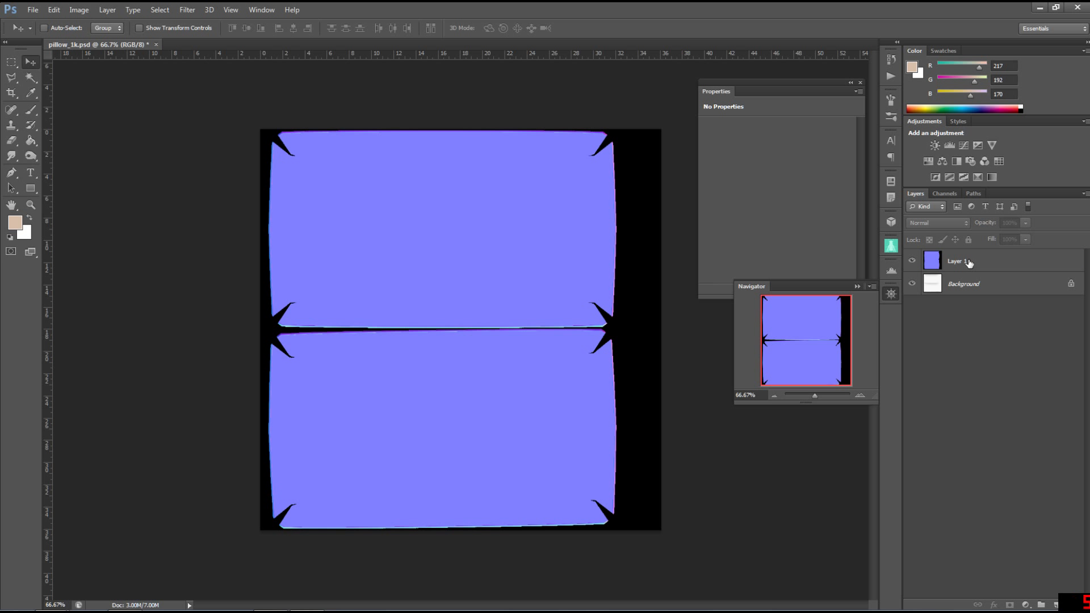
left_click(970, 263)
double_click(970, 263)
key("Return")
left_click(969, 283)
right_click(968, 283)
left_click(995, 294)
type("ao")
key("Return")
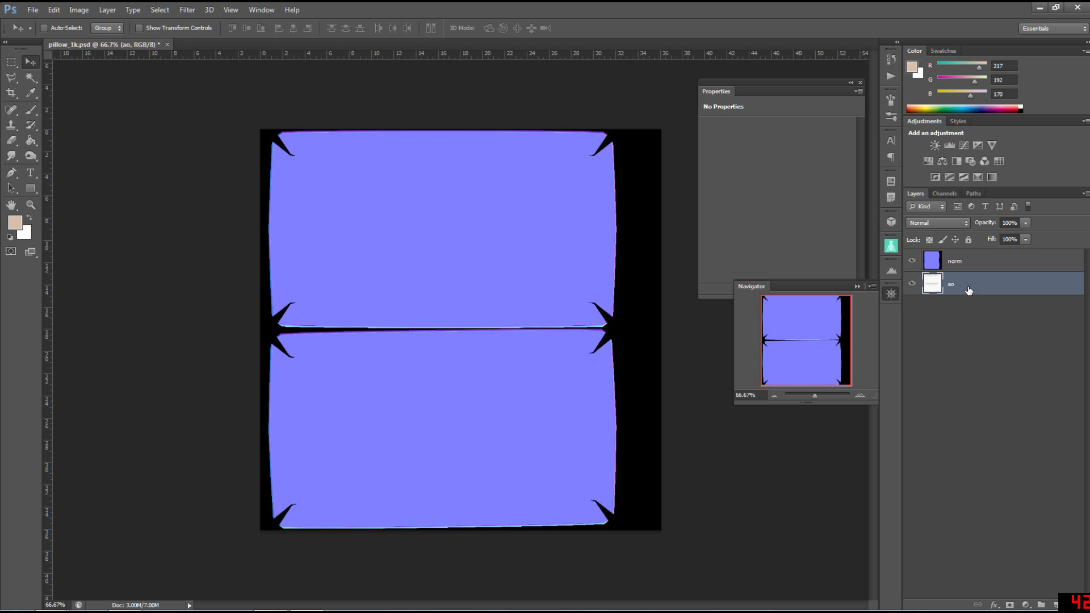
Move the ao layer above norm and hide it, saving the changes to pillow_1k.psd
left_click_drag(969, 280, 970, 266)
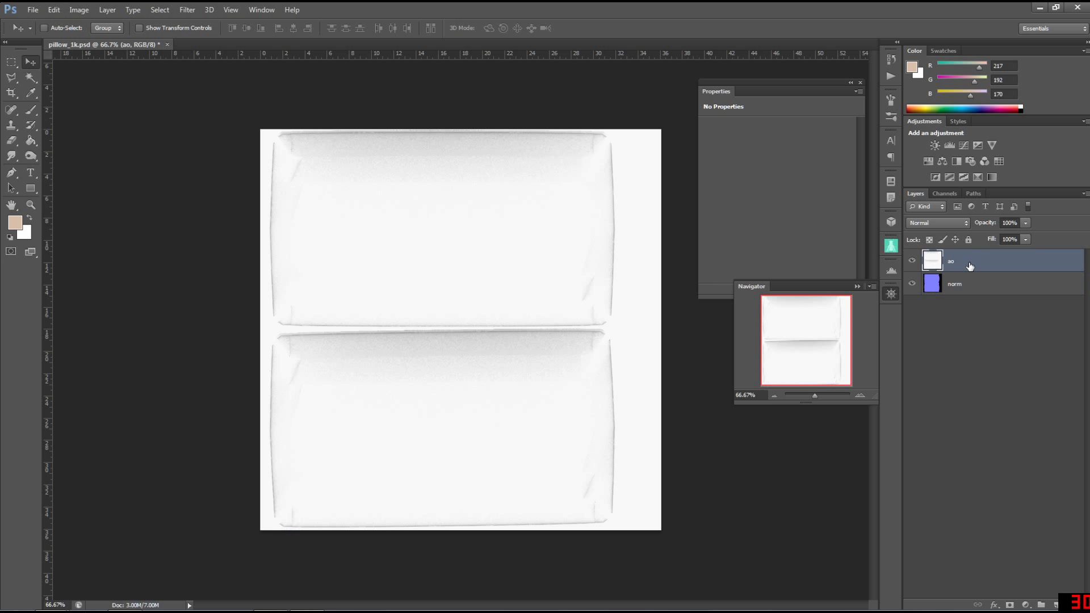
left_click(914, 262)
left_click(33, 9)
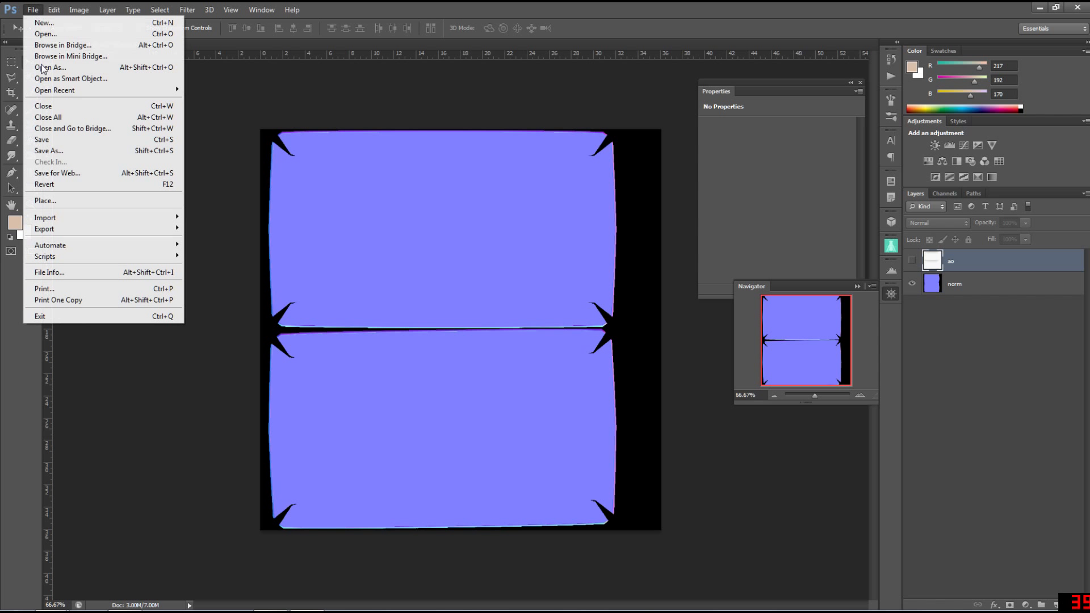
left_click(45, 139)
Start saving a copy of the texture in the sceneassets/images folder with JPEG as the format
left_click(33, 9)
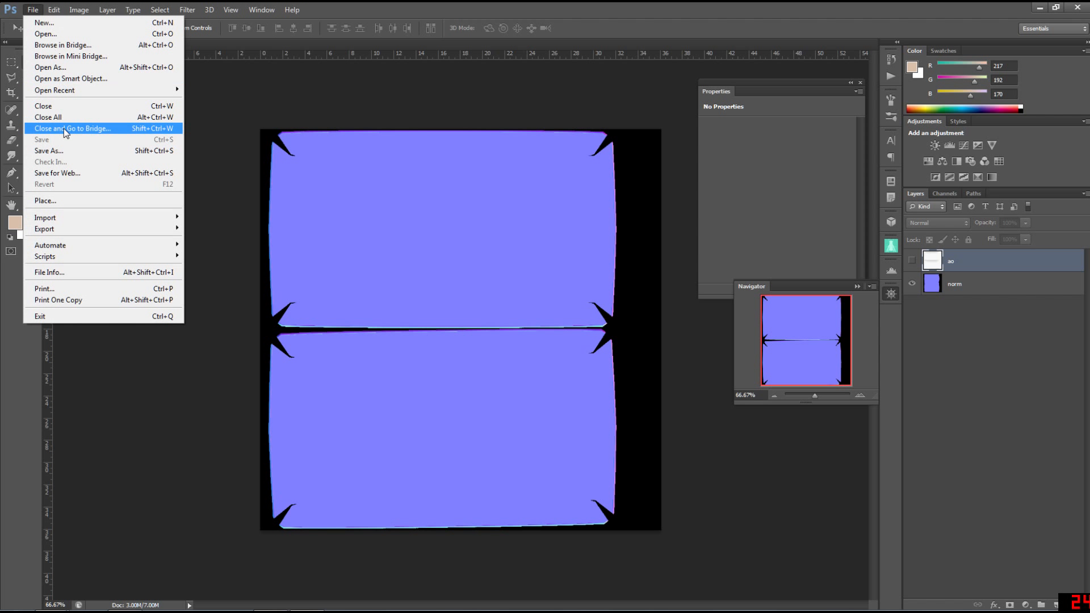
left_click(49, 151)
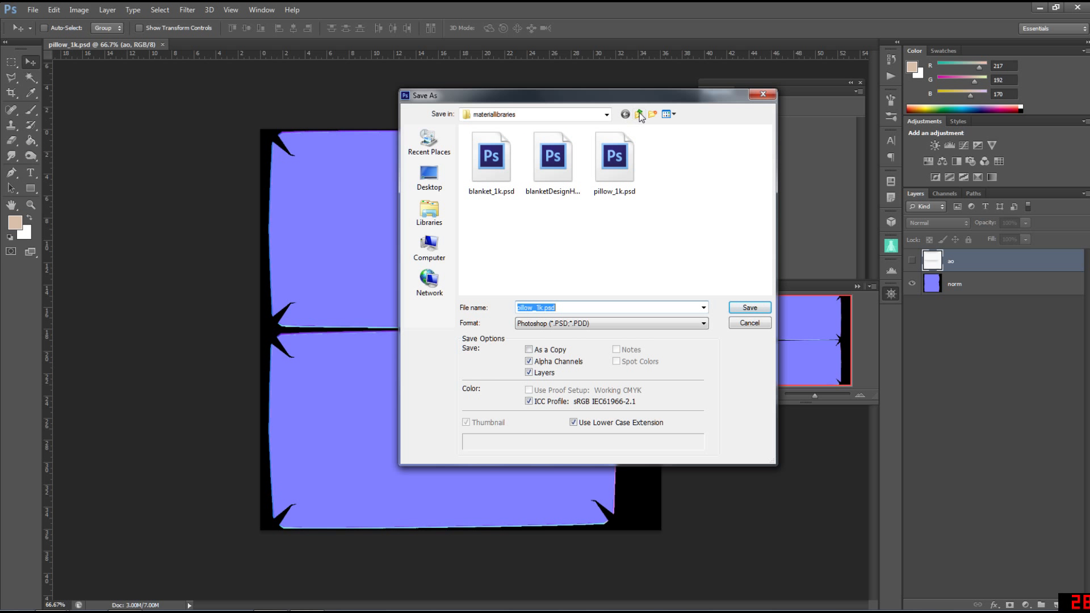
left_click(640, 115)
double_click(503, 279)
left_click(500, 158)
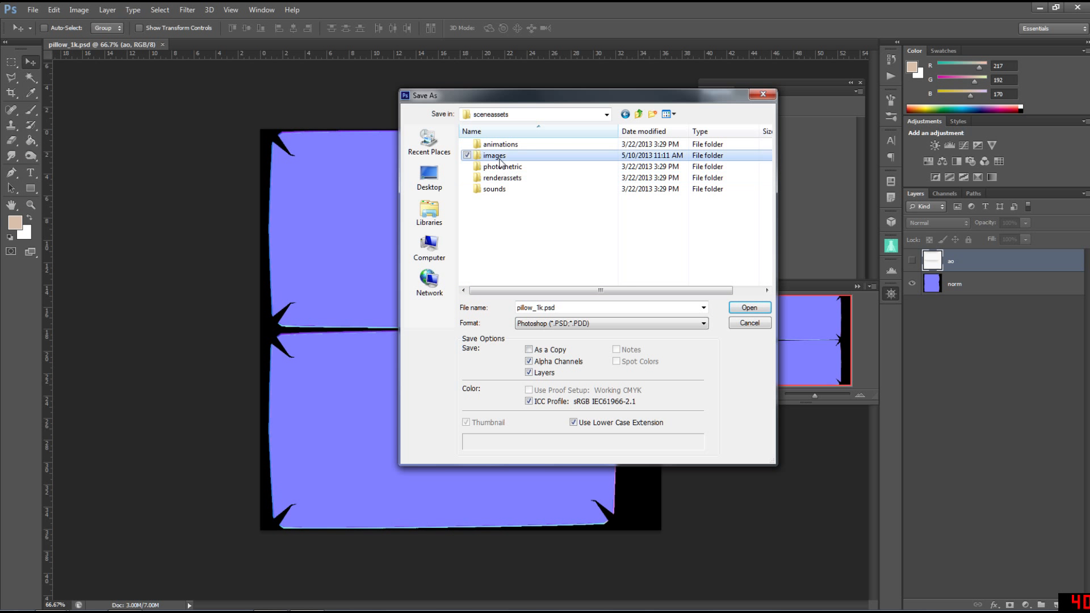
double_click(499, 159)
left_click(550, 324)
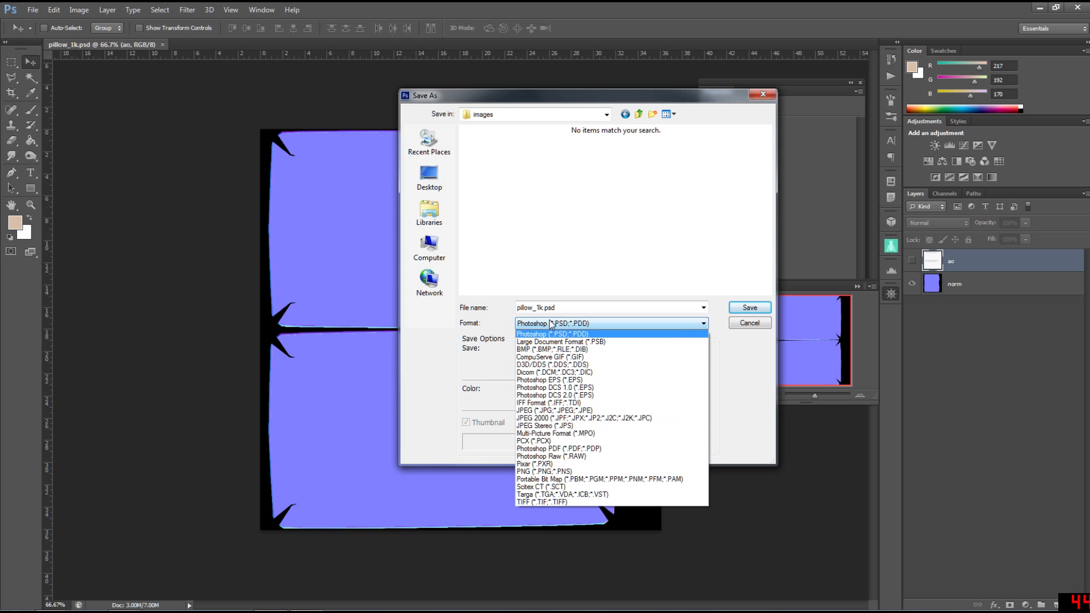
left_click(559, 411)
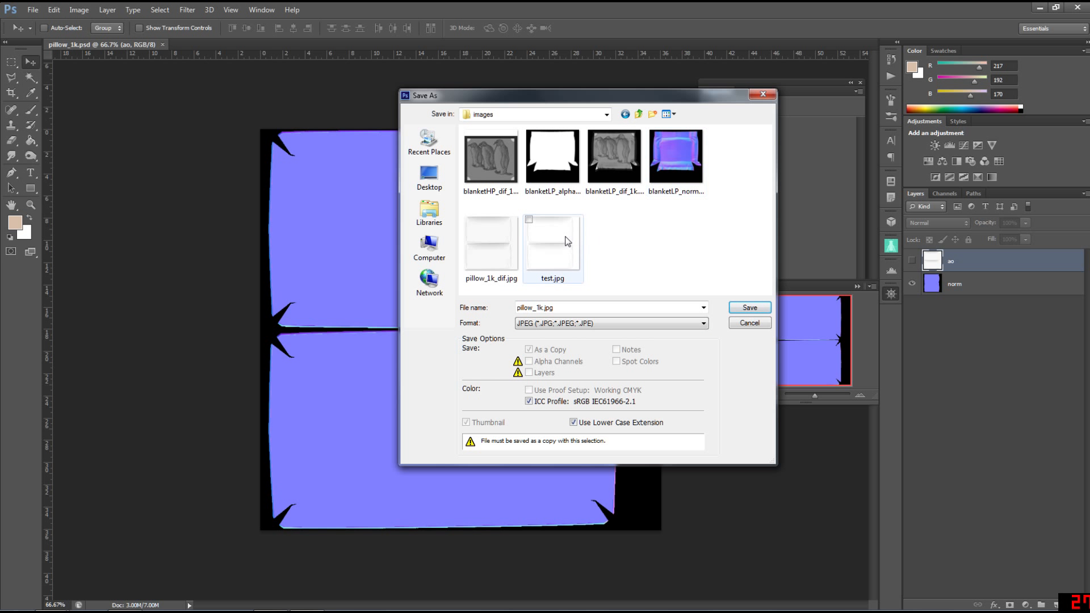
Name the JPEG pillow_1k_norm.jpg and save it at quality 12
left_click(489, 243)
left_click(547, 307)
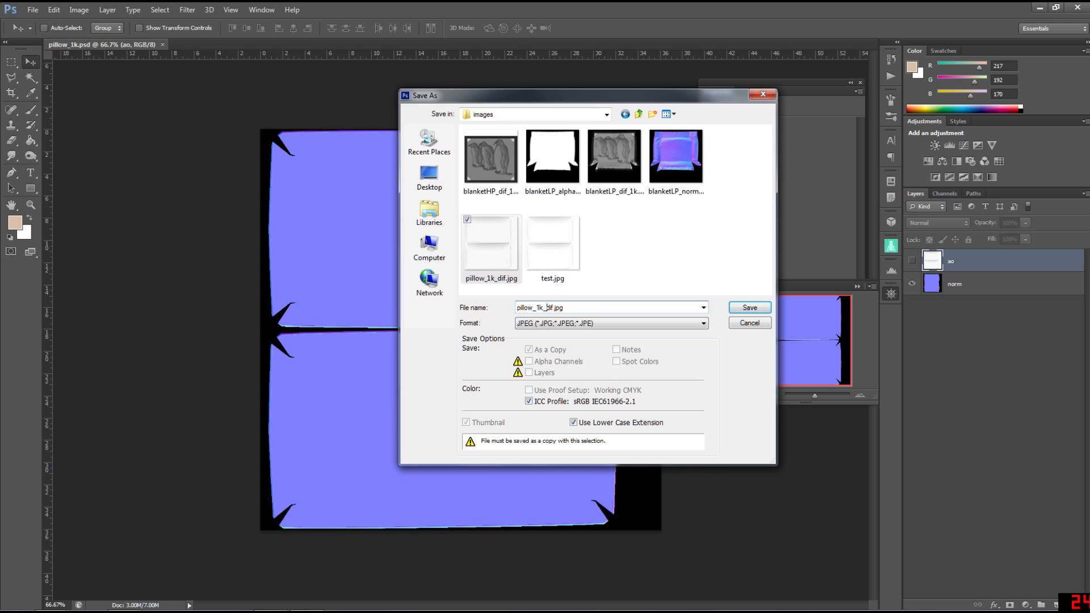
key("BackSpace")
type("norm")
key("Return")
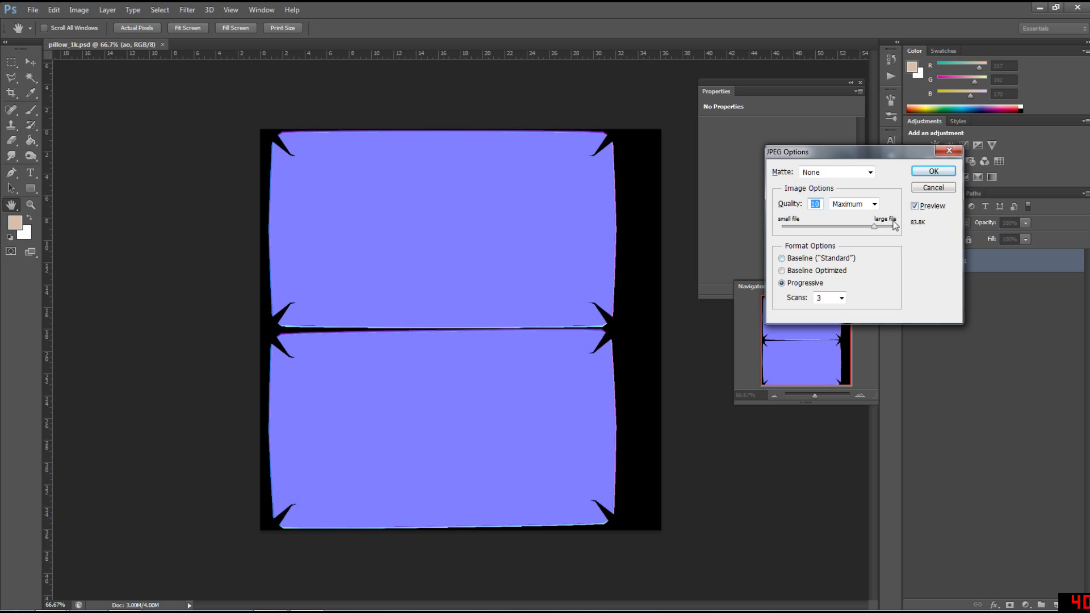
left_click(895, 226)
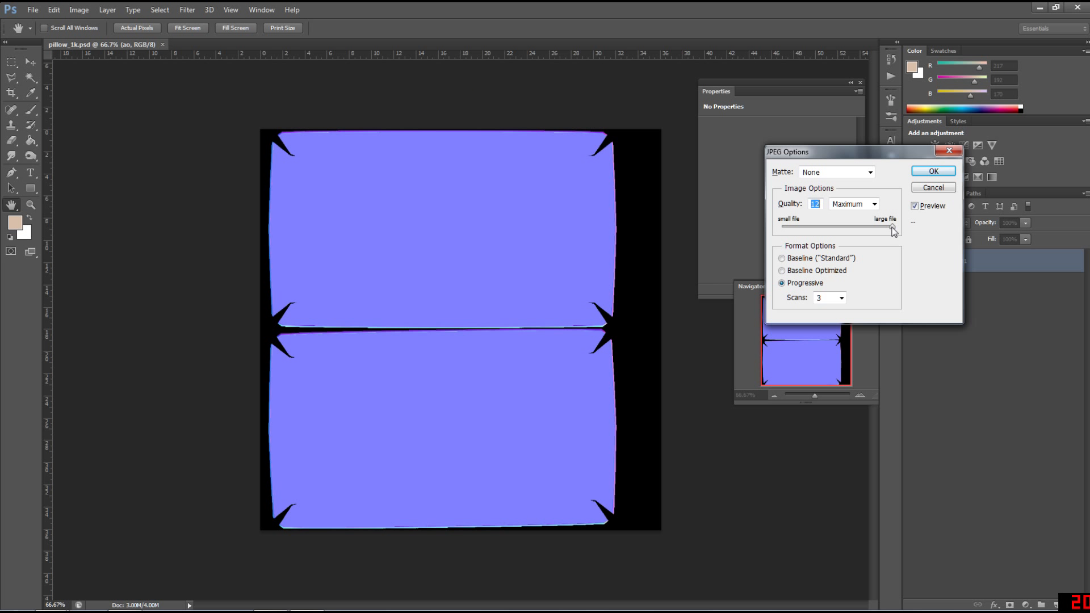
left_click(939, 172)
Switch to 3ds Max and close the rendered frame and Render To Texture windows
key("alt+Tab")
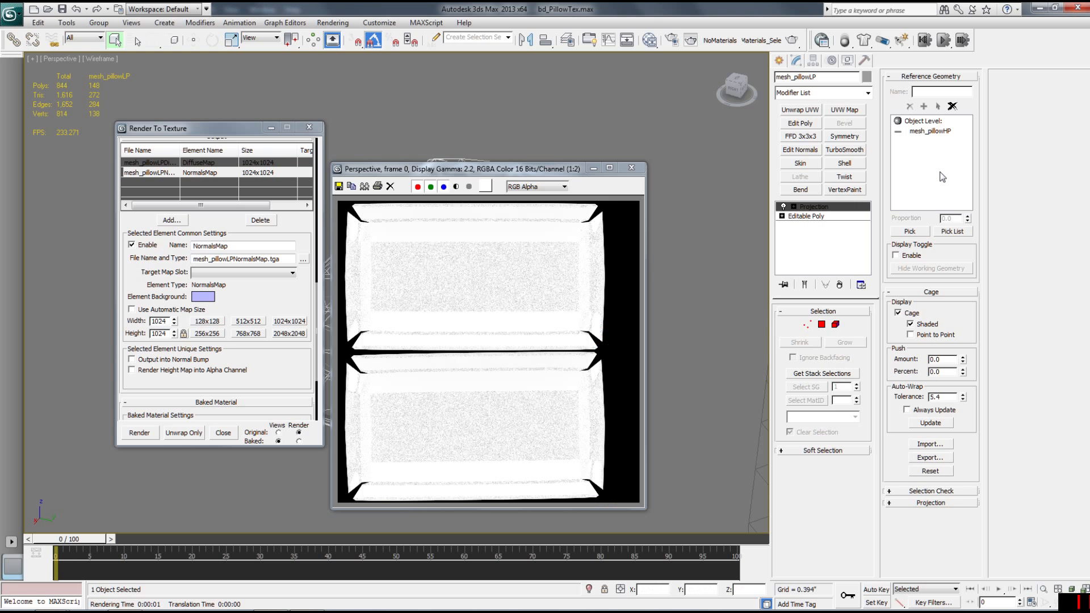
left_click(632, 168)
left_click(309, 128)
Set the mental ray samples per pixel to minimum 1/4 and maximum 4, and close the render settings
left_click(353, 23)
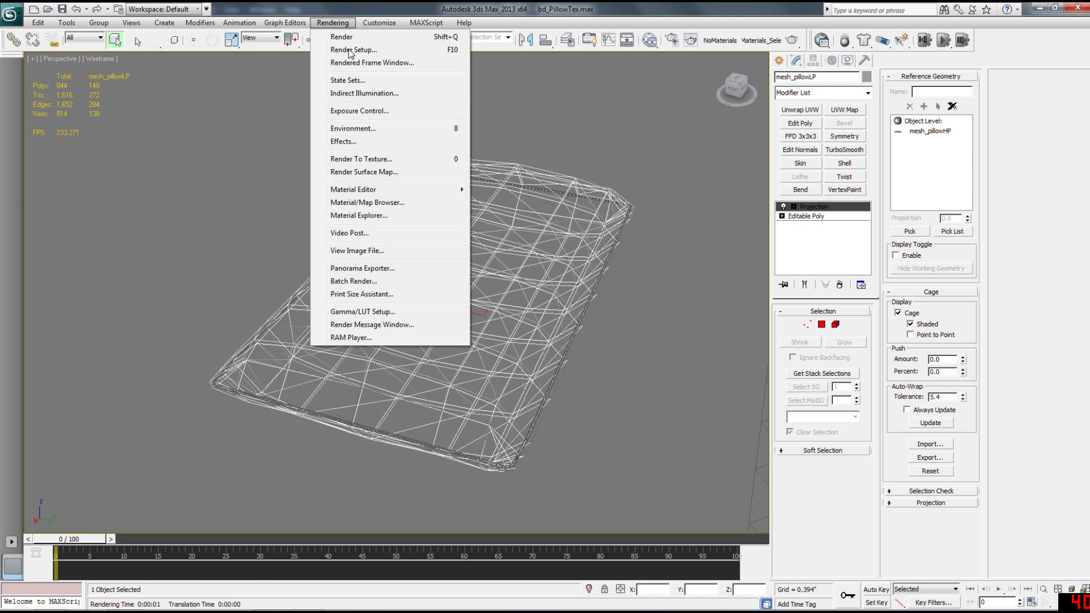
left_click(364, 58)
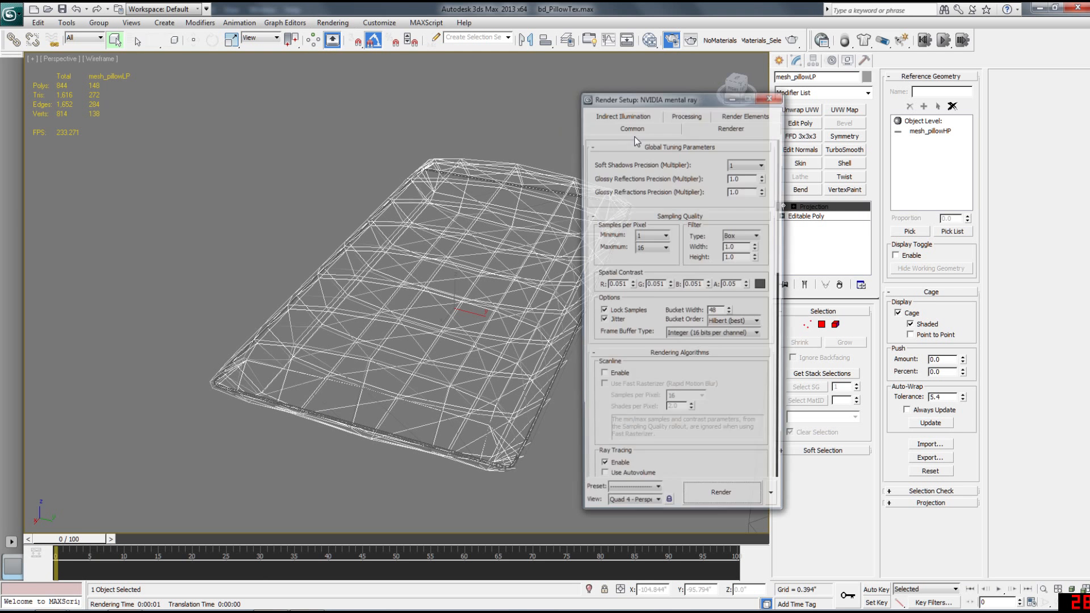
left_click(656, 239)
left_click(647, 257)
left_click(651, 249)
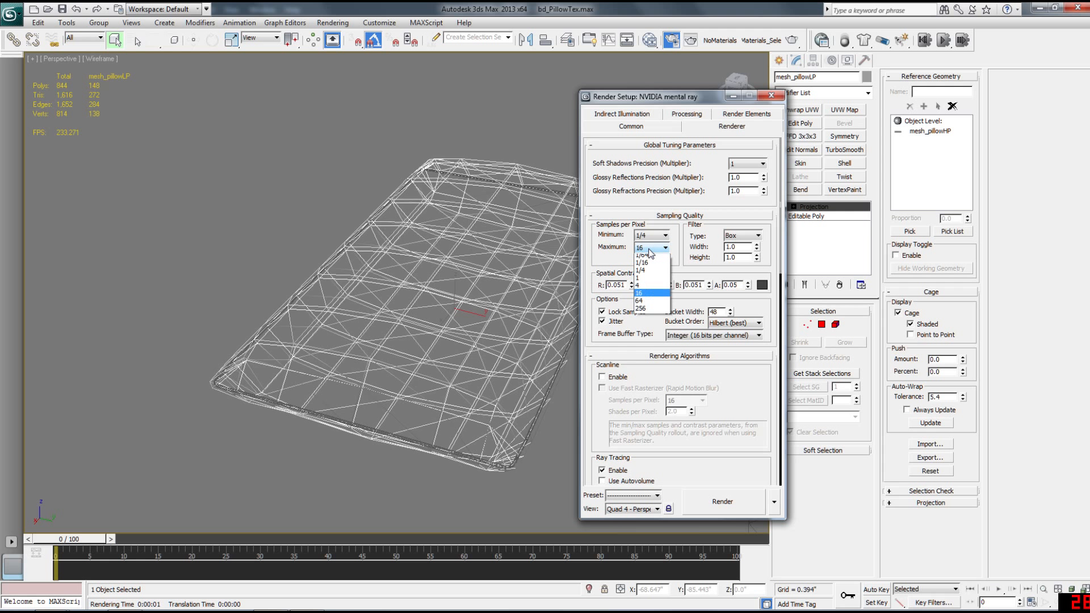
left_click(640, 285)
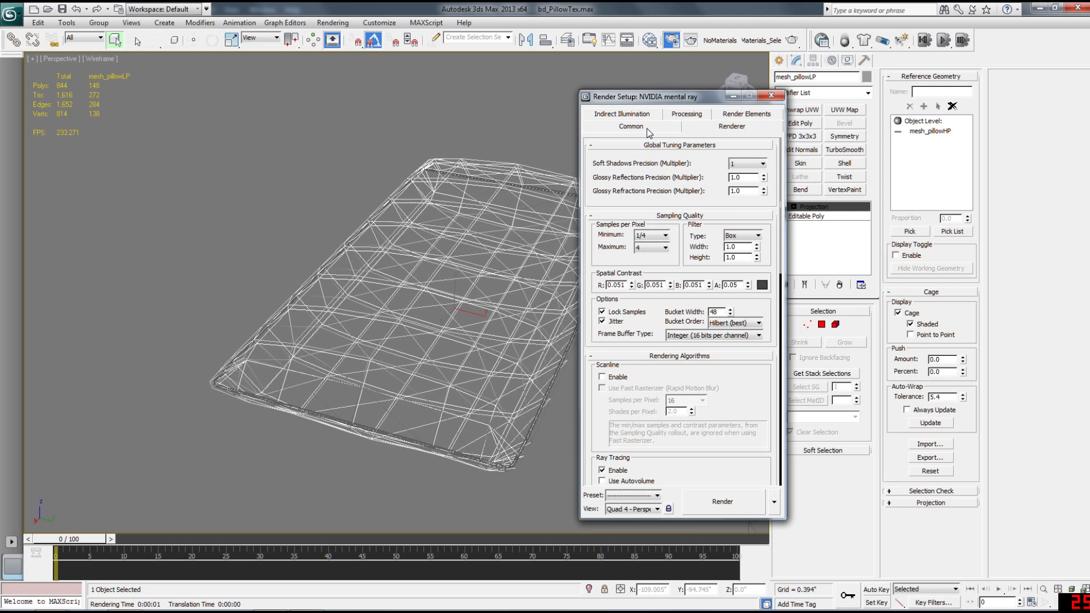
left_click(647, 129)
left_click(633, 115)
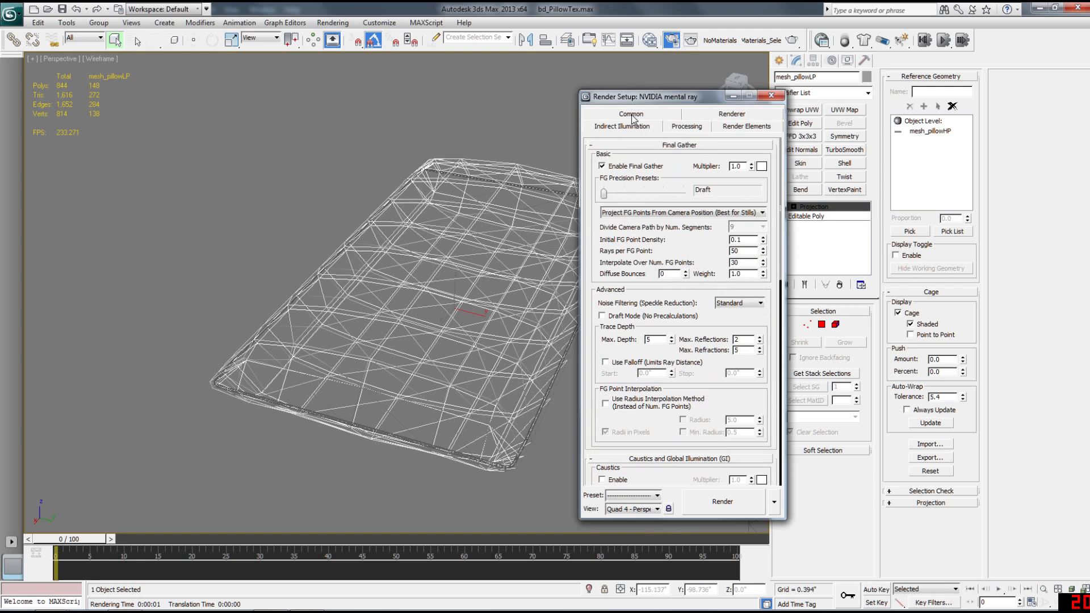
left_click(668, 130)
left_click(603, 230)
left_click(771, 96)
Select mesh_pillow and connect a new Normal Bump map to the Bump slot of mat_pillow in the Slate Material Editor
middle_click_drag(537, 291, 353, 294)
scroll(392, 307, "down", 3)
middle_click_drag(419, 315, 379, 308)
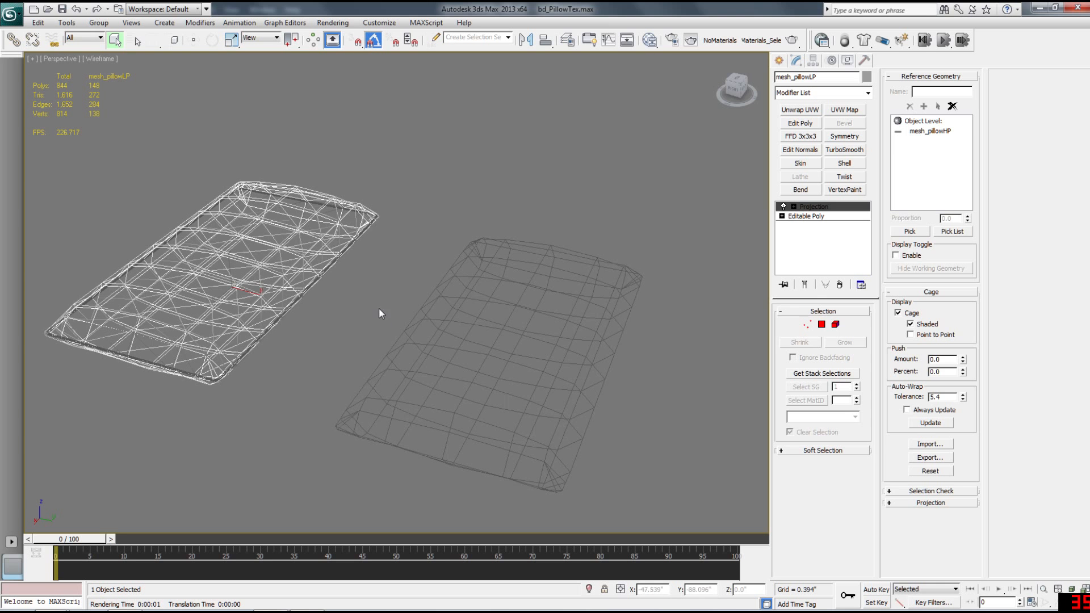
left_click_drag(379, 308, 492, 363)
key("m")
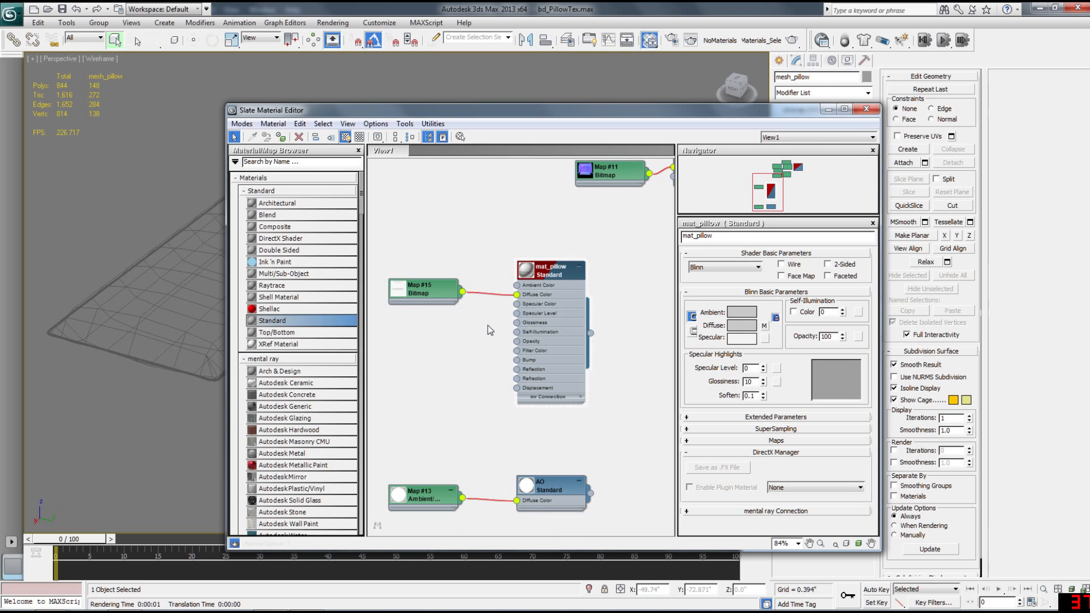
left_click_drag(492, 370, 480, 370)
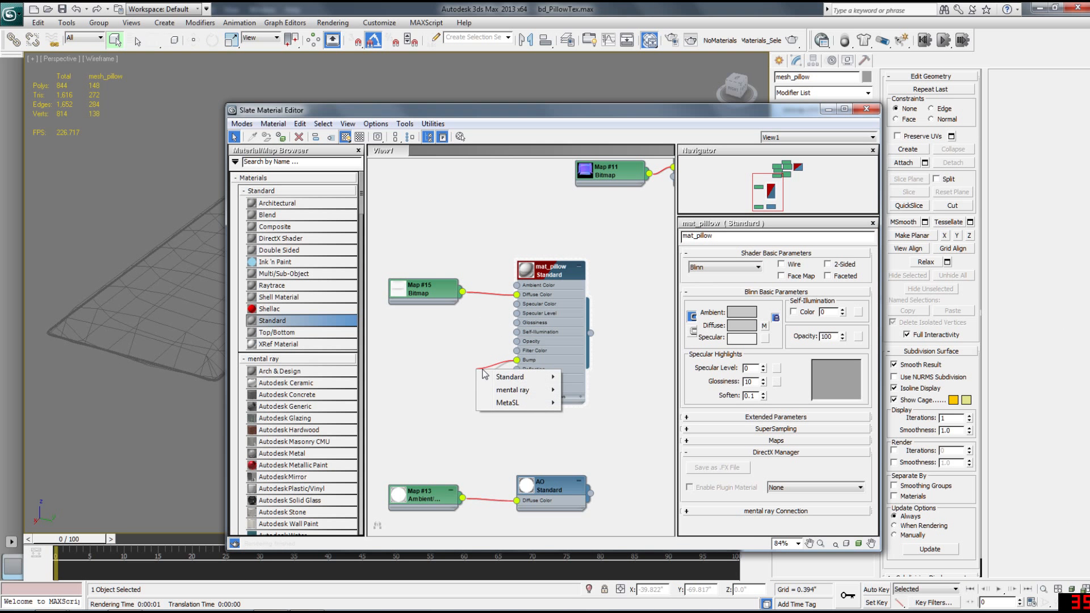
mouse_move(510, 378)
left_click(422, 369)
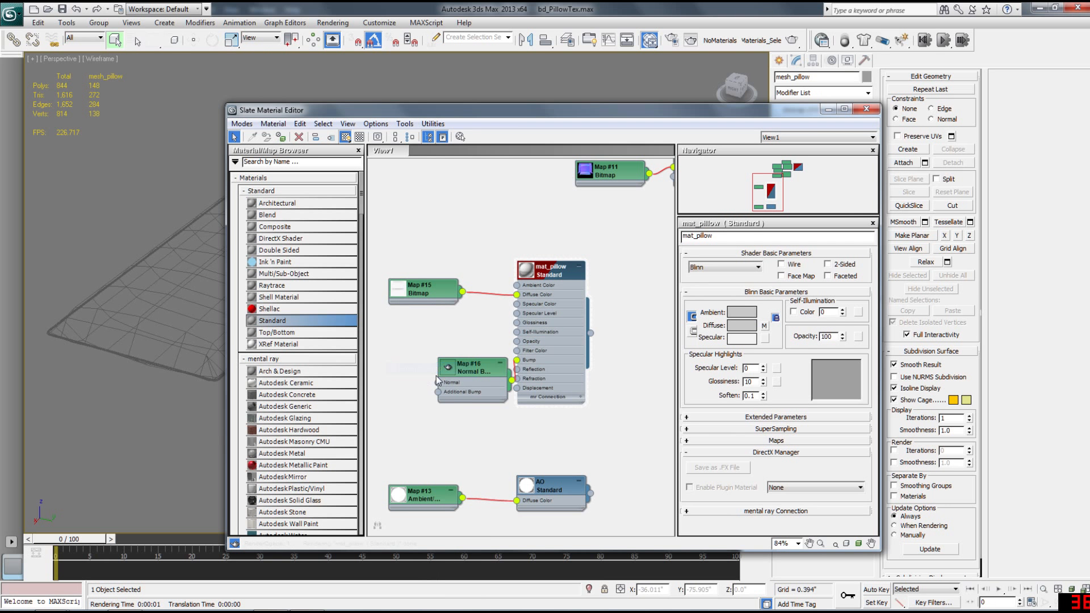
Load pillow_1k_norm.jpg as a bitmap into the Normal input of the Normal Bump map, and close the material editor
left_click_drag(391, 366, 371, 370)
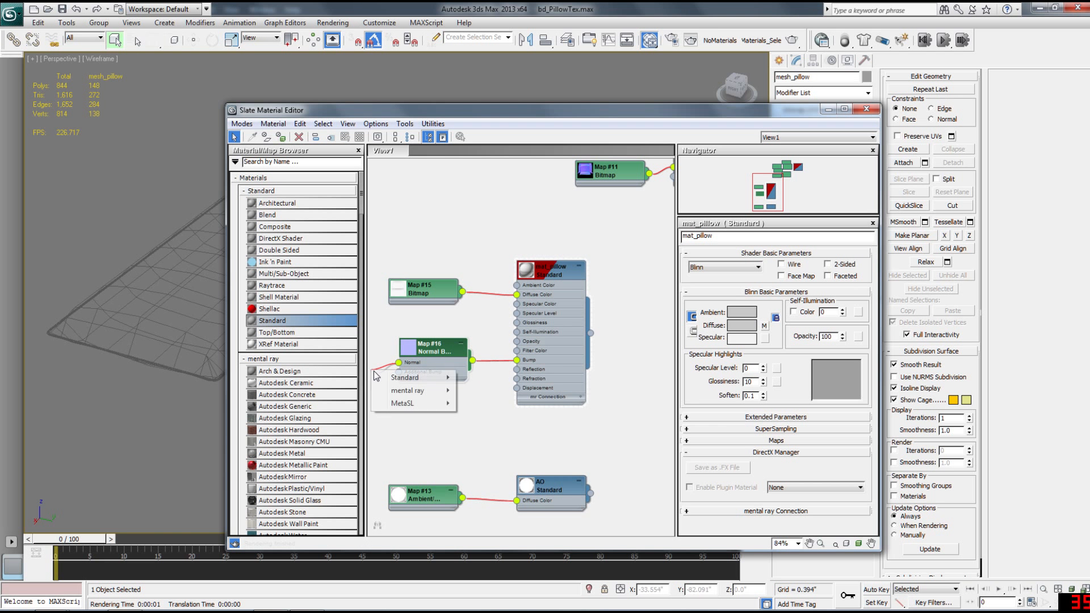
mouse_move(392, 376)
left_click(357, 179)
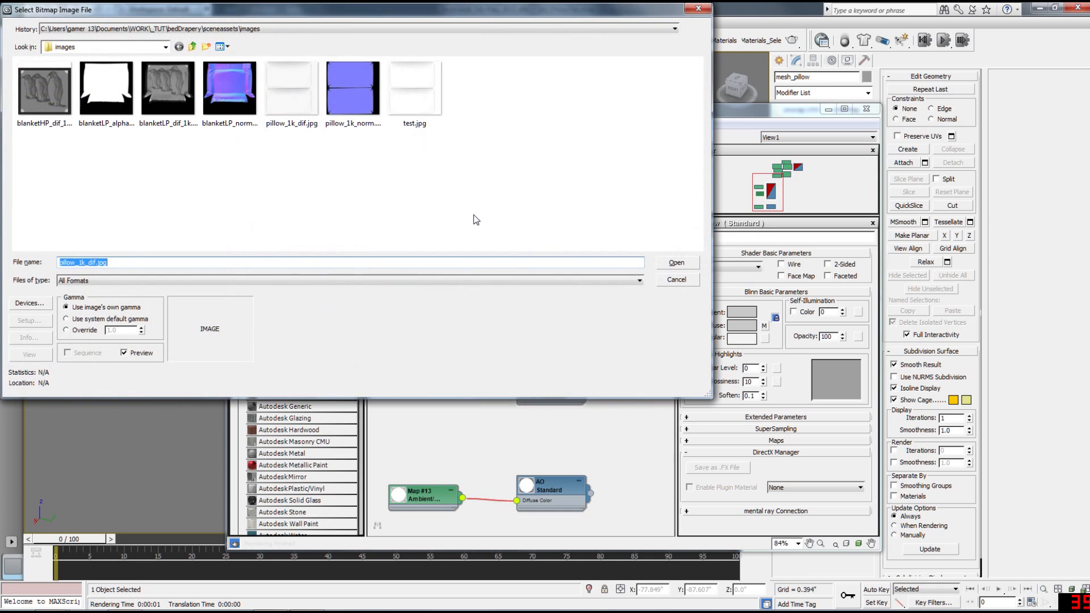
left_click(677, 263)
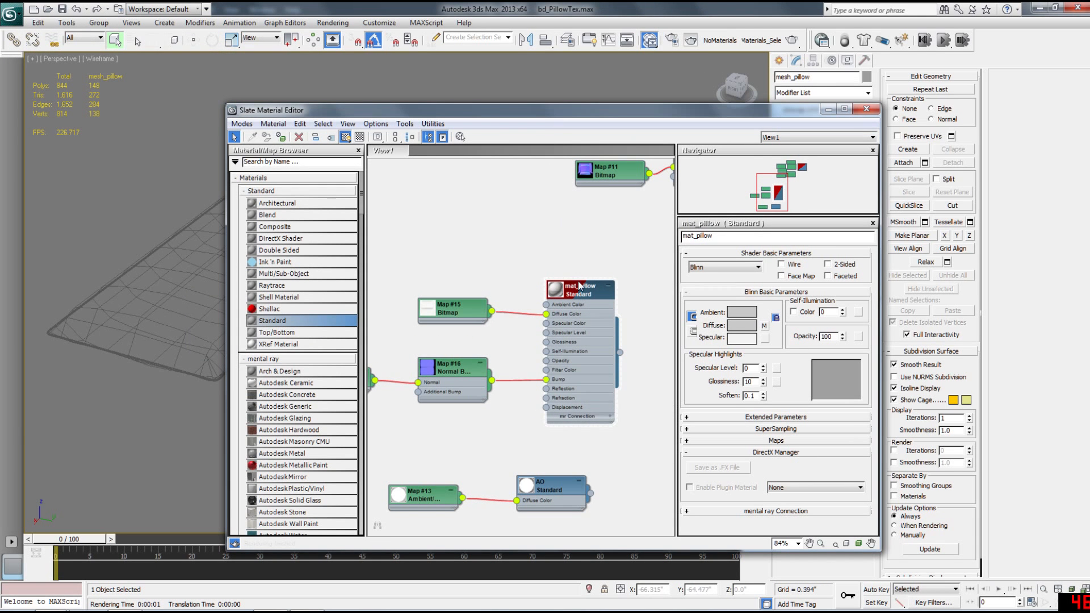
left_click(866, 108)
Shade the viewport and test-render the pillows from two different angles to check the normal map
middle_click_drag(613, 316, 570, 278, "alt")
key("F3")
middle_click_drag(424, 297, 539, 266, "alt")
key("shift+q")
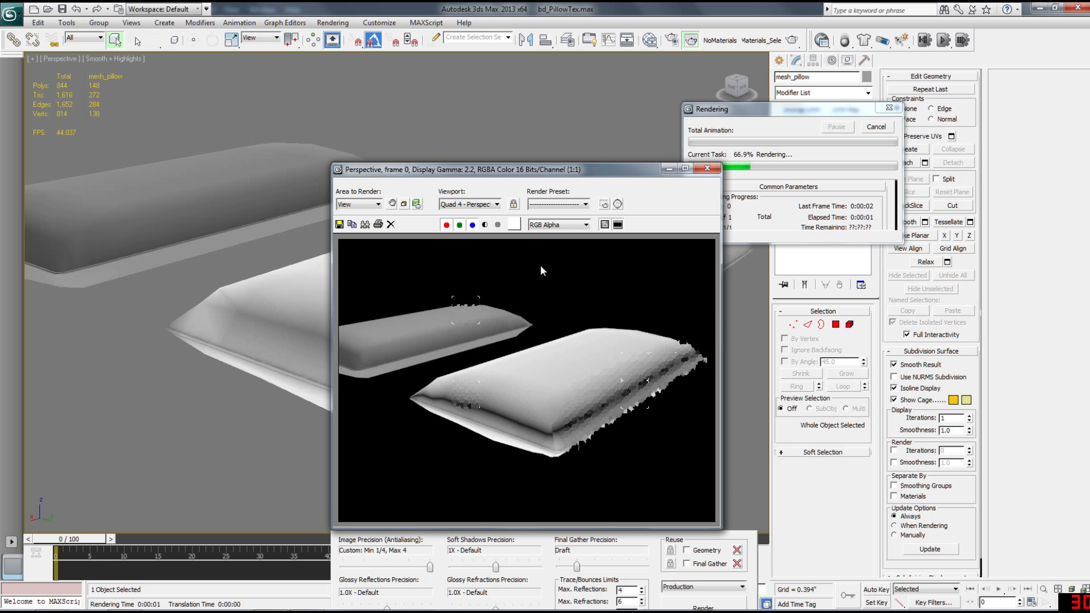
left_click(708, 168)
middle_click_drag(663, 354, 540, 333, "alt")
key("shift+q")
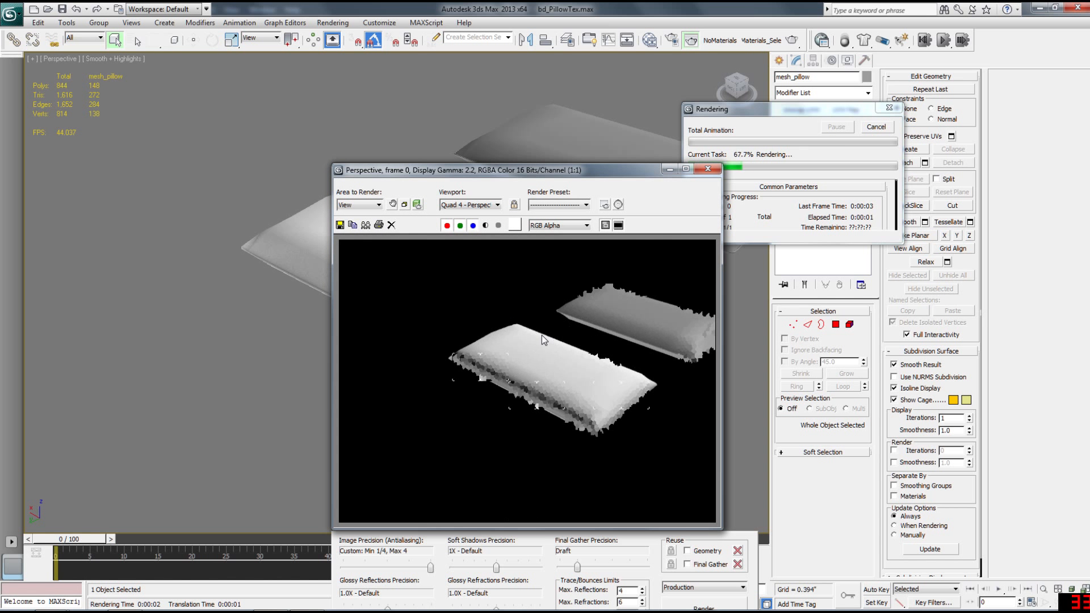
left_click(709, 168)
Return to a shaded view of mesh_pillow and save the bd_PillowTex.max scene
mouse_move(614, 344)
middle_mouse_down("alt")
mouse_move(550, 366)
mouse_move(547, 380)
mouse_move(546, 366)
middle_mouse_up("alt")
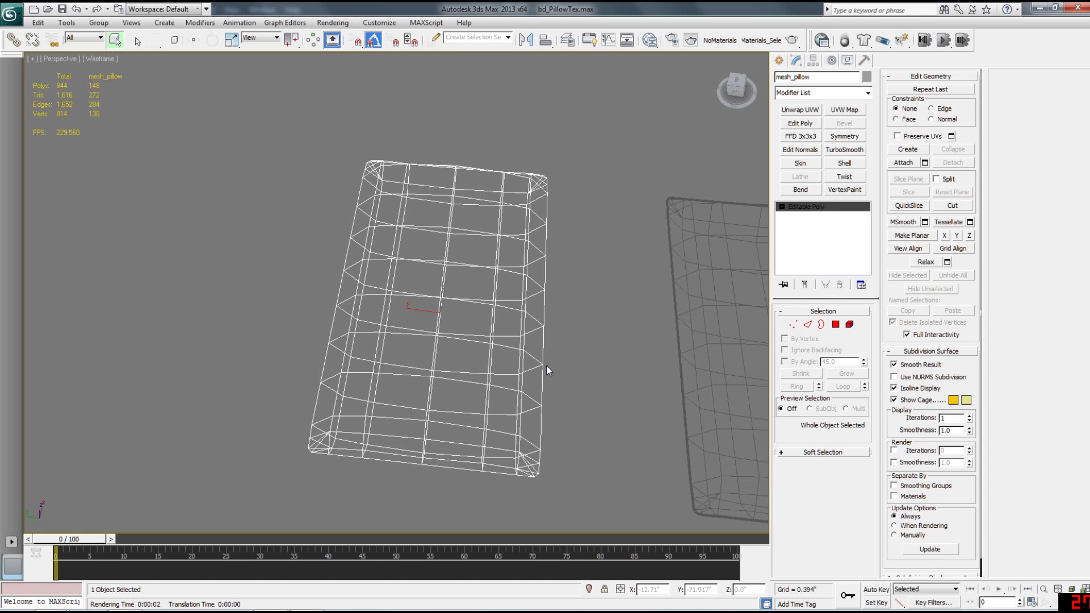
left_click_drag(578, 280, 459, 400)
middle_click_drag(458, 400, 500, 376, "alt")
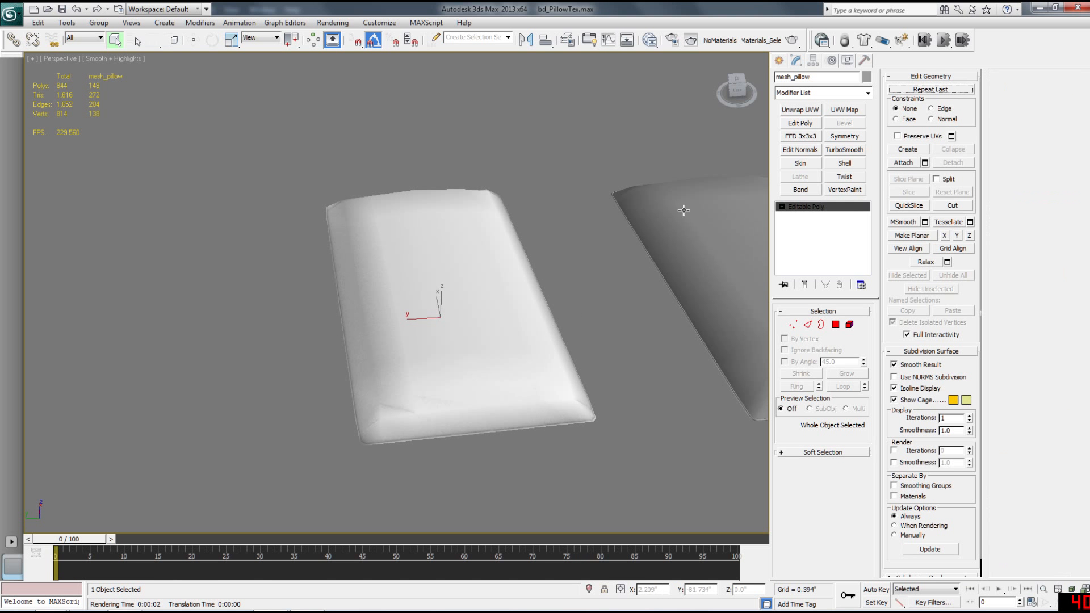
left_click(812, 76)
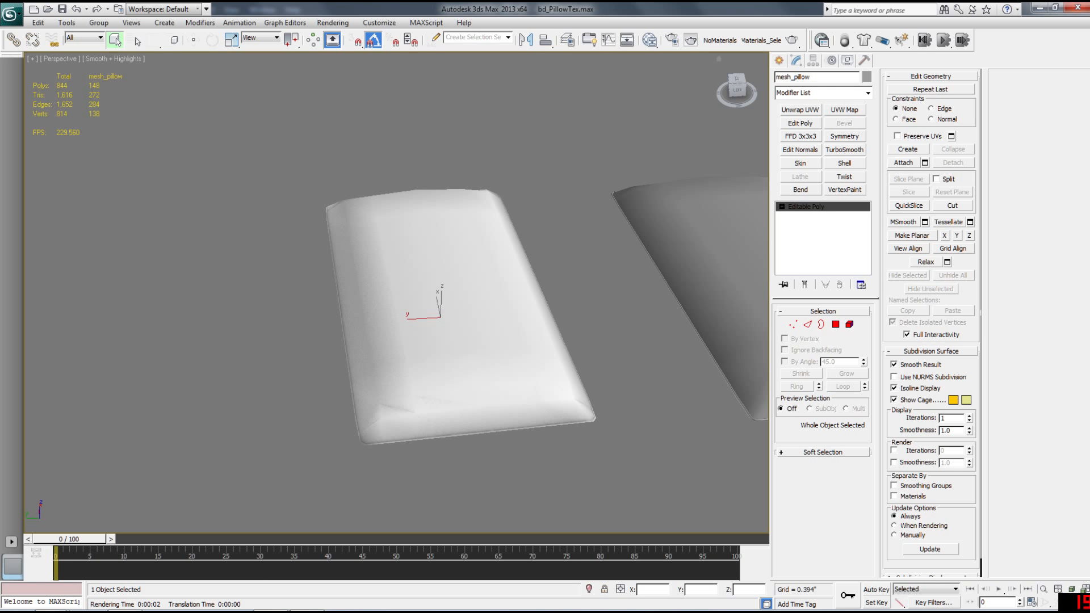
left_click(11, 14)
left_click(42, 129)
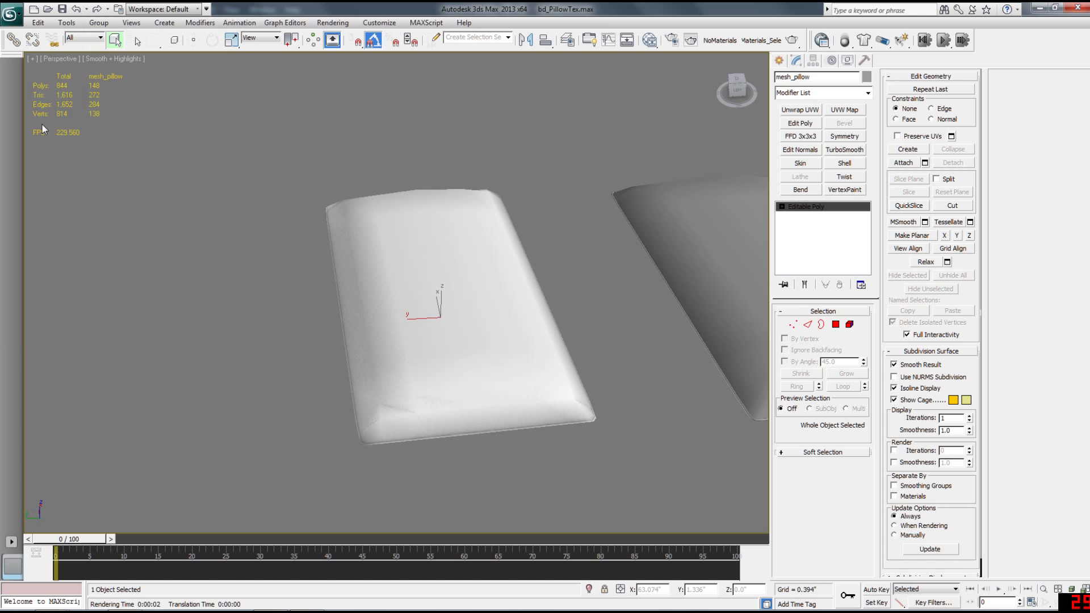
Examine the textured low-poly pillow's surface and edges up close in the viewport
middle_click_drag(314, 262, 225, 343, "alt")
scroll(317, 298, "up", 4)
middle_click_drag(330, 371, 314, 329)
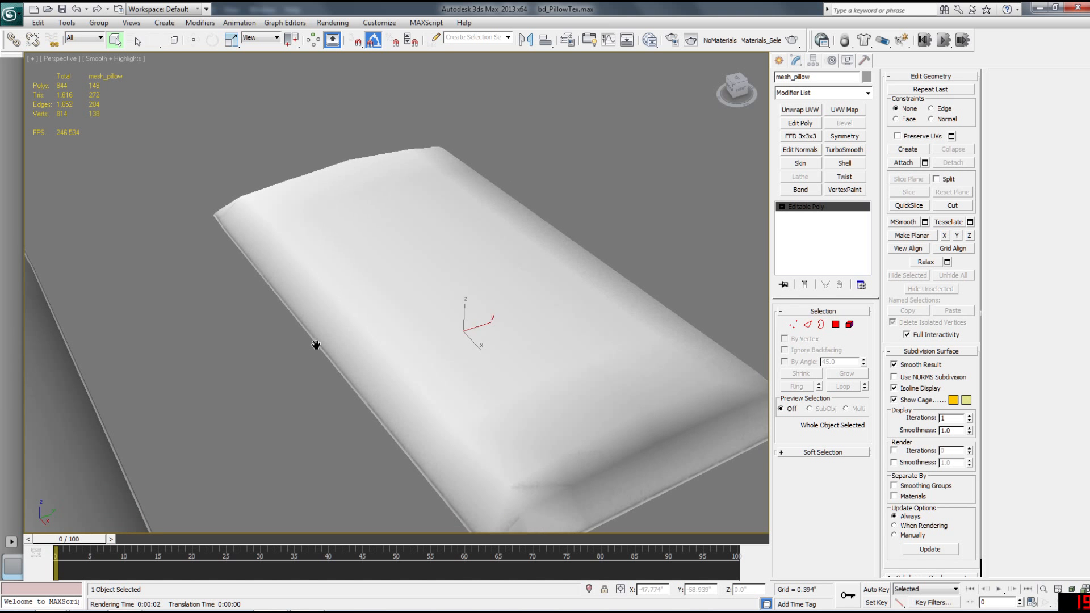
scroll(378, 386, "down", 2)
mouse_move(377, 386)
middle_mouse_down("alt")
mouse_move(503, 377)
mouse_move(483, 403)
mouse_move(508, 401)
middle_mouse_up("alt")
scroll(483, 404, "down", 3)
key("F3")
key("F3")
Open the scene bdPillow_Mattress_FrameTexStart.max and continue past the missing external file
left_click(11, 12)
left_click(30, 94)
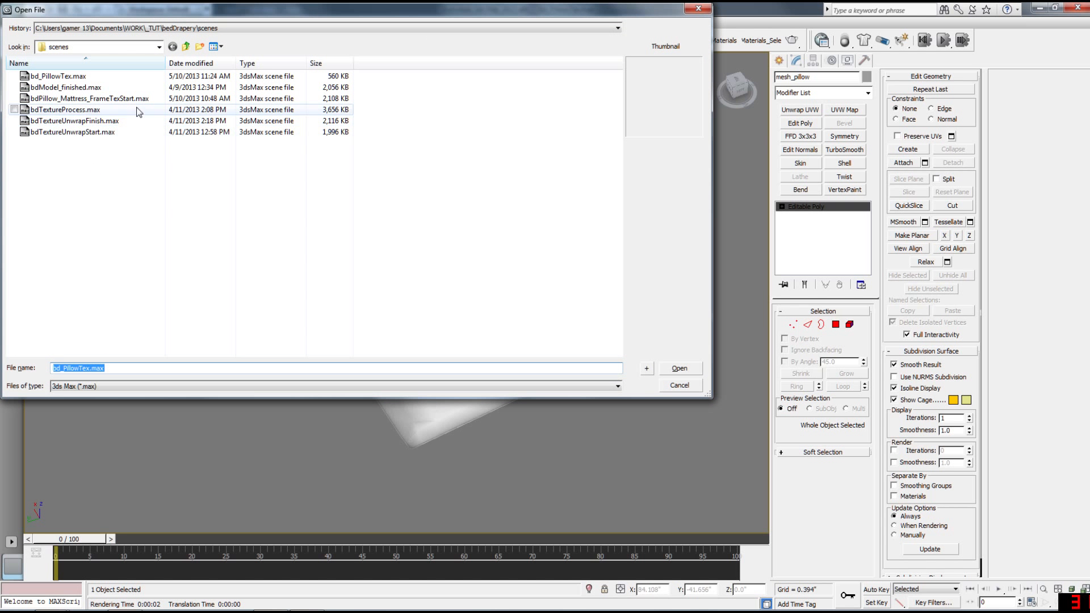
left_click(114, 99)
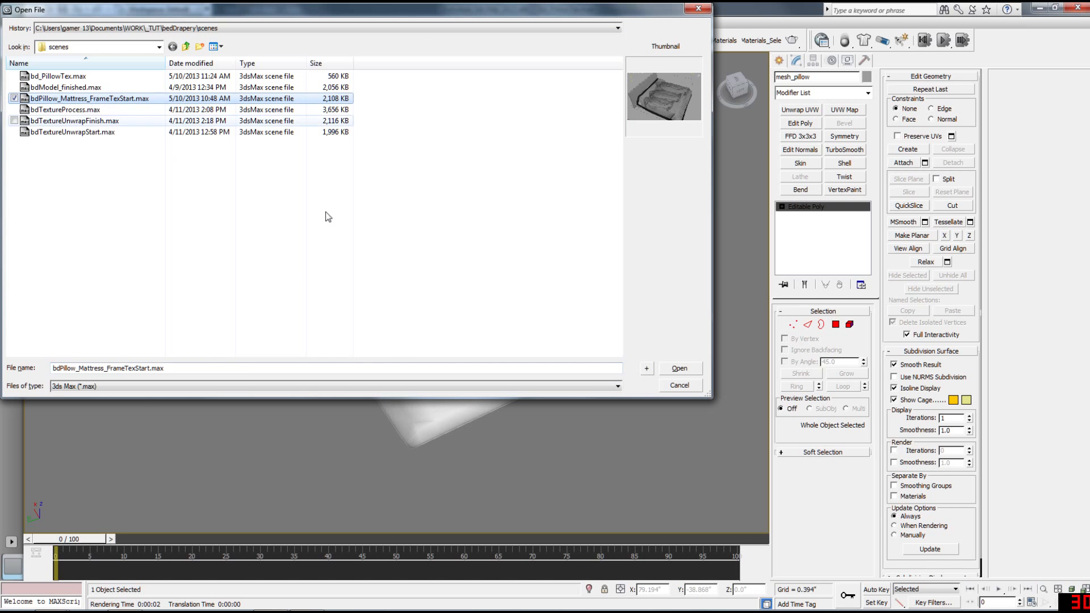
left_click(680, 368)
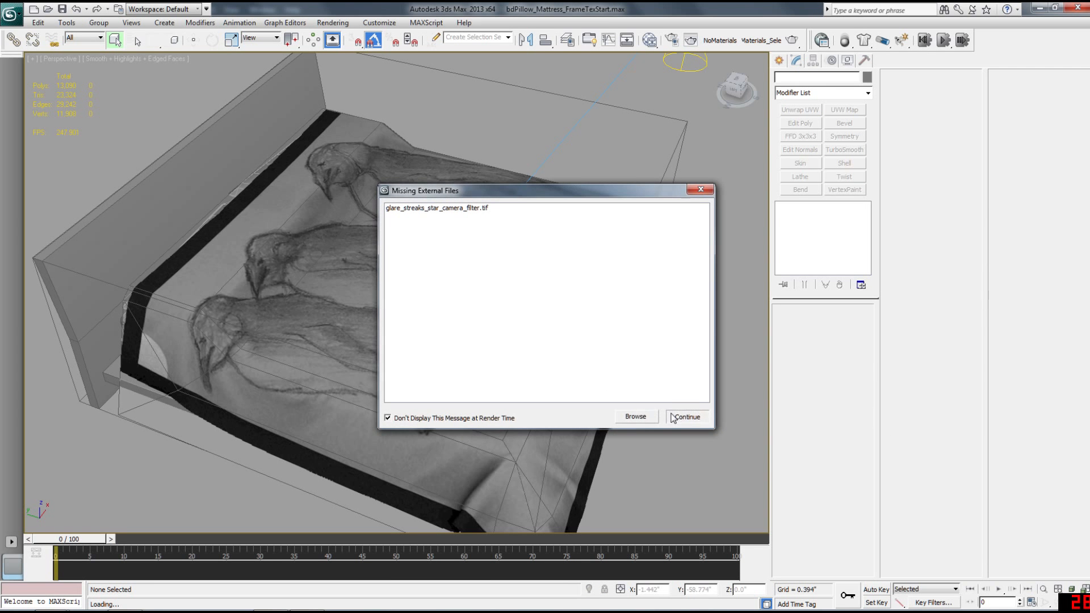
left_click(686, 417)
Switch the bed scene to wireframe display and choose bd_PillowTex.max as the file to merge
middle_click_drag(617, 328, 519, 382)
scroll(520, 382, "down", 4)
key("F3")
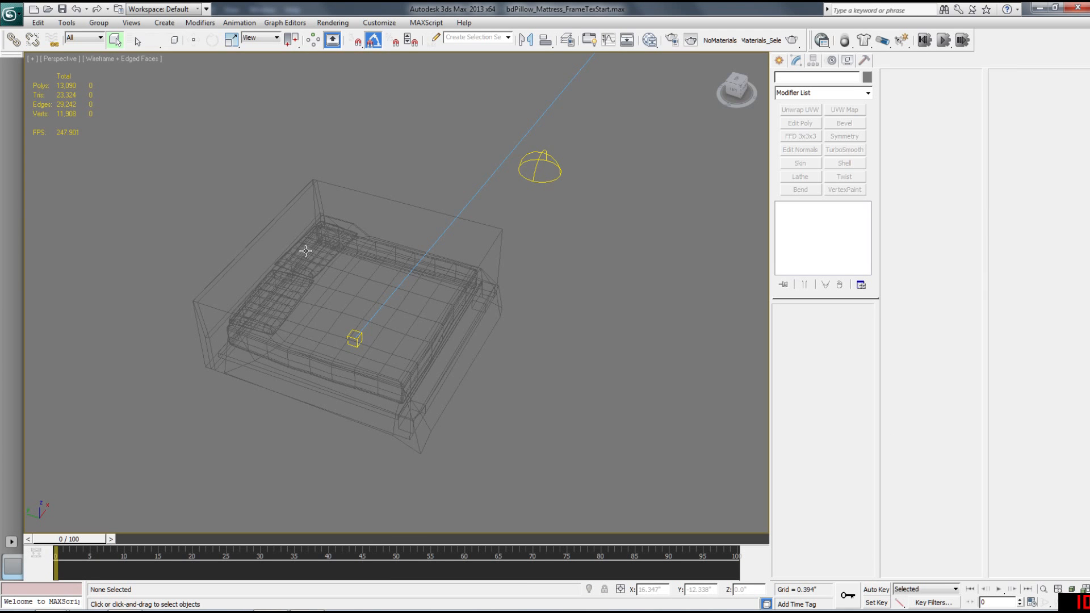
left_click(14, 20)
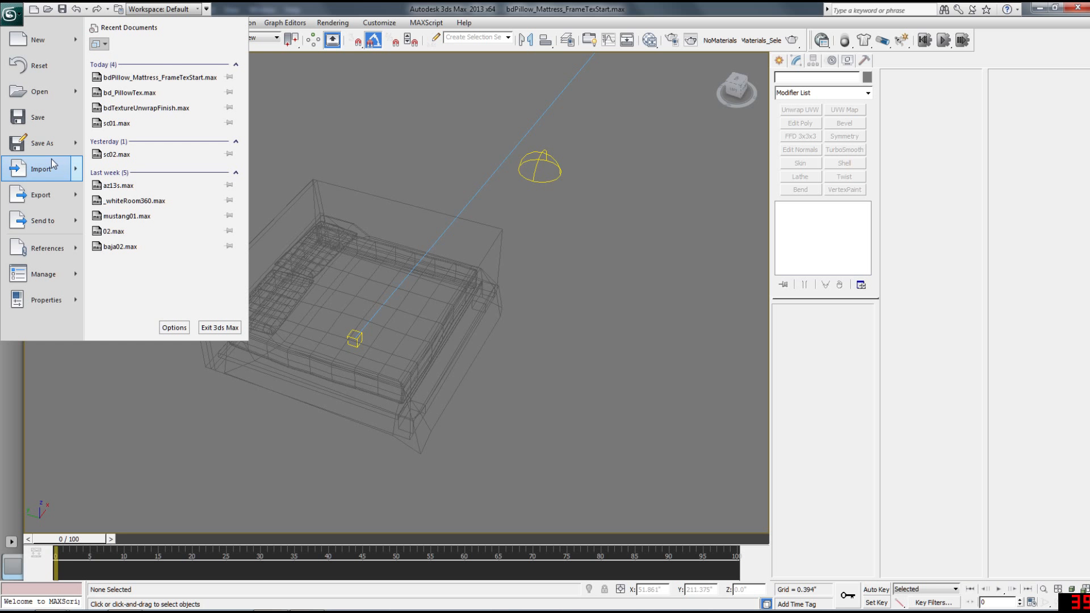
mouse_move(41, 168)
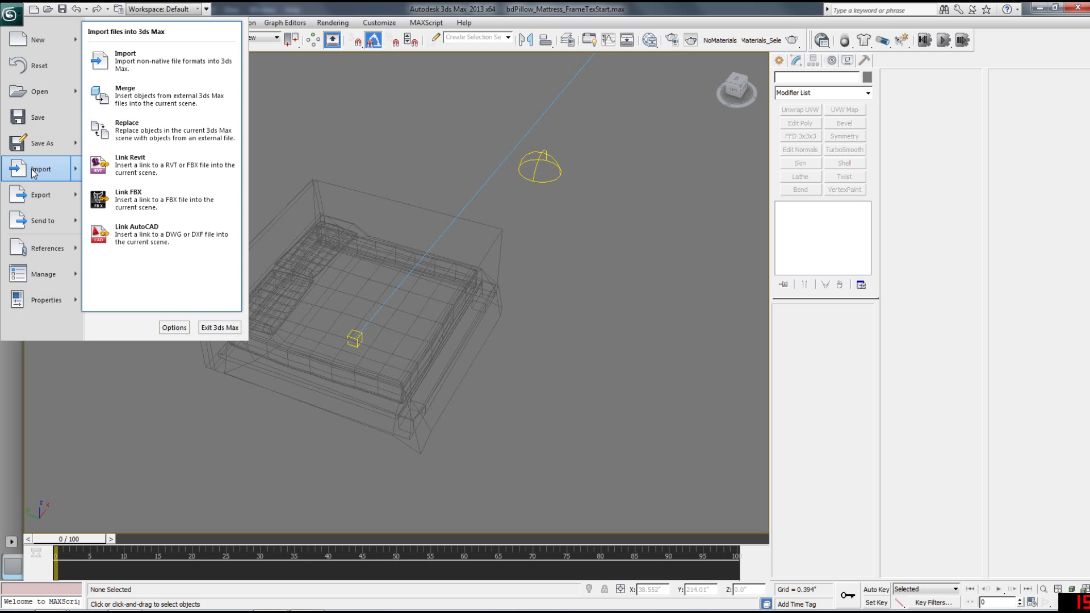
left_click(138, 94)
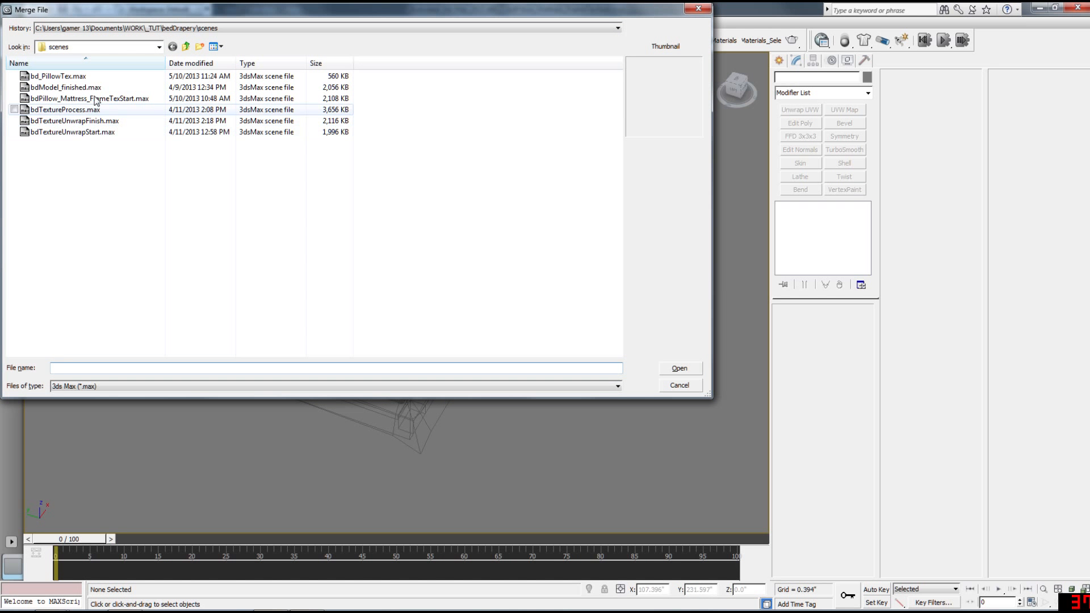
left_click(65, 76)
left_click(679, 369)
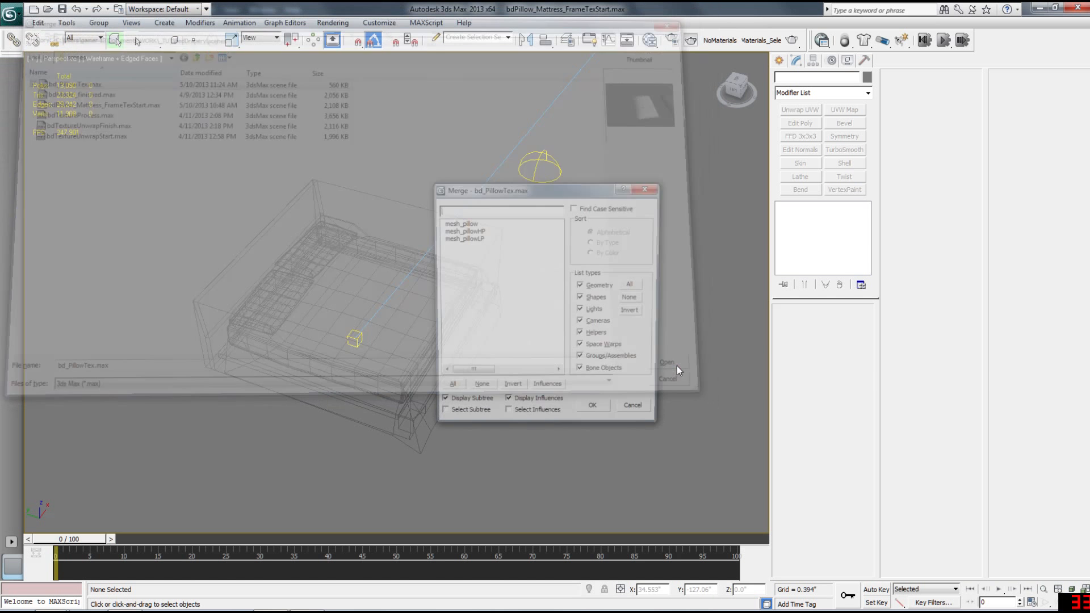
Merge only mesh_pillow into the bed scene, resolving the duplicate name by renaming it mesh_pillowA
left_click(473, 222)
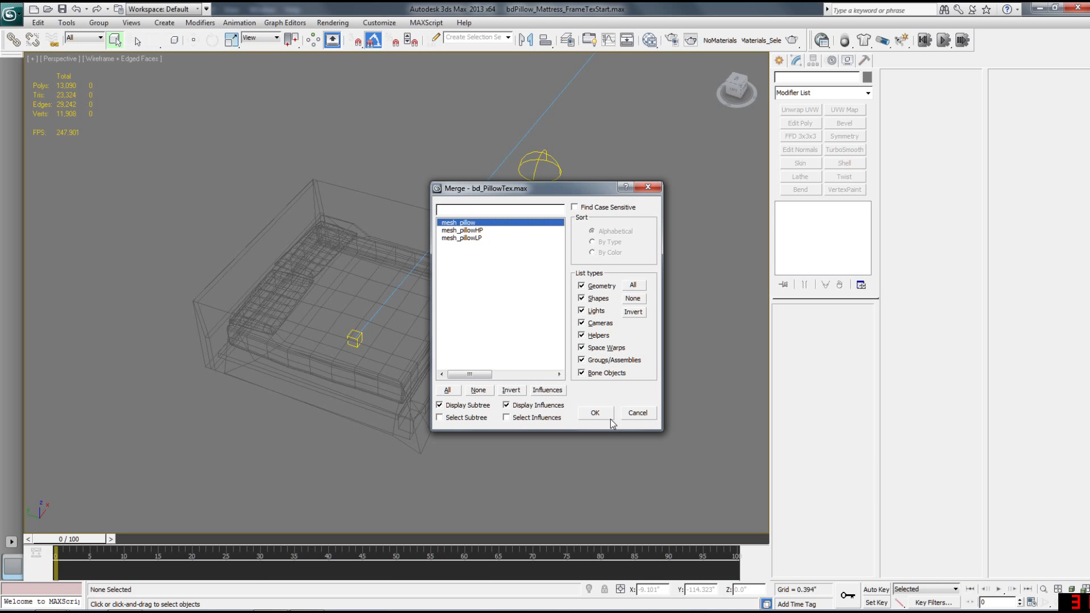
left_click(596, 412)
type("A")
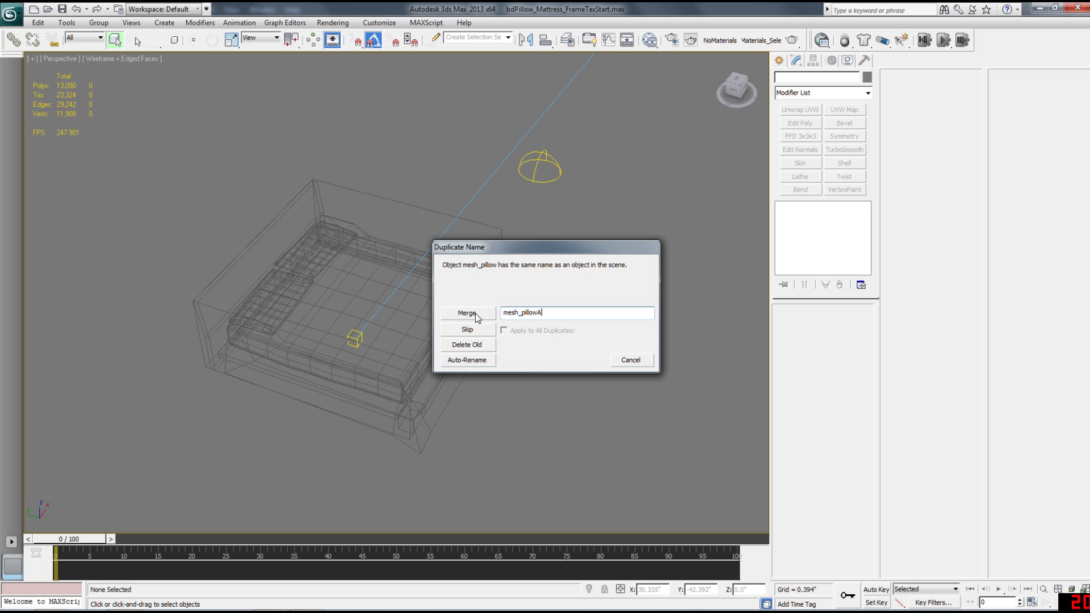
left_click(468, 313)
Move the merged mesh_pillowA onto open mattress space at about X -19.5, Y -19.5, Z 17.8 inches
middle_click_drag(500, 358, 562, 380)
key("w")
left_click_drag(526, 387, 437, 364)
left_click(446, 372)
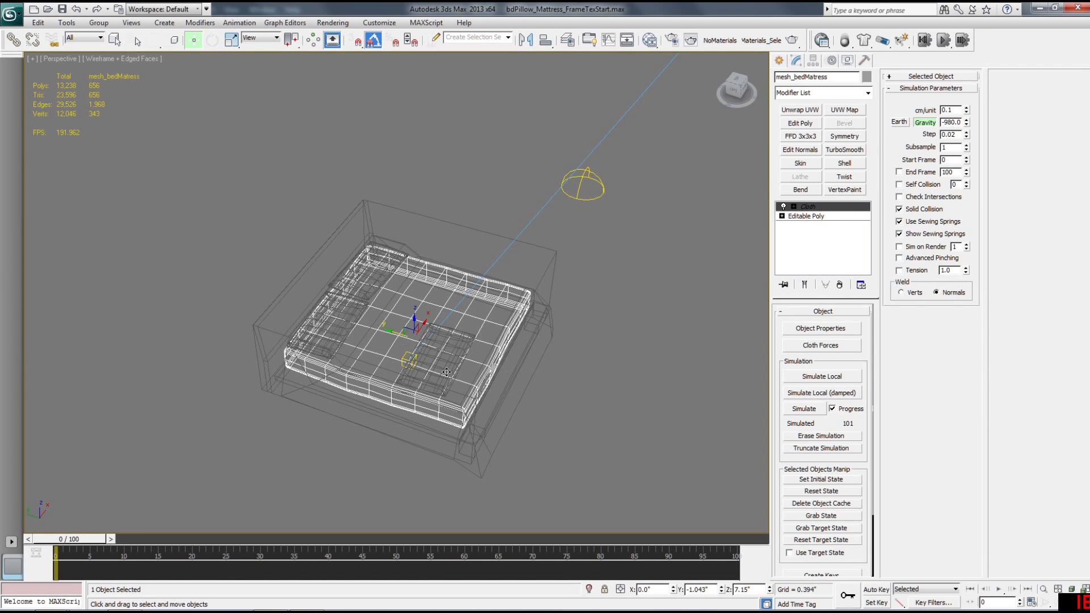
Test-render mesh_pillowA up close from two different angles to check its appearance on the bed
left_click(451, 364)
key("z")
middle_click_drag(457, 356, 462, 390, "alt")
key("shift+q")
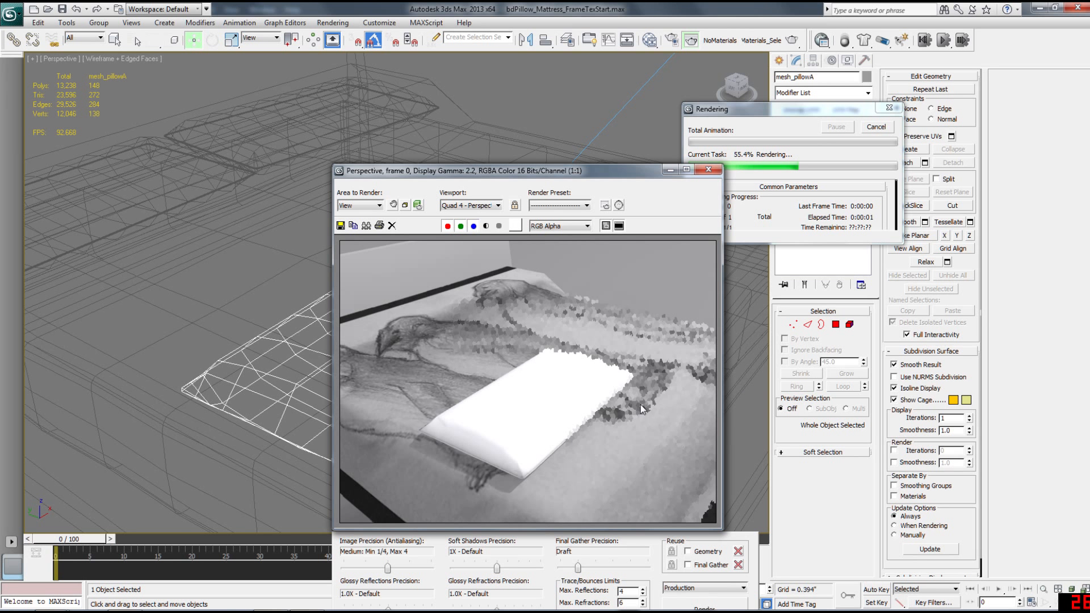
left_click(882, 131)
left_click(710, 169)
middle_click_drag(631, 253, 523, 224, "alt")
key("shift+q")
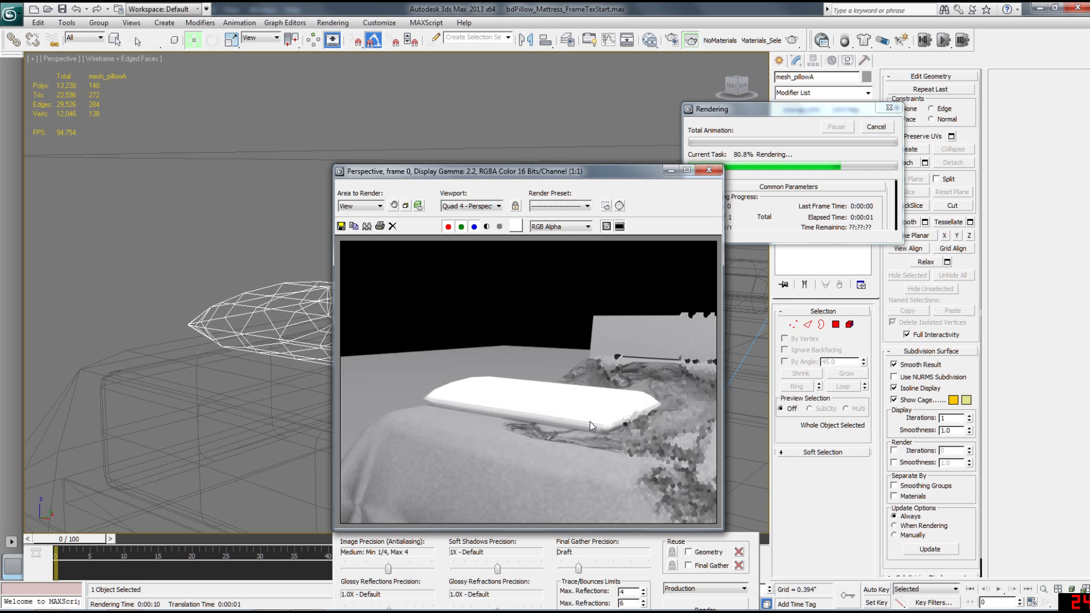
left_click(875, 128)
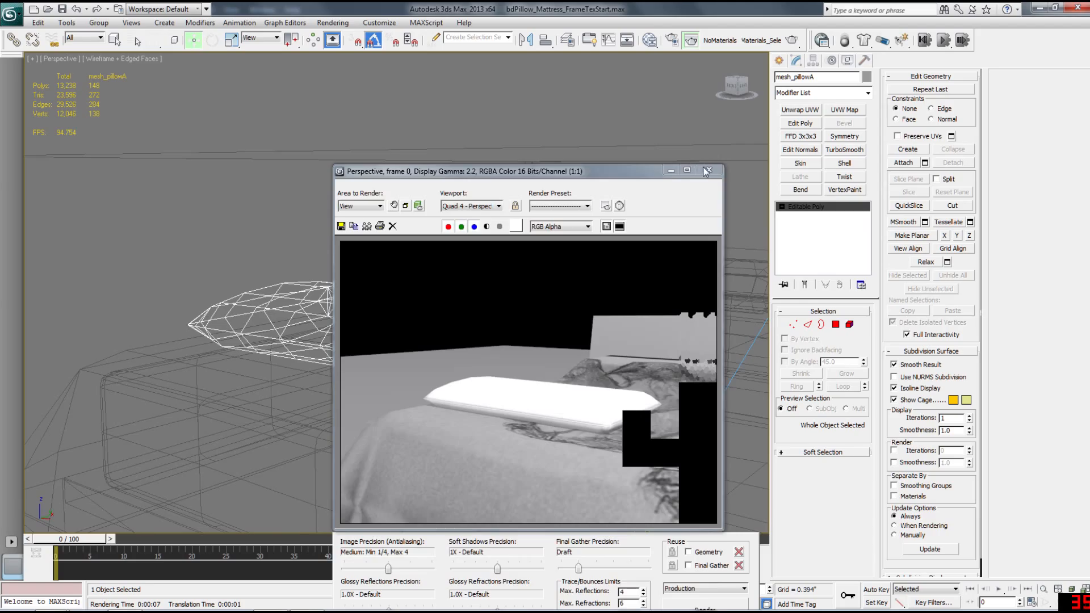
left_click(707, 170)
Move mesh_pillowA along Y to about 28 inches so it overlaps the original mesh_pillow at the headboard
middle_click_drag(513, 224, 478, 318, "alt")
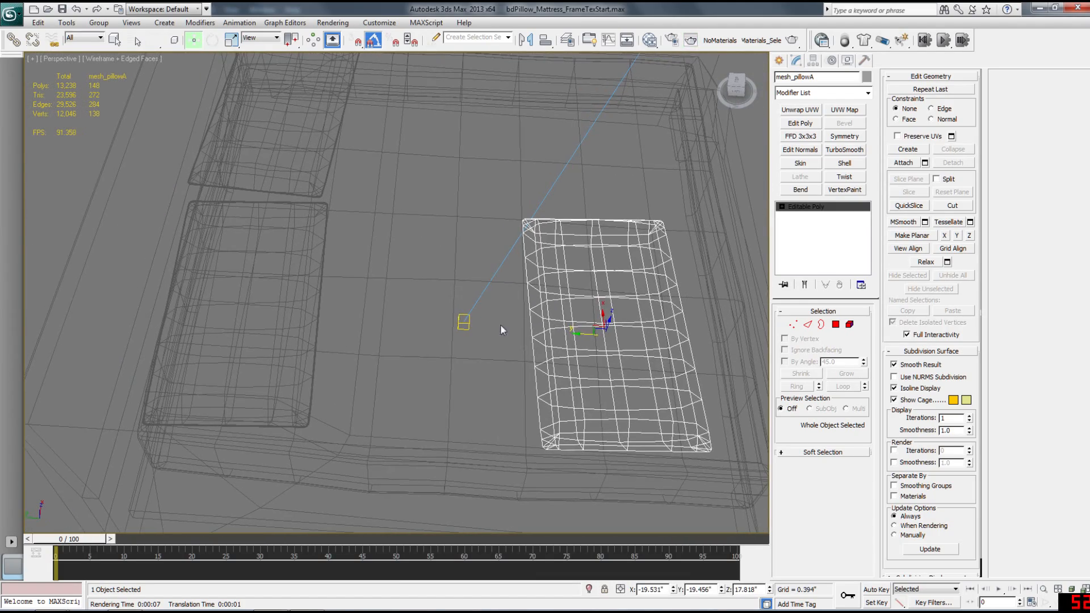
left_click_drag(580, 341, 237, 331)
scroll(398, 307, "up", 8)
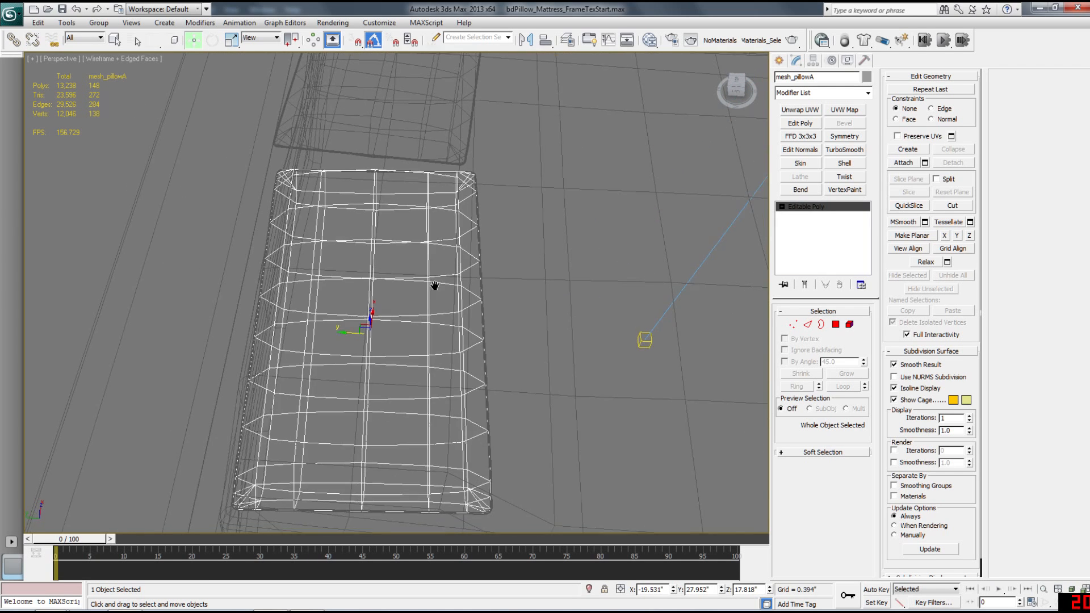
left_click_drag(343, 288, 343, 288)
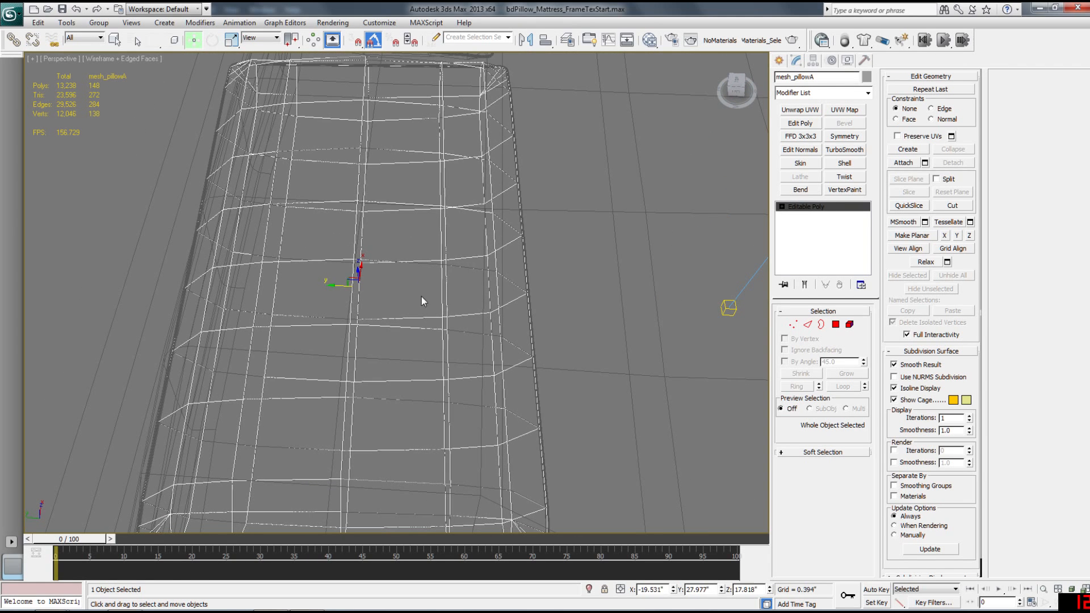
Delete the original mesh_pillow that mesh_pillowA replaces
left_click(530, 315)
scroll(523, 318, "down", 3)
middle_click_drag(538, 284, 477, 358)
scroll(495, 341, "down", 3)
scroll(424, 347, "up", 3)
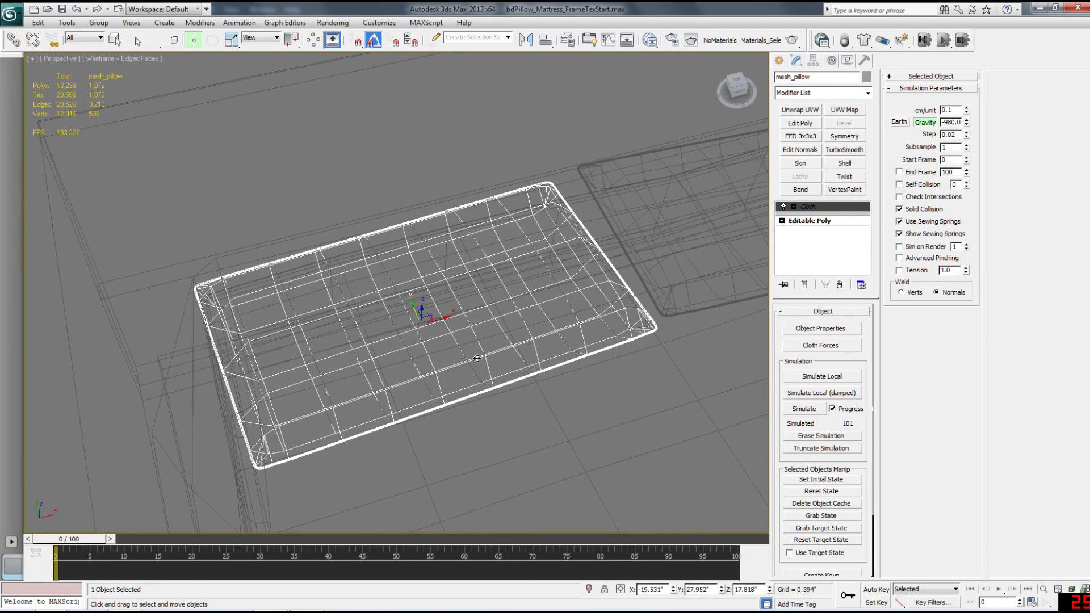
right_click(495, 386)
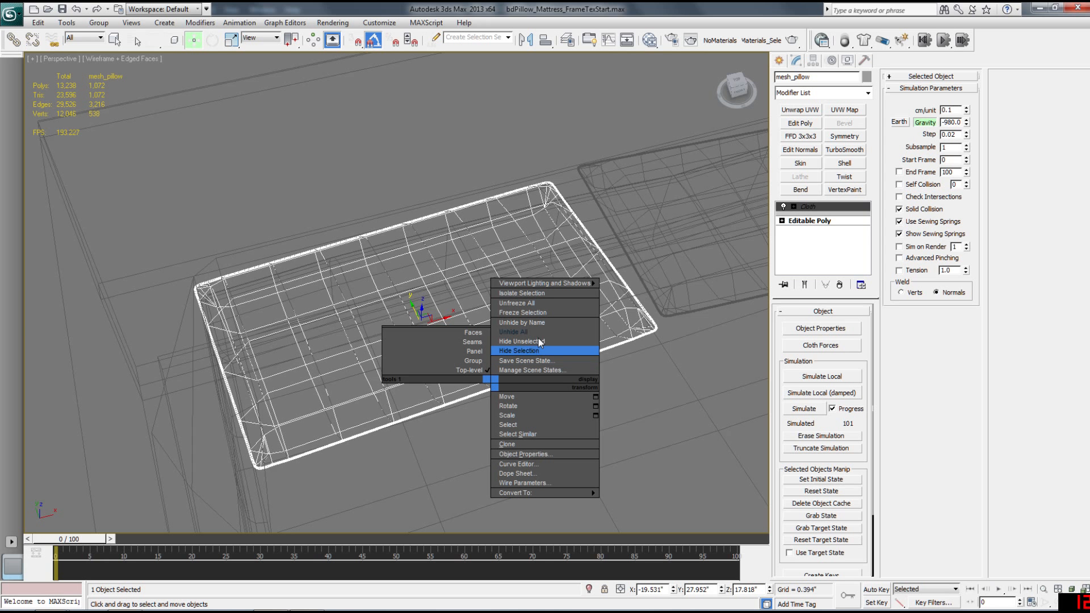
middle_click_drag(428, 272, 432, 298)
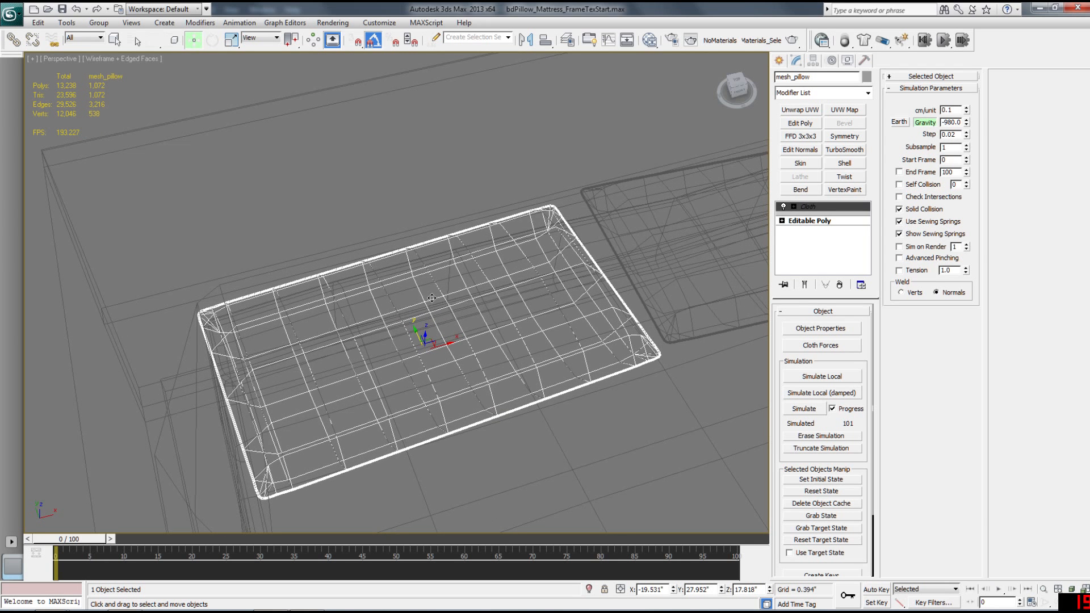
left_click(440, 316)
Clone mesh_pillowA as one copy along X over the second original pillow, at about X 18.1 inches
left_click(437, 329)
middle_click_drag(437, 330, 279, 369)
mouse_move(278, 369)
left_mouse_down("shift")
mouse_move(471, 389)
mouse_move(732, 267)
mouse_move(661, 273)
left_mouse_up("shift")
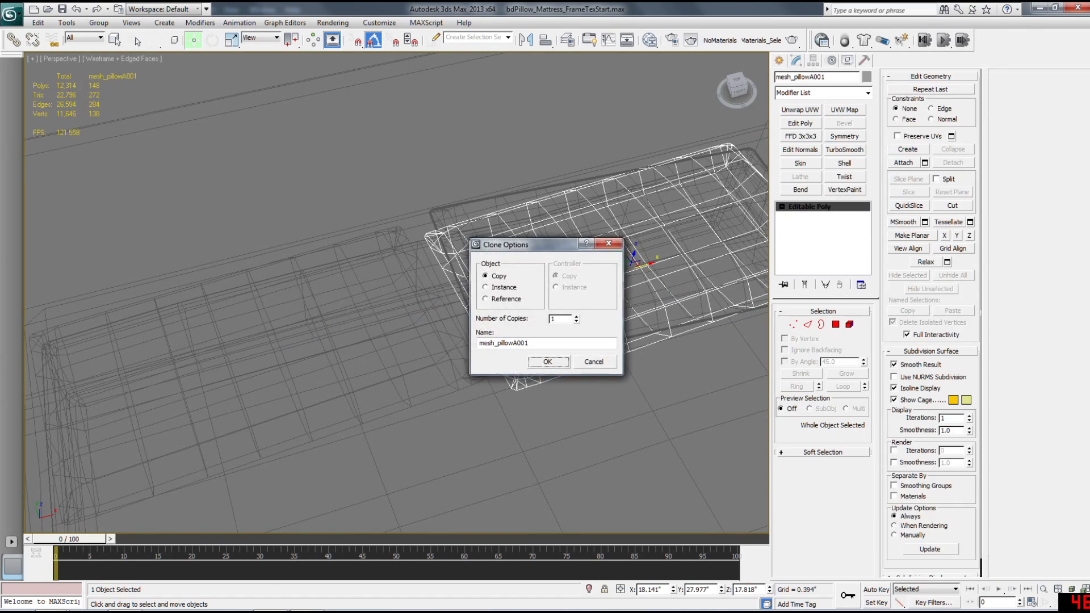
left_click(546, 363)
middle_click_drag(536, 338, 451, 413)
left_click(545, 40)
left_click(408, 278)
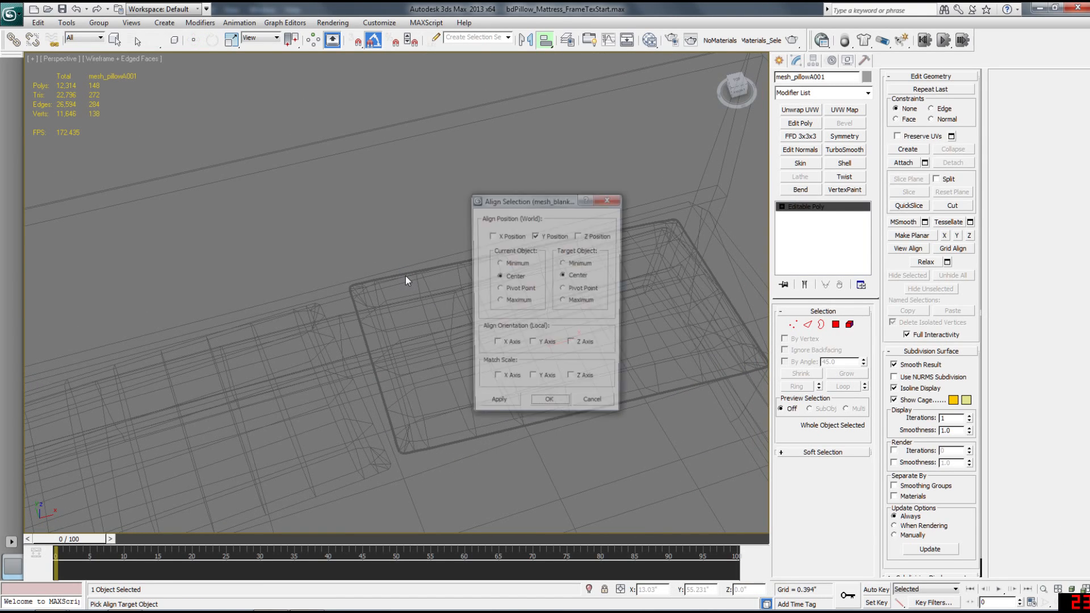
left_click(577, 236)
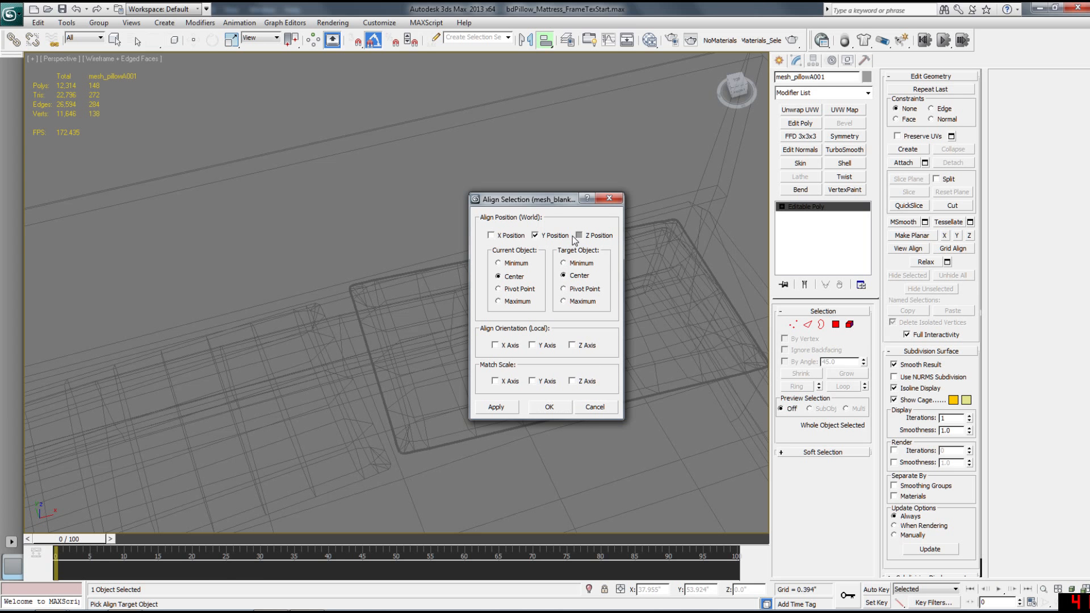
left_click(599, 409)
left_click(602, 408)
Align the pillow copy to the second original pillow in X, Y and Z position, pivot point to pivot point
scroll(467, 291, "up", 6)
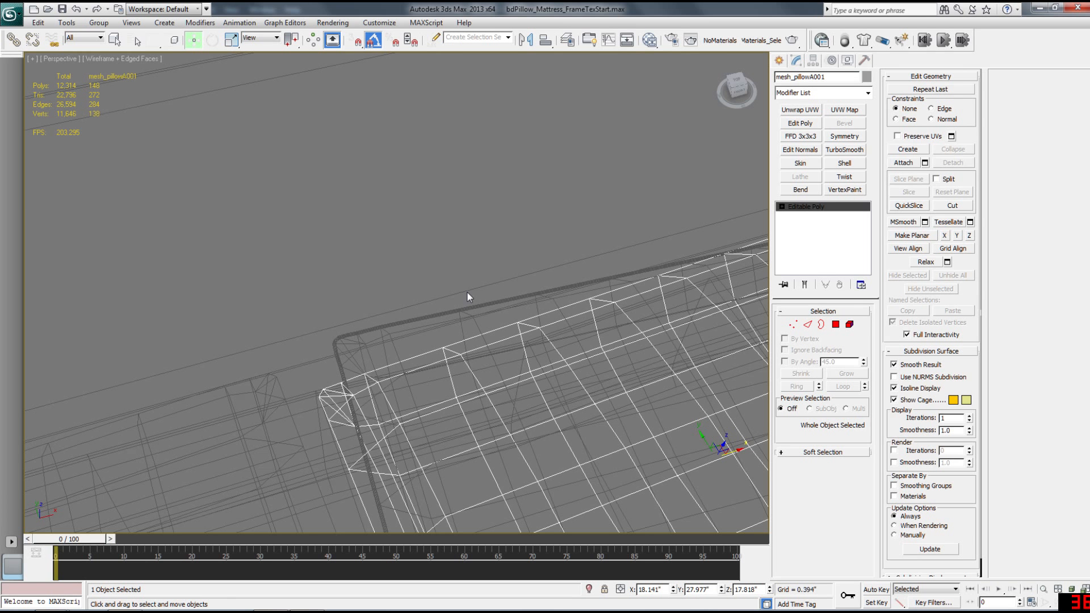
left_click(546, 39)
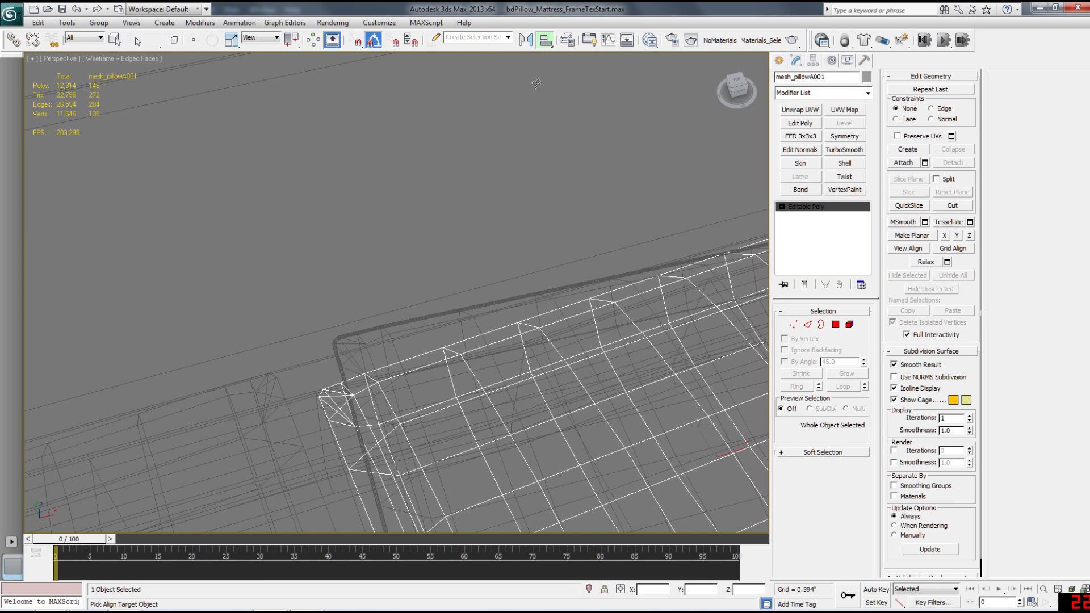
left_click(489, 301)
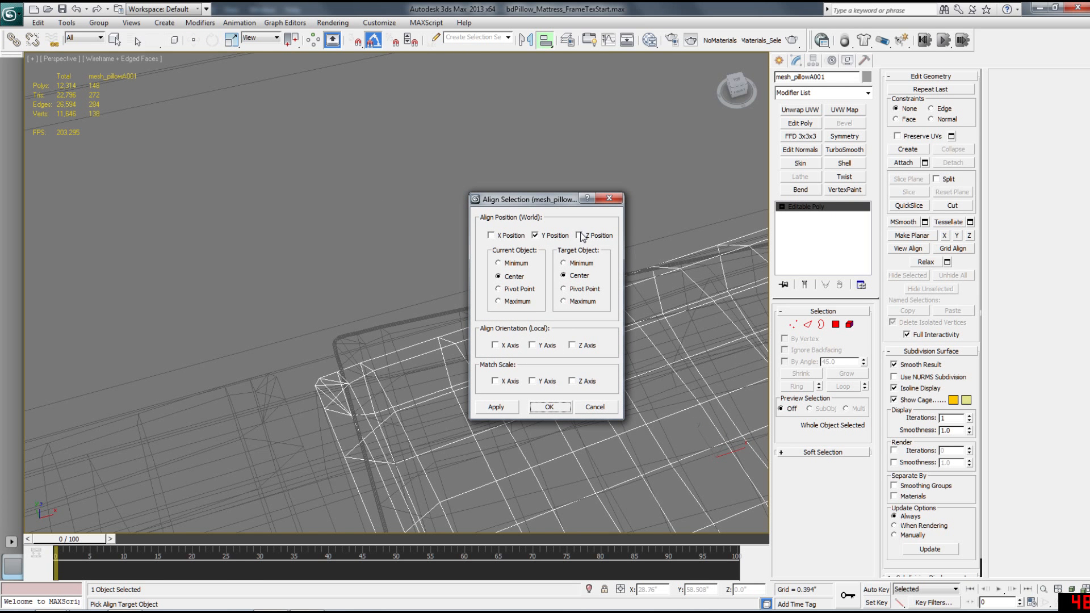
left_click(491, 235)
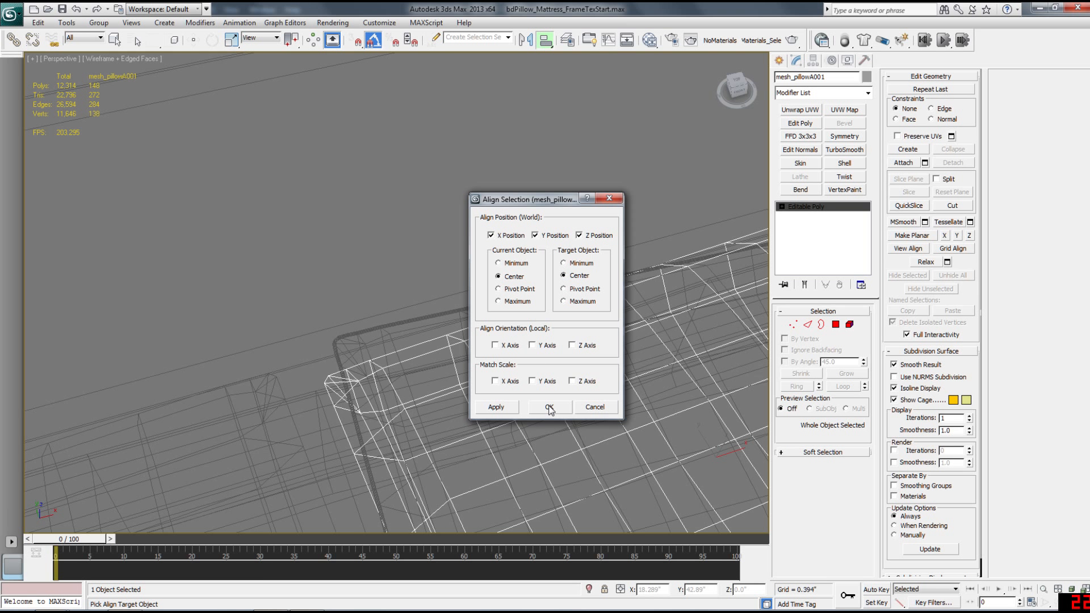
left_click(564, 289)
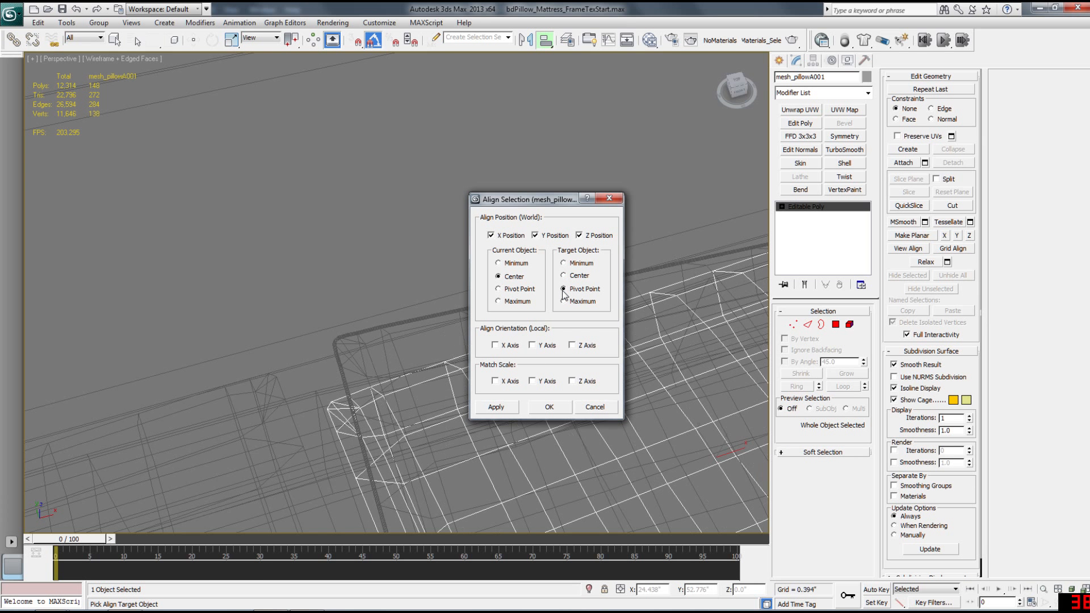
left_click(498, 289)
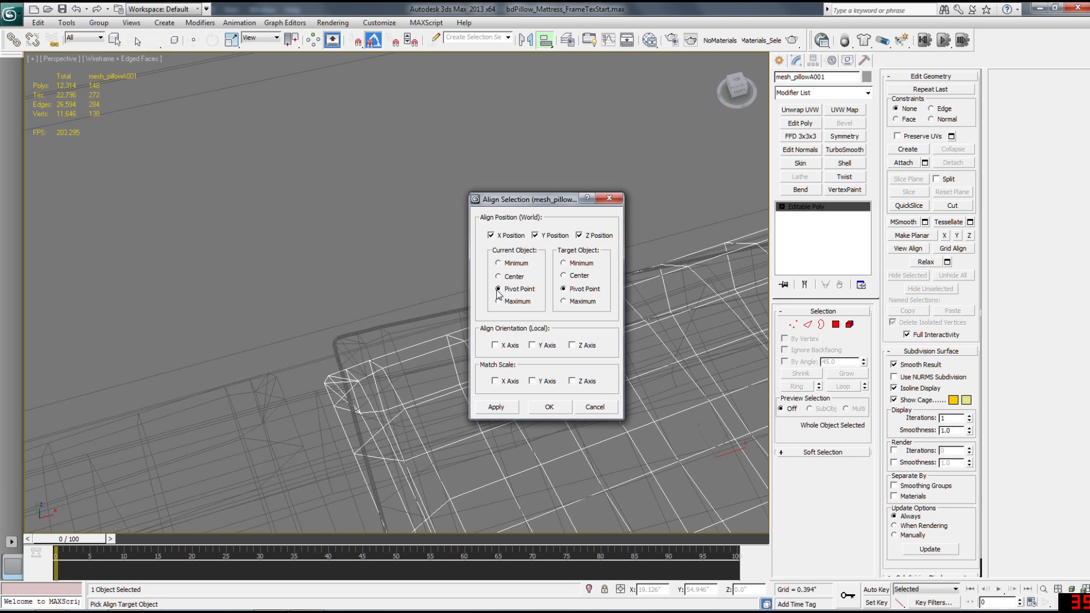
left_click(548, 405)
Rotate the pillow copy about -4 degrees around Z to match the second original pillow's orientation
middle_click_drag(628, 403, 505, 362, "alt")
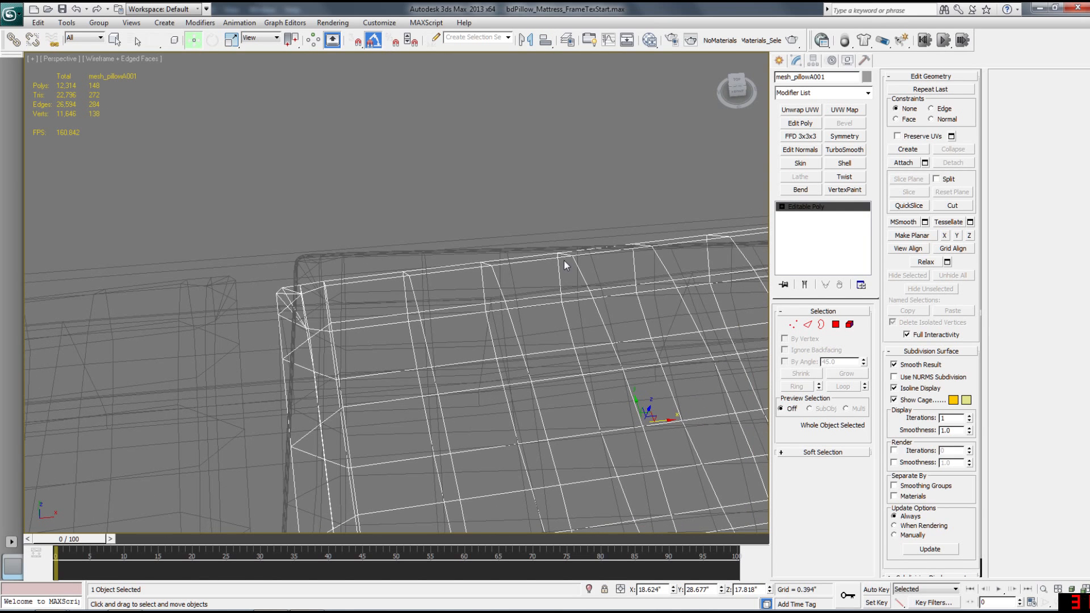
left_click(522, 254)
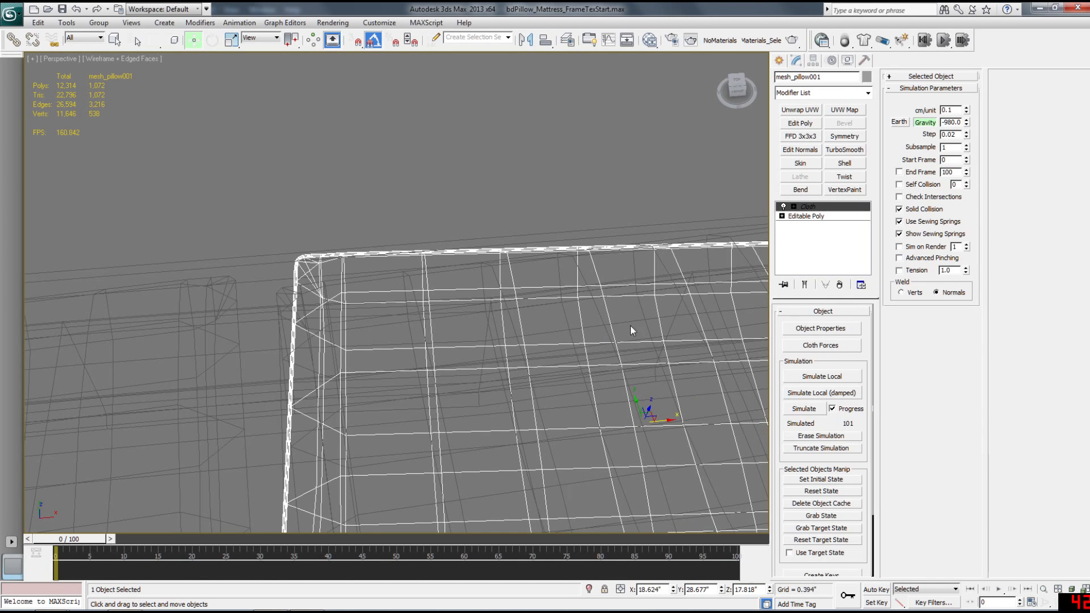
left_click(386, 275)
middle_click_drag(405, 288, 382, 291)
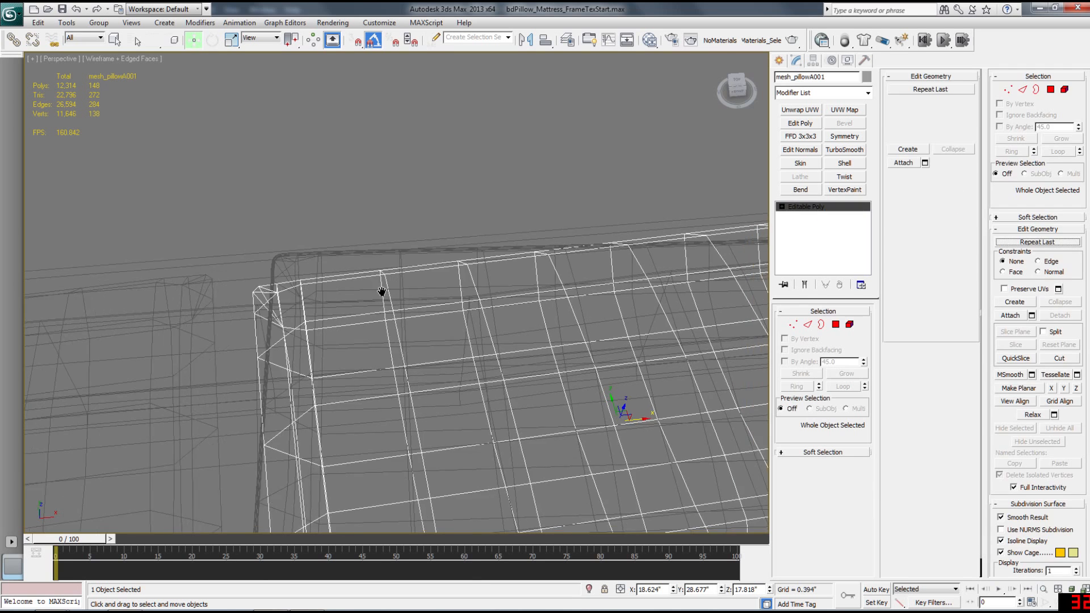
scroll(382, 292, "down", 3)
key("e")
left_click_drag(565, 403, 542, 396)
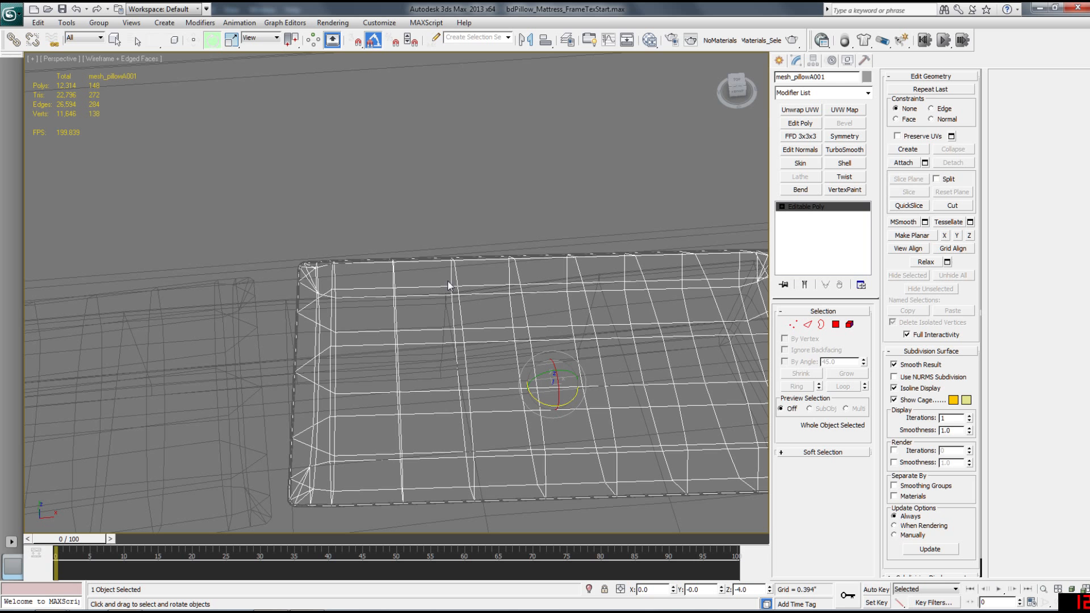
Delete the second original pillow, mesh_pillow001, and shade the viewport
left_click(464, 259)
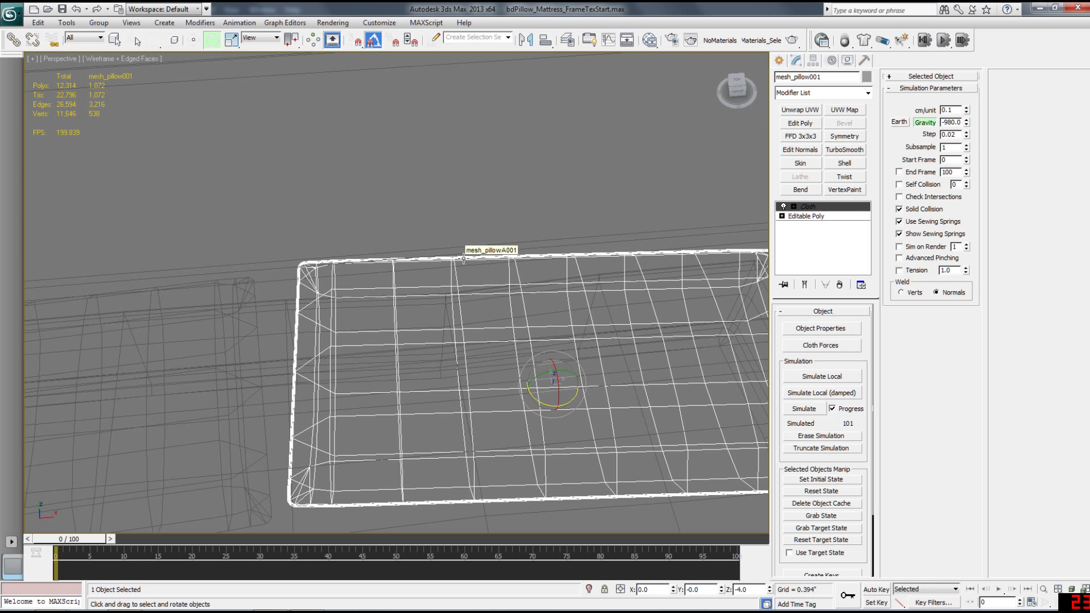
left_click(463, 258)
key("F3")
Examine the replaced pillows on the bed in shaded and wireframe display, up close and from farther away
middle_click_drag(438, 293, 480, 358, "alt")
scroll(459, 346, "up", 5)
scroll(480, 348, "down", 5)
middle_click_drag(479, 348, 455, 360, "alt")
scroll(438, 316, "down", 2)
key("F3")
scroll(455, 360, "up", 4)
left_click(535, 408)
left_click(514, 415)
middle_click_drag(513, 414, 391, 412, "alt")
scroll(526, 405, "down", 3)
right_click(359, 176)
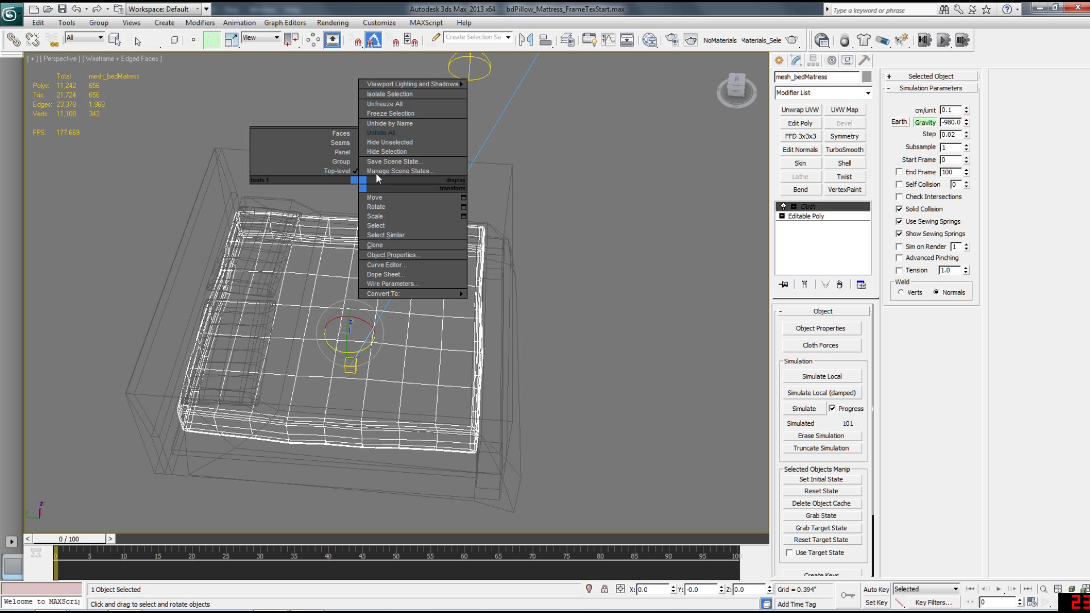
Save the scene under the new name bdPillow_Mattress_FrameTexFinished.max
left_click(11, 13)
left_click(40, 143)
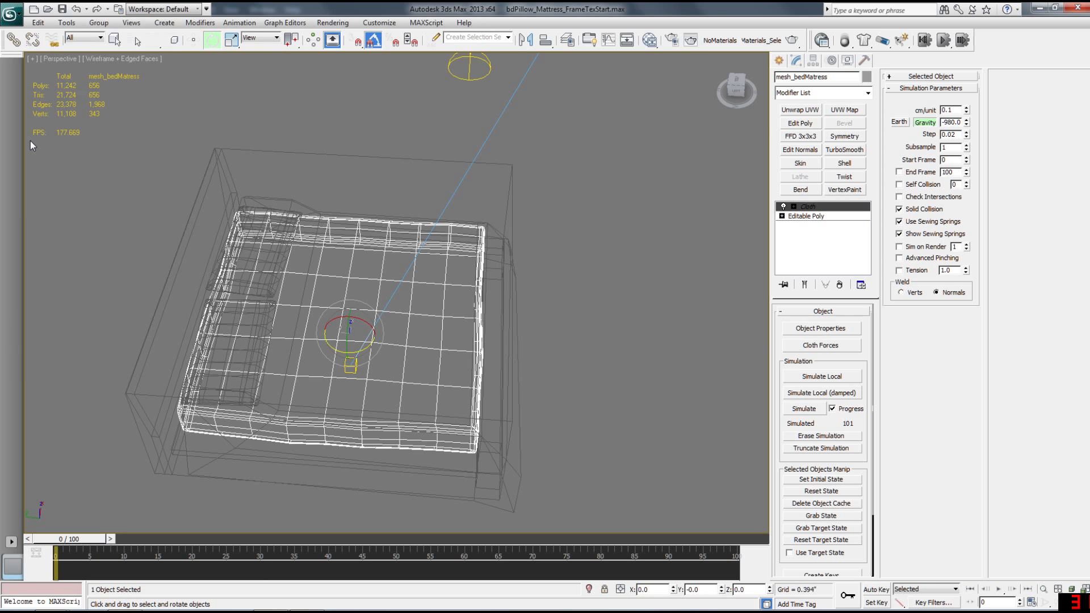
left_click(146, 368)
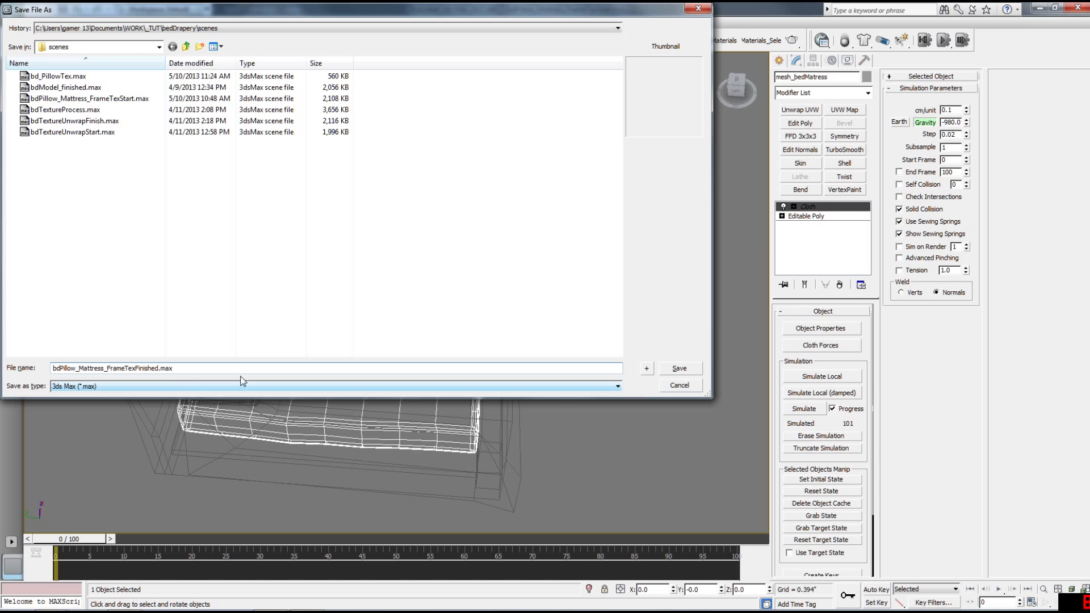
left_click(667, 372)
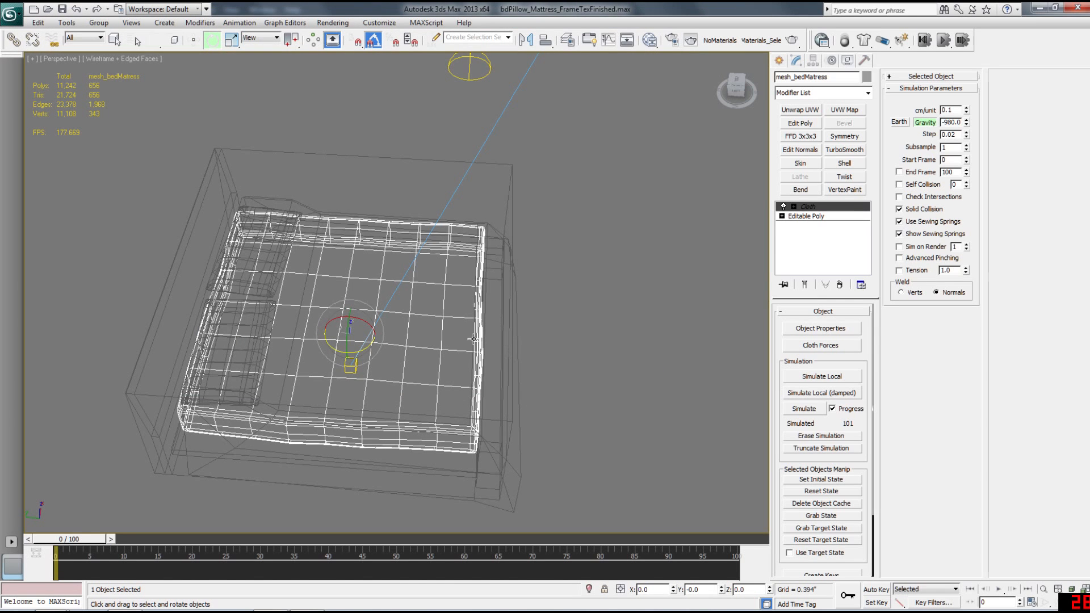
Unfreeze and unhide all objects in the scene
middle_click_drag(419, 264, 374, 287, "alt")
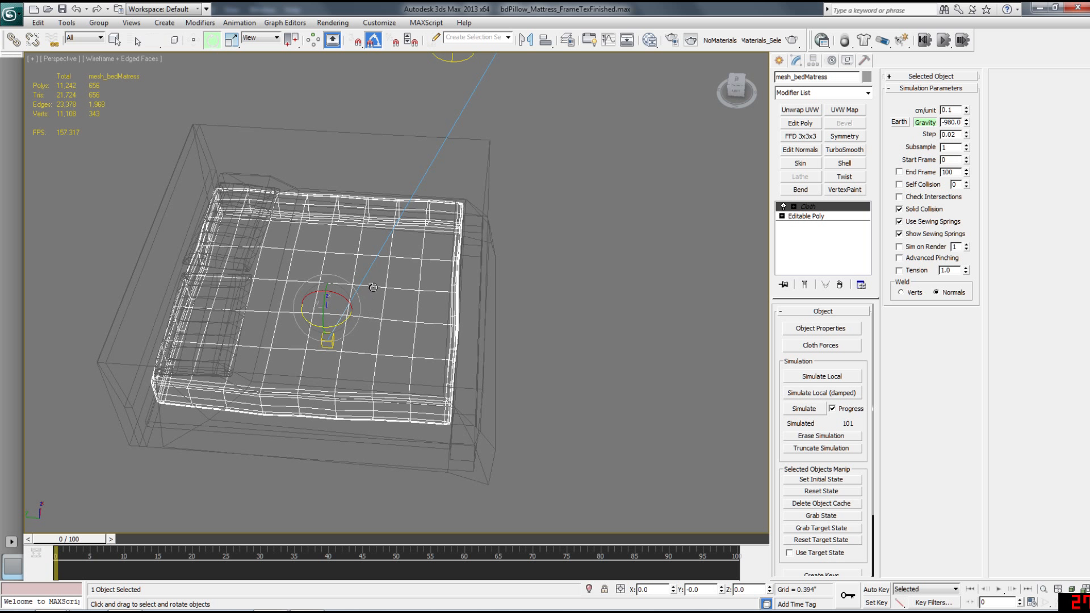
key("w")
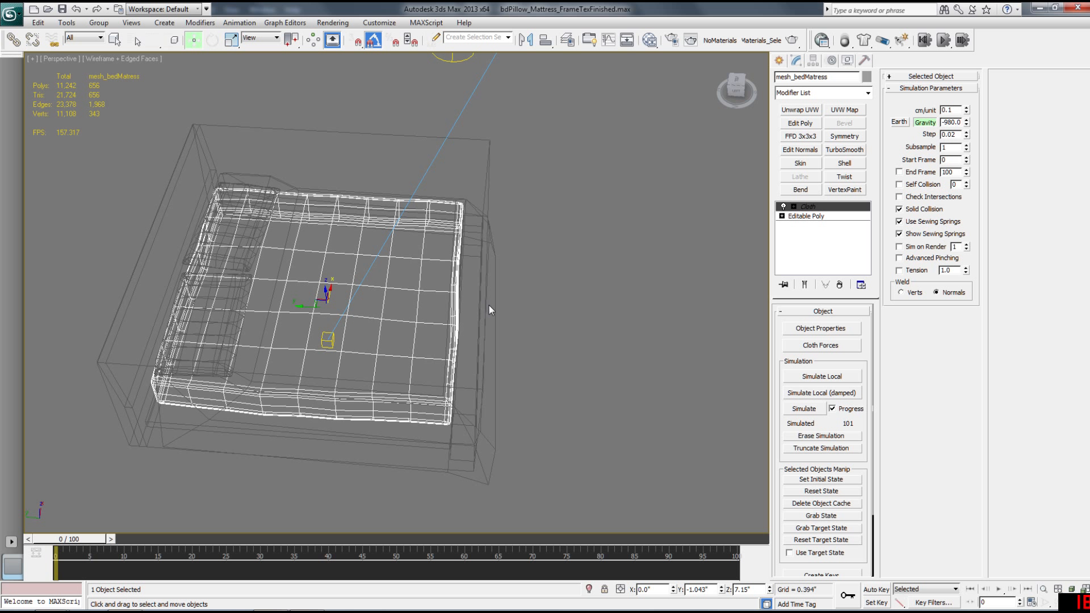
right_click(555, 253)
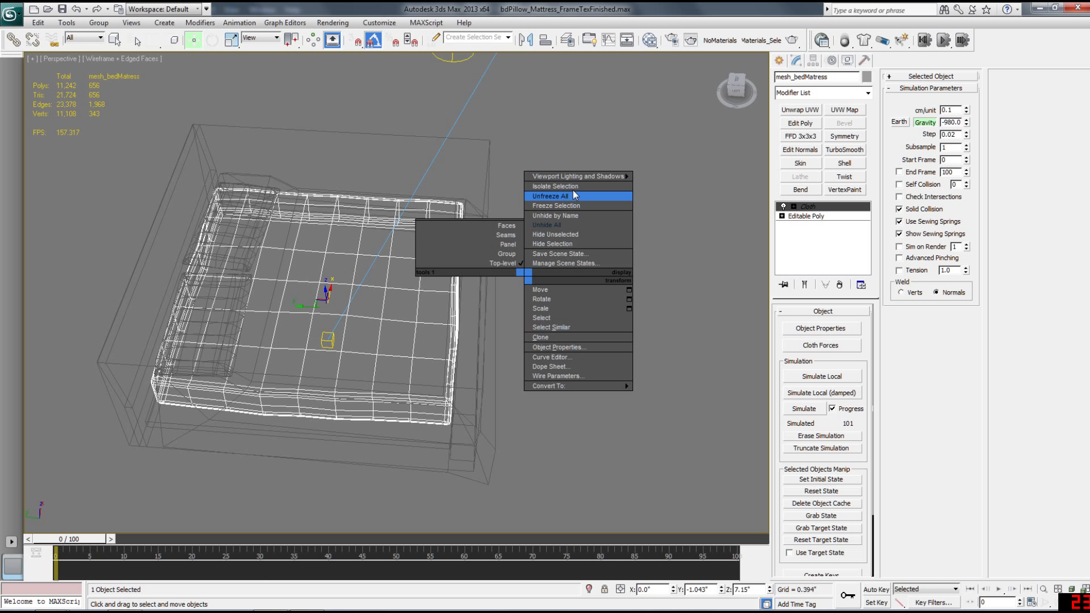
left_click(571, 200)
right_click(562, 235)
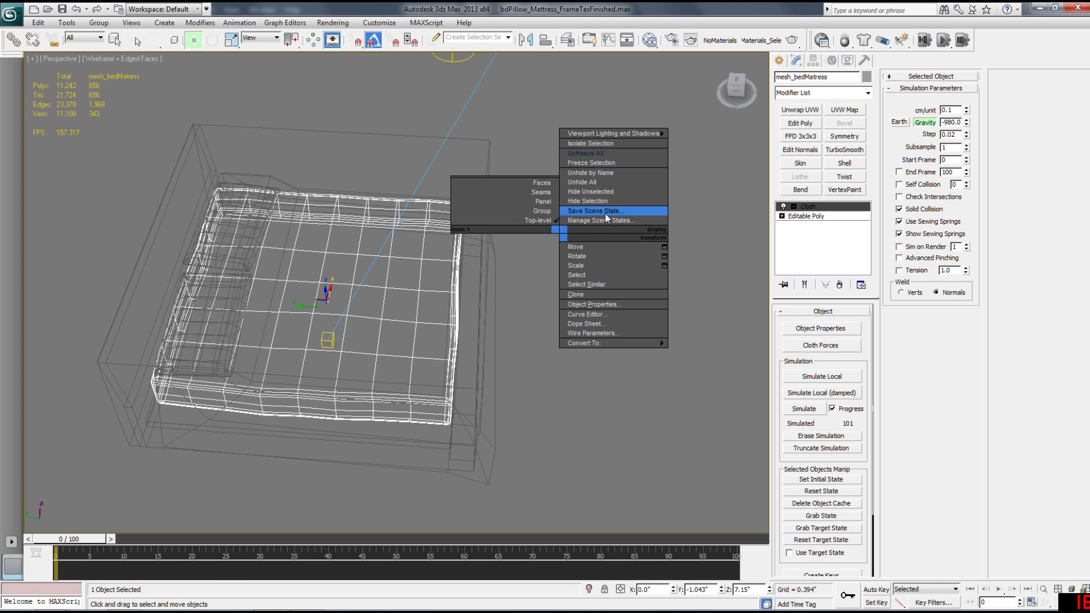
left_click(598, 184)
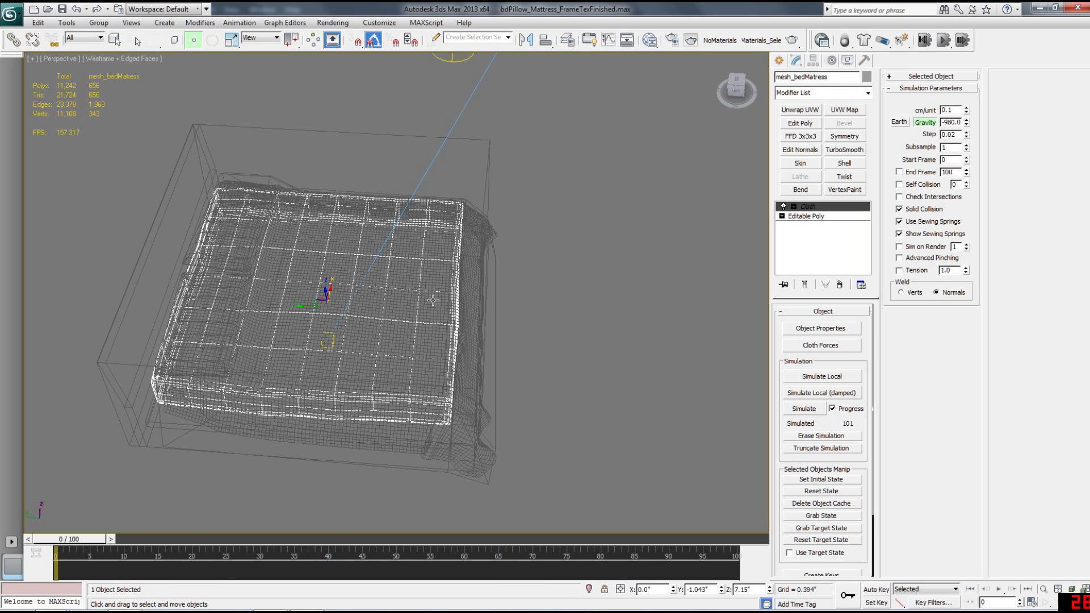
Invert the selection and delete everything in the scene except the mattress
left_click(63, 24)
mouse_move(43, 24)
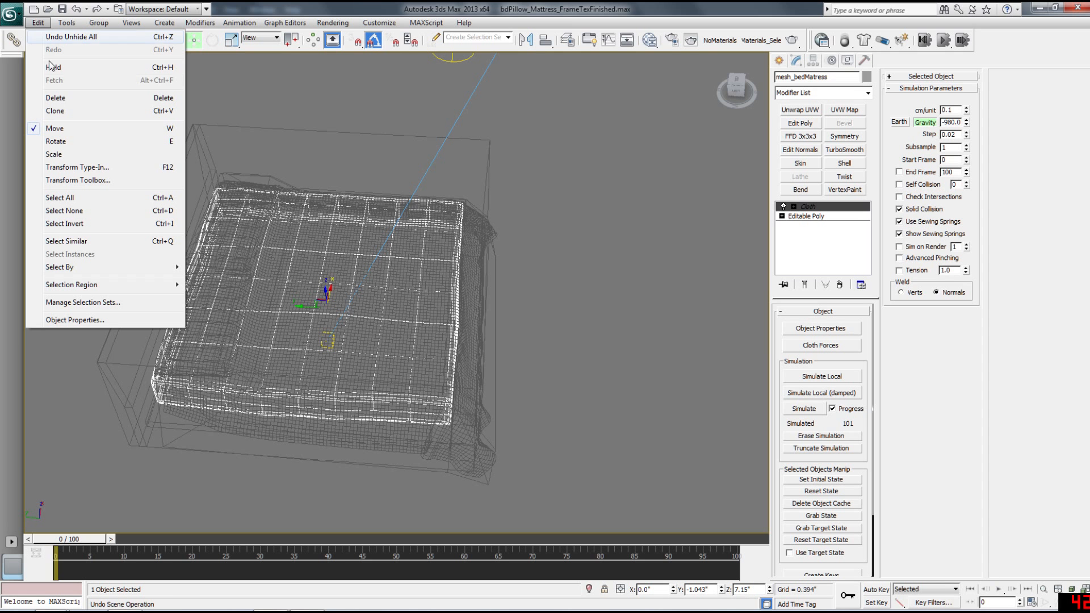
left_click(39, 27)
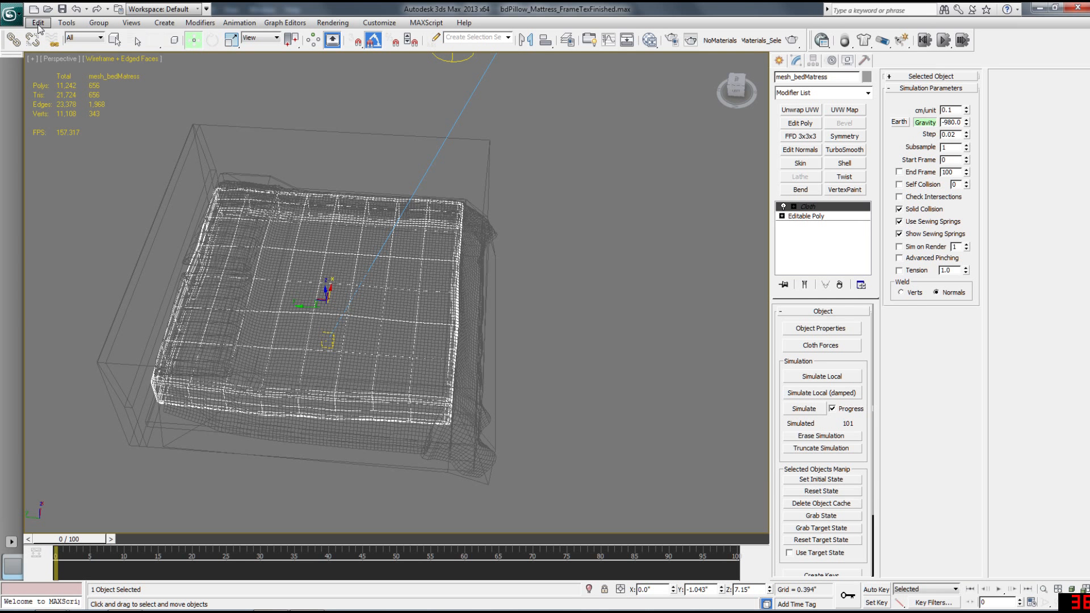
key("ctrl+i")
key("Delete")
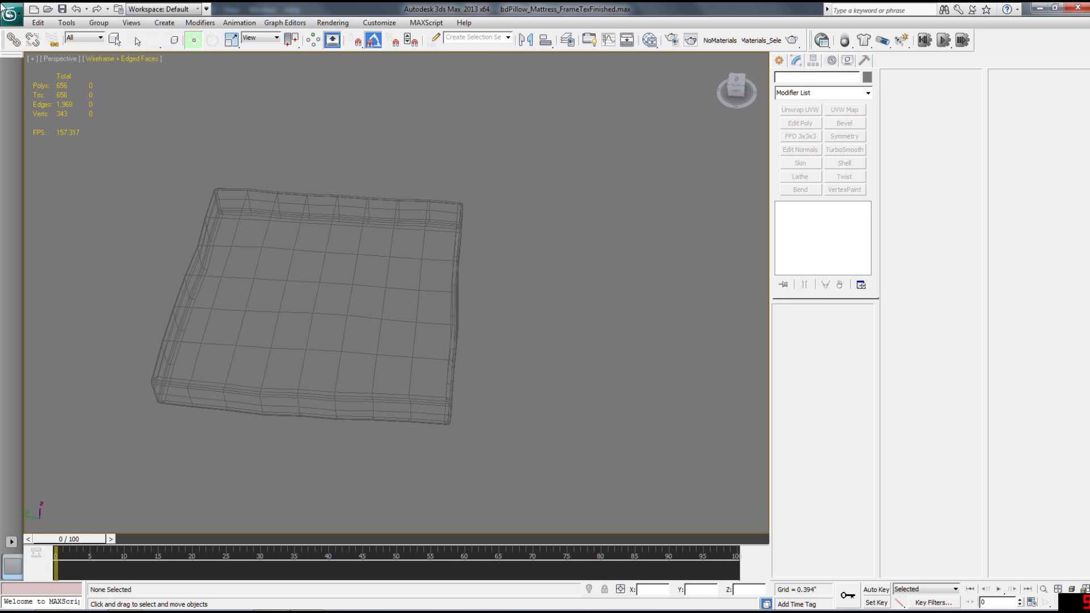
Save the mattress-only scene under the new name bd_MattressTex.max
left_click(10, 26)
left_click(31, 145)
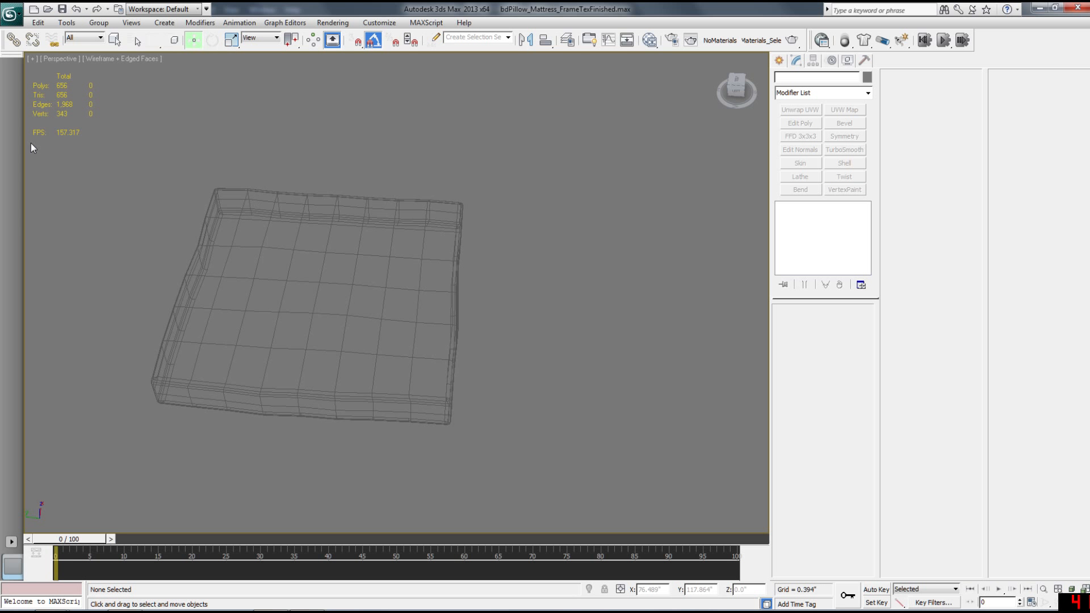
left_click(72, 77)
left_click(89, 369)
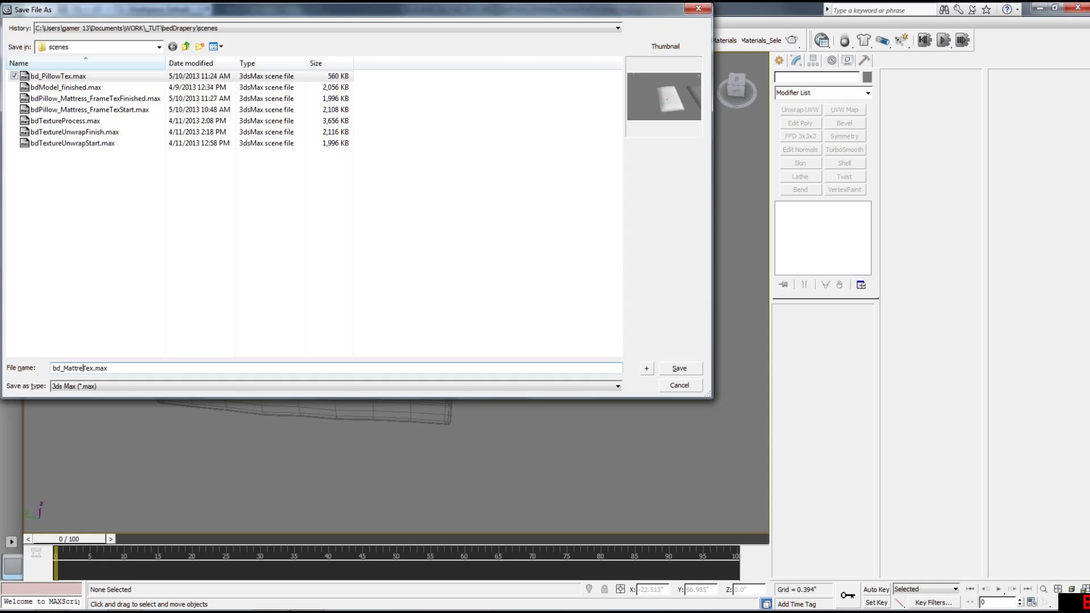
key("Return")
Select the mattress, show it shaded, and rename it mesh_bedMatressLP
left_click_drag(121, 312, 222, 402)
scroll(287, 336, "up", 3)
mouse_move(255, 362)
middle_mouse_down()
mouse_move(288, 335)
mouse_move(234, 274)
middle_mouse_up()
scroll(233, 273, "up", 3)
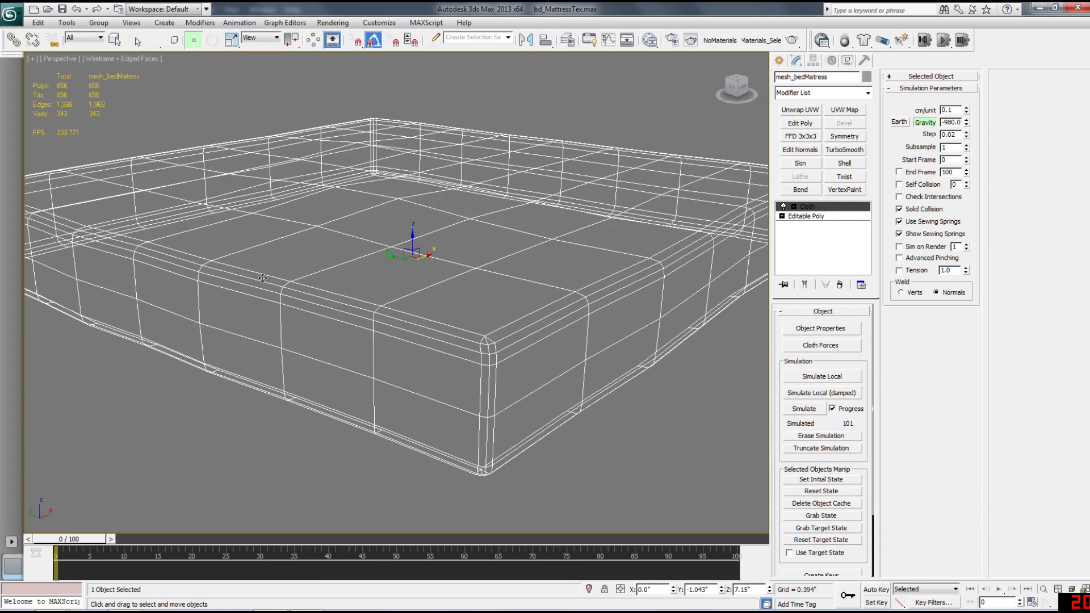
key("F3")
middle_click_drag(352, 293, 326, 307, "alt")
scroll(322, 292, "up", 3)
scroll(326, 307, "down", 3)
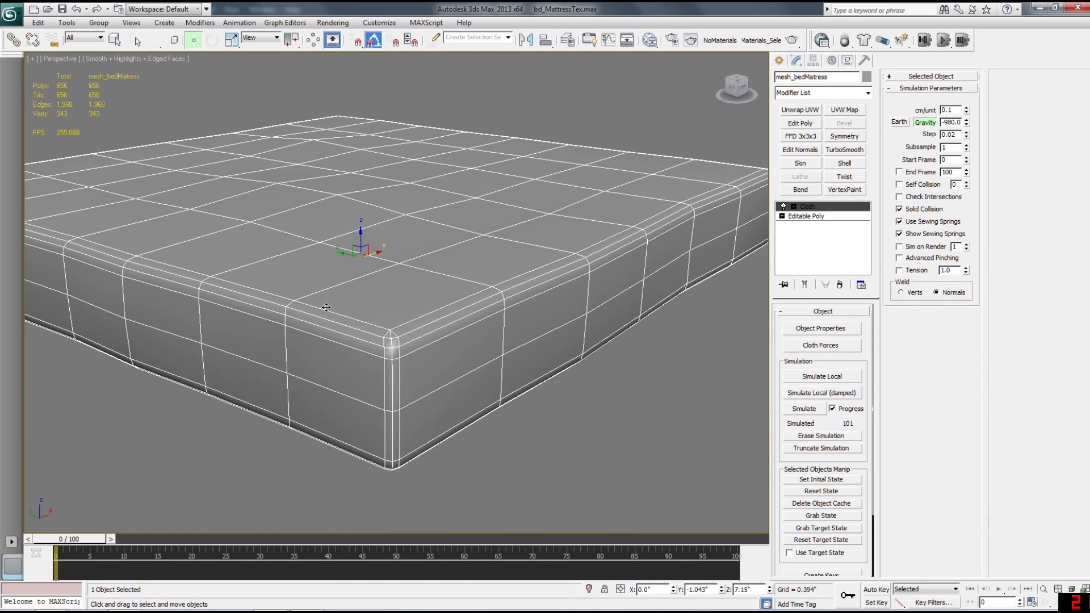
scroll(308, 300, "down", 5)
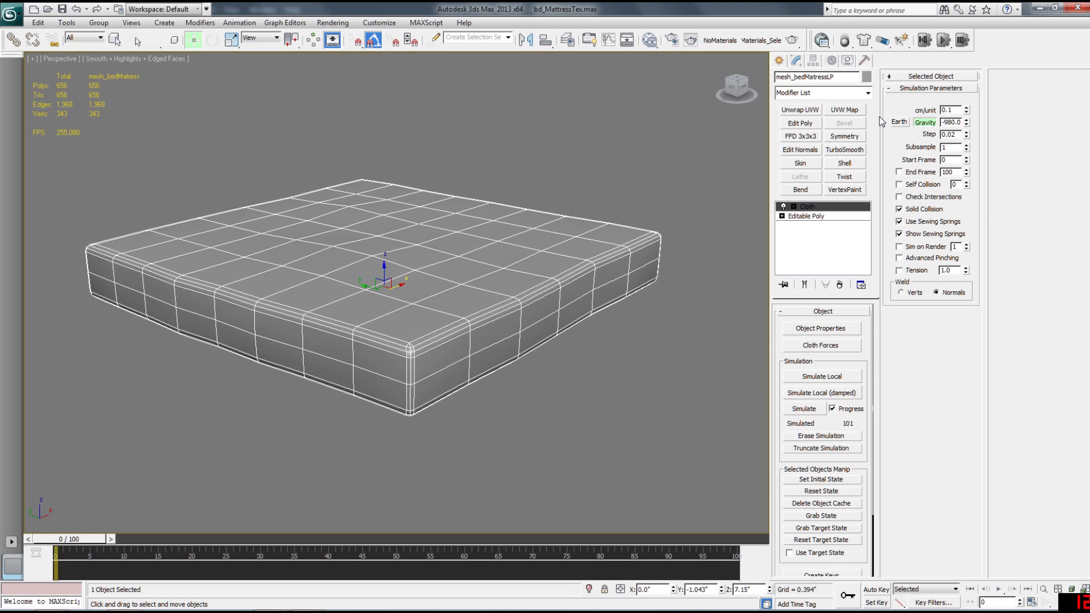
Return to wireframe display and clone the mattress as one independent copy placed beside the original along Y
key("F3")
scroll(587, 270, "up", 5)
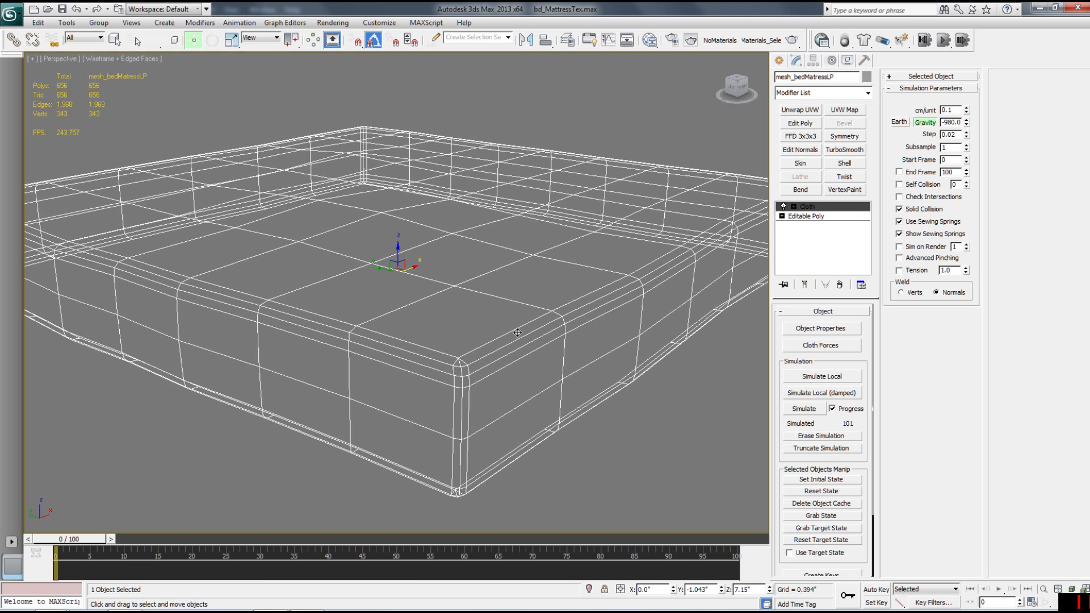
middle_click_drag(504, 354, 319, 308)
mouse_move(308, 287)
left_mouse_down("shift")
mouse_move(662, 244)
mouse_move(678, 253)
left_mouse_up("shift")
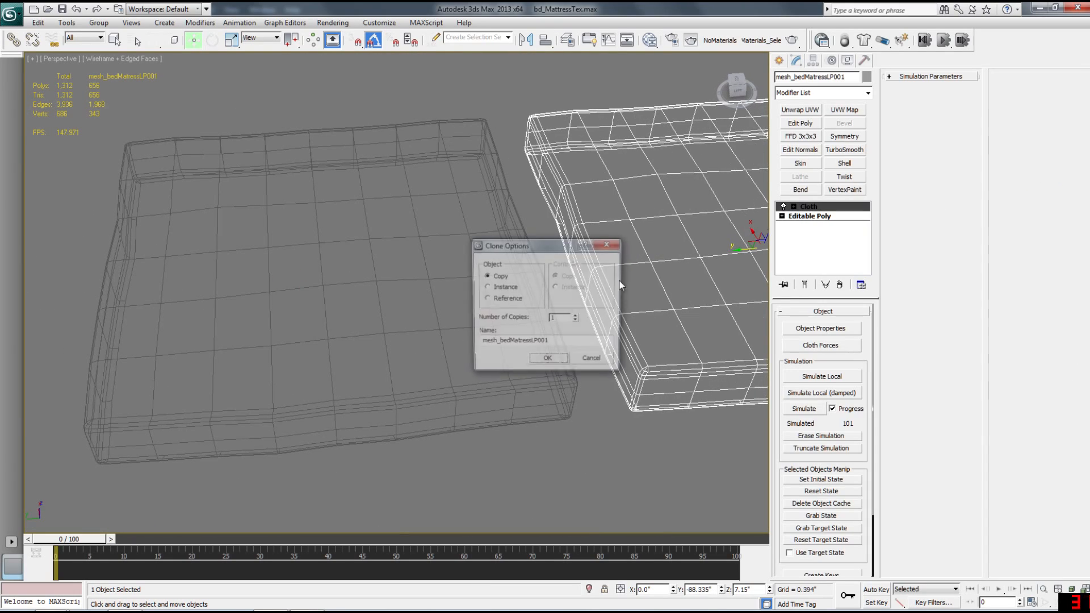
left_click(548, 362)
Remove the Cloth modifier from both the mattress copy and the original mattress
middle_click_drag(710, 341, 432, 341)
scroll(454, 338, "up", 3)
mouse_move(562, 341)
middle_mouse_down("alt")
mouse_move(445, 332)
mouse_move(541, 340)
mouse_move(559, 281)
middle_mouse_up("alt")
scroll(540, 340, "up", 4)
left_click(468, 365)
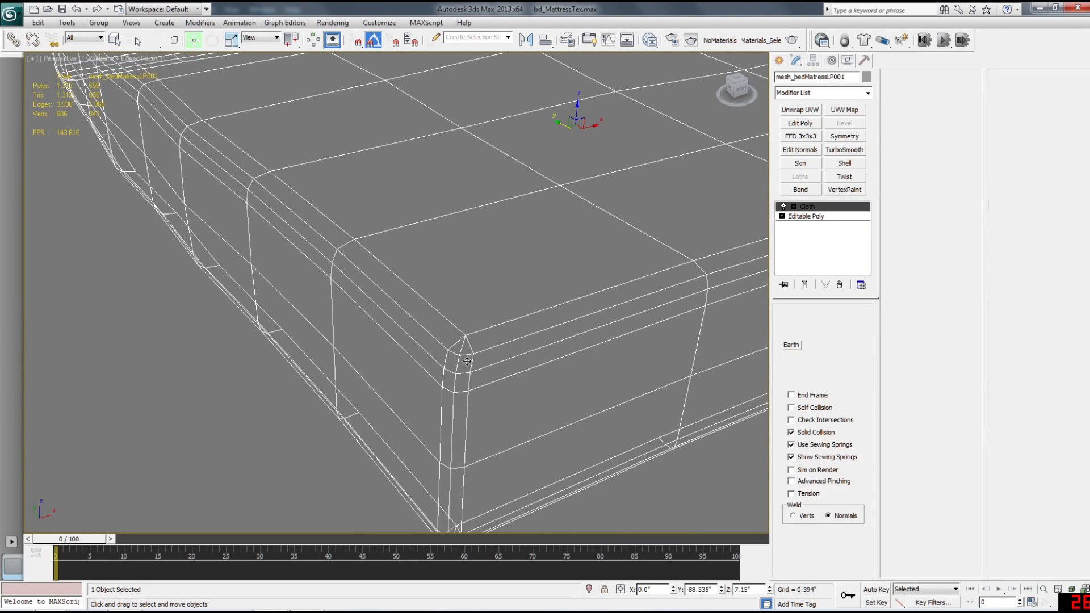
key("2")
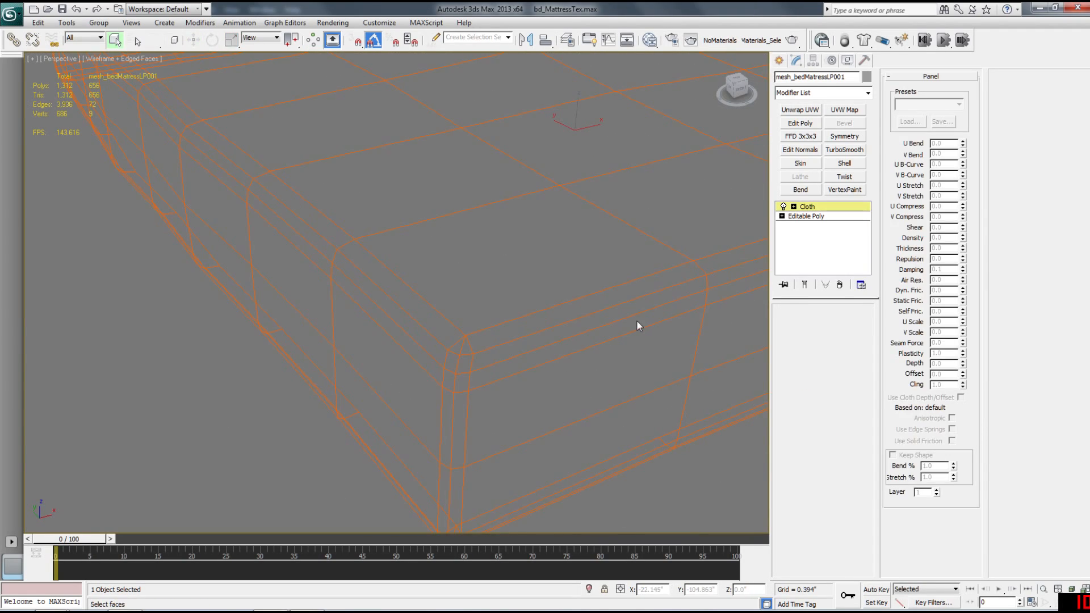
left_click(839, 285)
scroll(336, 187, "down", 3)
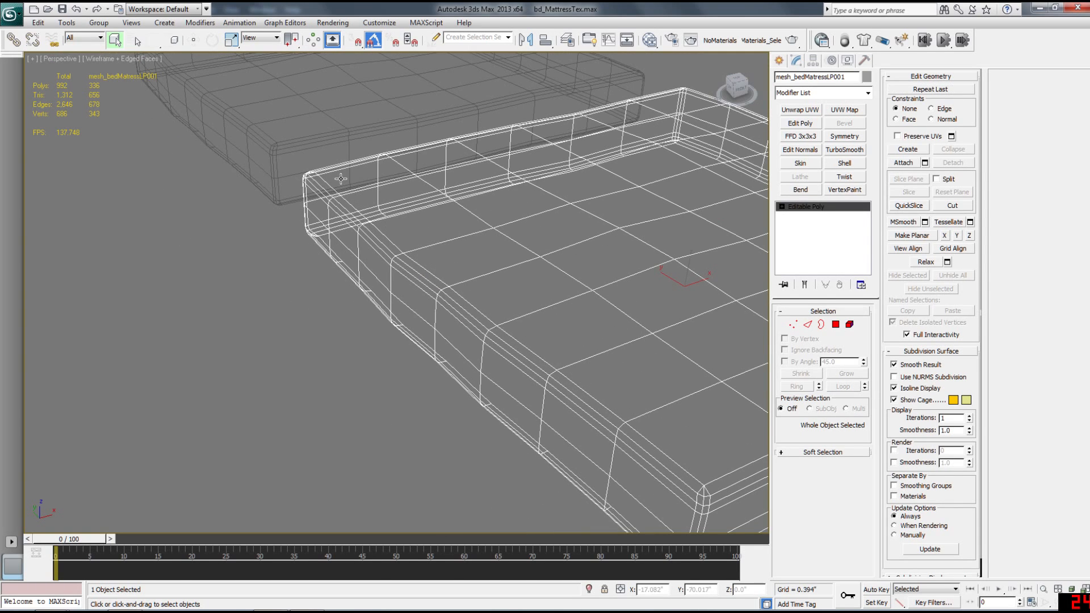
left_click(302, 142)
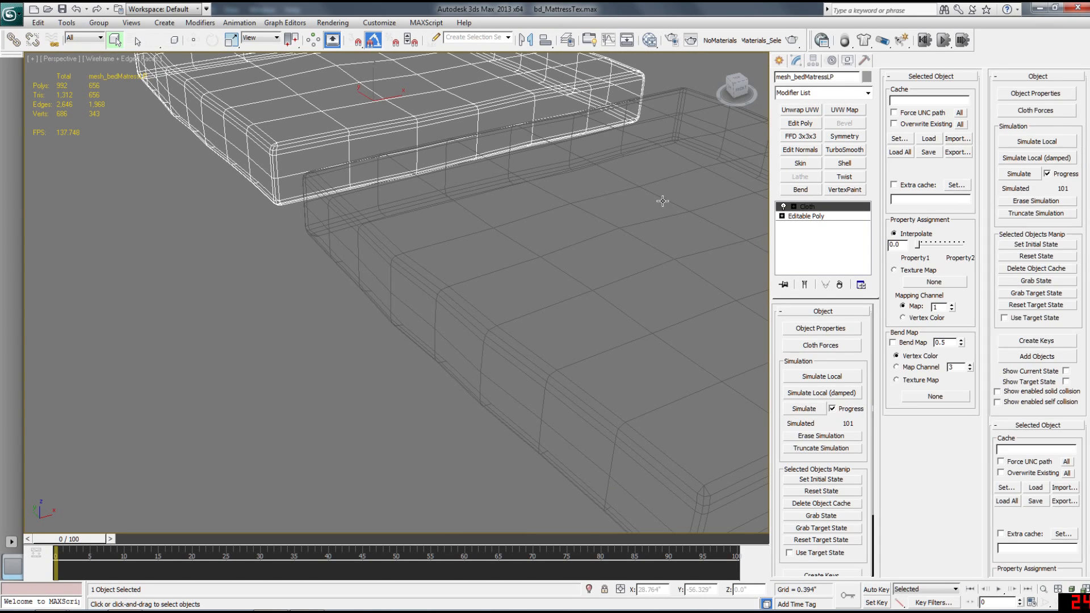
left_click(839, 285)
Select an edge at the upper corner of the mattress copy and turn off Soft Selection
scroll(561, 243, "up", 6)
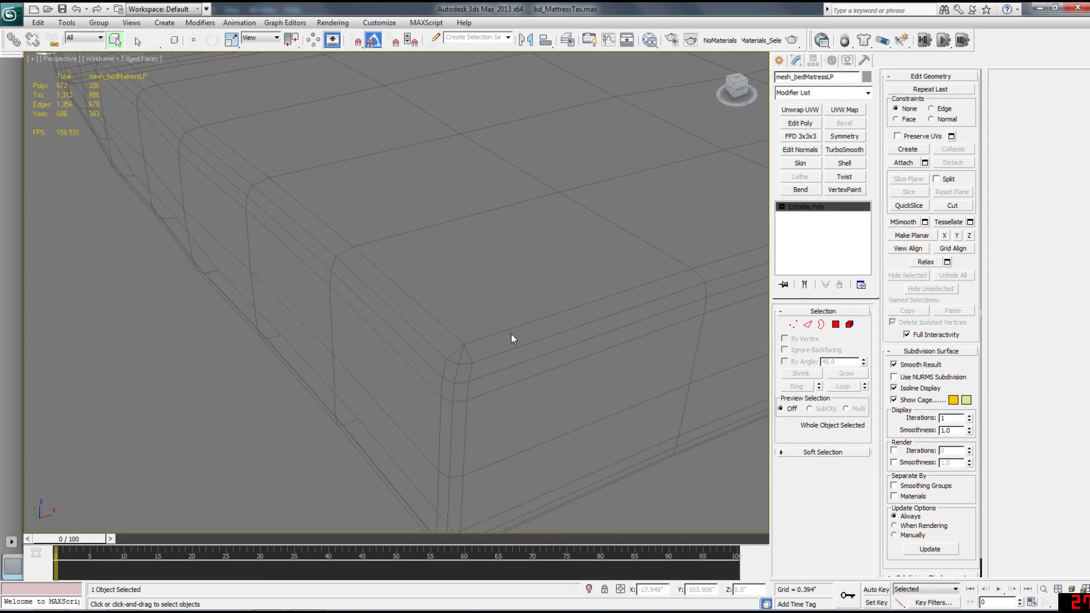
left_click(513, 325)
left_click(511, 330)
middle_click_drag(473, 379, 478, 417, "alt")
key("2")
left_click(483, 295)
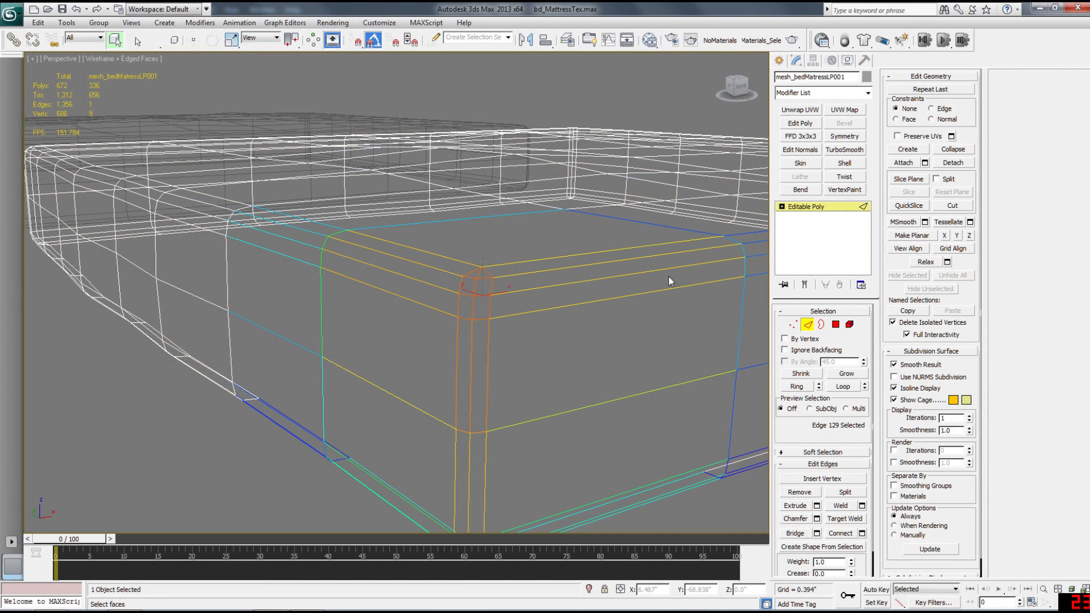
left_click(819, 453)
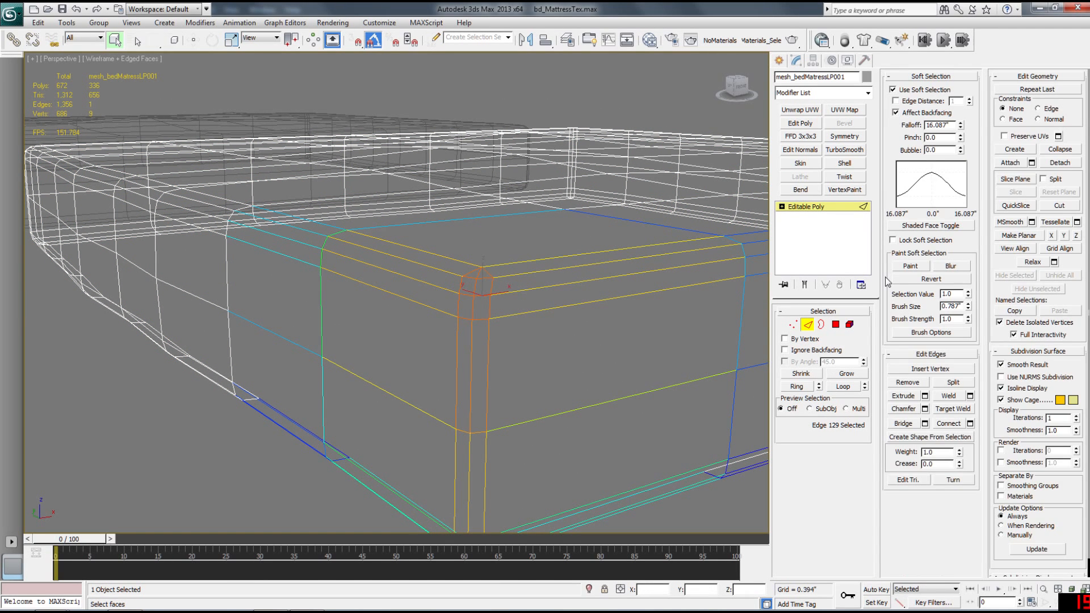
left_click(894, 89)
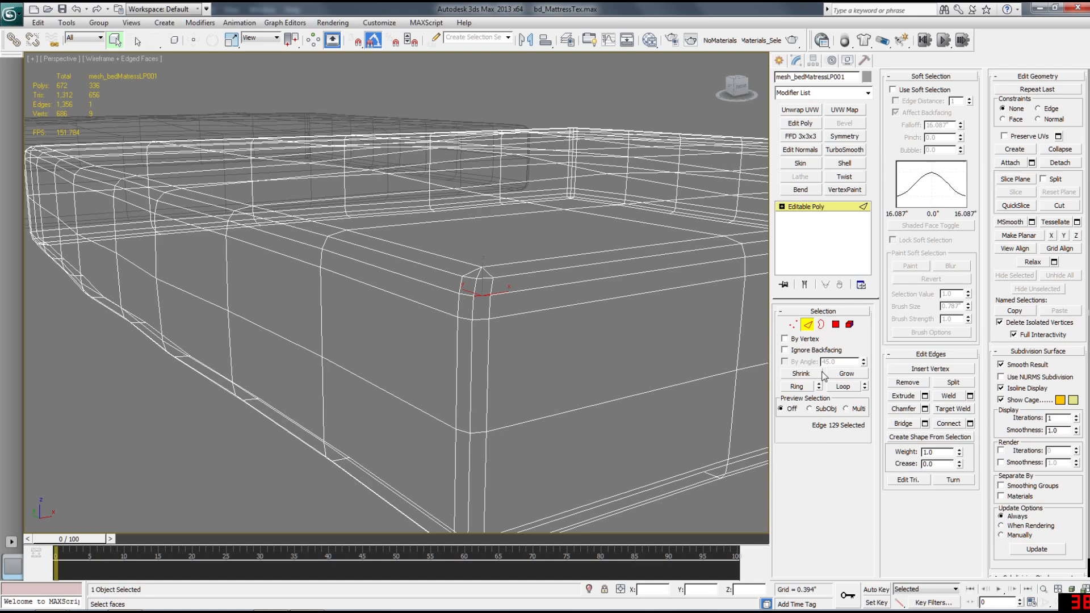
Select the complete edge loops around the upper and lower rims of the mattress copy
left_click(801, 387)
left_click(842, 387)
middle_click_drag(582, 344, 554, 260)
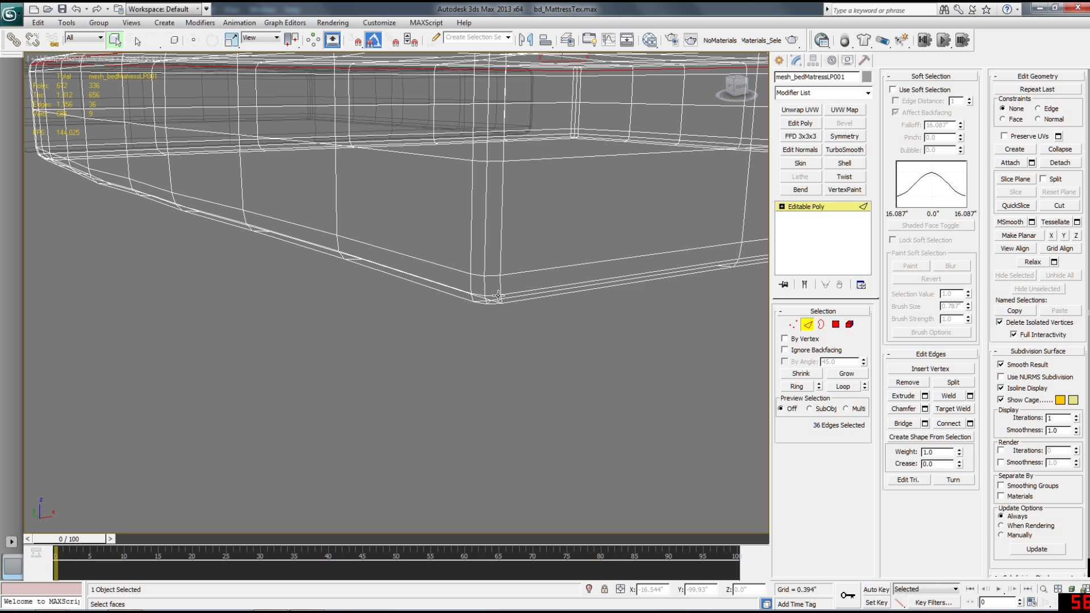
left_click(499, 295, "ctrl")
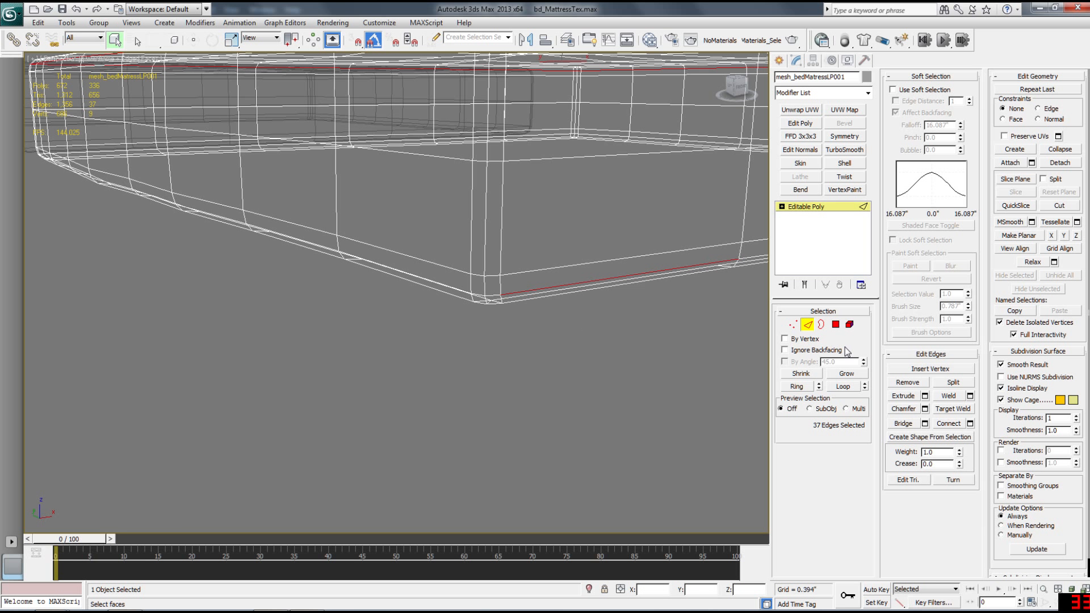
left_click(839, 389)
middle_click_drag(636, 273, 406, 245, "alt")
scroll(574, 327, "up", 3)
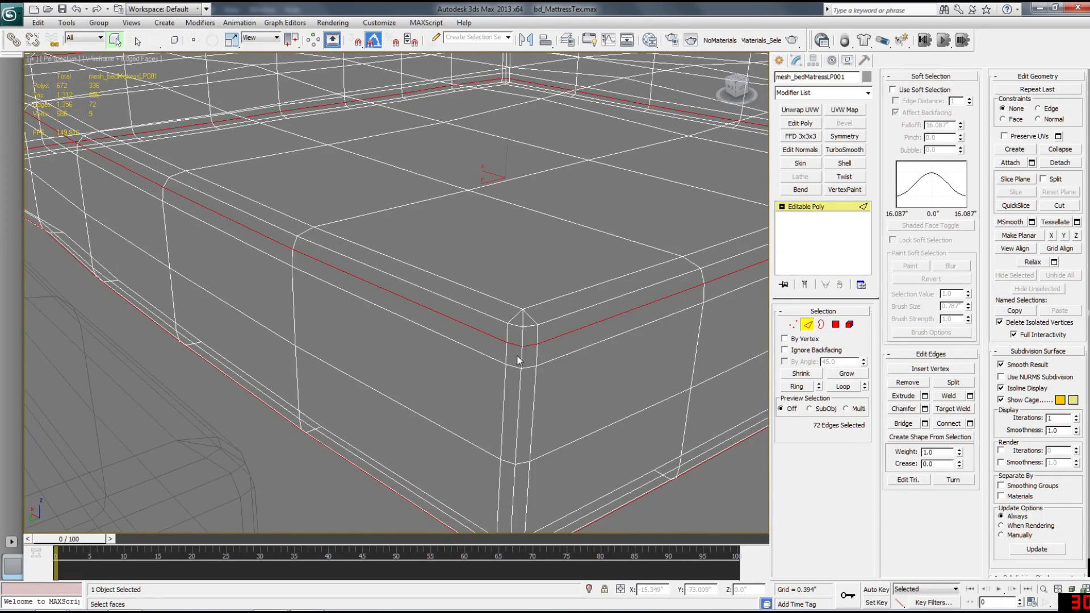
mouse_move(520, 365)
middle_mouse_down("alt")
mouse_move(506, 358)
mouse_move(511, 309)
mouse_move(503, 370)
middle_mouse_up("alt")
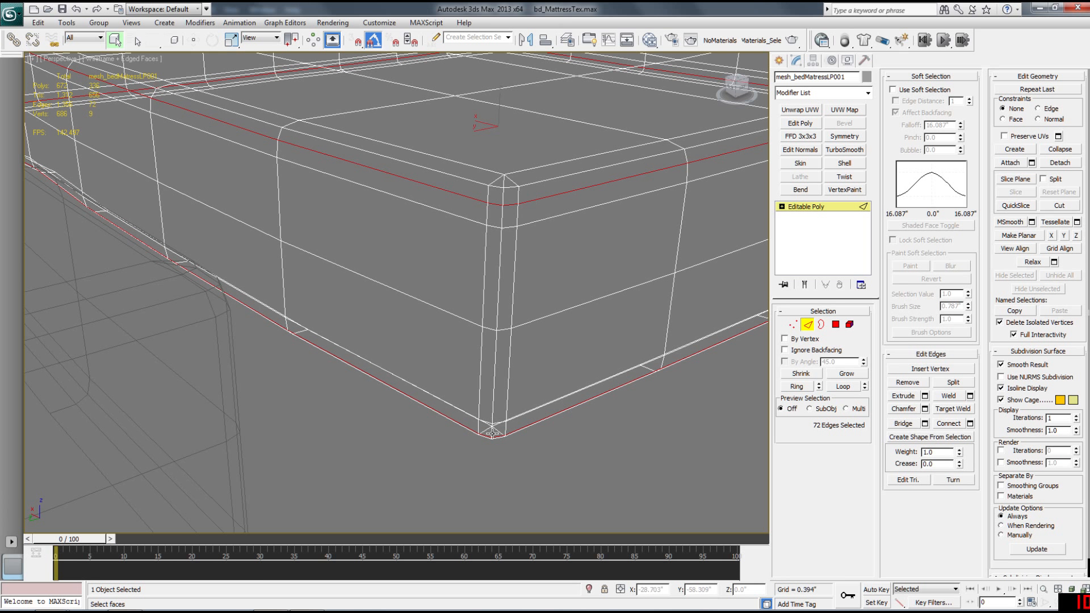
Apply Unwrap UVW to the mattress copy, open the UV editor and hide the map seams
left_click(820, 208)
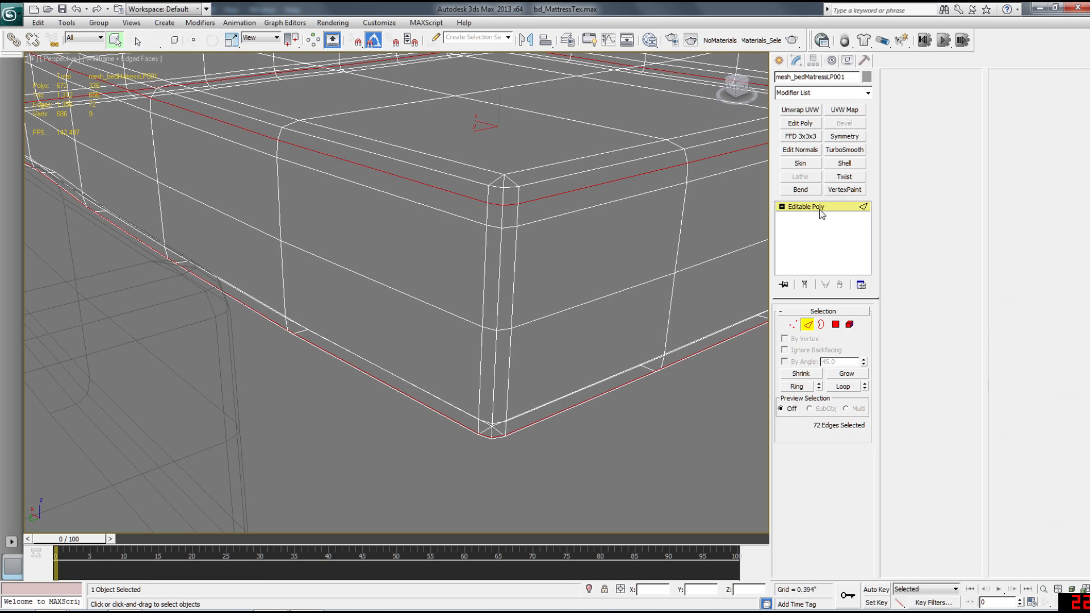
left_click(806, 112)
left_click(821, 448)
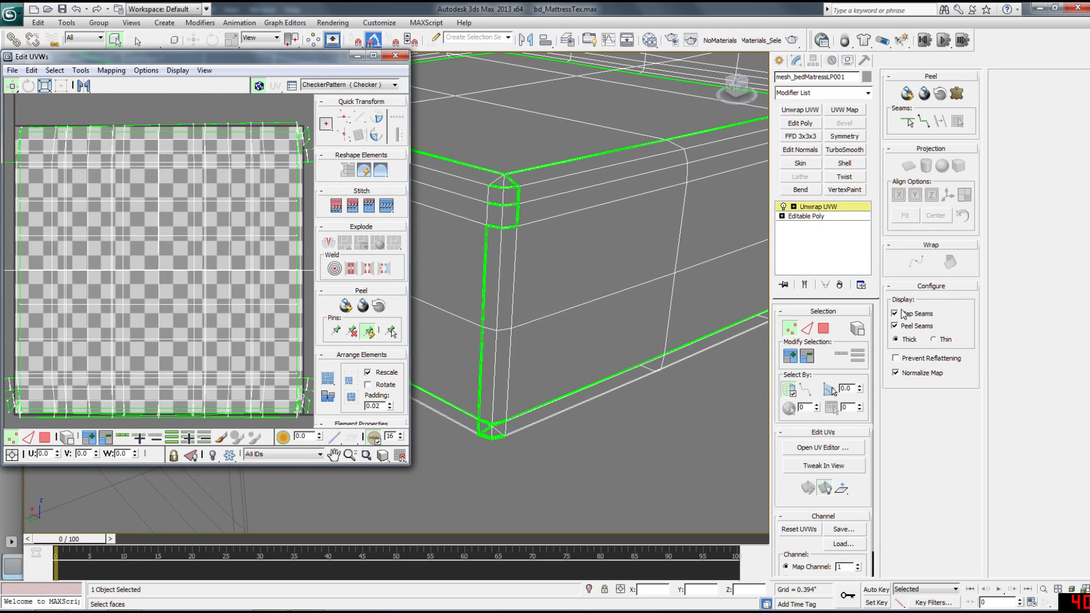
left_click(903, 314)
middle_click_drag(516, 238, 577, 288)
Try selecting the middle vertical edges down one mattress corner in Unwrap UVW, and remove the modifier
key("2")
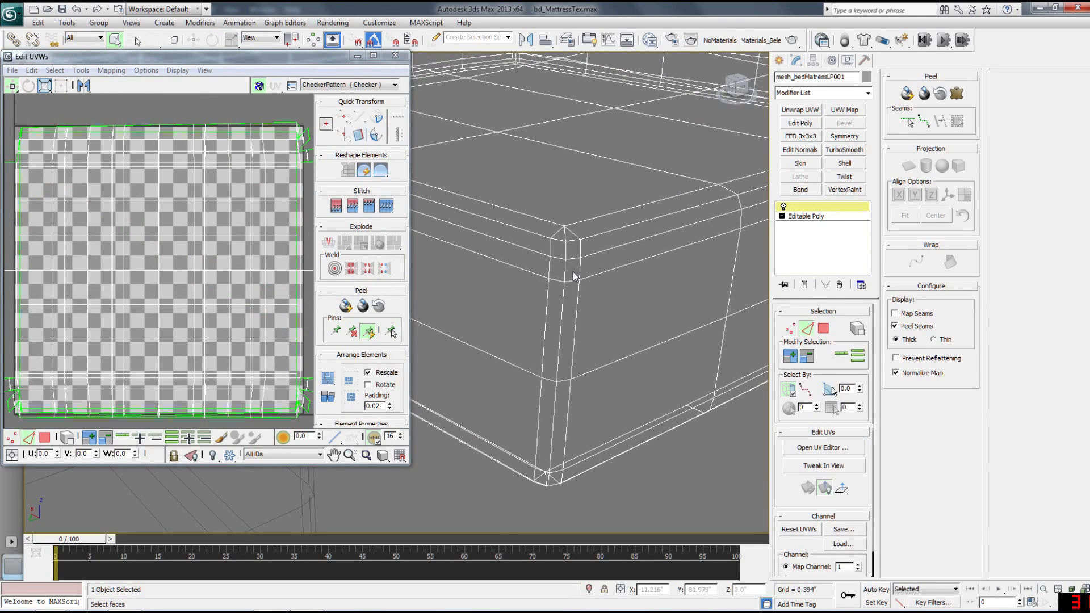
left_click(566, 250)
left_click(565, 272, "ctrl")
left_click(561, 310, "ctrl")
left_click(553, 404, "ctrl")
middle_click_drag(553, 406, 549, 419, "alt")
left_click(554, 498, "ctrl")
middle_click_drag(551, 494, 549, 516, "alt")
middle_click_drag(555, 326, 648, 332, "alt")
left_click(841, 286)
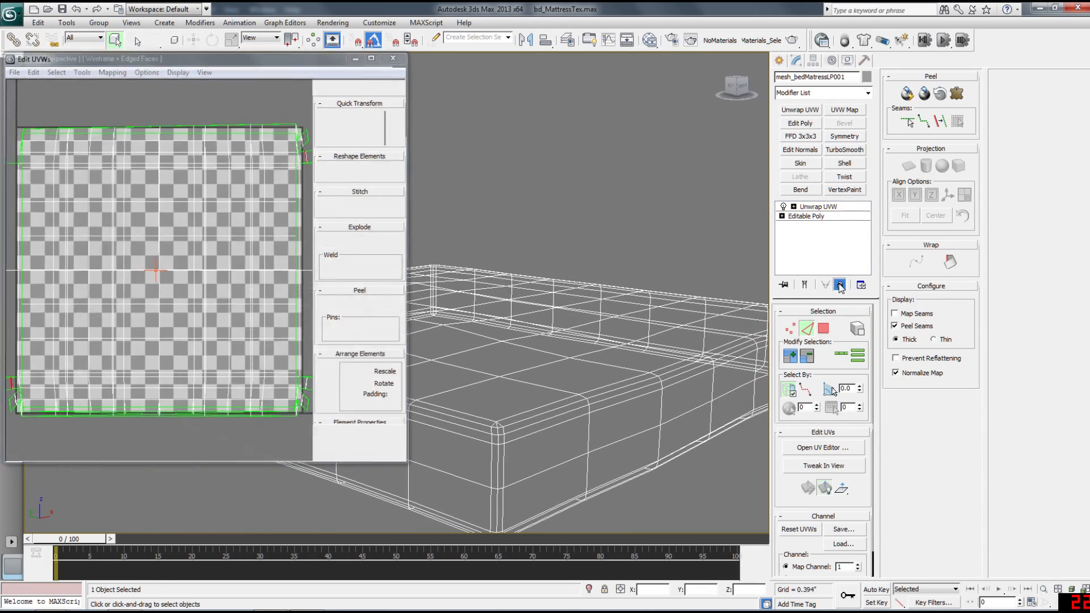
Select the middle vertical edges down one corner of the mattress copy at Editable Poly edge level
scroll(560, 346, "up", 3)
middle_click_drag(549, 377, 491, 310)
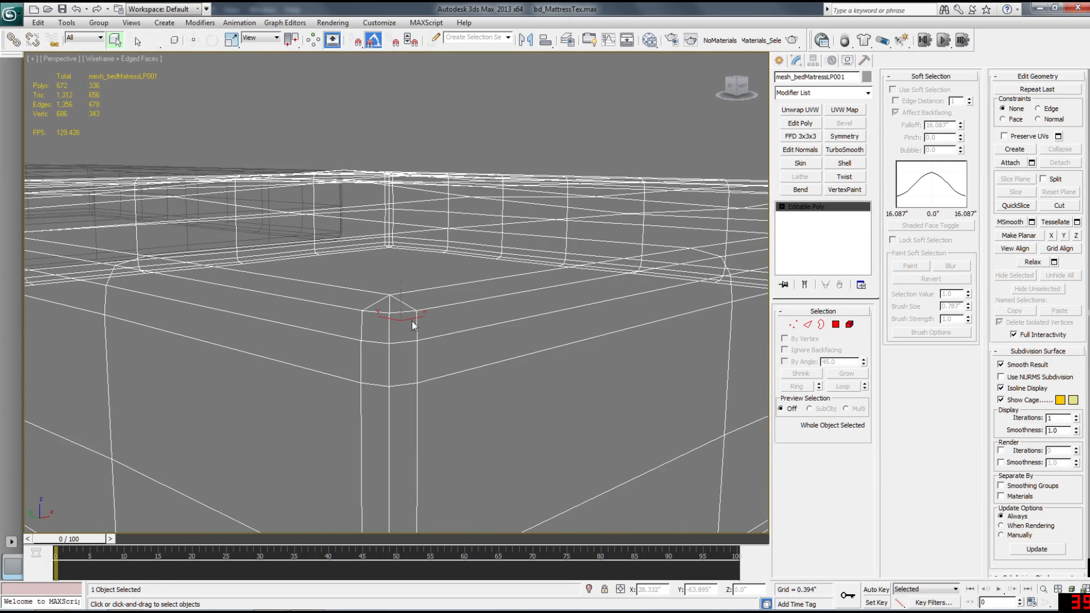
key("2")
left_click(389, 328)
left_click(389, 362)
middle_click_drag(389, 363, 405, 314)
left_click(473, 301, "ctrl")
left_click(473, 372, "ctrl")
middle_click_drag(473, 372, 454, 238, "alt")
Add the middle vertical edges down the next corner of the mattress copy to the edge selection
middle_click_drag(674, 300, 377, 295)
middle_click_drag(463, 221, 470, 249, "alt")
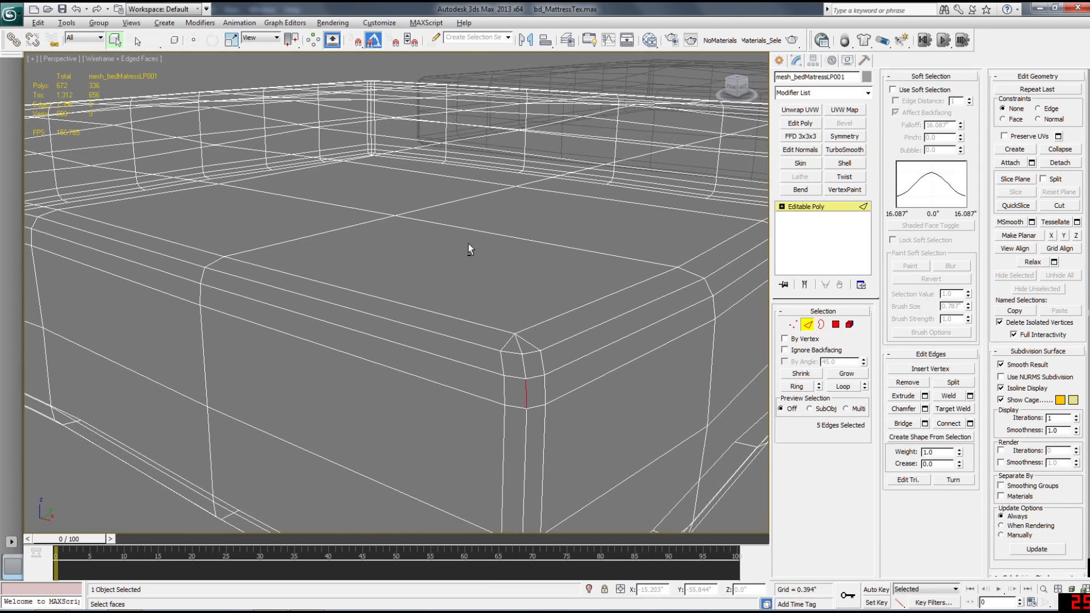
left_click(525, 426, "ctrl")
middle_click_drag(524, 426, 529, 414, "alt")
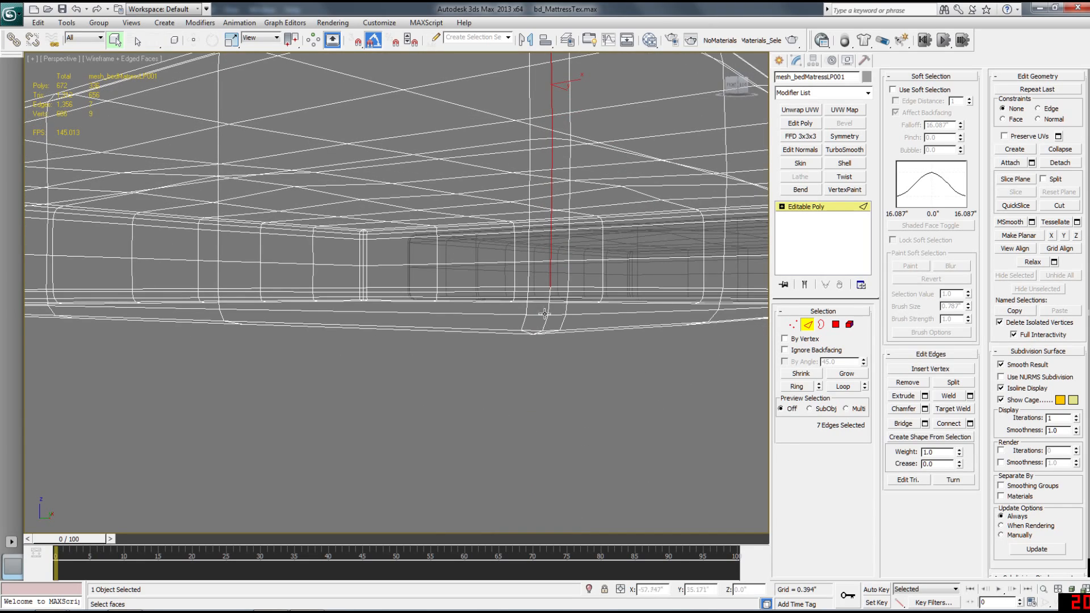
middle_click_drag(553, 294, 558, 299, "alt")
key("ctrl+z")
middle_click_drag(639, 209, 376, 308, "alt")
scroll(661, 244, "down", 5)
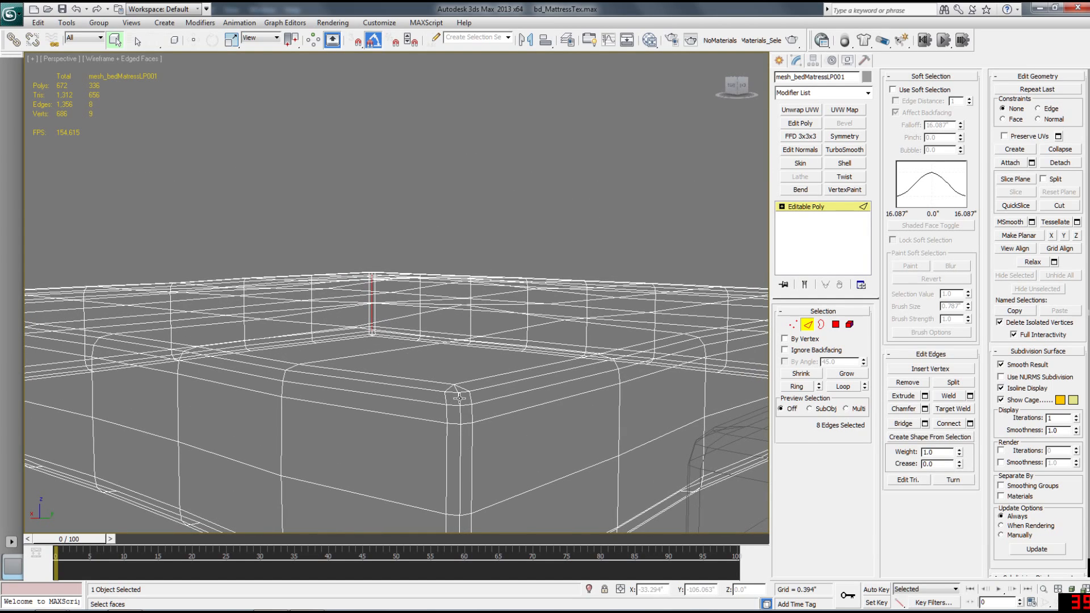
Add the middle vertical edges down the remaining mattress corners to the edge selection
middle_click_drag(460, 450, 460, 439, "alt")
left_click(415, 225, "ctrl")
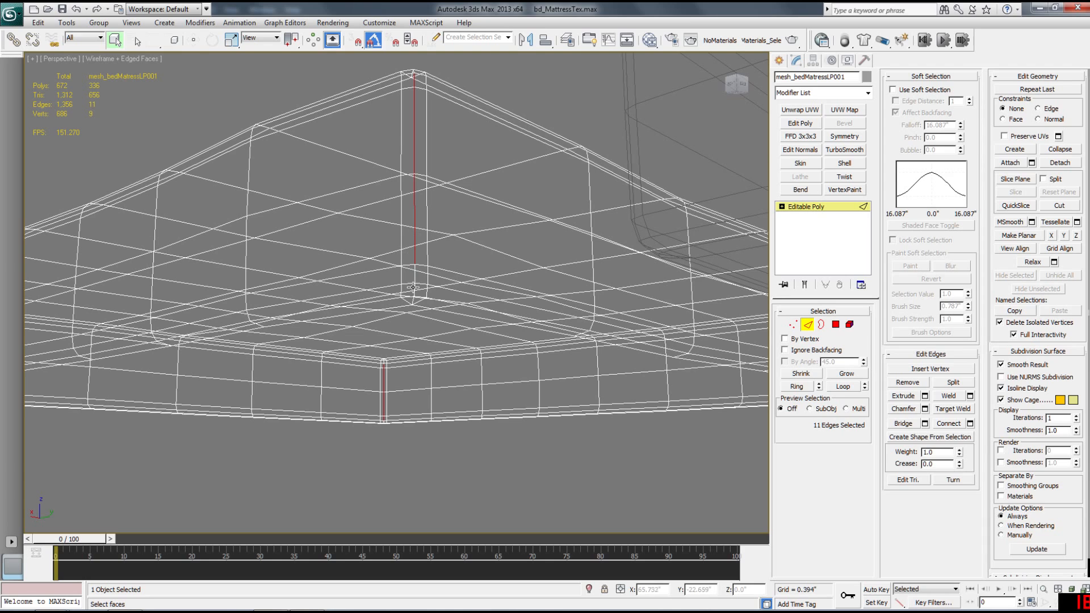
middle_click_drag(477, 278, 435, 290, "alt")
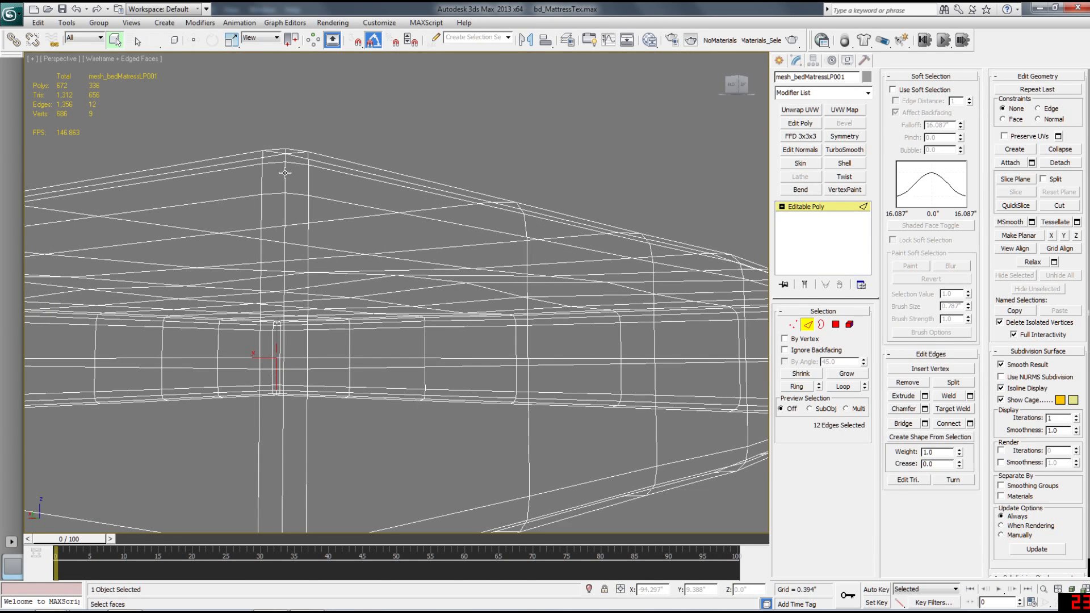
left_click(285, 213, "ctrl")
mouse_move(285, 222)
middle_mouse_down("alt")
mouse_move(286, 270)
mouse_move(290, 177)
mouse_move(349, 339)
mouse_move(304, 288)
mouse_move(309, 261)
mouse_move(284, 360)
mouse_move(280, 232)
middle_mouse_up("alt")
left_click(337, 344, "ctrl")
left_click(296, 279, "ctrl")
middle_click_drag(310, 189, 317, 222)
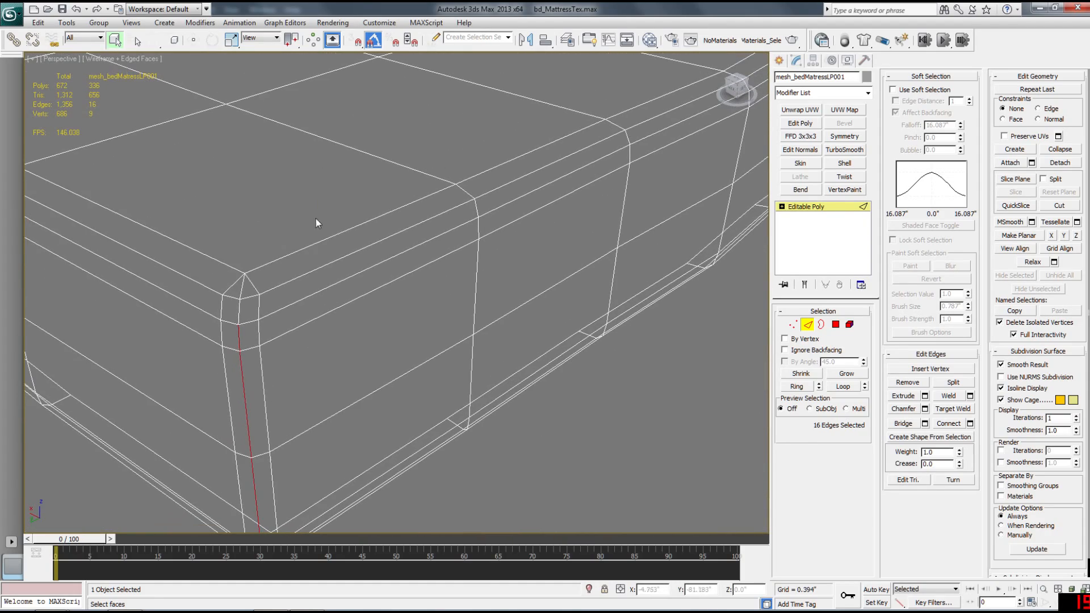
Extend the edge selection with the complete loops around the upper and lower rims of the mattress copy
left_click(309, 296, "ctrl")
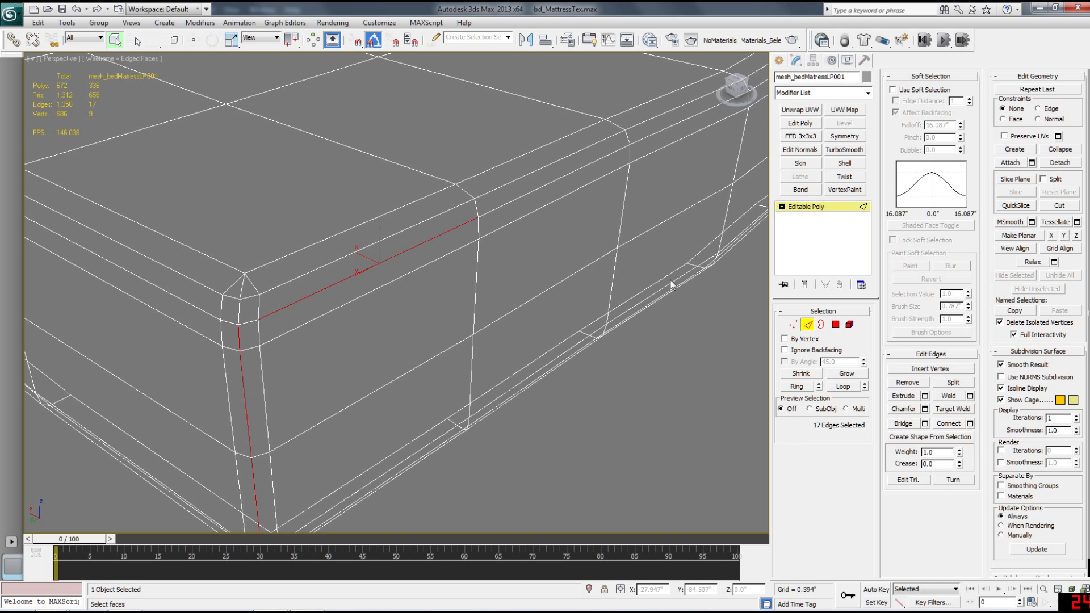
left_click(843, 387)
left_click_drag(209, 250, 243, 299, "alt")
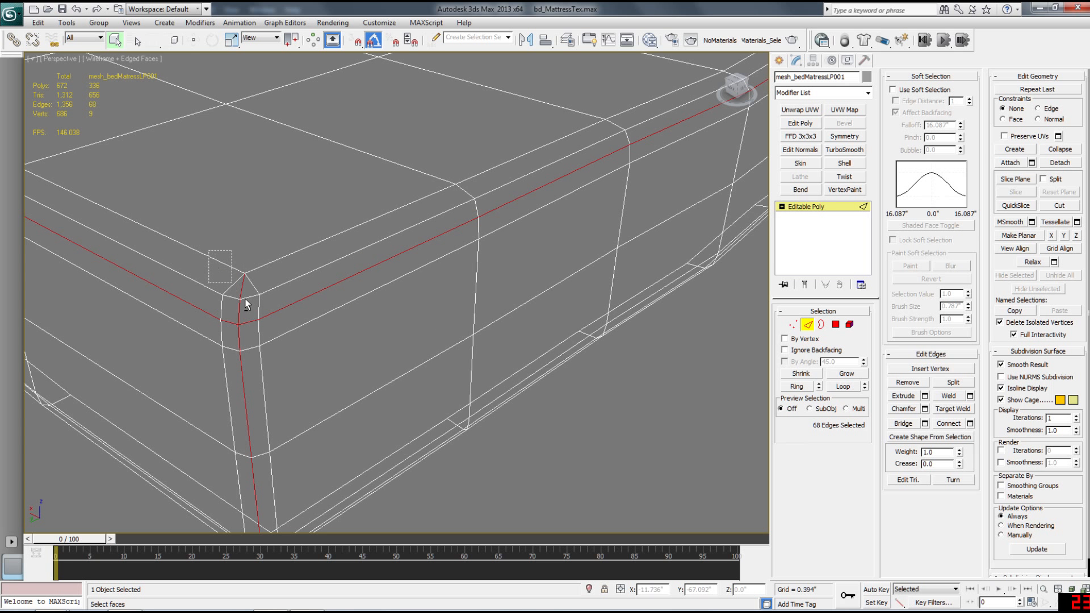
middle_click_drag(377, 410, 384, 337, "alt")
left_click(297, 239, "ctrl")
middle_click_drag(297, 237, 301, 240, "alt")
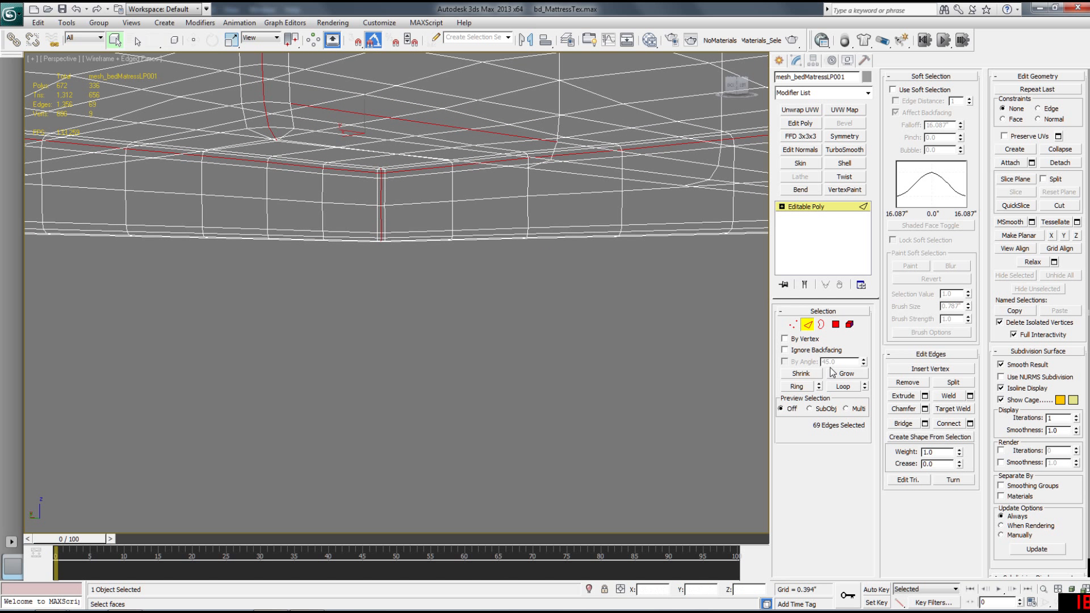
left_click(843, 387)
left_click_drag(261, 172, 278, 119)
key("ctrl+z")
Deselect the surplus short edges above the upper rim loop at the mattress corners
middle_click_drag(279, 122, 281, 266)
left_click_drag(306, 288, 326, 291, "alt")
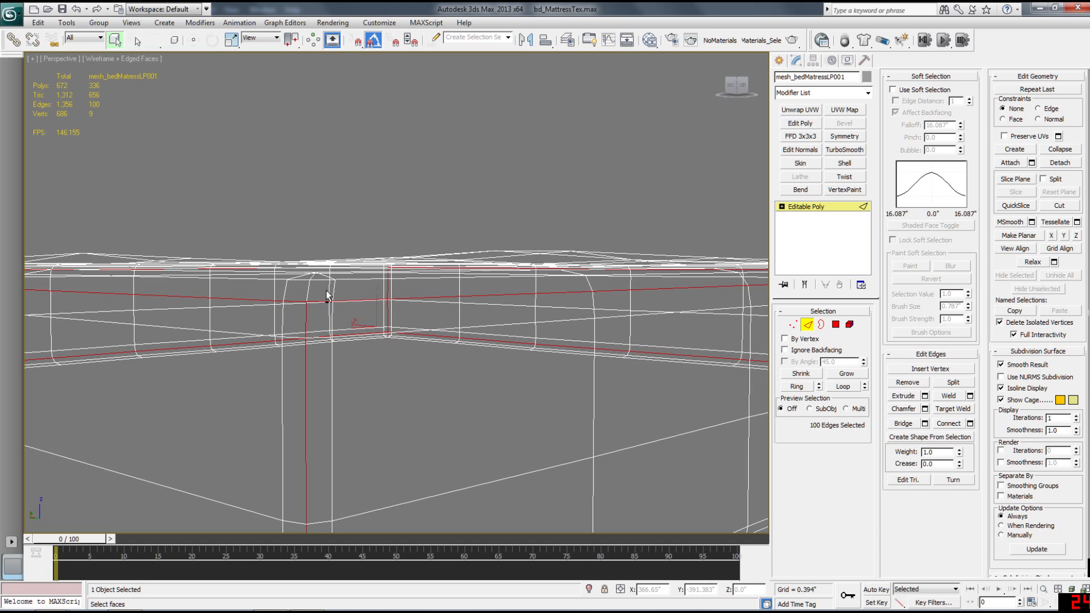
middle_click_drag(348, 281, 341, 243, "alt")
left_click(391, 282, "alt")
left_click(389, 210, "alt")
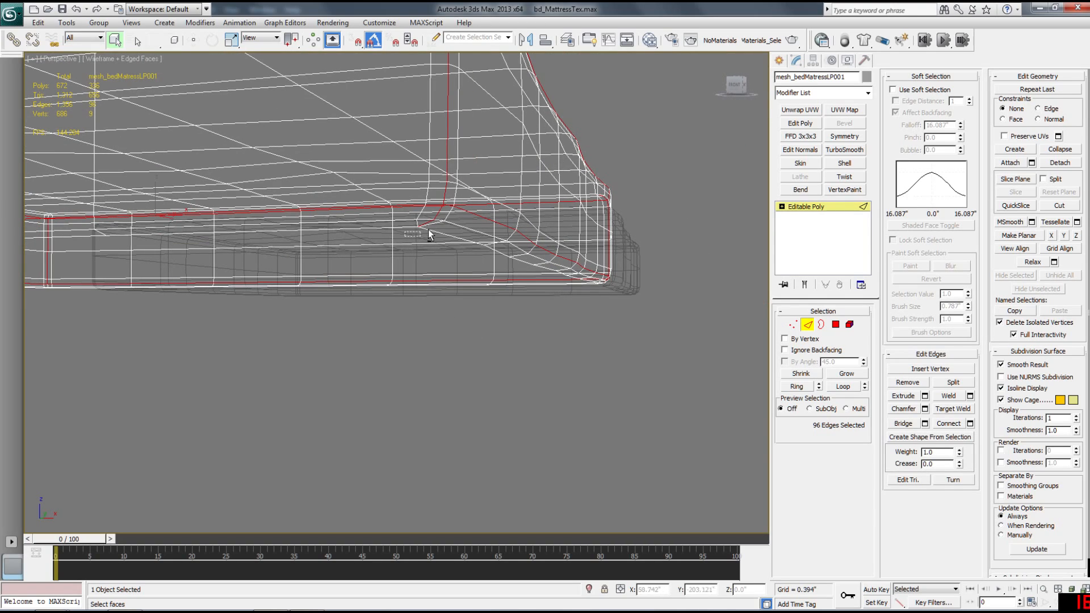
Deselect the surplus short edges beyond the lower rim loop at the mattress's underside corners
left_click(445, 217, "alt")
middle_click_drag(445, 217, 257, 284, "alt")
left_click(246, 347, "alt")
middle_click_drag(465, 269, 228, 387, "alt")
left_click_drag(231, 390, 258, 421, "alt")
middle_click_drag(257, 421, 243, 275, "alt")
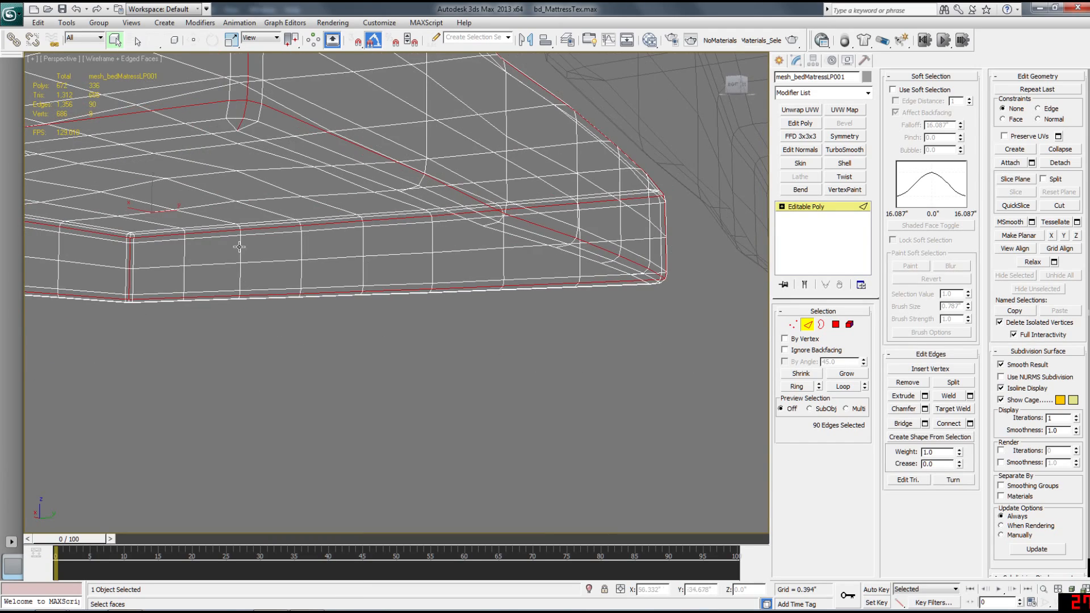
left_click_drag(225, 148, 261, 114, "alt")
middle_click_drag(259, 106, 448, 191, "alt")
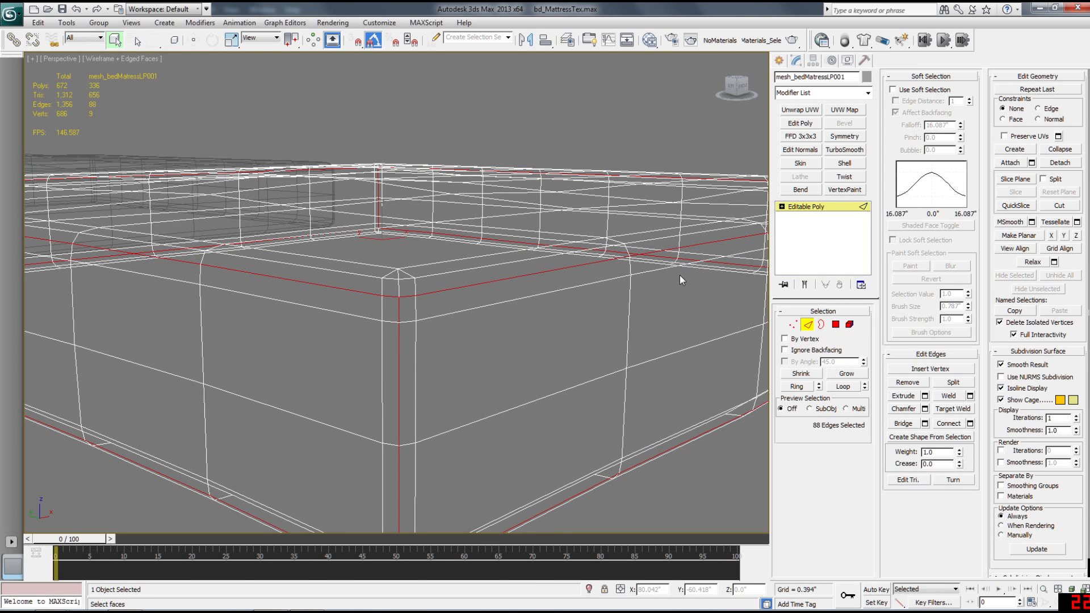
Create a linear shape from the selected seam edges, leave edge level and select the new spline
left_click(936, 438)
left_click(568, 313)
left_click(521, 330)
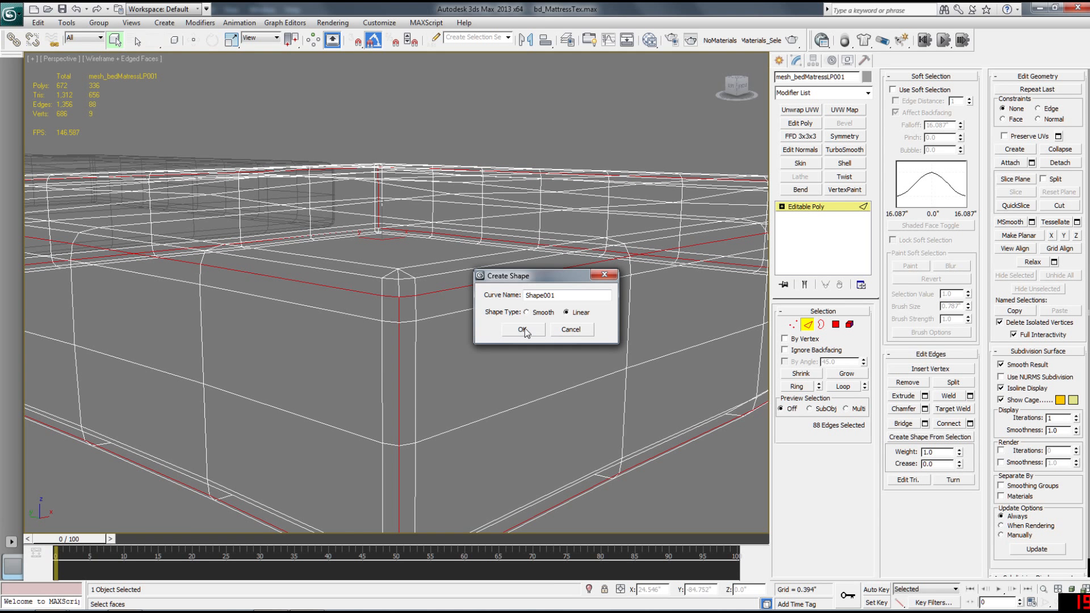
left_click(812, 208)
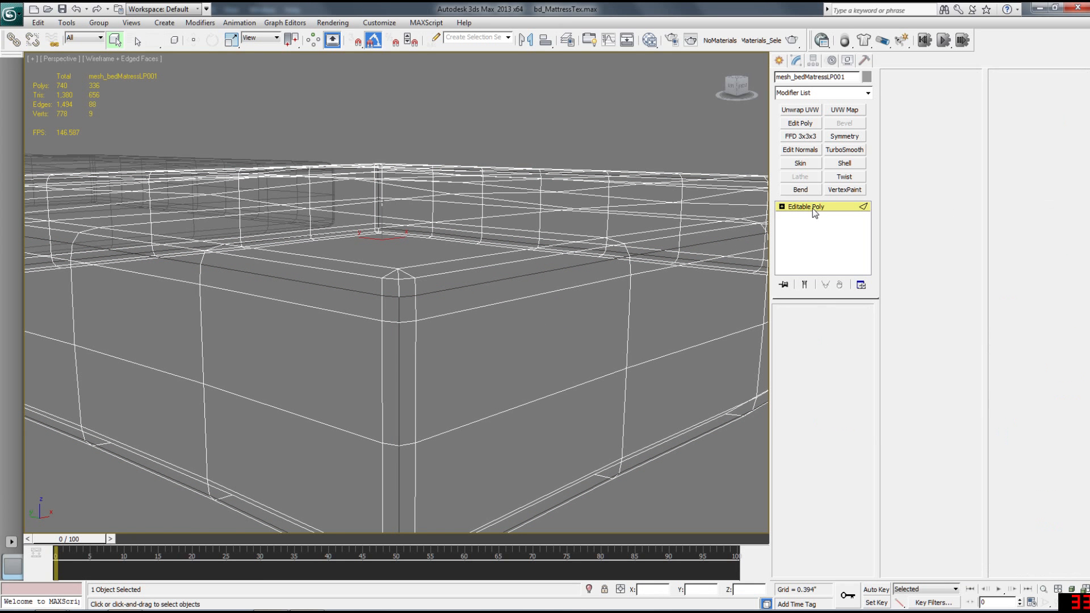
left_click(488, 280)
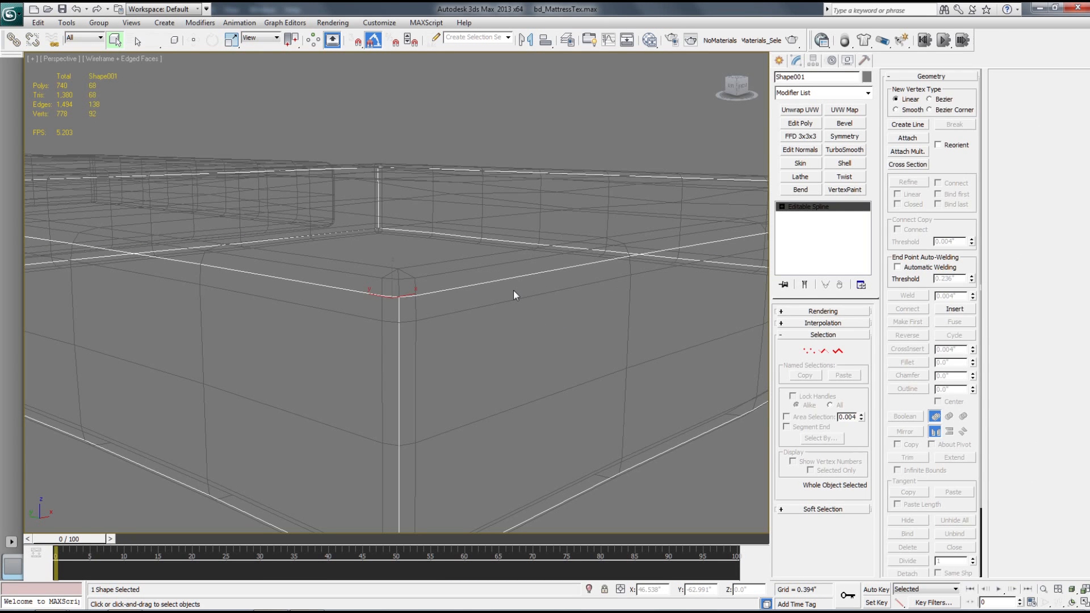
Enable the seam spline in the renderer and viewport, and switch the view to shaded display
left_click(826, 311)
left_click(783, 322)
left_click(783, 331)
key("F3")
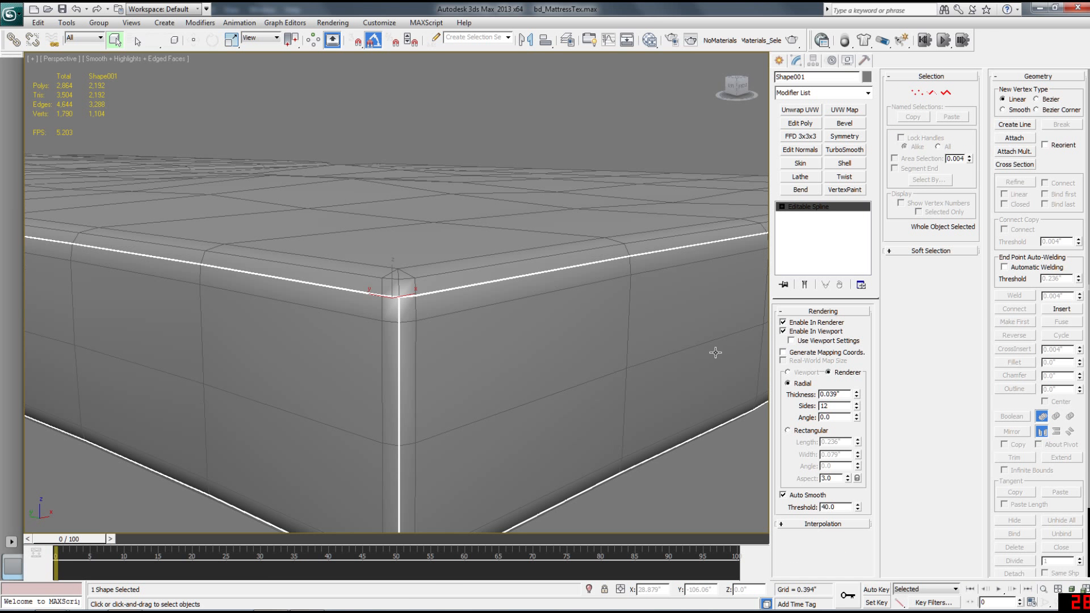
Set the seam spline's radial thickness to 0.18"
left_click_drag(858, 373, 864, 535)
scroll(503, 401, "down", 5)
middle_click_drag(503, 401, 661, 379)
scroll(572, 419, "up", 3)
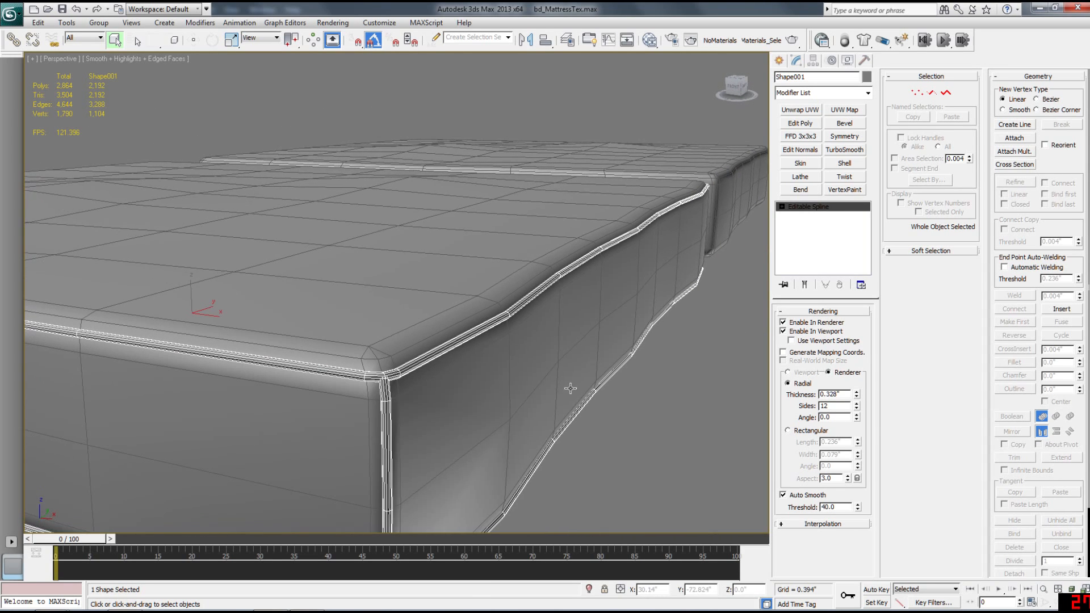
left_click_drag(856, 407, 857, 426)
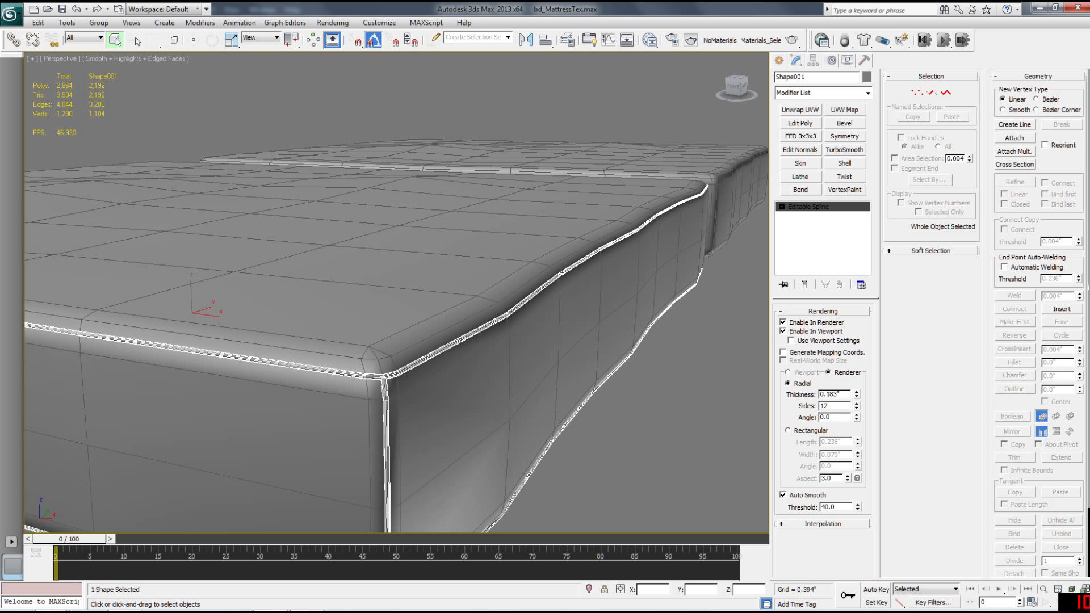
Convert the seam spline to Editable Poly
left_click(805, 208)
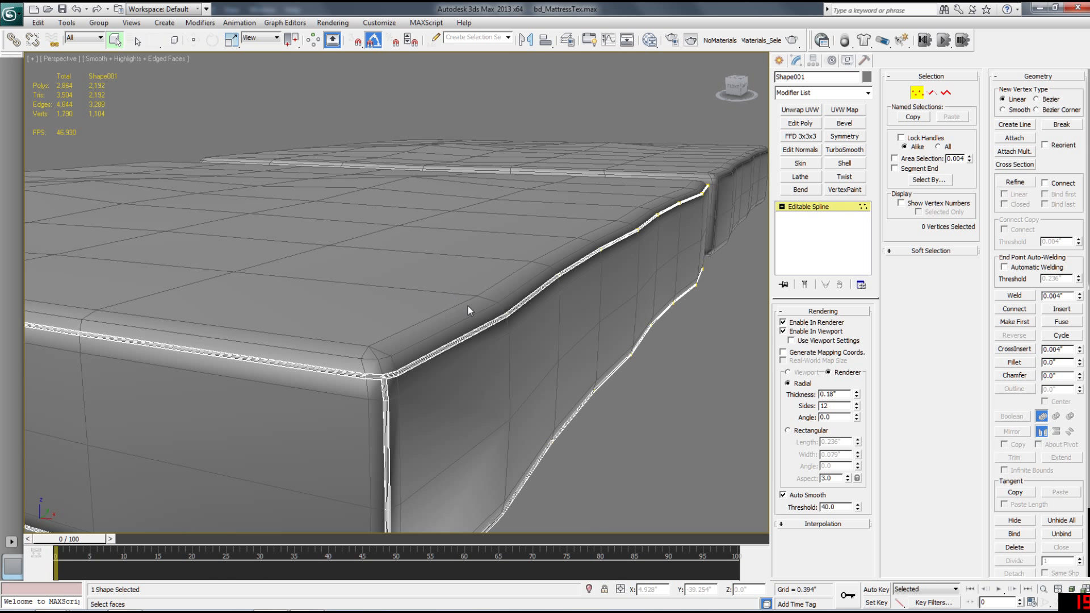
right_click(471, 325)
mouse_move(516, 433)
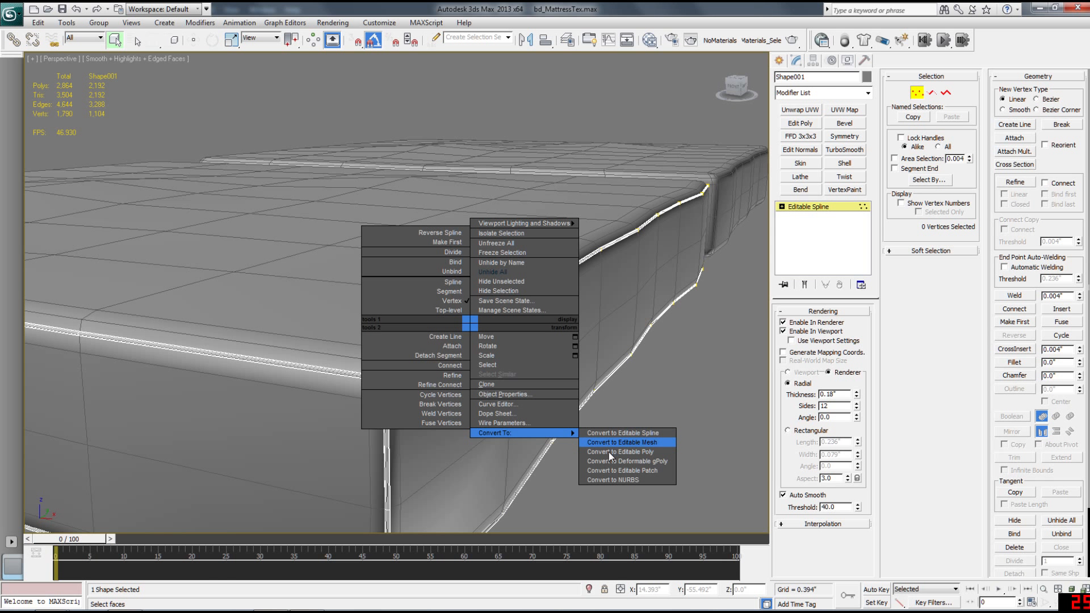
left_click(609, 452)
Attach the seam piping mesh to the mattress copy
left_click(438, 333)
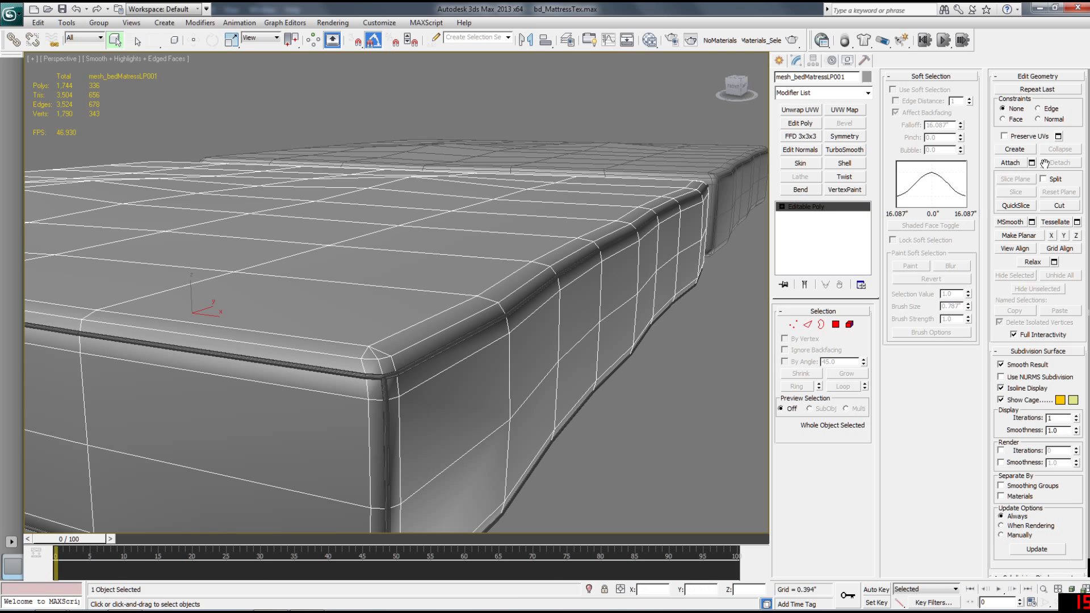
left_click(1012, 164)
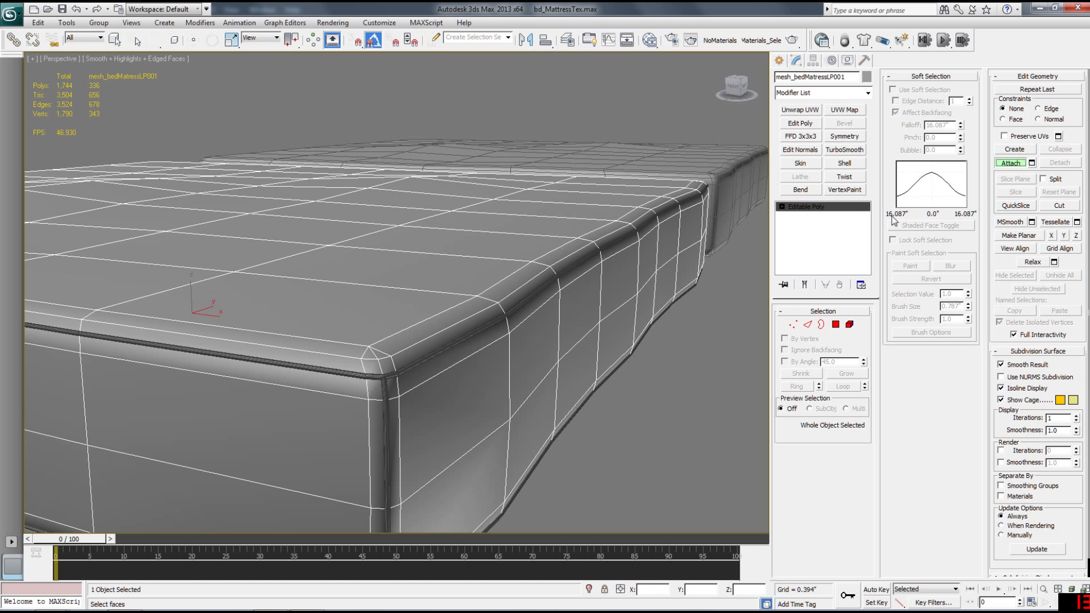
left_click(477, 331)
left_click(1009, 166)
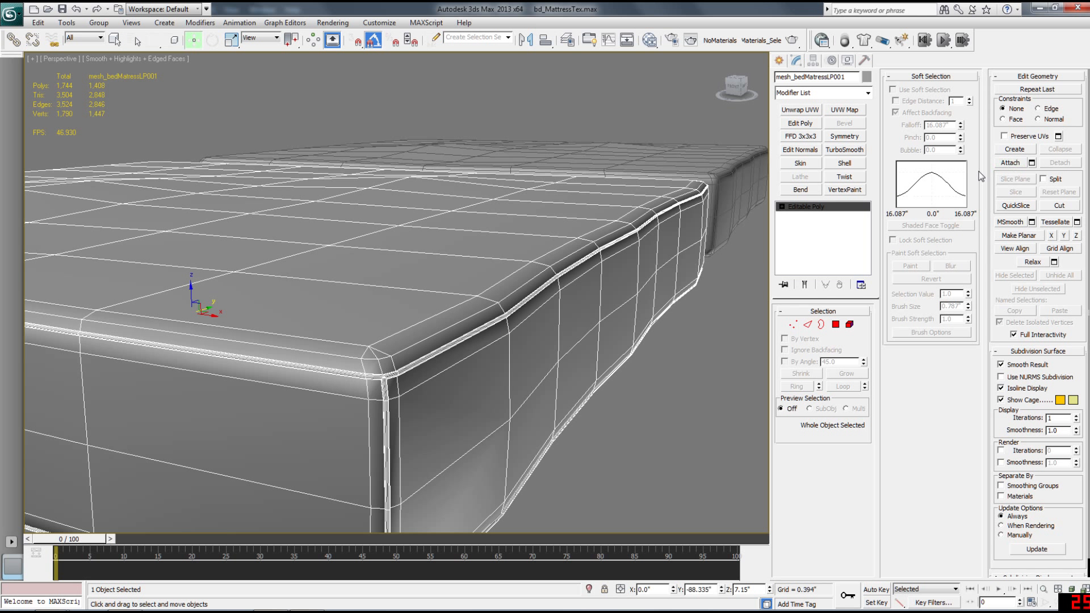
Align the original low-poly mattress to the piped copy, pivot point to pivot point in X, Y and Z position
middle_click_drag(372, 234, 460, 251)
scroll(398, 284, "down", 3)
middle_click_drag(346, 287, 492, 262, "alt")
left_click(516, 161)
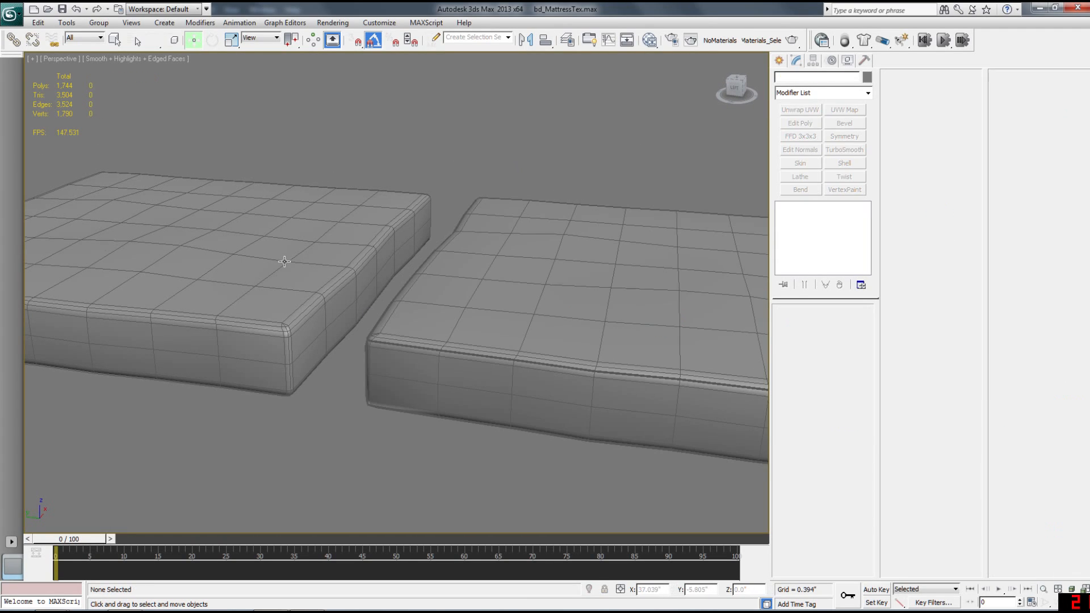
left_click(285, 260)
middle_click_drag(386, 174, 414, 210)
scroll(414, 211, "down", 3)
left_click(545, 40)
scroll(560, 321, "up", 4)
left_click(560, 321)
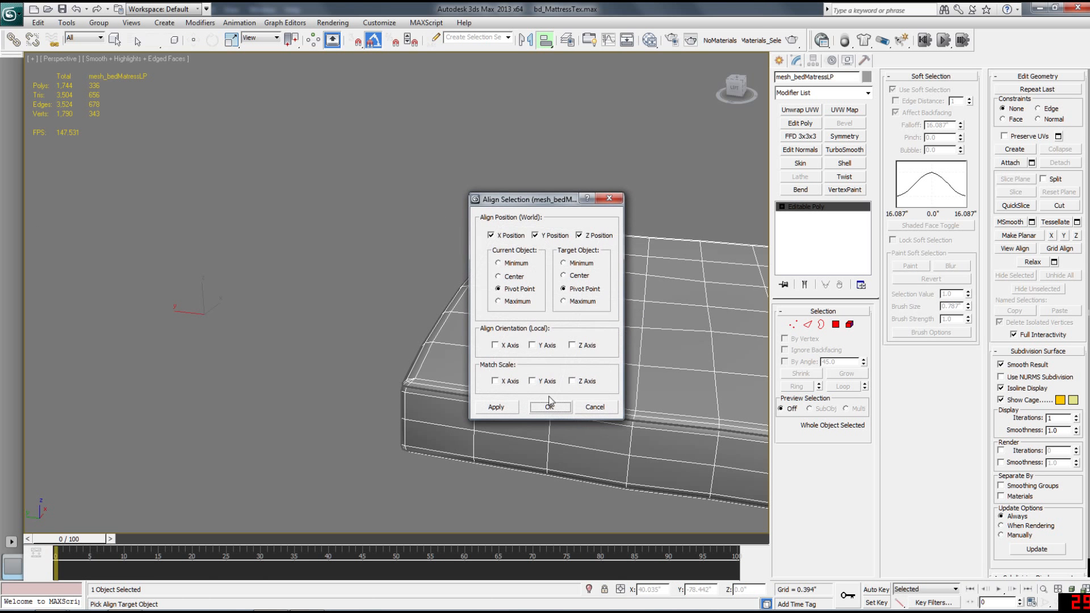
left_click(551, 404)
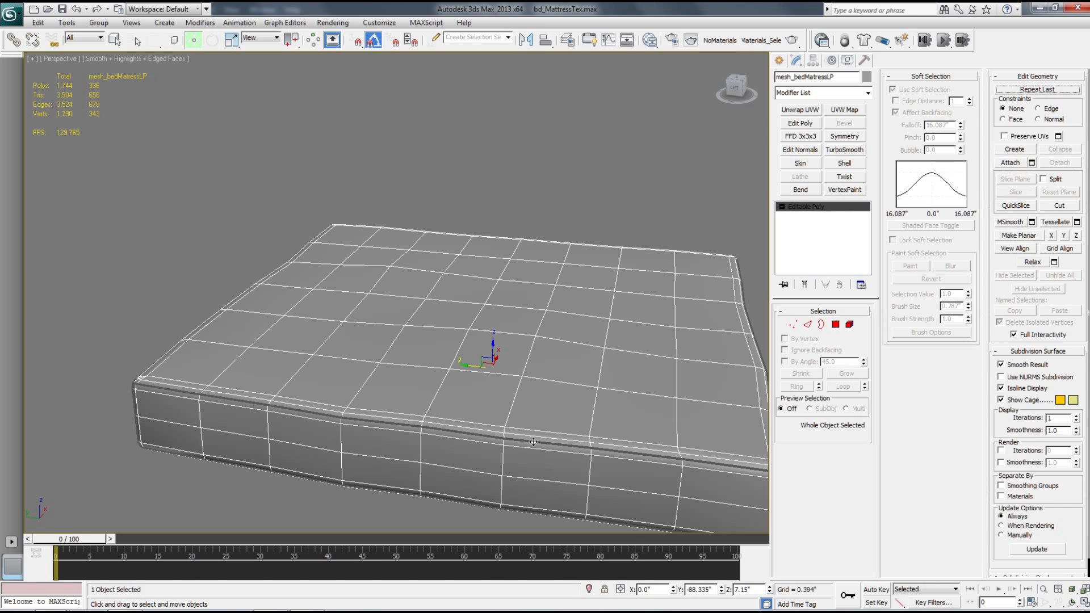
Rename the piped mattress copy as mesh_bedMatressHP
left_click(533, 442)
left_click_drag(847, 77, 834, 77)
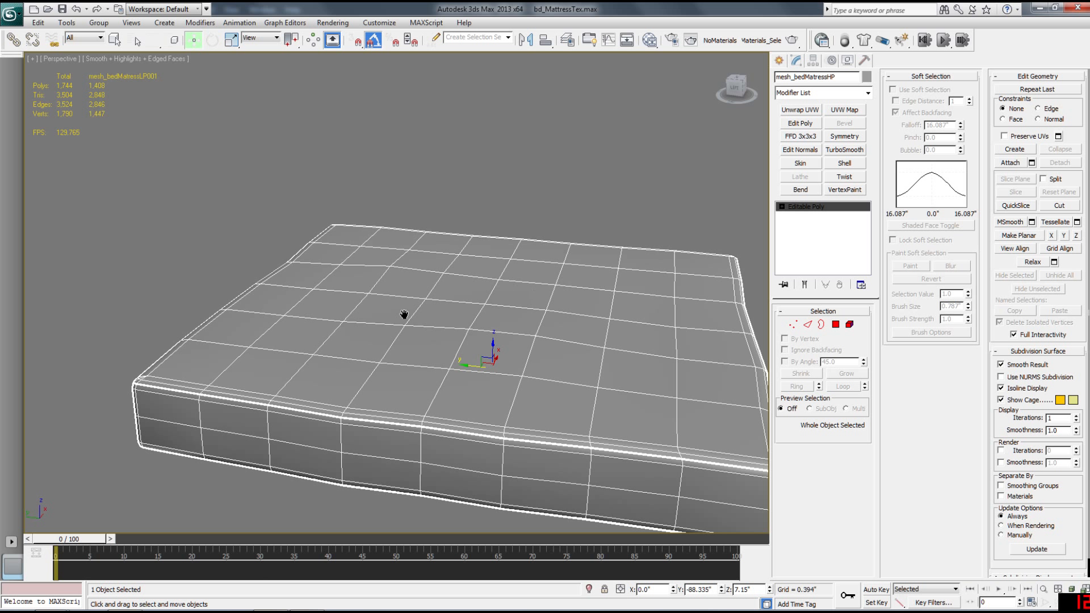
scroll(396, 347, "down", 3)
Apply Unwrap UVW to mesh_bedMatressLP in wireframe display and hide its map seams
left_click(421, 389)
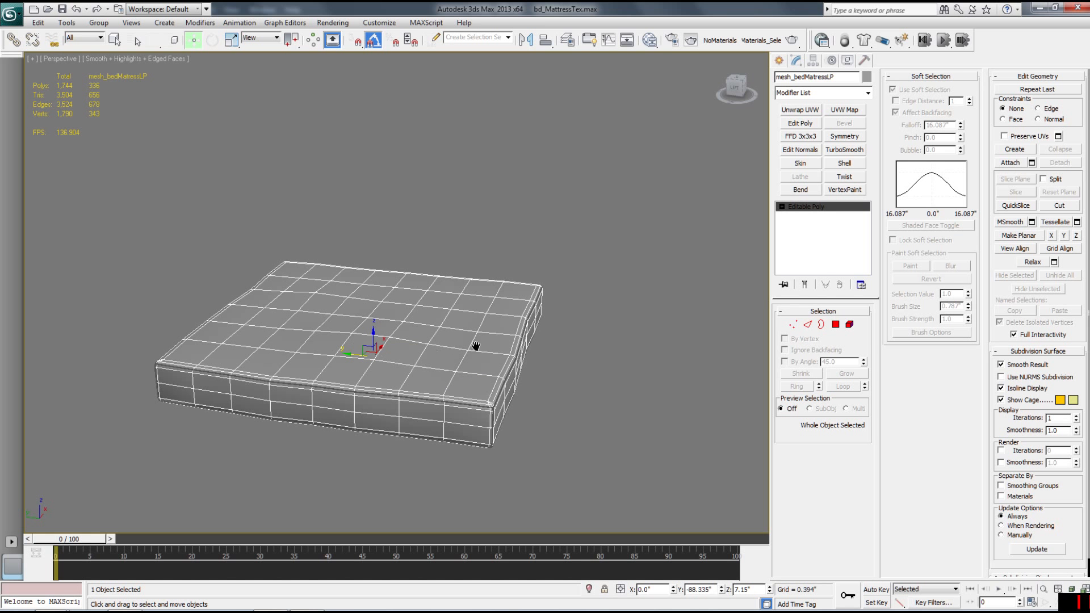
scroll(421, 293, "up", 5)
scroll(420, 293, "down", 3)
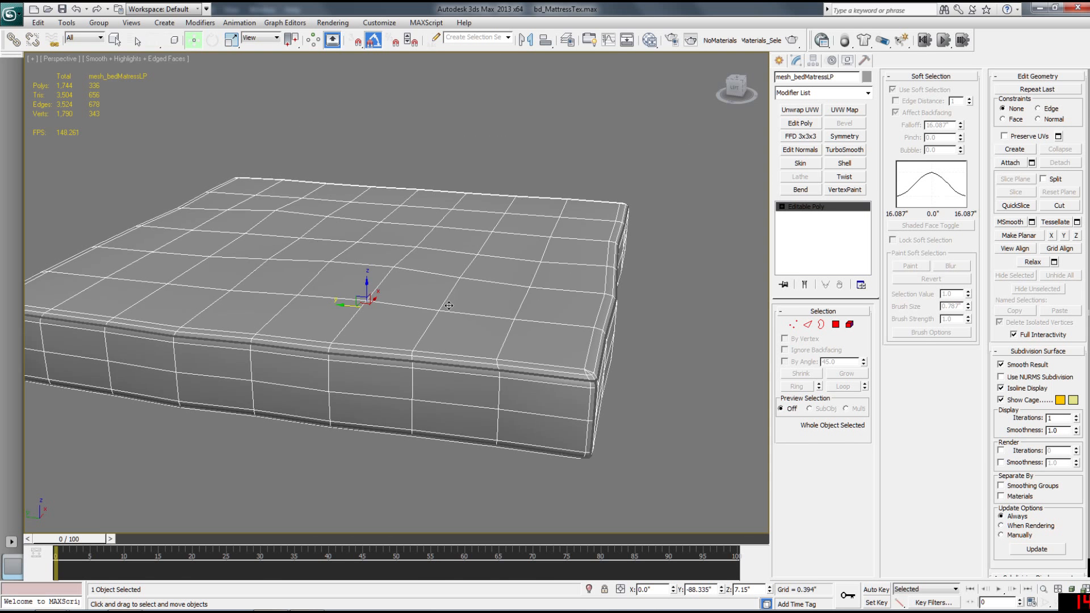
key("F3")
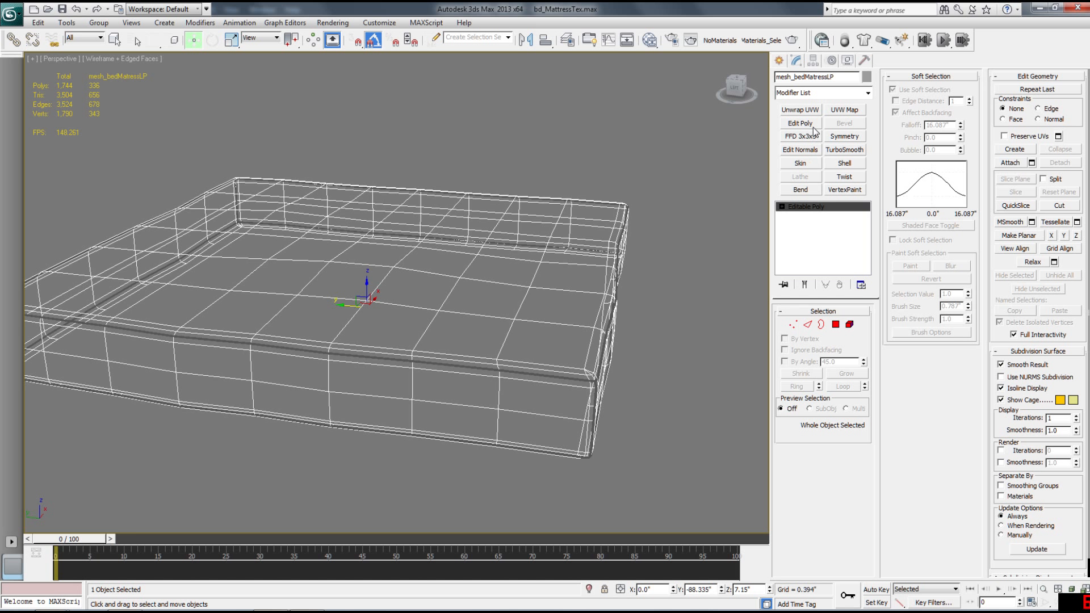
left_click(801, 109)
middle_click_drag(438, 283, 537, 278, "alt")
scroll(521, 295, "up", 2)
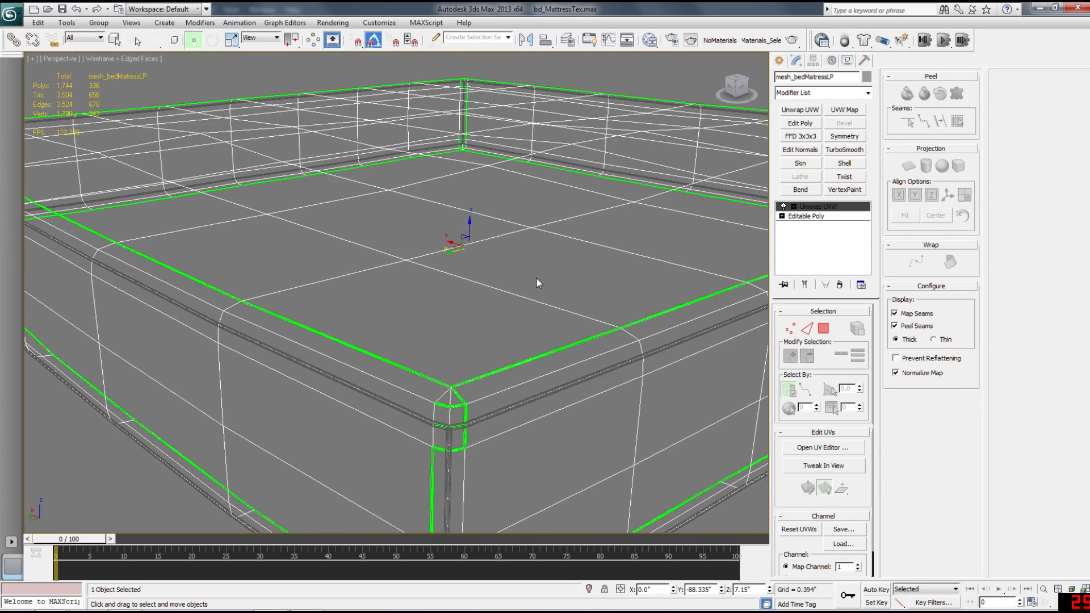
left_click(895, 314)
middle_click_drag(551, 382, 527, 384, "alt")
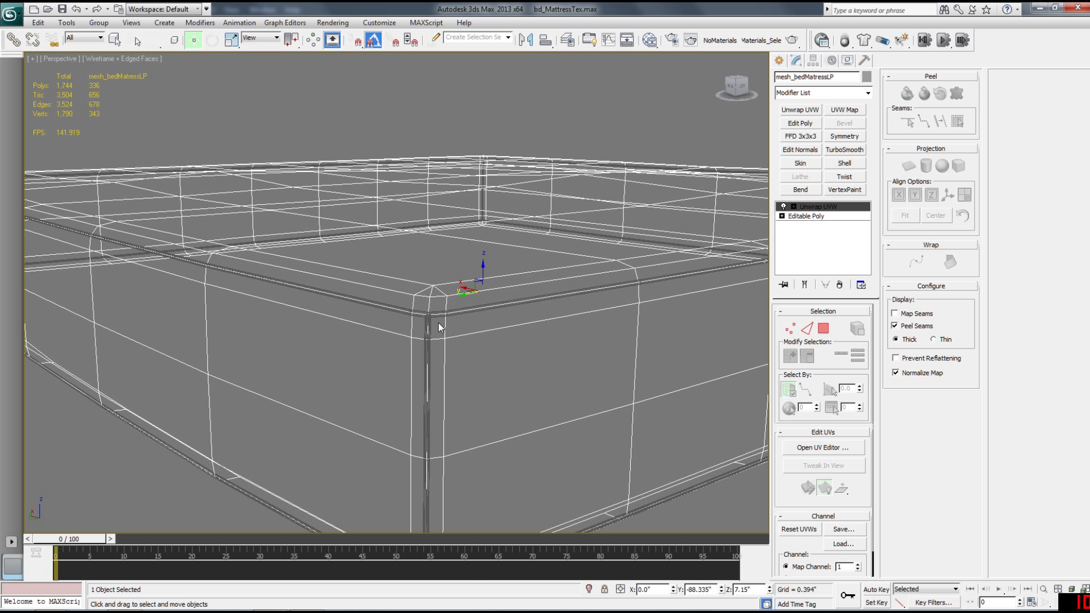
Select the vertical seam edges along one mattress corner, leaving out the short edge on the top surface
key("2")
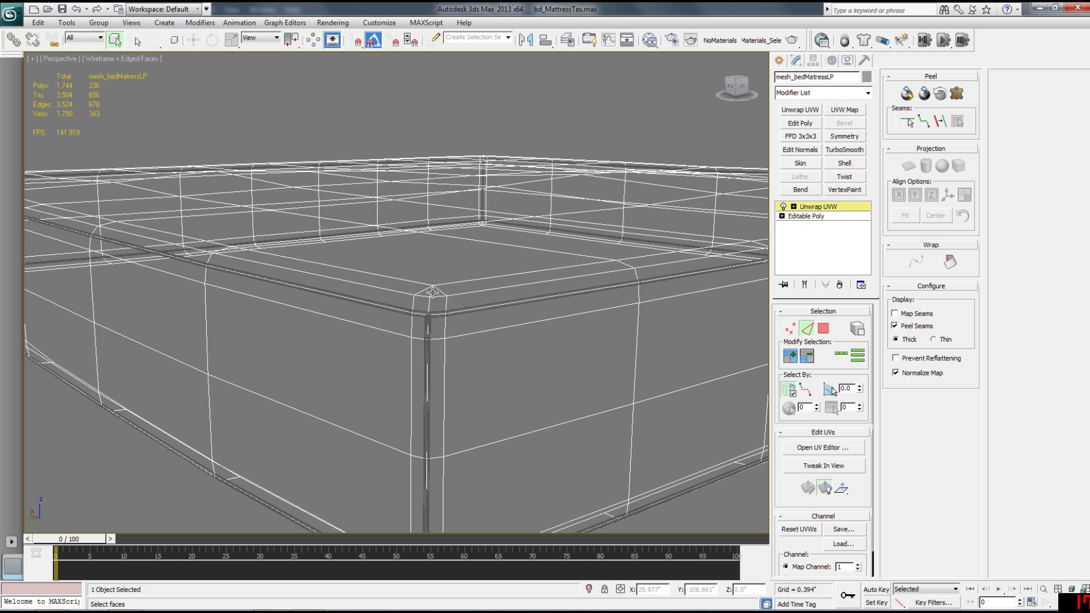
left_click(428, 307)
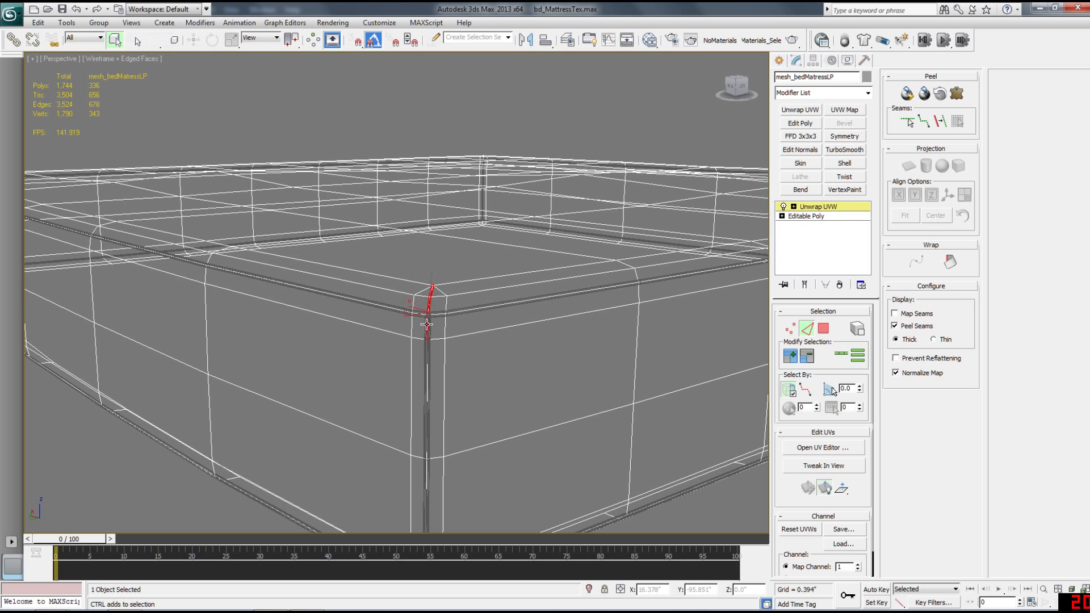
left_click(426, 359, "ctrl")
middle_click_drag(426, 359, 426, 302)
key("F3")
key("F3")
scroll(428, 295, "up", 4)
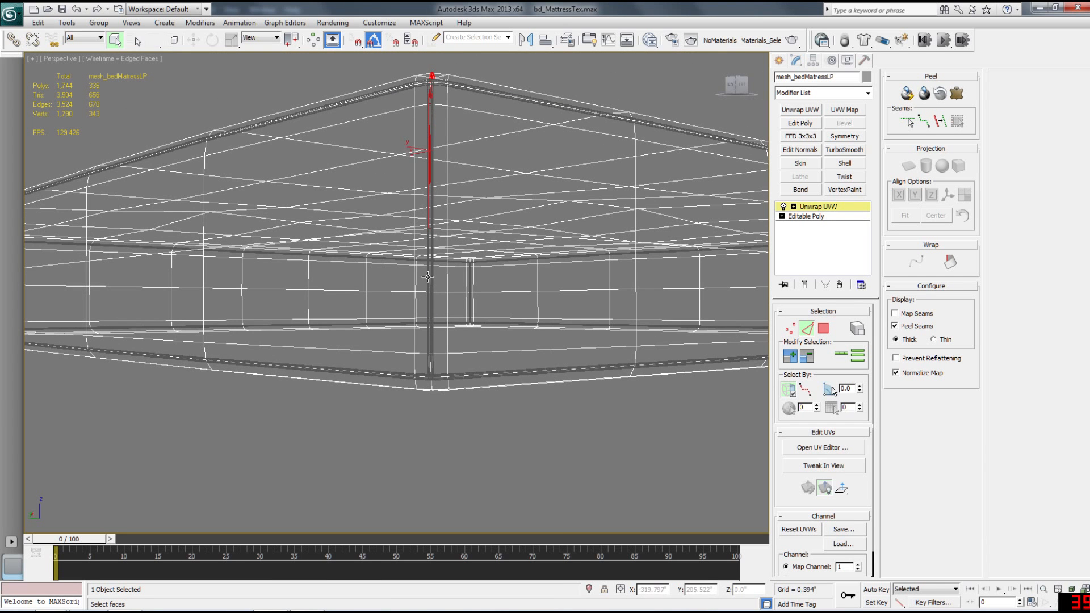
left_click(430, 372, "ctrl")
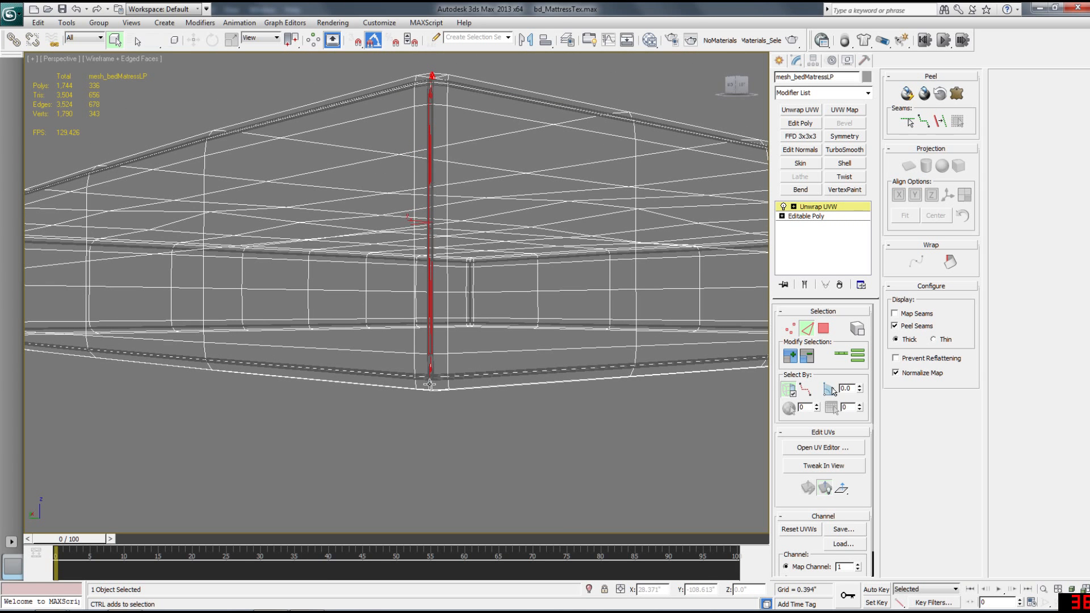
middle_click_drag(485, 384, 518, 312, "alt")
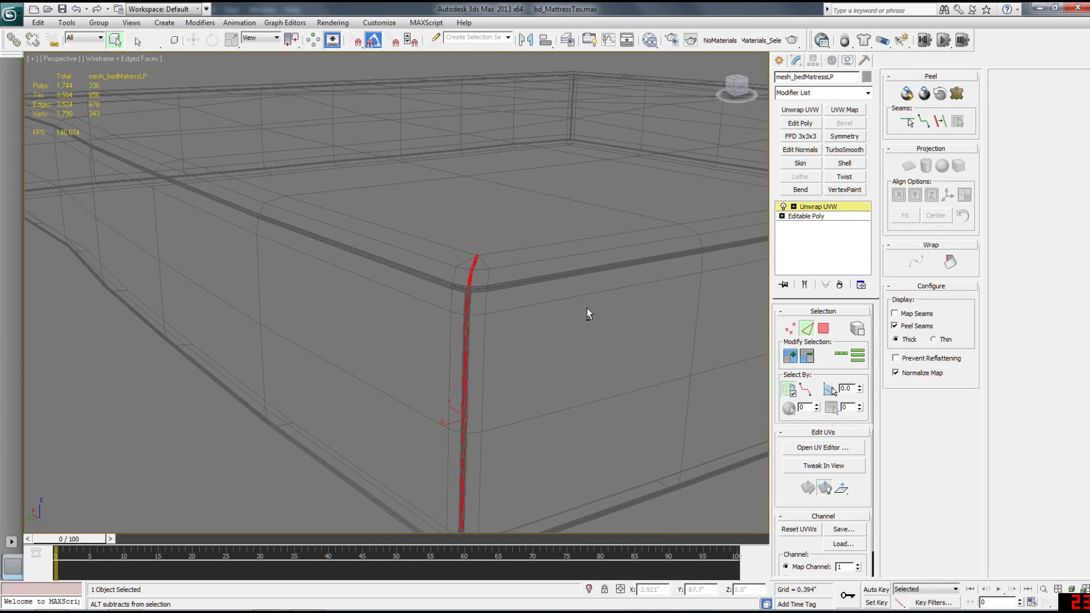
left_click_drag(469, 255, 484, 283)
middle_click_drag(567, 278, 258, 259, "alt")
scroll(476, 267, "down", 3)
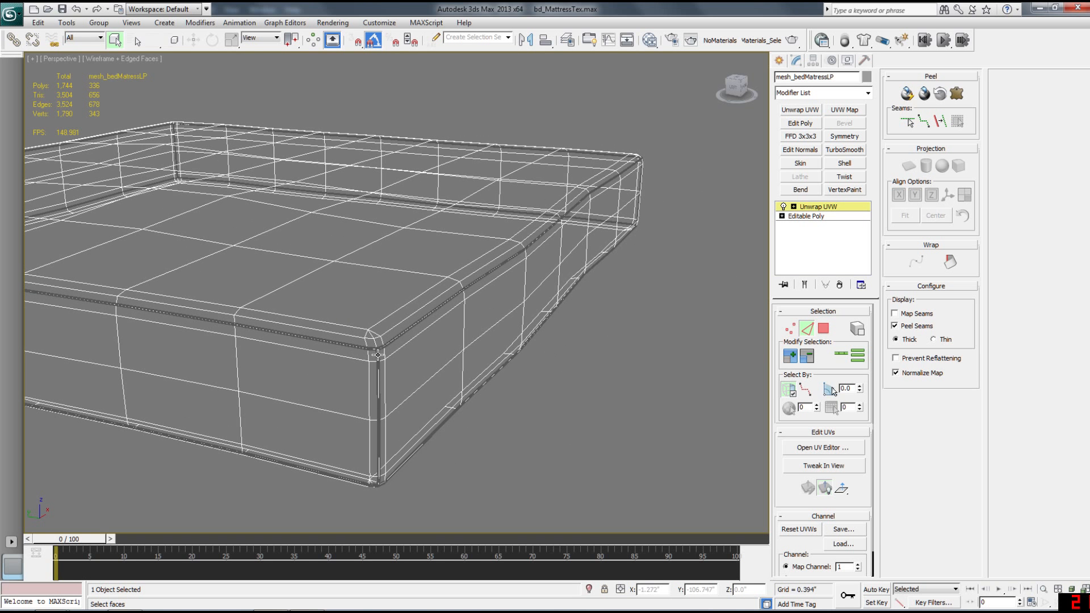
Add vertical edges at the other mattress corners to the selection and extend them into edge loops
mouse_move(379, 457)
middle_mouse_down("alt")
mouse_move(374, 417)
mouse_move(414, 396)
mouse_move(341, 418)
mouse_move(259, 391)
middle_mouse_up("alt")
scroll(257, 386, "down", 1)
middle_click_drag(356, 380, 368, 64, "alt")
scroll(331, 400, "up", 1)
scroll(316, 400, "down", 1)
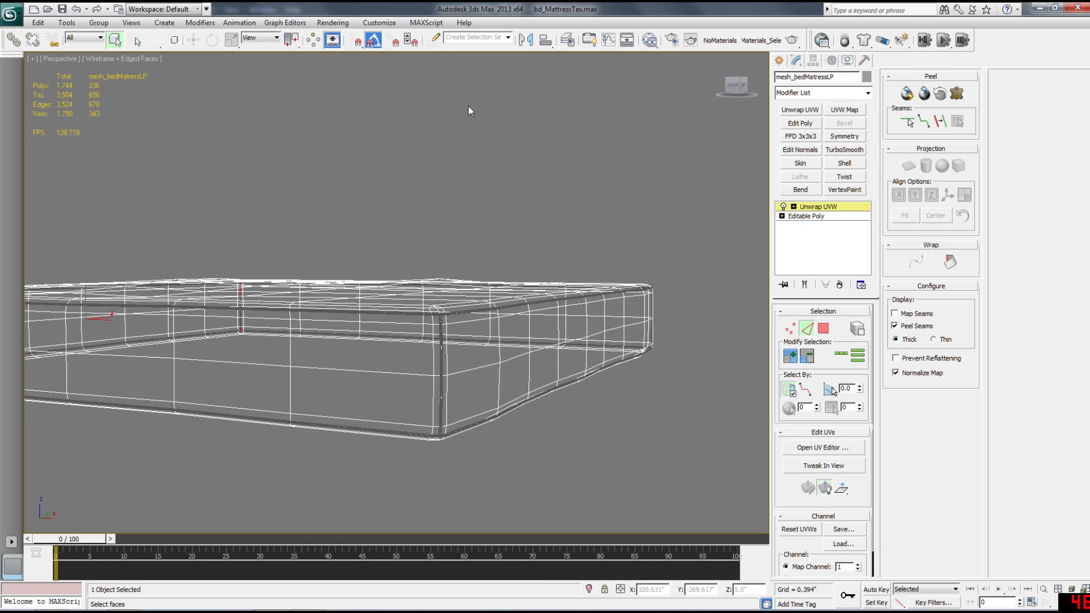
middle_click_drag(662, 383, 494, 392, "alt")
left_click(219, 380, "ctrl")
left_click(842, 356)
Deselect the short edges running onto the top surface at the mattress corners
middle_click_drag(386, 411, 443, 413, "alt")
left_click_drag(394, 377, 429, 389, "alt")
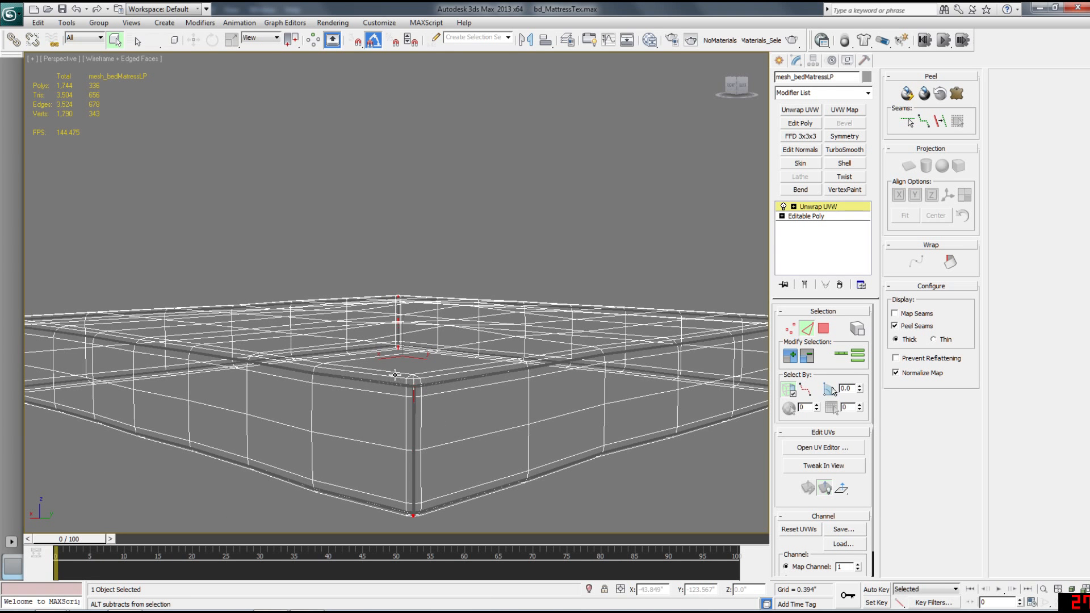
mouse_move(395, 374)
middle_mouse_down("alt")
mouse_move(363, 377)
mouse_move(454, 392)
mouse_move(386, 373)
middle_mouse_up("alt")
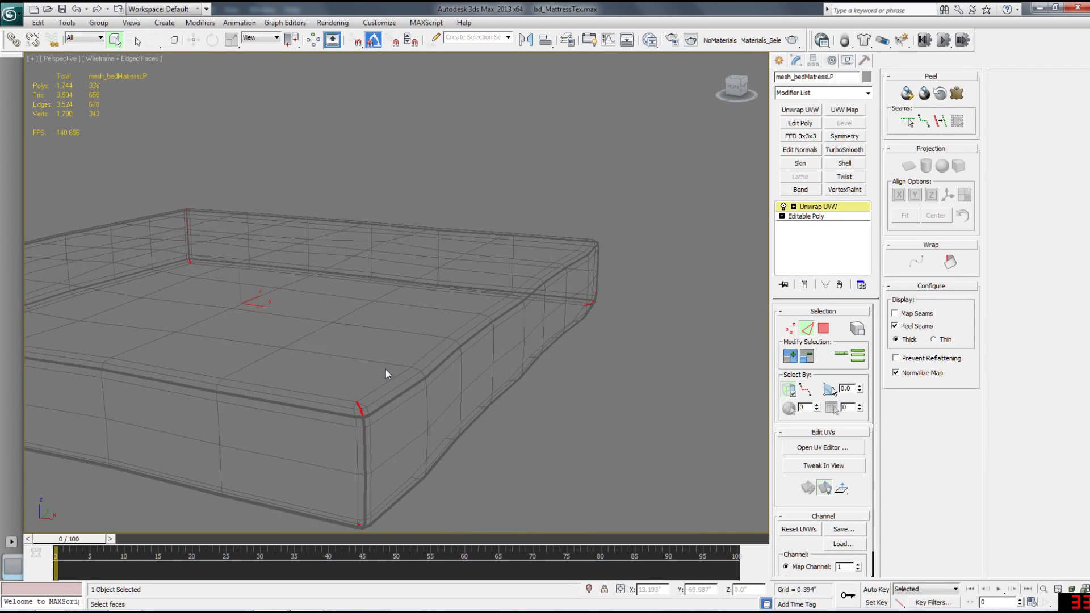
left_click_drag(328, 382, 355, 407, "alt")
middle_click_drag(310, 392, 287, 396, "alt")
left_click_drag(284, 400, 314, 437, "alt")
middle_click_drag(288, 421, 314, 400, "alt")
left_click_drag(312, 394, 332, 426, "alt")
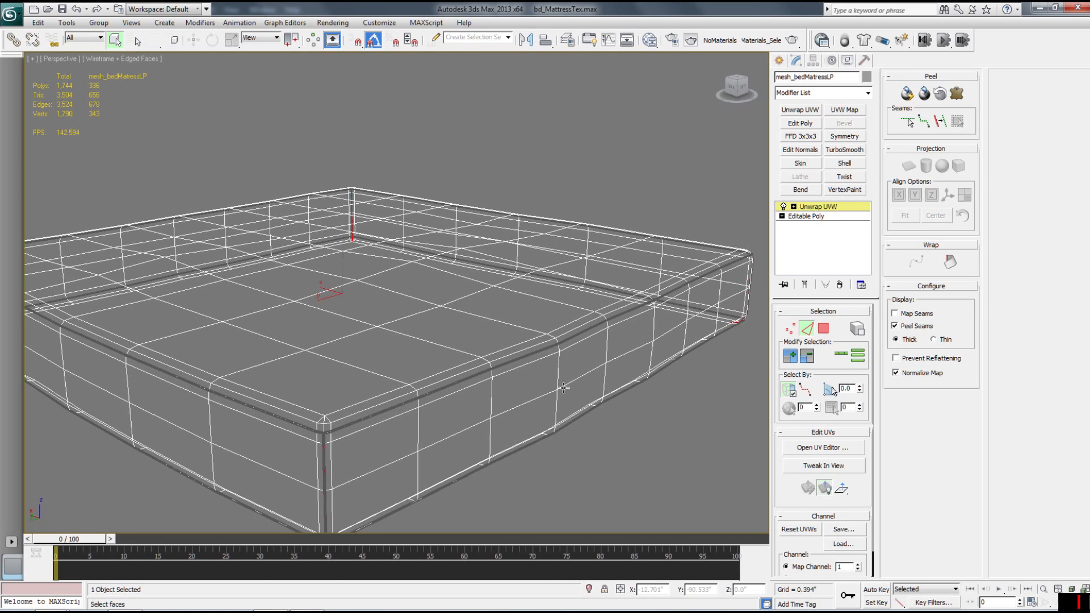
Convert the selected corner edges to peel seams and expand a top-face selection out to the seams
key("3")
left_click(390, 353)
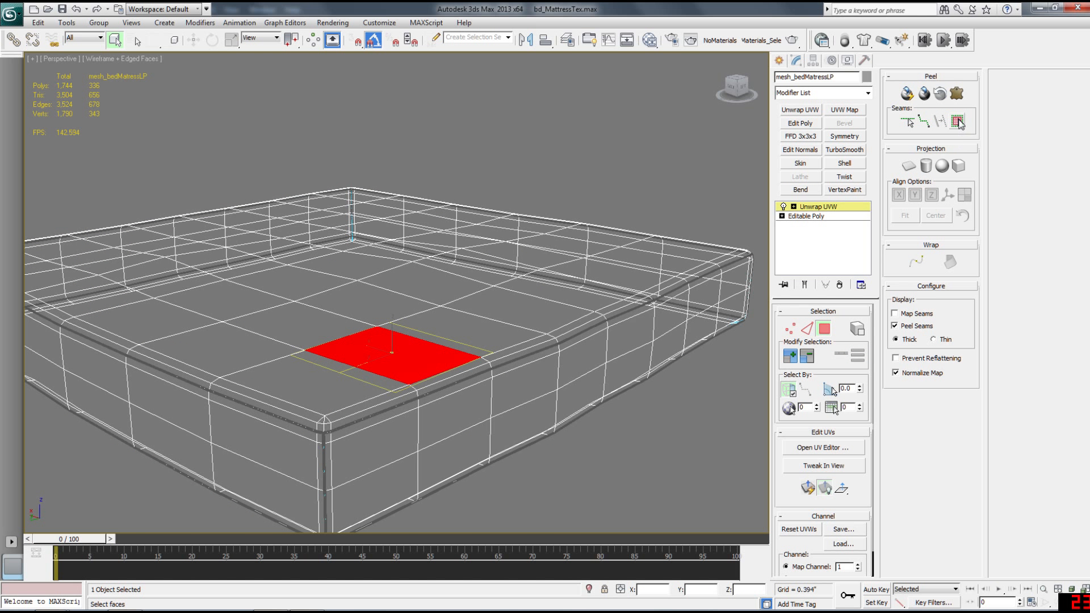
left_click(957, 121)
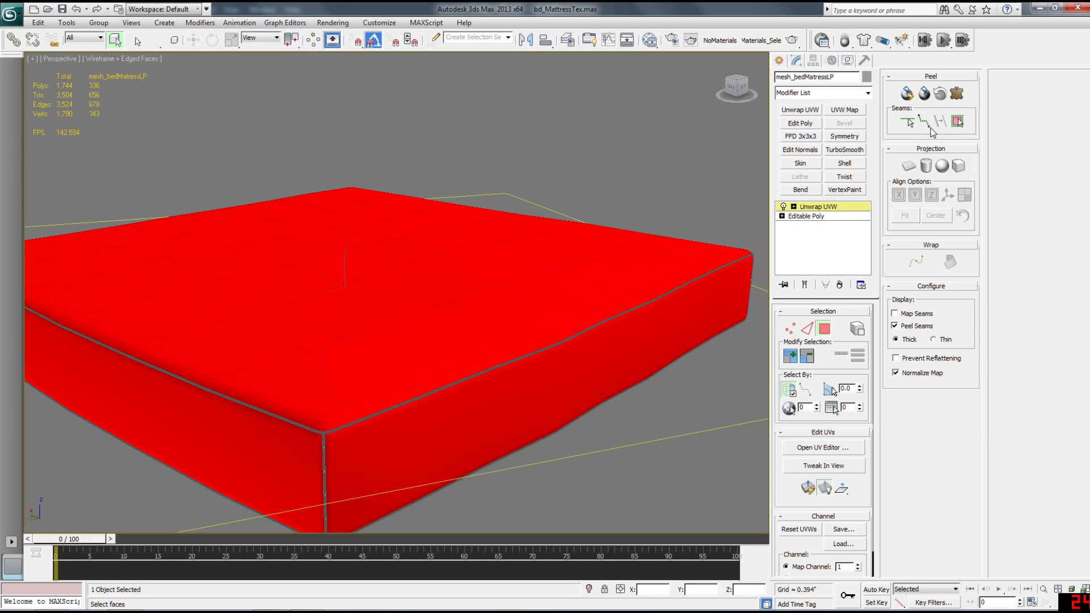
Pelt-map the selected mattress faces and commit the stretched pelt
left_click(957, 95)
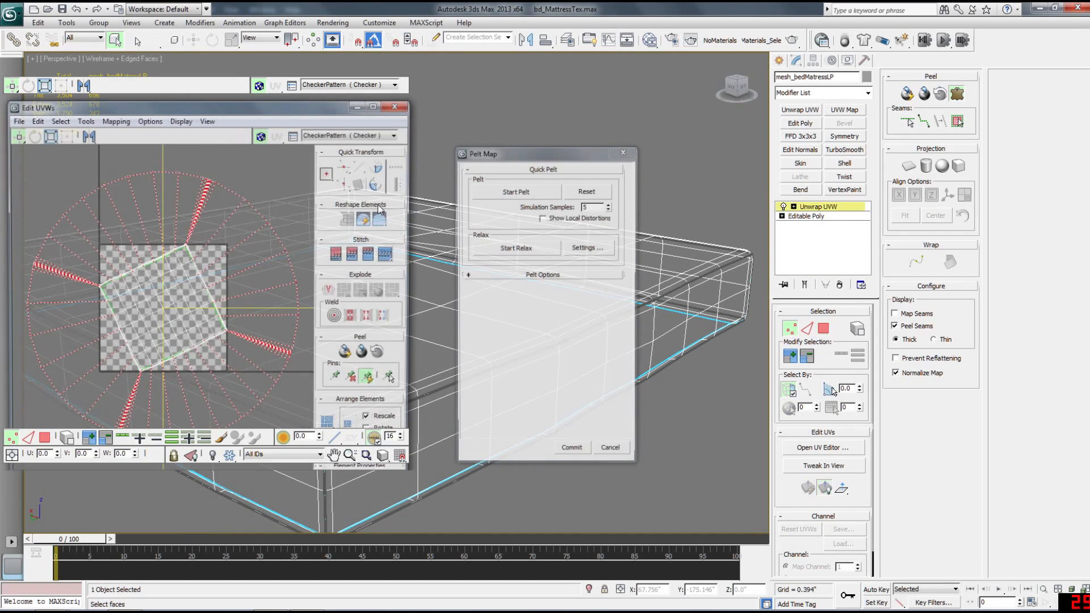
left_click(507, 193)
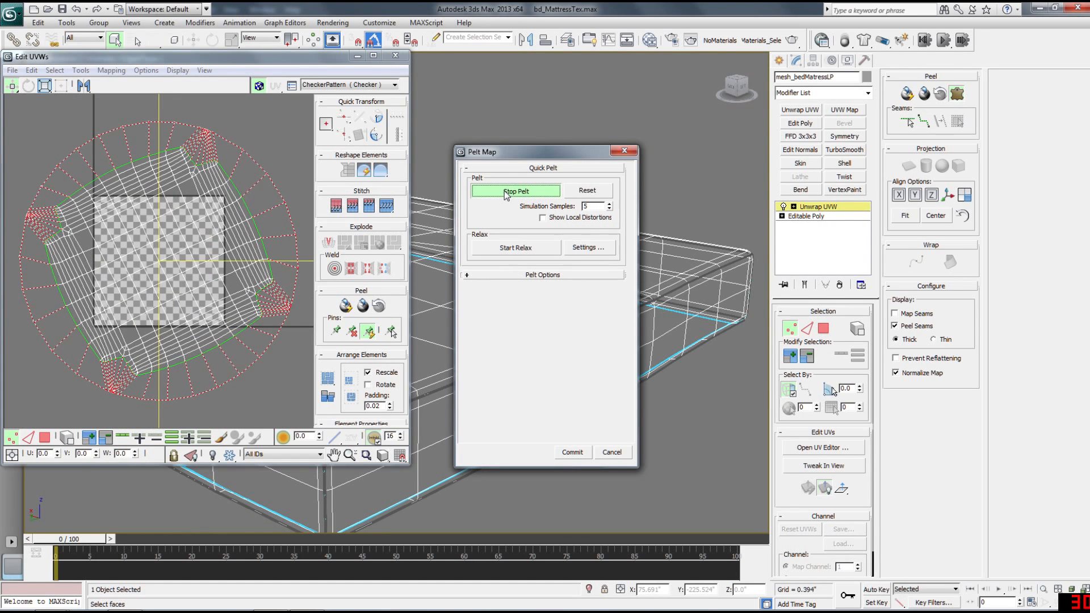
left_click(574, 453)
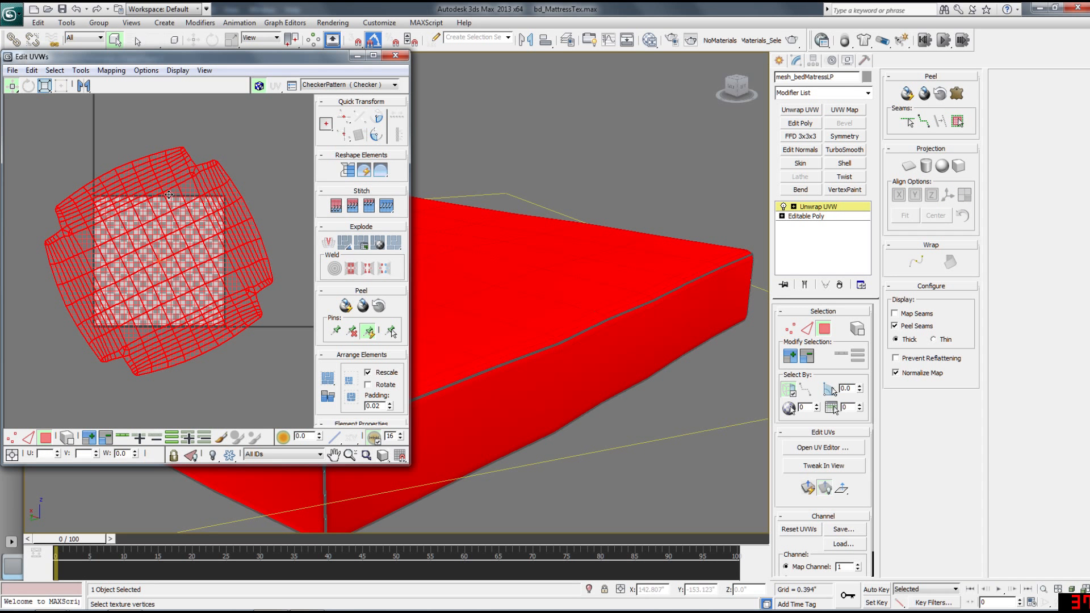
Relax the pelted UVs by face angles with 100 iterations, amount 1.0 and stretch 0.0
left_click(81, 71)
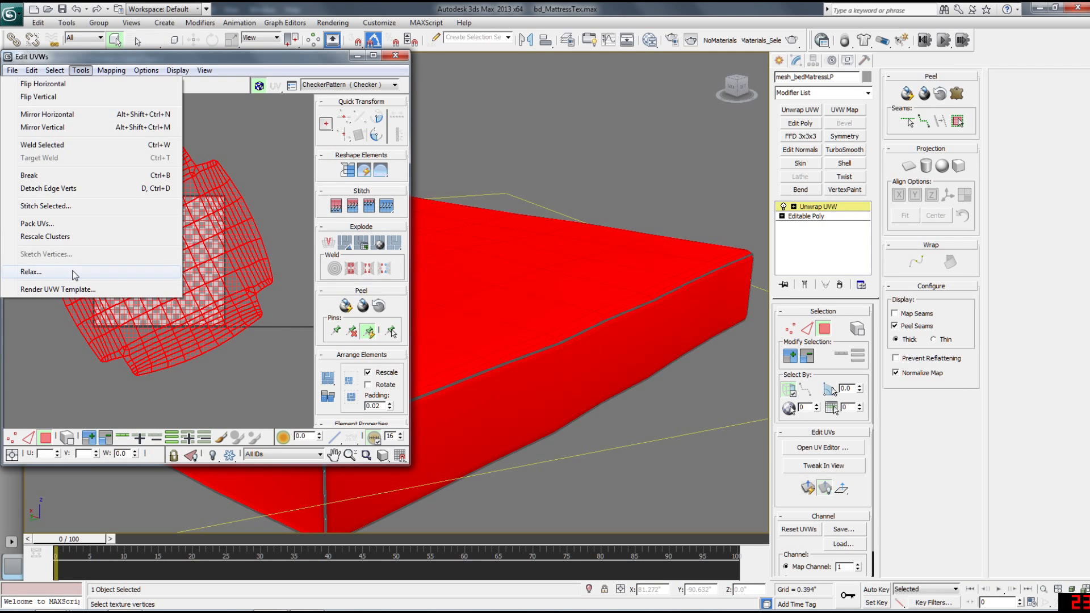
left_click(31, 272)
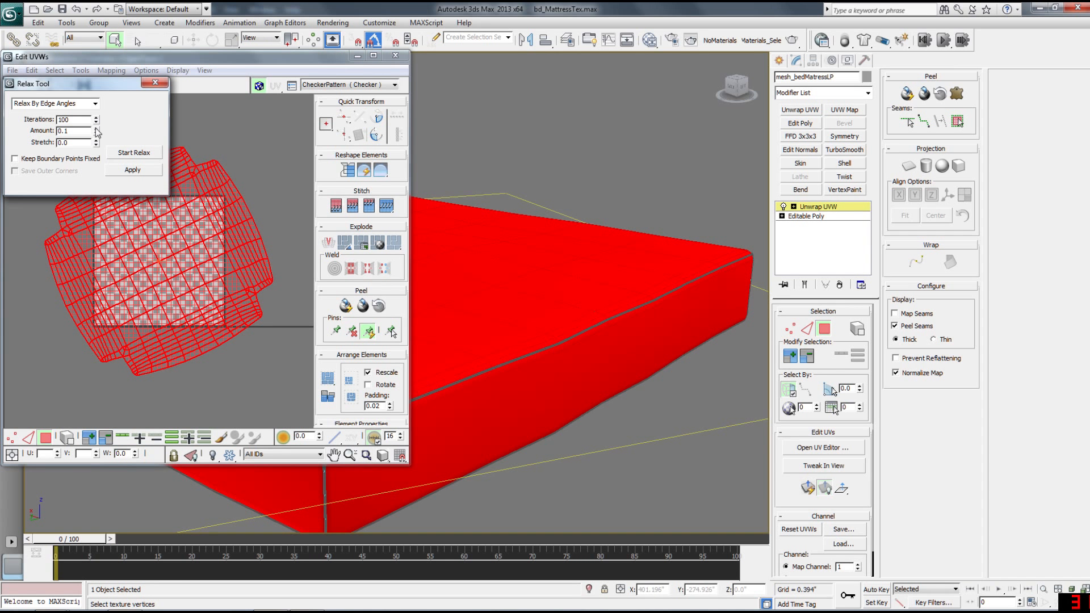
left_click(95, 104)
left_click(93, 114)
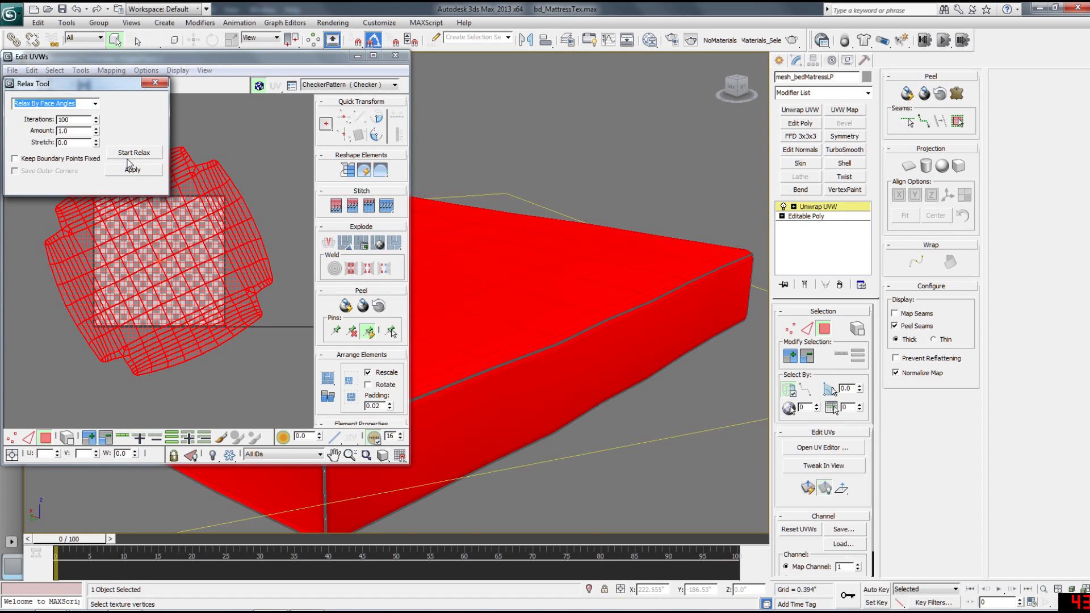
left_click(132, 154)
left_click(133, 154)
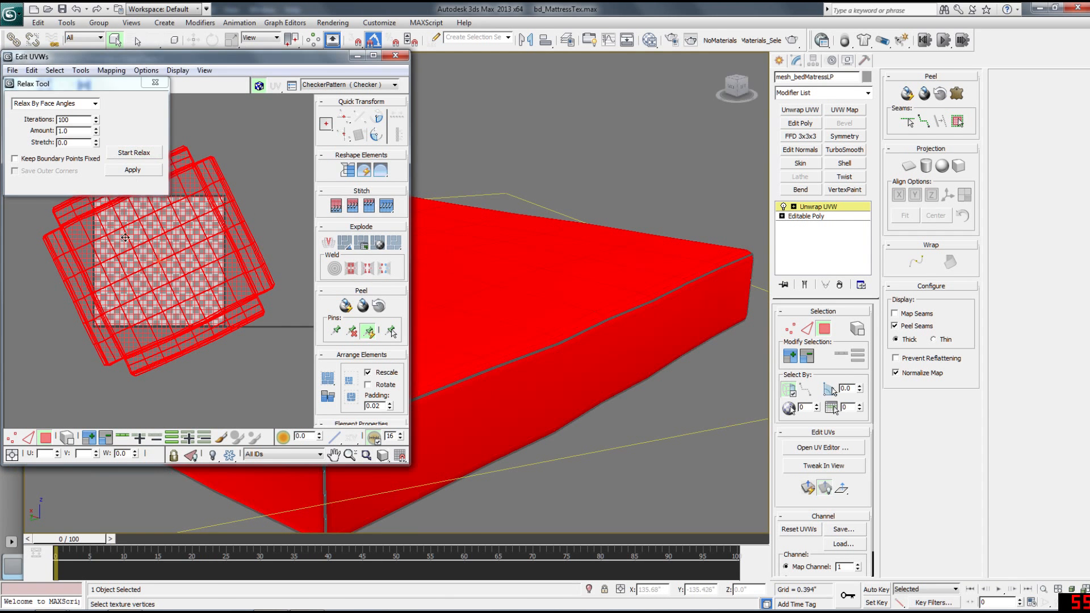
Display the CheckerPattern map on the mattress to check the relaxed UVs
left_click(334, 84)
left_click(334, 96)
middle_click_drag(159, 202, 215, 272)
scroll(215, 272, "up", 4)
scroll(194, 273, "up", 2)
middle_click_drag(198, 281, 227, 279)
middle_click_drag(506, 306, 588, 332, "alt")
scroll(577, 328, "up", 2)
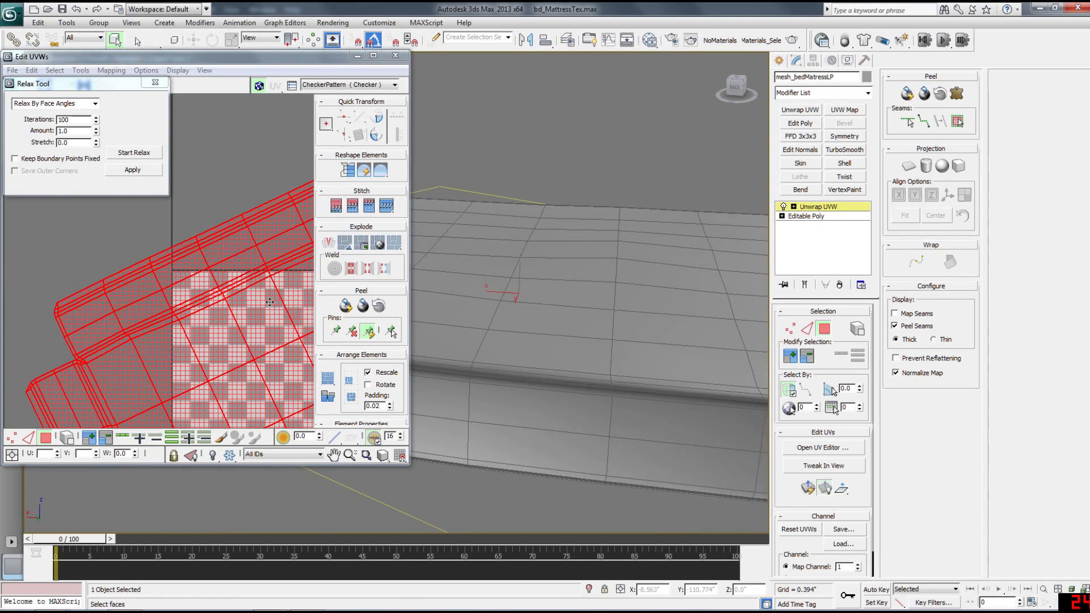
Rotate the whole UV layout upright so its sides run parallel to the UV square
middle_click_drag(172, 310, 175, 324)
scroll(175, 324, "down", 3)
left_click_drag(158, 366, 200, 297)
middle_click_drag(568, 341, 651, 427, "alt")
Try rotating the UVs of a block of side faces on one flap and undo the rotation
middle_click_drag(217, 285, 138, 289)
left_click(103, 243)
left_click(153, 281)
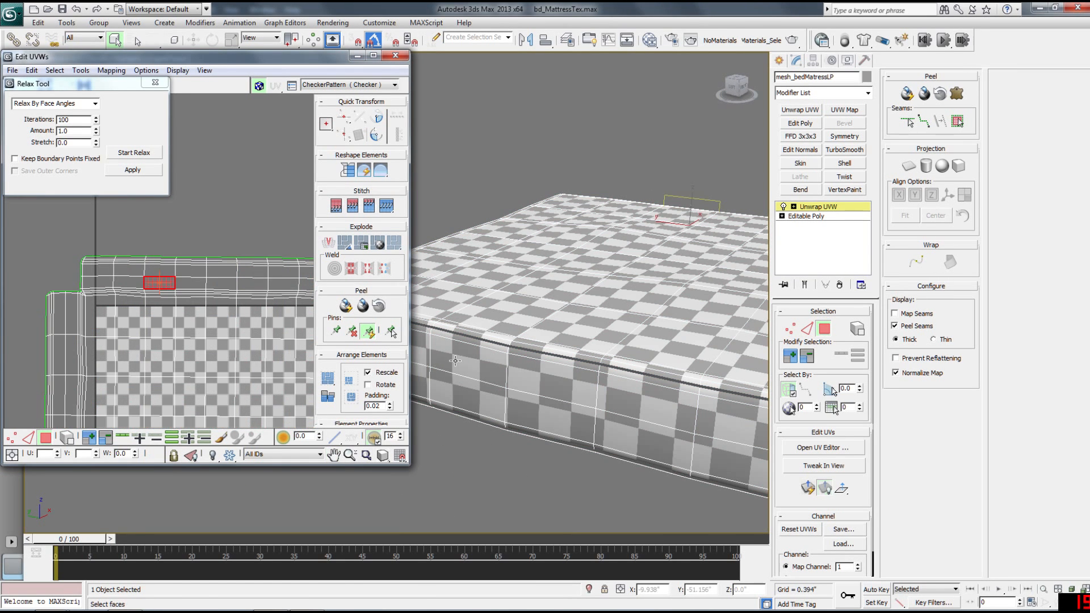
left_click(465, 361)
scroll(235, 260, "down", 2)
middle_click_drag(235, 260, 165, 169)
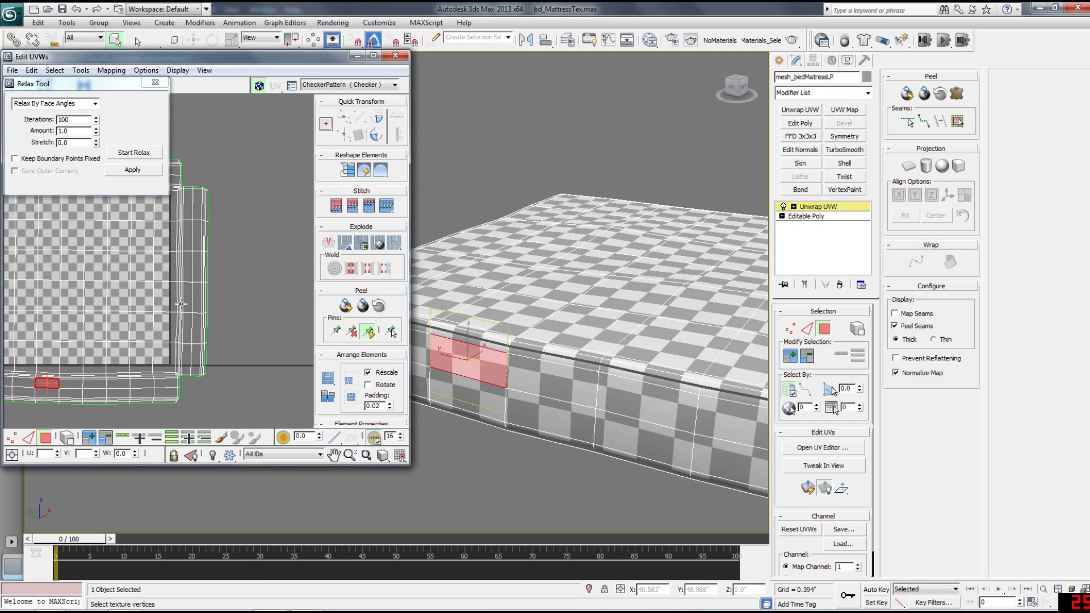
middle_click_drag(154, 356, 253, 312)
left_click_drag(178, 340, 174, 377)
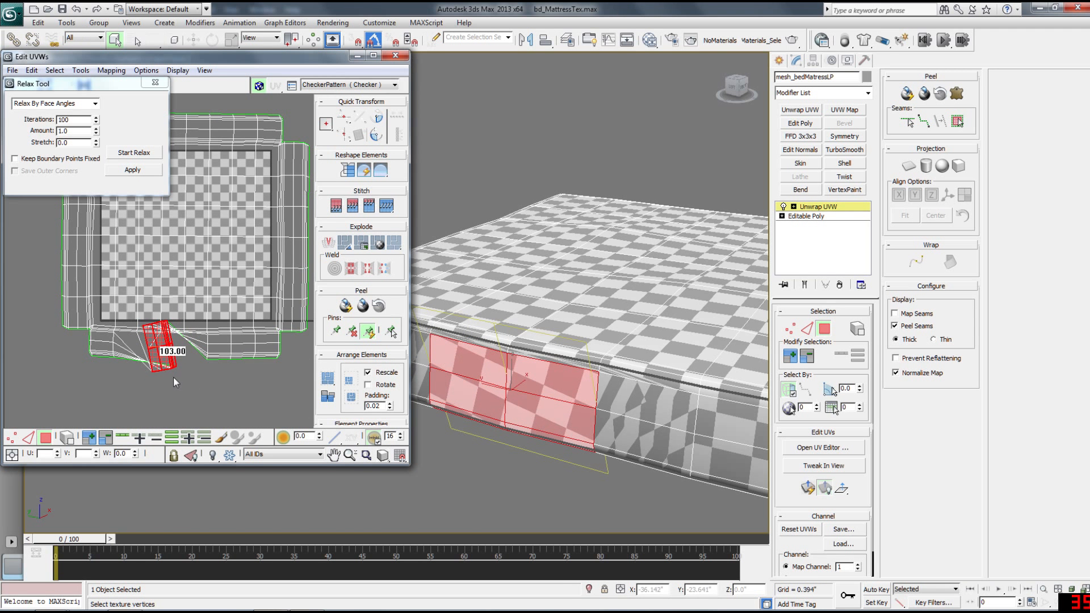
key("ctrl+z")
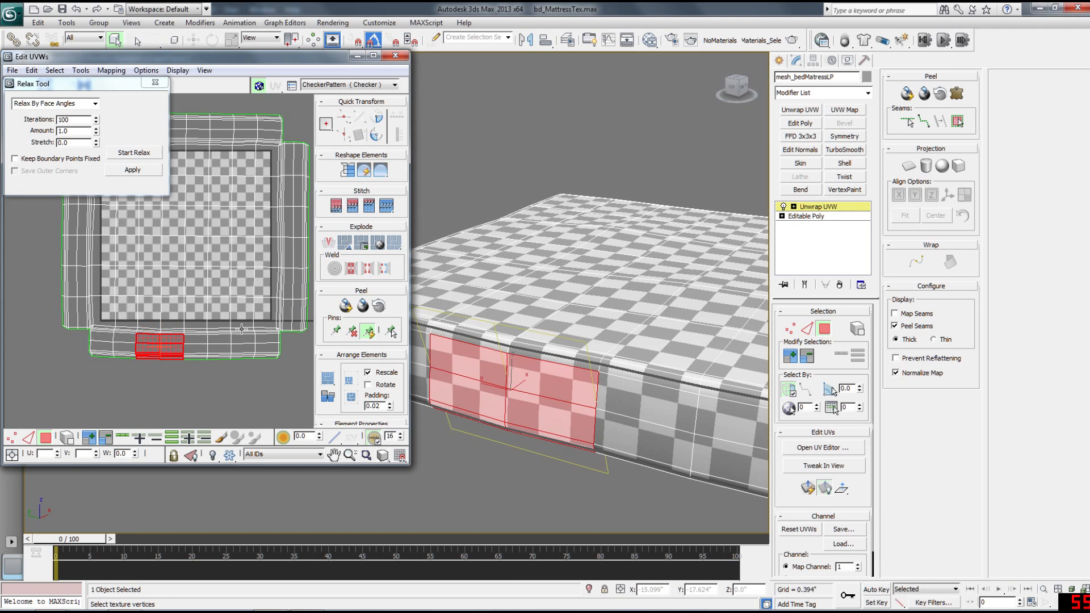
Scale the entire UV layout down to fit inside the UV square
middle_click_drag(733, 427, 531, 405)
middle_click_drag(240, 259, 240, 343)
scroll(240, 344, "down", 5)
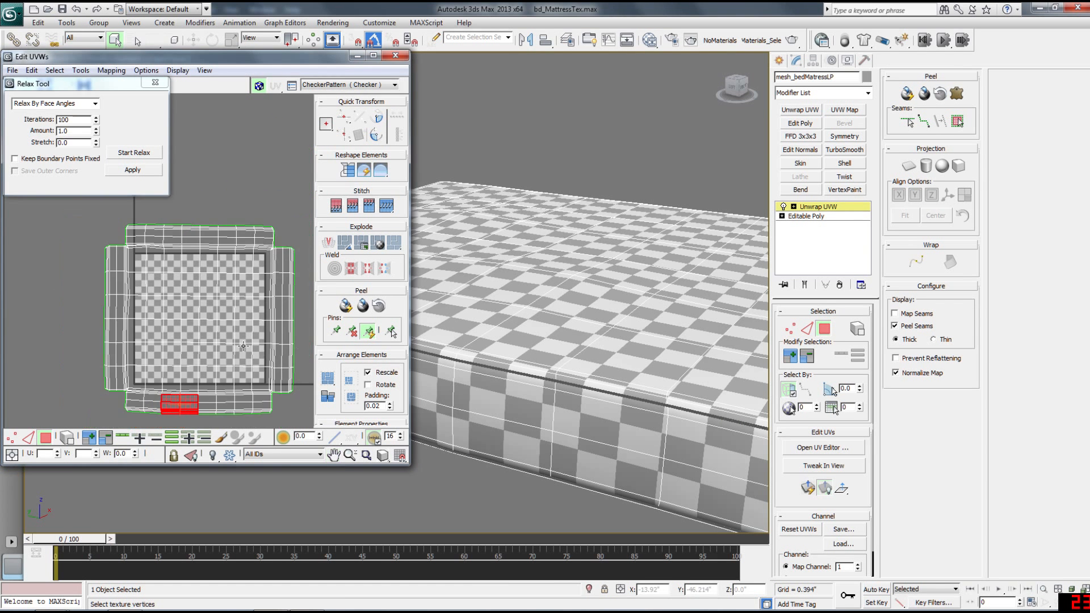
left_click_drag(90, 237, 314, 414)
scroll(208, 336, "up", 1)
key("r")
left_click_drag(229, 310, 233, 336)
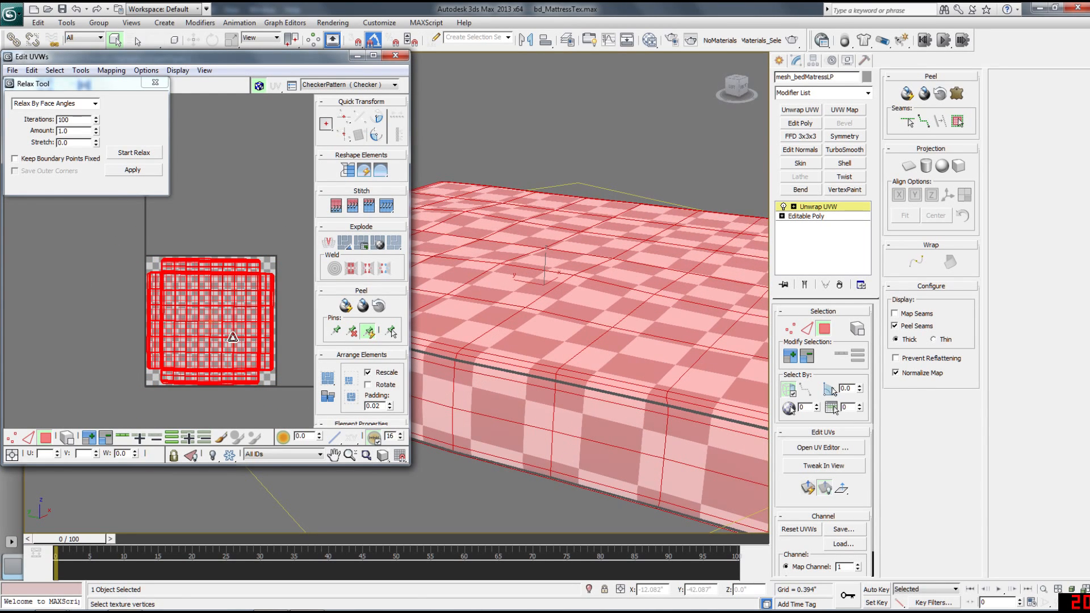
scroll(234, 292, "up", 1)
middle_click_drag(222, 280, 198, 249)
scroll(220, 244, "up", 2)
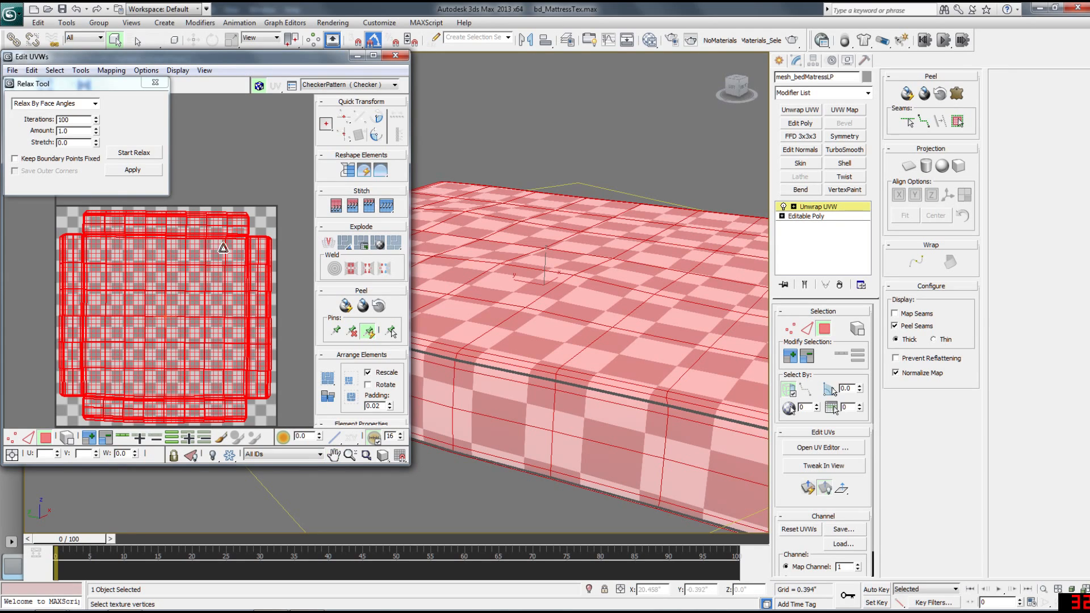
Deselect the UV faces and collapse the Unwrap UVW modifier into the low-poly mattress
left_click(239, 181)
right_click(817, 206)
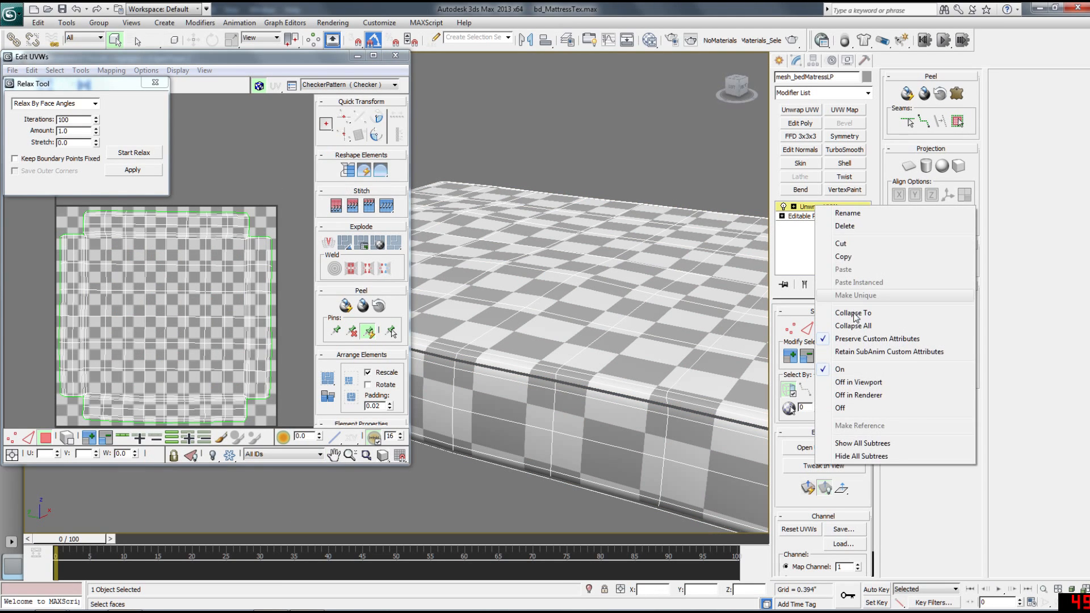
left_click(854, 311)
Clone the unwrapped low-poly mattress to one side along X and name the copy mesh_bedMatress
key("F3")
scroll(579, 362, "down", 4)
middle_click_drag(579, 363, 535, 434)
scroll(455, 405, "down", 4)
key("w")
mouse_move(411, 390)
middle_mouse_down("alt")
mouse_move(518, 393)
mouse_move(381, 331)
middle_mouse_up("alt")
left_click_drag(364, 322, 571, 318, "shift")
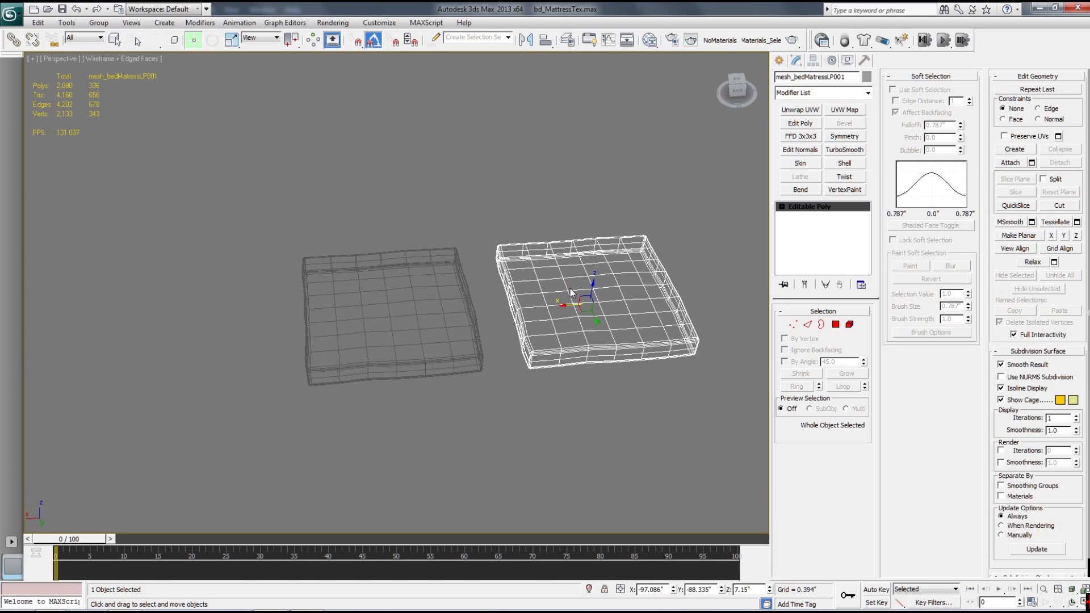
left_click(548, 363)
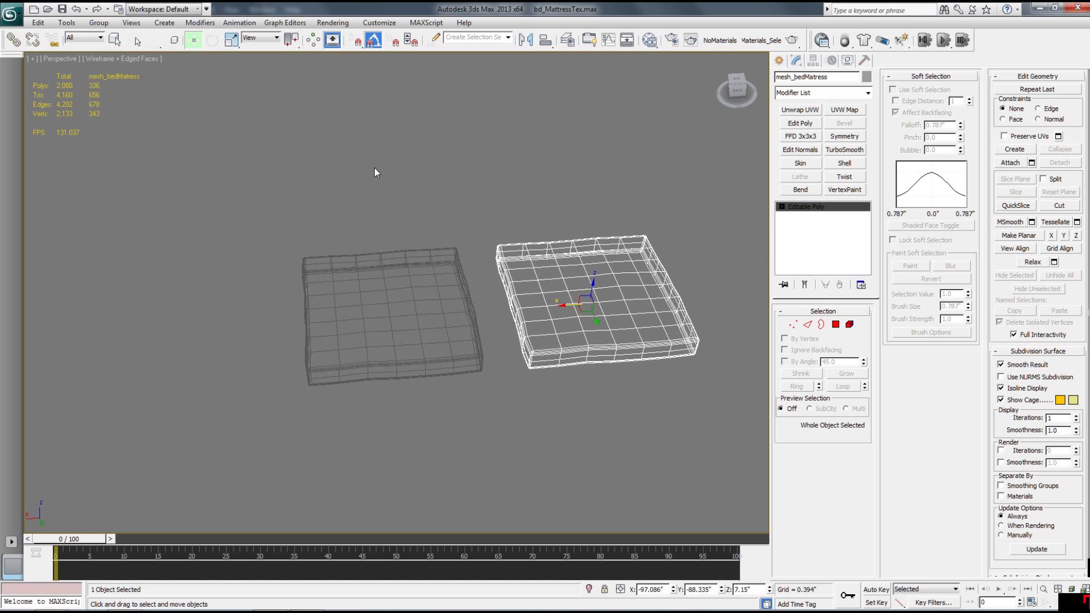
Select mesh_bedMatressLP from the overlapping high-poly and low-poly mattresses
scroll(383, 238, "up", 10)
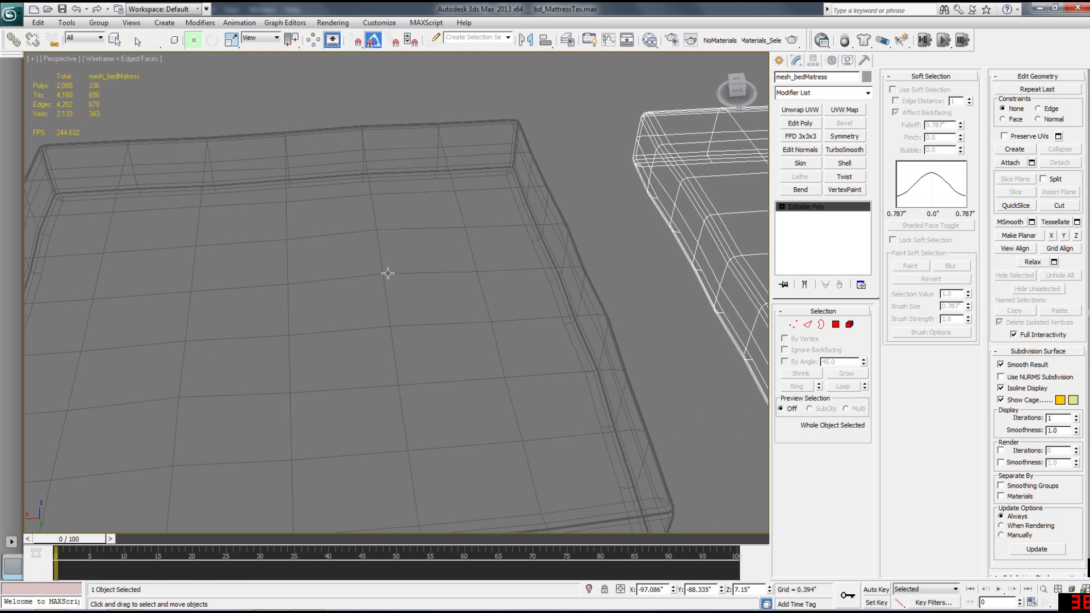
left_click(388, 273)
middle_click_drag(377, 297, 345, 298)
scroll(392, 330, "down", 5)
scroll(301, 328, "up", 5)
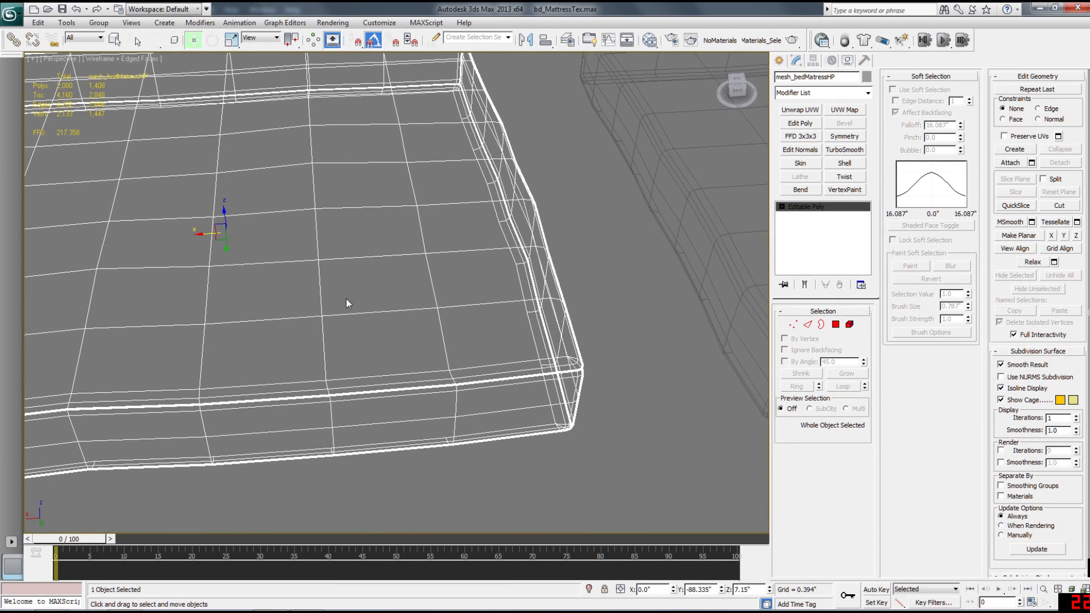
left_click(529, 359)
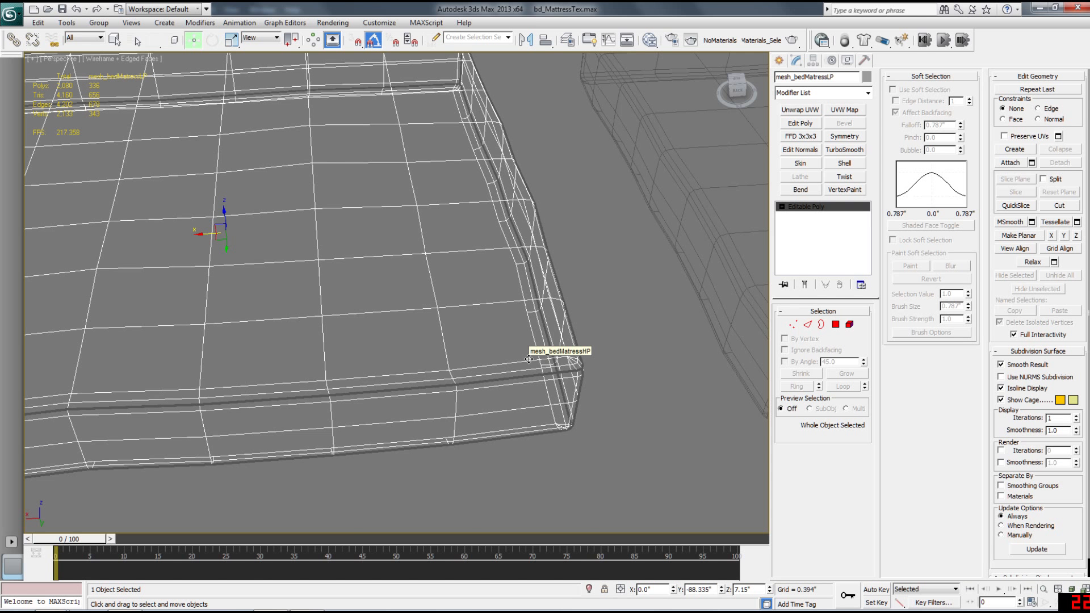
Open Render To Texture for mesh_bedMatressLP and add a DiffuseMap output element
key("0")
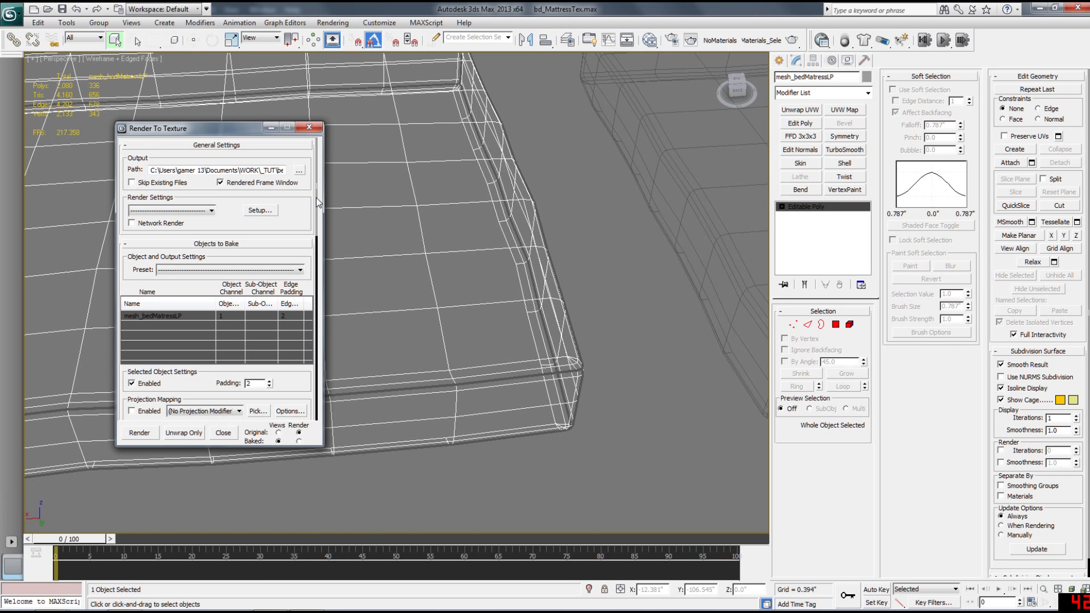
scroll(289, 308, "down", 5)
left_click(166, 352)
left_click(538, 296)
left_click(543, 382)
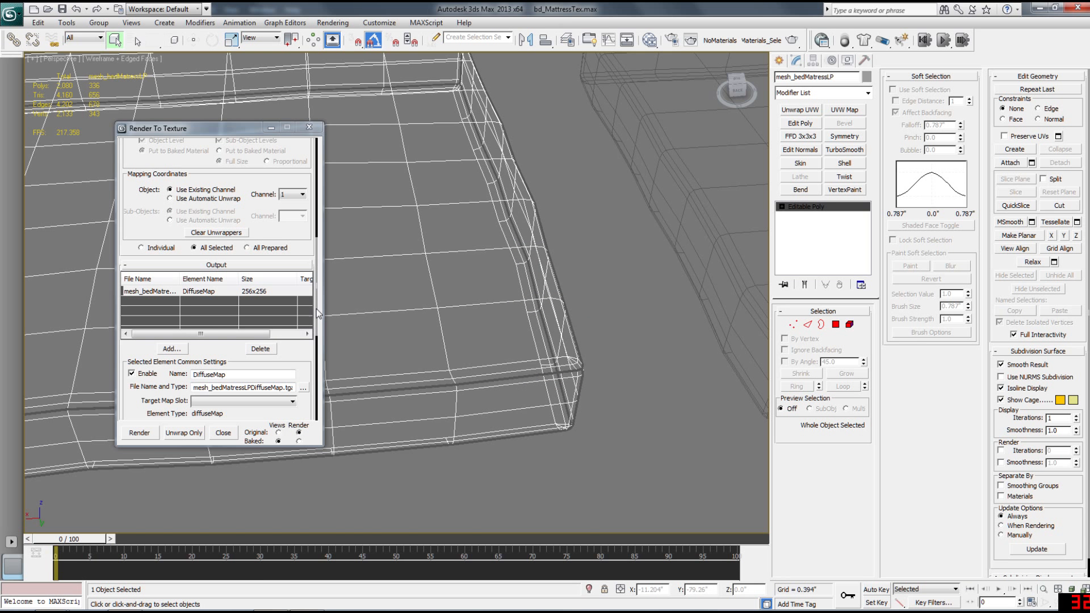
Set the DiffuseMap element to 1024x1024 with a white element background
scroll(319, 314, "down", 3)
left_click(289, 384)
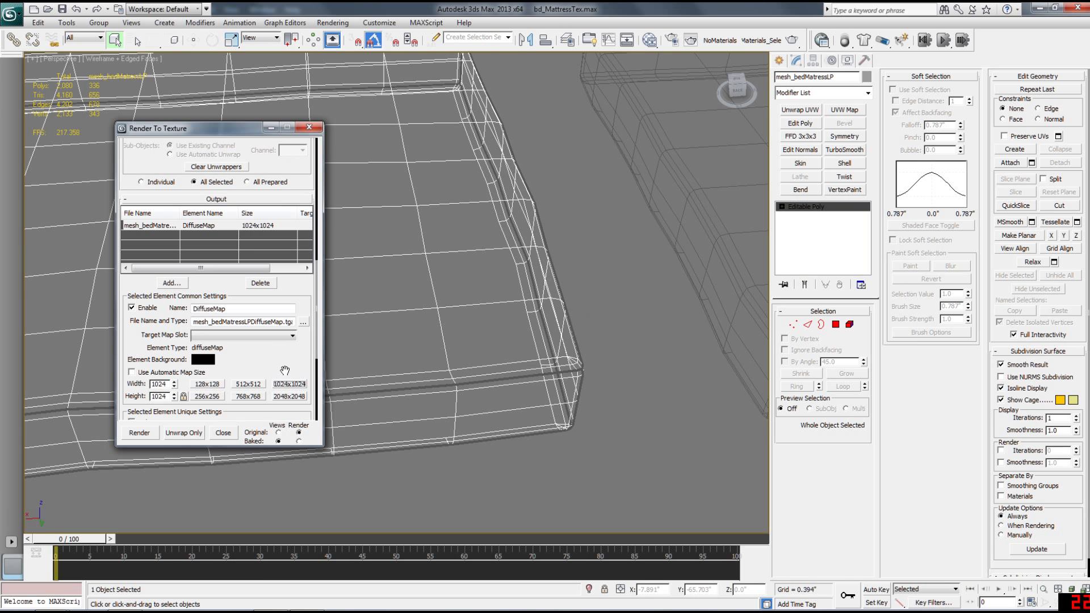
left_click(199, 363)
left_click(335, 163)
left_click(429, 175)
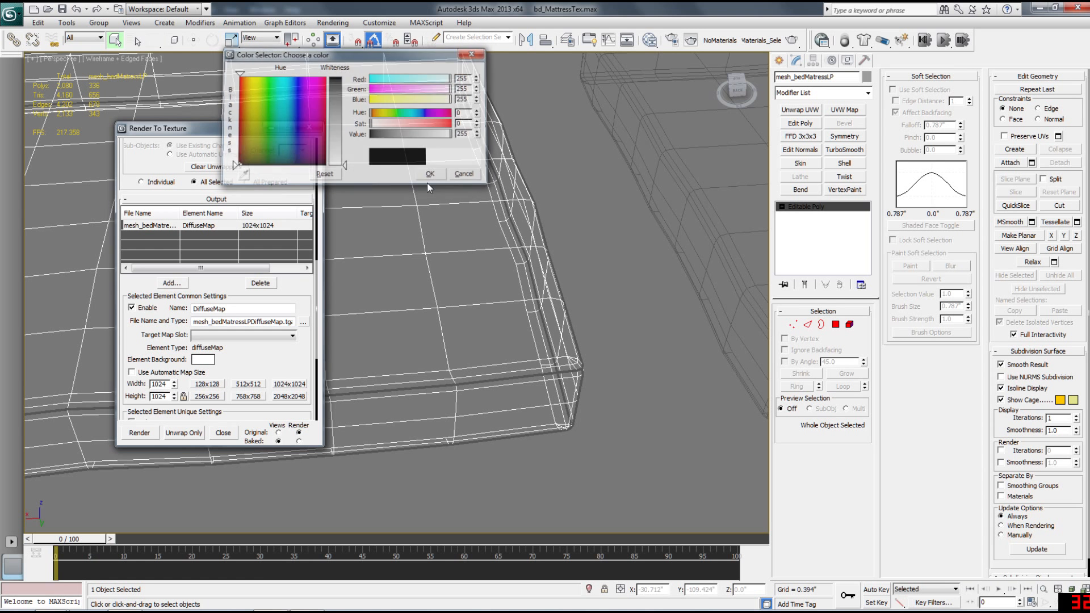
scroll(307, 333, "down", 3)
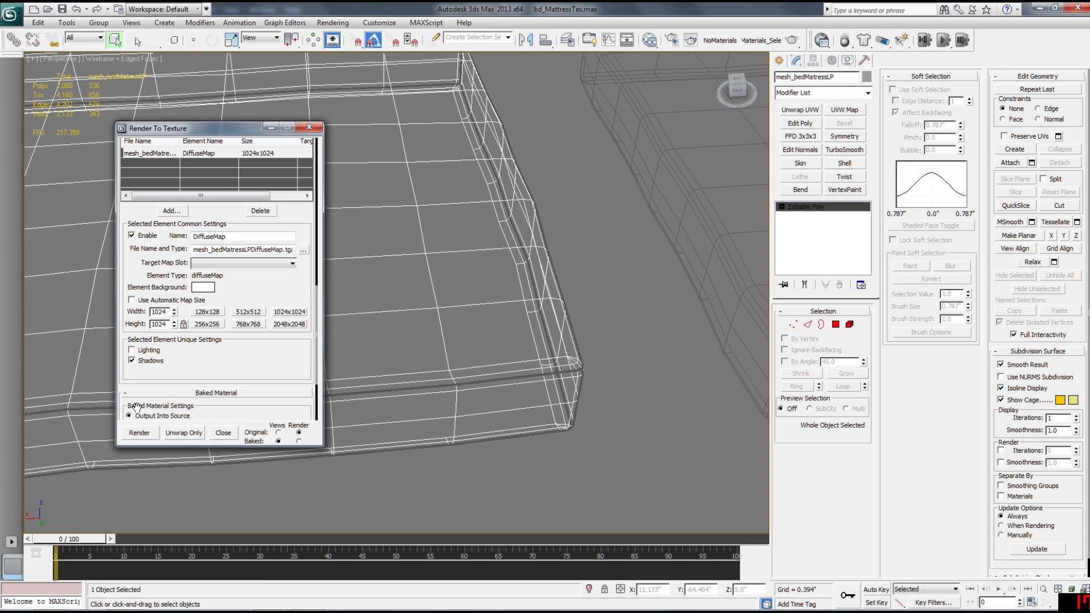
Look over the projection options and pick mesh_bedMatressHP as the projection target for the low-poly mattress
scroll(310, 326, "up", 8)
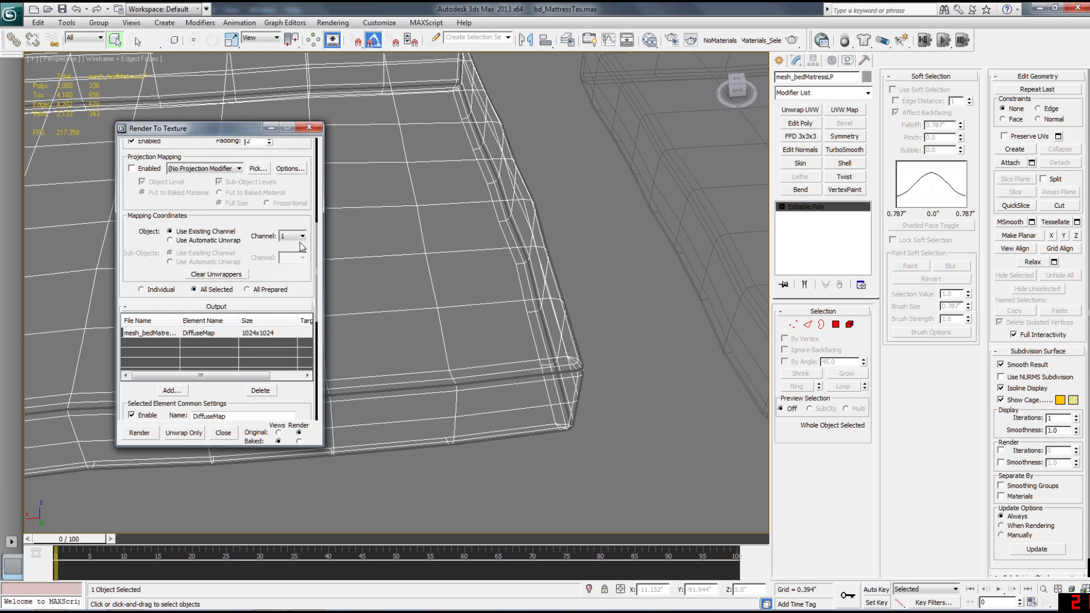
left_click(290, 174)
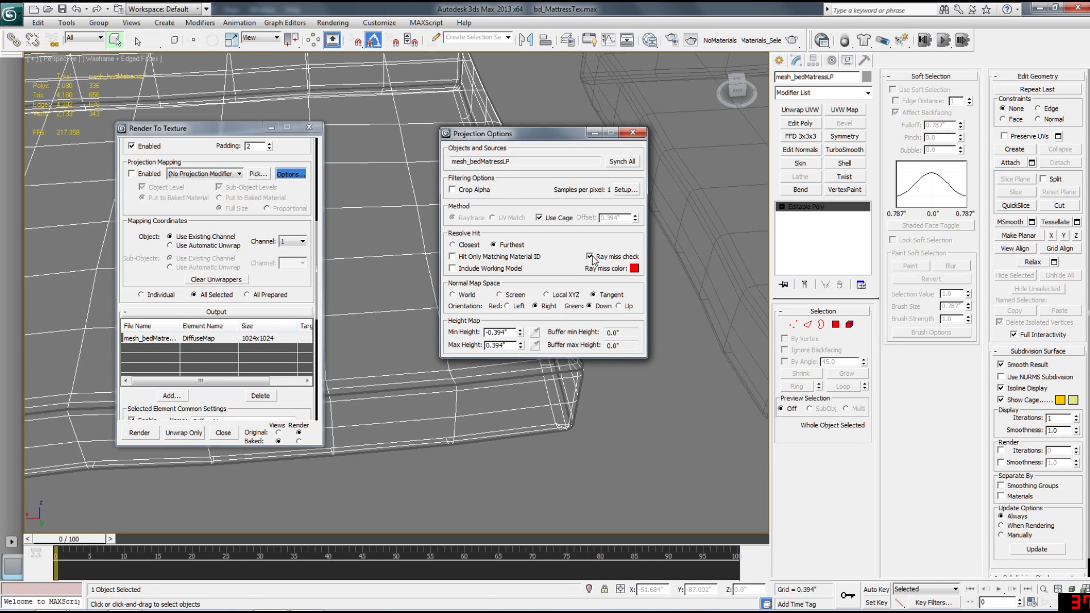
left_click(633, 134)
left_click(261, 176)
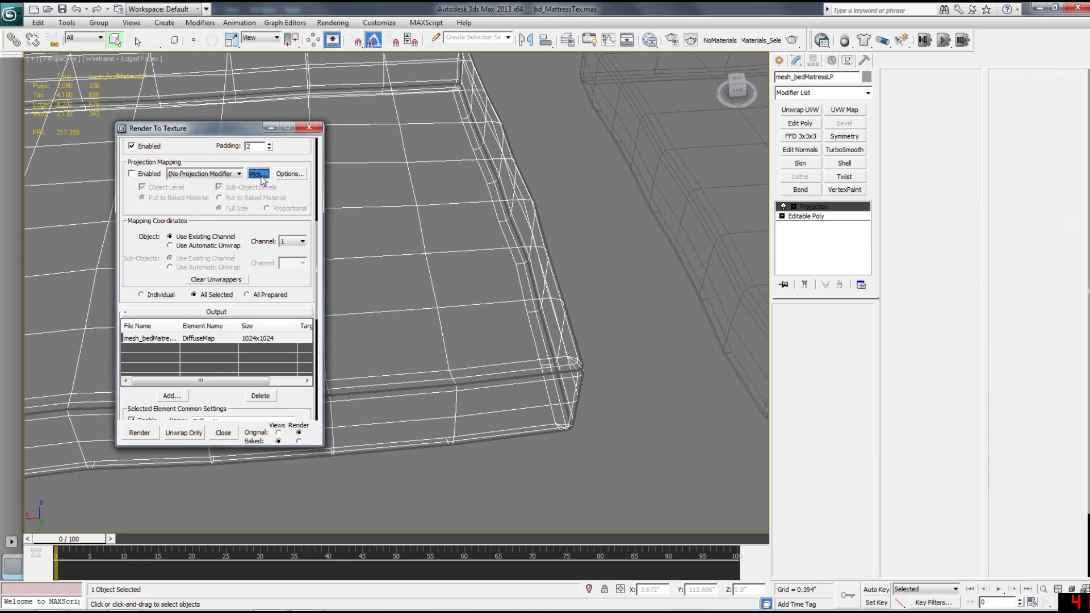
left_click(380, 175)
left_click(520, 418)
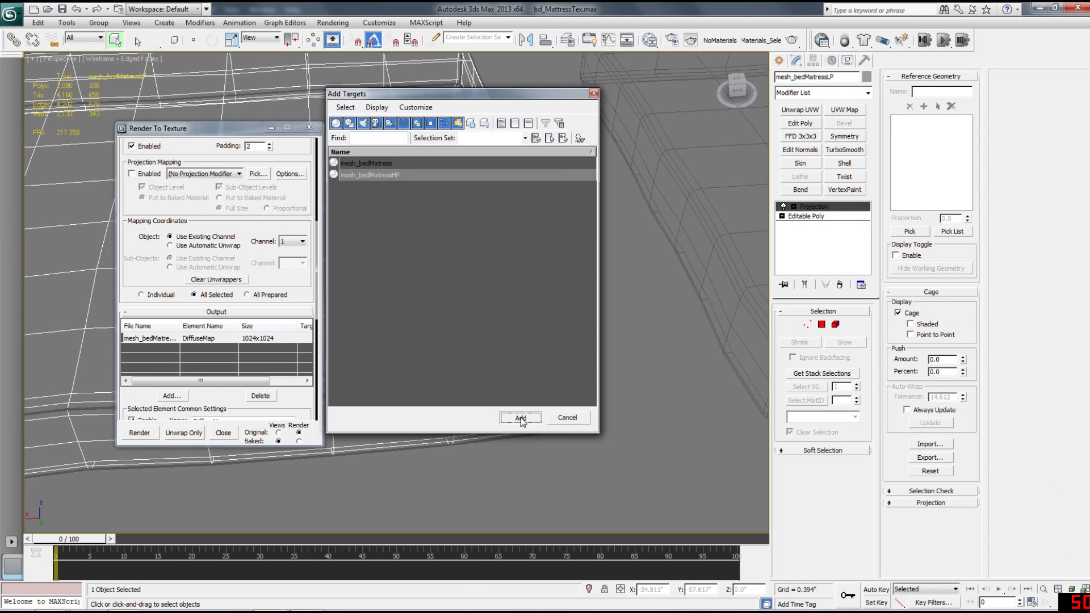
Display the projection cage shaded over the mattress and reset the cage to the low-poly surface
mouse_move(442, 379)
middle_mouse_down("alt")
mouse_move(582, 418)
mouse_move(592, 398)
mouse_move(543, 393)
middle_mouse_up("alt")
key("F3")
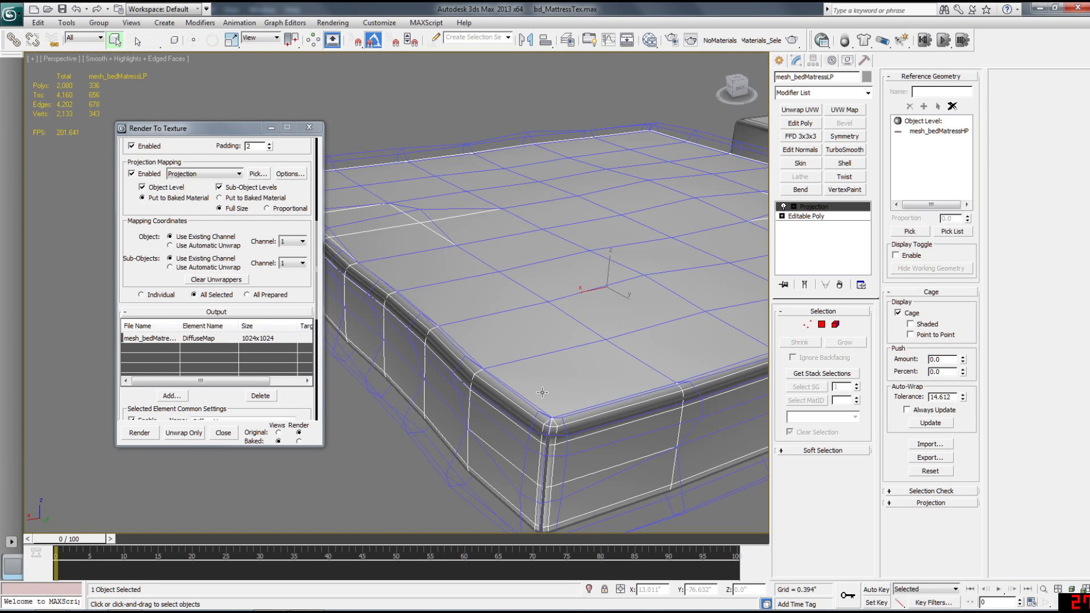
left_click(917, 327)
middle_click_drag(518, 354, 601, 394)
middle_click_drag(601, 395, 507, 350, "alt")
mouse_move(387, 314)
middle_mouse_down("alt")
mouse_move(407, 305)
mouse_move(397, 326)
middle_mouse_up("alt")
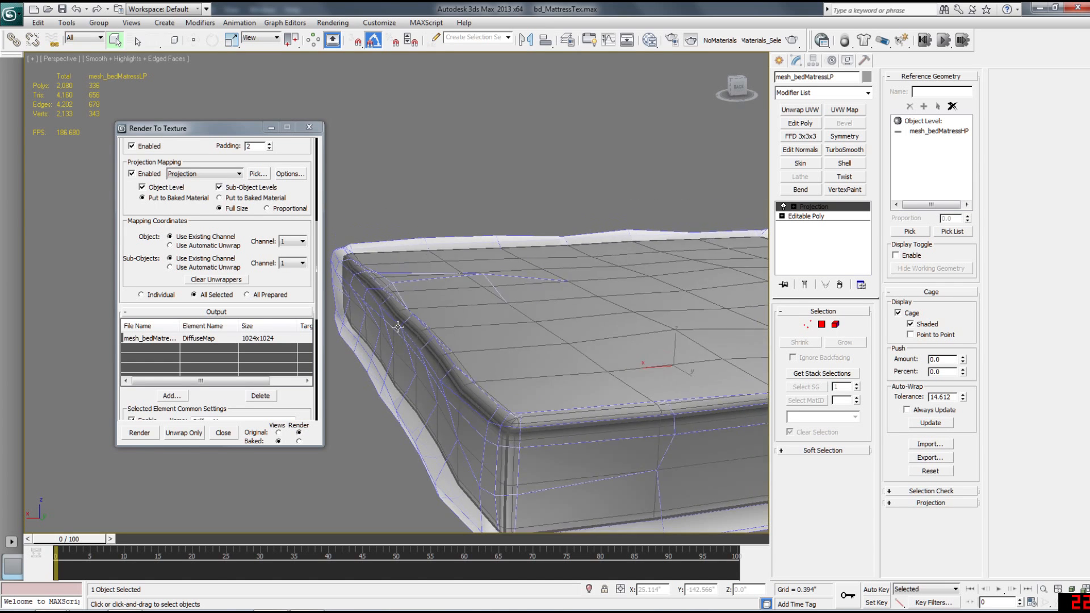
left_click(921, 472)
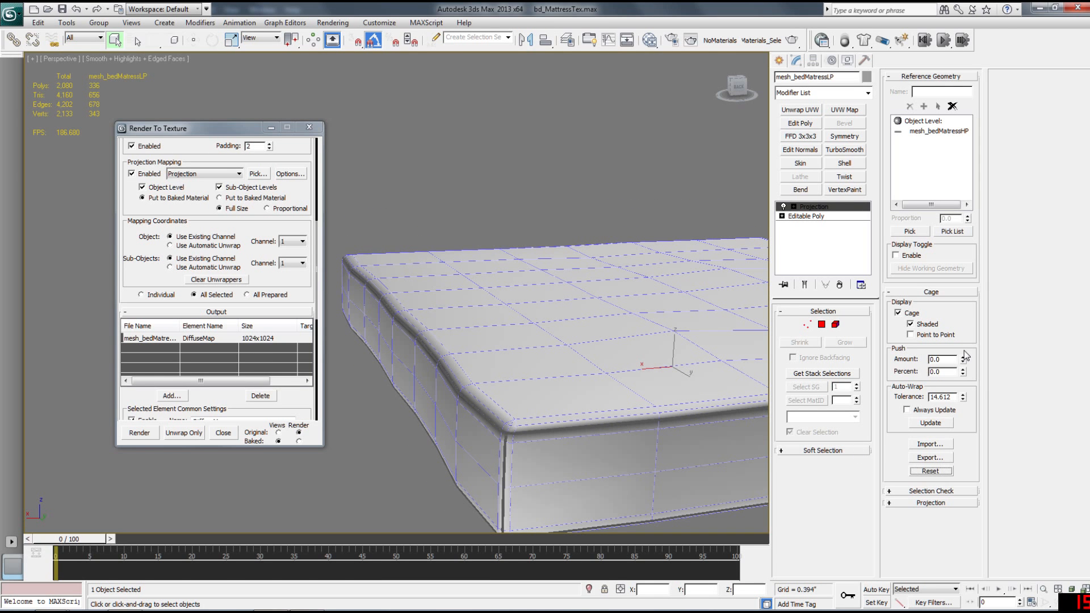
Push the projection cage outward until it encloses the high-poly mattress, checking the piping at the corner
left_click_drag(966, 361, 991, 81)
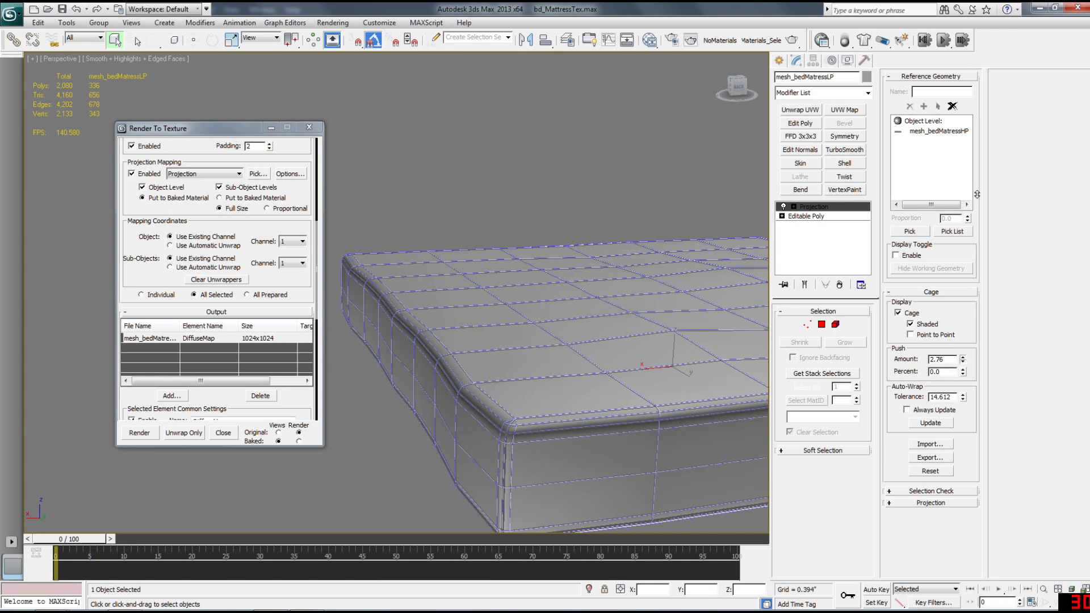
scroll(551, 274, "up", 5)
middle_click_drag(570, 302, 527, 332)
scroll(596, 331, "down", 3)
scroll(571, 305, "up", 4)
left_click_drag(965, 353, 965, 242)
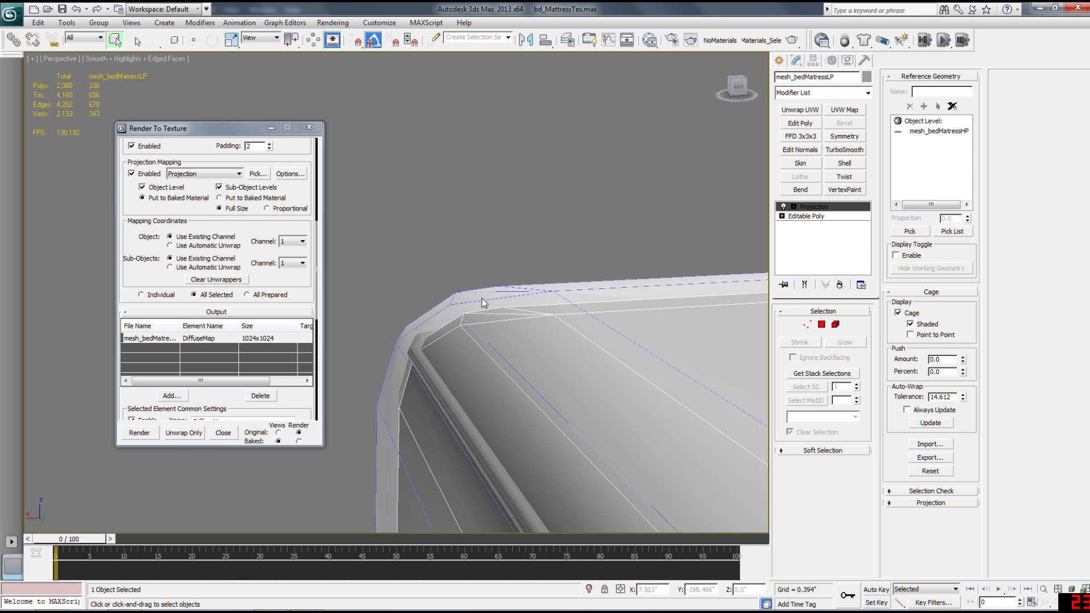
Try moving a cage vertex at the mattress corner upward along Z, undo it and leave vertex editing
key("1")
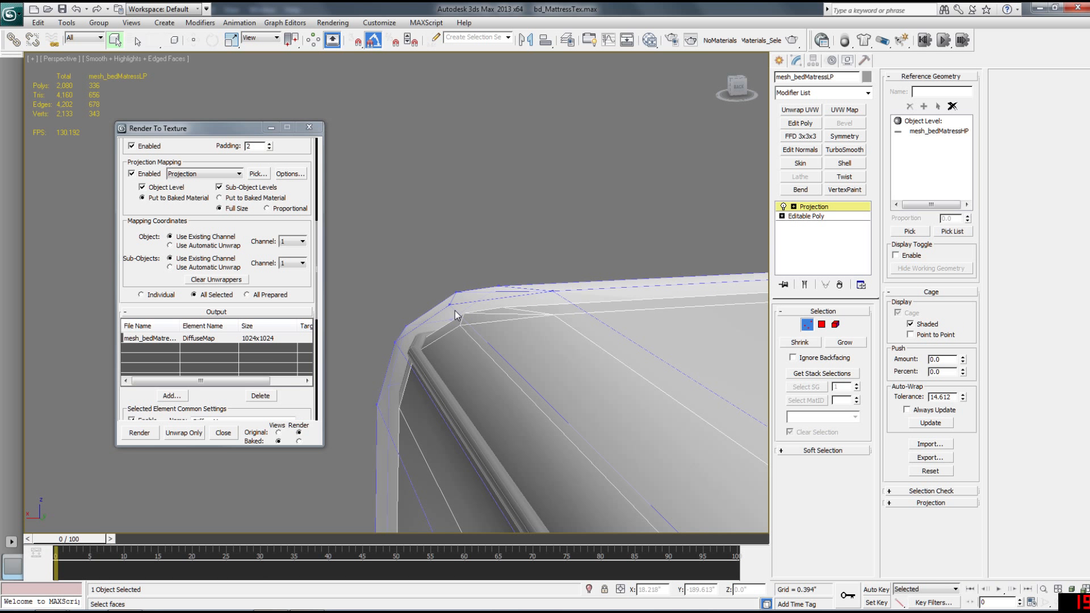
key("w")
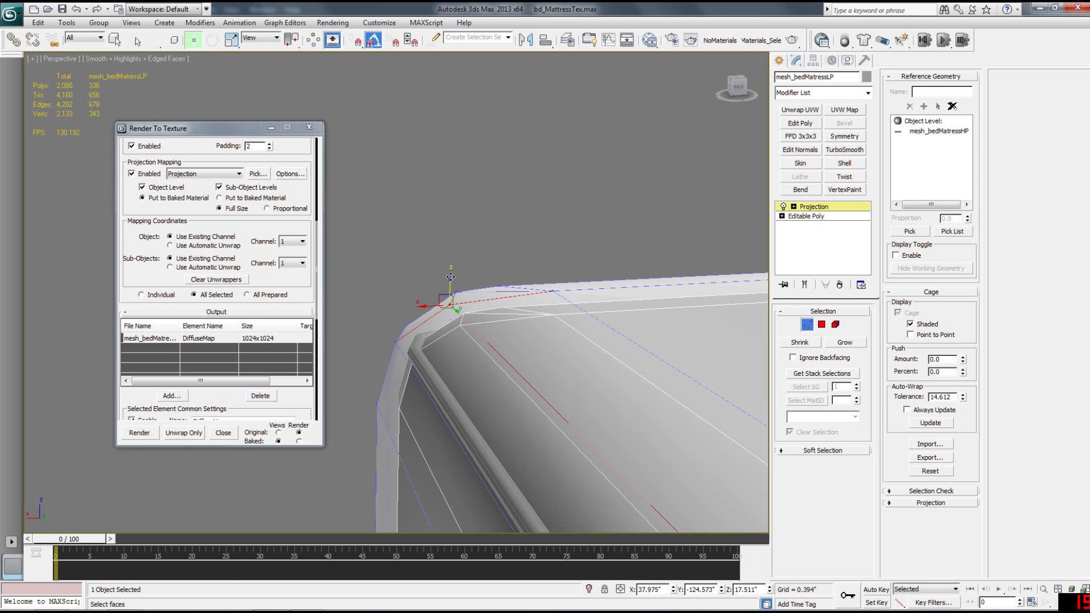
left_click_drag(457, 293, 461, 175)
key("ctrl+z")
left_click(813, 206)
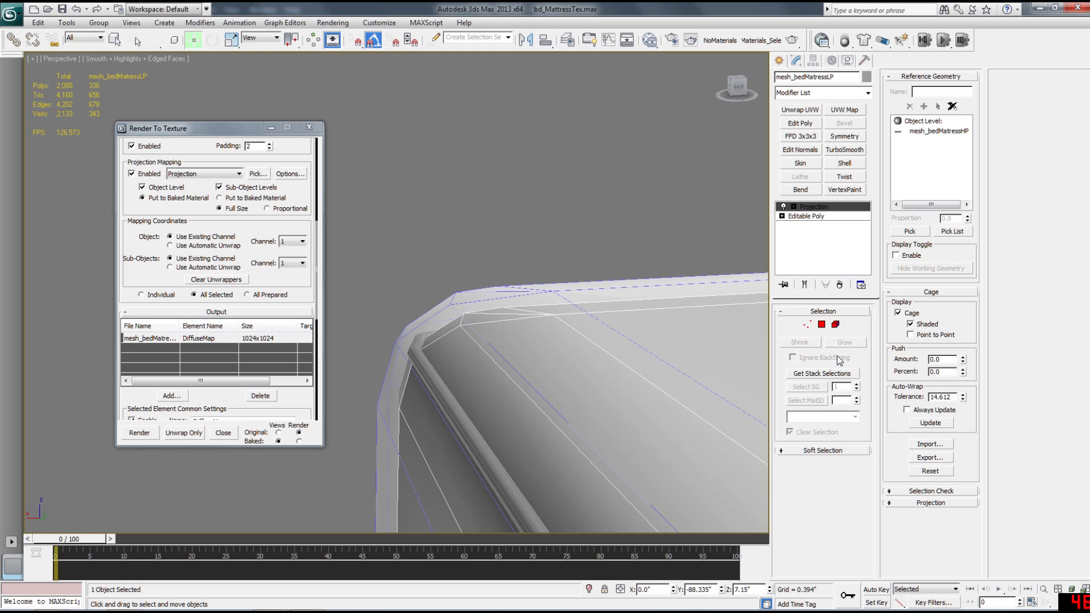
Open the mental ray Render Setup, look over the Final Gather settings and show the Material Override options
scroll(579, 377, "down", 6)
middle_click_drag(564, 367, 508, 406)
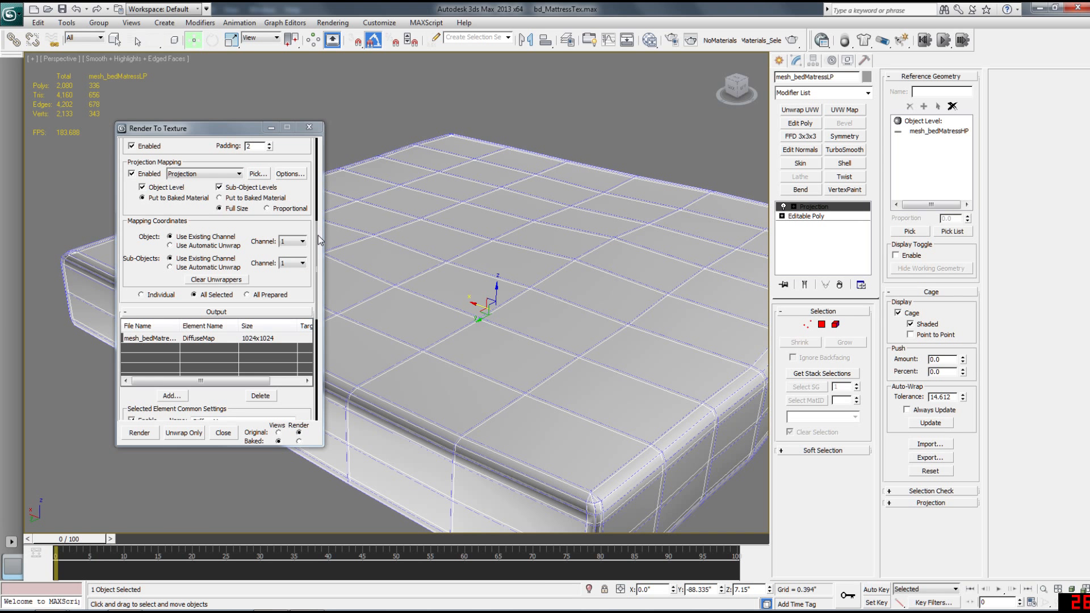
scroll(320, 248, "down", 1)
left_click(333, 23)
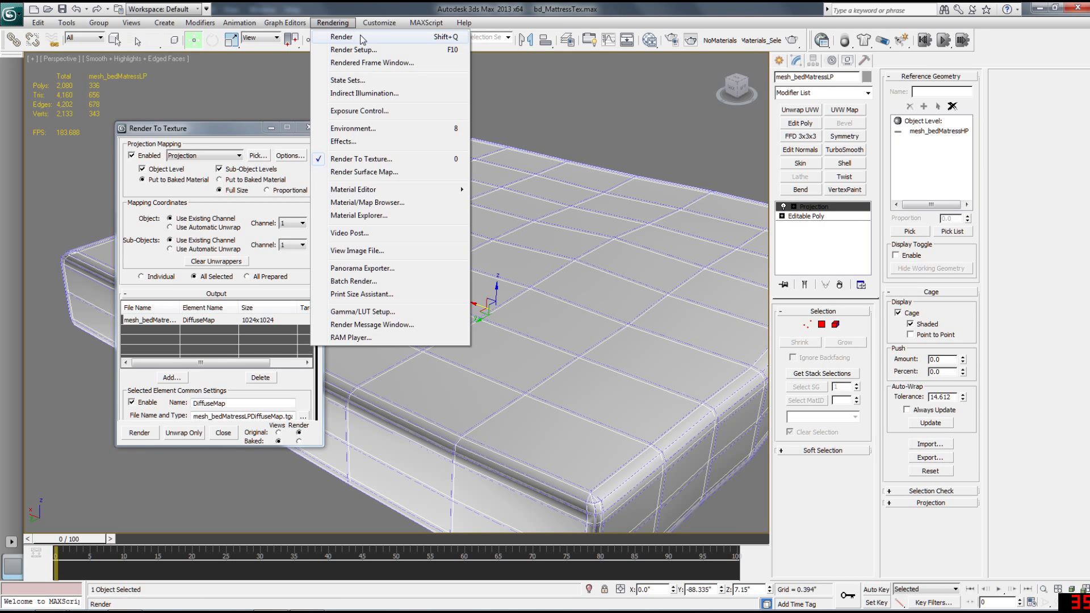
left_click(353, 50)
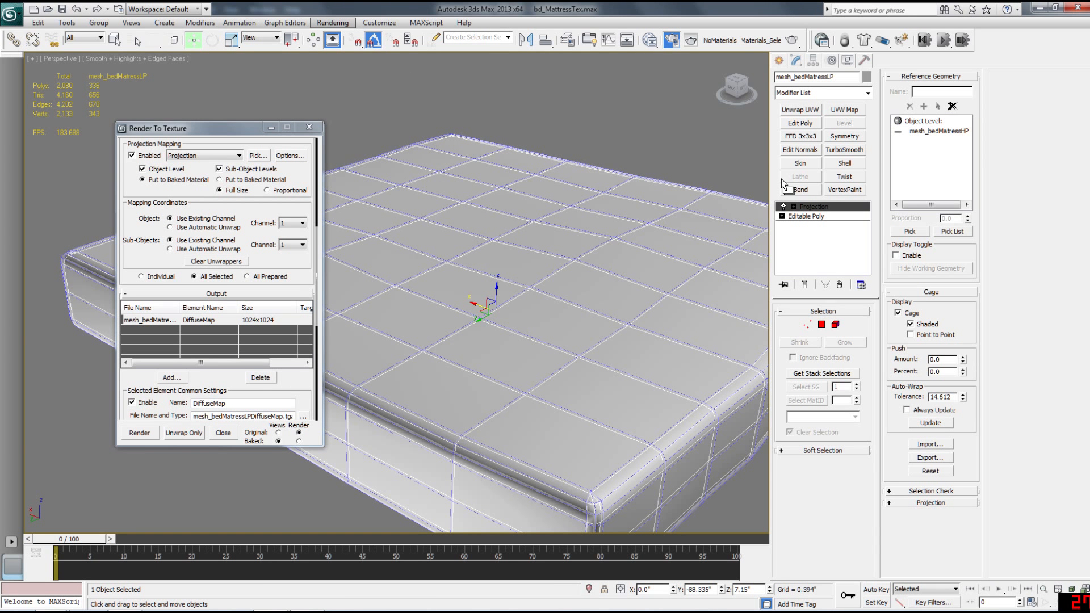
left_click(645, 127)
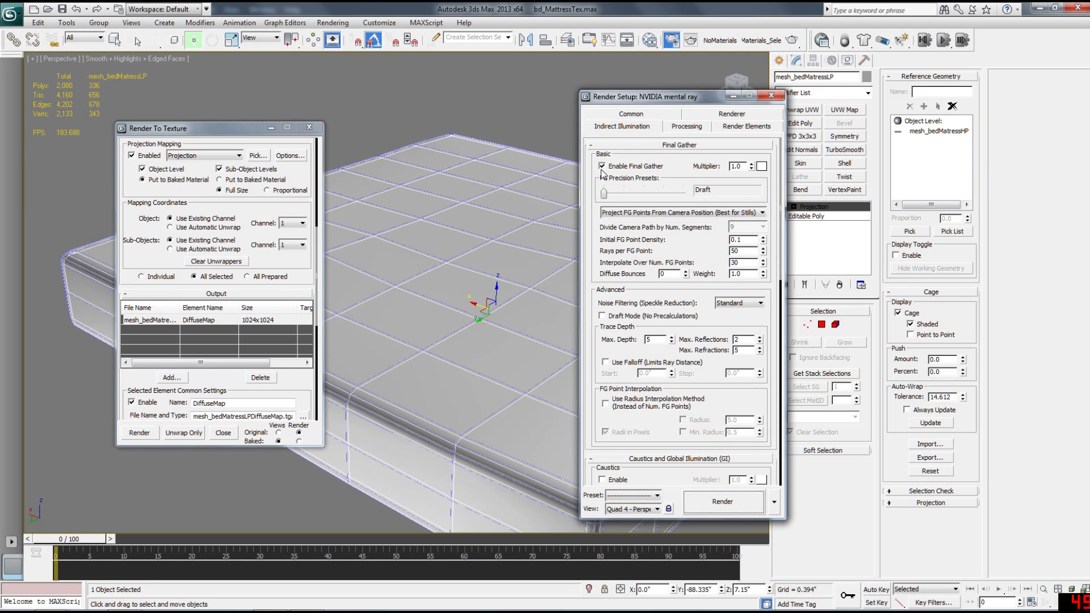
left_click(677, 128)
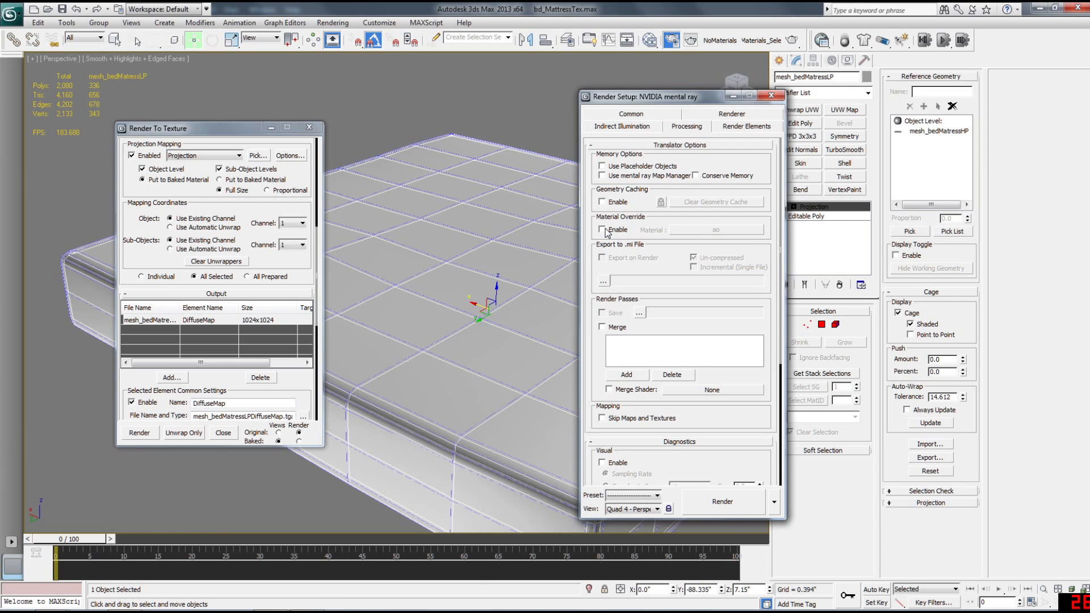
Place the ao scene material in the Slate Material Editor's node view and arrange the editor beside Render Setup
key("m")
left_click_drag(359, 200, 362, 533)
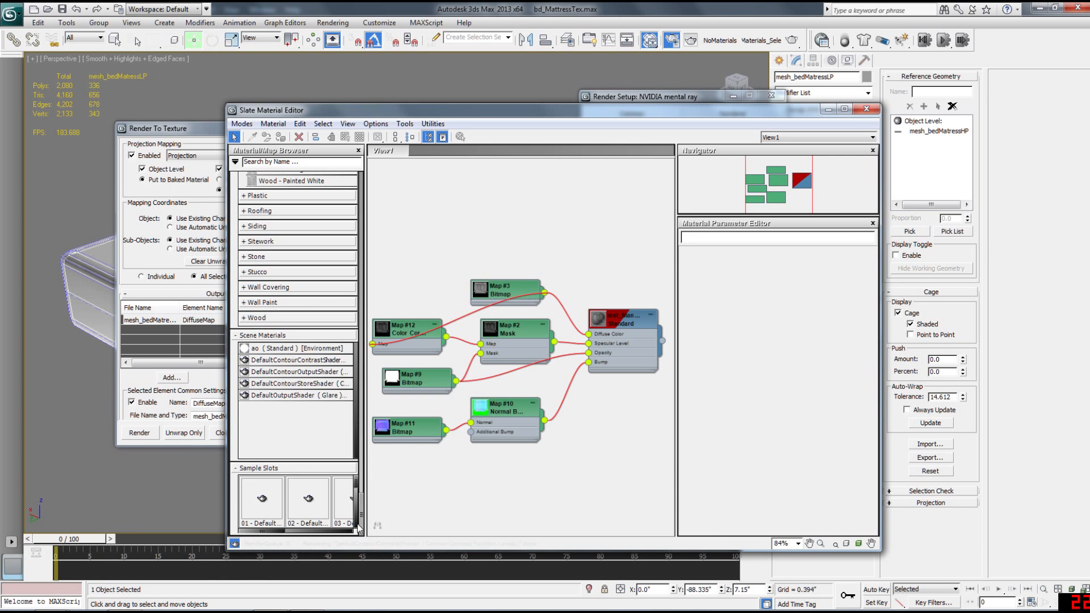
left_click_drag(519, 435, 646, 511)
left_click(534, 366)
middle_click_drag(572, 428, 513, 393)
left_click_drag(694, 110, 832, 99)
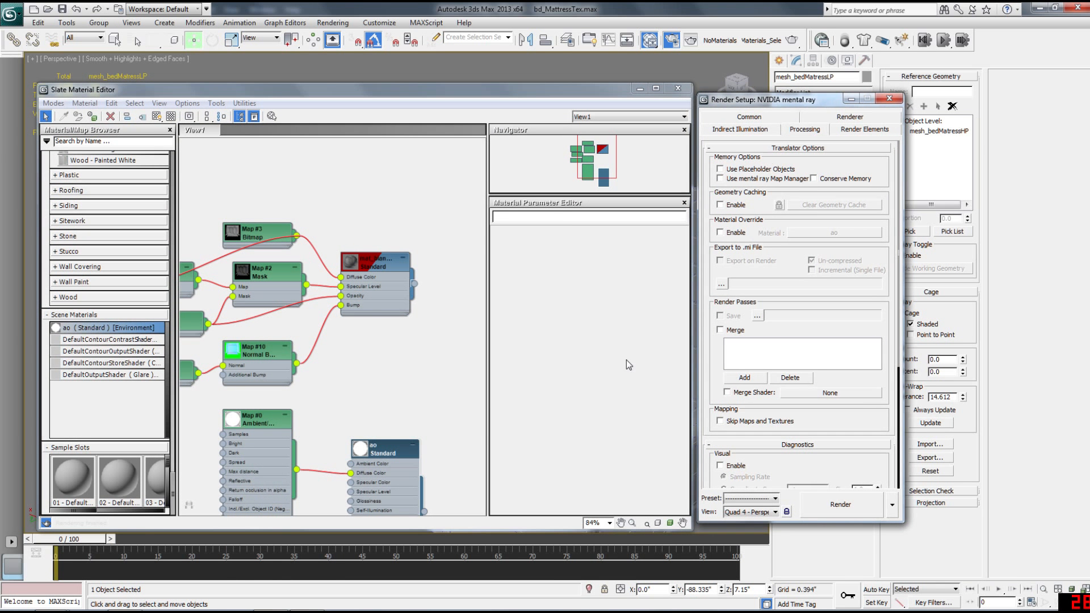
Enable Material Override with an instance of the ao material and close Render Setup
left_click(425, 514)
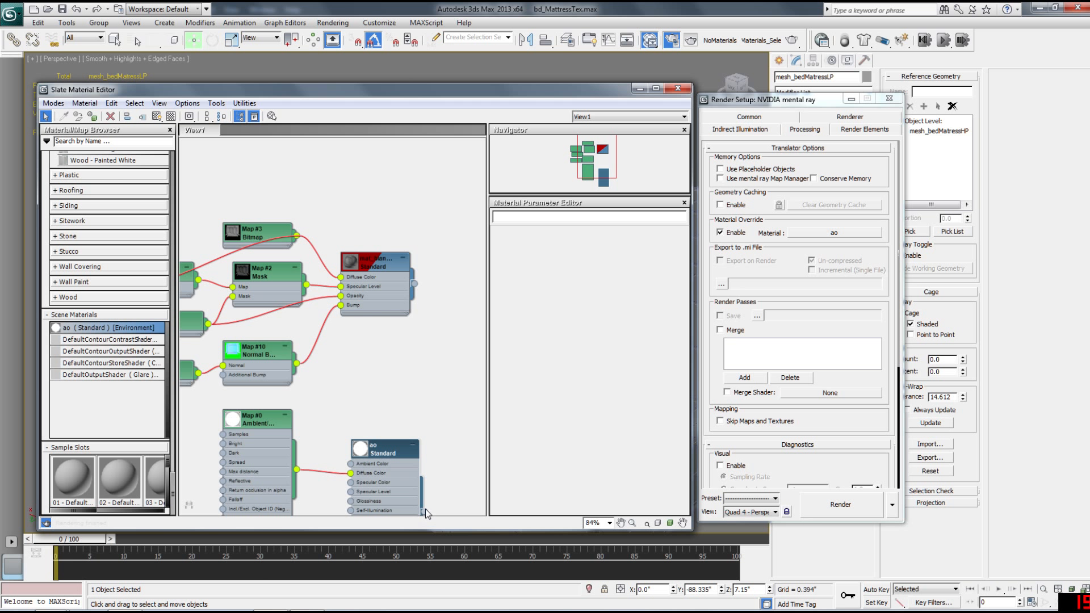
left_click_drag(640, 361, 816, 234)
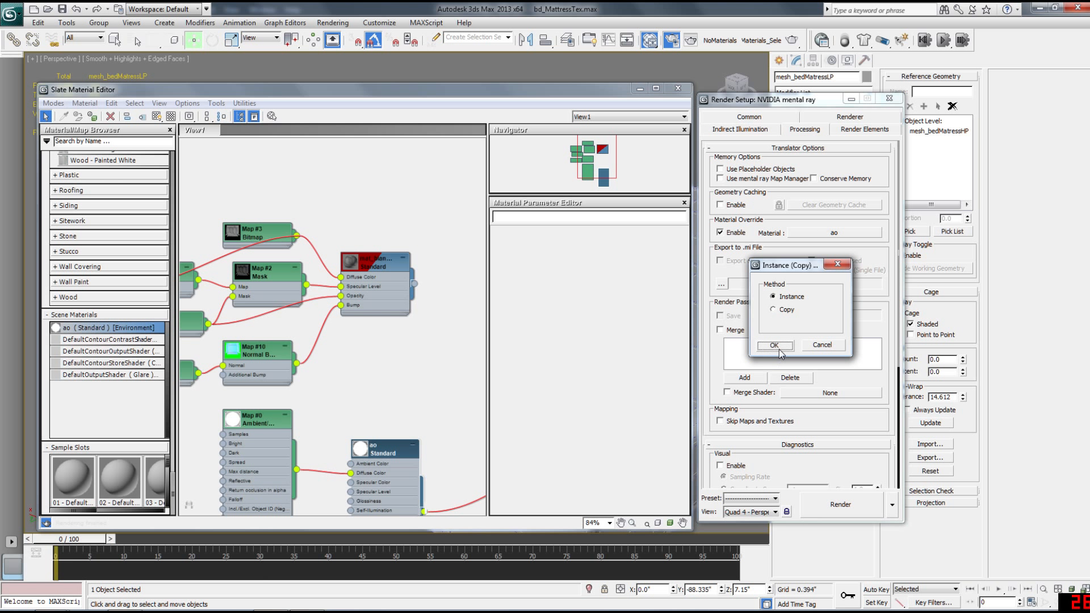
left_click(782, 354)
left_click(887, 100)
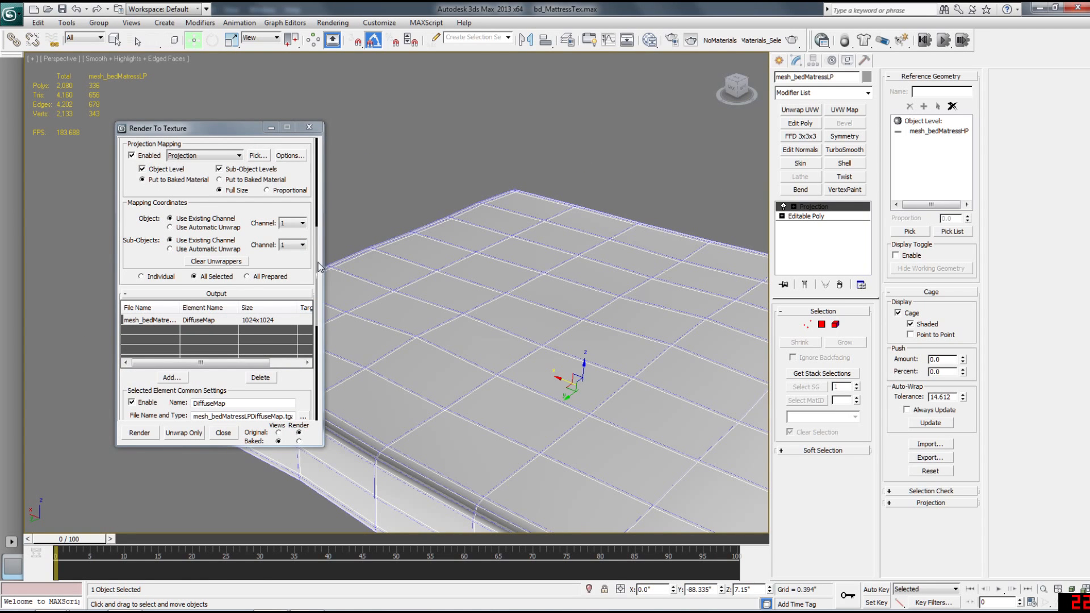
Render the DiffuseMap bake of the low-poly mattress
left_click_drag(319, 267, 319, 352)
left_click(142, 435)
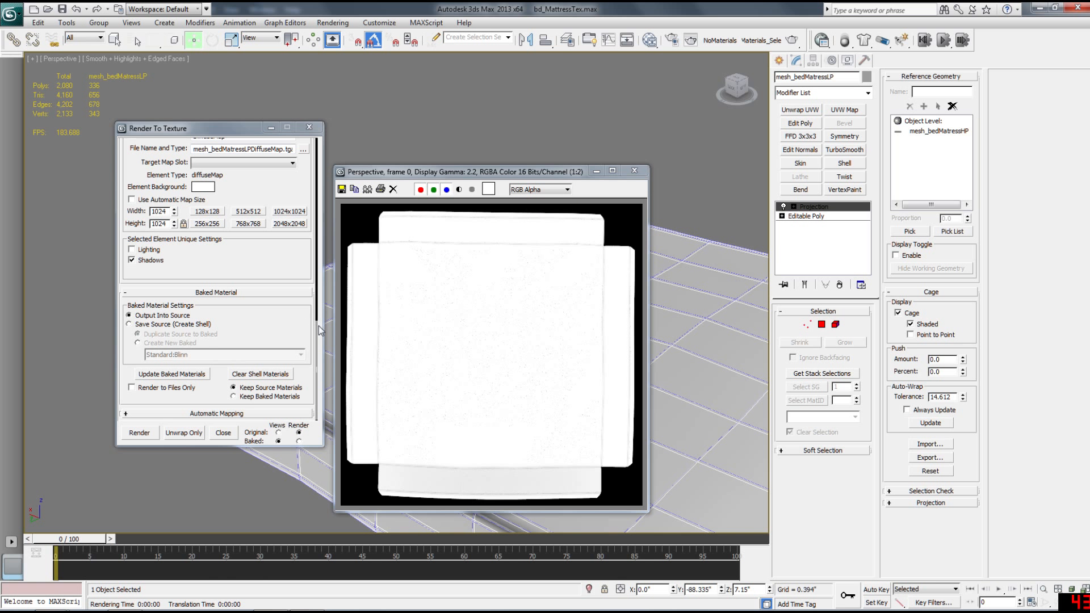
Add a NormalsMap output element and set its size to 1024x1024
left_click_drag(318, 328, 331, 252)
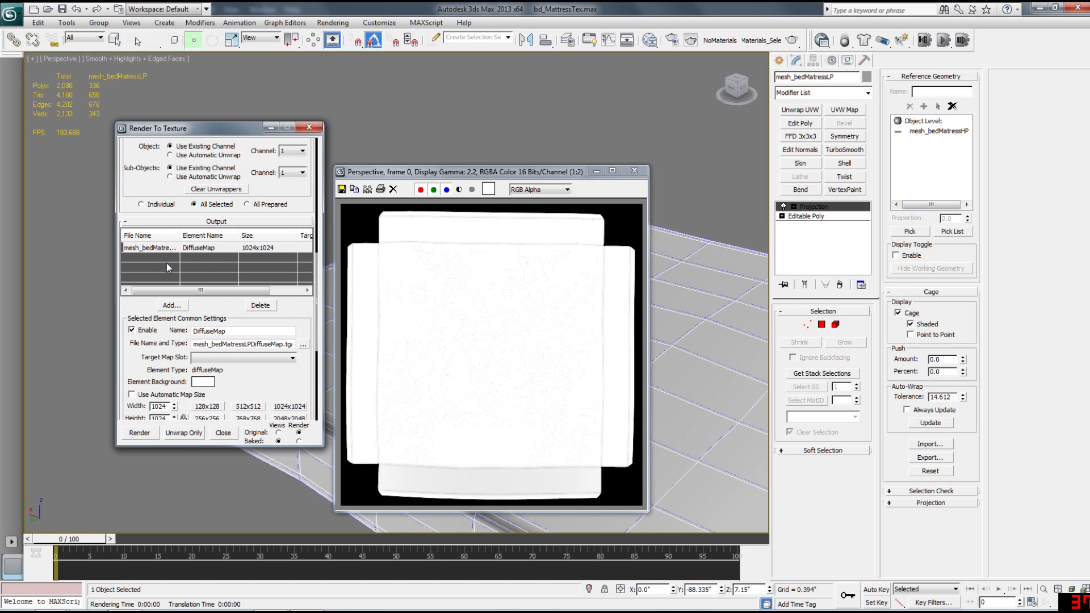
left_click(172, 304)
left_click(544, 316)
left_click(539, 381)
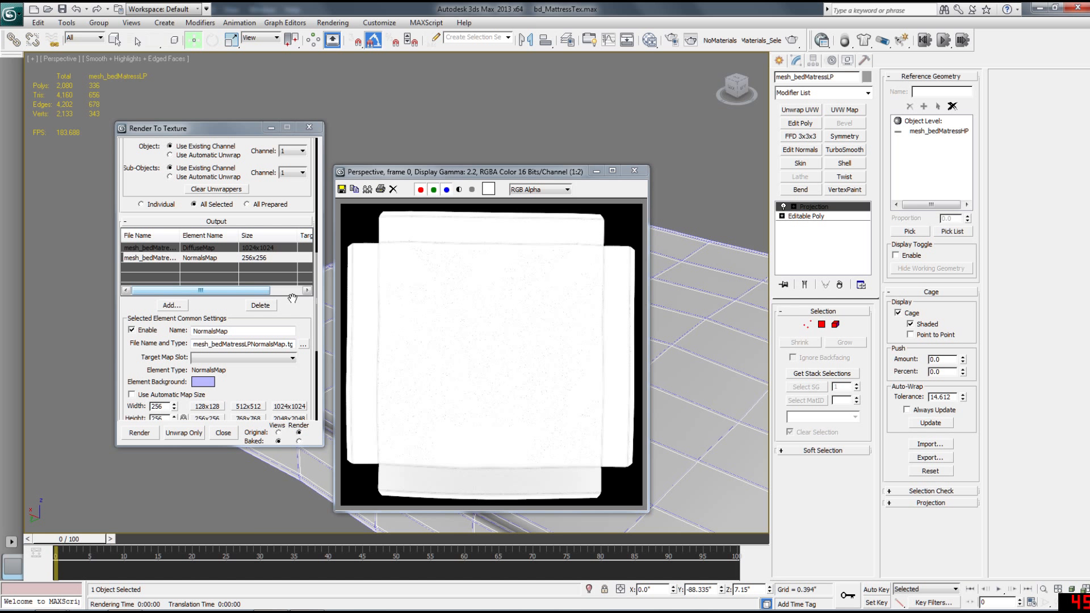
scroll(318, 287, "down", 2)
left_click(290, 370)
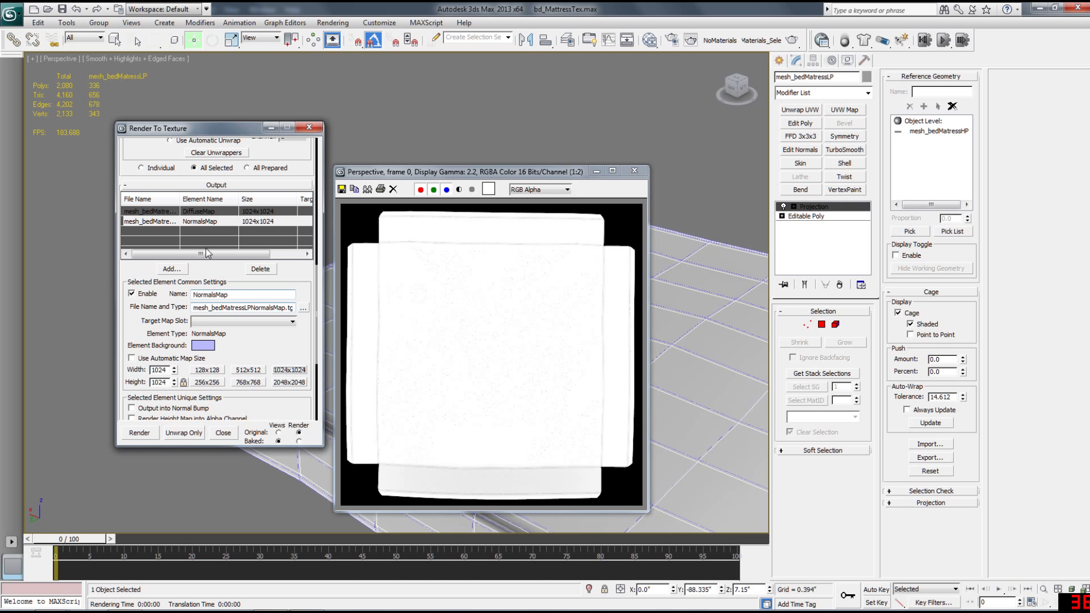
Disable the DiffuseMap output element and close Render To Texture
left_click(199, 211)
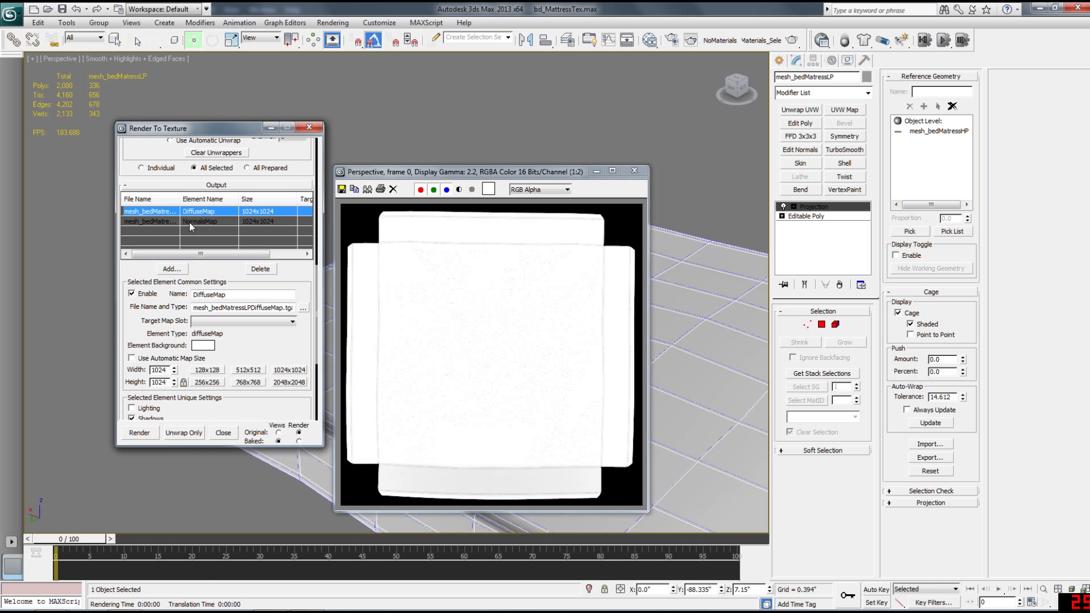
left_click(132, 294)
left_click(216, 221)
left_click(214, 211)
left_click(306, 129)
Select the mesh_bedMatress copy beside the baked mattress
scroll(620, 289, "down", 4)
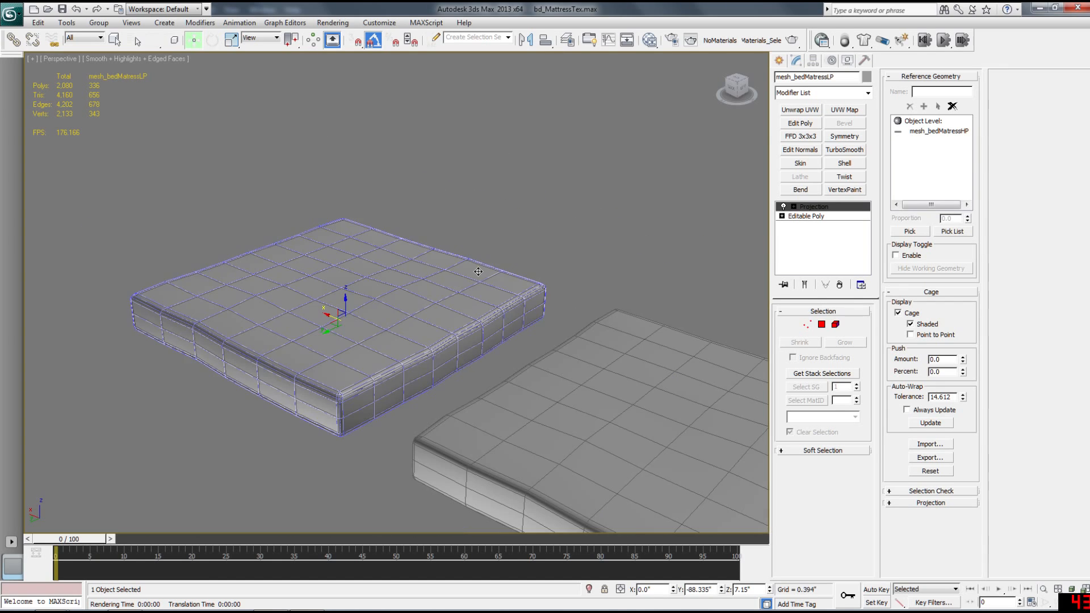
scroll(522, 313, "up", 3)
left_click(554, 356)
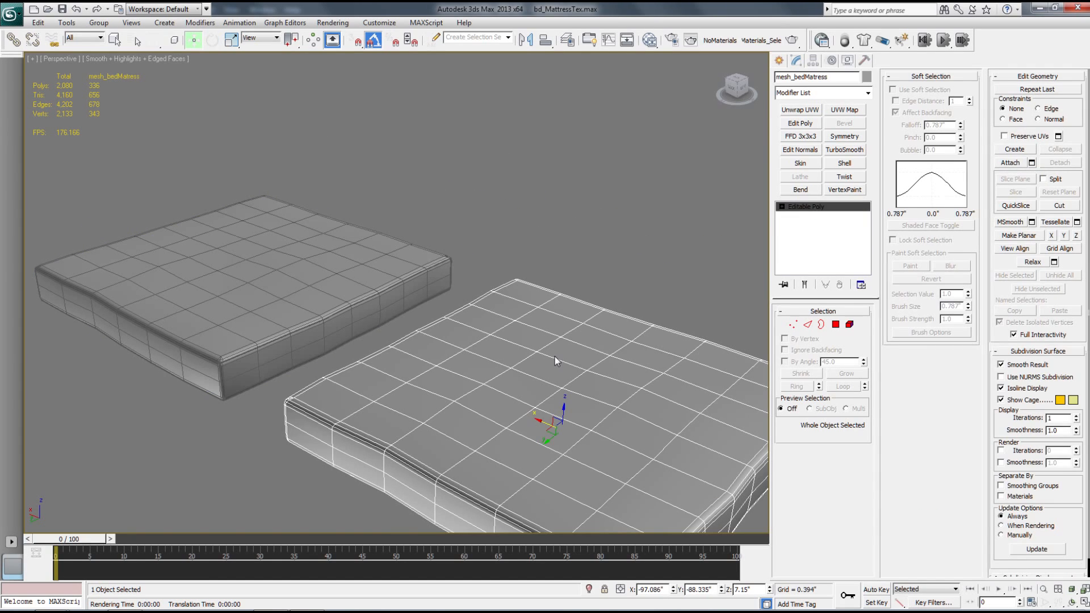
key("m")
left_click(688, 90)
left_click(10, 15)
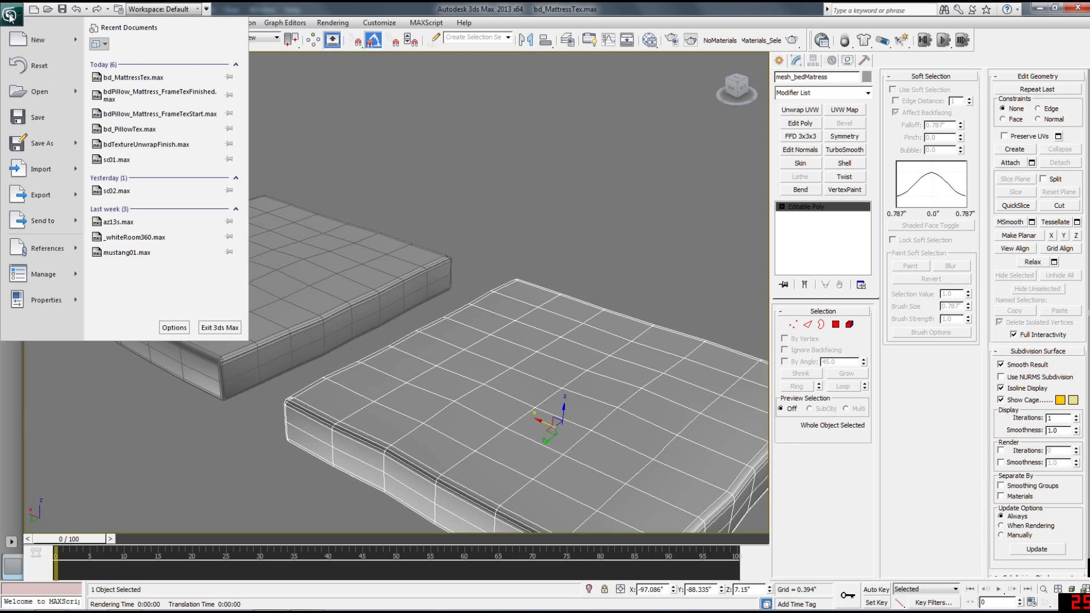
key("Escape")
Switch to Photoshop and open the baked mesh_bedMatressLPDiffuseMap.tga from the bake folder
key("alt+Tab")
left_click(31, 8)
left_click(34, 33)
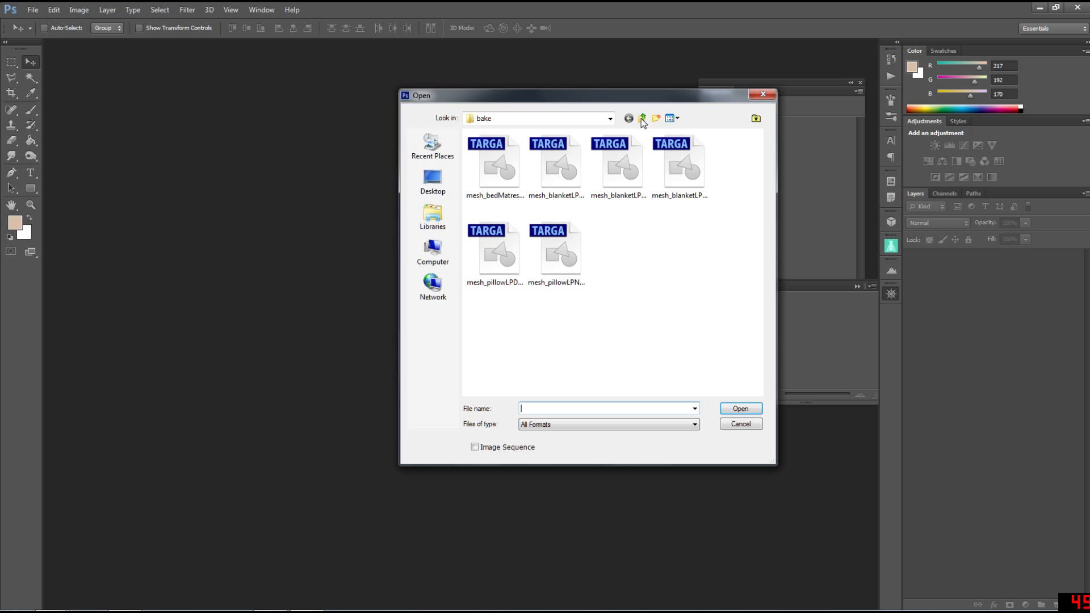
left_click(641, 119)
double_click(506, 171)
left_click(507, 173)
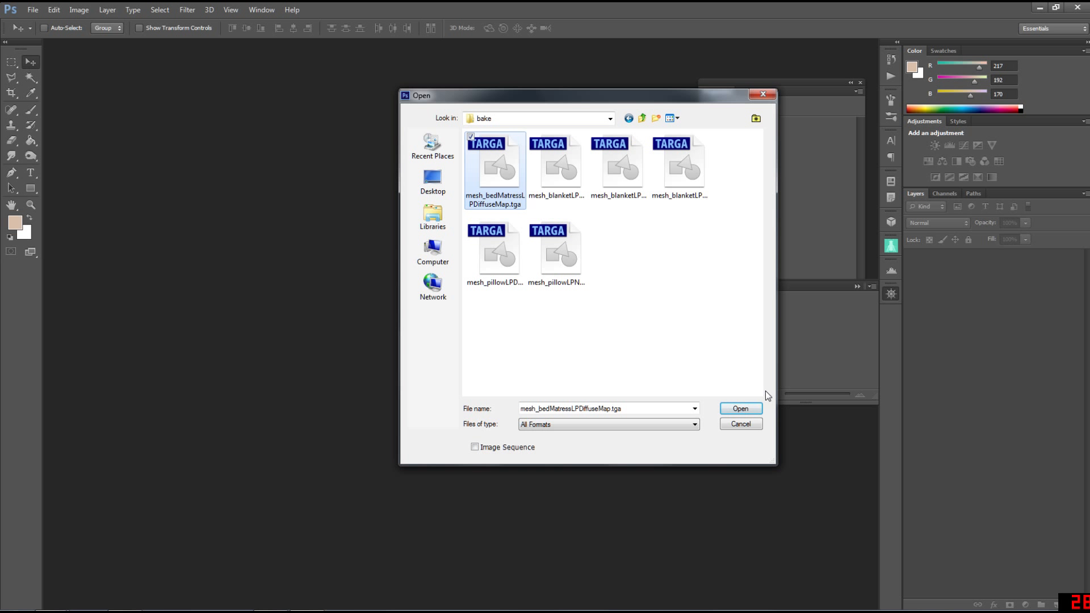
left_click(741, 409)
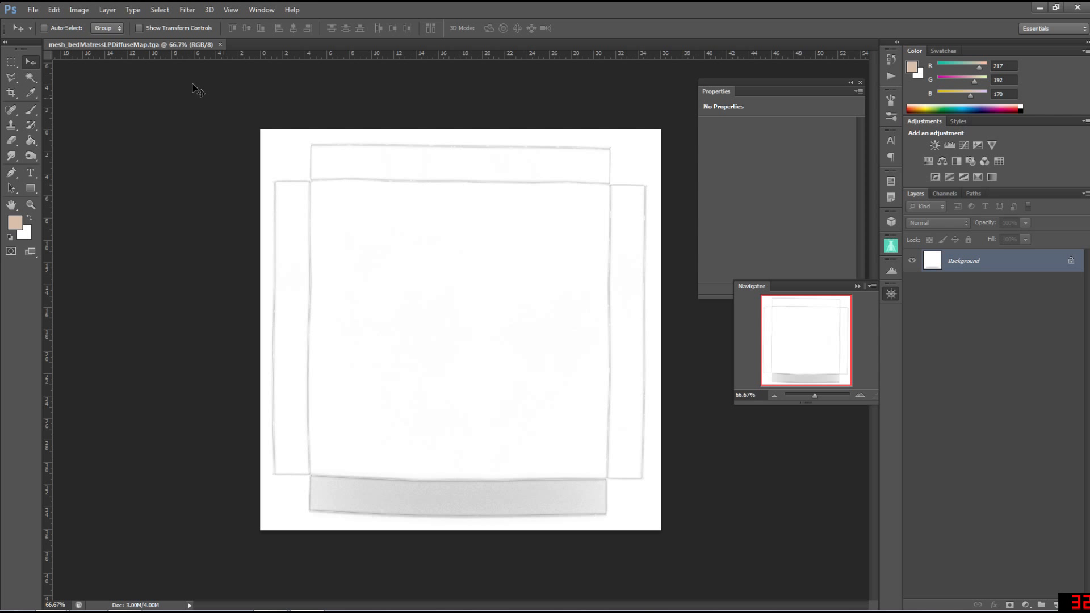
Save the baked map in Photoshop format as mattress_1k in the materiallibraries folder
left_click(33, 9)
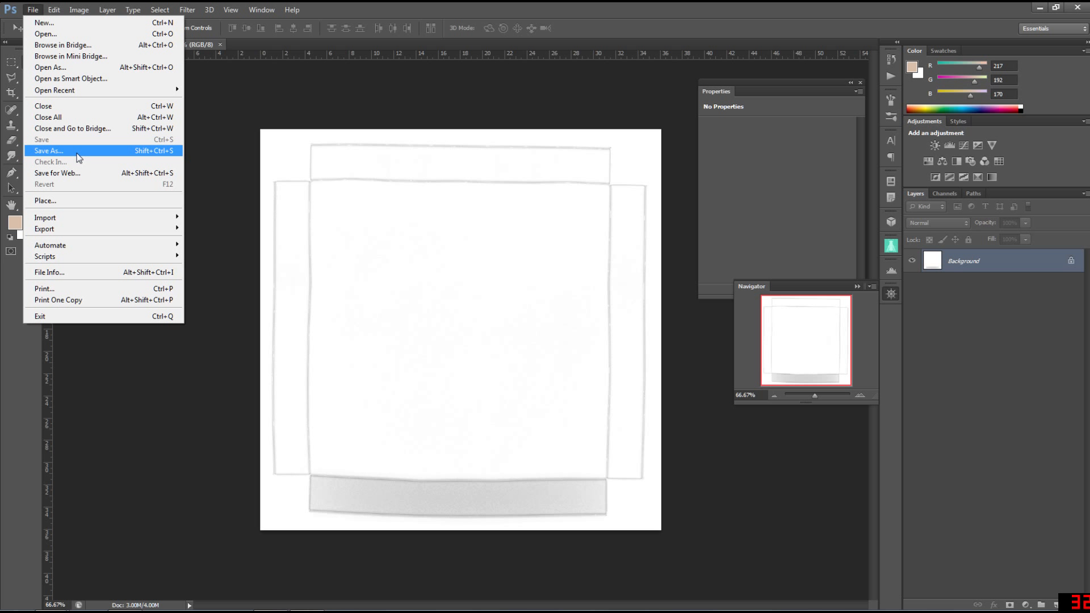
left_click(56, 147)
left_click(639, 114)
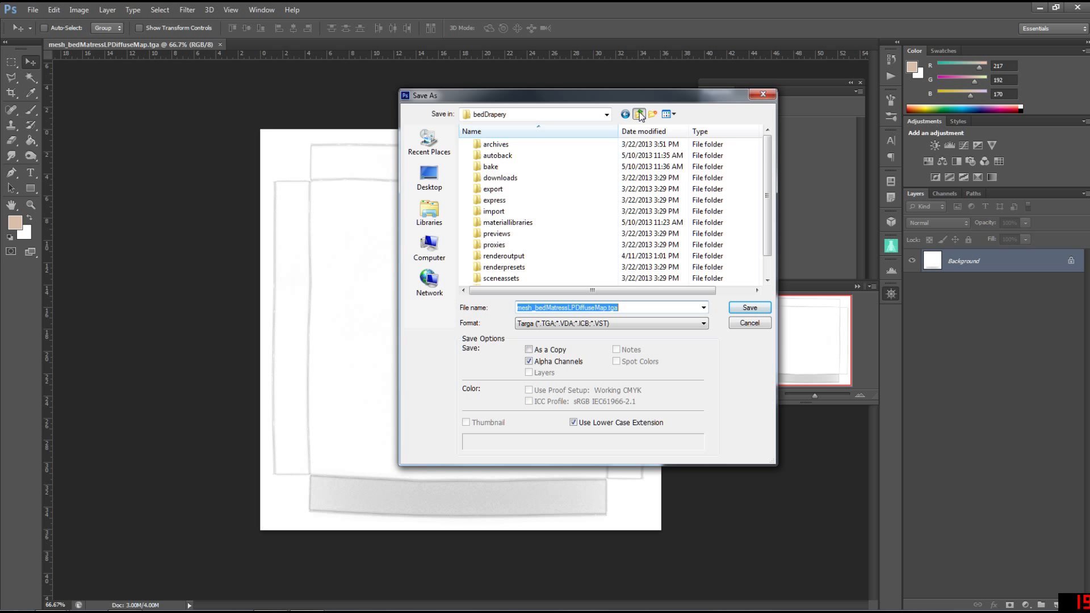
double_click(521, 223)
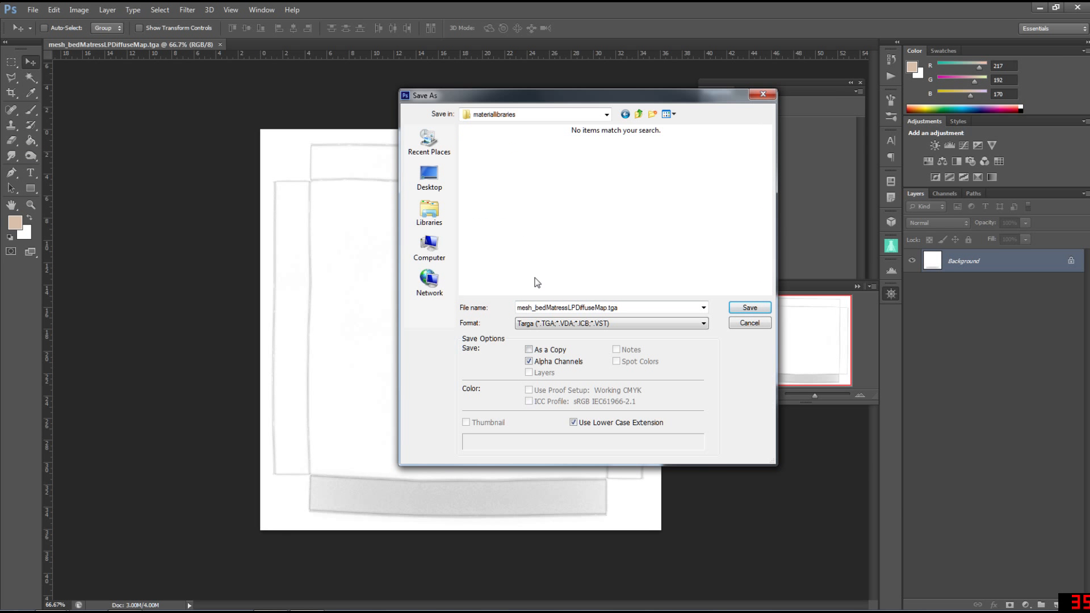
left_click(550, 324)
scroll(550, 328, "up", 3)
left_click(553, 333)
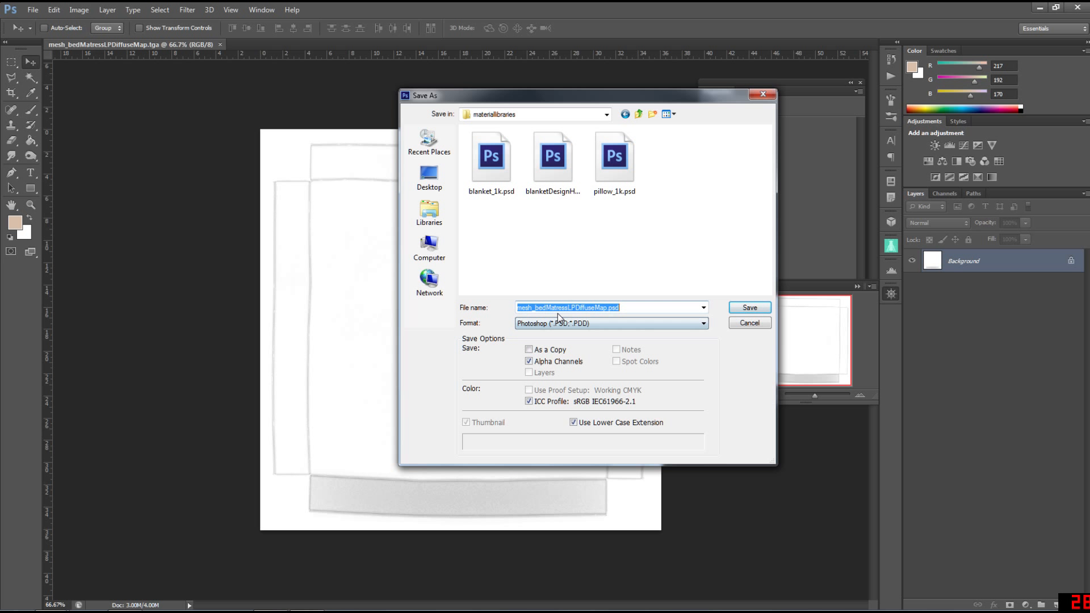
type("mattre")
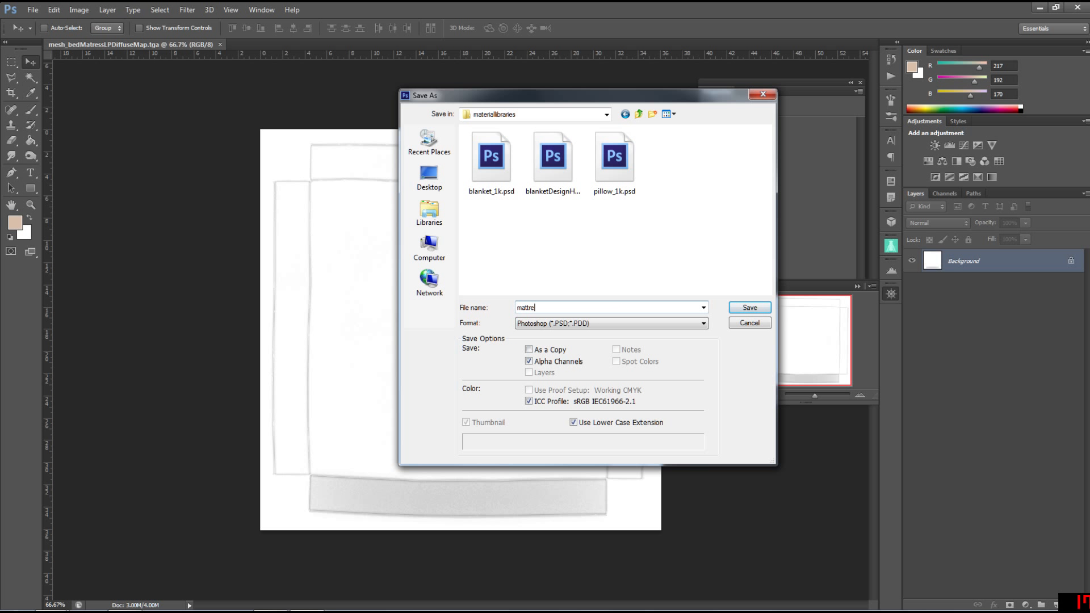
type("ss_1k")
key("Return")
Save a JPEG copy named mattress_1k_dif.jpg at quality 10 in the sceneassets images folder
left_click(32, 9)
left_click(59, 151)
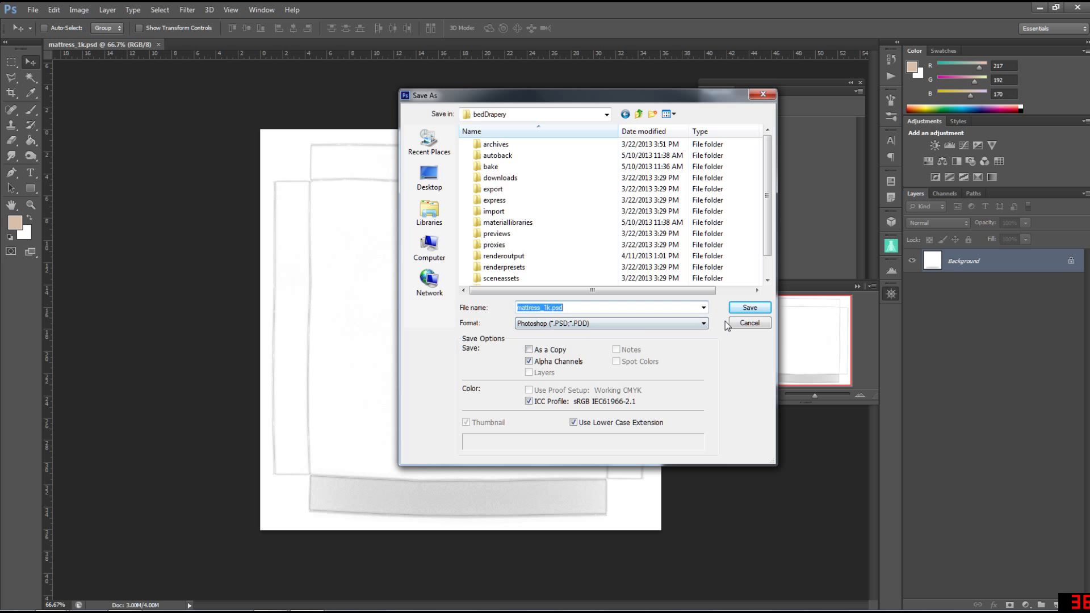
left_click(646, 322)
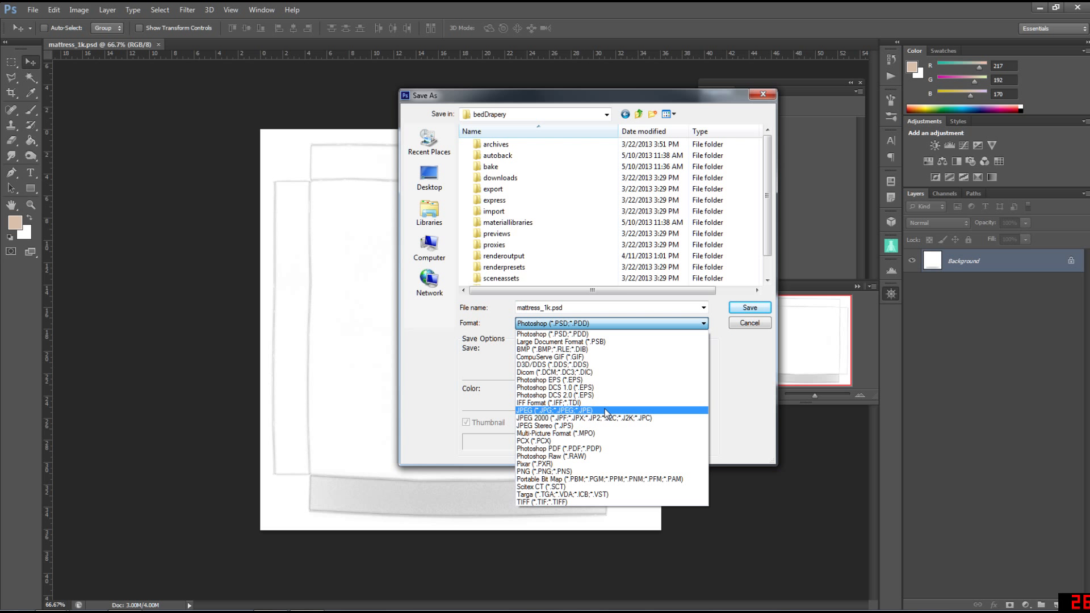
left_click(647, 418)
double_click(555, 277)
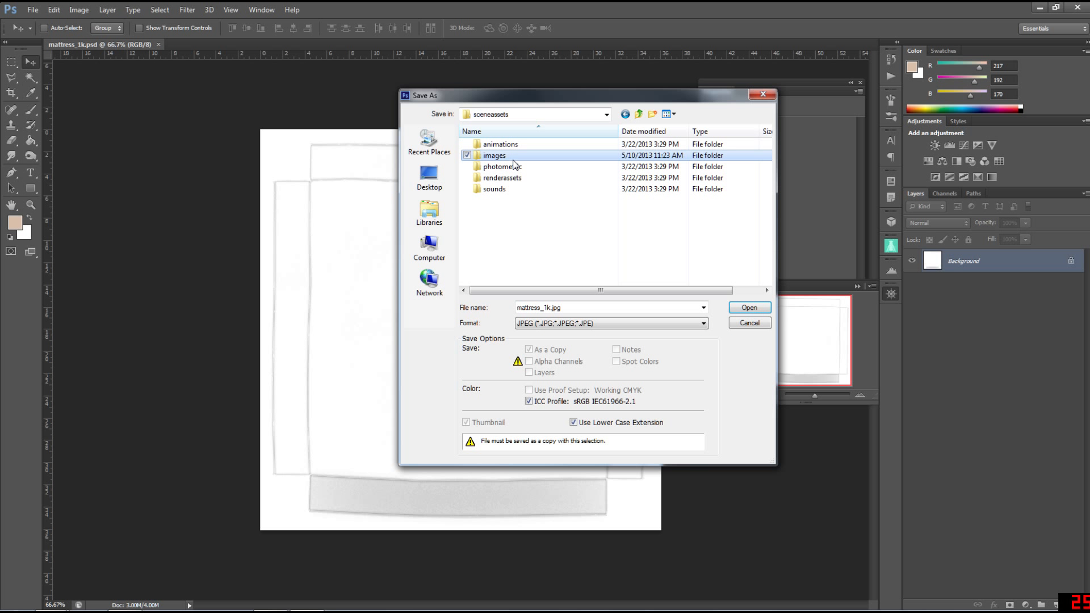
double_click(500, 154)
left_click(558, 307)
left_click(558, 307)
type("_di")
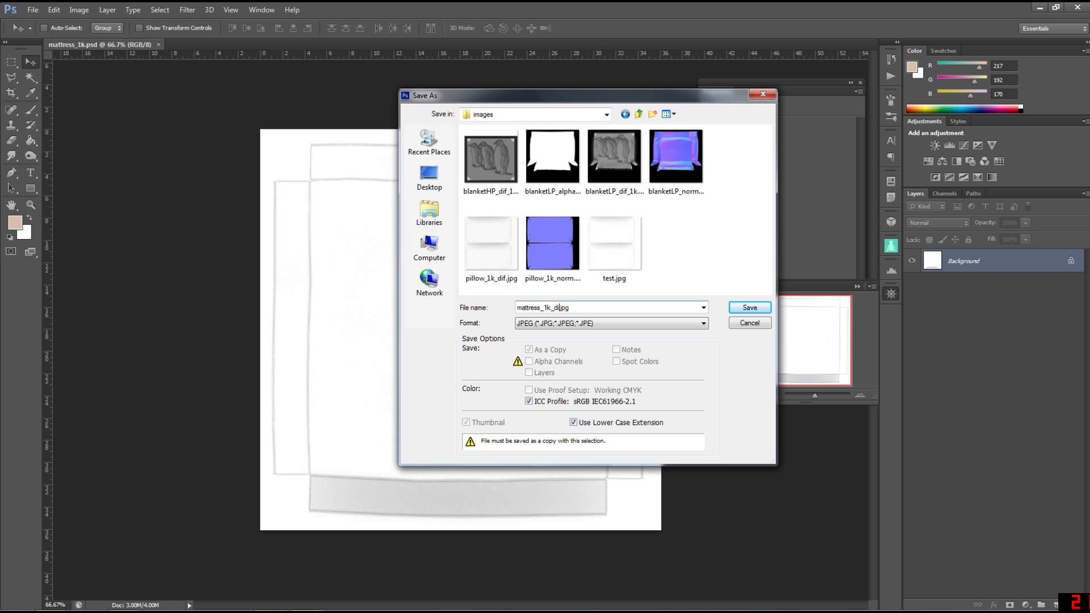
type("f")
key("Return")
left_click_drag(875, 226, 875, 228)
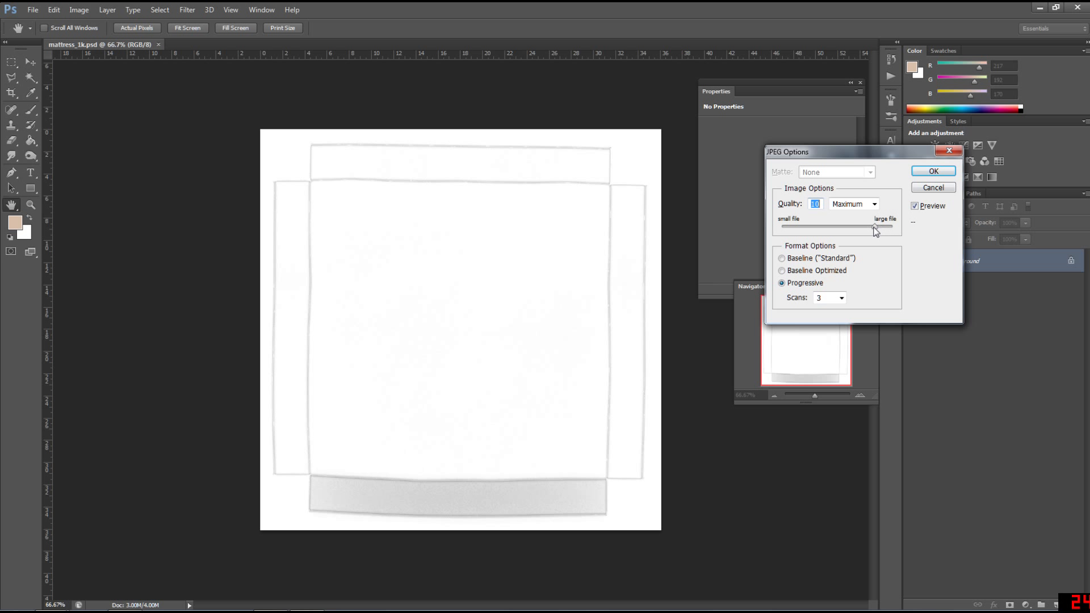
left_click(932, 172)
Switch to 3ds Max and create a Standard material using mattress_1k_dif.jpg as its Diffuse Color bitmap
key("alt+Tab")
middle_click_drag(468, 335, 431, 304, "alt")
key("F3")
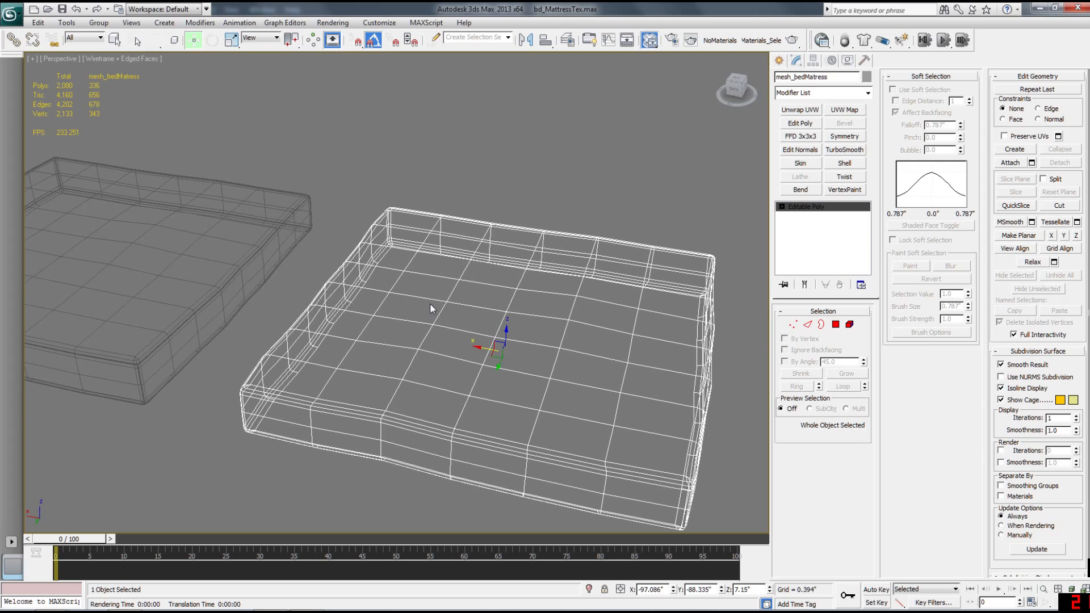
key("m")
middle_click_drag(385, 269, 409, 393)
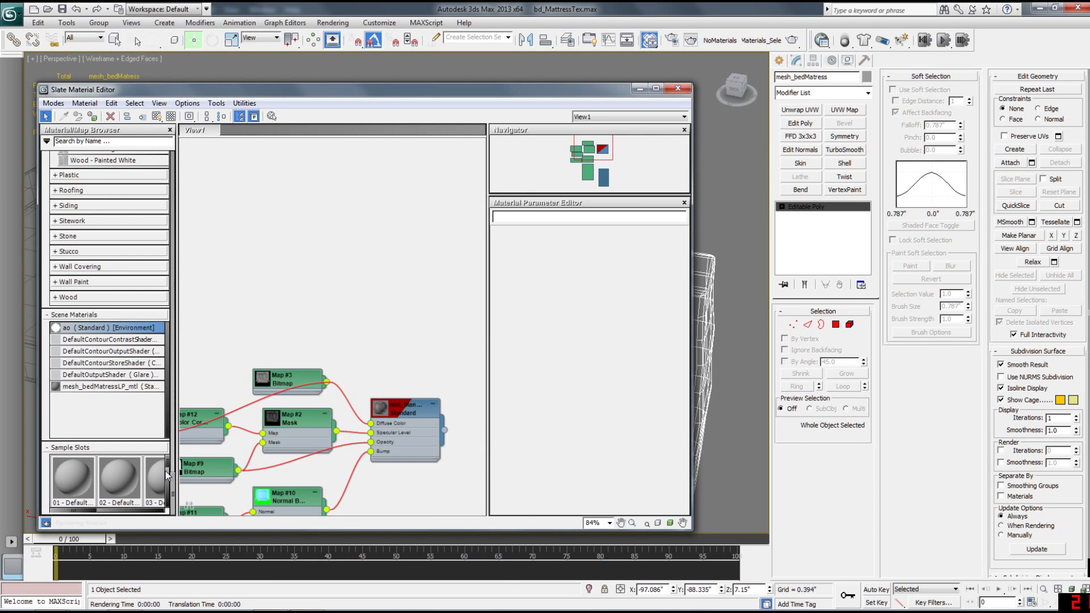
left_click_drag(174, 476, 185, 151)
left_click(92, 312)
left_click_drag(96, 301, 401, 211)
mouse_move(407, 217)
left_click(328, 180)
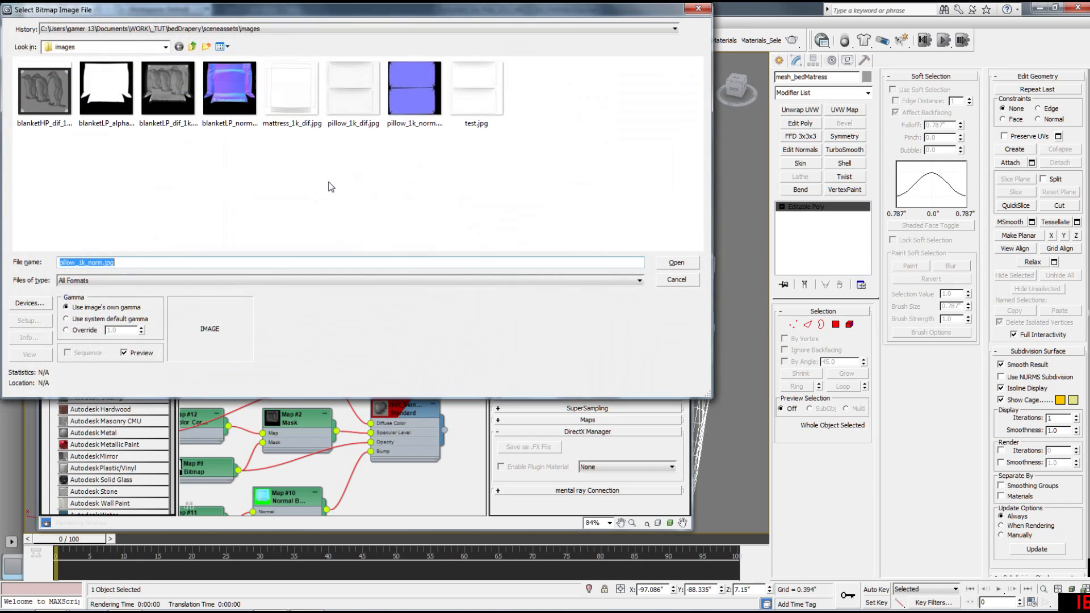
left_click(289, 89)
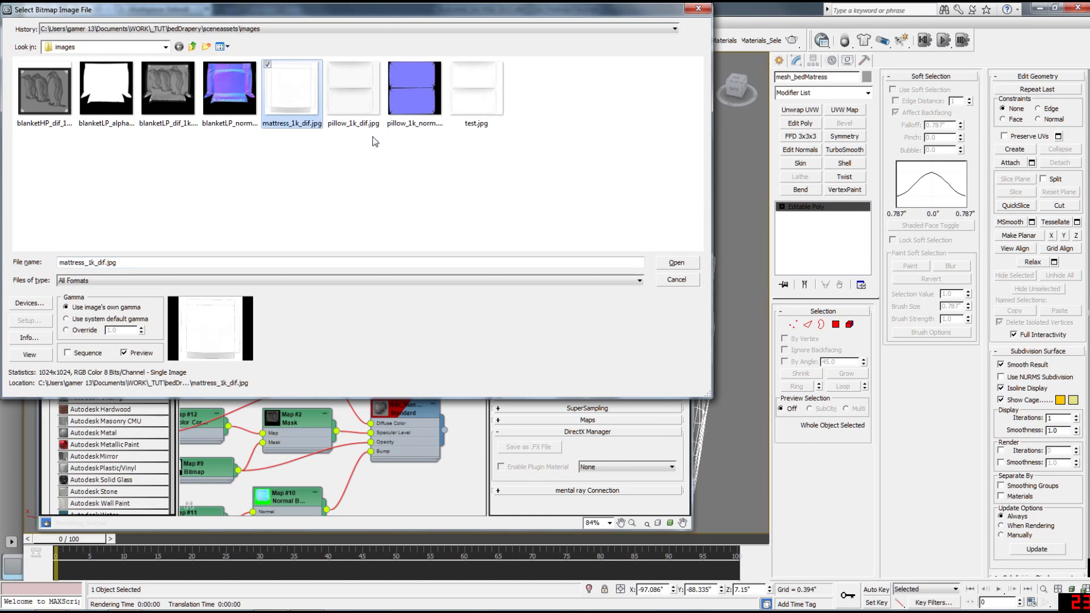
left_click(676, 262)
Rename the new Standard material to mat_mattress
left_click_drag(466, 172, 456, 152)
key("c")
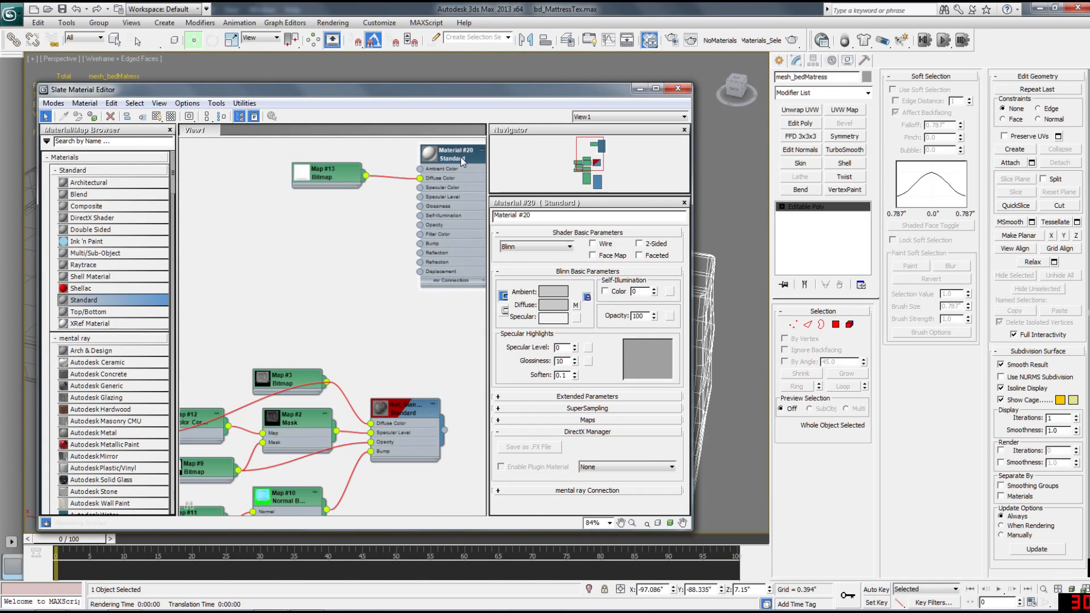
left_click_drag(543, 216, 465, 218)
type("mat_")
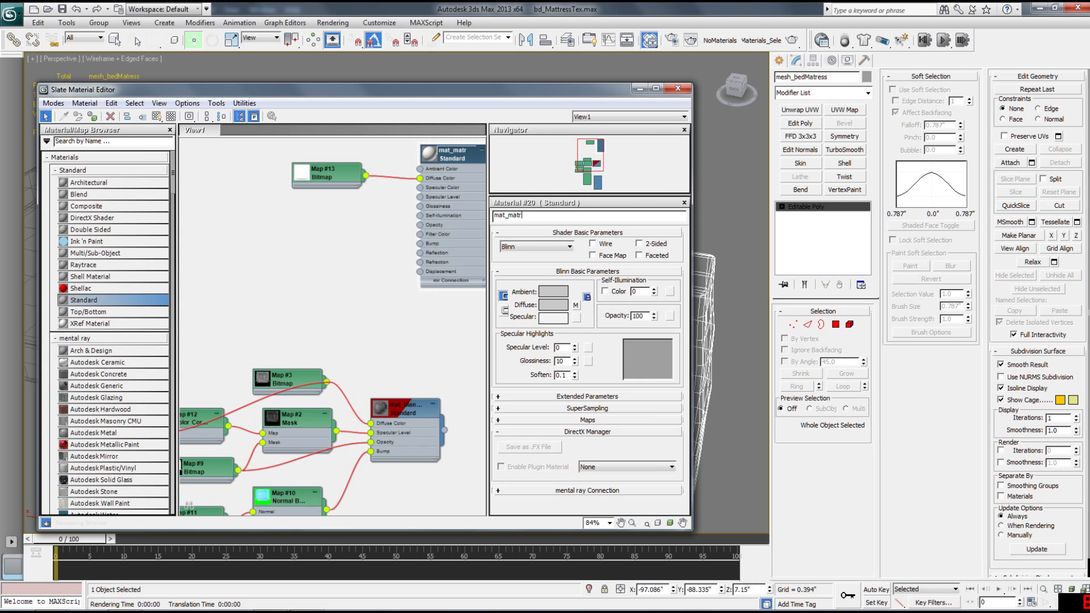
type("mattress")
key("Return")
Show the mat_mattress material in the viewport and assign it to the selected mattress
right_click(458, 145)
left_click(511, 285)
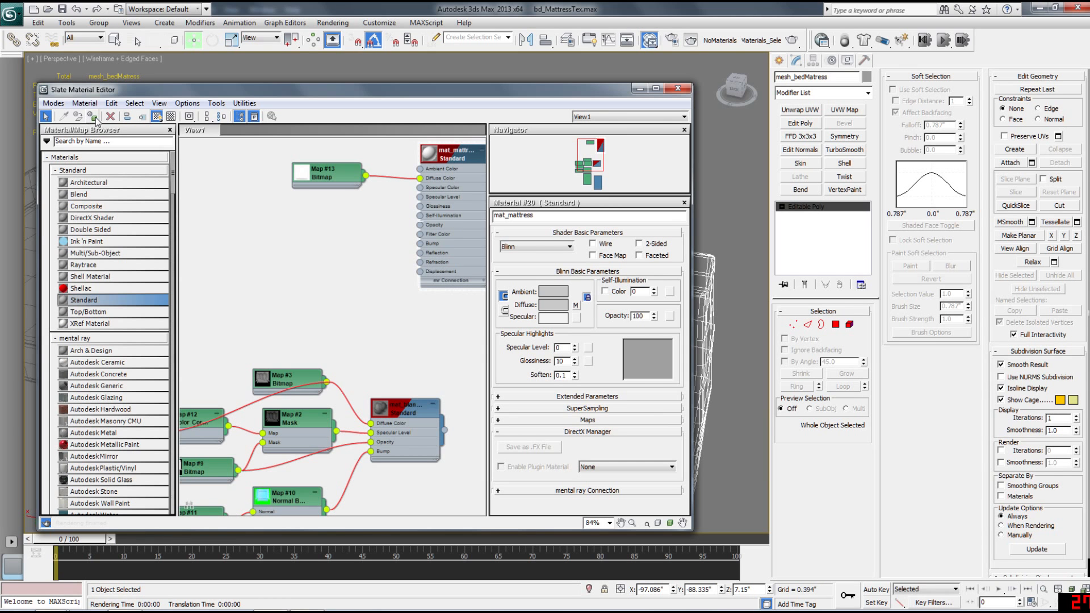
left_click(678, 88)
Examine the textured mattress from several angles in shaded display with the edged faces hidden
key("F3")
mouse_move(625, 303)
middle_mouse_down("alt")
mouse_move(603, 297)
mouse_move(620, 280)
mouse_move(535, 267)
mouse_move(404, 278)
mouse_move(414, 212)
mouse_move(417, 224)
mouse_move(513, 237)
middle_mouse_up("alt")
key("F3")
key("F3")
key("F4")
scroll(419, 263, "up", 5)
scroll(417, 226, "down", 5)
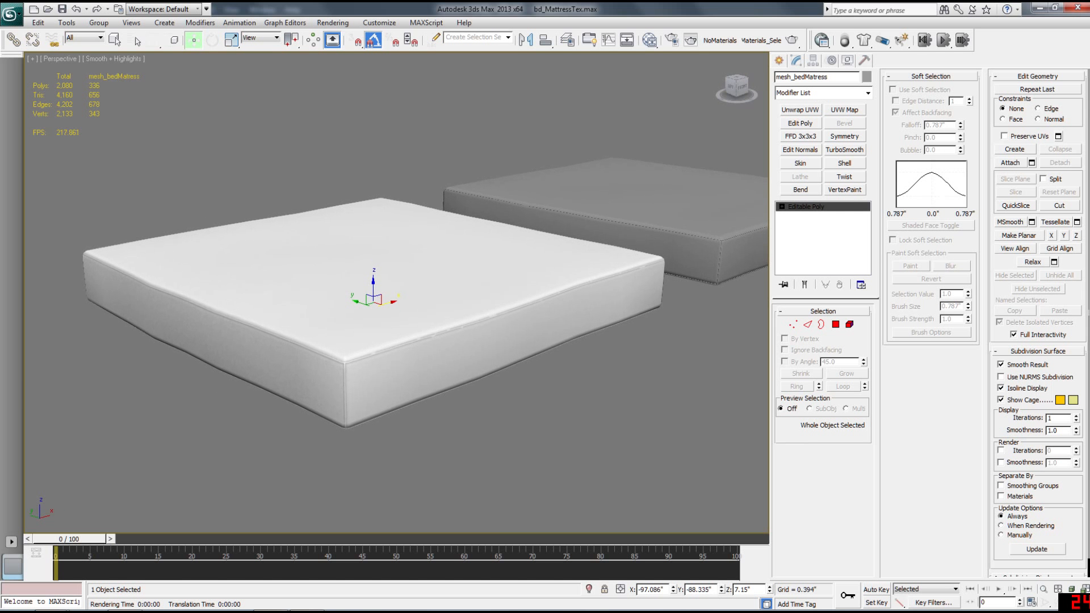
middle_click_drag(372, 287, 428, 324, "alt")
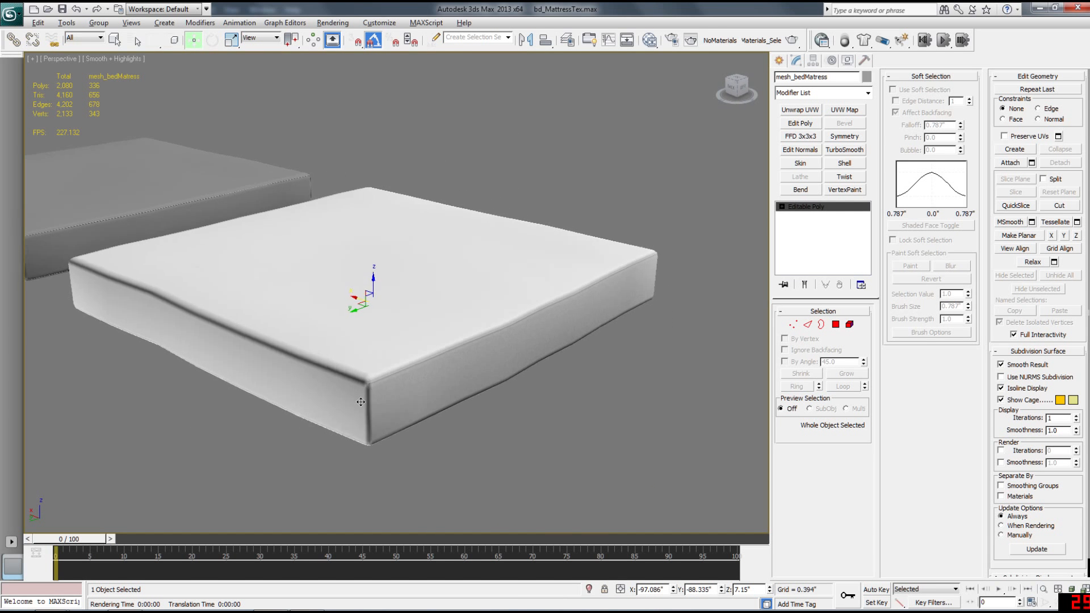
scroll(373, 423, "up", 4)
middle_click_drag(374, 423, 414, 320, "alt")
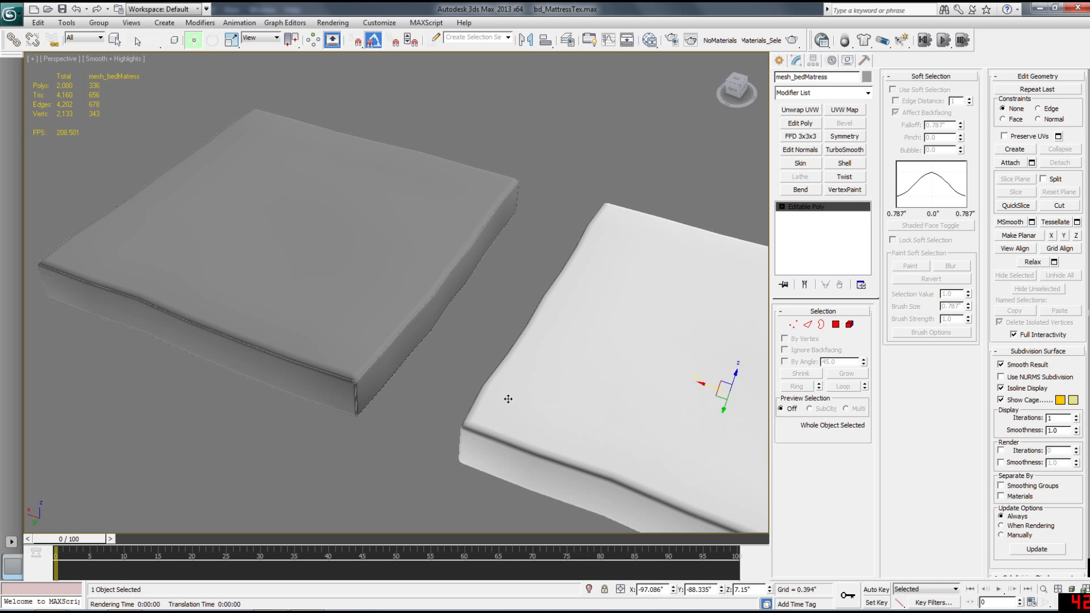
Add an Unwrap UVW modifier to the selected mattress and render its UV template
left_click(810, 110)
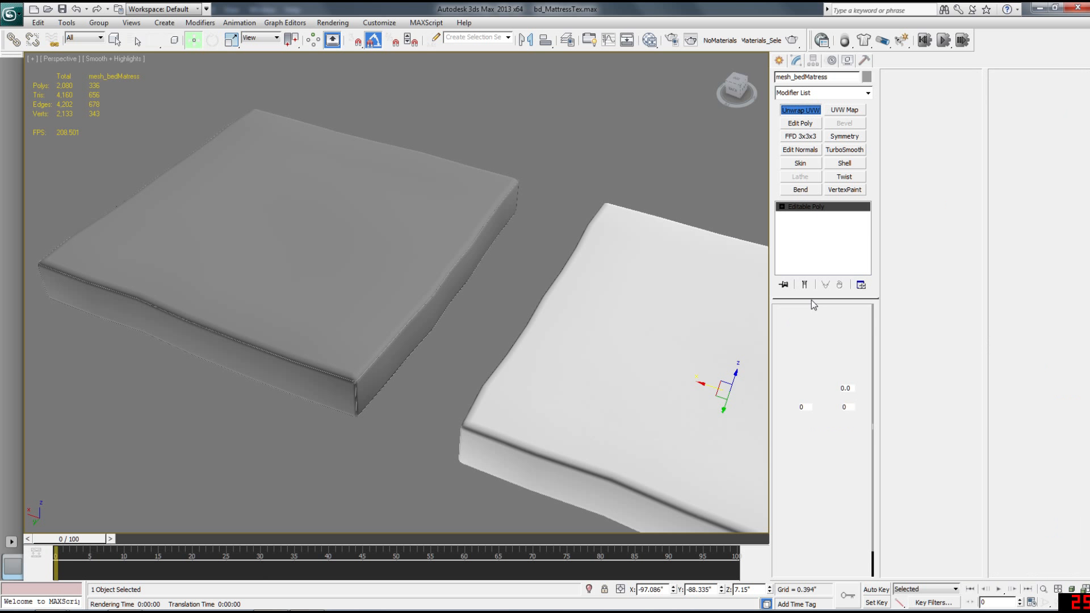
left_click(830, 448)
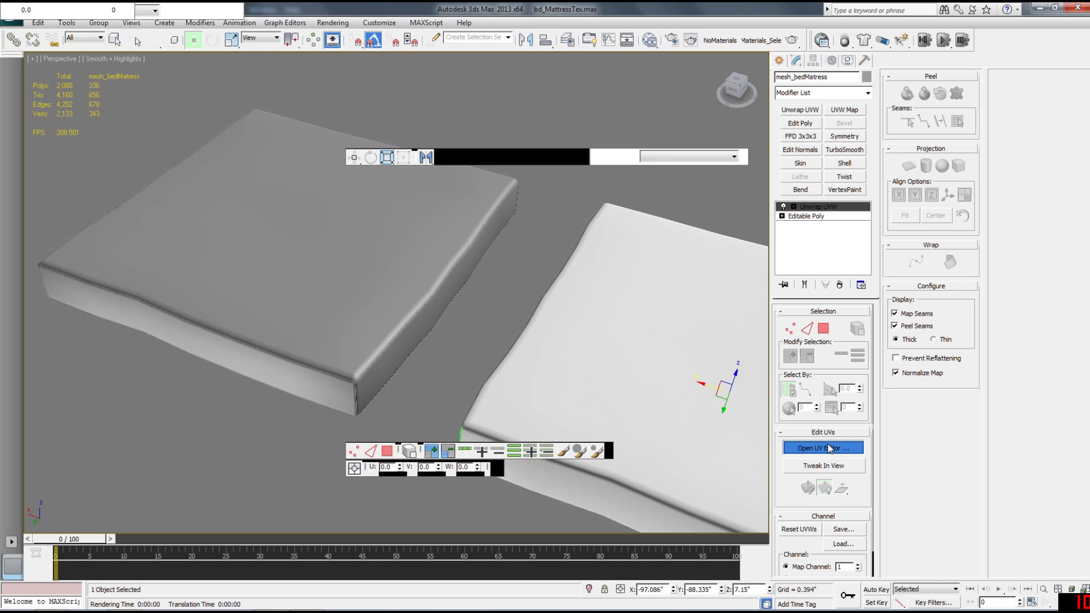
left_click(81, 70)
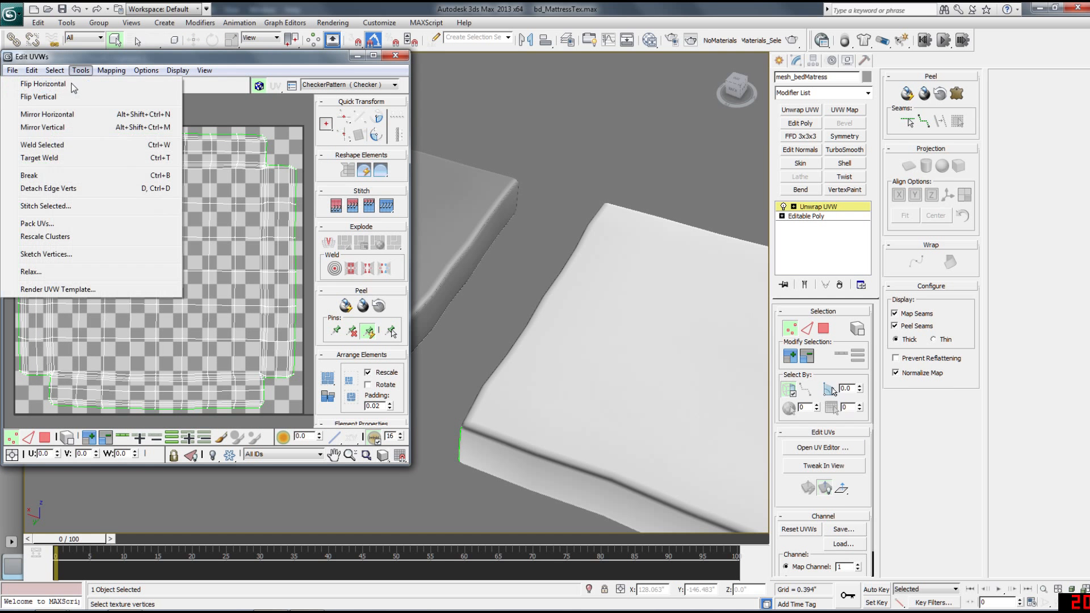
left_click(56, 289)
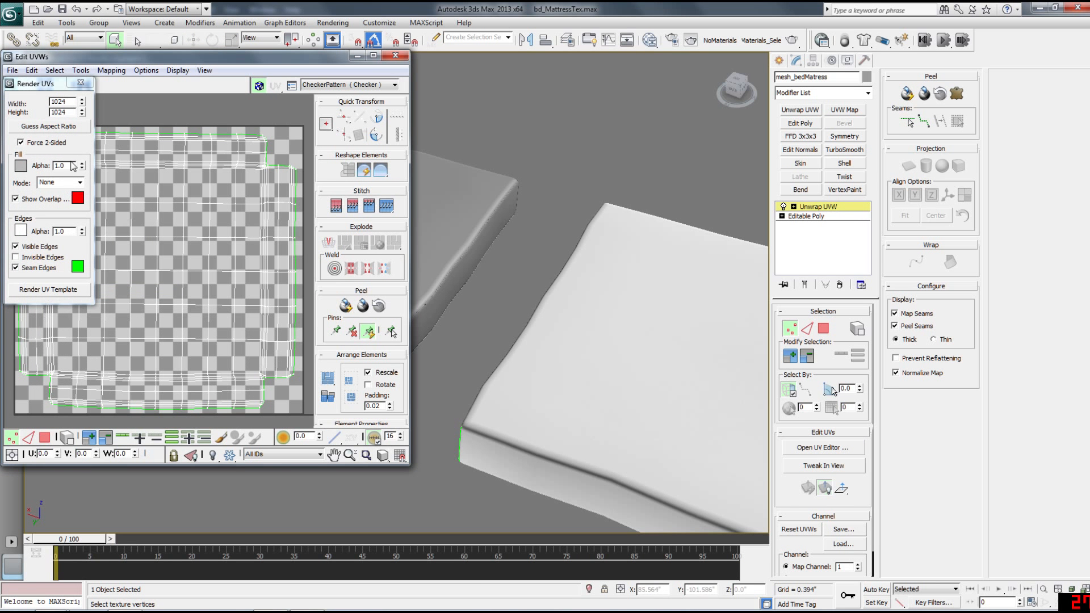
left_click(69, 290)
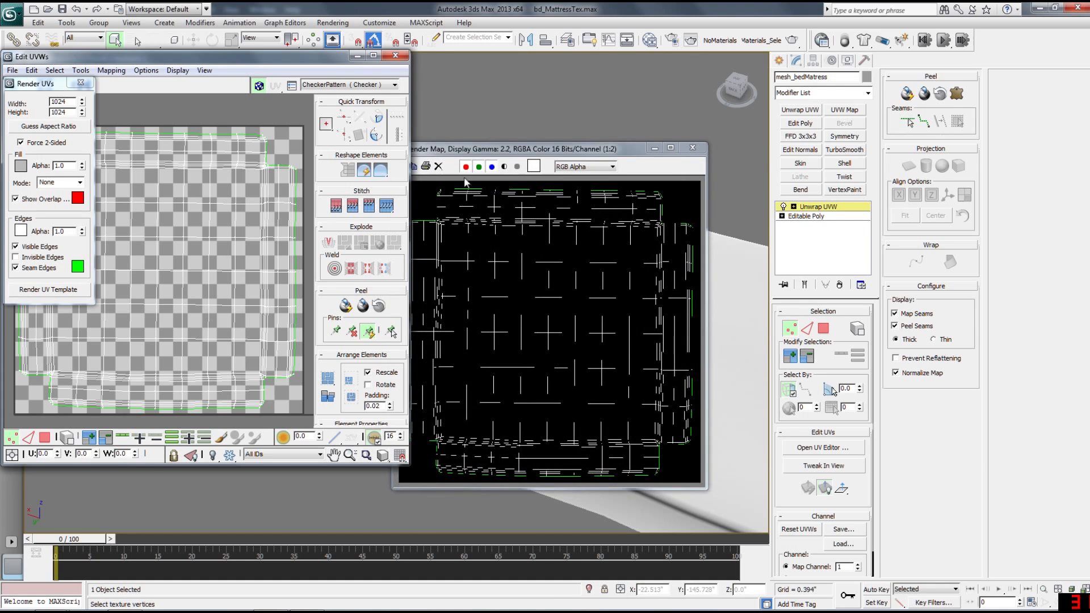
left_click_drag(470, 154, 550, 151)
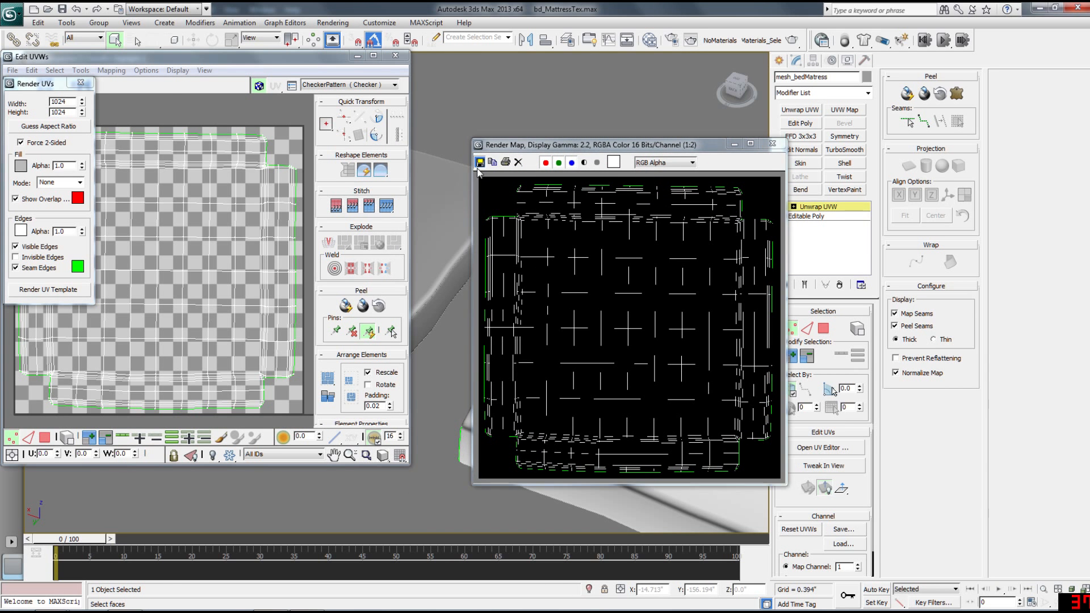
Save the rendered UV template as a JPEG file named mattressUV in the renderoutput folder
left_click(480, 163)
left_click(574, 199)
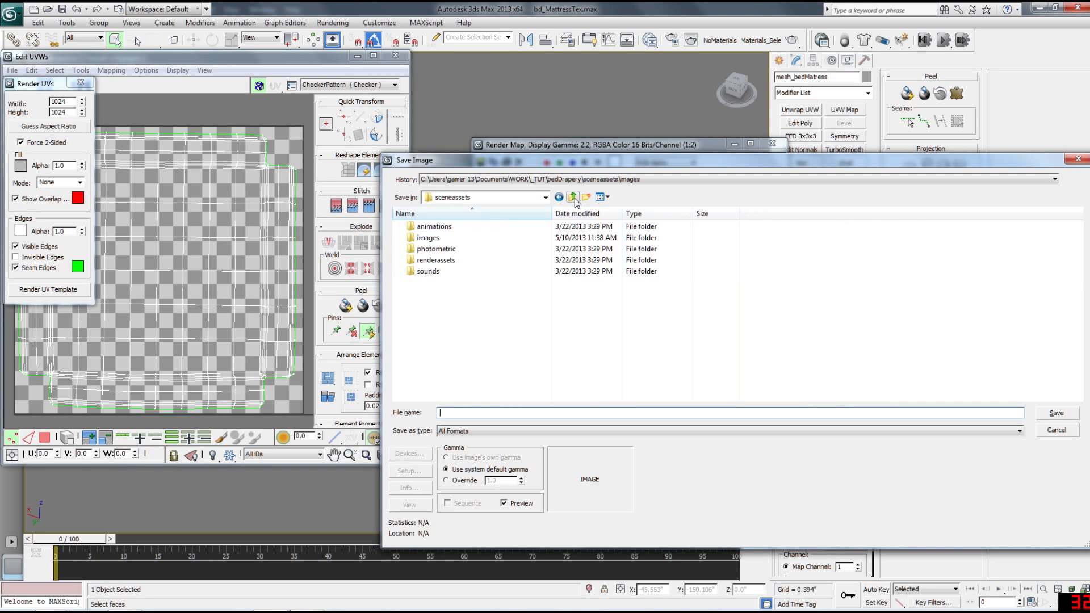
left_click(575, 198)
double_click(438, 338)
left_click(463, 432)
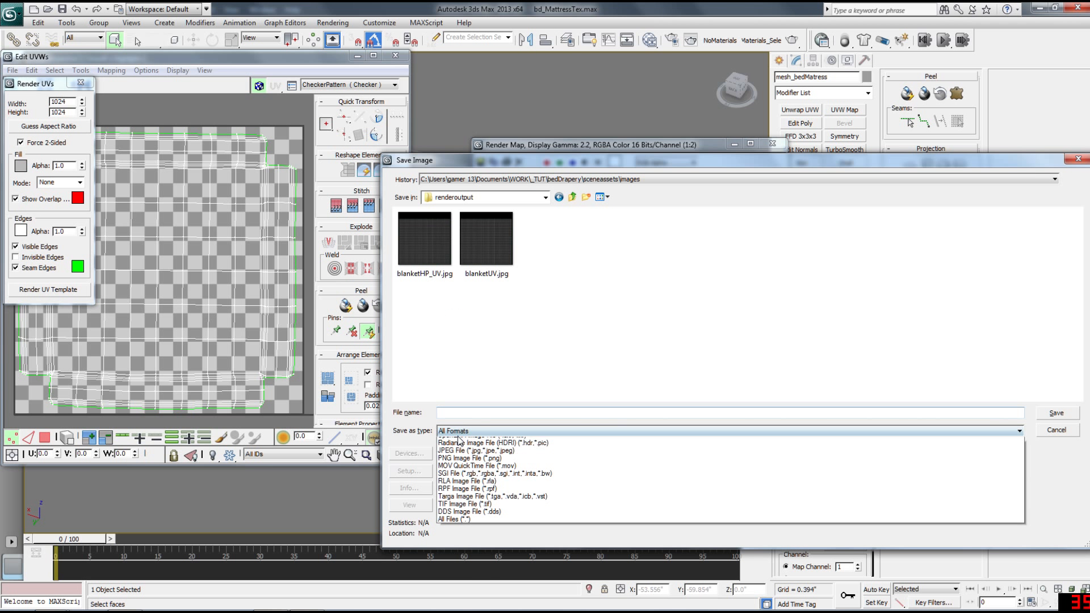
left_click(471, 495)
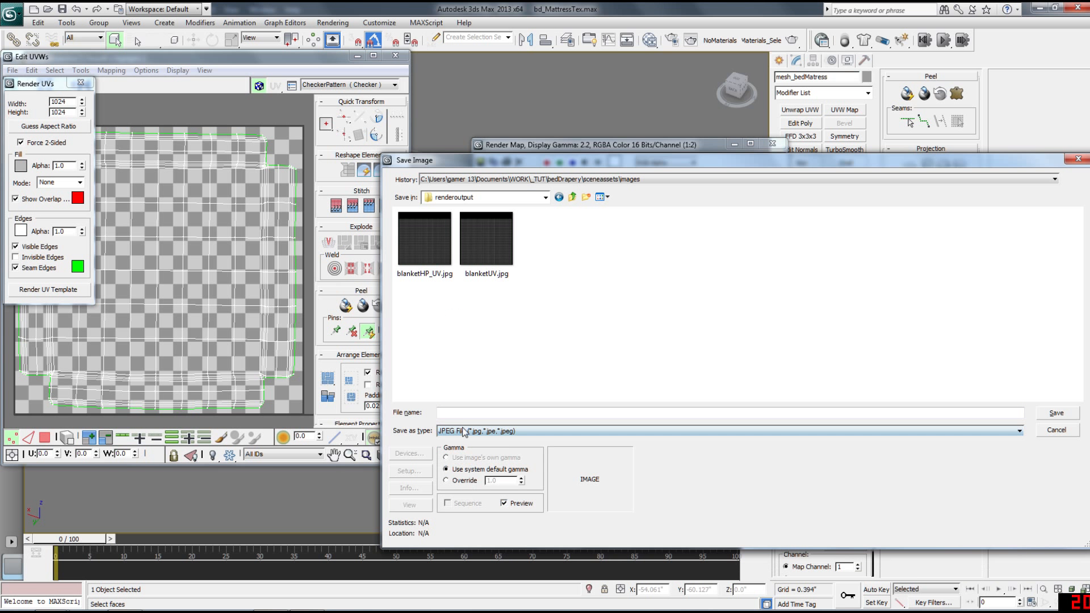
type("b")
key("BackSpace")
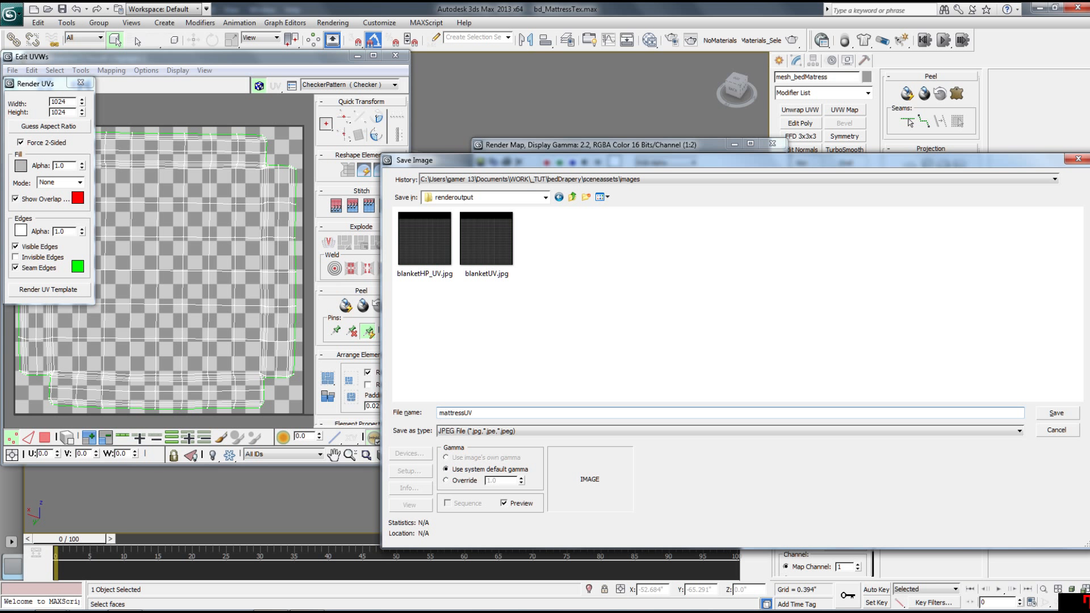
key("Return")
key("Return")
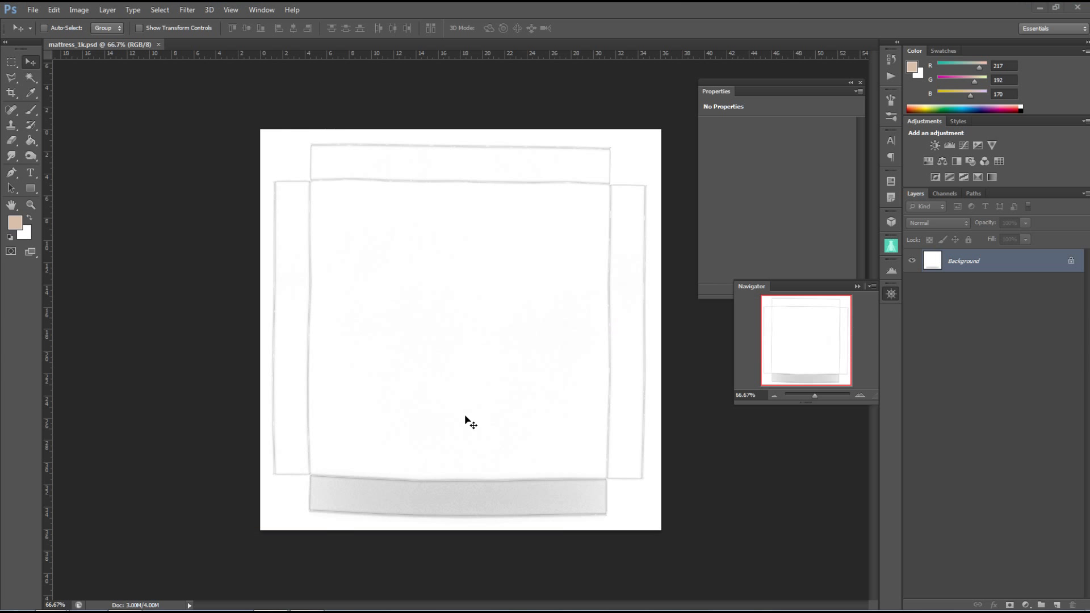
Open the UV template image mattressUV.jpg from the project's renderoutput folder
left_click(32, 10)
left_click(54, 35)
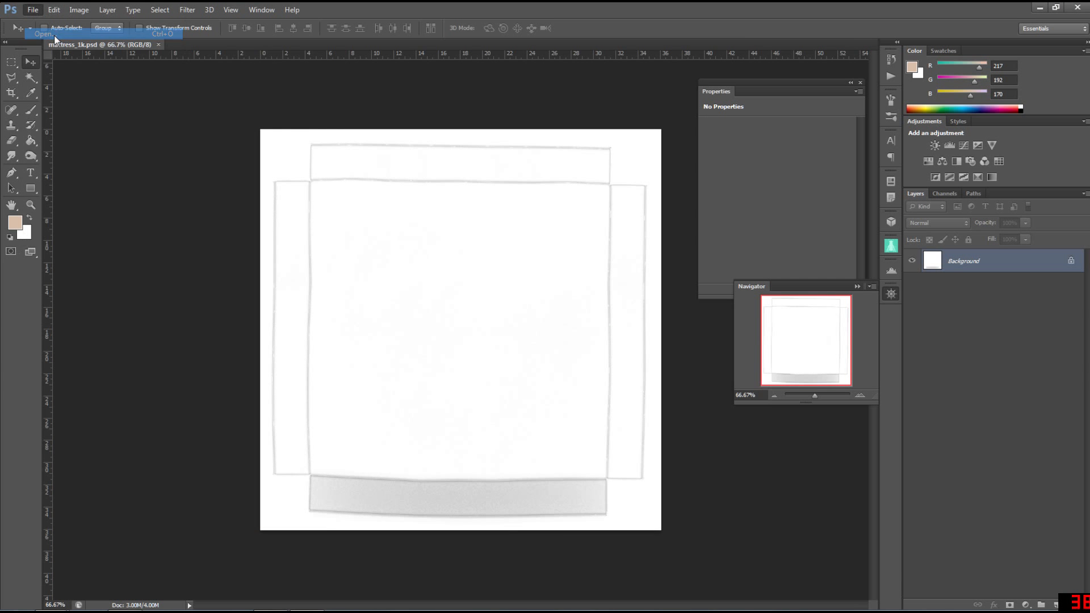
left_click(643, 118)
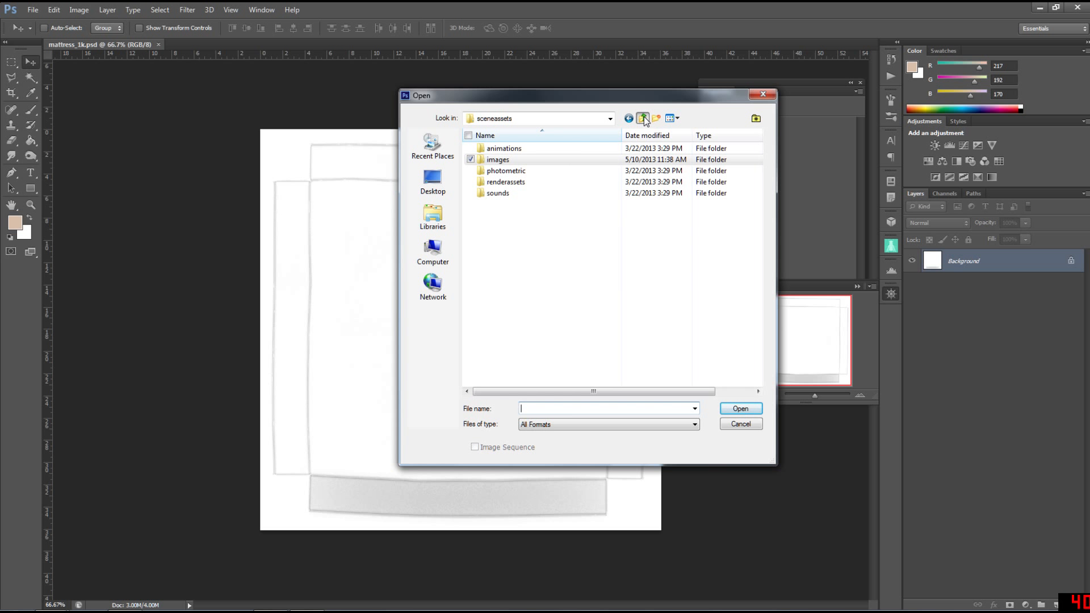
left_click(643, 118)
double_click(523, 260)
left_click(621, 191)
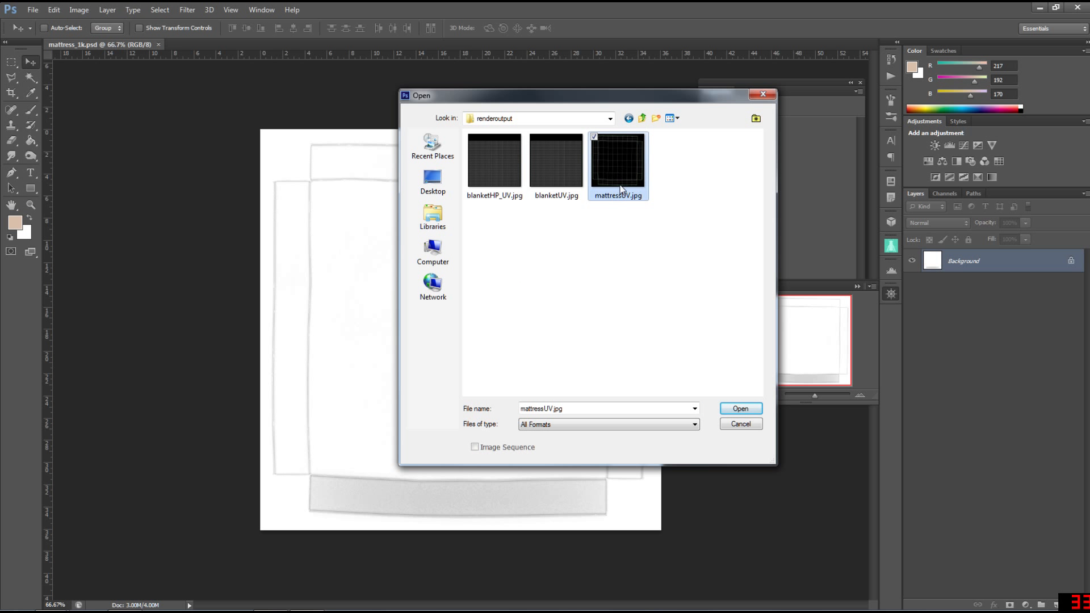
left_click(752, 409)
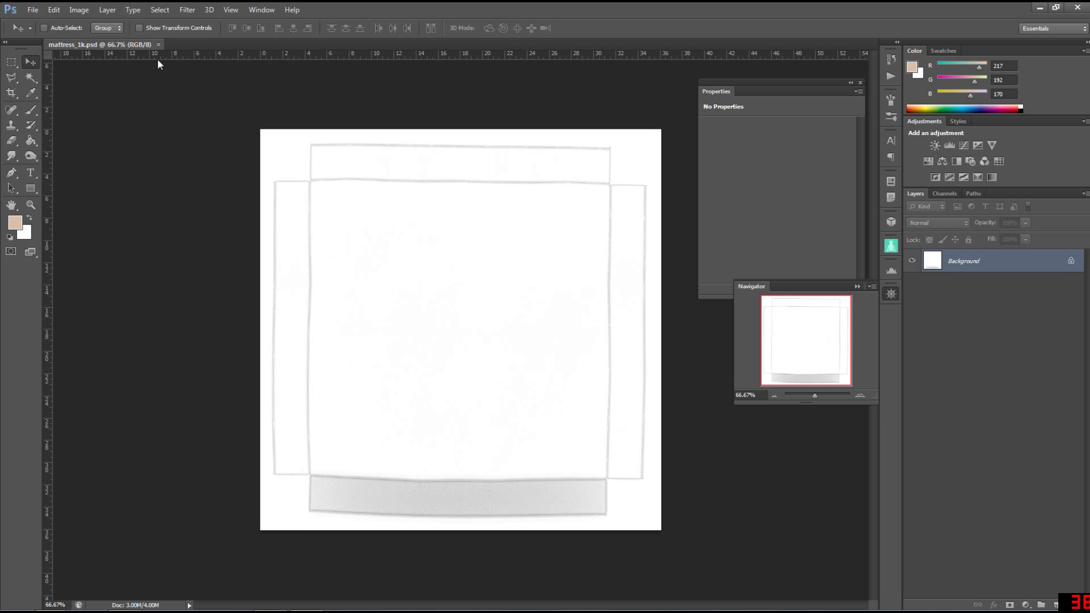
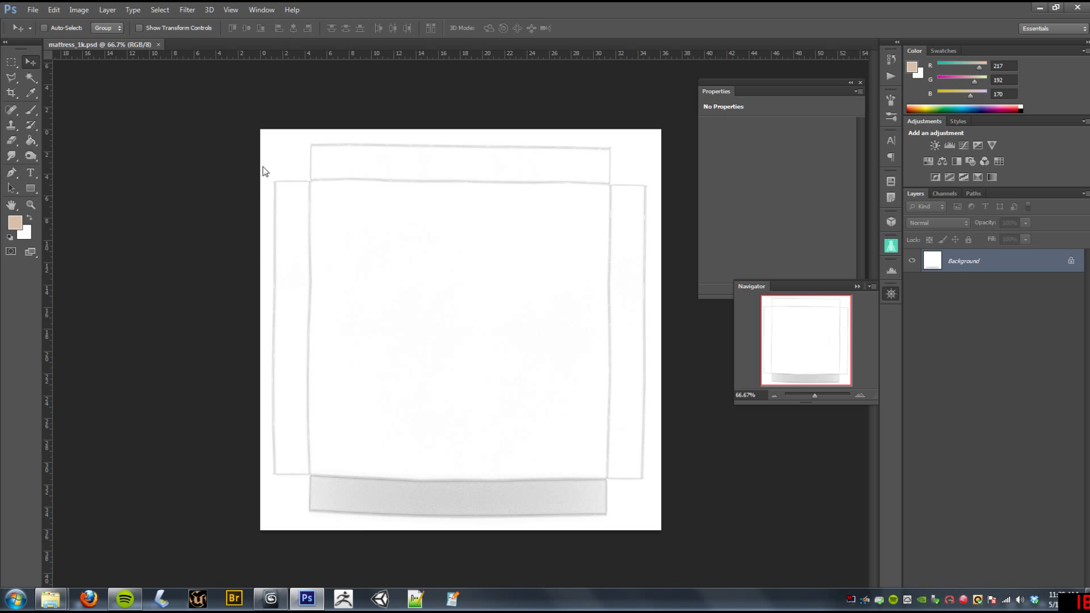
Float the mattressUV.jpg document in its own window and copy its image into mattress_1k.psd as a new layer aligned with the canvas
left_click(55, 11)
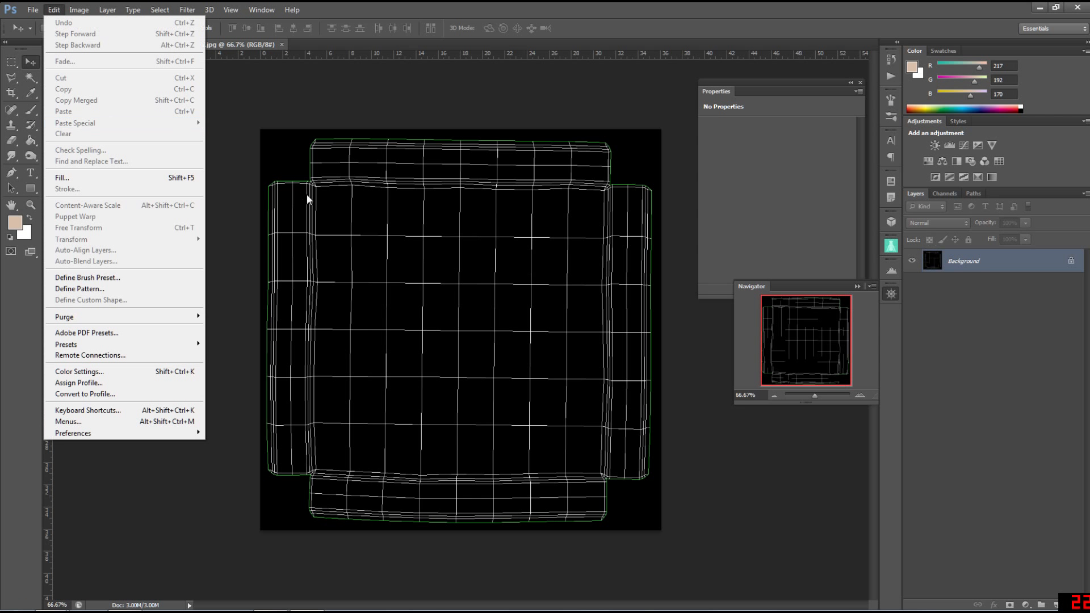
left_click(256, 37)
left_click_drag(239, 56, 415, 132)
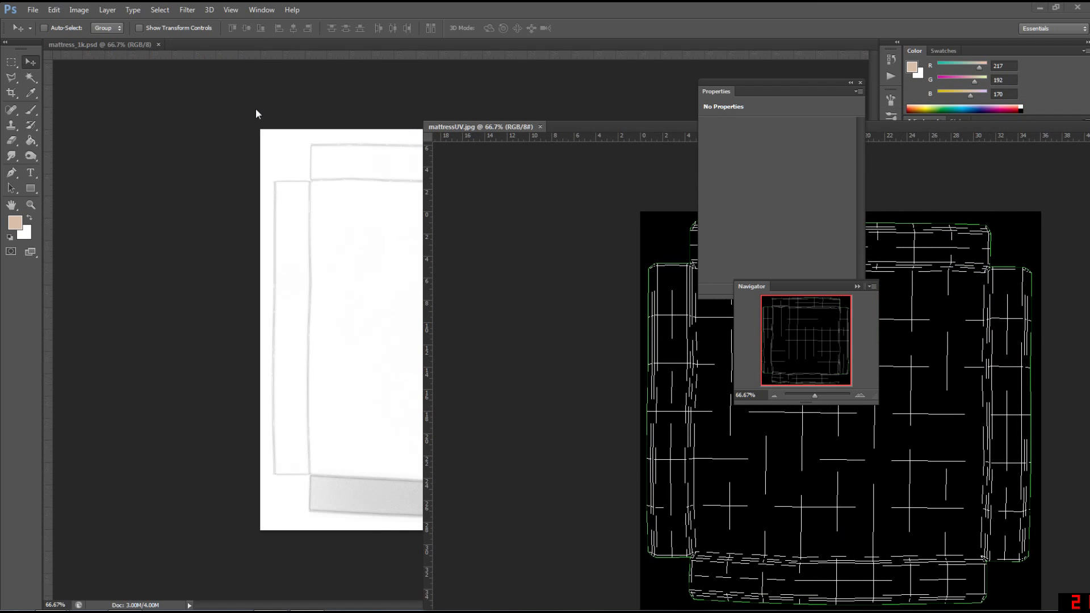
left_click_drag(545, 298, 375, 333)
left_click_drag(652, 126, 342, 131)
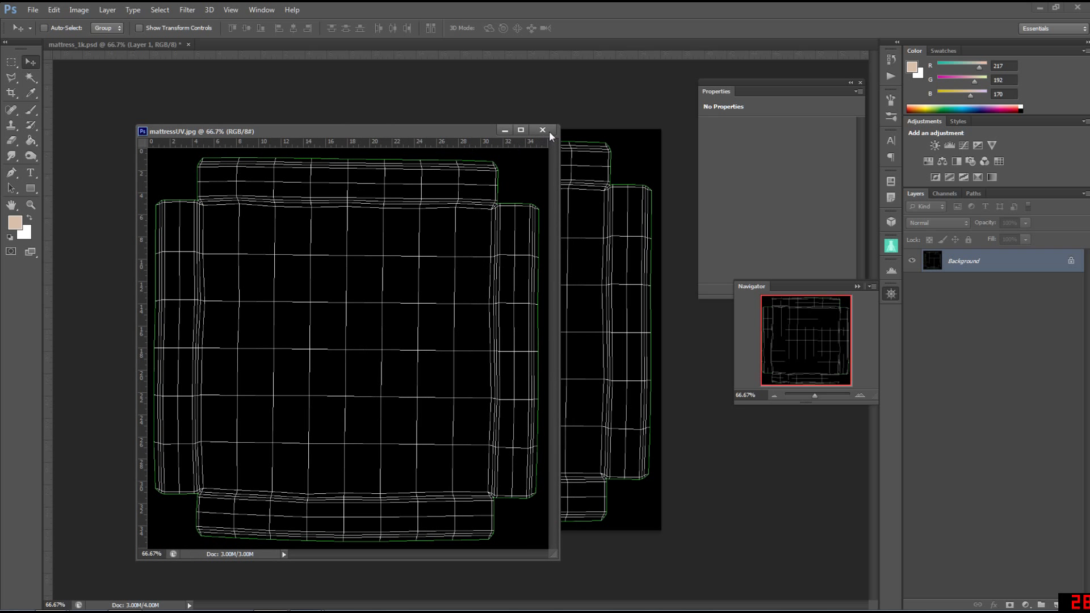
Close mattressUV.jpg, select the Background layer in mattress_1k.psd and hide Layer 1
left_click(573, 134)
left_click(957, 290)
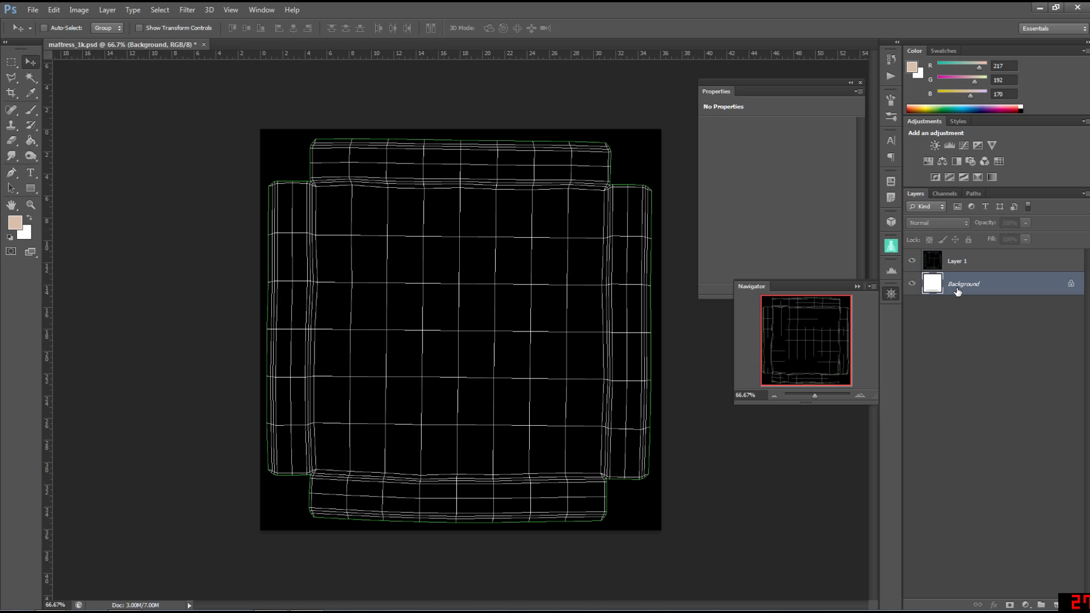
left_click(913, 261)
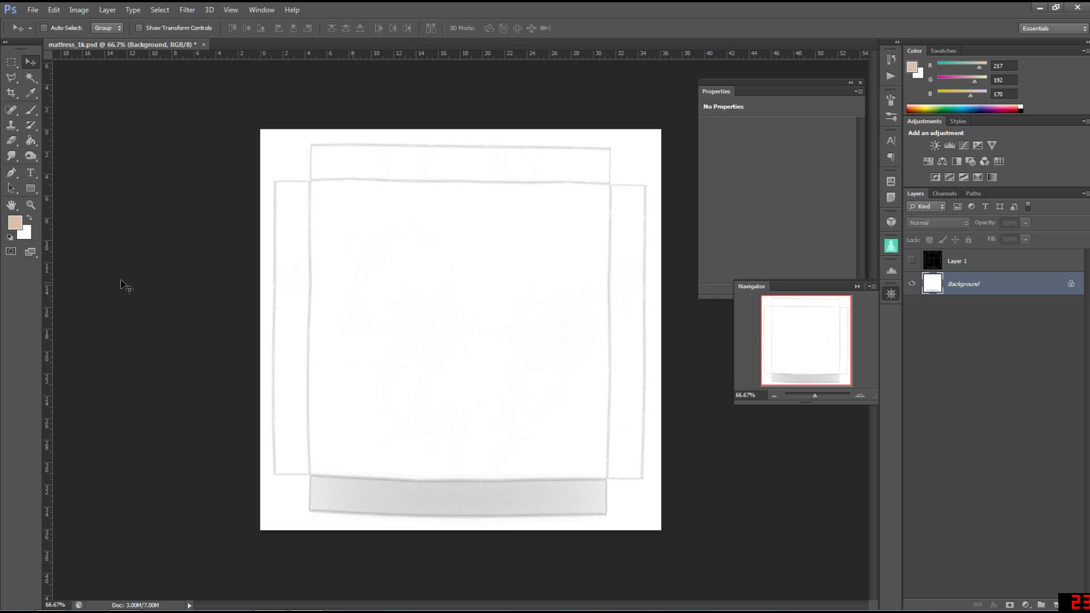
Try filling the Background layer directly with the beige foreground colour d9c0aa, and undo the fill
left_click(17, 223)
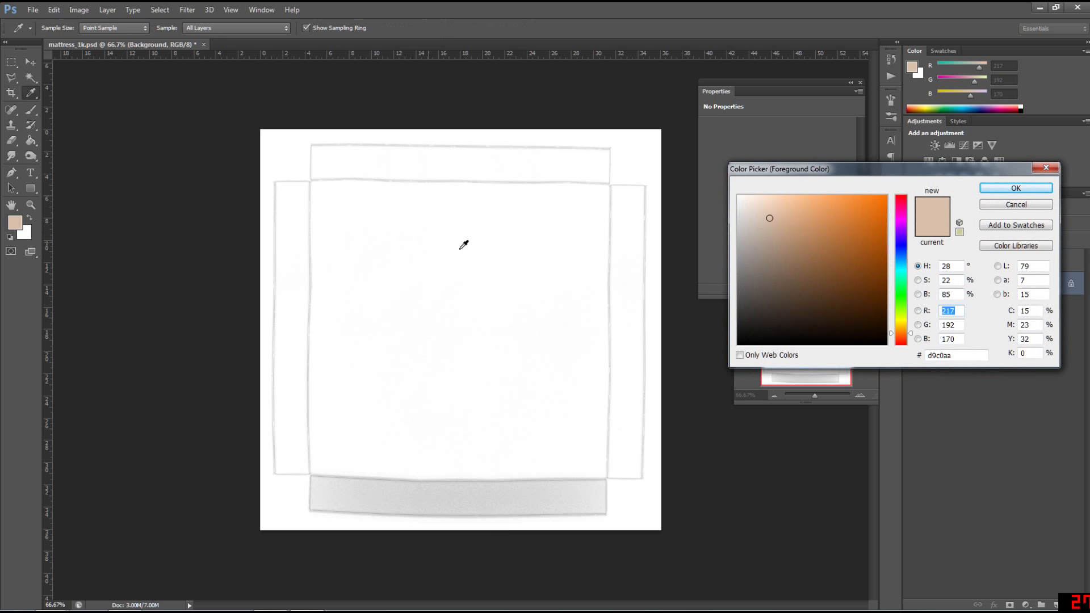
left_click(1016, 187)
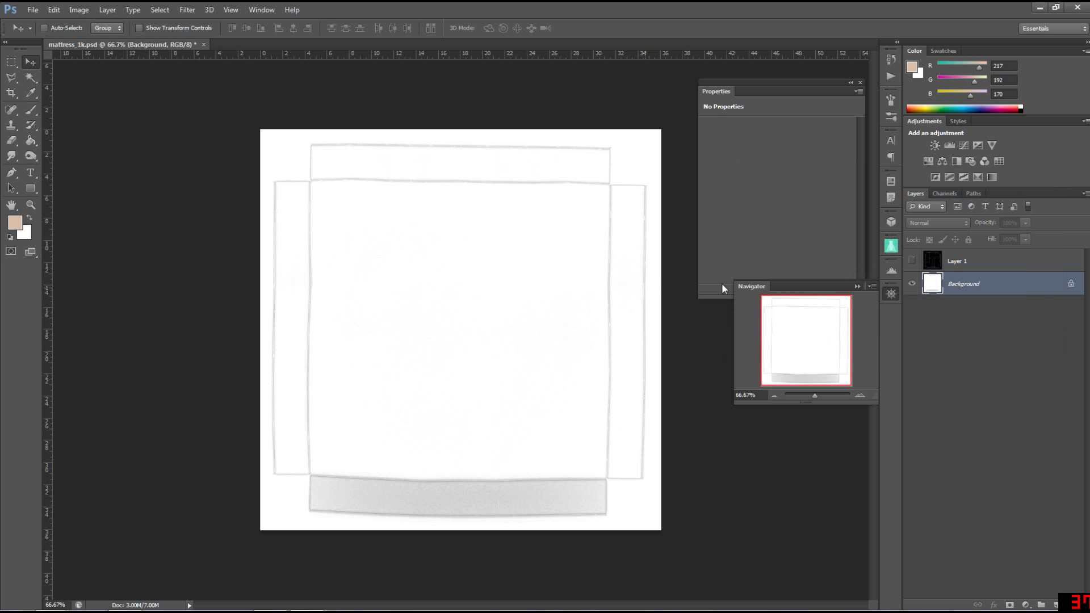
key("g")
left_click(518, 317)
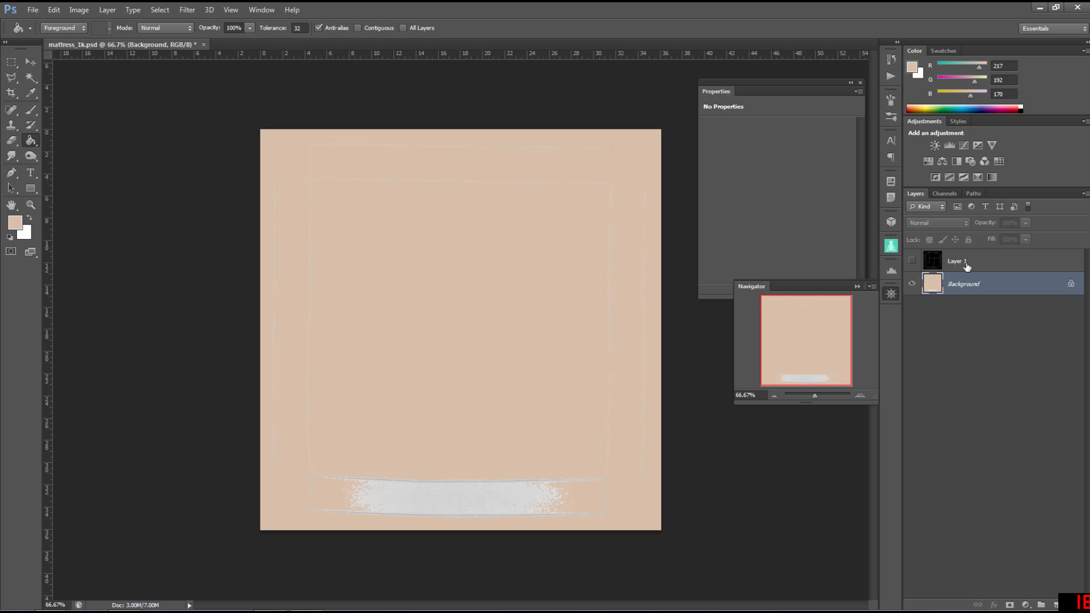
key("ctrl+z")
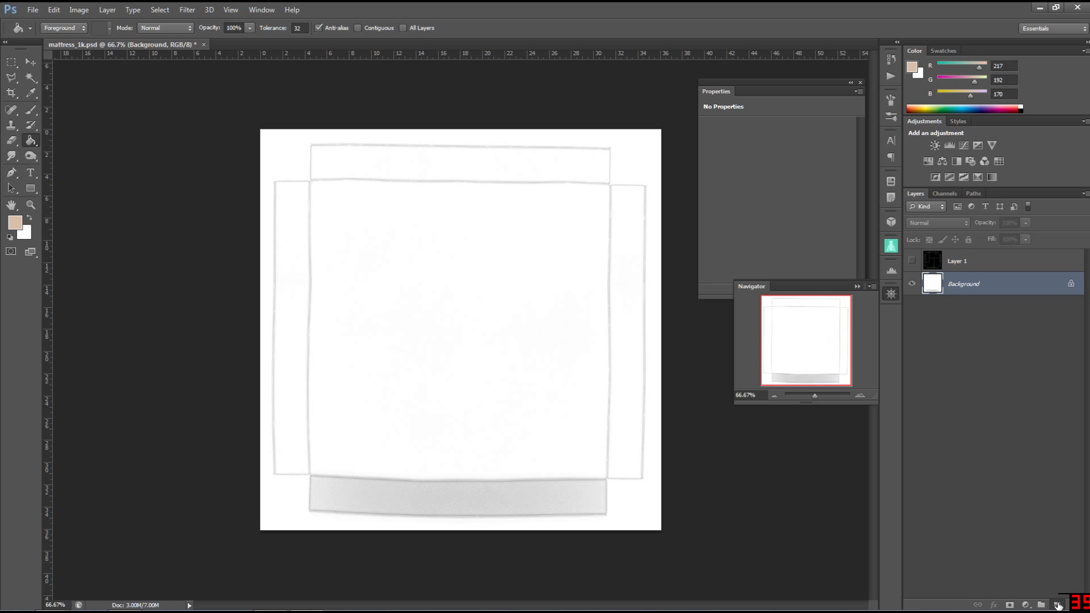
Add a new layer above Background, fill it with the beige foreground colour and set its blend mode to Multiply
left_click(1057, 605)
left_click(410, 283)
left_click(924, 223)
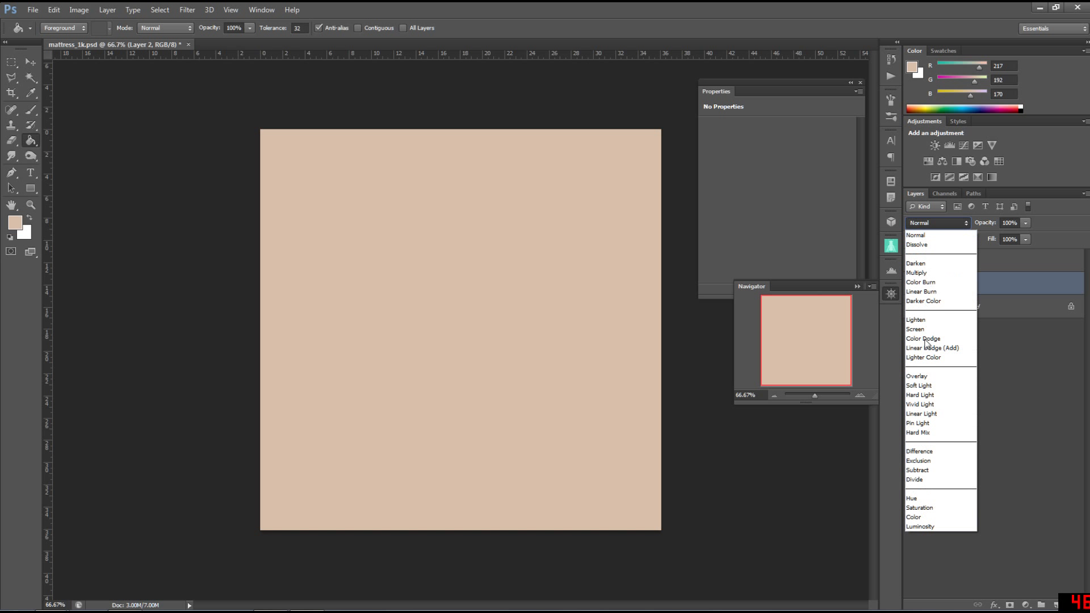
left_click(934, 376)
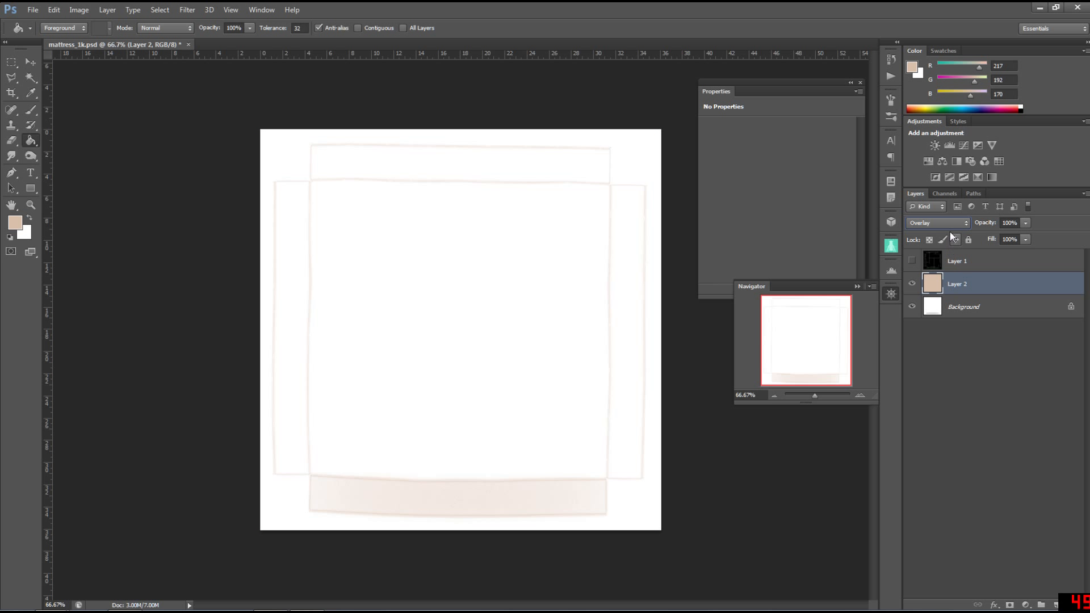
left_click(950, 228)
left_click(947, 270)
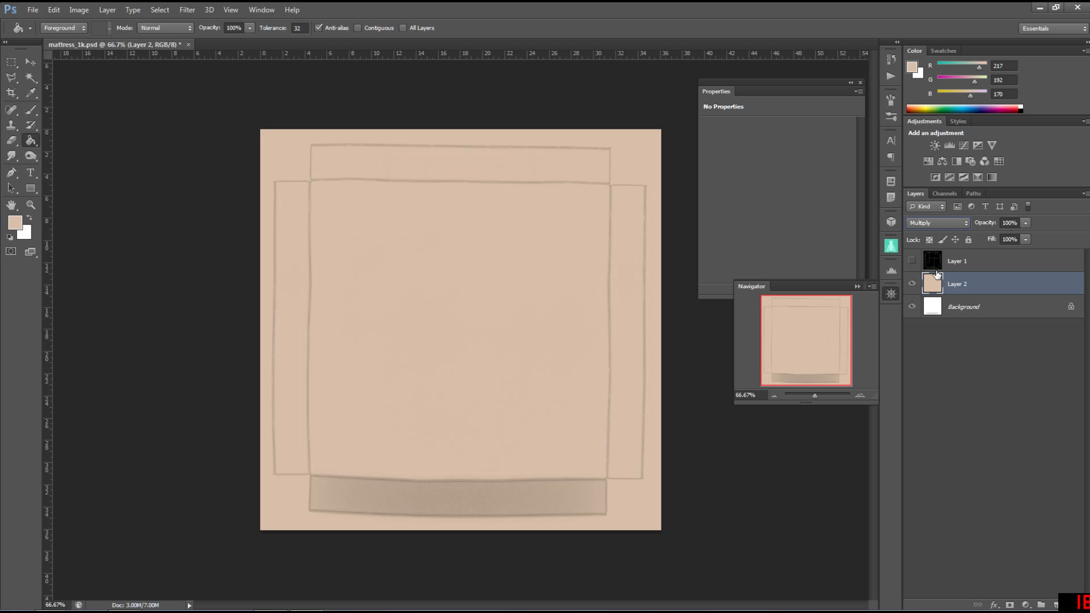
Show Layer 1, rename it uv and set its blend mode to Screen
left_click(962, 260)
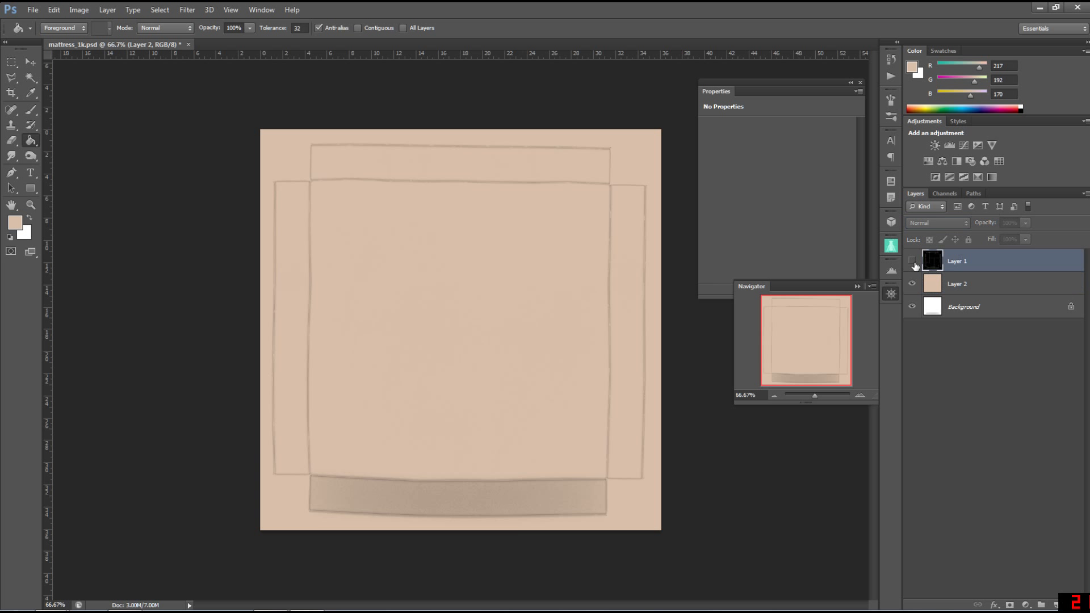
left_click(913, 261)
double_click(959, 261)
key("Return")
left_click(939, 223)
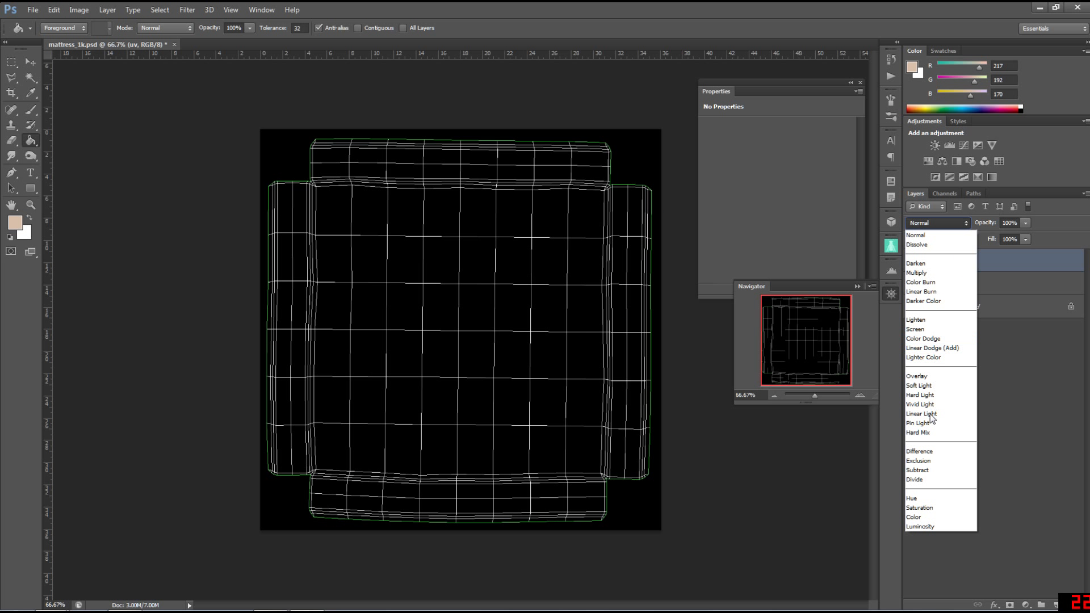
left_click(937, 331)
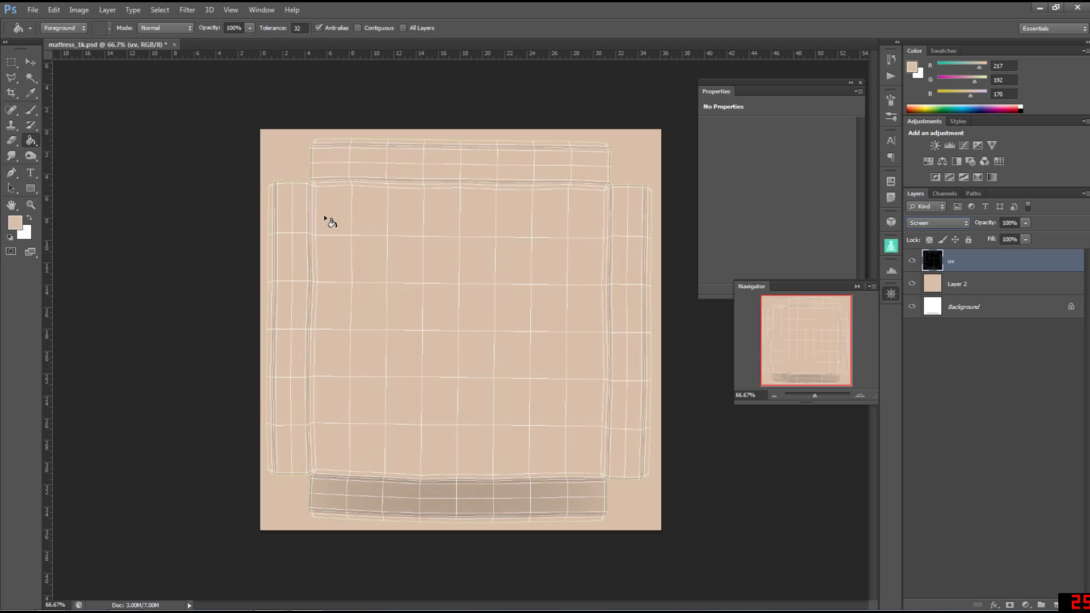
Compare the uv wireframe with the baked edges near the mattress's lower right corner, and save the PSD with the uv layer hidden
left_click_drag(819, 396, 836, 360)
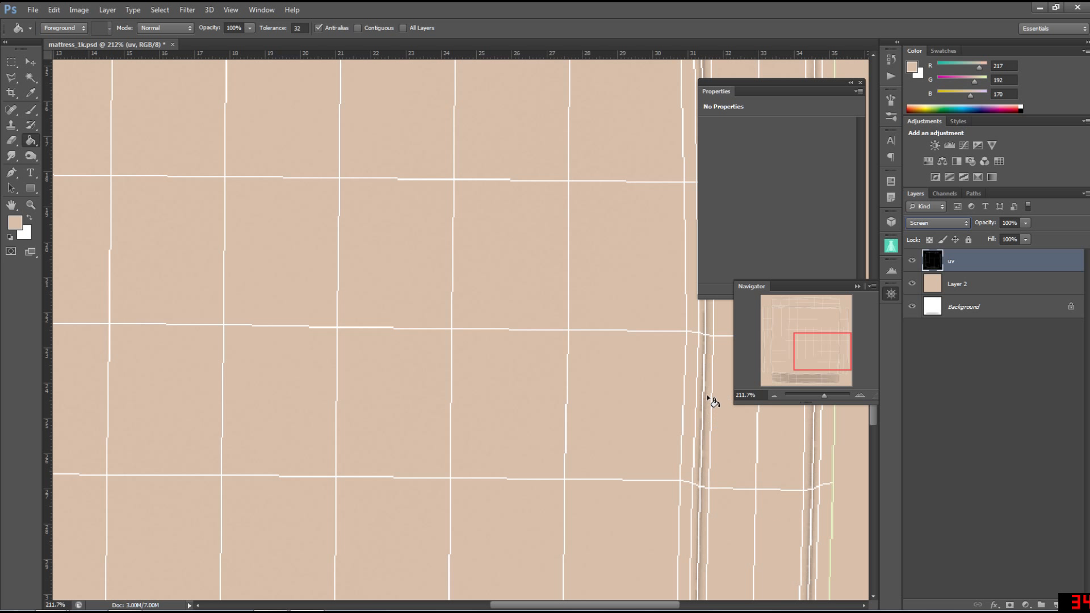
left_click_drag(820, 355, 823, 378)
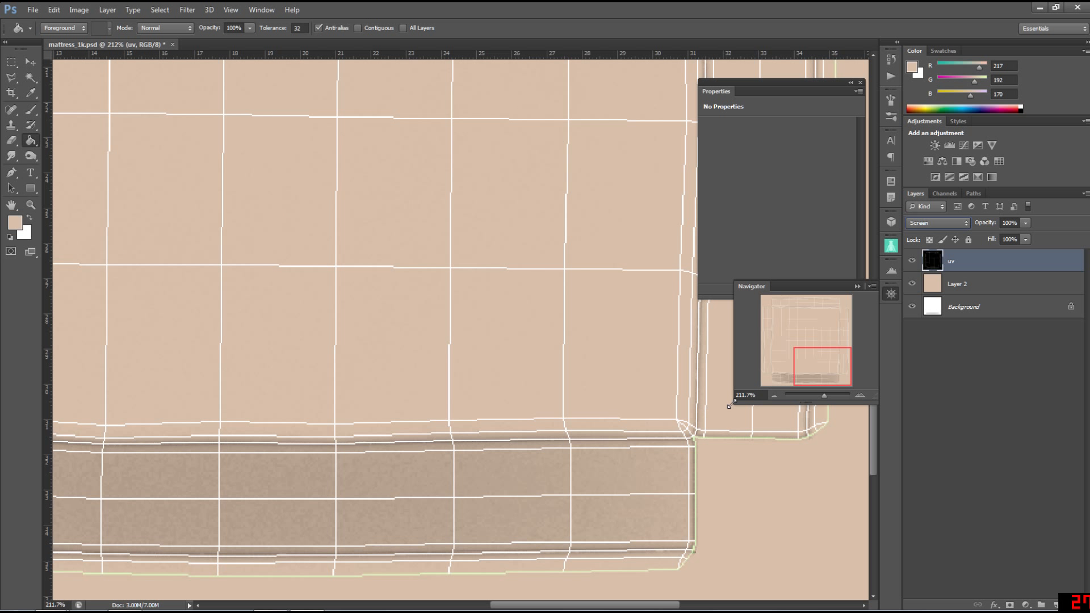
left_click(912, 262)
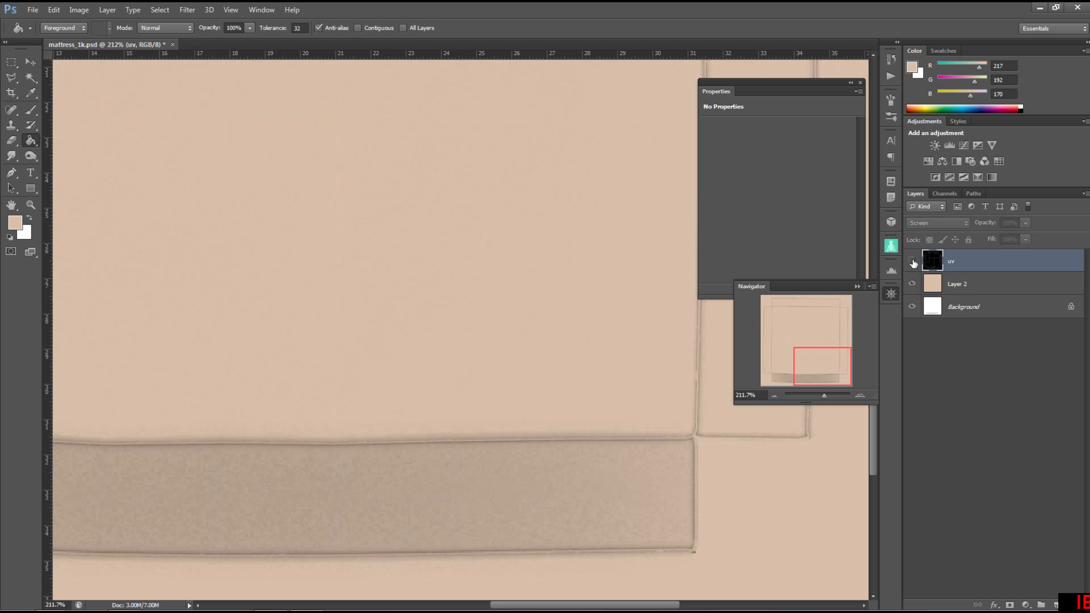
left_click(912, 262)
left_click_drag(825, 398, 812, 395)
left_click(912, 261)
left_click(33, 10)
left_click(53, 141)
Save a JPEG copy over mattress_1k_dif.jpg in the sceneassets images folder, raising the quality within the Maximum range
left_click(32, 9)
left_click(53, 150)
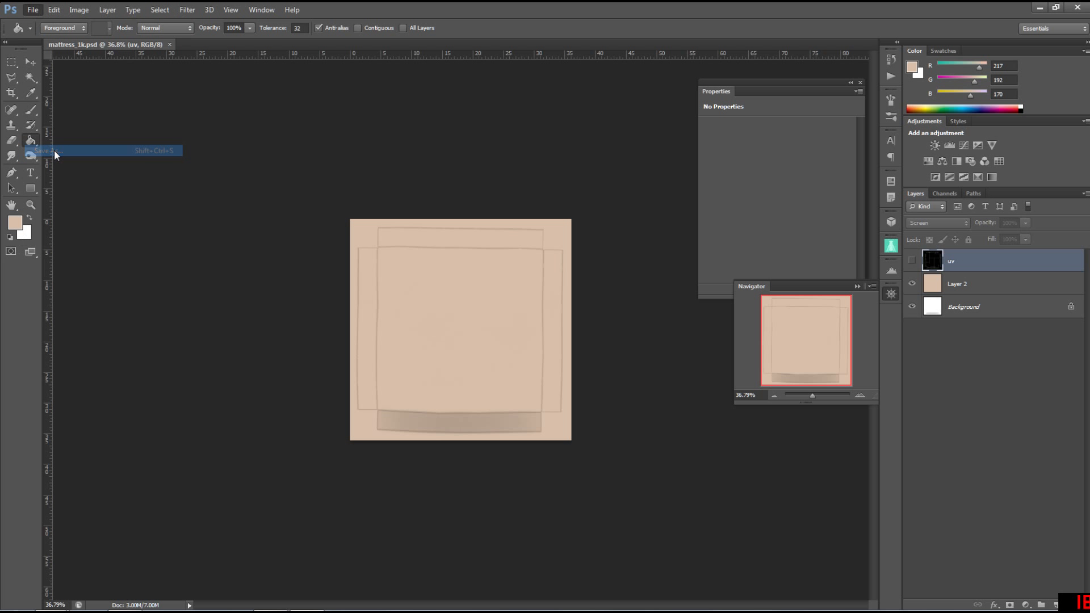
left_click(639, 113)
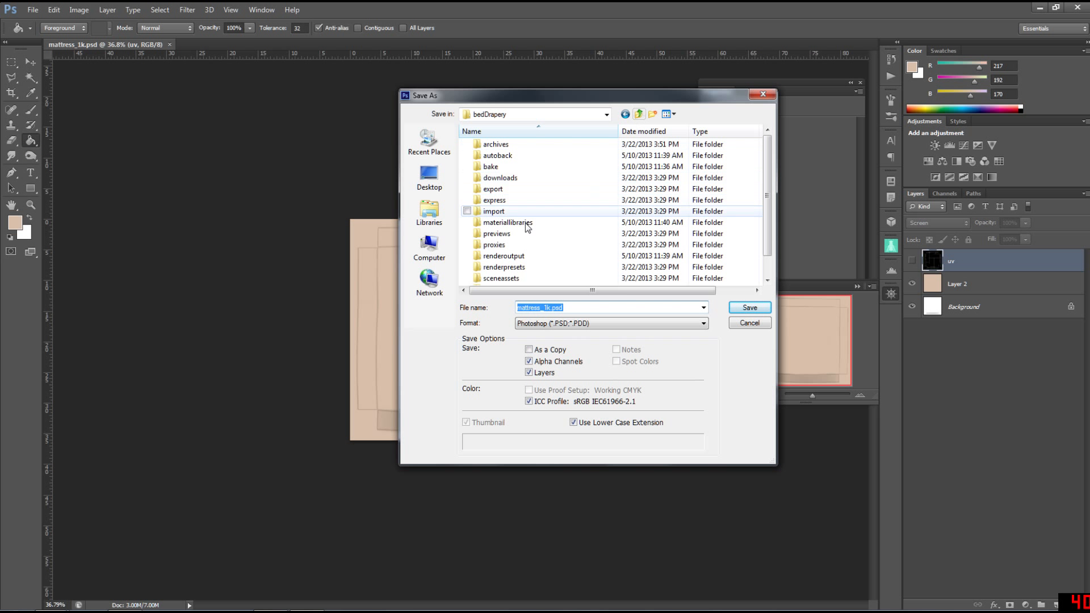
double_click(510, 280)
double_click(494, 156)
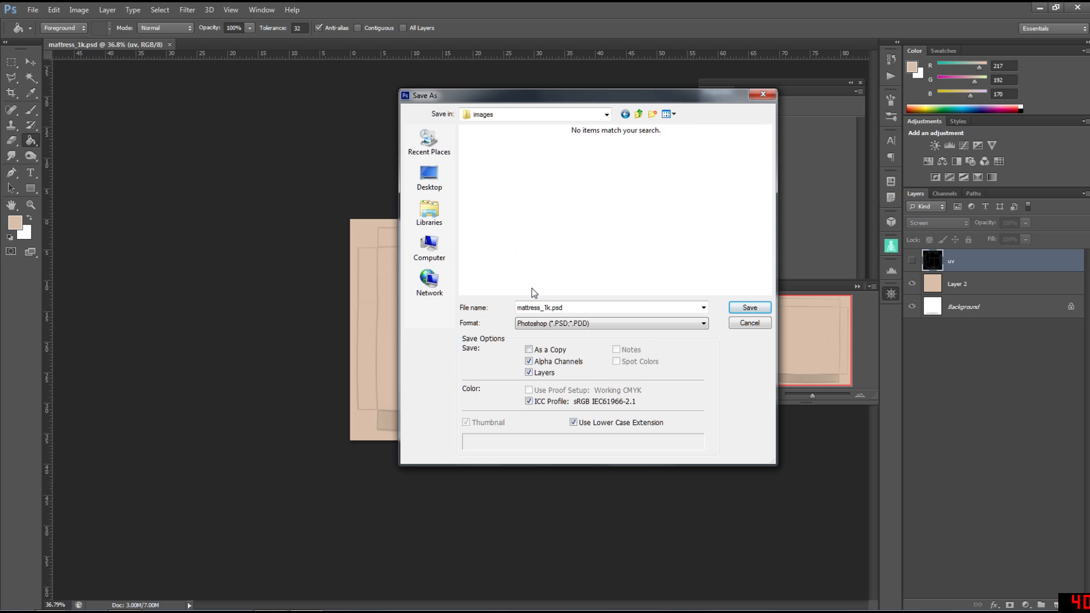
left_click(536, 324)
left_click(540, 410)
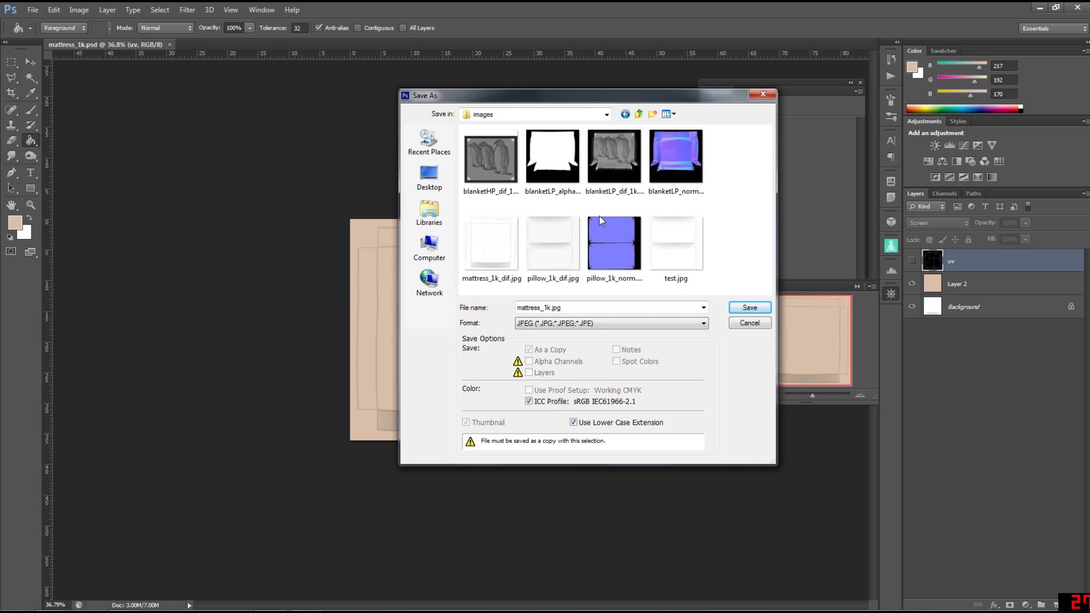
left_click(492, 243)
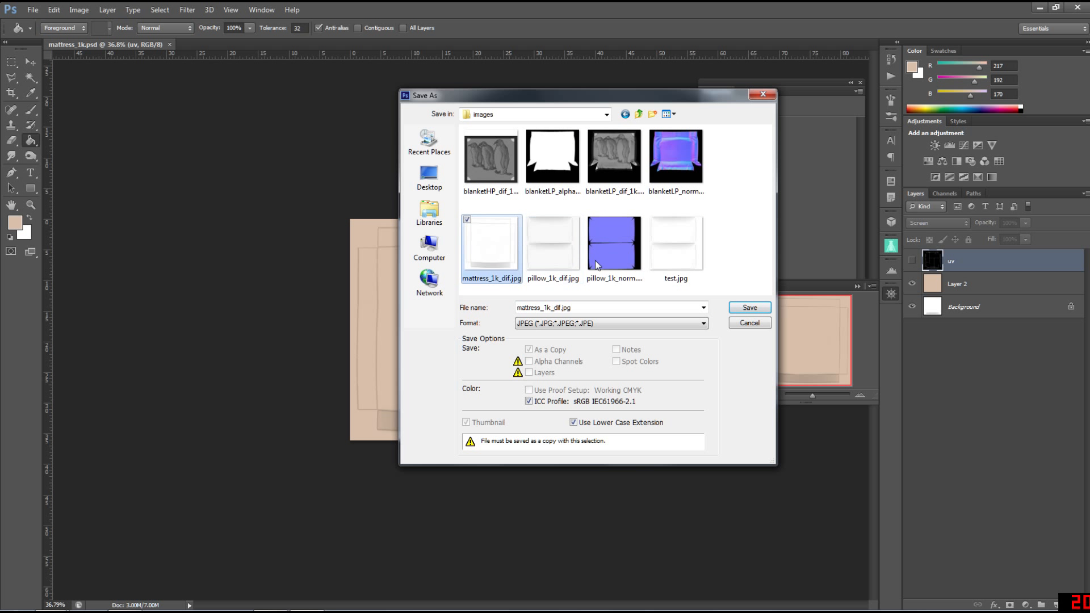
left_click(748, 308)
left_click(489, 229)
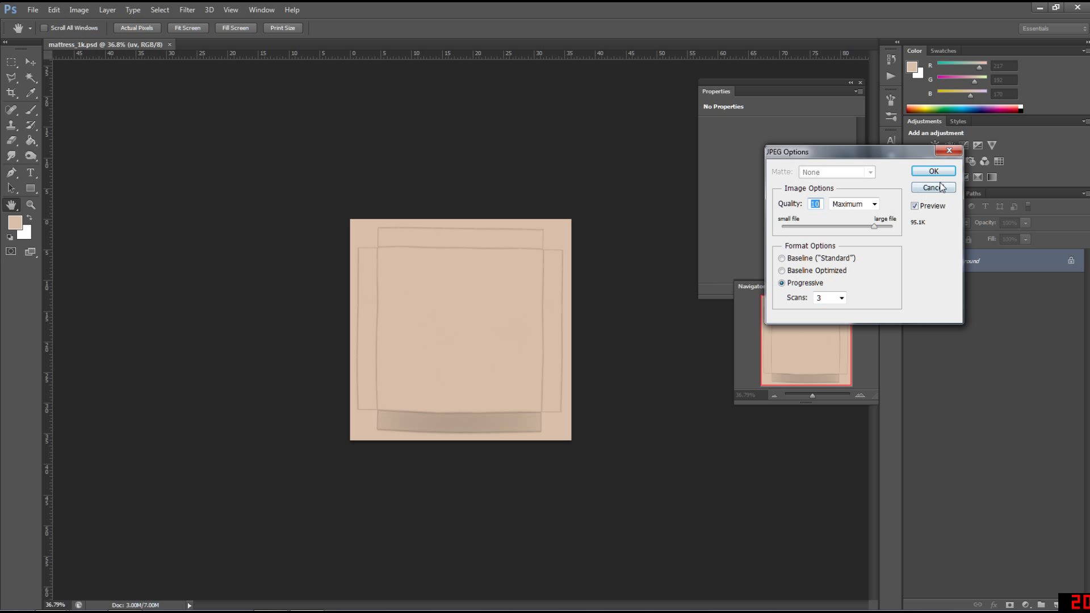
left_click(885, 226)
left_click(934, 171)
Switch to 3ds Max, inspect the textured mattress and collapse its Unwrap UVW modifier into the Editable Poly
key("alt+Tab")
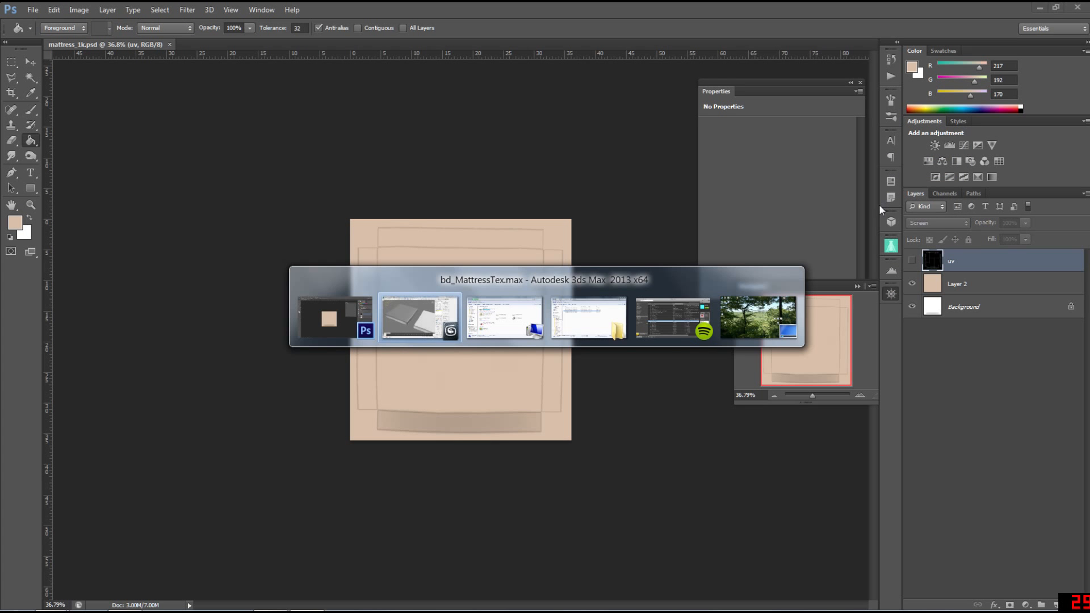
middle_click_drag(611, 324, 572, 311, "alt")
scroll(557, 284, "up", 5)
scroll(568, 297, "down", 5)
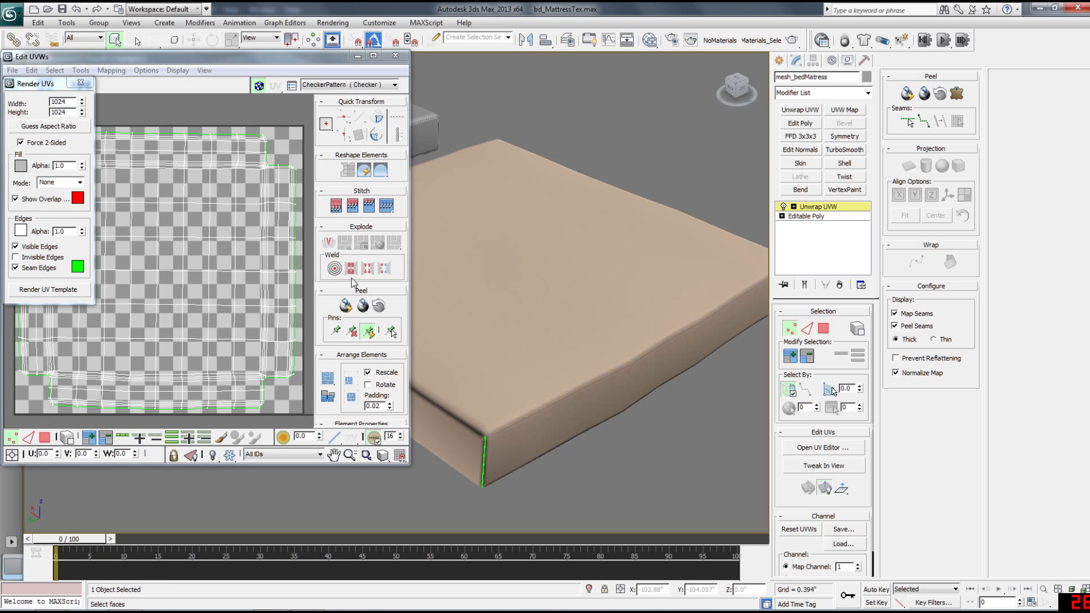
left_click(189, 254)
right_click(813, 207)
left_click(835, 307)
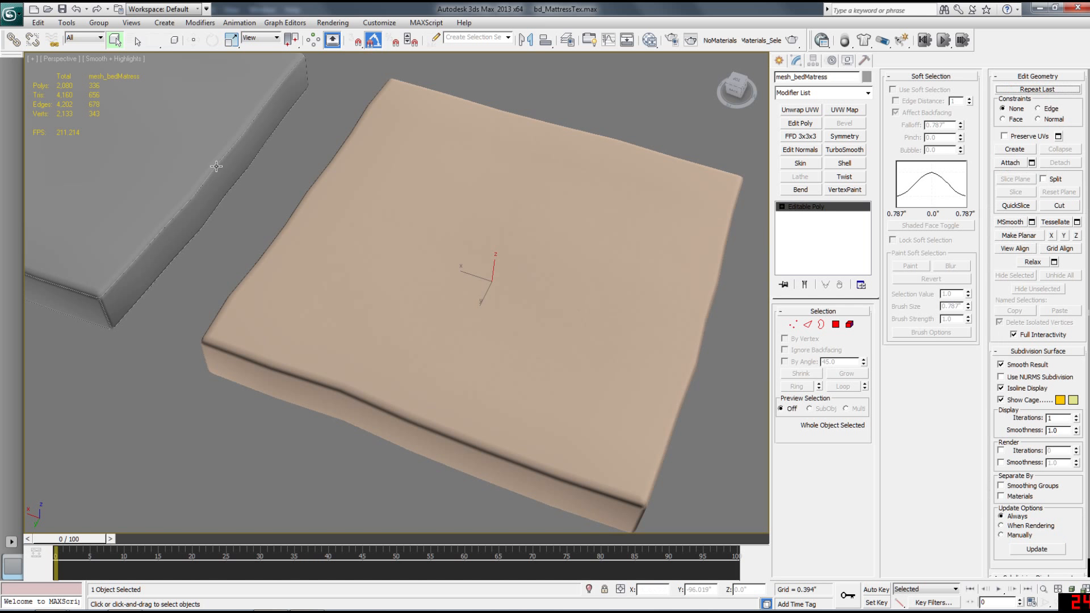
Save the current scene and open the recent file bdPillow_Mattress_FrameTexFinished.max, continuing past the missing external file
left_click(10, 14)
left_click(19, 117)
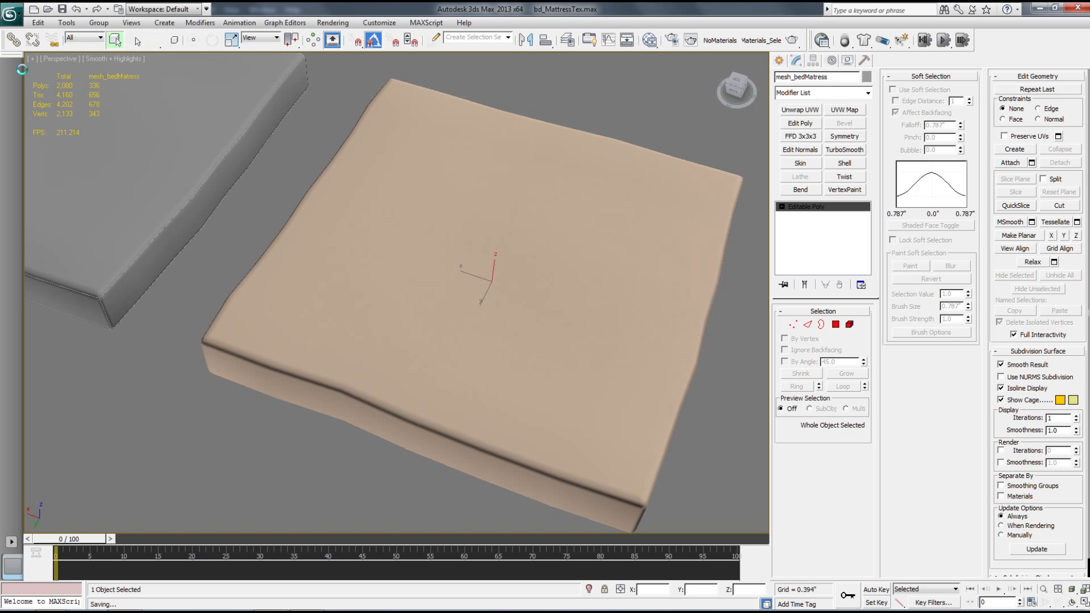
left_click(10, 14)
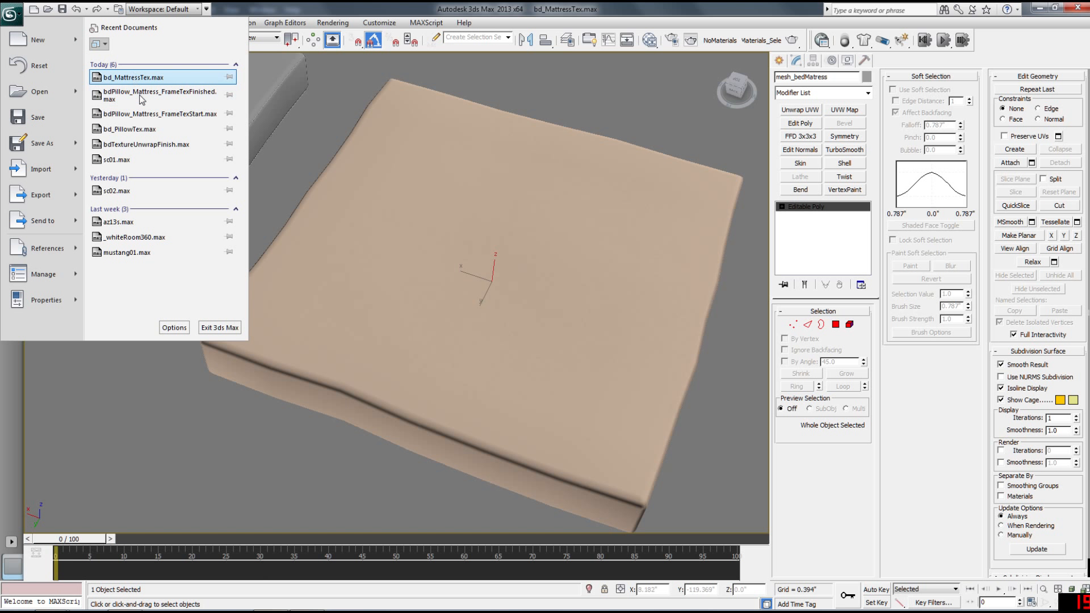
left_click(164, 96)
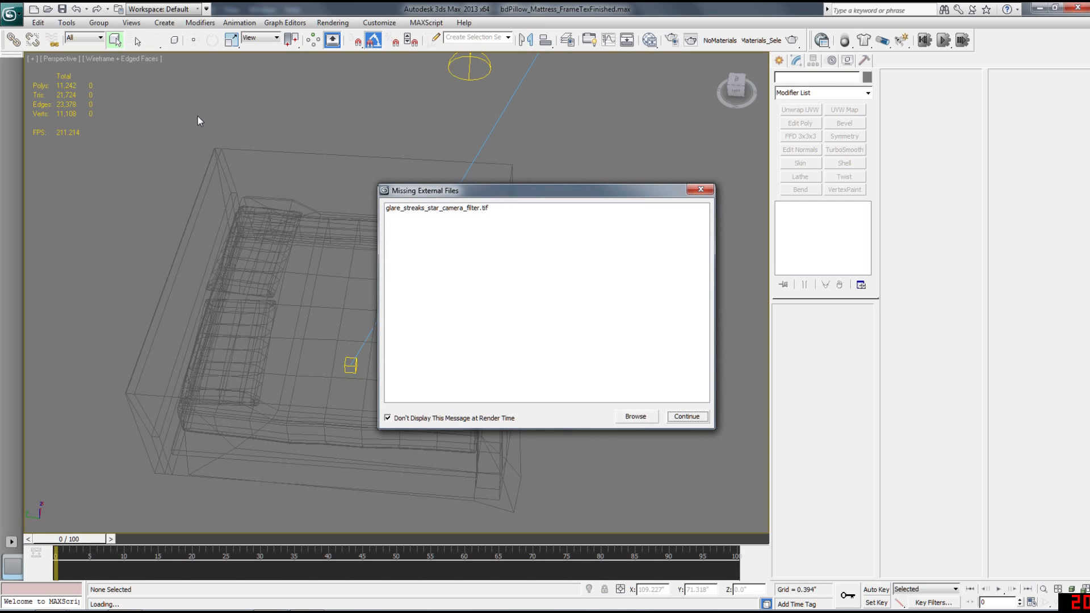
left_click(685, 415)
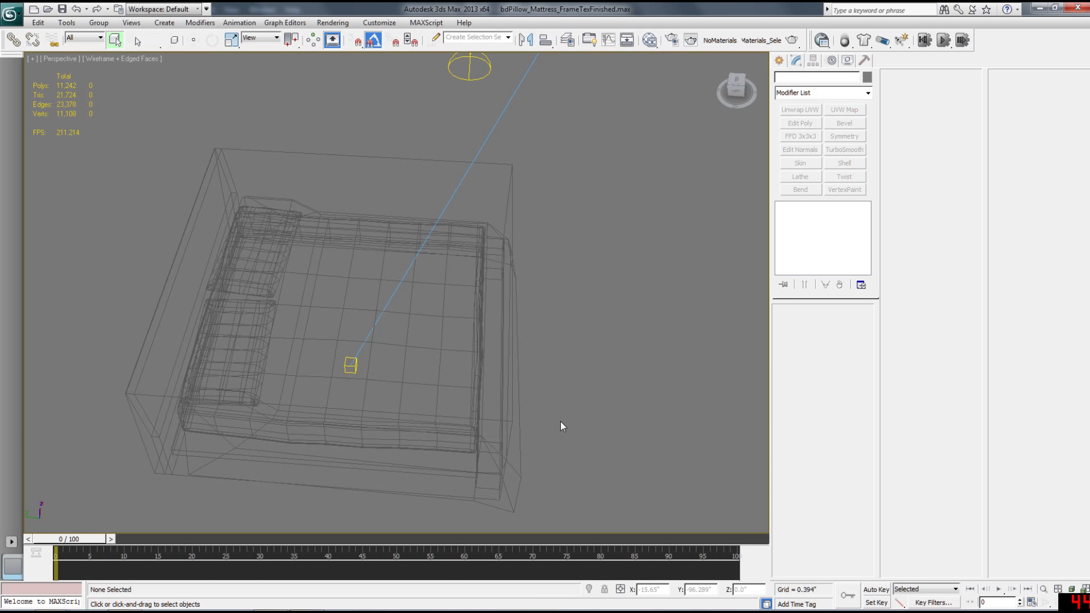
Merge mesh_bedMatress from bd_MattressTex.max into the bed scene under the name mesh_bedMatressA
middle_click_drag(561, 421, 537, 398, "alt")
middle_click_drag(401, 344, 437, 328, "alt")
left_click(12, 13)
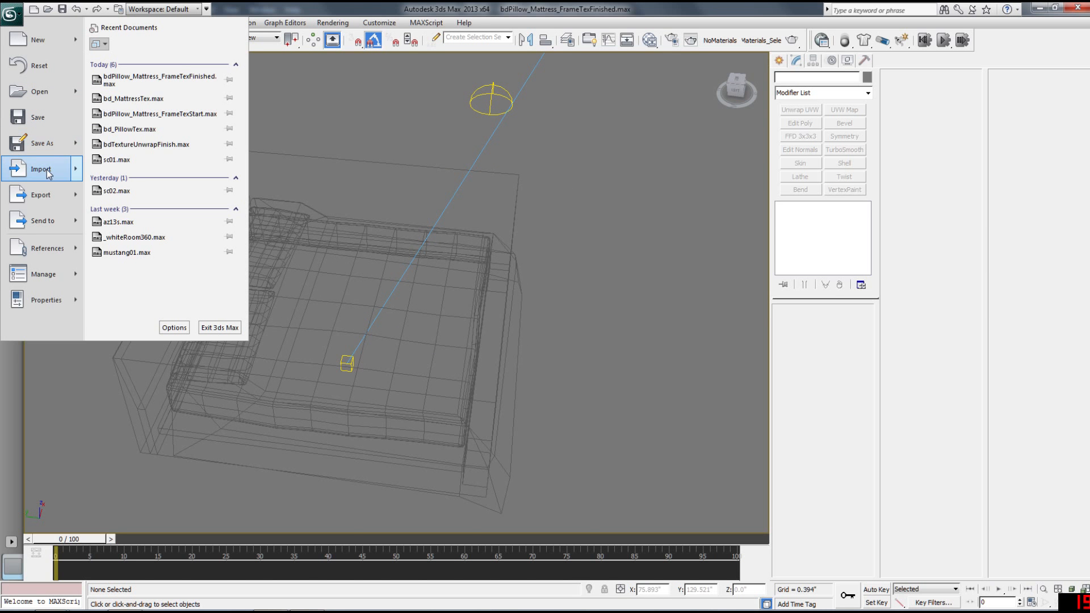
mouse_move(64, 166)
left_click(128, 100)
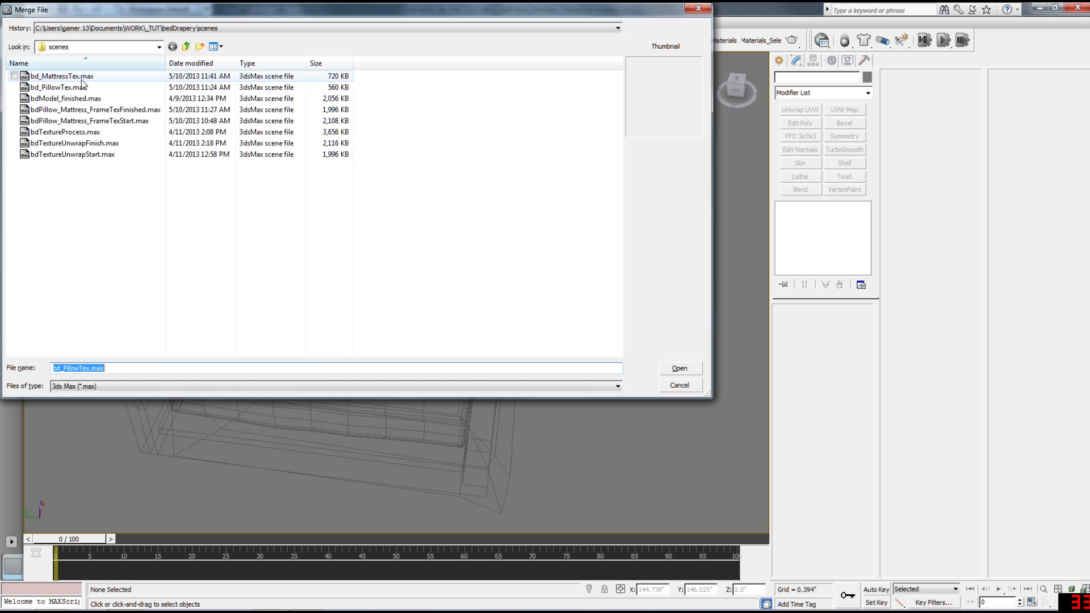
left_click(101, 76)
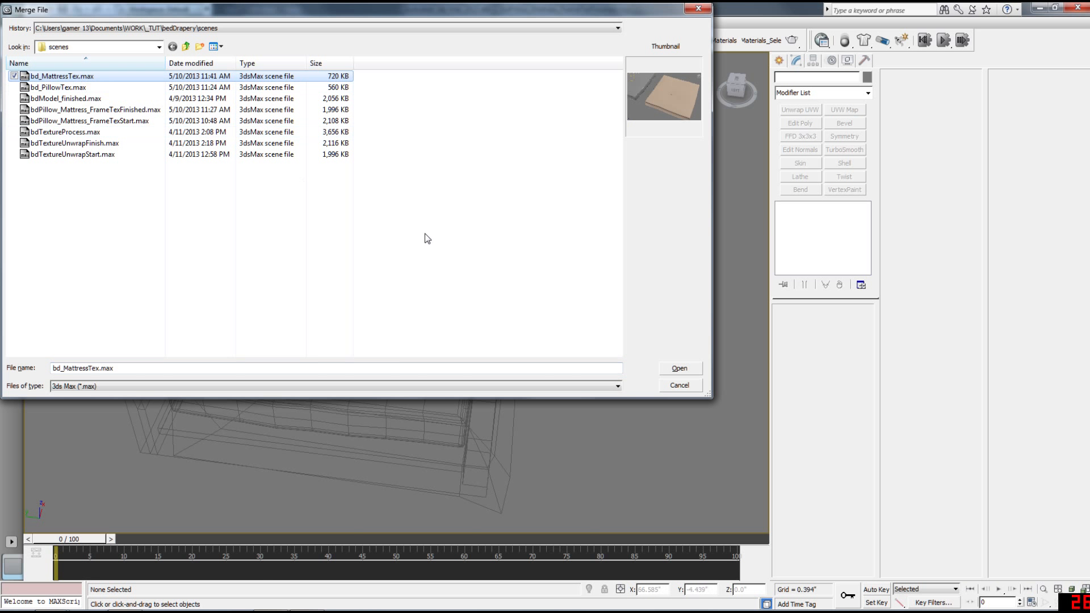
left_click(694, 370)
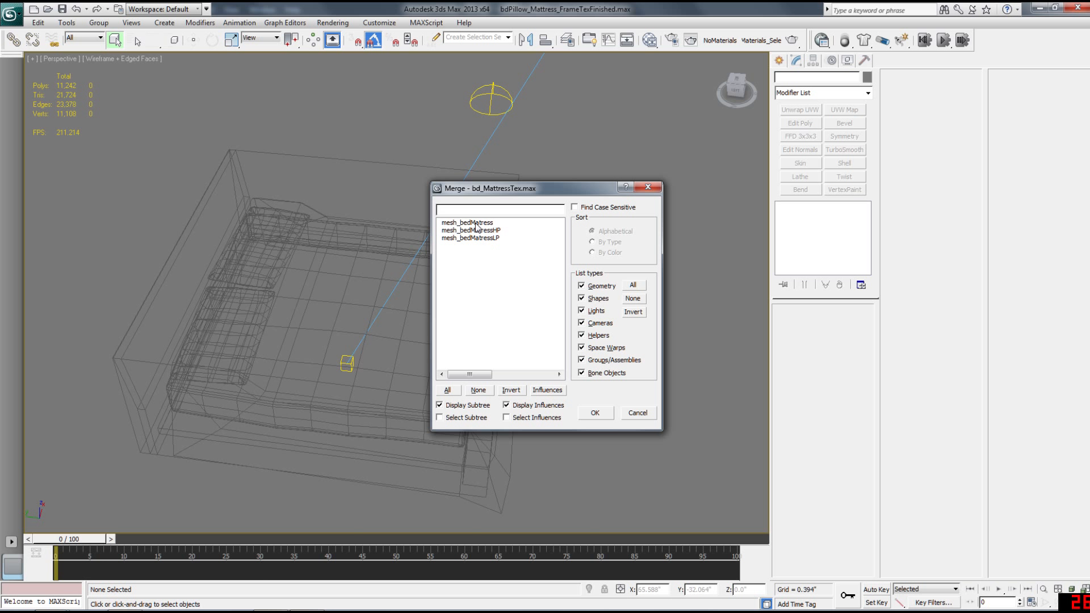
left_click(475, 226)
left_click(595, 414)
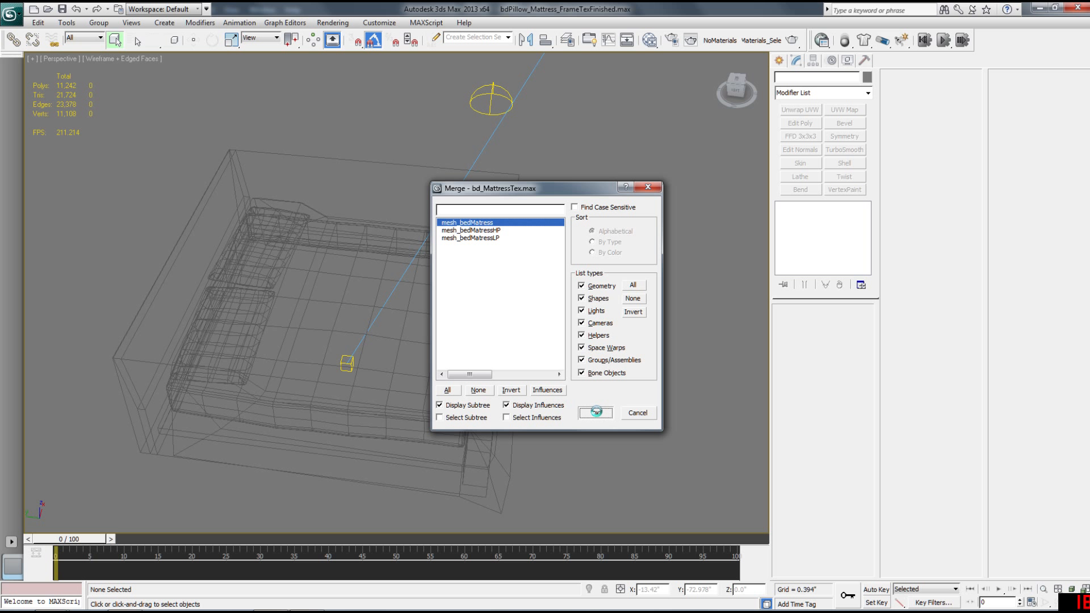
left_click(573, 313)
type("A")
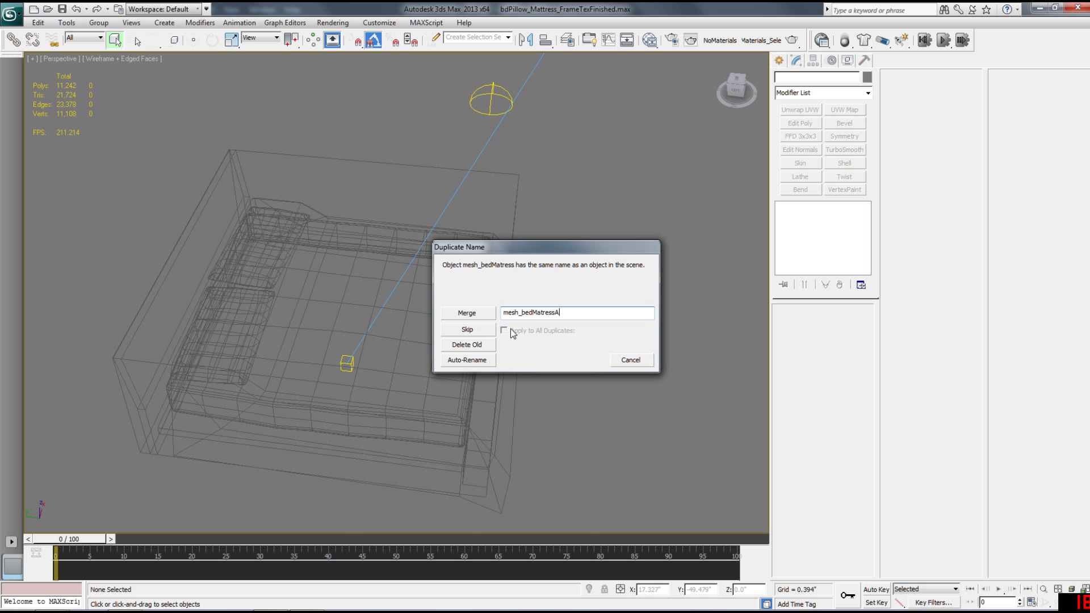
left_click(474, 314)
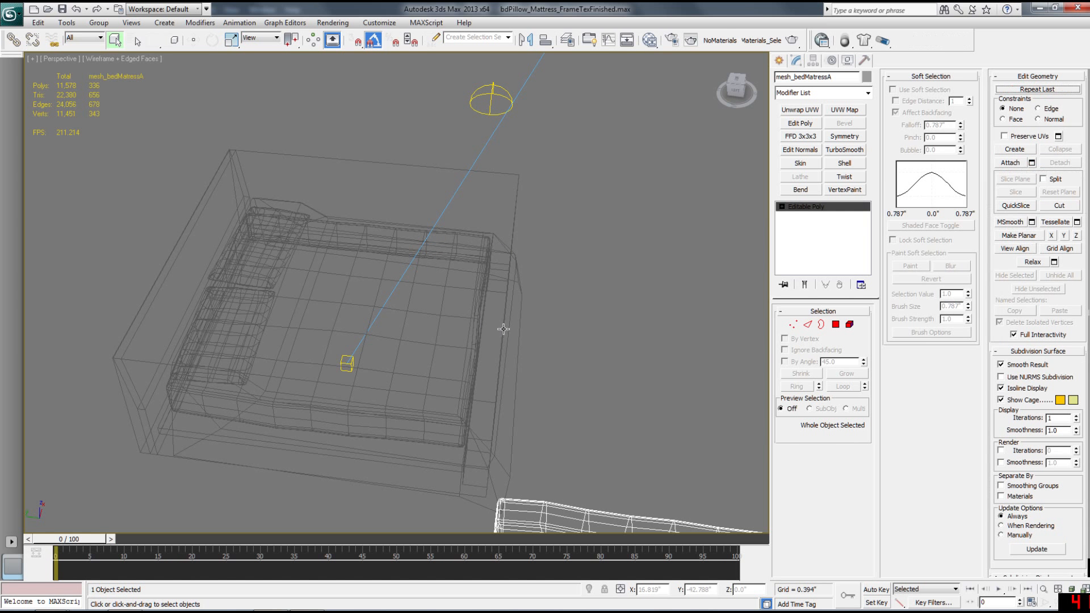
Align mesh_bedMatressA to the bed's existing mattress in X, Y and Z, pivot point to pivot point
middle_click_drag(607, 414, 596, 362)
scroll(595, 363, "down", 3)
left_click(545, 41)
left_click(427, 296)
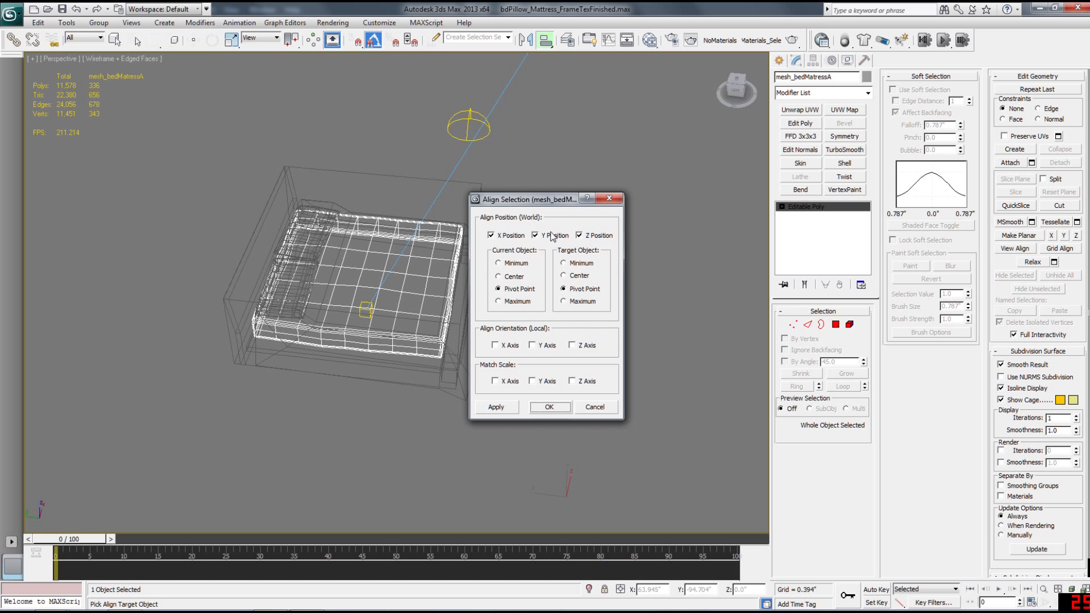
left_click(565, 405)
Delete the old mesh_bedMatress that overlaps the newly aligned mattress
scroll(454, 341, "up", 6)
scroll(415, 373, "up", 4)
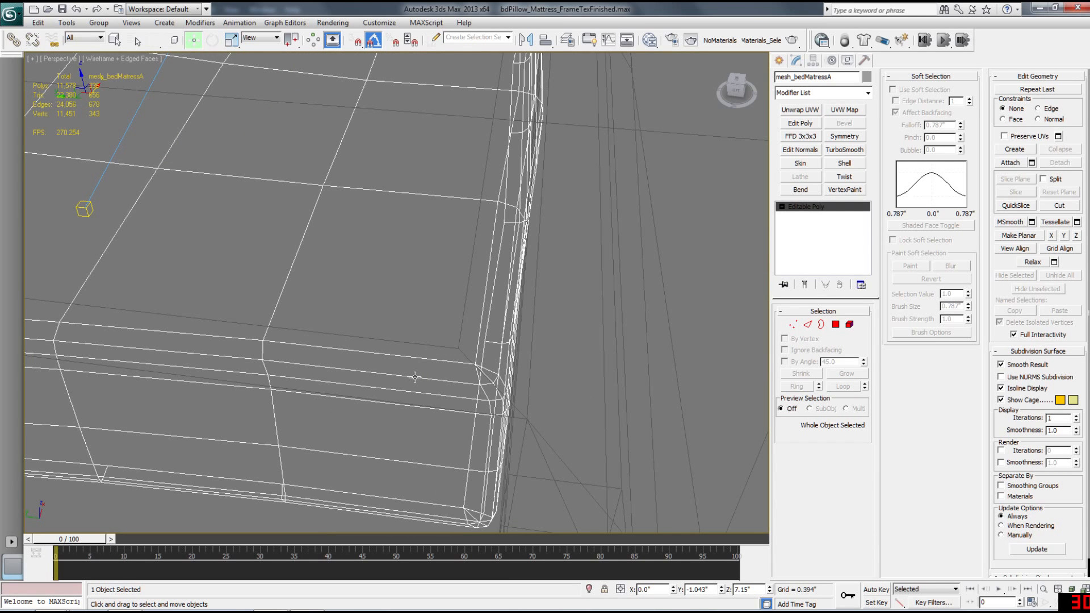
left_click(415, 377)
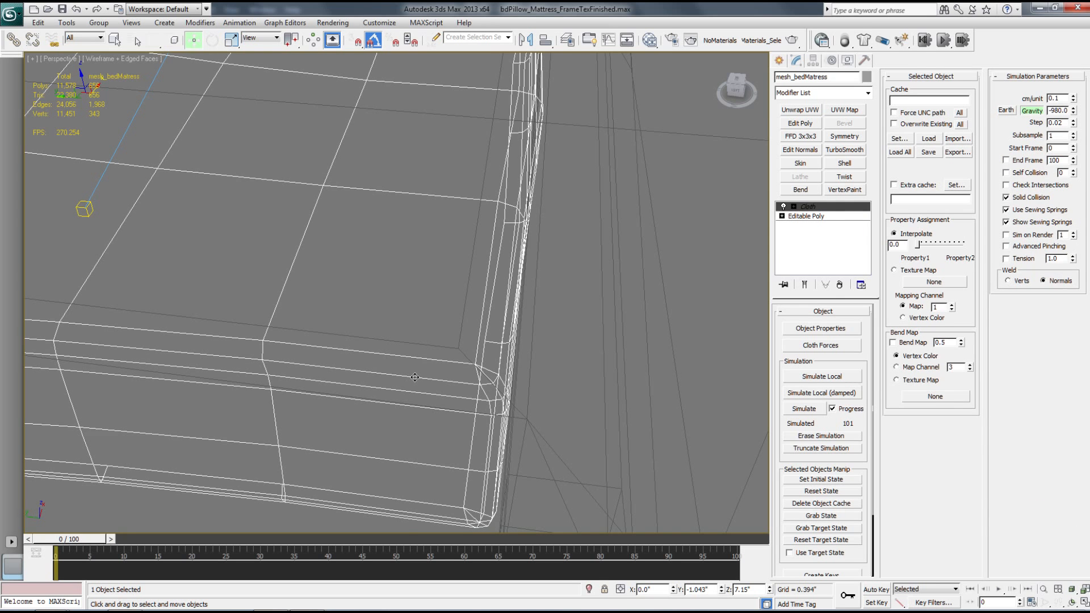
left_click(407, 365)
scroll(330, 308, "down", 6)
middle_click_drag(324, 312, 521, 341)
scroll(455, 330, "up", 5)
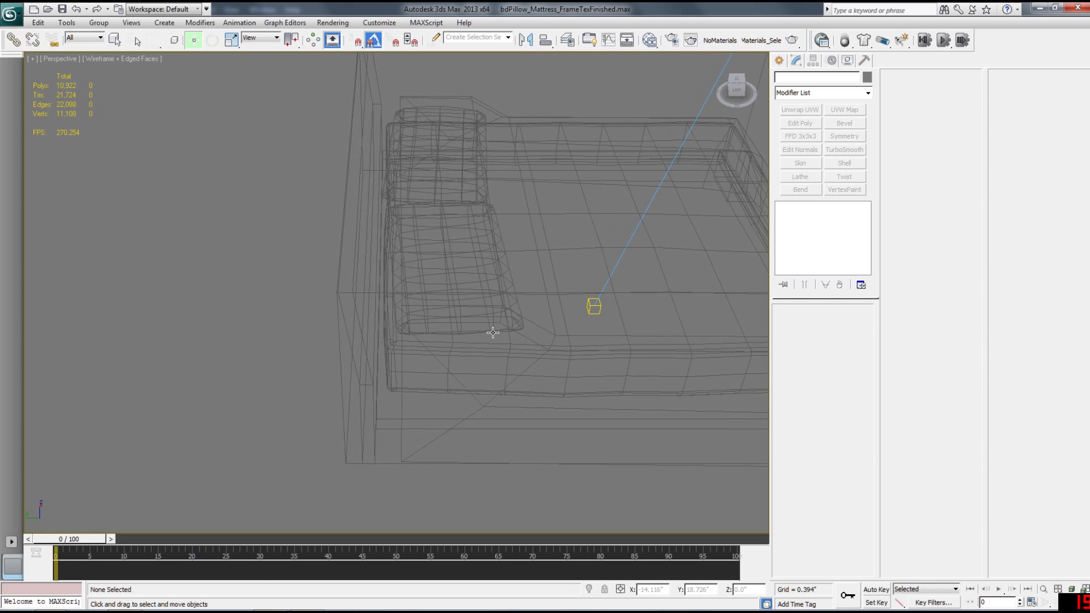
Test-render the perspective view of the bed, stop the render and inspect mesh_pillowA
key("shift+q")
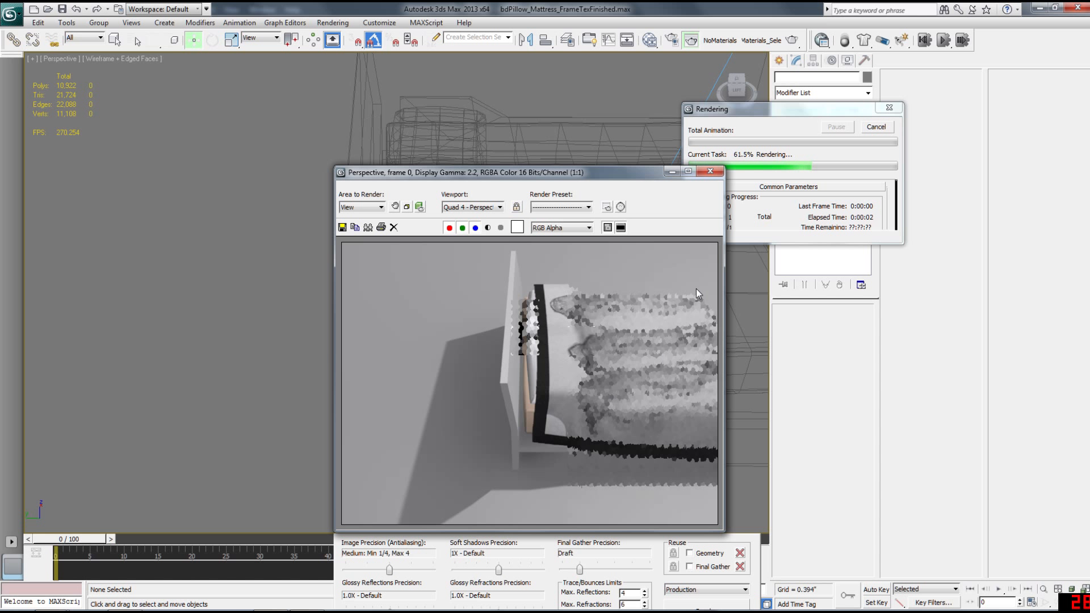
left_click(867, 131)
left_click(709, 171)
scroll(529, 299, "up", 4)
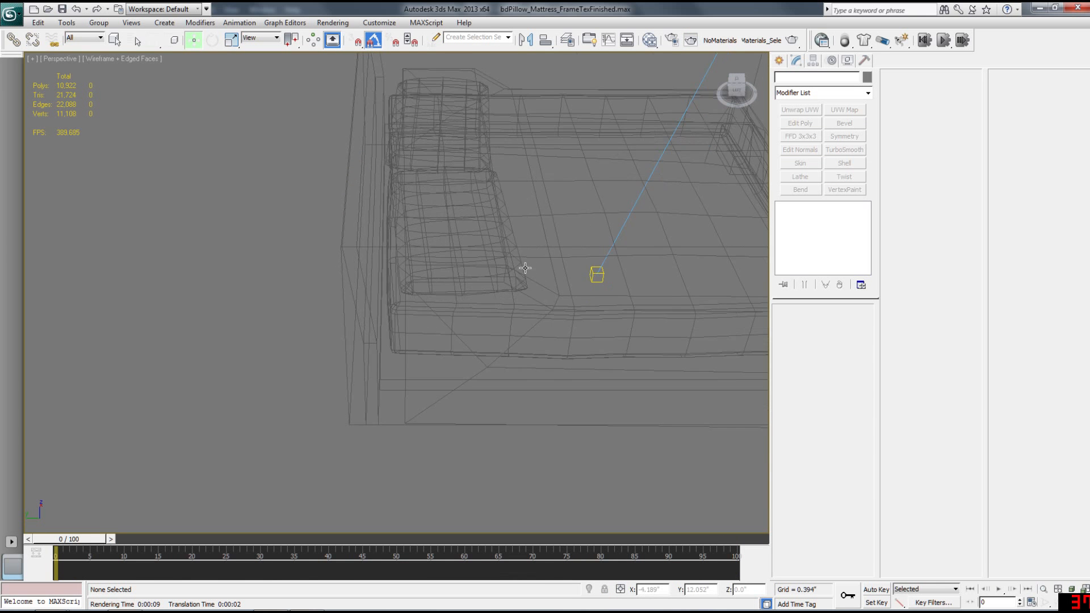
left_click(473, 292)
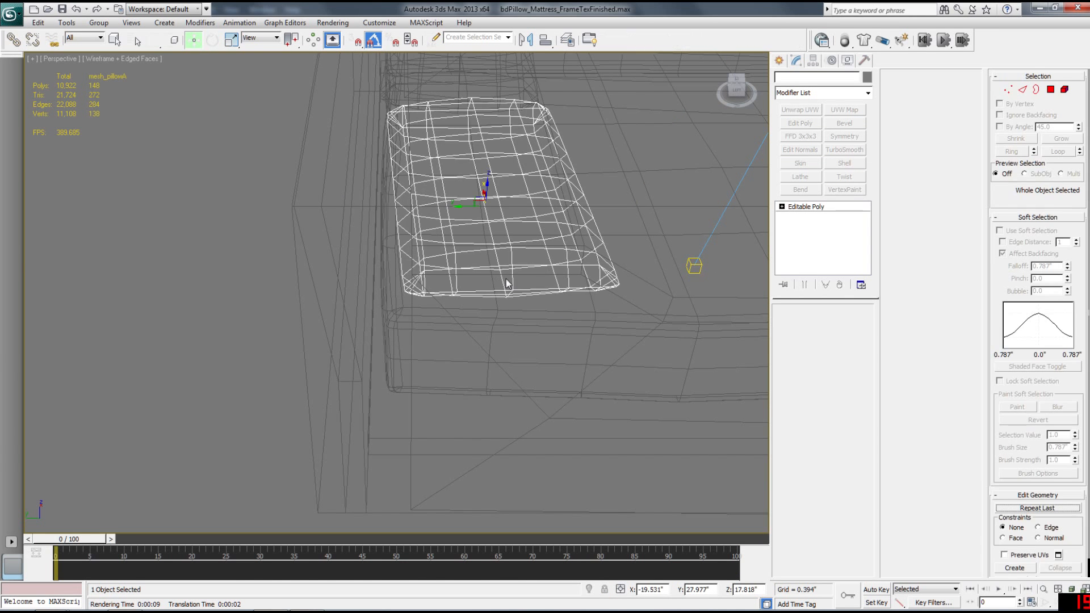
scroll(449, 290, "up", 4)
scroll(431, 287, "down", 3)
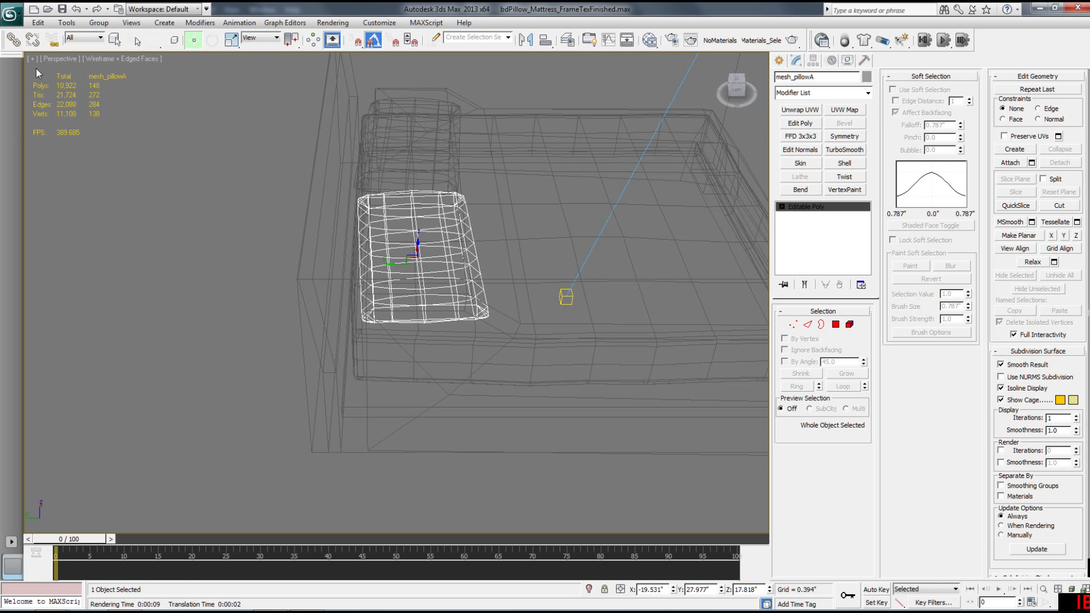
Open the recent file bd_MattressTex.max, continuing past the missing external file, and display the viewport in wireframe
left_click(12, 16)
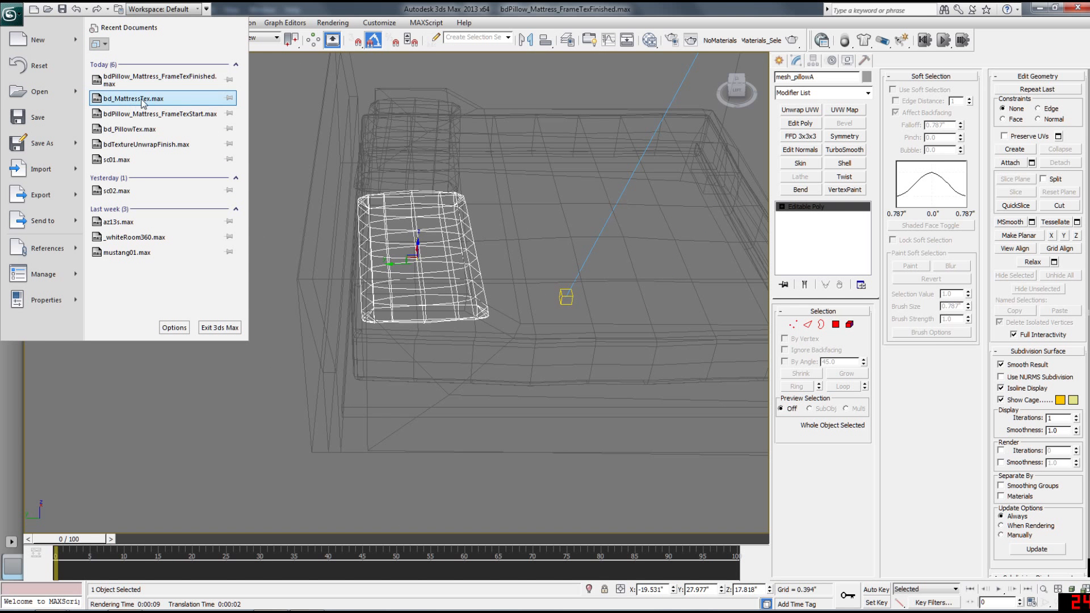
left_click(140, 98)
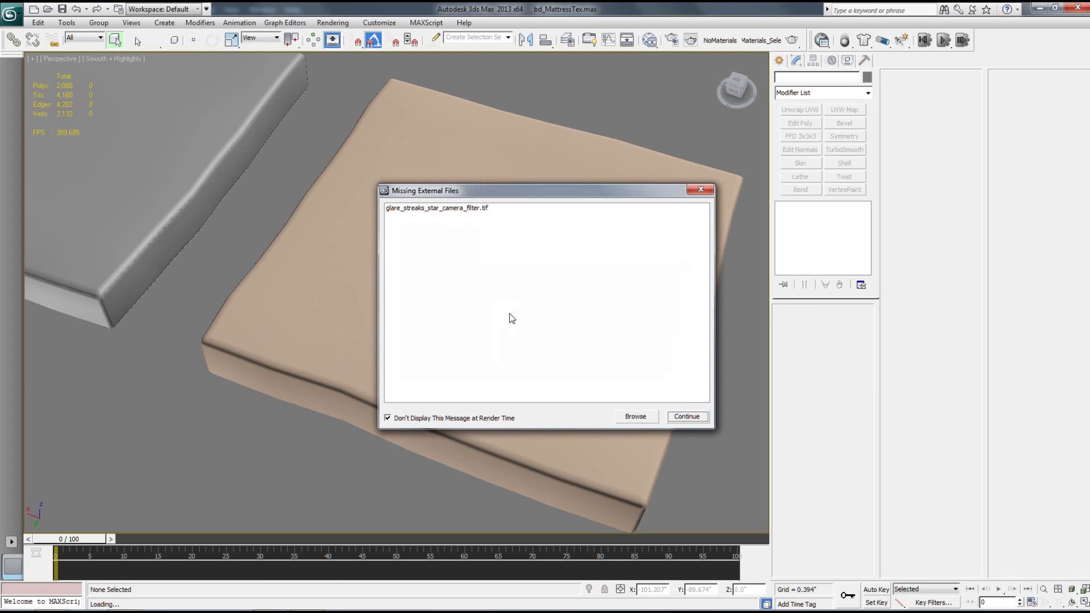
left_click(689, 419)
key("F3")
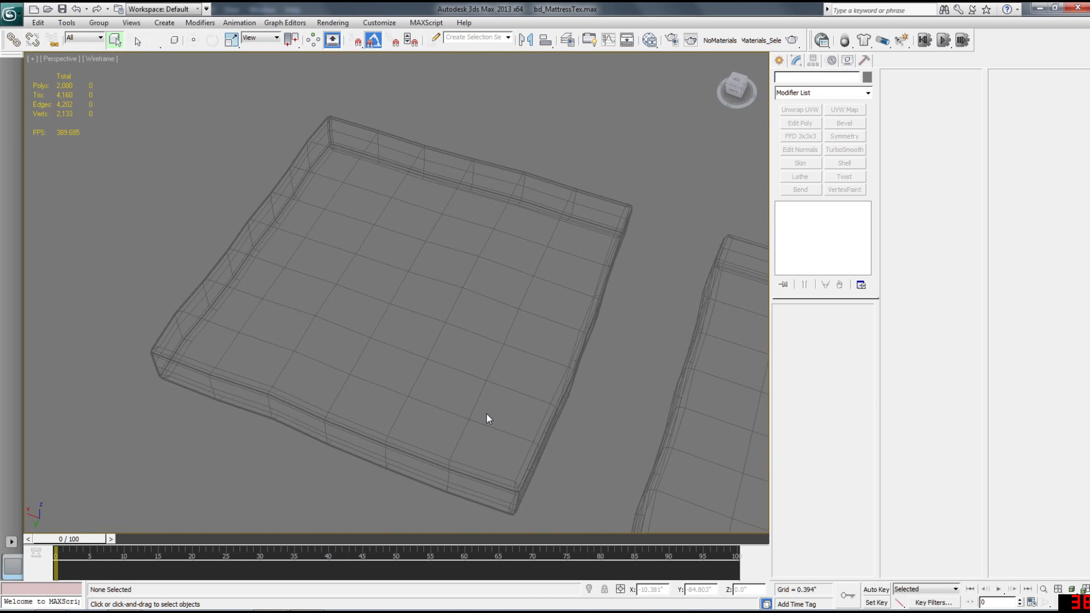
Select the high-poly mattress and review the Processing and Indirect Illumination render settings
left_click(525, 459)
left_click(333, 23)
left_click(357, 50)
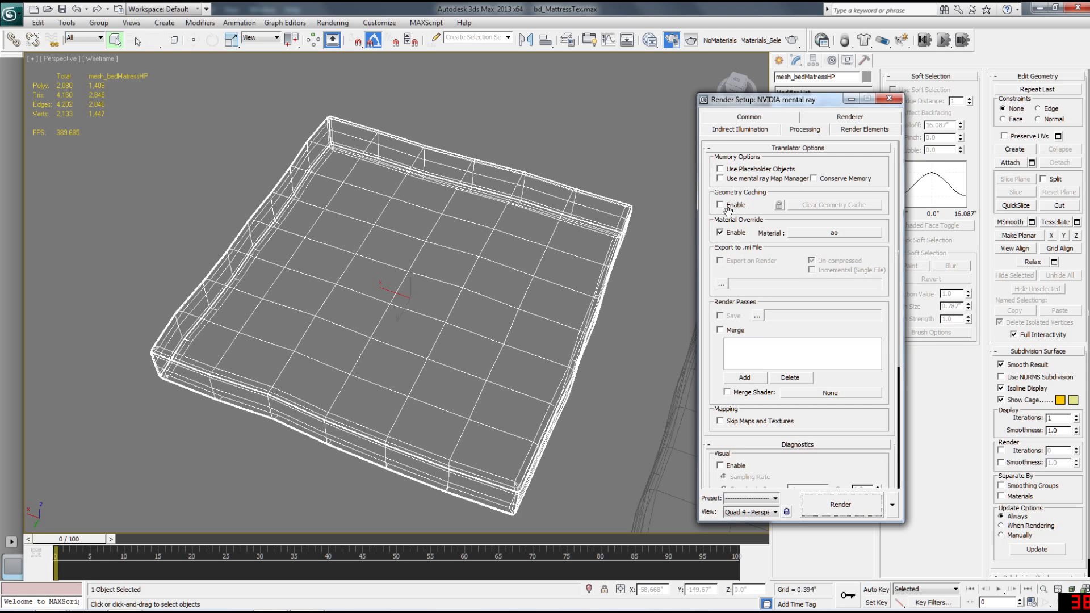
left_click(745, 130)
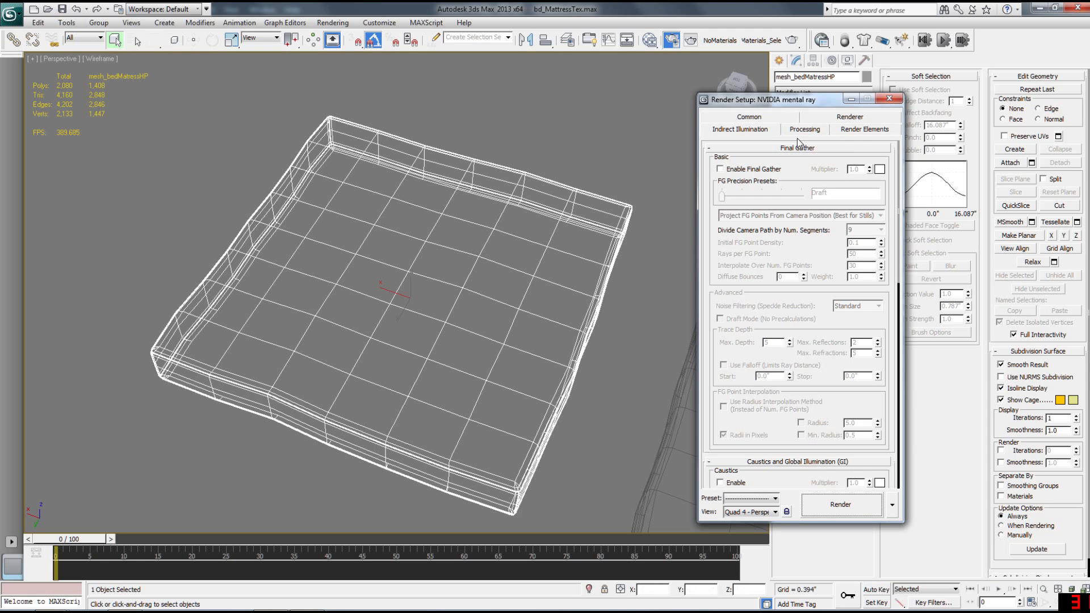
left_click(896, 99)
Bake the 1024x1024 NormalsMap of mesh_bedMatressLP with Render To Texture
middle_click_drag(496, 254, 452, 251, "alt")
key("0")
left_click_drag(317, 222, 308, 335)
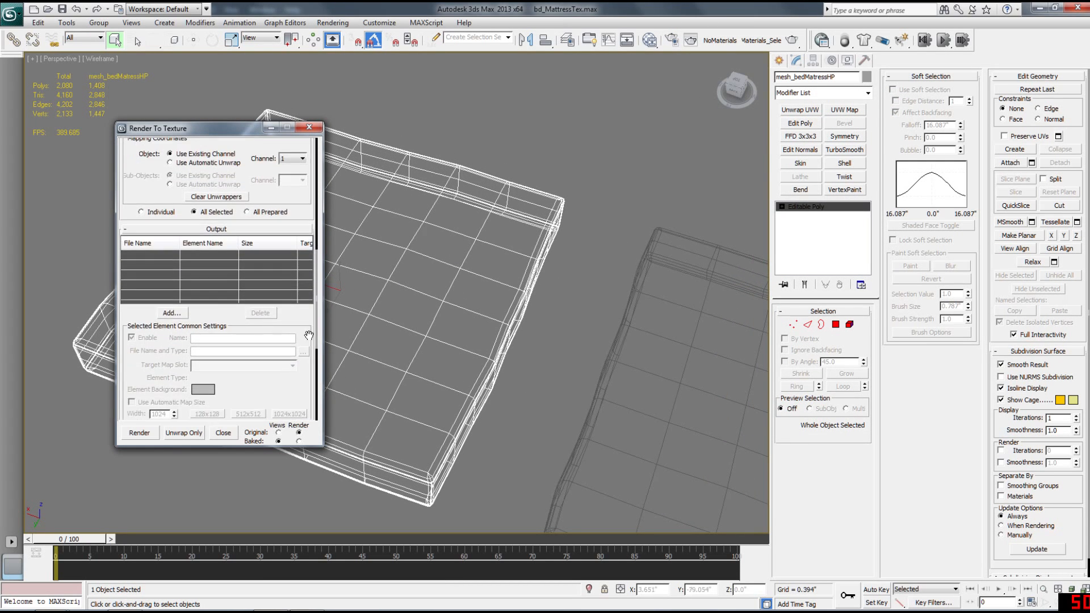
left_click(472, 386)
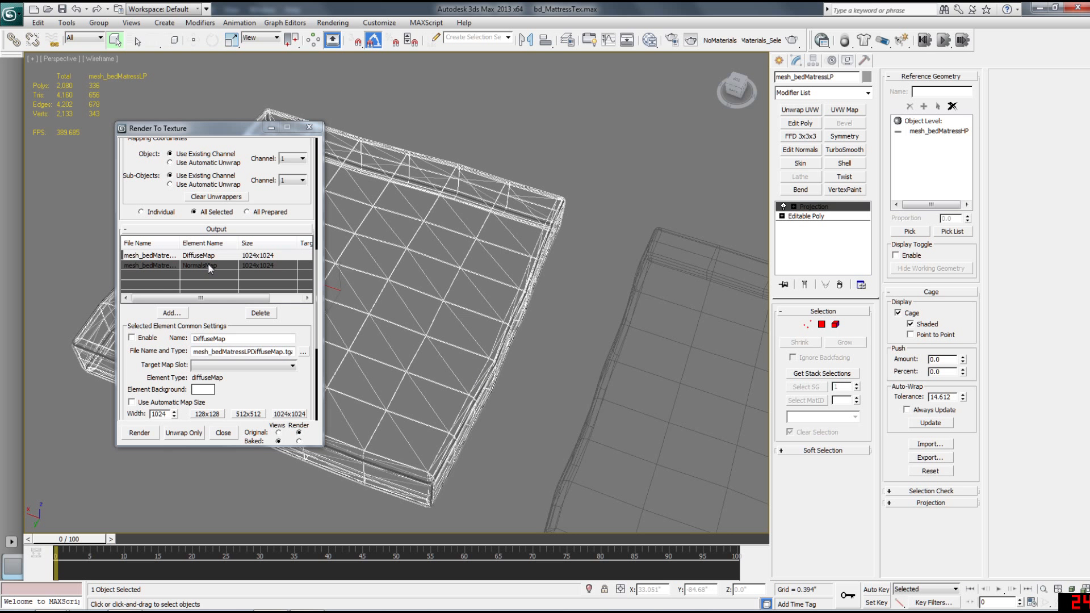
left_click(191, 266)
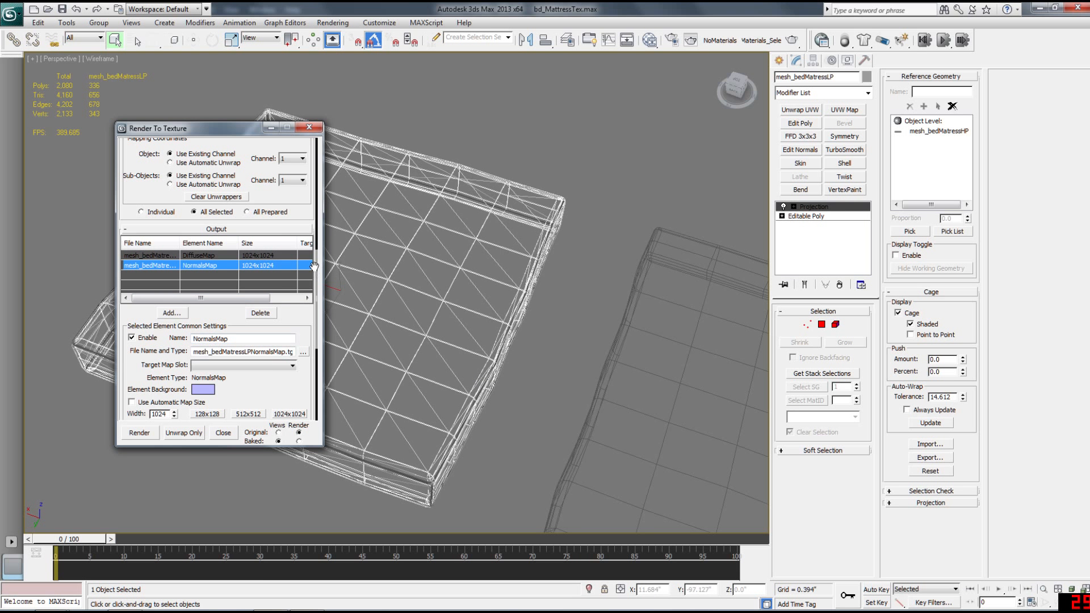
scroll(246, 338, "down", 3)
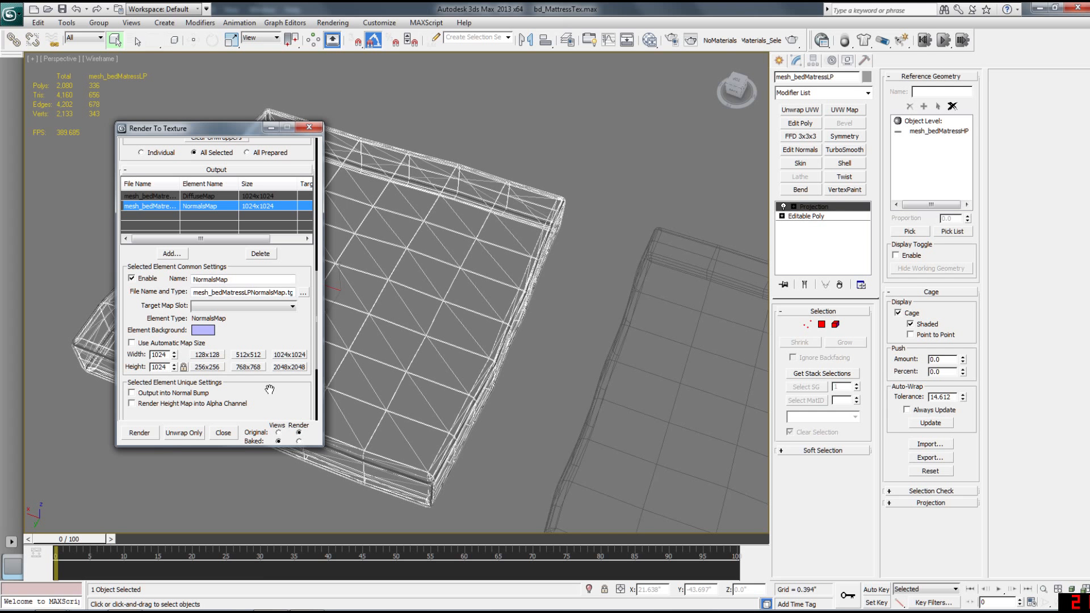
left_click(140, 435)
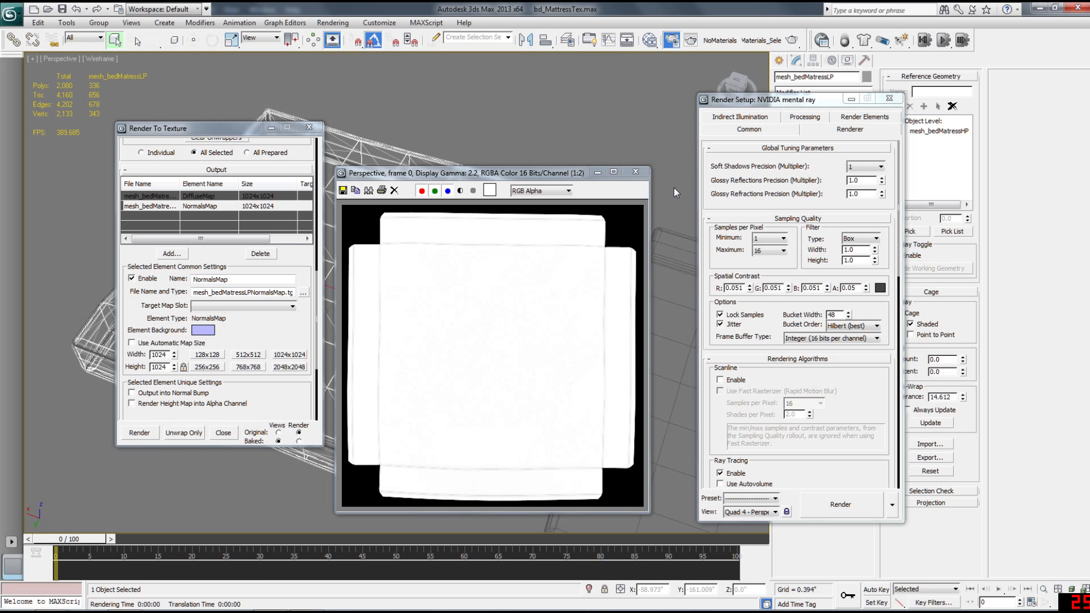
Set the mental ray samples per pixel to minimum 1/4 and maximum 4, and check the material override settings
left_click(770, 239)
left_click(761, 264)
left_click(768, 251)
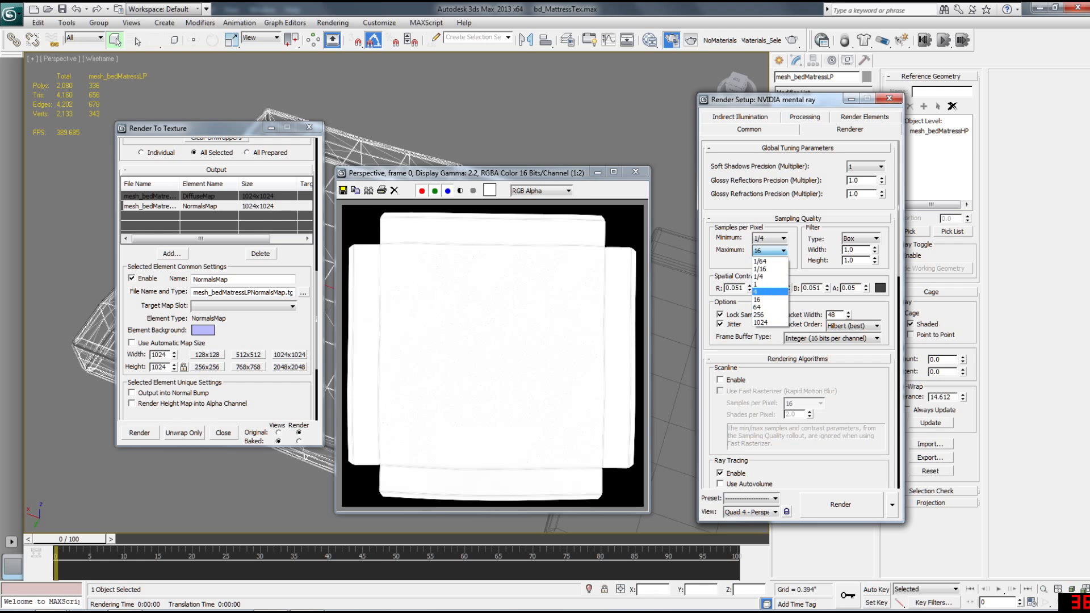
left_click(761, 289)
left_click(804, 119)
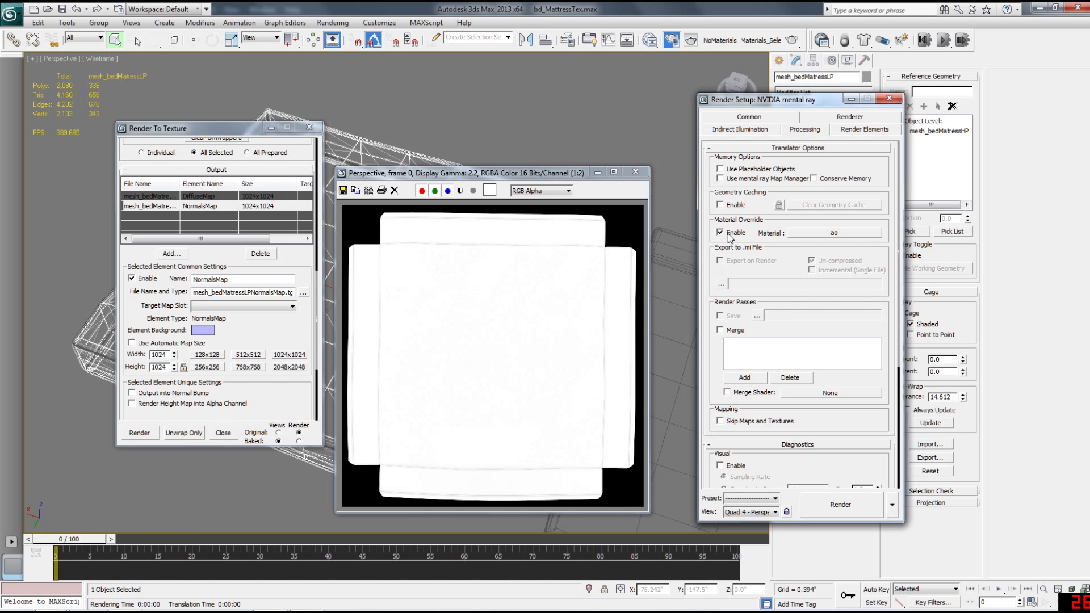
left_click(888, 102)
Switch to Photoshop and open mesh_bedMatressLPNormalsMap.tga from the bake folder
key("alt+Tab")
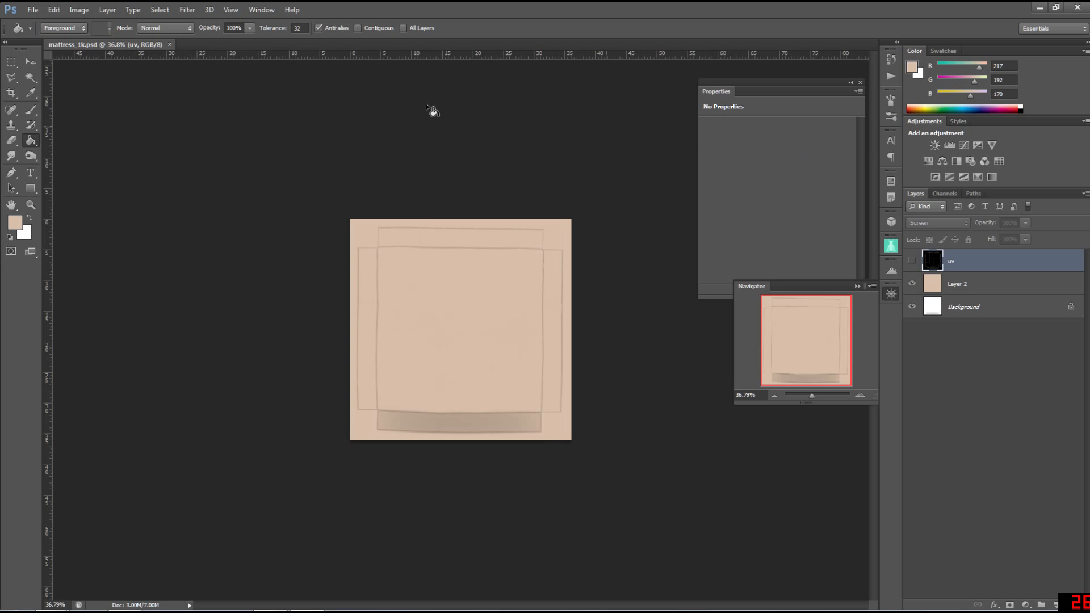
left_click(33, 10)
left_click(35, 33)
left_click(559, 173)
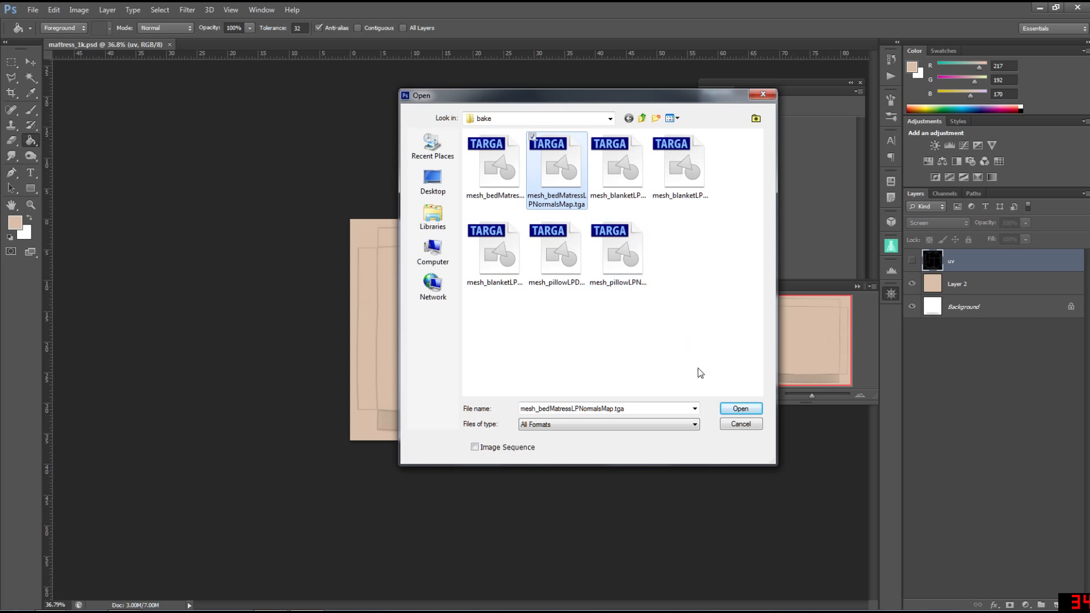
left_click(740, 409)
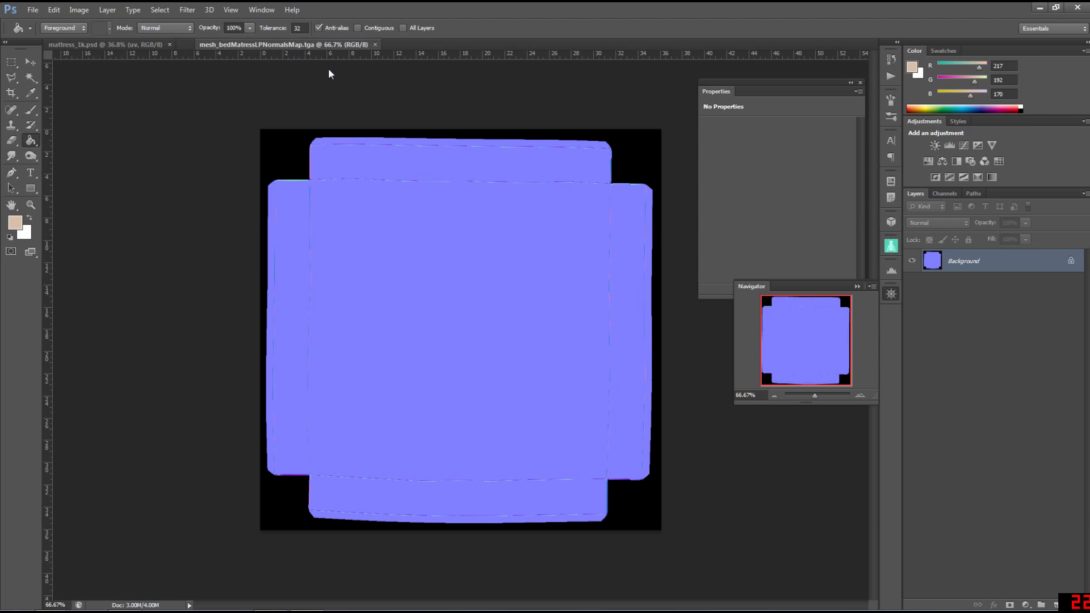
Copy the normal map into mattress_1k.psd as a new layer and close the Targa document
left_click_drag(296, 46, 519, 120)
left_click(31, 62)
left_click_drag(540, 324, 377, 343)
left_click_drag(514, 121, 303, 133)
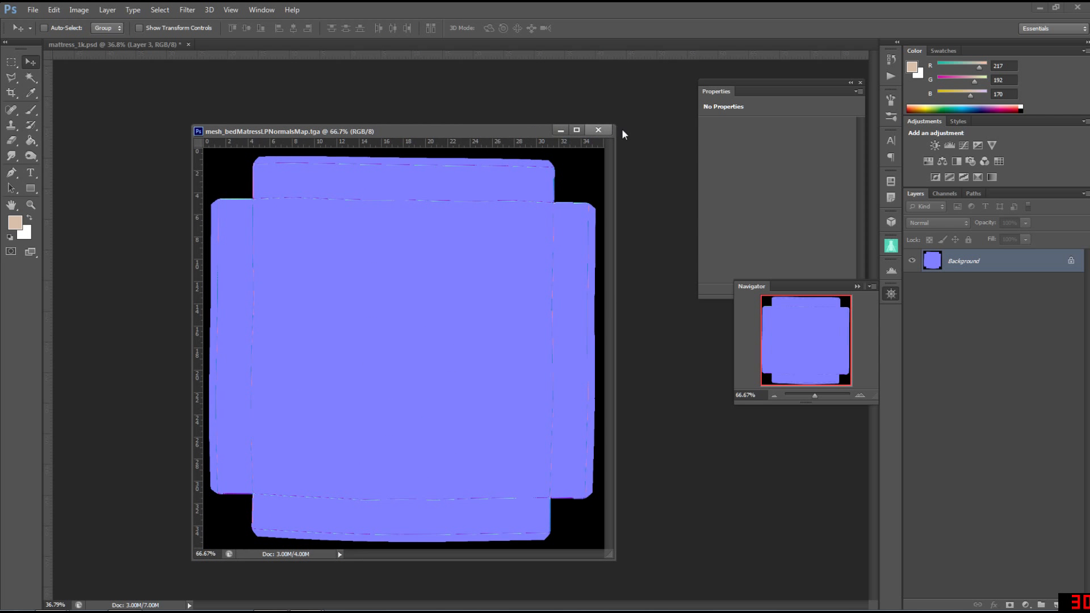
left_click(599, 130)
Rename the normal map layer norm, the beige fill layer color and the background layer ao
double_click(959, 261)
type("norm")
key("Return")
double_click(957, 308)
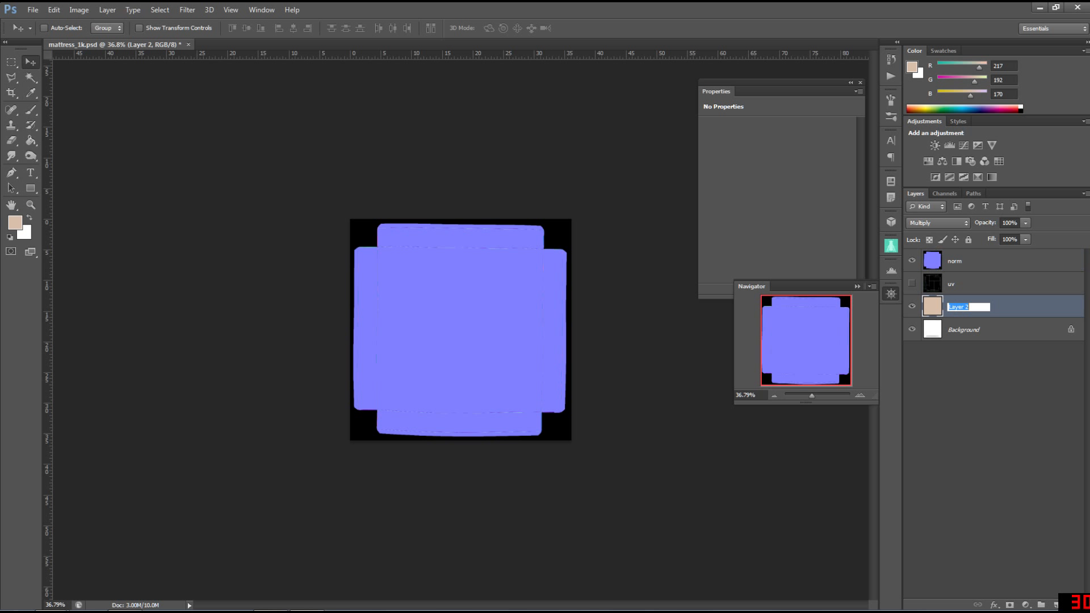
type("color")
left_click(966, 329)
right_click(966, 330)
left_click(991, 338)
type("ao")
key("Return")
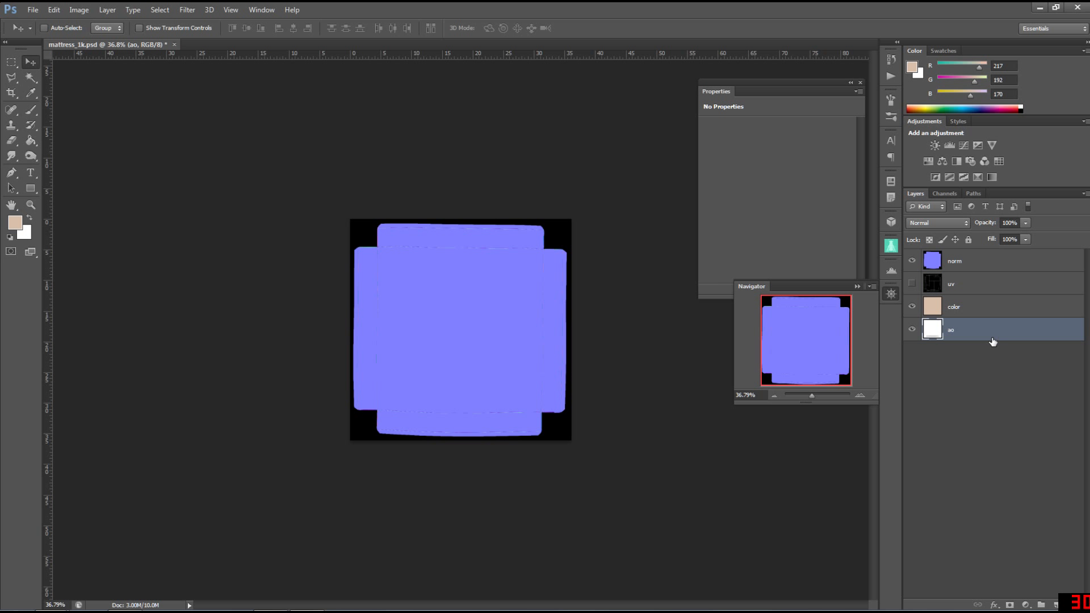
Select the norm layer and set up a JPEG copy to save in the sceneassets images folder
left_click(954, 261)
left_click(33, 10)
left_click(68, 151)
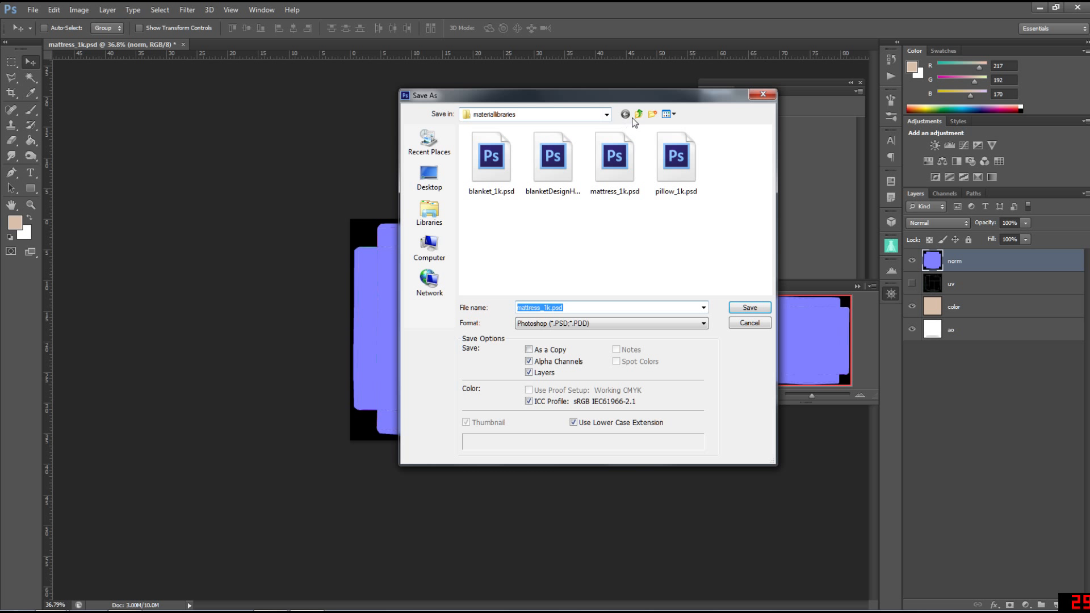
left_click(640, 114)
double_click(519, 278)
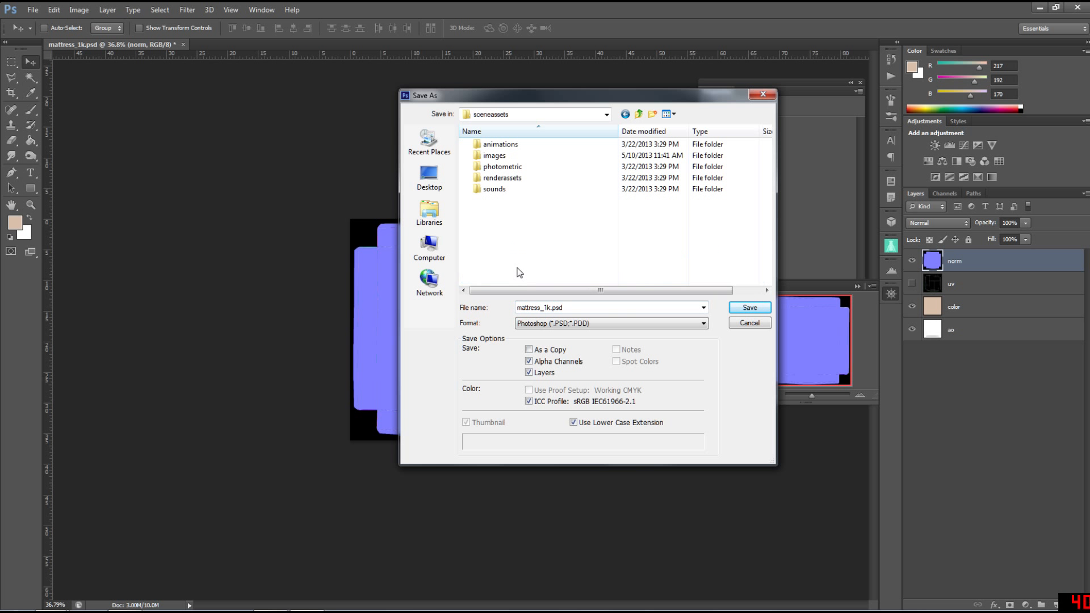
double_click(499, 156)
left_click(612, 323)
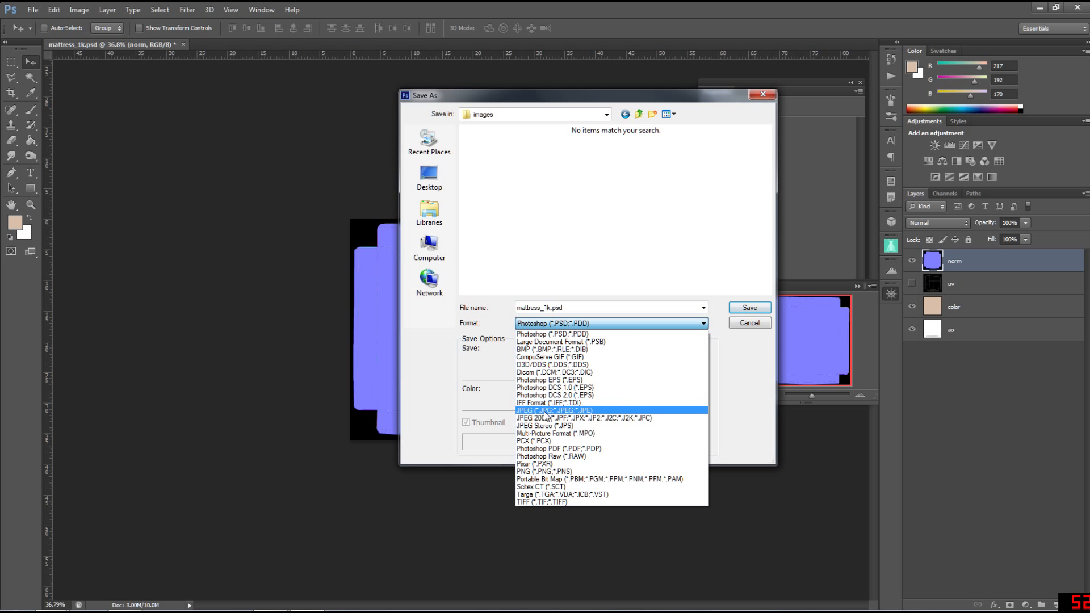
left_click(568, 410)
Base the JPEG's file name on mattress_1k_dif.jpg, save it at Maximum quality 12, and save mattress_1k.psd
left_click(500, 250)
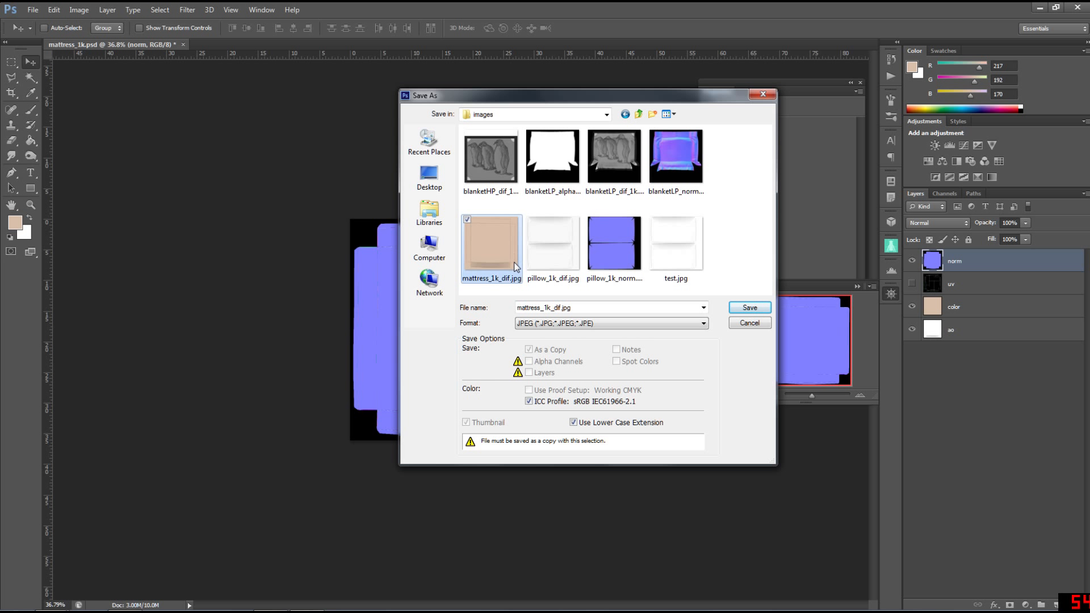
left_click(555, 307)
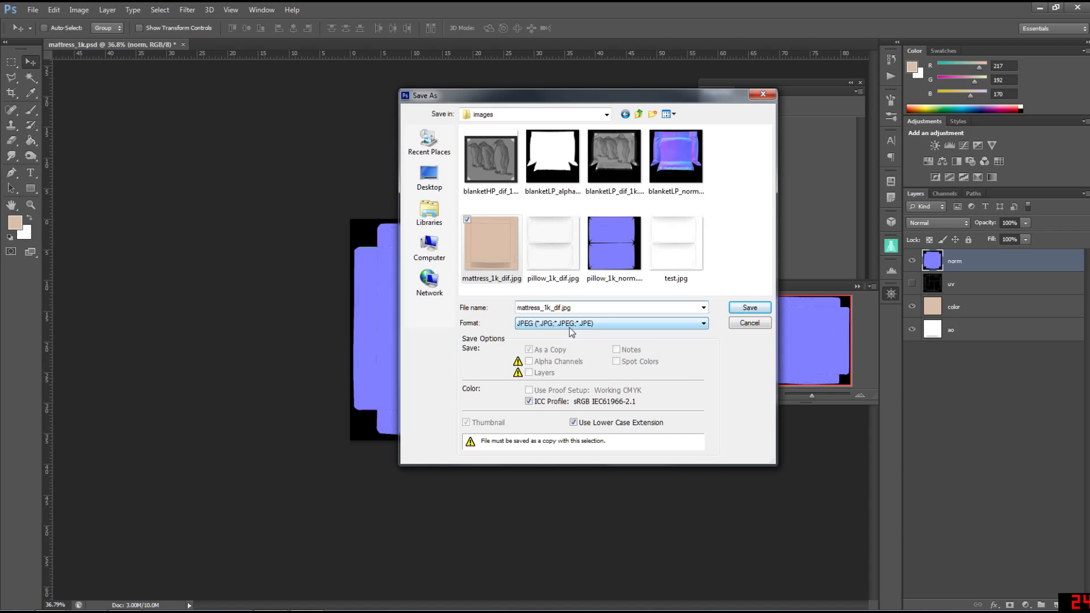
key("Return")
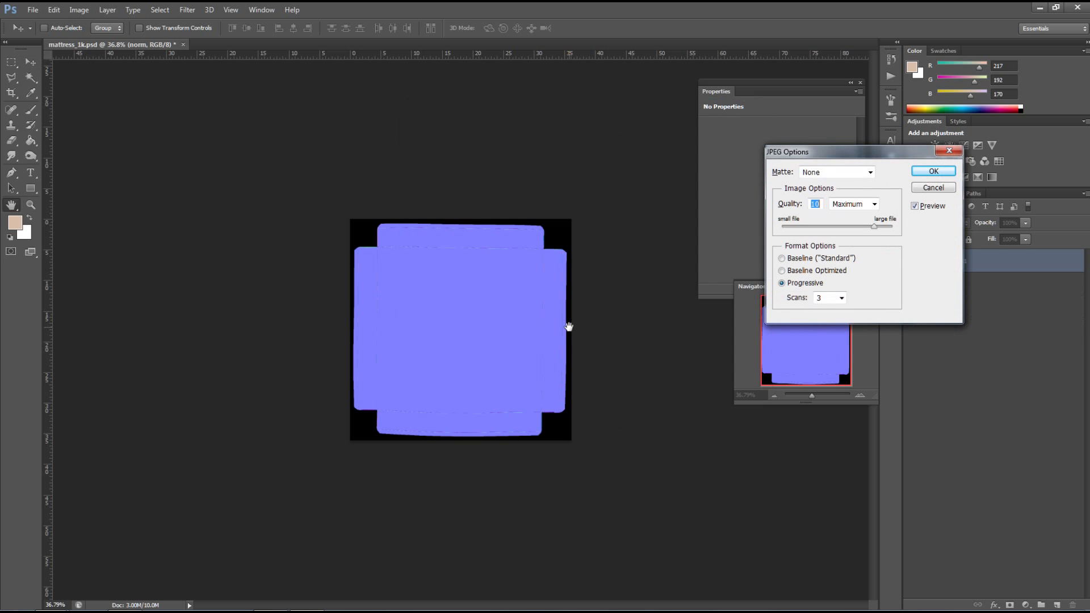
left_click(889, 226)
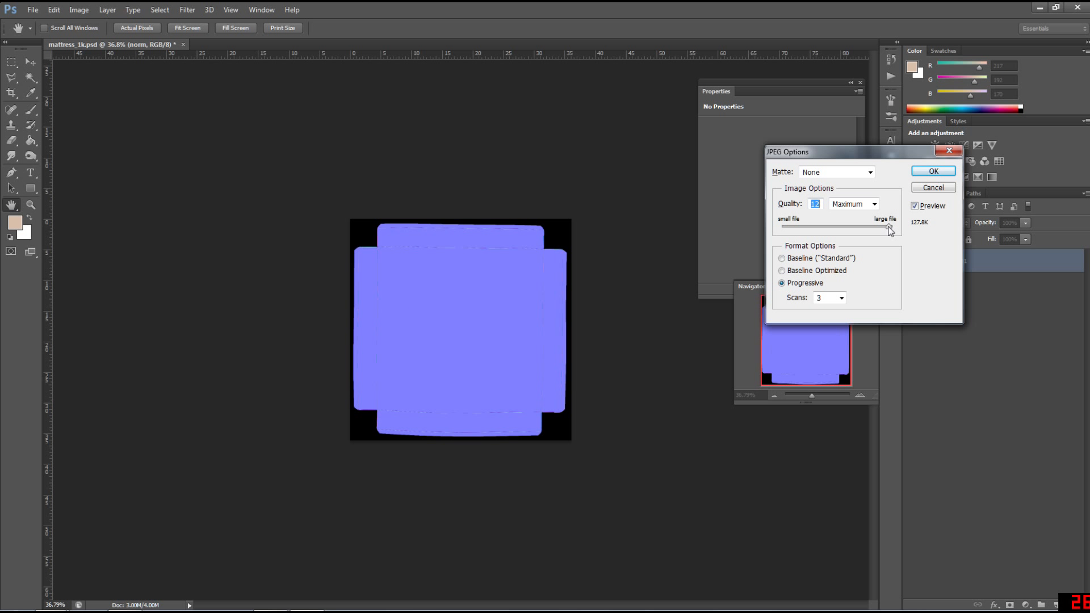
left_click(943, 175)
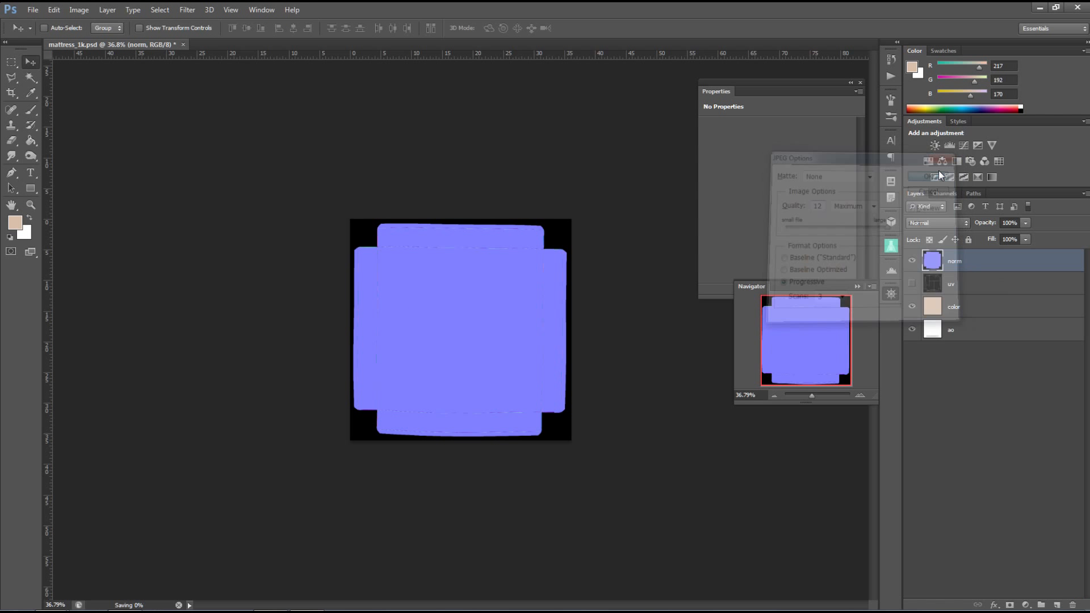
left_click(33, 10)
left_click(56, 139)
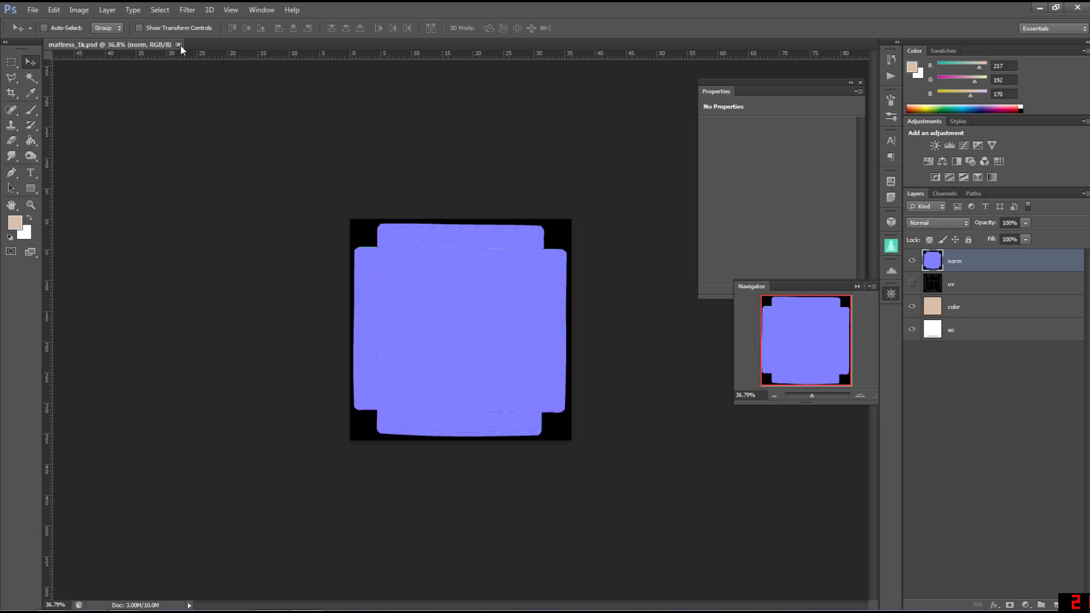
Switch to 3ds Max, close the rendered map window and open bdPillow_Mattress_FrameTexFinished.max, continuing past the missing external files
key("alt+Tab")
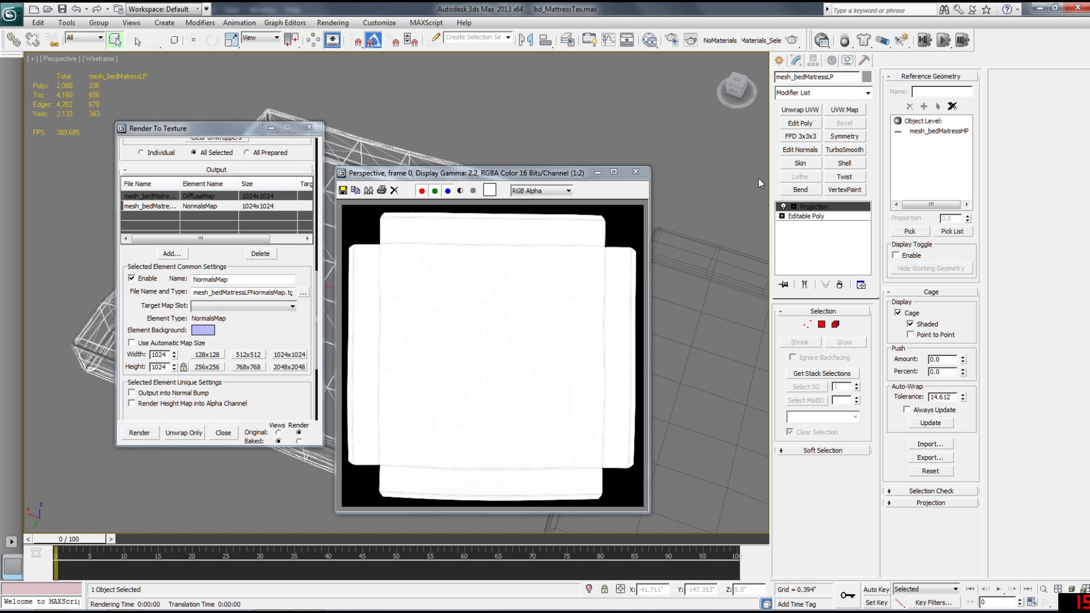
left_click(635, 171)
left_click(643, 277)
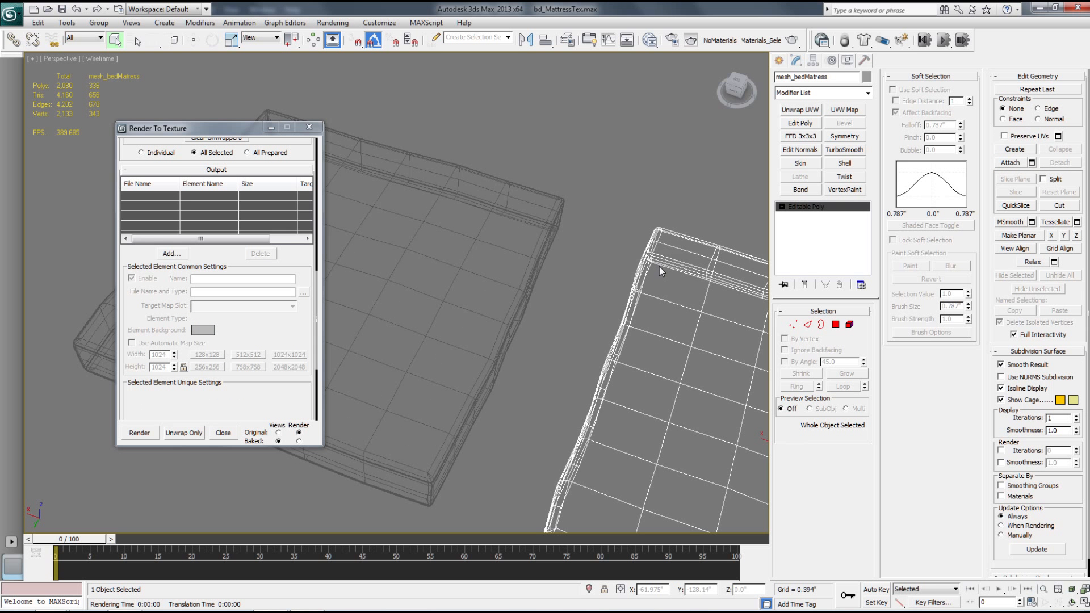
left_click(11, 14)
left_click(26, 119)
left_click(11, 14)
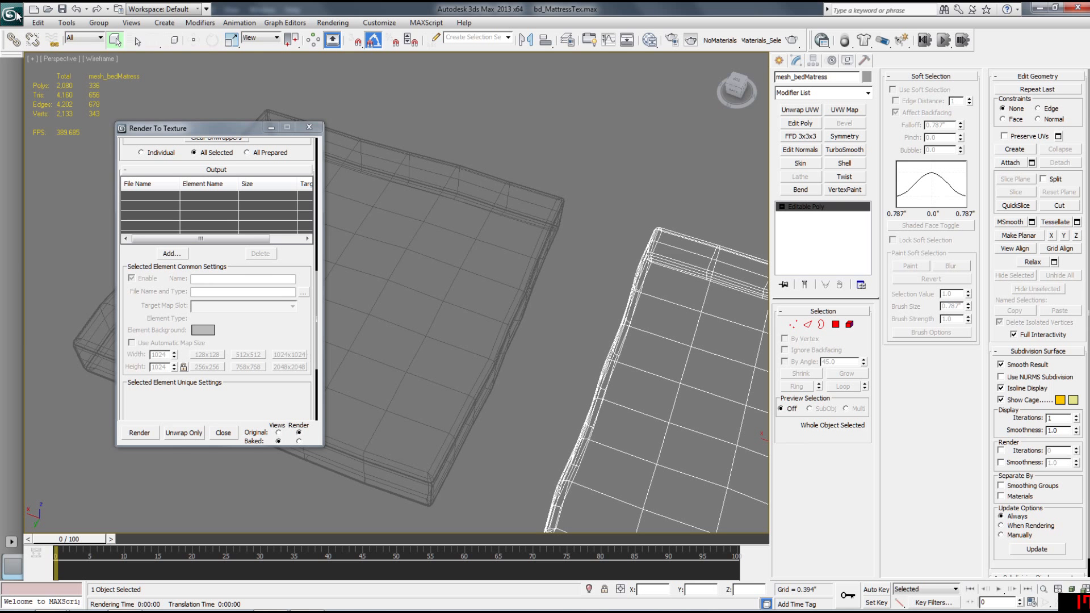
left_click(172, 101)
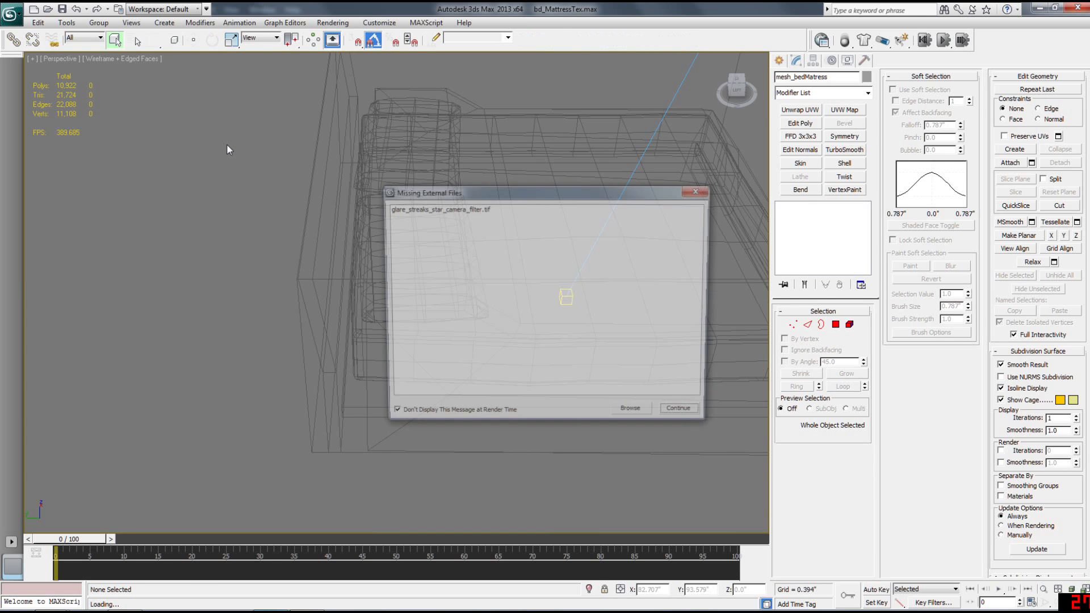
left_click(685, 415)
Select the mattress in the bed scene and display the viewport shaded
left_click(354, 337)
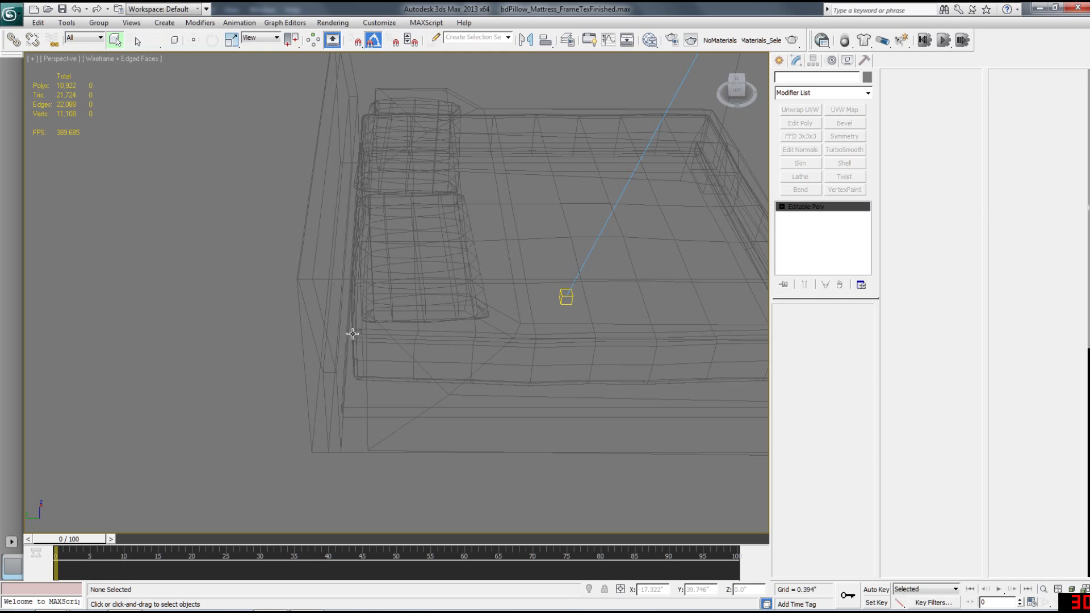
key("F3")
scroll(384, 341, "up", 8)
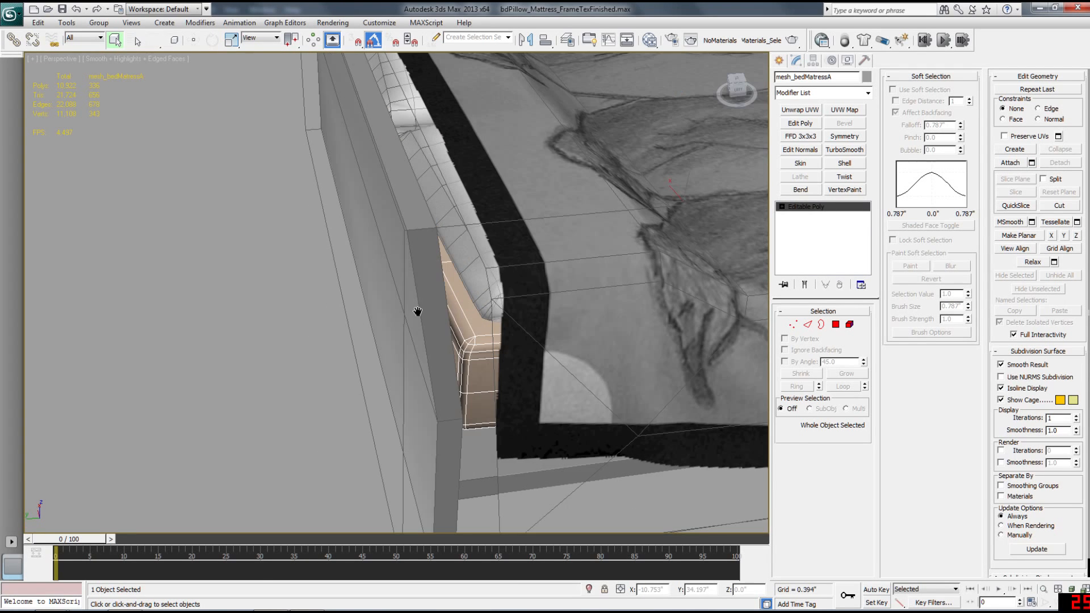
Open the Slate Material Editor and place the scene material mat_mattress in the view as an instance below the blanket material
key("m")
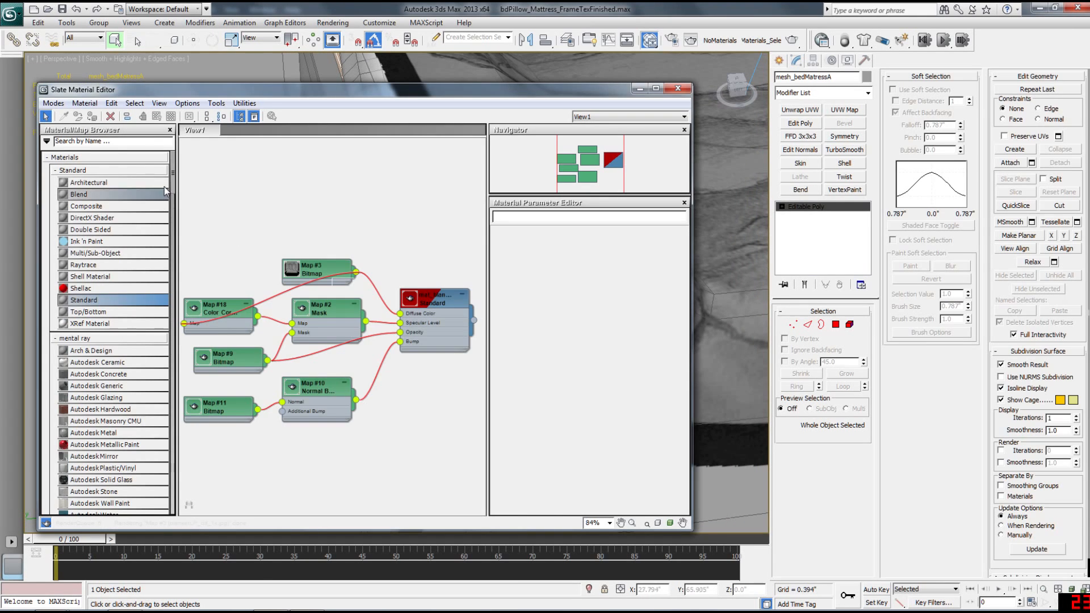
scroll(170, 233, "down", 2)
left_click_drag(169, 233, 173, 496)
left_click(83, 436)
left_click_drag(425, 439, 425, 438)
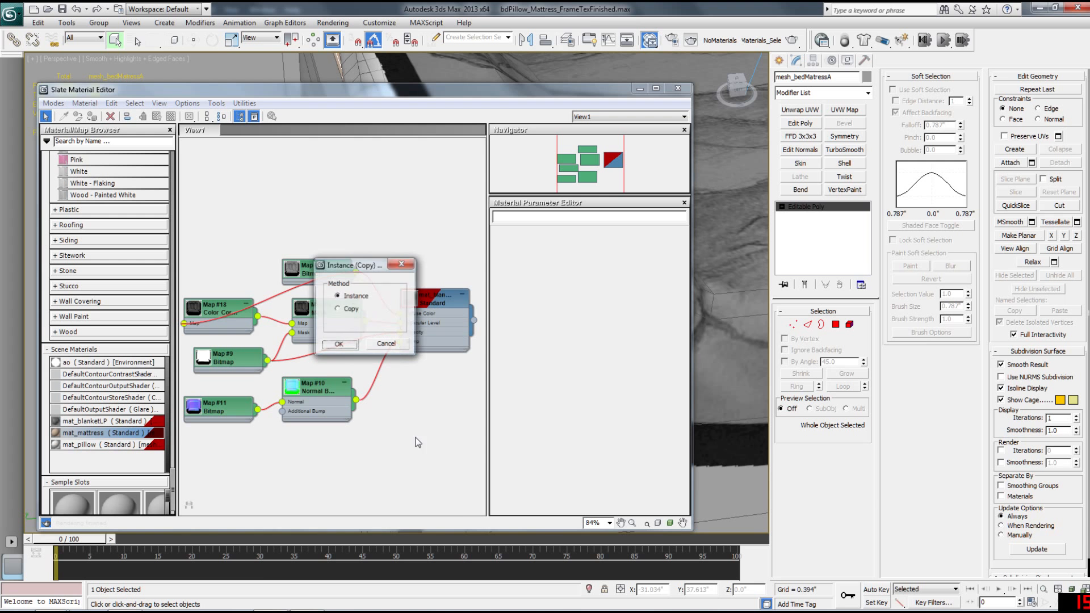
left_click(348, 345)
middle_click_drag(374, 417, 363, 283)
left_click_drag(416, 307, 425, 337)
scroll(381, 342, "up", 1)
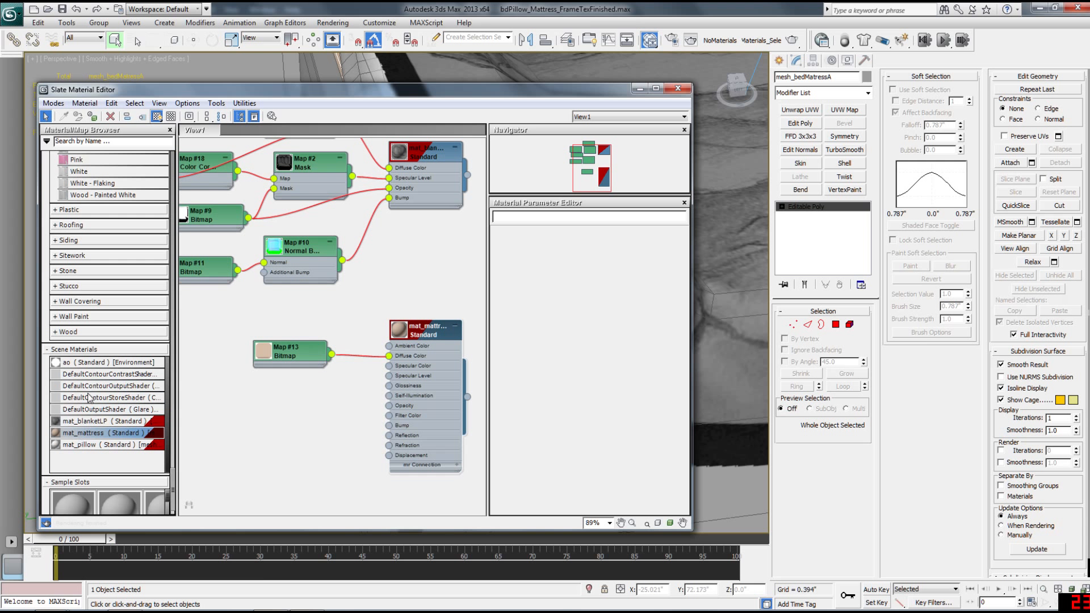
Add a Normal Bump map to mat_mattress's Bump slot and place its node beside the material
left_click(97, 444)
left_click_drag(389, 427, 340, 427)
mouse_move(375, 433)
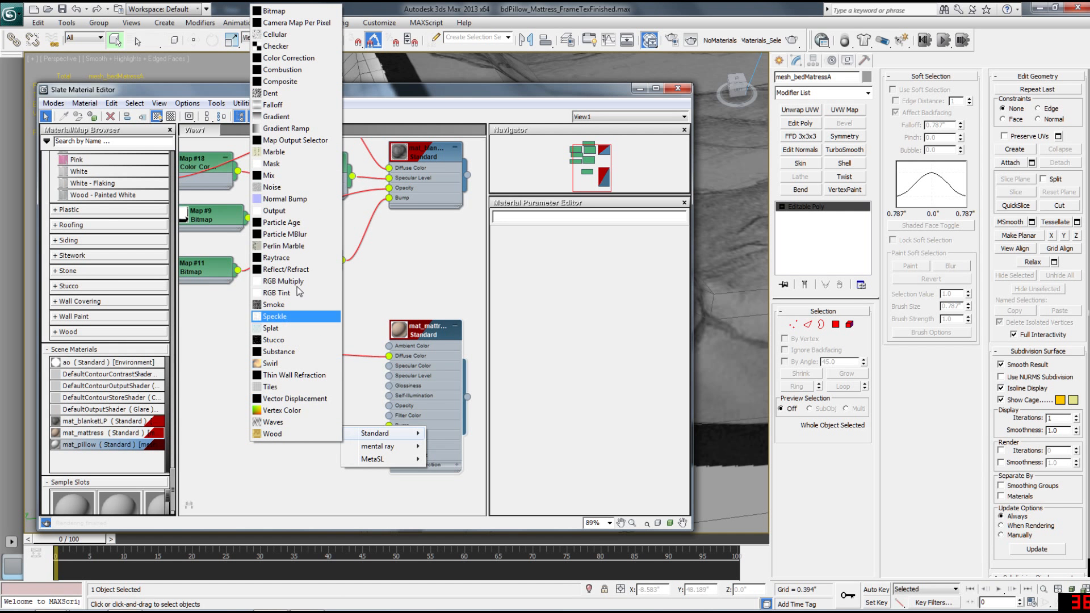
left_click(284, 199)
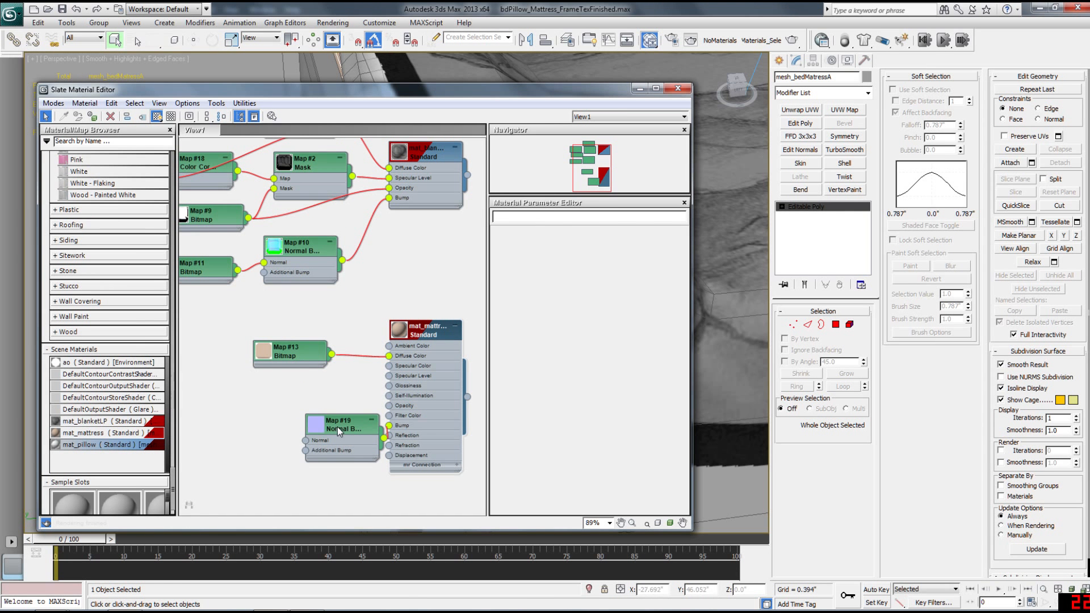
left_click_drag(338, 427, 296, 416)
Load mattress_1k_norm.jpg as a Bitmap into the Normal input of the mattress's Normal Bump map
left_click_drag(235, 435, 237, 434)
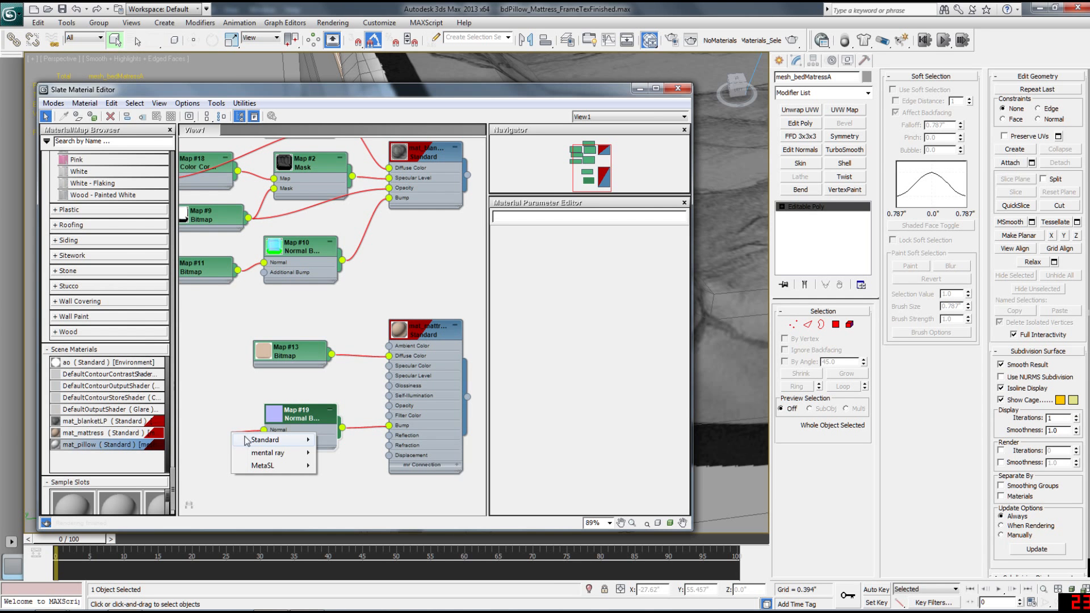
mouse_move(264, 439)
left_click(164, 18)
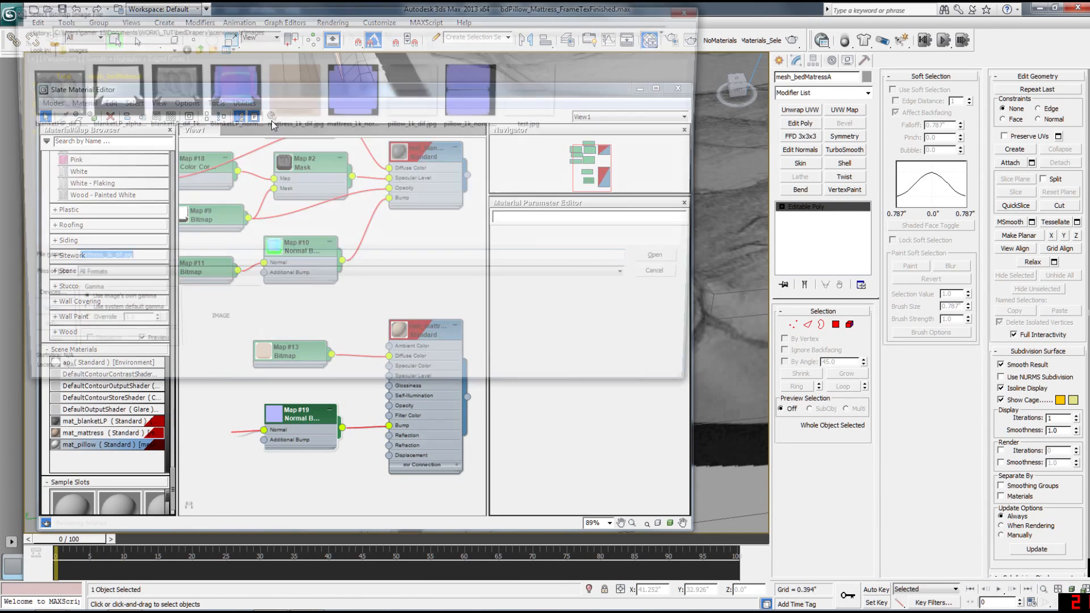
left_click(371, 96)
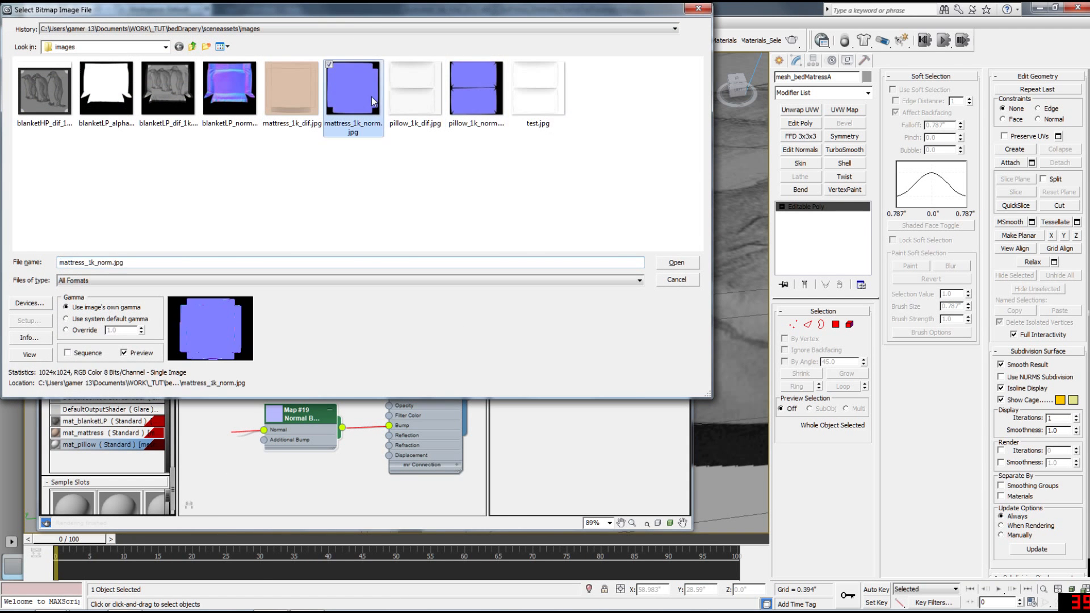
left_click(675, 262)
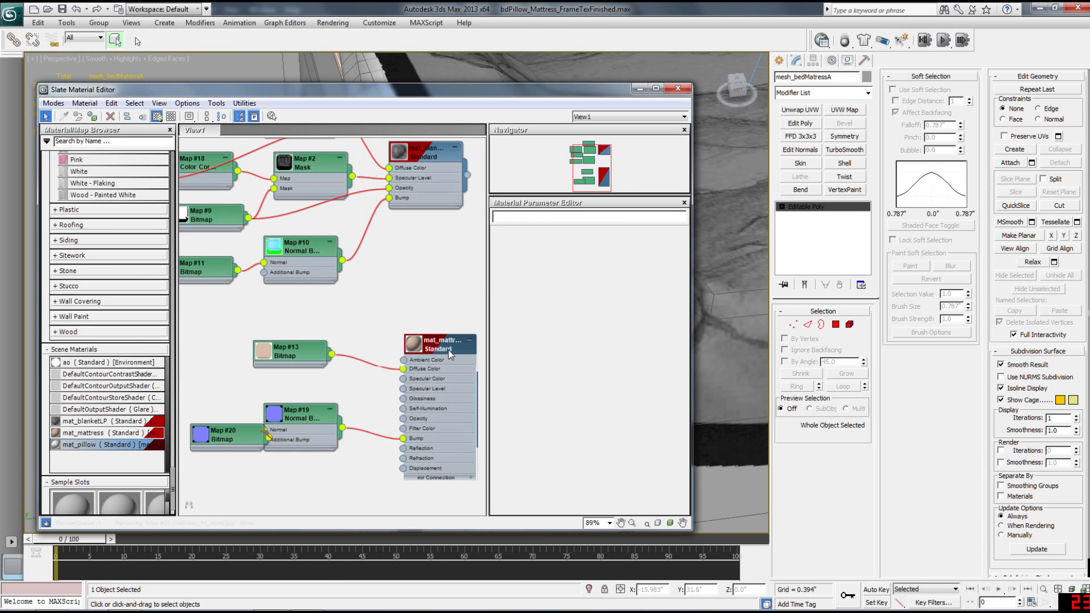
middle_click_drag(385, 346, 395, 321)
scroll(395, 319, "up", 1)
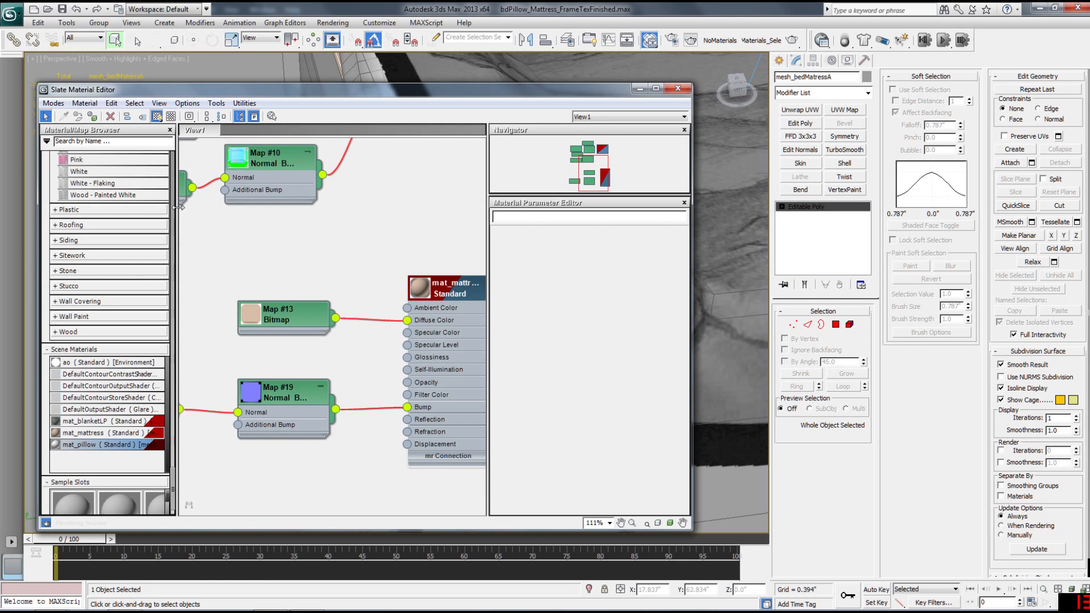
Place the scene material mat_pillow in the view as an instance and move it with its maps below the mattress material
left_click_drag(97, 445, 311, 437)
left_click(342, 345)
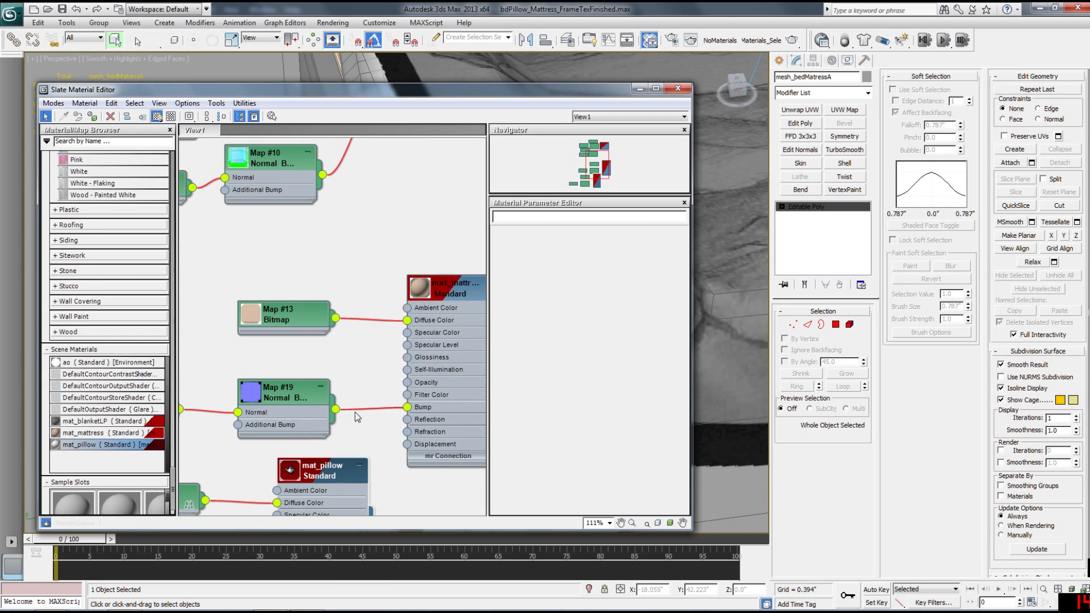
scroll(355, 414, "down", 1)
middle_click_drag(356, 417, 342, 279)
left_click_drag(315, 311, 449, 401)
key("c")
middle_click_drag(413, 351, 387, 284)
scroll(386, 283, "up", 1)
middle_click_drag(225, 332, 287, 287)
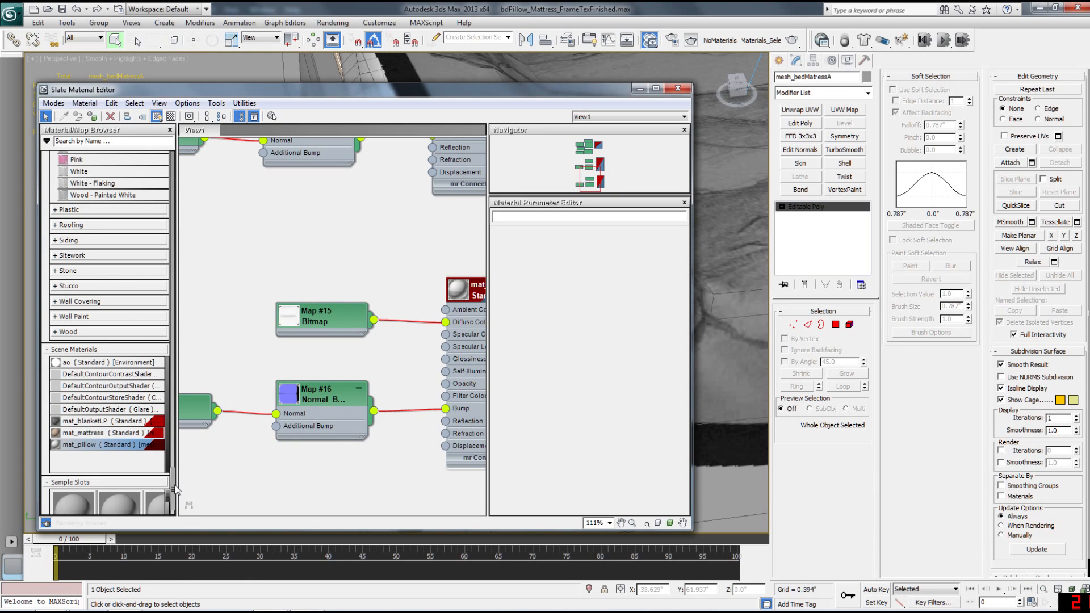
Add a Color Correction map beside mat_pillow, enlarge the material's preview and feed the pillow's diffuse bitmap into the new map
left_click_drag(171, 472, 174, 229)
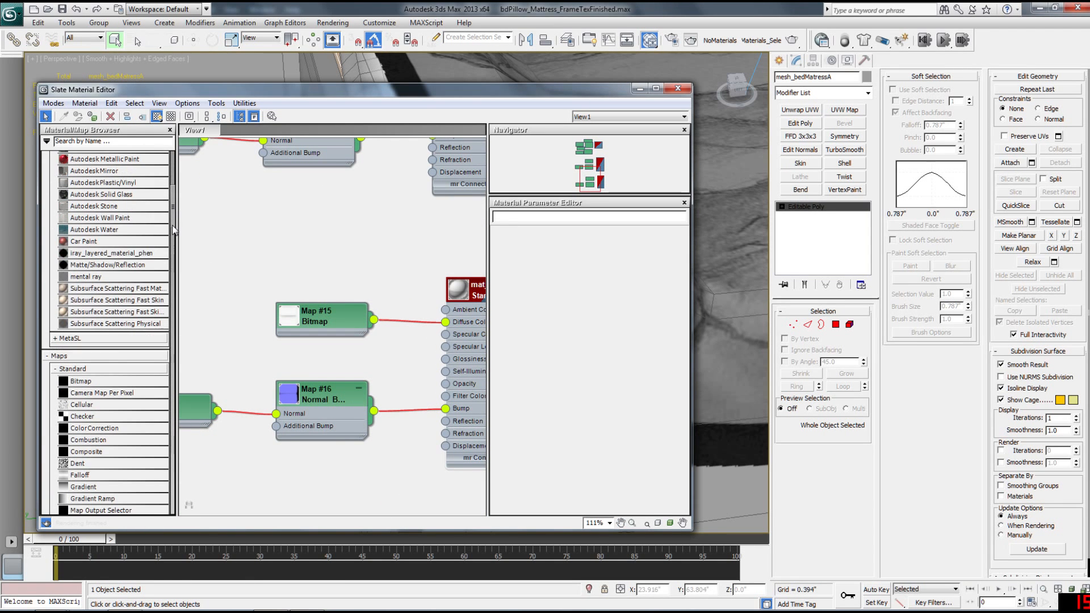
double_click(465, 293)
middle_click_drag(385, 260, 304, 220)
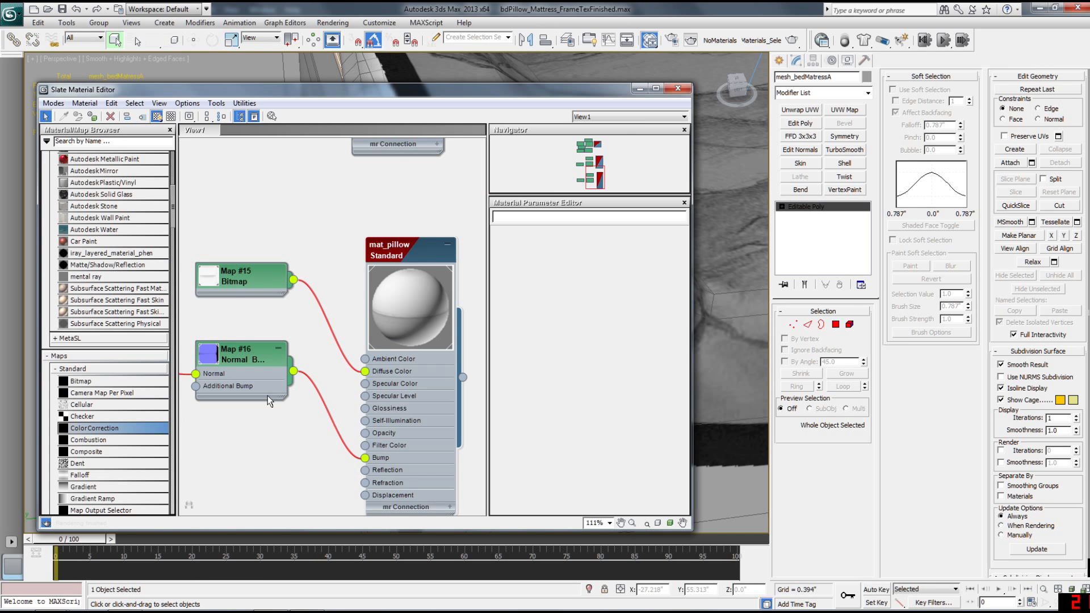
left_click_drag(245, 318, 246, 318)
middle_click_drag(302, 299, 389, 329)
left_click_drag(338, 301, 338, 248)
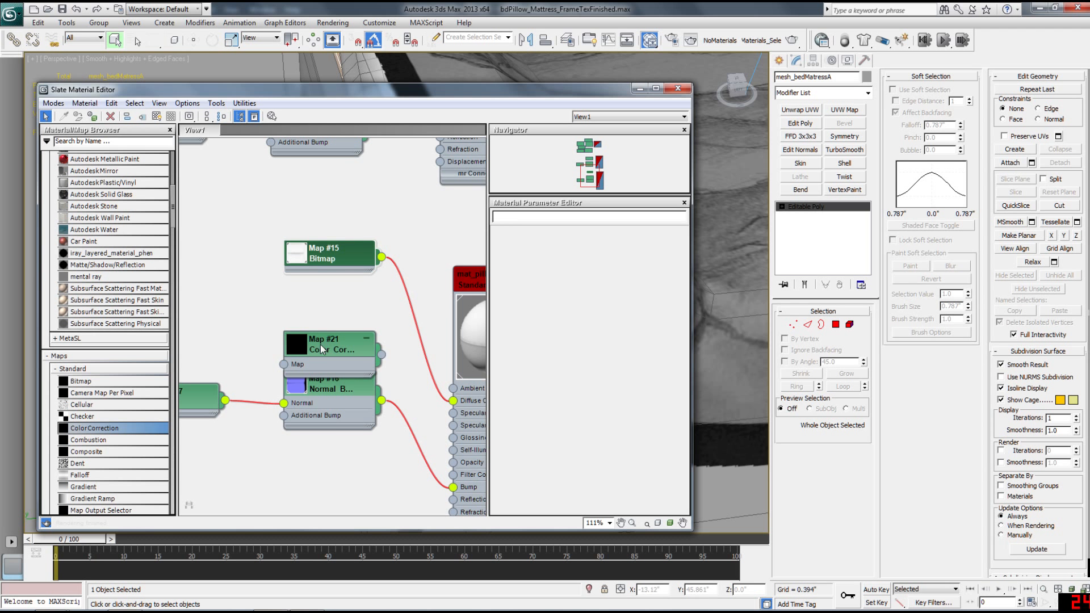
left_click_drag(321, 343, 335, 315)
left_click_drag(381, 257, 325, 333)
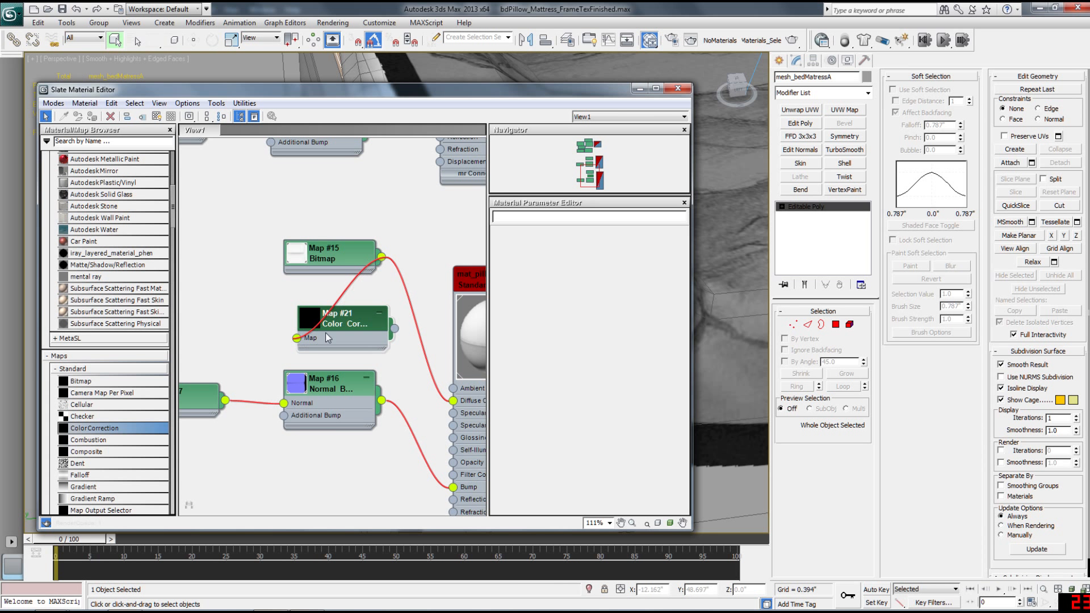
Fully desaturate the pillow's Color Correction map and connect it to mat_pillow's Specular Level
double_click(367, 328)
left_click_drag(589, 391, 477, 391)
left_click_drag(394, 331, 453, 425)
middle_click_drag(386, 368, 342, 365)
Set mat_pillow's Specular Level map amount to 10 and its Glossiness to 5
left_click(442, 302)
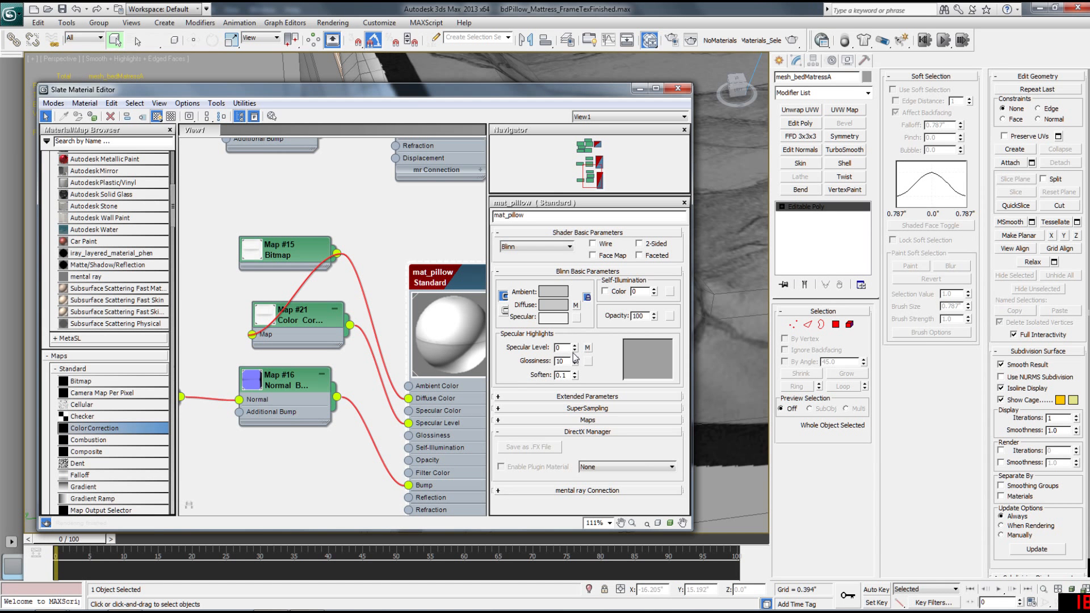
left_click(580, 420)
left_click_drag(577, 322, 576, 343)
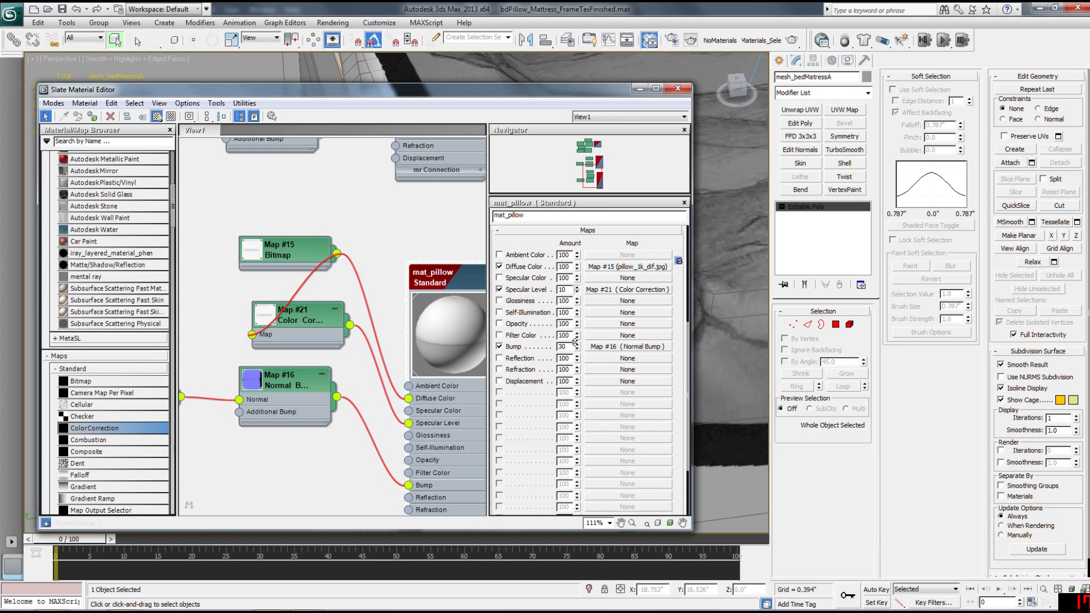
scroll(607, 271, "up", 3)
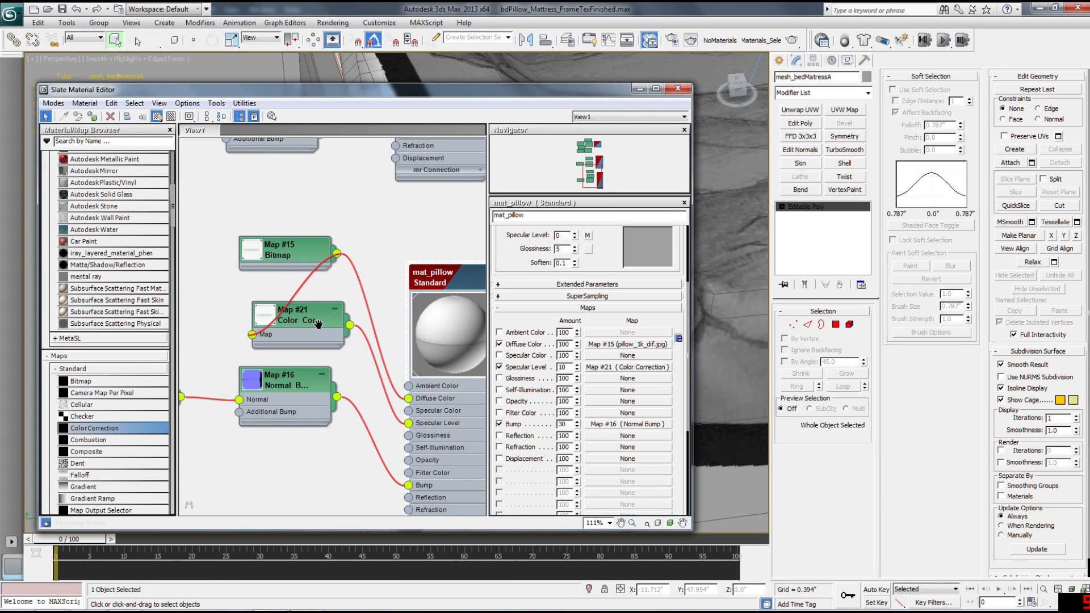
Shrink mat_pillow's node preview and hide its unused node slots
middle_click_drag(380, 344, 379, 297)
scroll(379, 298, "down", 1)
double_click(421, 281)
right_click(450, 236)
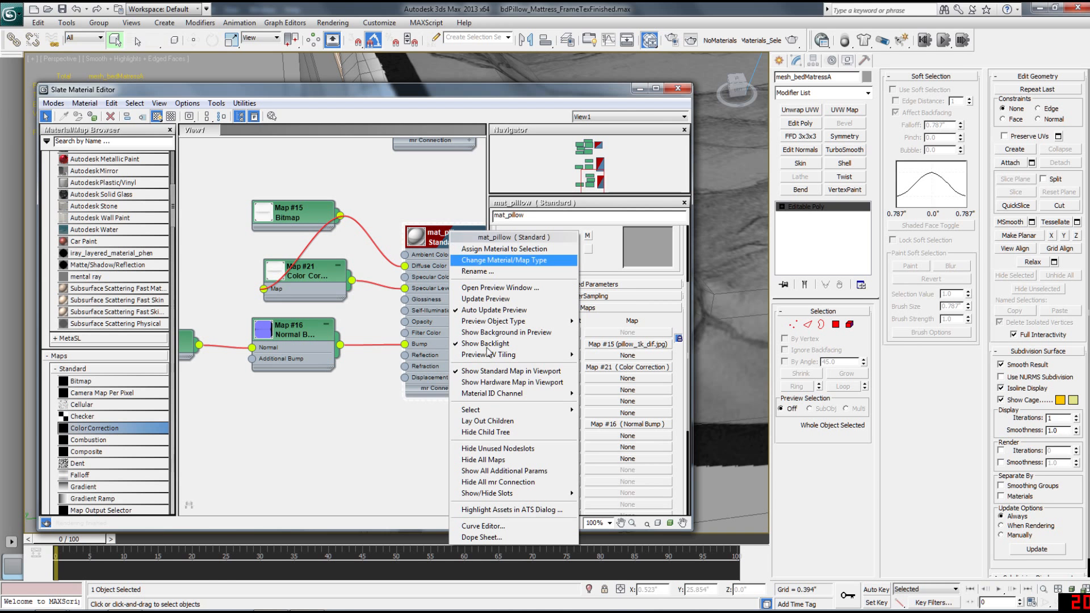
left_click(505, 449)
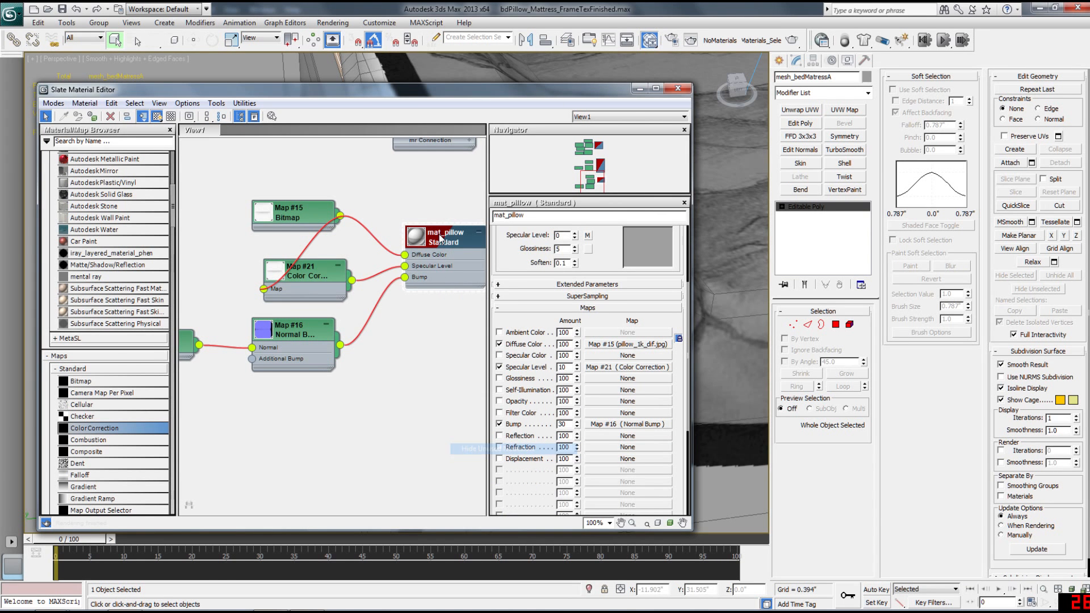
Add a Color Correction map beside mat_mattress and feed the mattress's diffuse bitmap into it
scroll(385, 213, "down", 1)
middle_click_drag(385, 213, 416, 458)
scroll(378, 325, "up", 2)
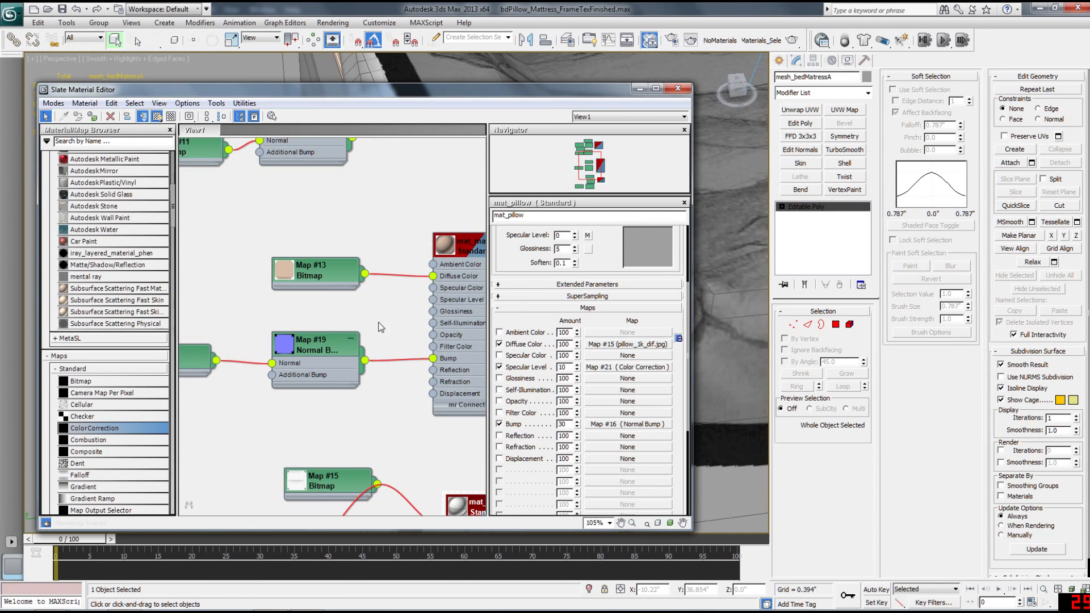
left_click_drag(123, 437, 318, 306)
left_click_drag(365, 273, 285, 326)
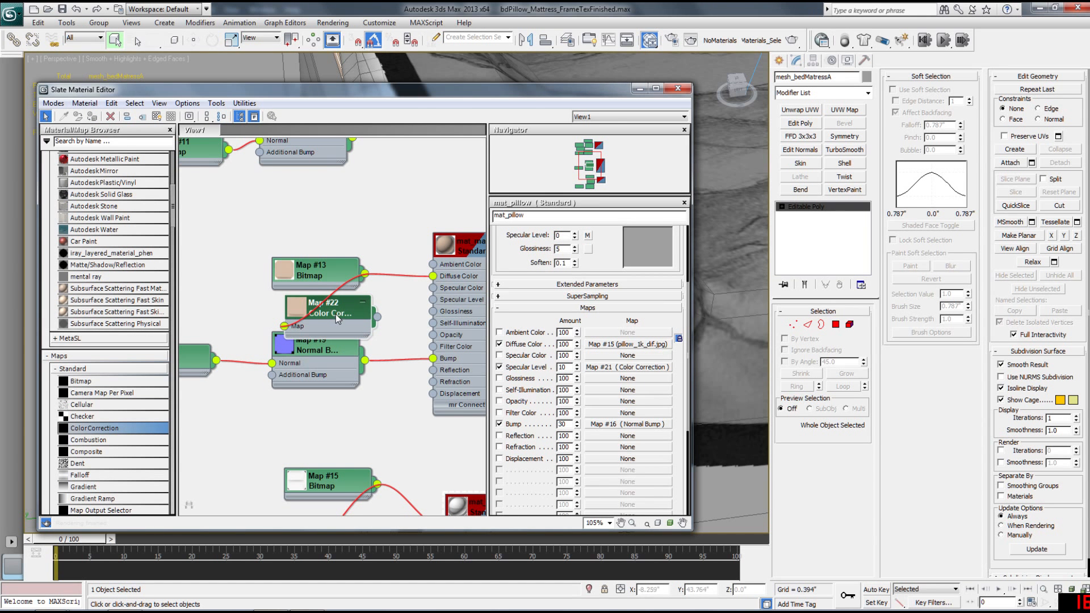
Set the mattress Color Correction map's saturation to -100 and connect it to mat_mattress's Specular Level
left_click_drag(589, 392, 466, 381)
scroll(386, 334, "up", 3)
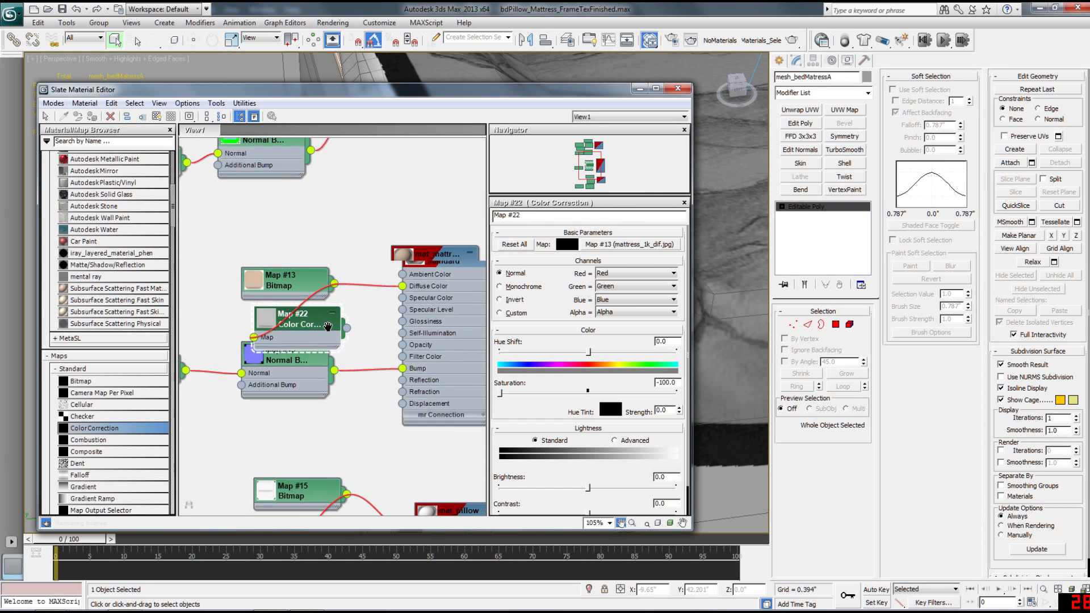
left_click_drag(314, 339, 383, 316)
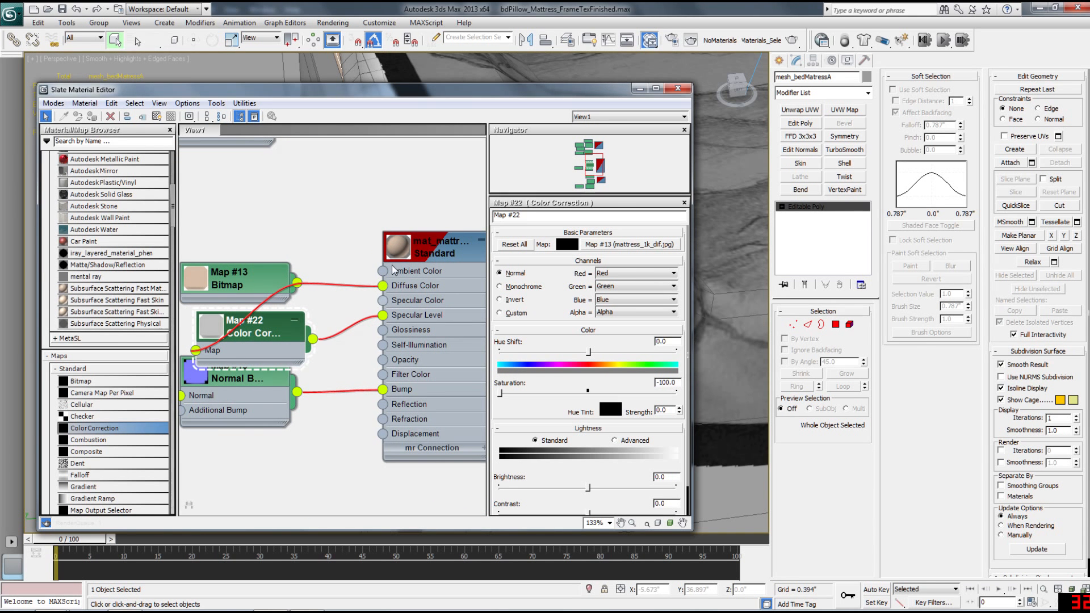
Enlarge mat_mattress's node preview and set its Specular Level map amount to 20
left_click(436, 253)
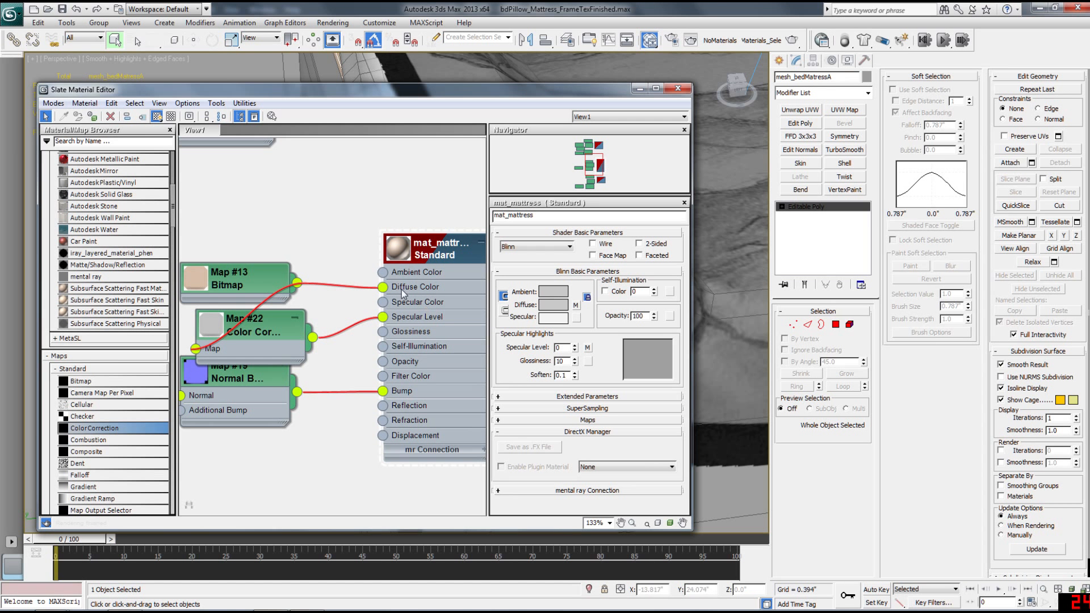
double_click(399, 250)
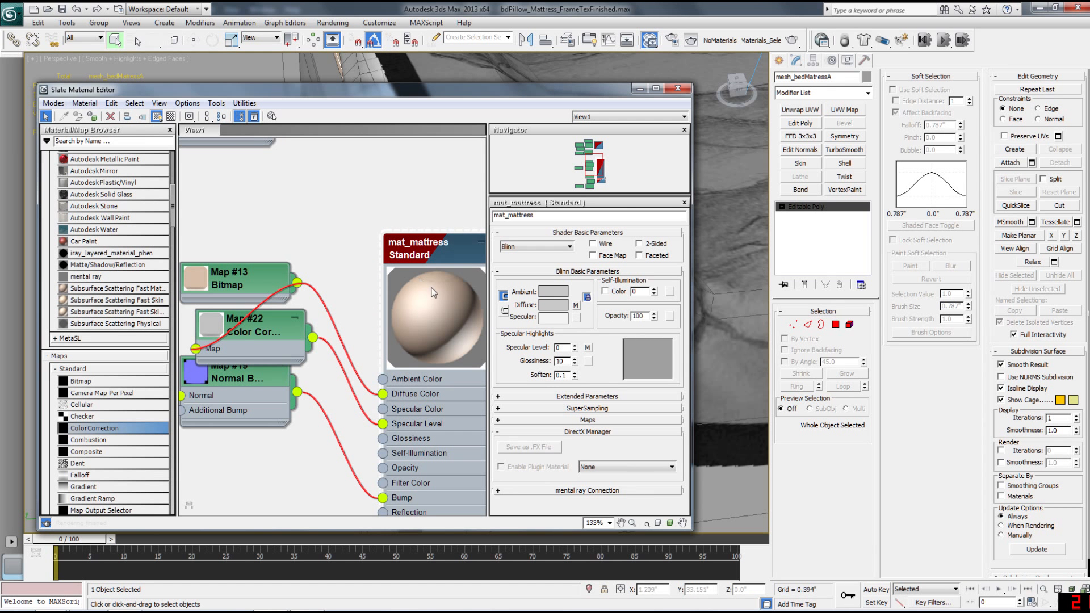
left_click(575, 421)
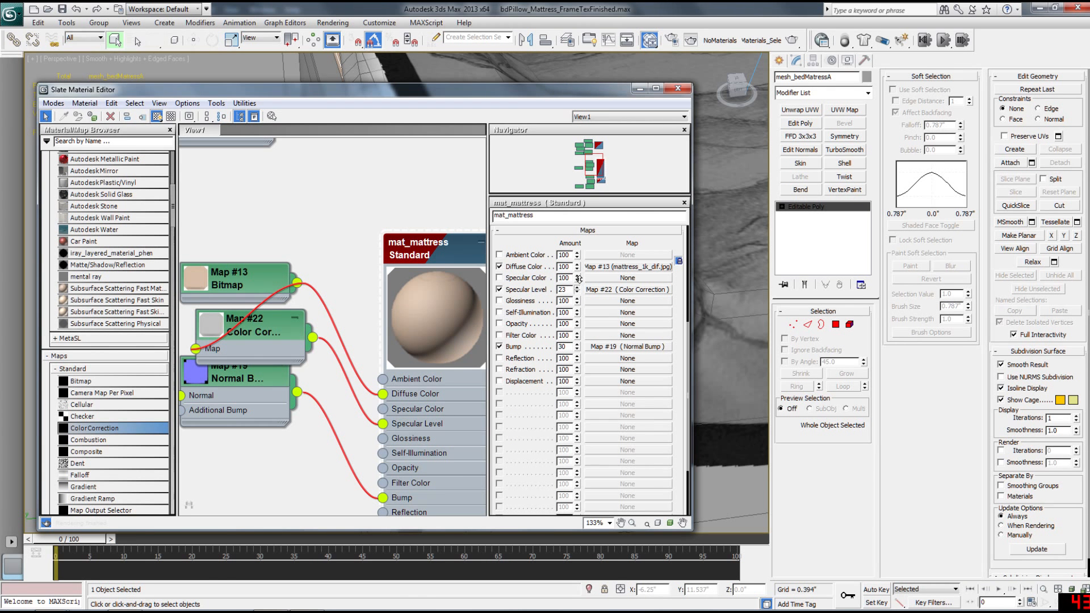
left_click_drag(578, 279, 578, 280)
middle_click_drag(449, 229, 413, 269)
scroll(412, 269, "down", 1)
left_click_drag(417, 287, 443, 287)
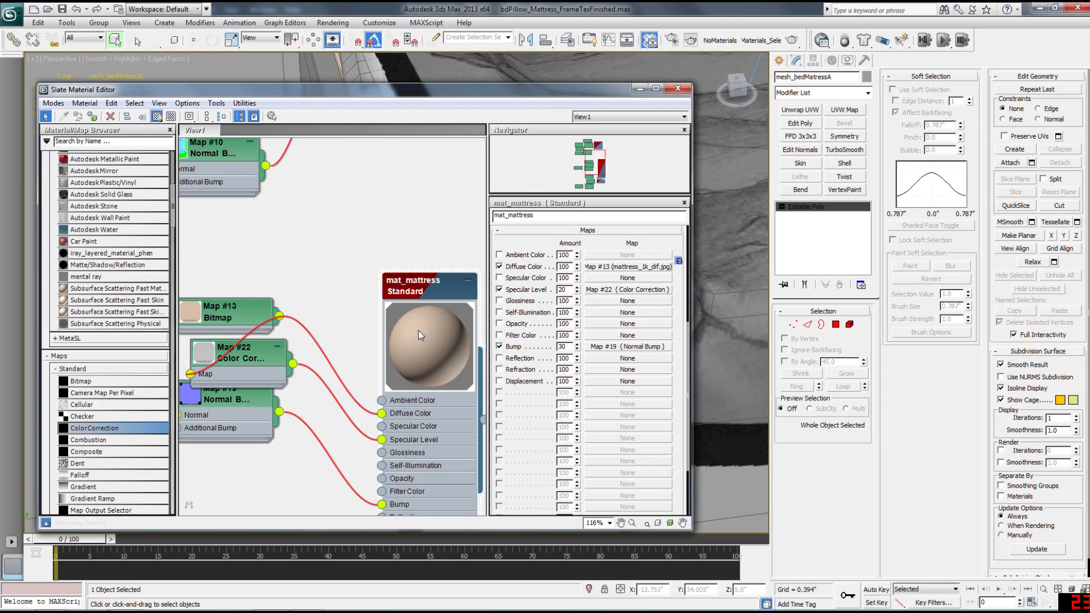
Shrink mat_mattress's node preview and toggle its standard map display in the viewport off and back on
double_click(419, 335)
right_click(428, 293)
left_click(471, 433)
middle_click_drag(419, 370, 470, 358)
right_click(464, 278)
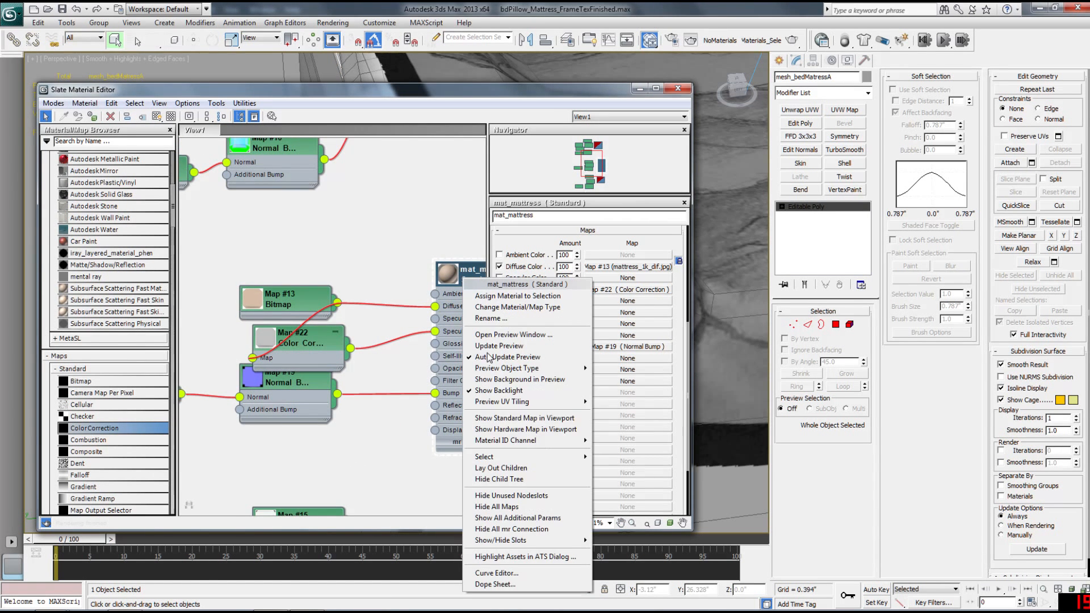
left_click(501, 422)
Hide mat_mattress's unused node slots and line up the mat_mattress and mat_pillow nodes in one column
middle_click_drag(392, 383, 367, 382)
scroll(203, 359, "down", 1)
middle_click_drag(195, 370, 280, 366)
middle_click_drag(483, 297, 421, 291)
right_click(418, 287)
left_click(457, 499)
scroll(459, 350, "down", 2)
left_click_drag(421, 291, 378, 332)
middle_click_drag(353, 369, 365, 253)
left_click_drag(324, 318, 415, 416)
left_click_drag(420, 331, 387, 341)
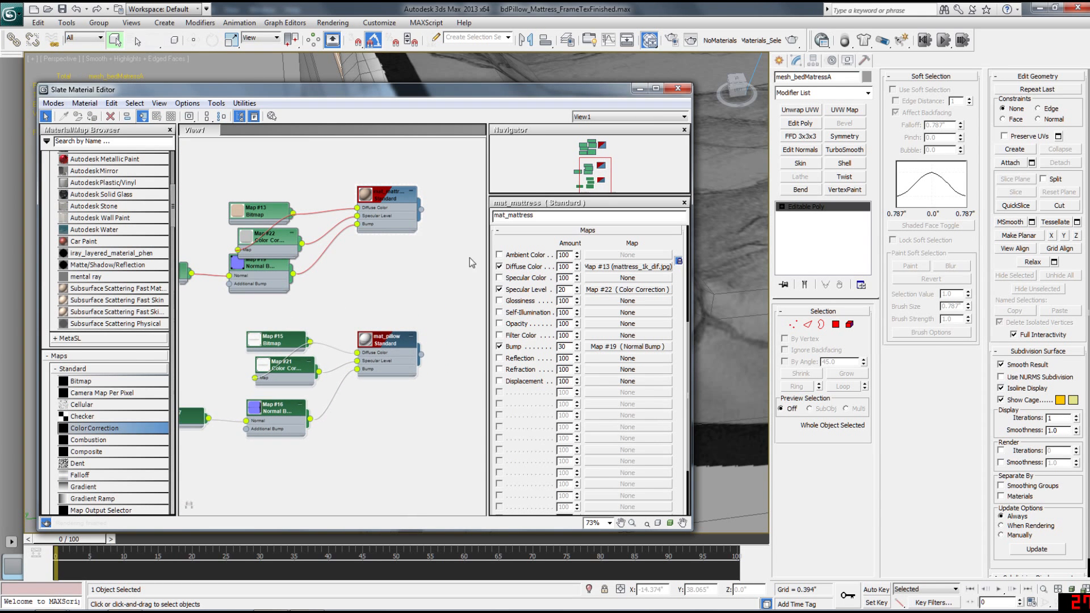
Close the Slate Material Editor, render the perspective view of the bed's pillow end, and close the render window
left_click(678, 88)
middle_click_drag(326, 246, 438, 281, "alt")
key("shift+q")
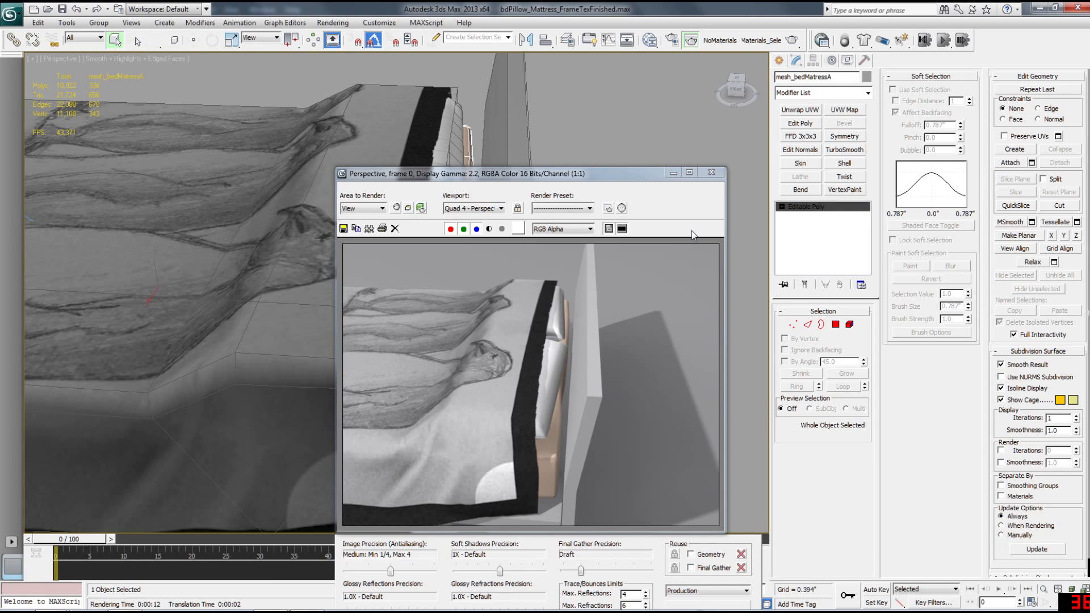
left_click(711, 173)
Select the bed frame mesh and save the scene
left_click(483, 296)
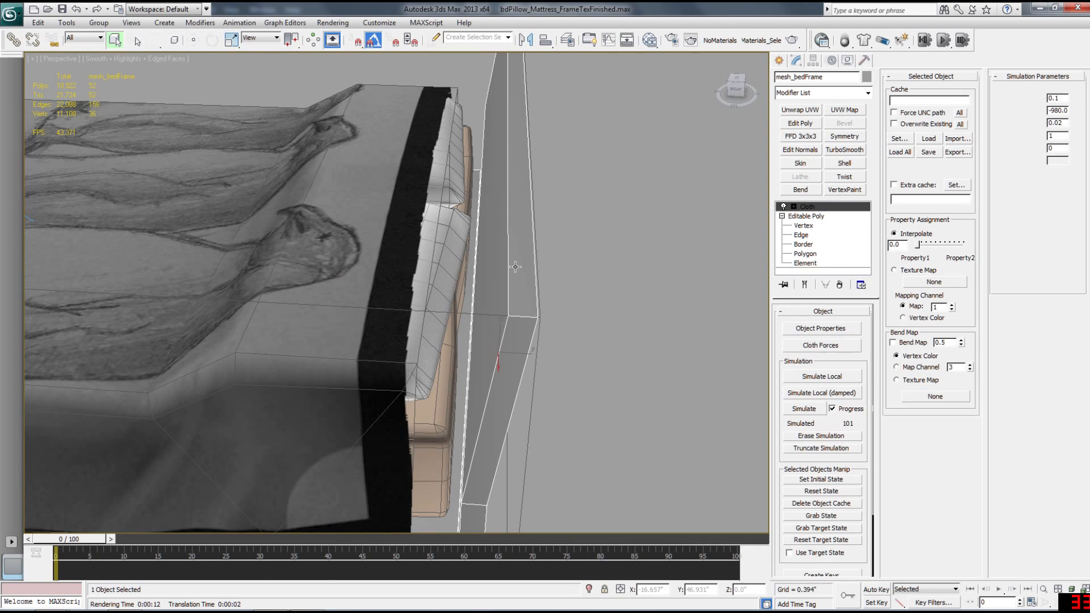
middle_click_drag(444, 306, 474, 310, "alt")
scroll(410, 315, "down", 4)
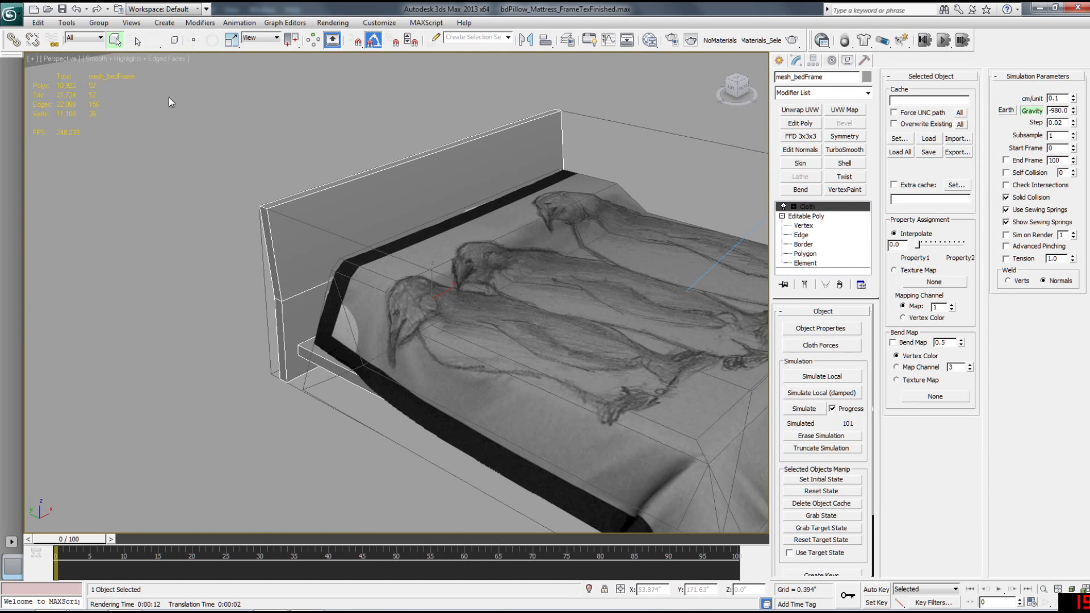
left_click(8, 18)
left_click(49, 121)
middle_click_drag(236, 259, 293, 291)
scroll(307, 285, "up", 3)
left_click(328, 281)
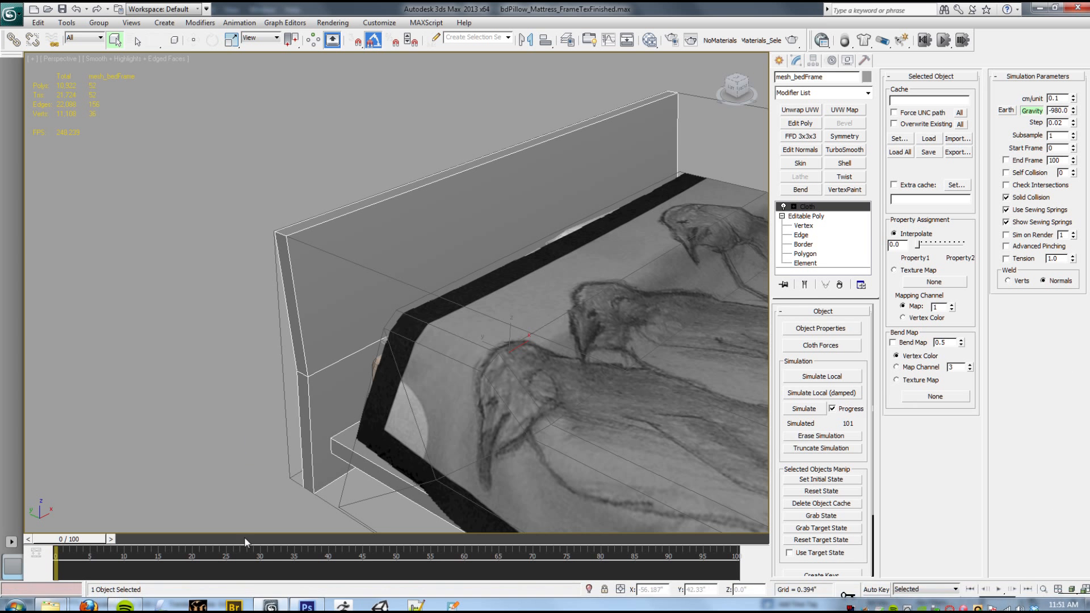
middle_click_drag(343, 353, 305, 287)
scroll(324, 299, "down", 3)
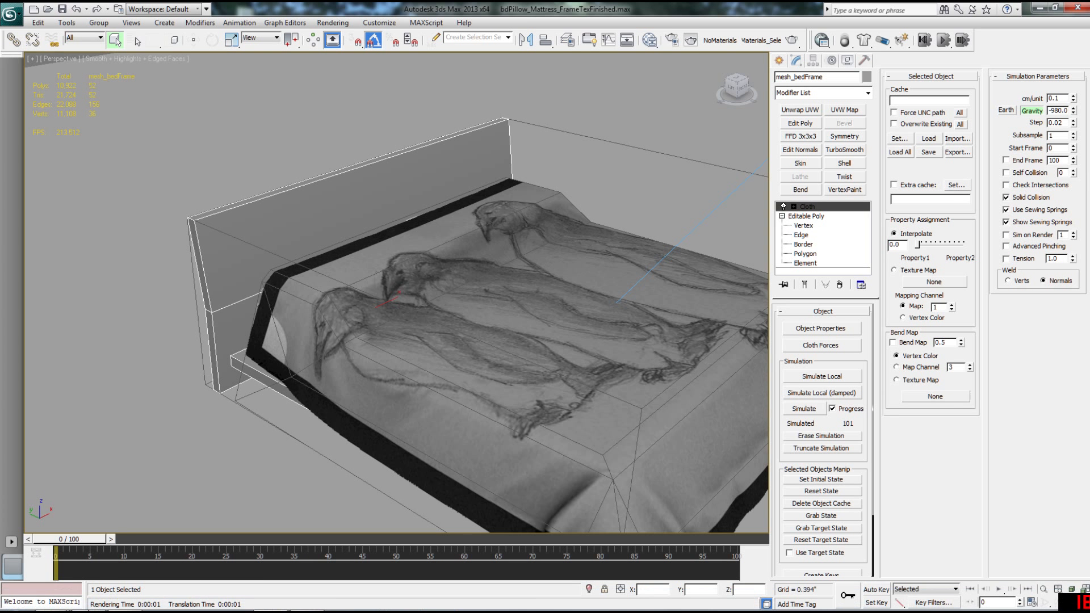
Switch to Photoshop and open the wood texture WoodFine0023_M.jpg from the Desktop
left_click(307, 599)
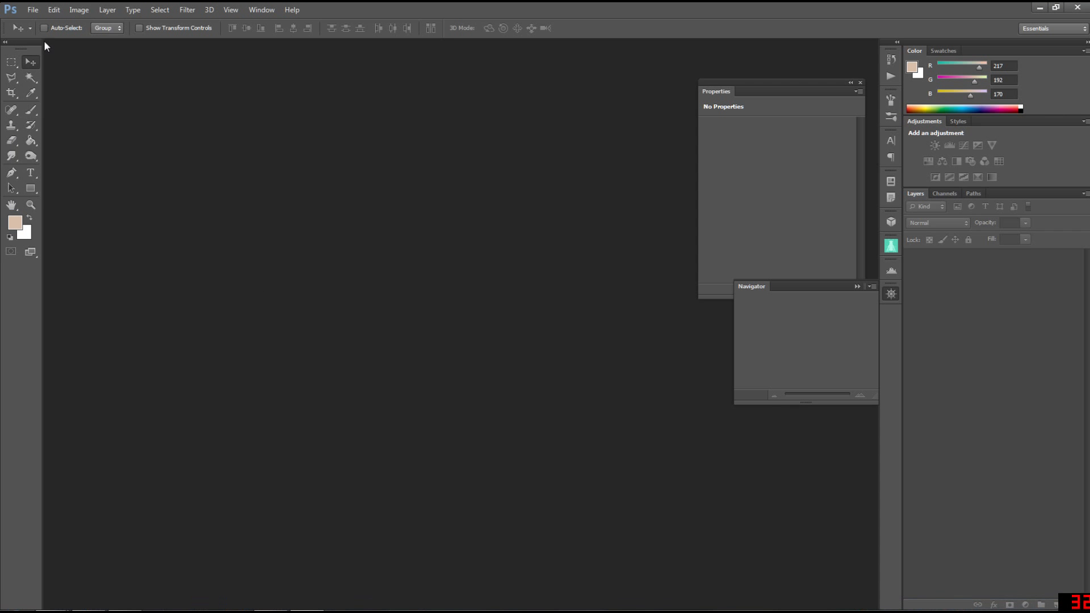
left_click(33, 9)
left_click(48, 33)
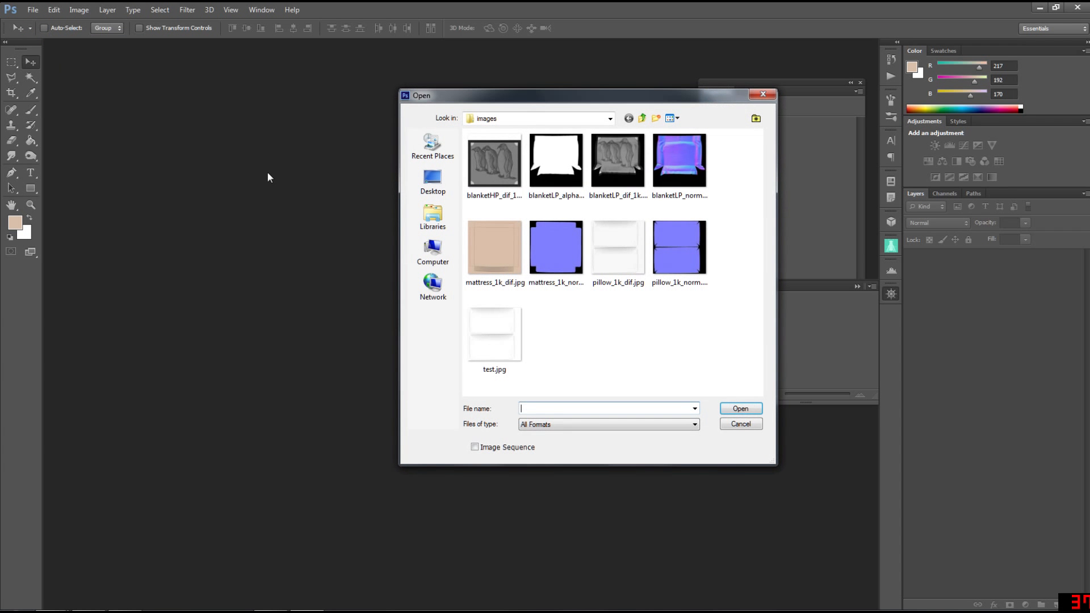
left_click(439, 182)
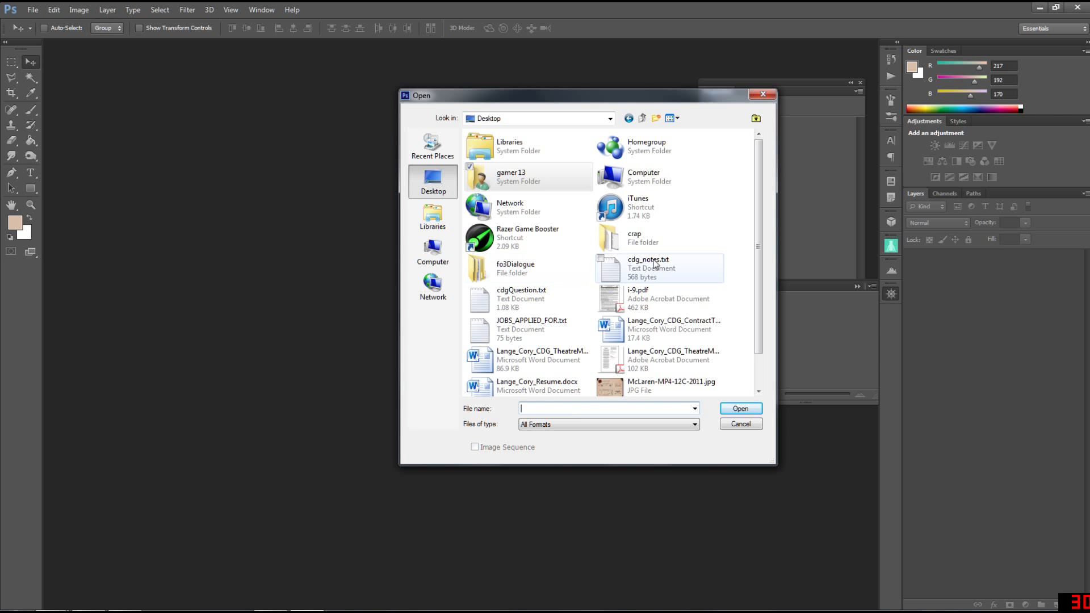
scroll(758, 223, "down", 1)
scroll(758, 222, "down", 1)
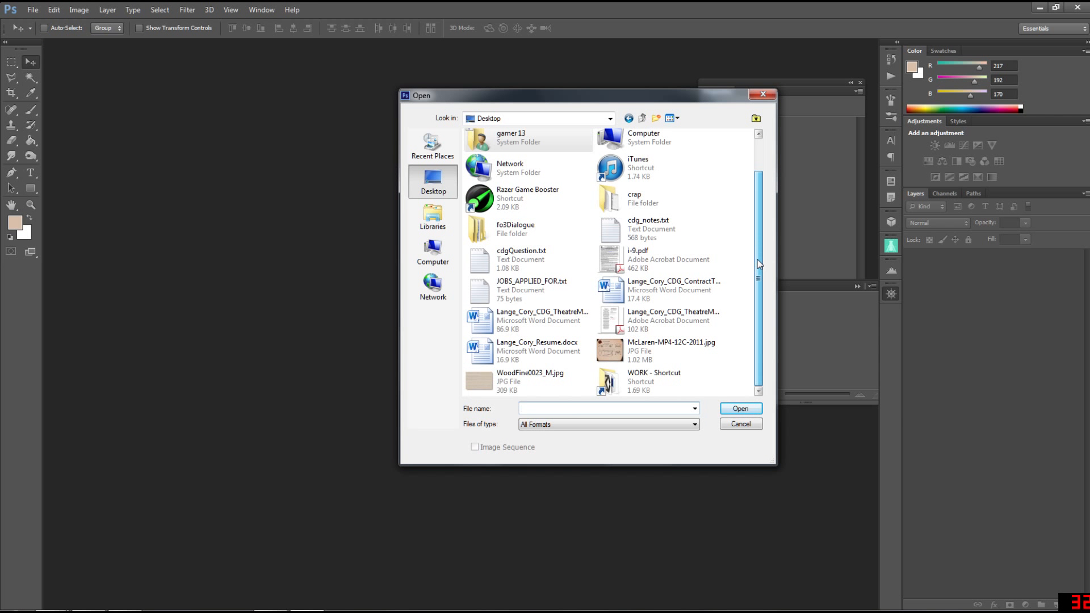
left_click(488, 379)
left_click(727, 408)
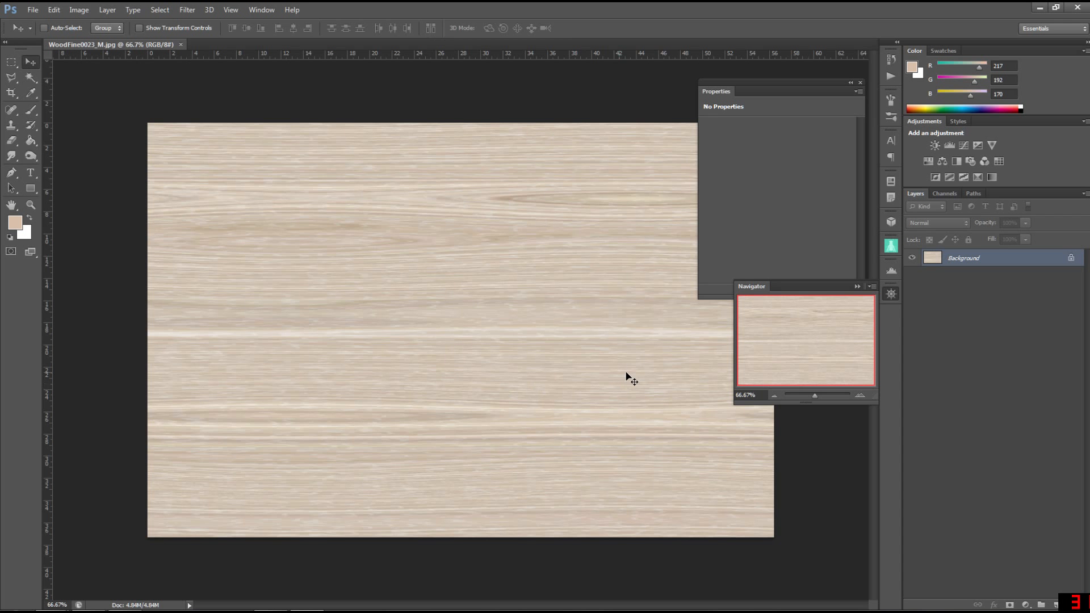
Convert the wood image's locked Background into a regular layer with the default name
right_click(970, 257)
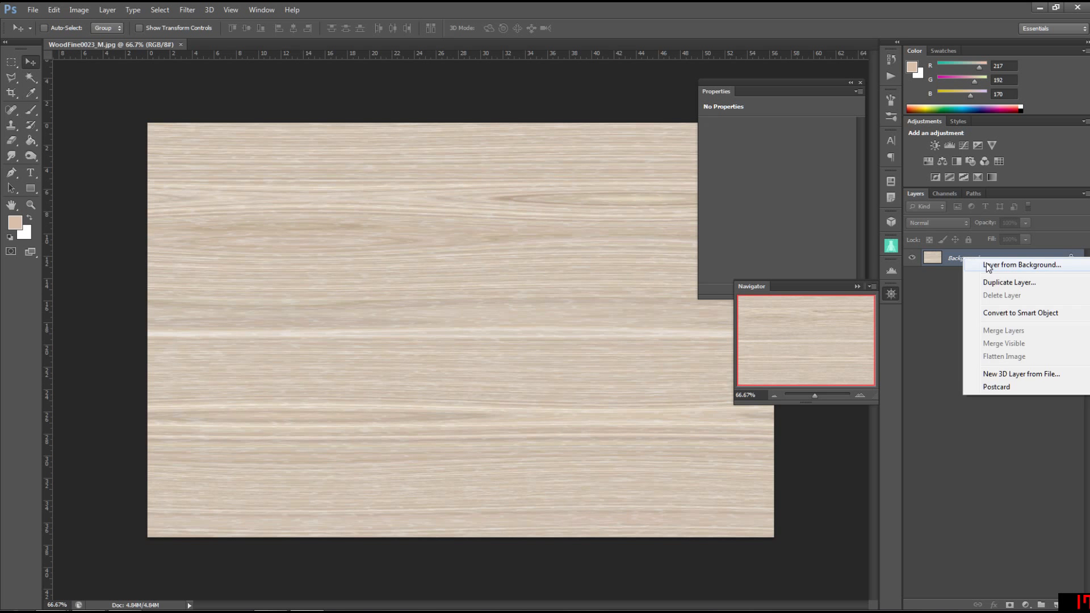
left_click(987, 266)
key("Return")
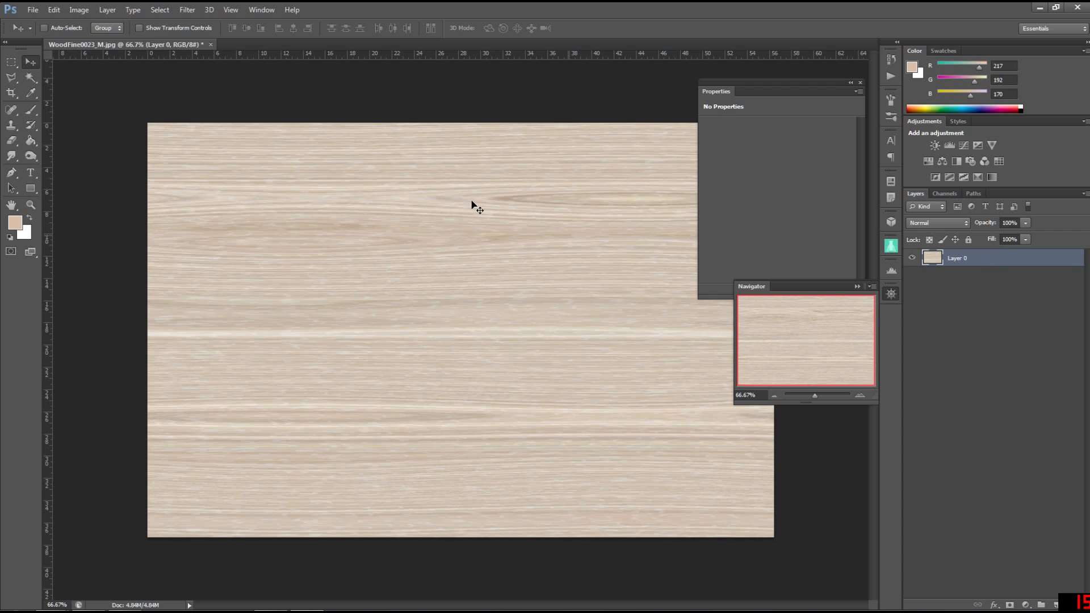
Select a full-height square of about 1058 pixels from the wood image's left edge and crop the image to it
left_click(12, 62)
left_click_drag(148, 123, 563, 565)
left_click(82, 11)
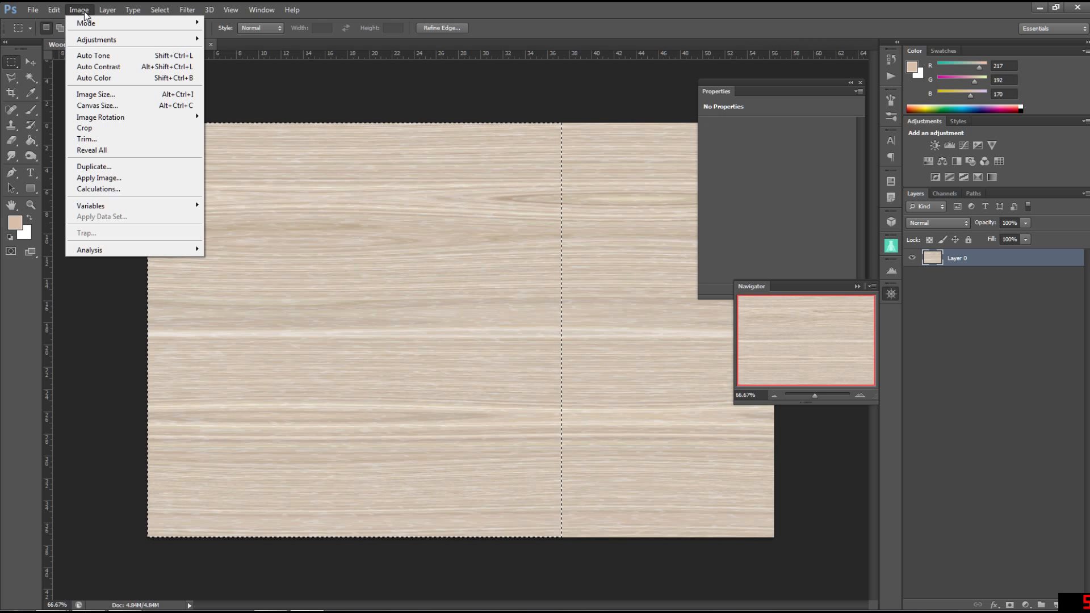
left_click(105, 129)
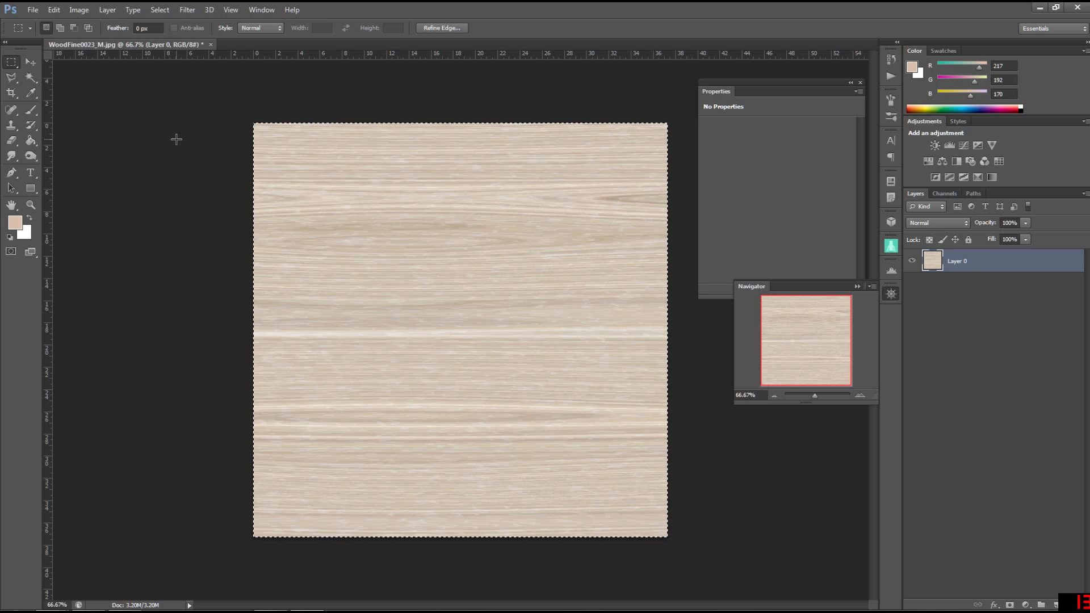
Switch between Photoshop and 3ds Max to compare the wood grain with the bed frame's headboard and side rail
key("alt+Tab")
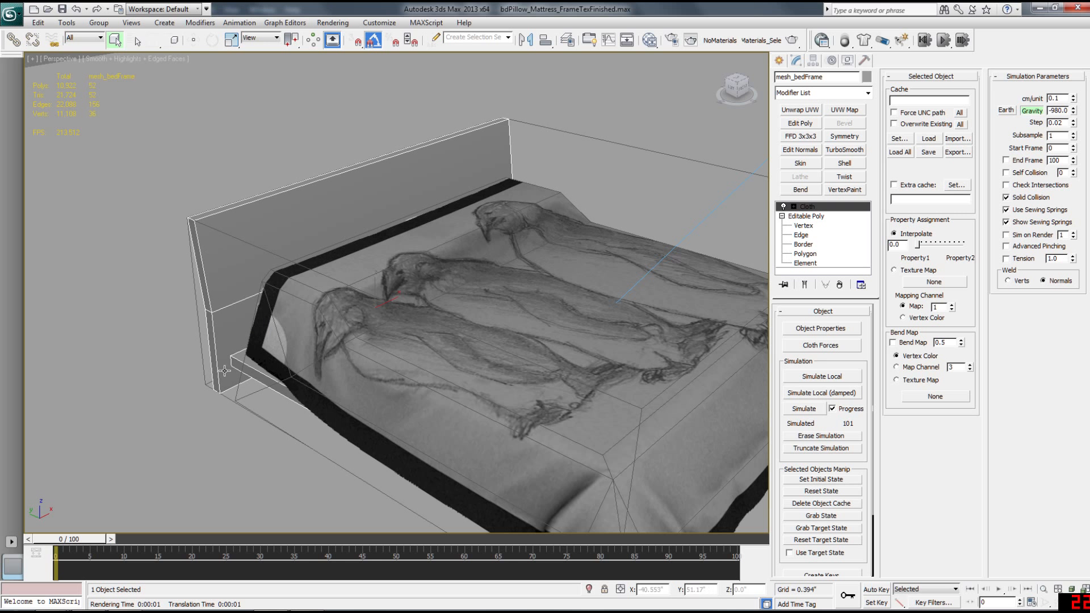
key("alt+Tab")
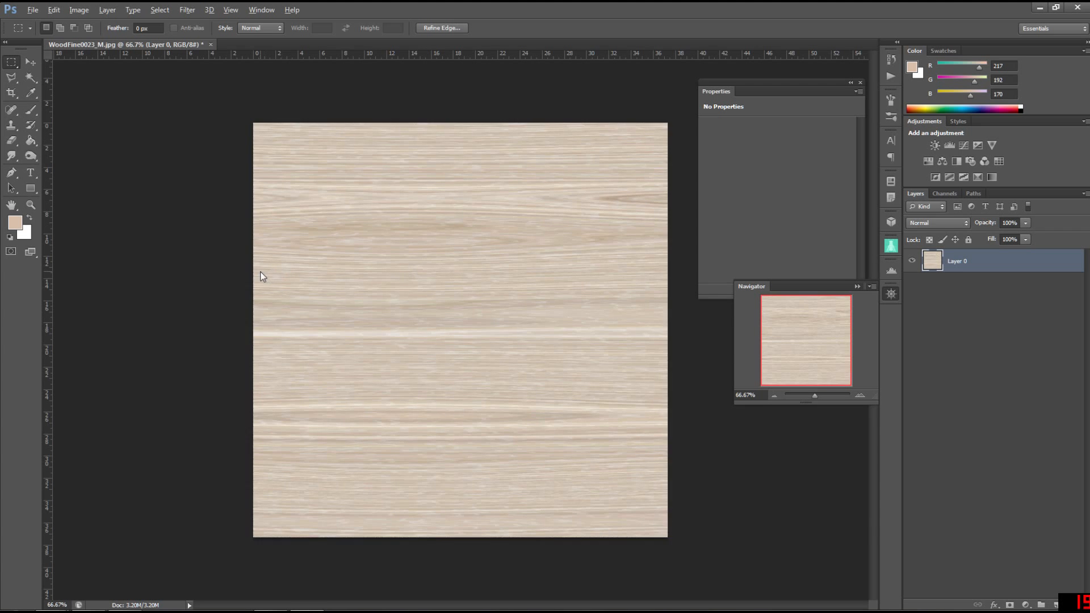
key("alt+Tab")
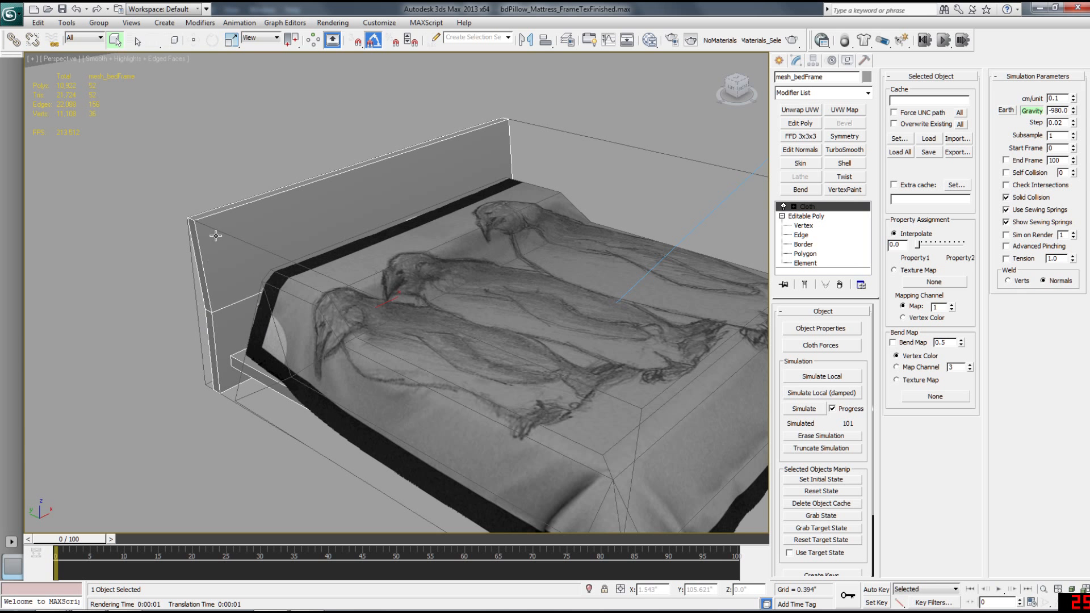
key("alt+Tab")
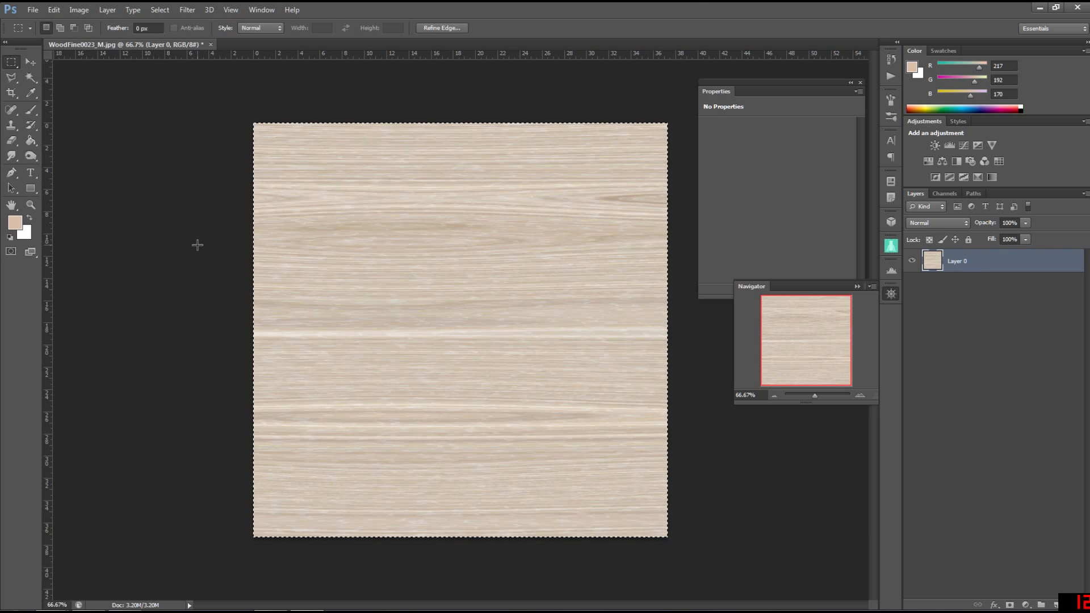
key("alt+Tab")
middle_click_drag(215, 281, 283, 232, "alt")
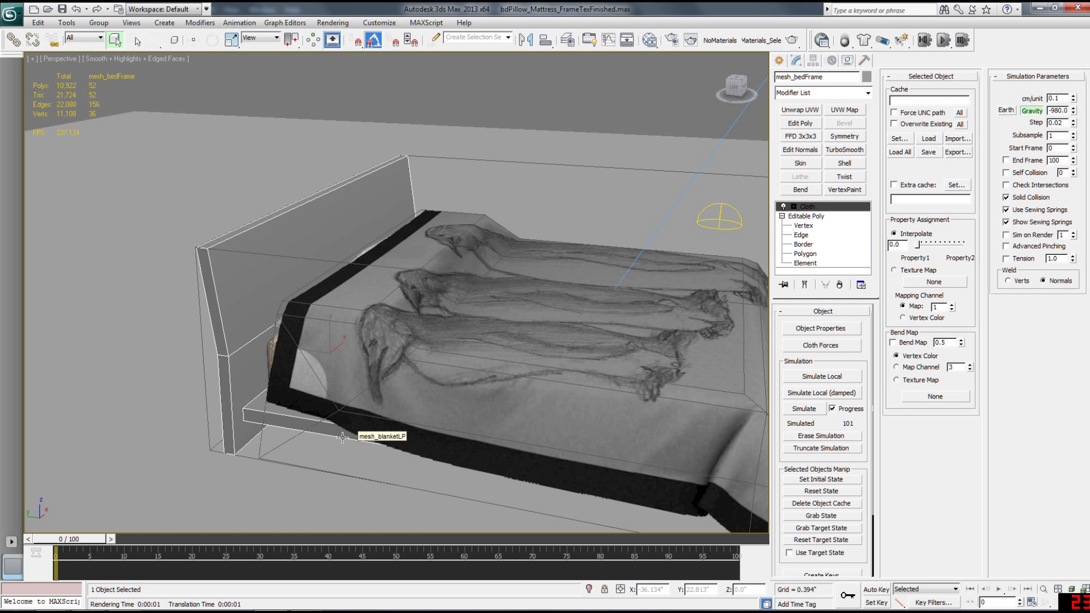
scroll(343, 434, "up", 4)
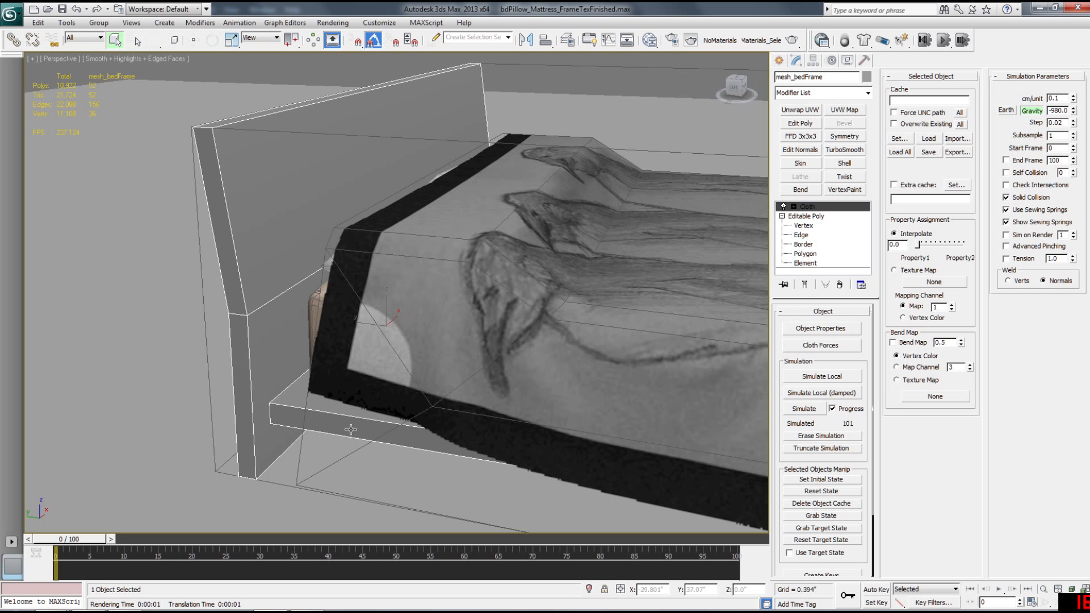
middle_click_drag(452, 434, 361, 385, "alt")
scroll(433, 424, "down", 2)
scroll(432, 424, "up", 2)
middle_click_drag(311, 440, 285, 372, "alt")
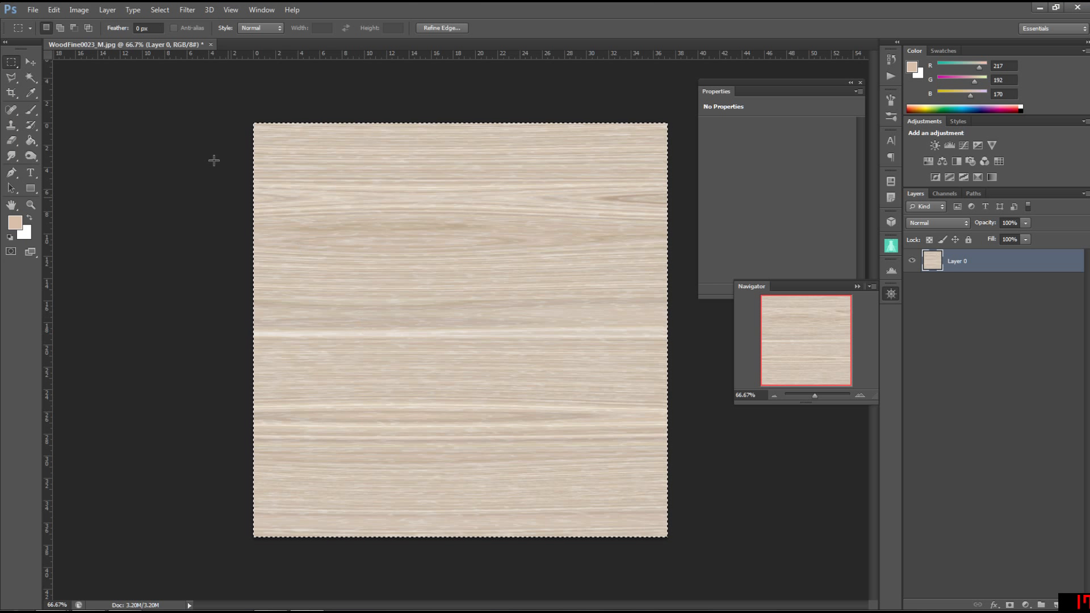
Resize the cropped wood image to 1024 x 1024 pixels
left_click(79, 10)
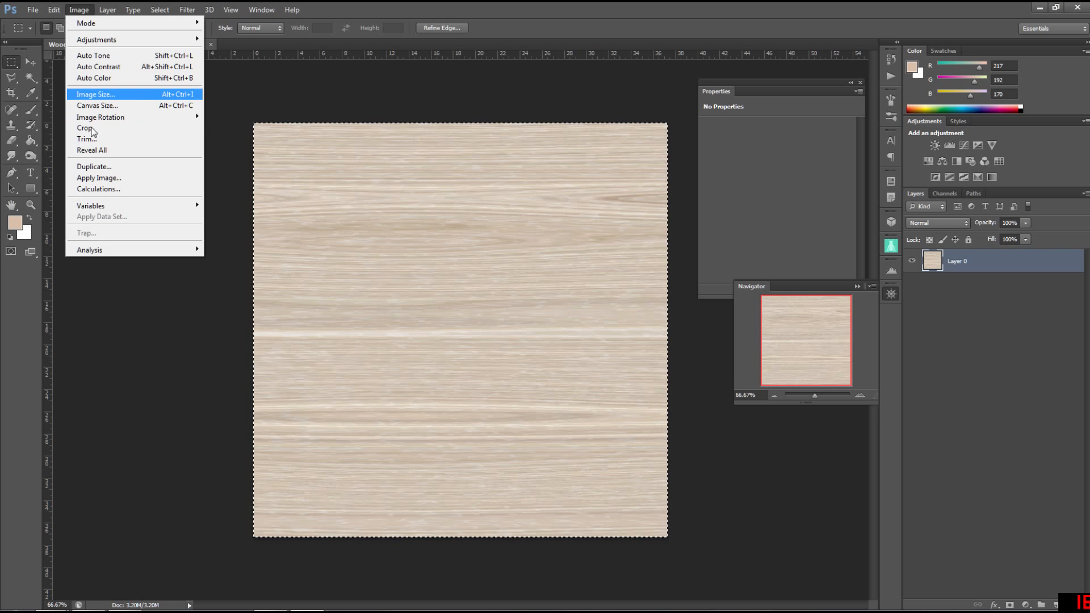
left_click(87, 10)
left_click(88, 10)
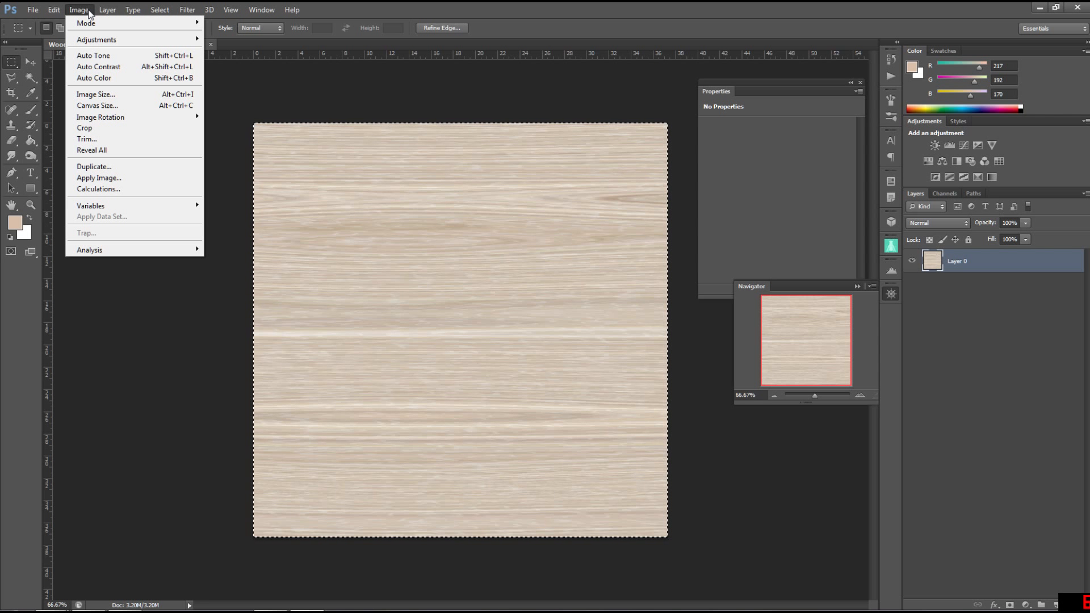
mouse_move(188, 10)
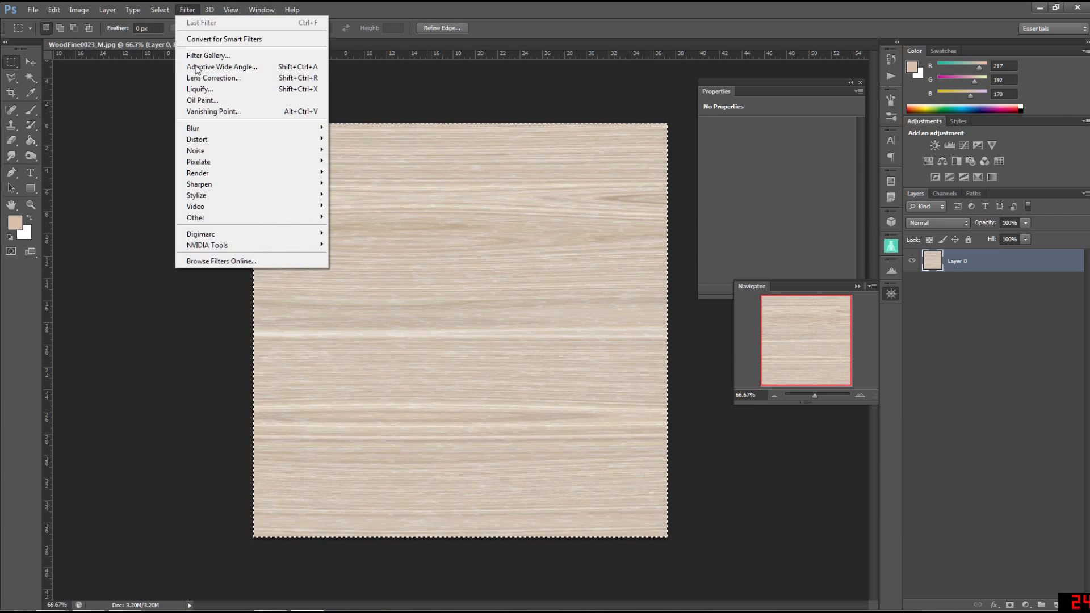
mouse_move(79, 10)
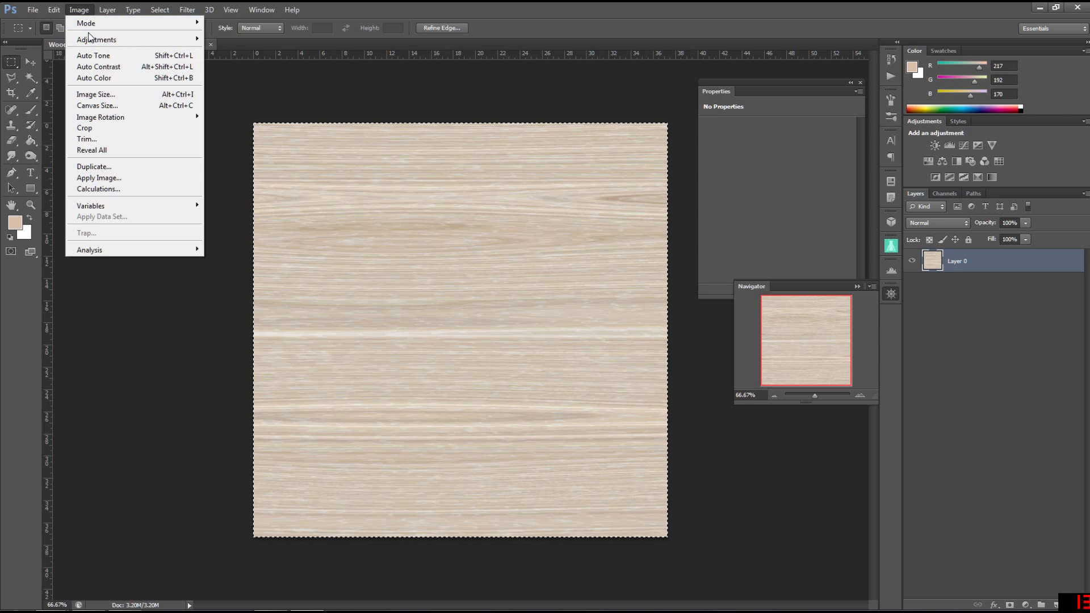
left_click(98, 95)
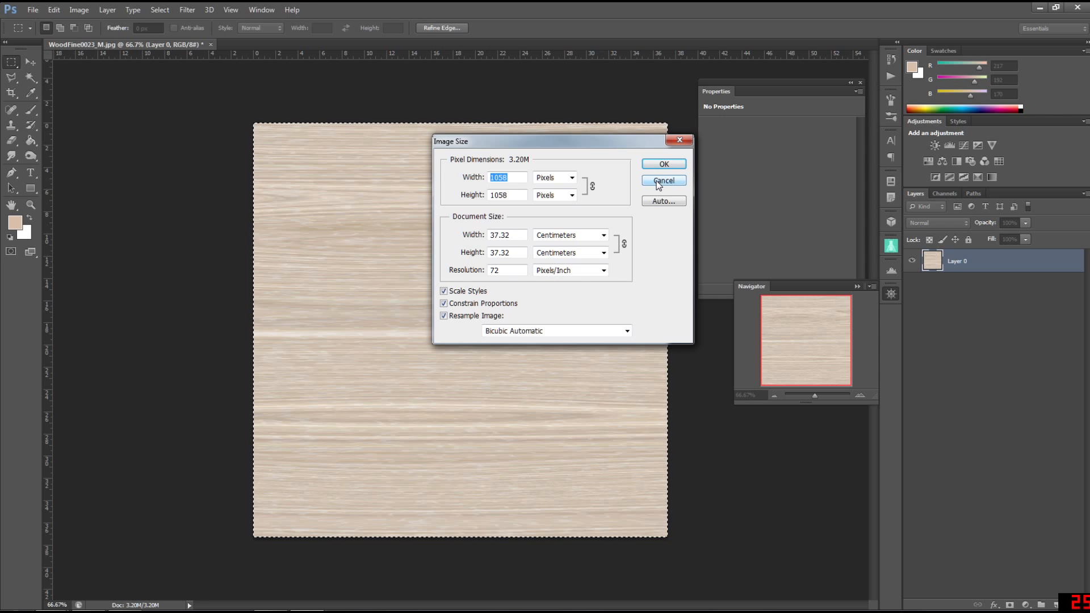
type("1024")
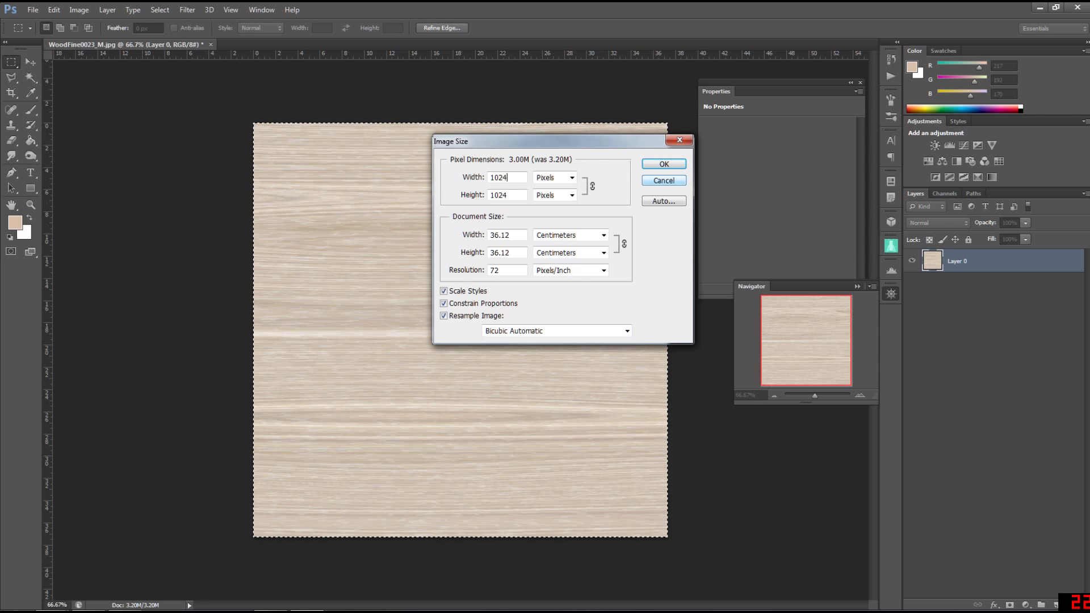
key("Return")
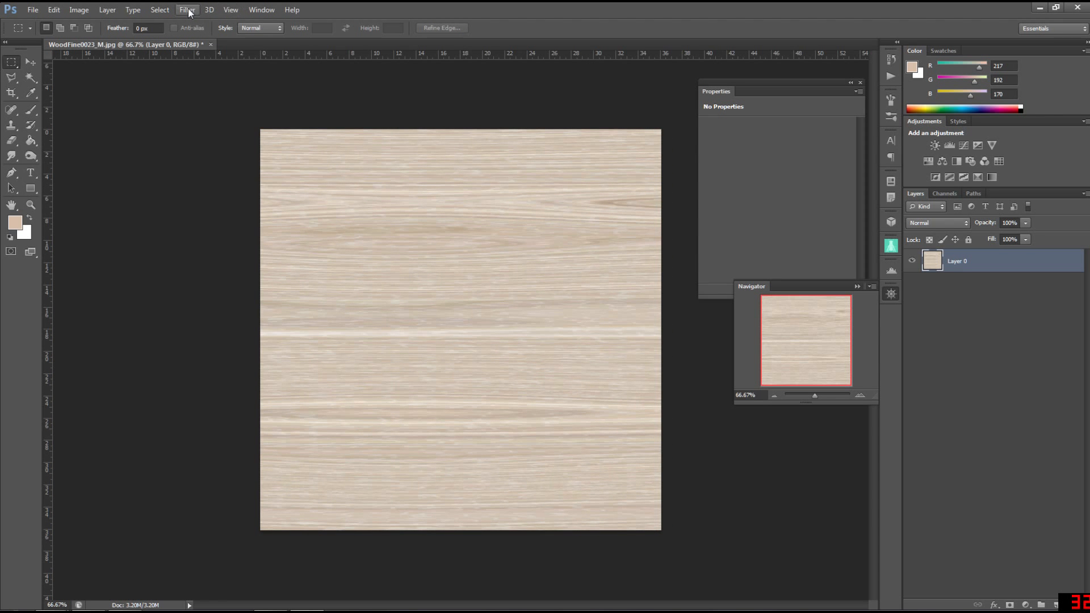
Apply the Offset filter to the wood layer, wrapping the outer edges to the middle of the image
left_click(188, 11)
mouse_move(217, 219)
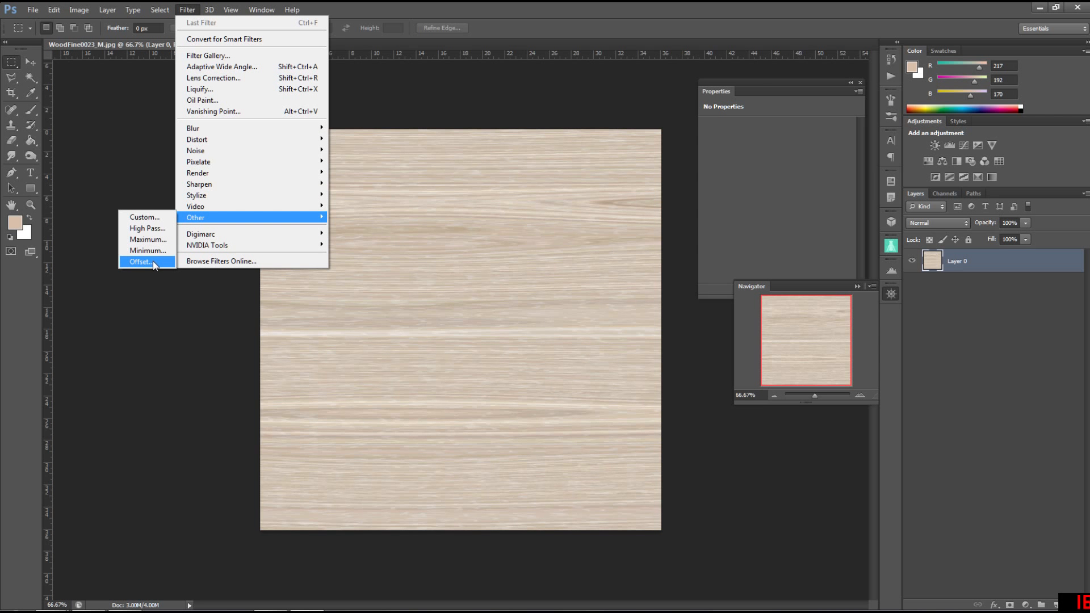
left_click(153, 261)
left_click(723, 472)
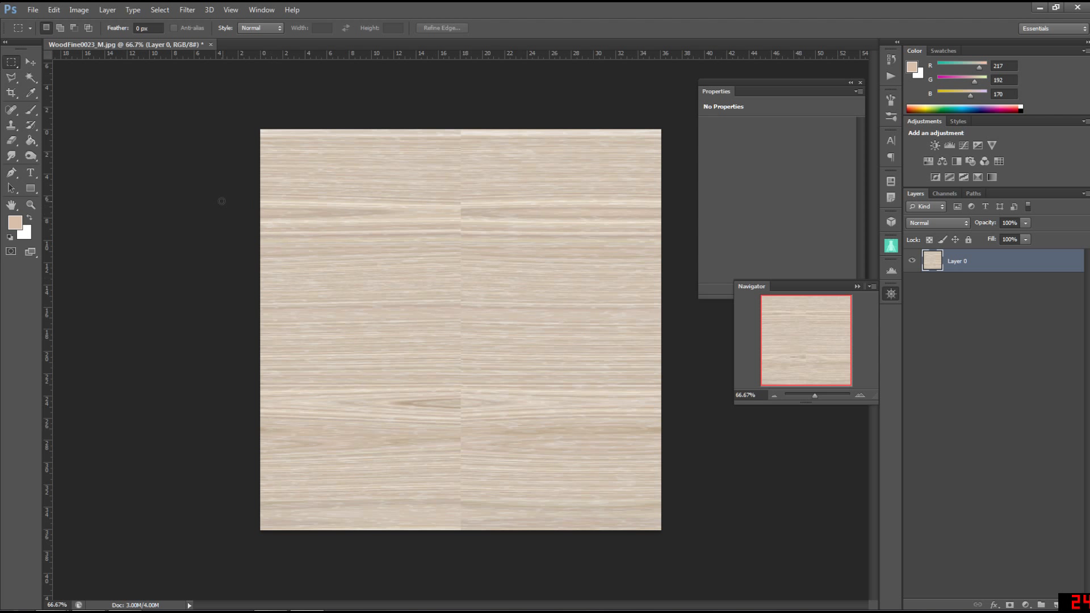
Add a new layer above the wood and clone grain over the upper part of the vertical centre seam with a 150 px Clone Stamp
key("s")
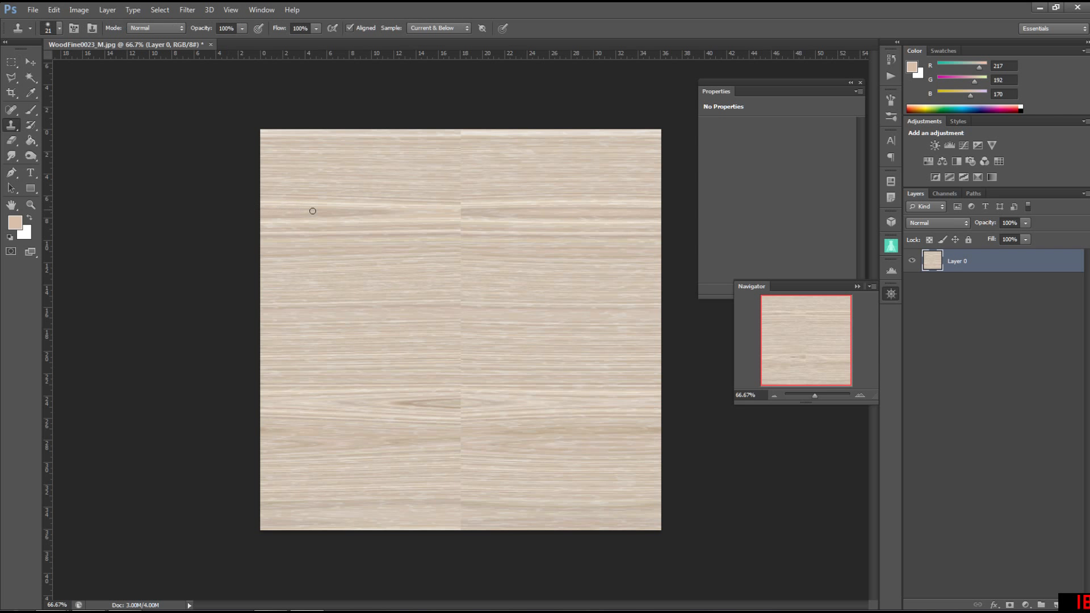
left_click(1056, 604)
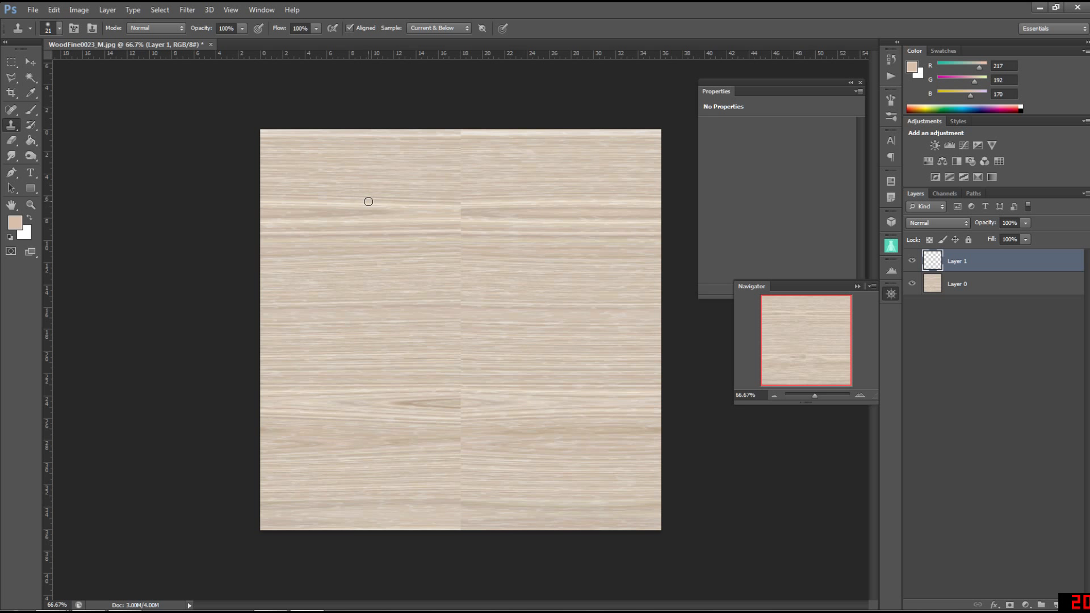
key("bracketright")
key("bracketright")
key("bracketright")
key("bracketright")
key("bracketright")
key("bracketright")
key("bracketright")
key("bracketright")
key("bracketright")
key("bracketright")
mouse_move(452, 172)
left_mouse_down()
mouse_move(462, 162)
mouse_move(497, 175)
left_mouse_up()
left_click(333, 221, "alt")
mouse_move(416, 225)
left_mouse_down()
mouse_move(520, 224)
mouse_move(404, 220)
left_mouse_up()
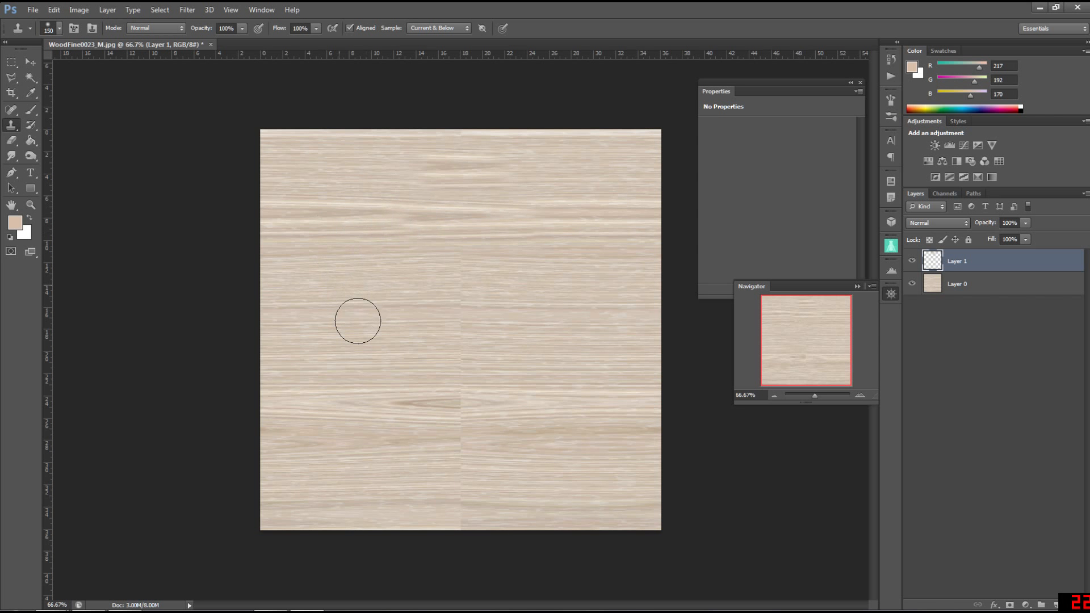
Clone wood grain from the left half of the image over the middle part of the vertical centre seam
left_click(341, 326, "alt")
left_click(297, 282, "alt")
mouse_move(416, 278)
left_mouse_down()
mouse_move(484, 278)
mouse_move(454, 276)
left_mouse_up()
left_click(309, 328, "alt")
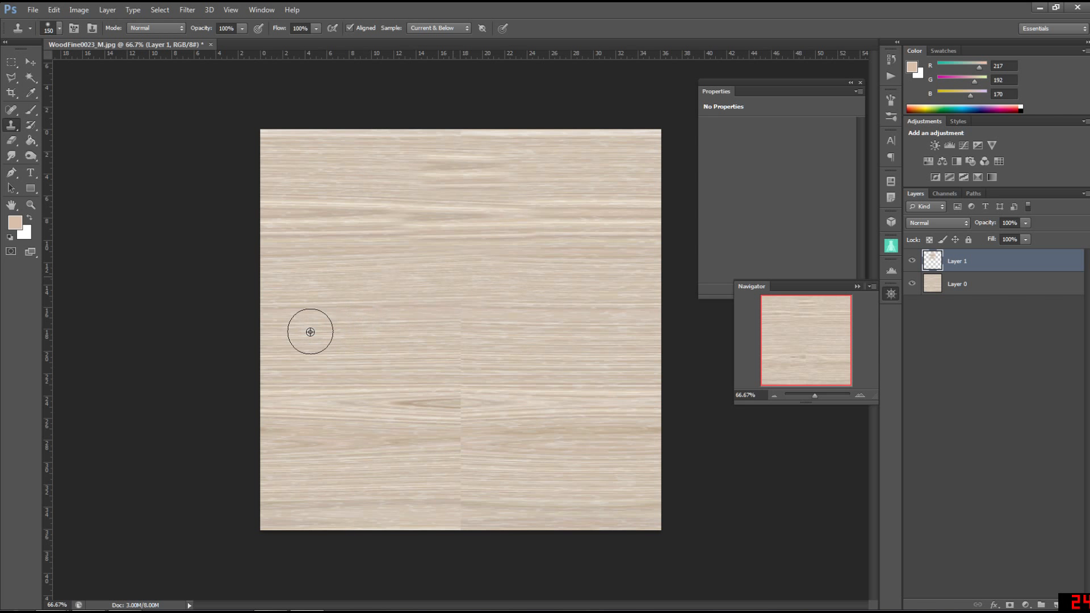
left_click_drag(412, 330, 502, 333)
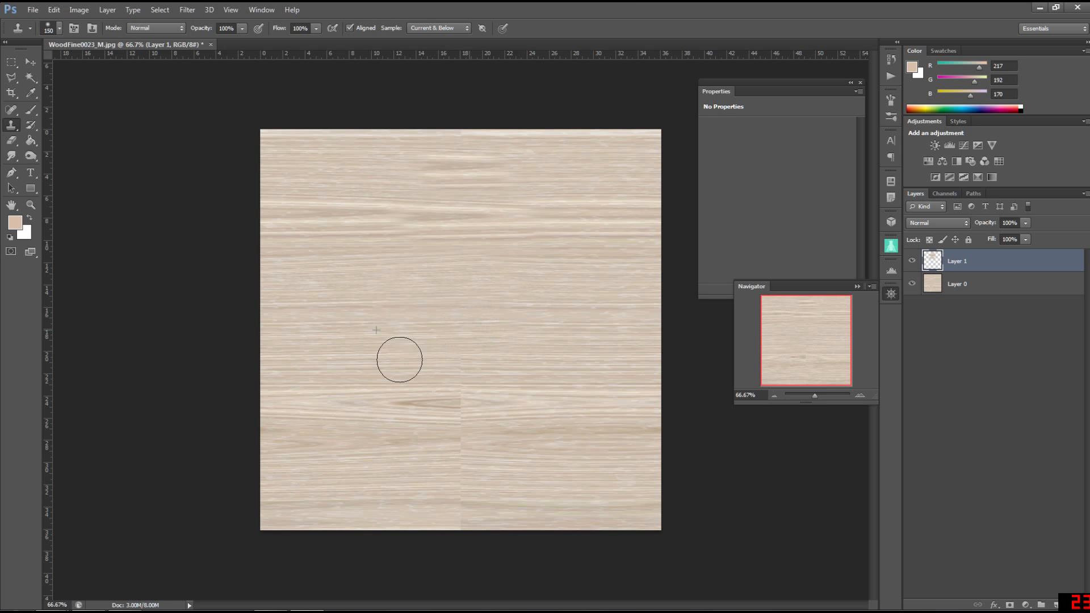
Clone wood grain over the cut-off knot and the rest of the centre seam down to the image's lower edge
mouse_move(370, 388)
left_mouse_down()
mouse_move(485, 385)
mouse_move(431, 384)
left_mouse_up()
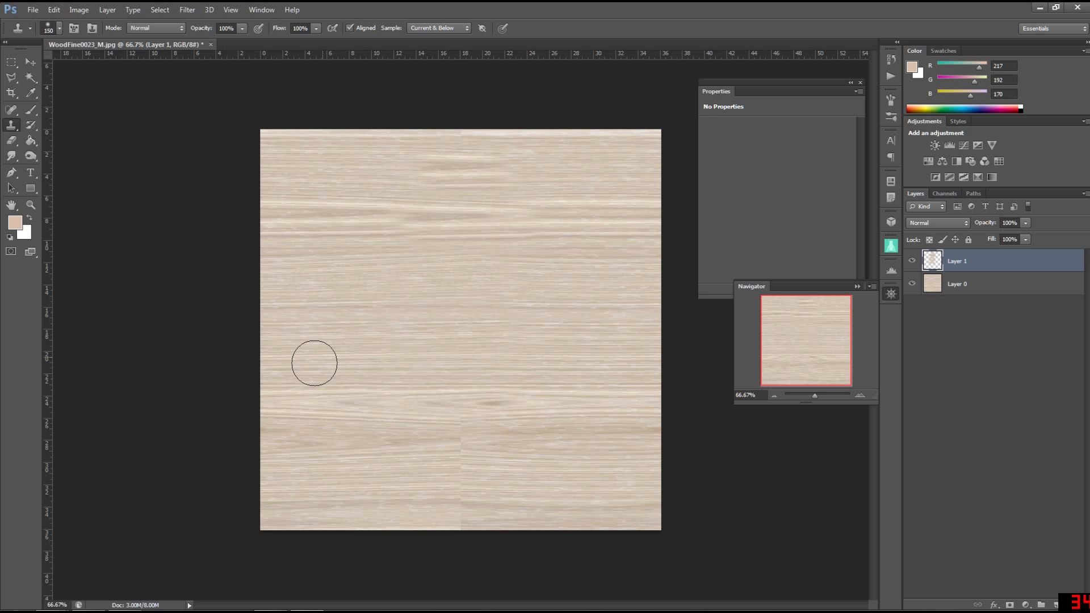
left_click(324, 441, "alt")
mouse_move(355, 441)
left_mouse_down()
mouse_move(502, 441)
mouse_move(397, 443)
left_mouse_up()
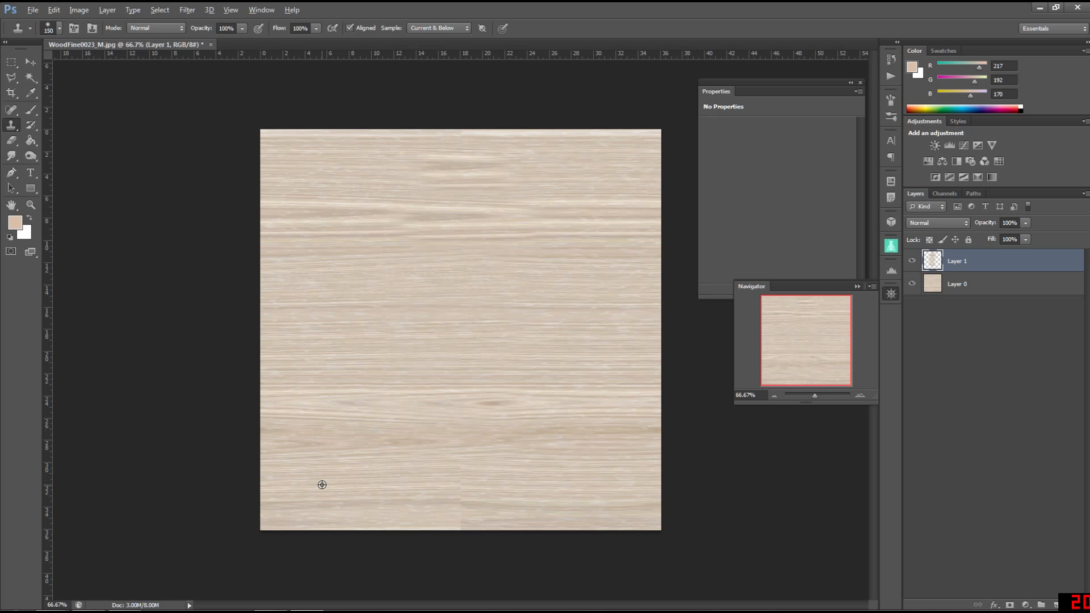
mouse_move(373, 480)
left_mouse_down()
mouse_move(469, 480)
mouse_move(360, 478)
mouse_move(482, 499)
mouse_move(425, 498)
left_mouse_up()
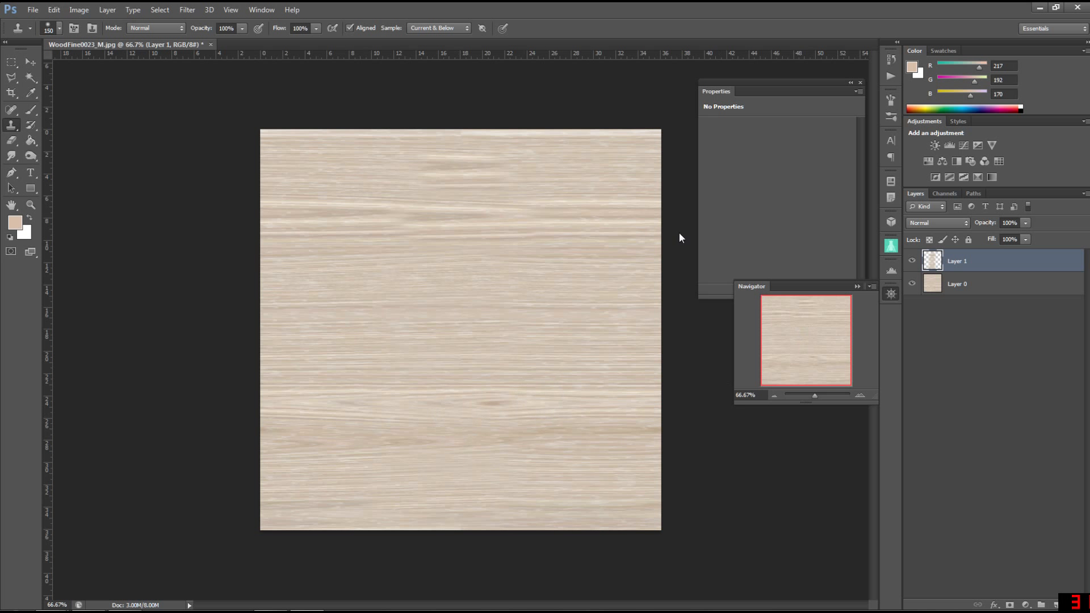
Merge the cloned retouching layer with the wood layer beneath it
left_click(972, 294, "shift")
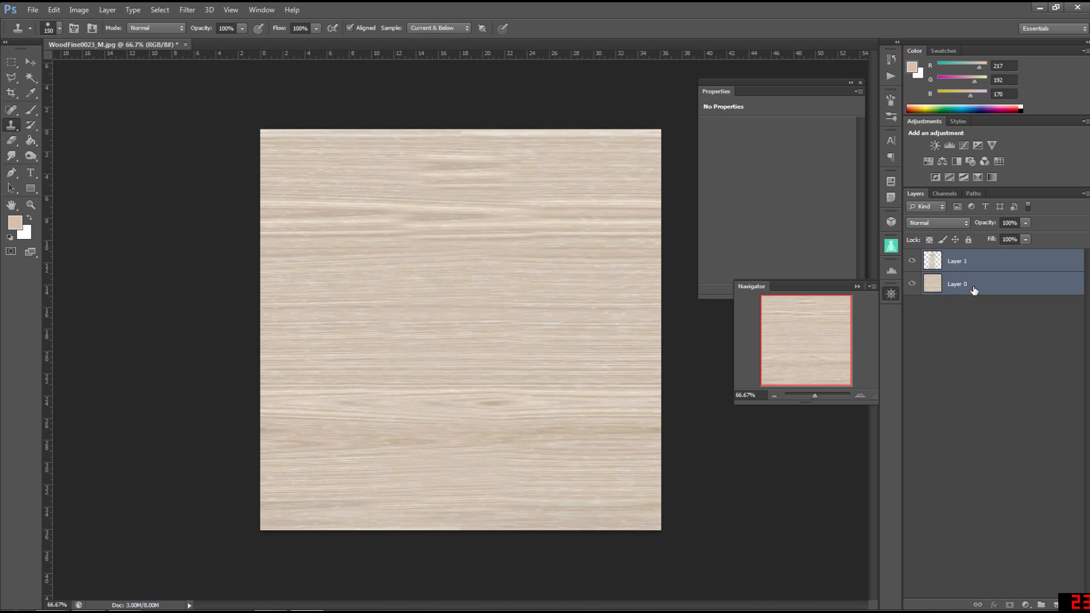
right_click(972, 290)
left_click(898, 425)
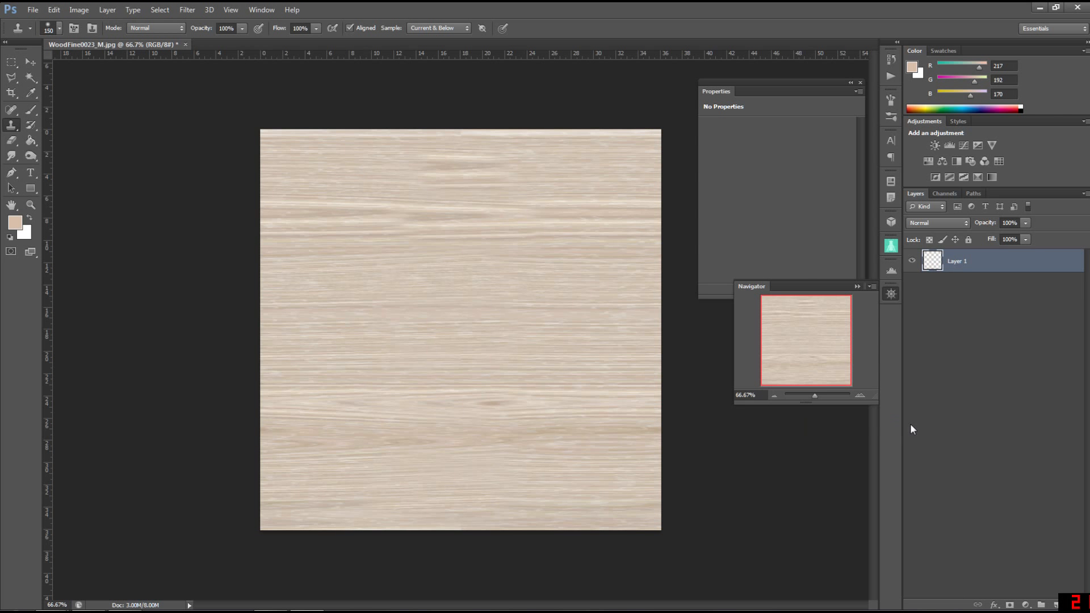
Reapply the Offset filter to the merged wood layer, repeating it to check the texture for remaining seams
left_click(198, 11)
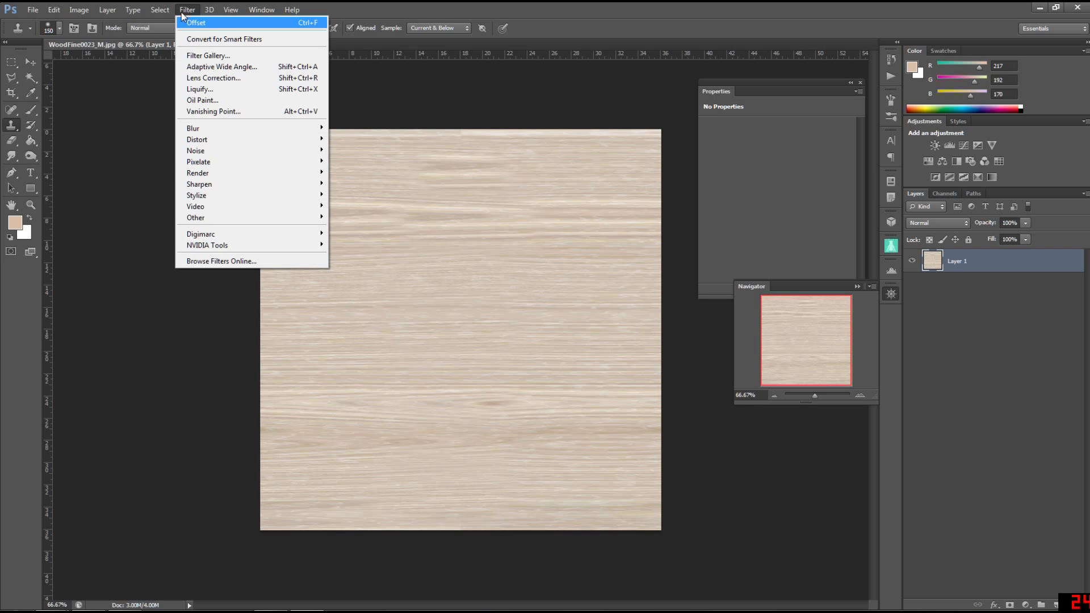
left_click(187, 22)
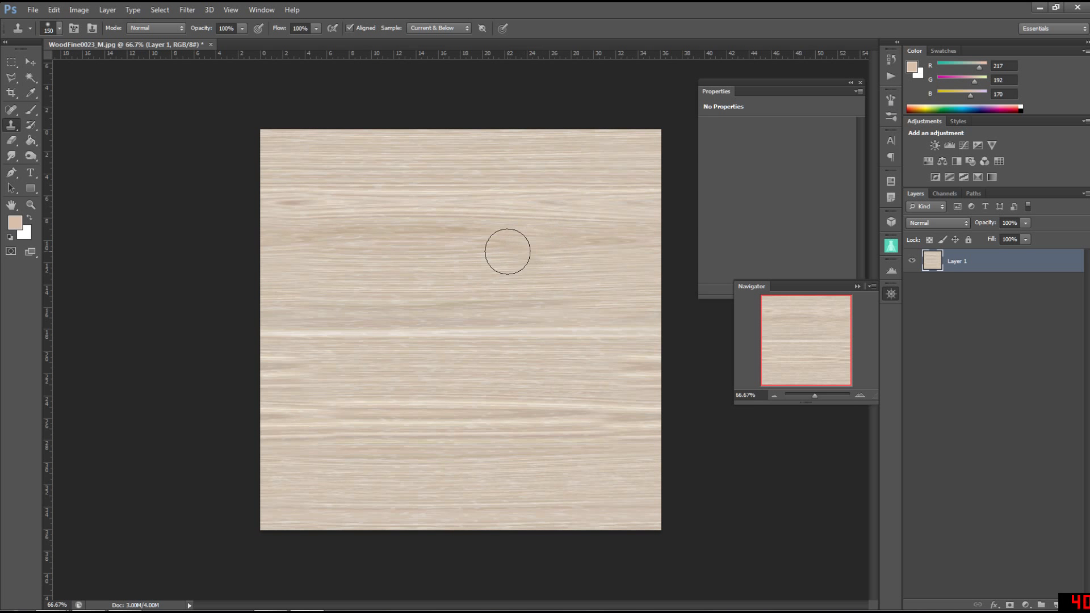
key("ctrl+f")
key("ctrl+f")
left_click(1055, 605)
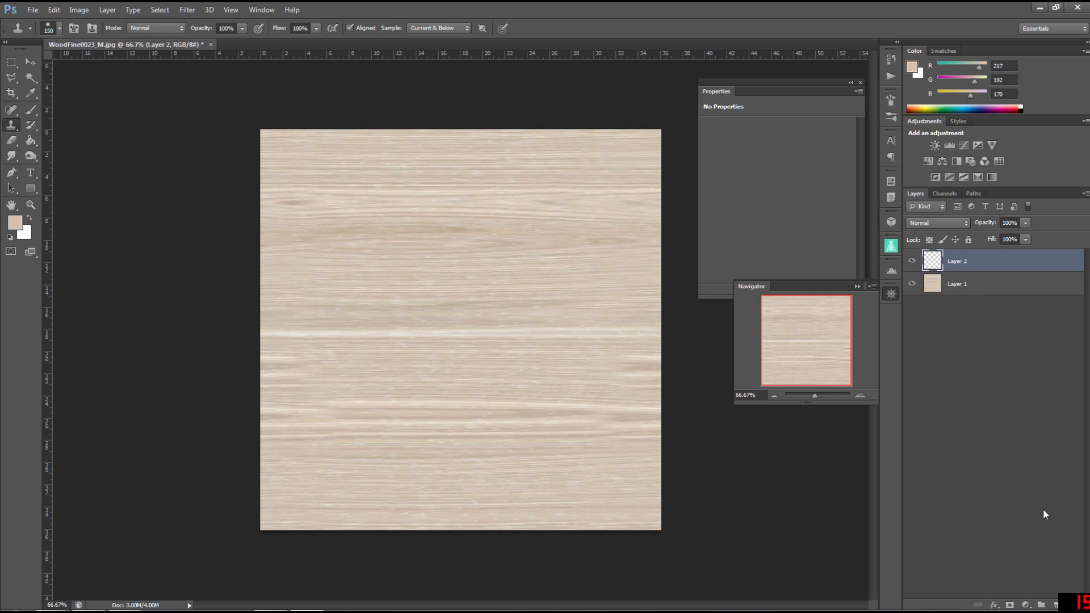
left_click(1073, 606)
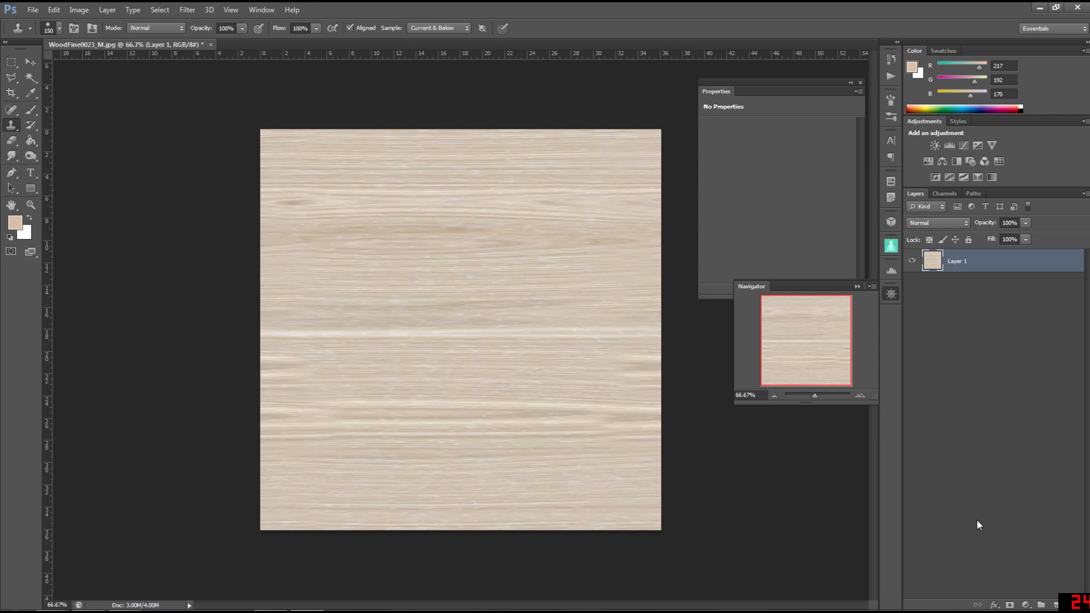
Add a Hue/Saturation adjustment layer above the wood with Colorize on, hue 19, saturation 43 and lightness -54
left_click(1027, 603)
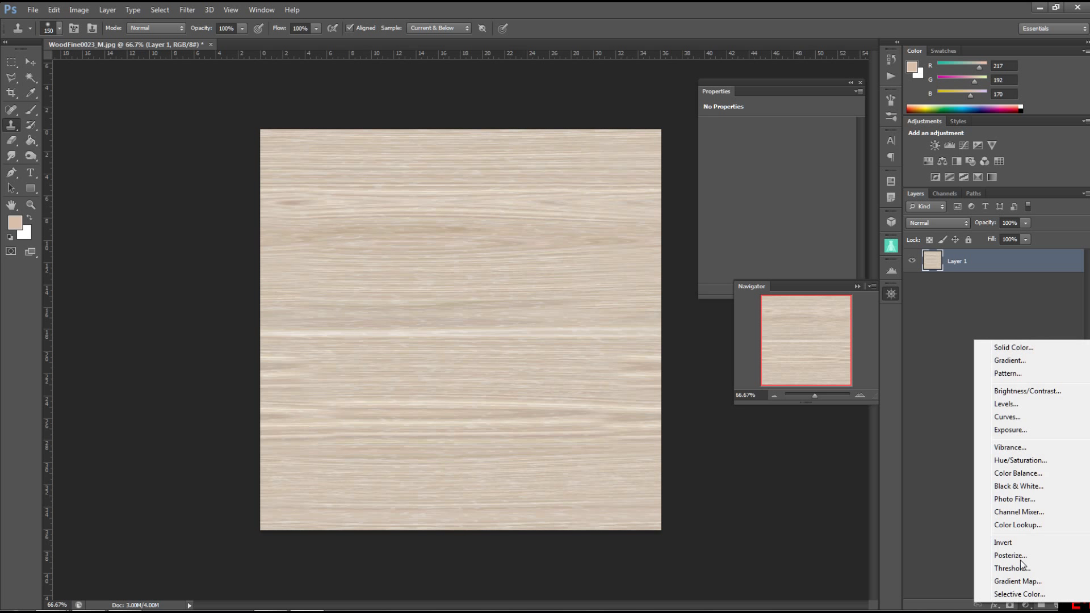
left_click(1013, 461)
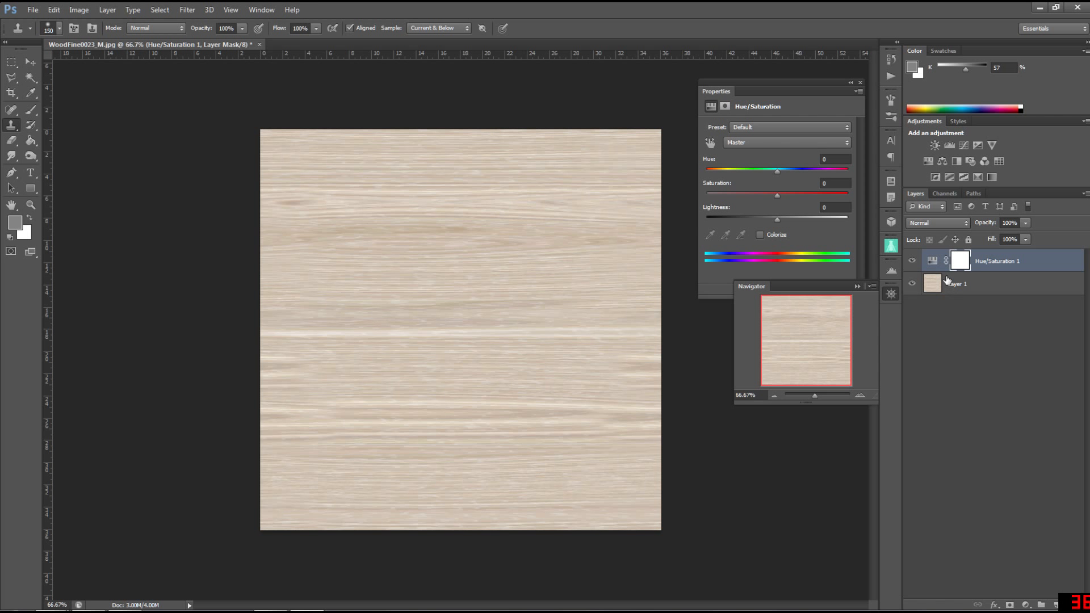
left_click(761, 235)
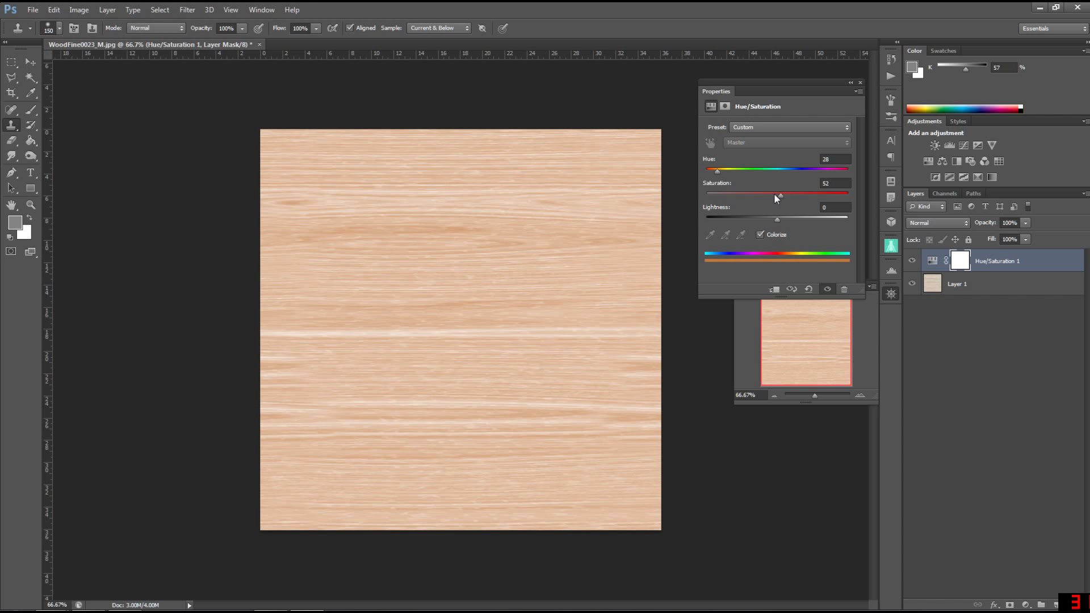
left_click(725, 170)
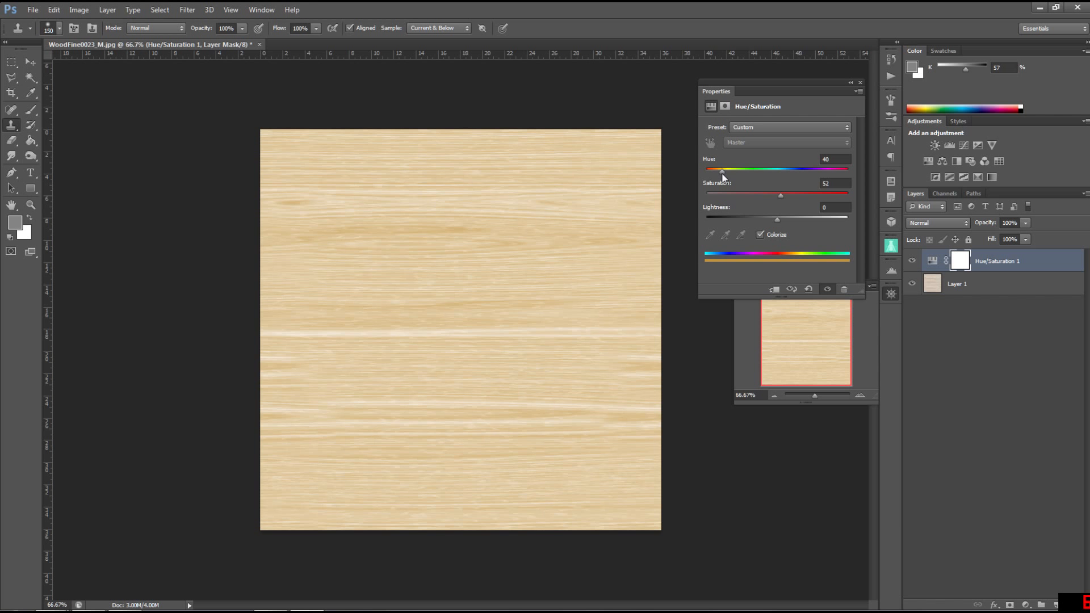
left_click_drag(778, 220, 743, 219)
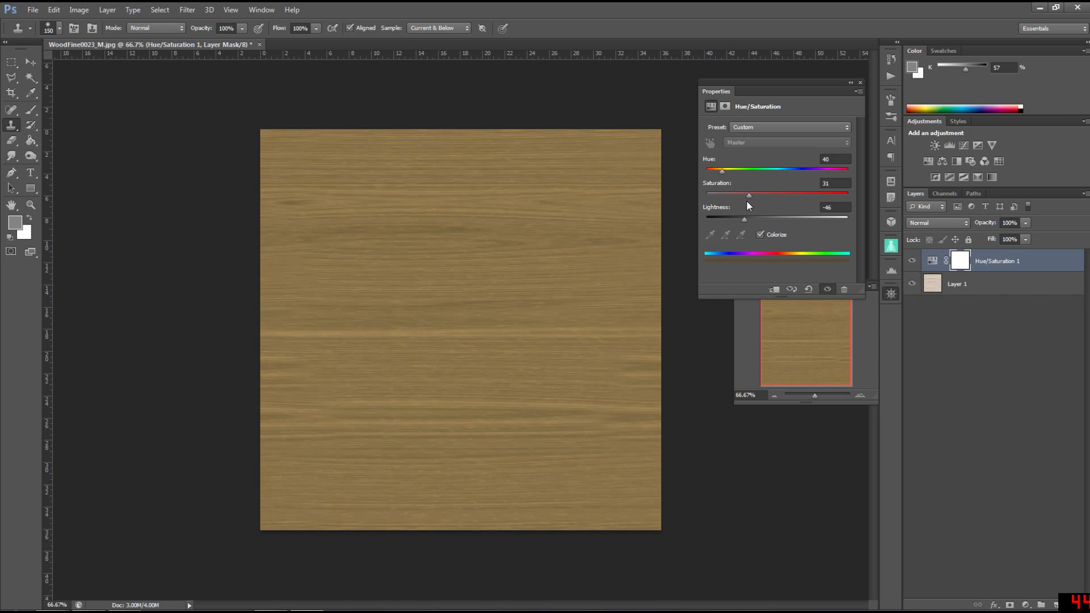
left_click_drag(748, 221, 736, 220)
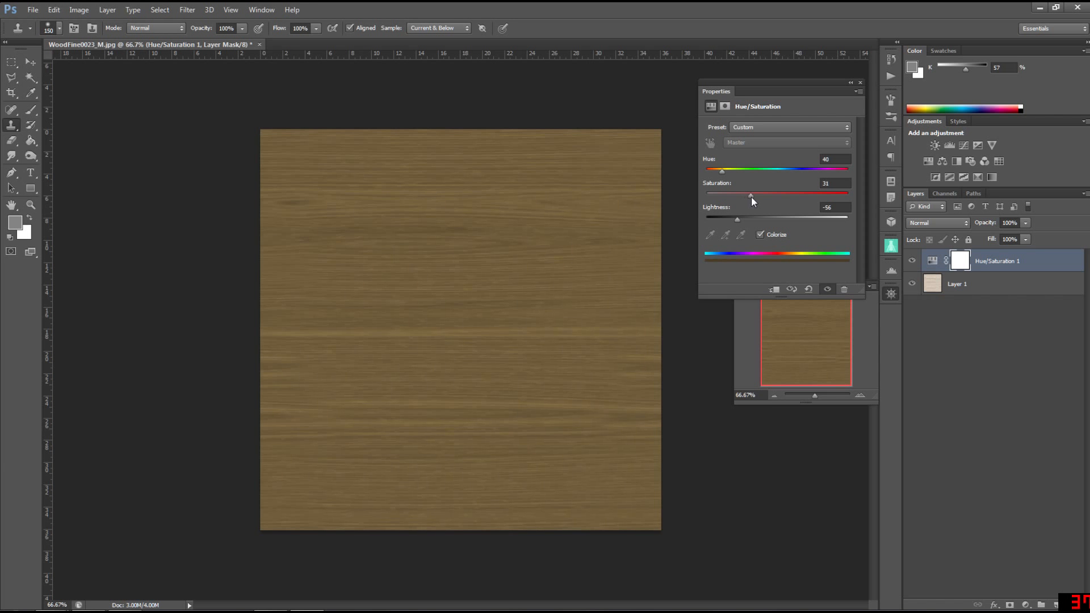
left_click_drag(723, 170, 799, 172)
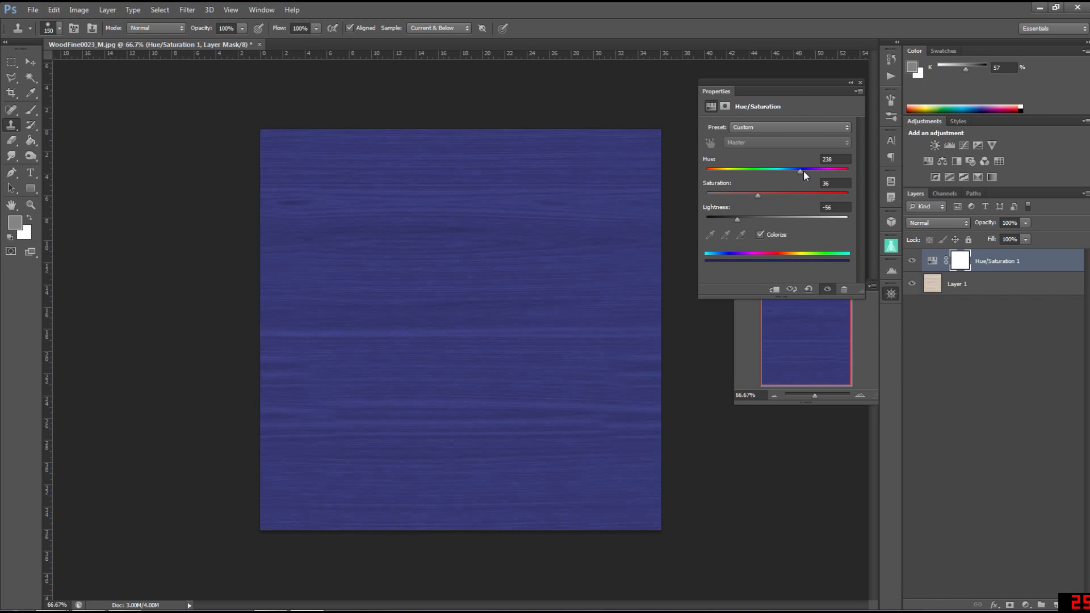
left_click_drag(835, 173, 715, 176)
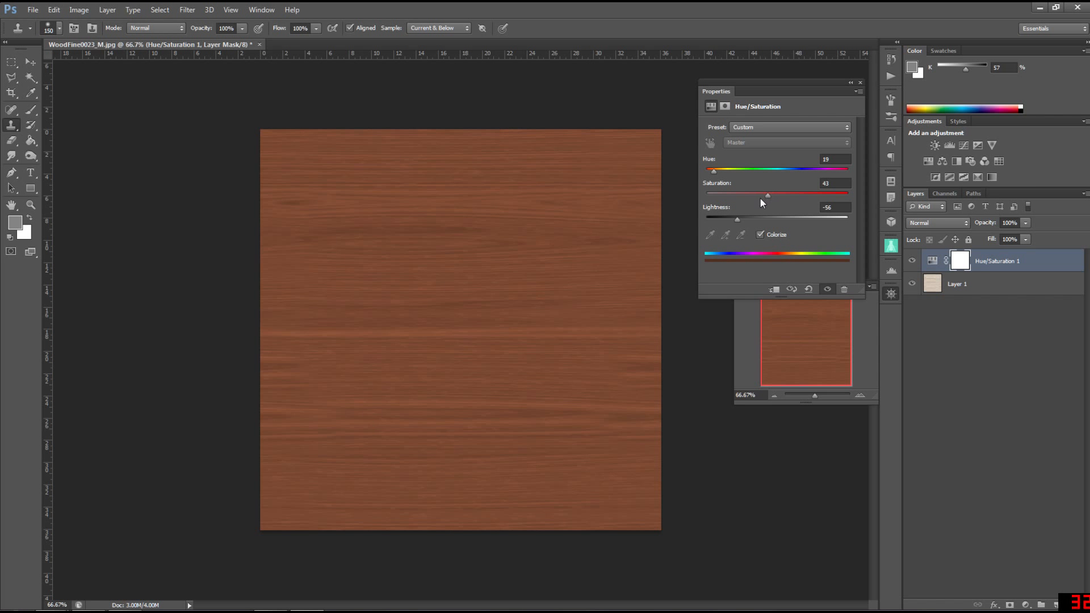
left_click_drag(737, 215, 741, 215)
left_click(1026, 605)
left_click(1022, 390)
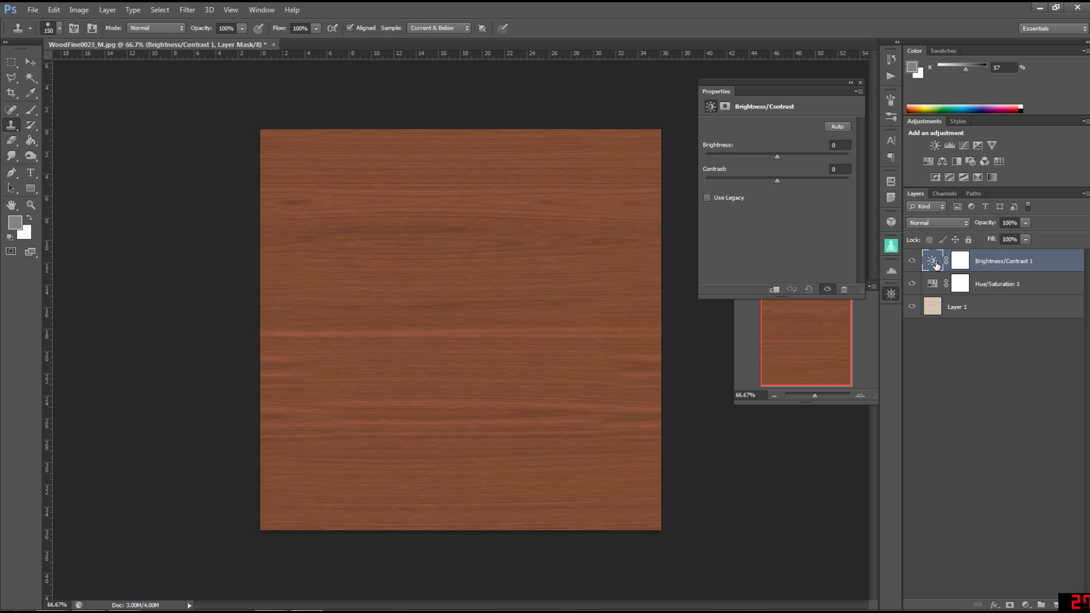
key("Delete")
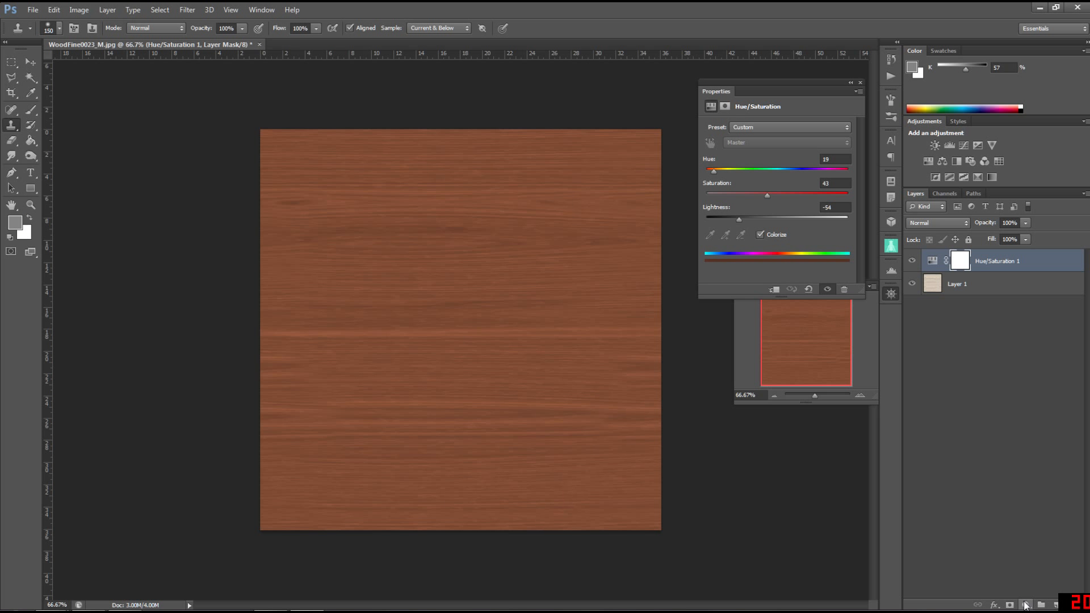
Add a Levels adjustment layer above the Hue/Saturation layer and raise the black input level to 26
left_click(1025, 606)
left_click(1012, 402)
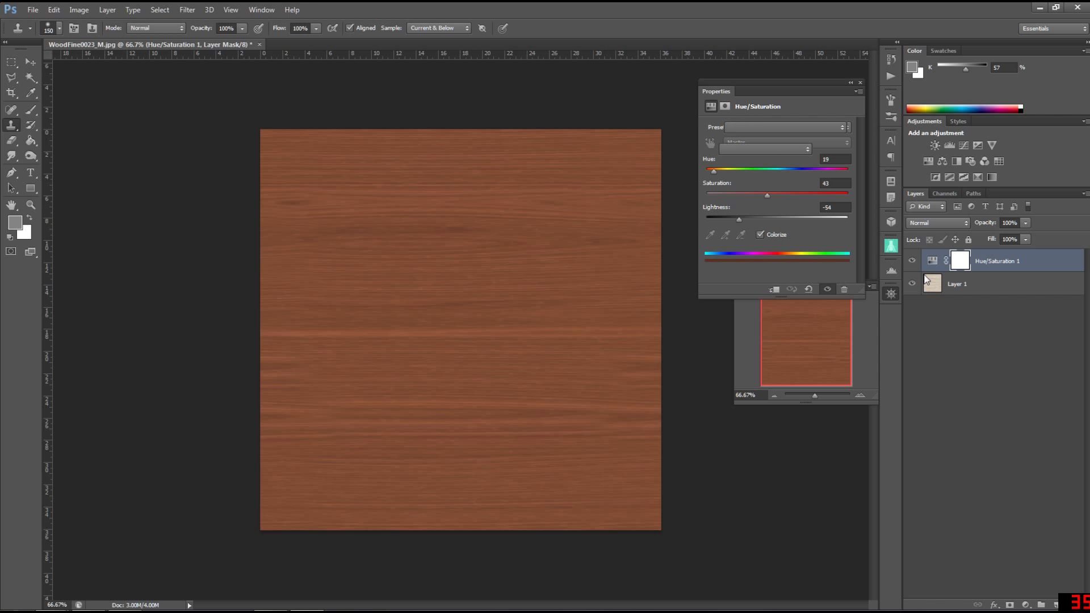
left_click_drag(720, 217, 732, 215)
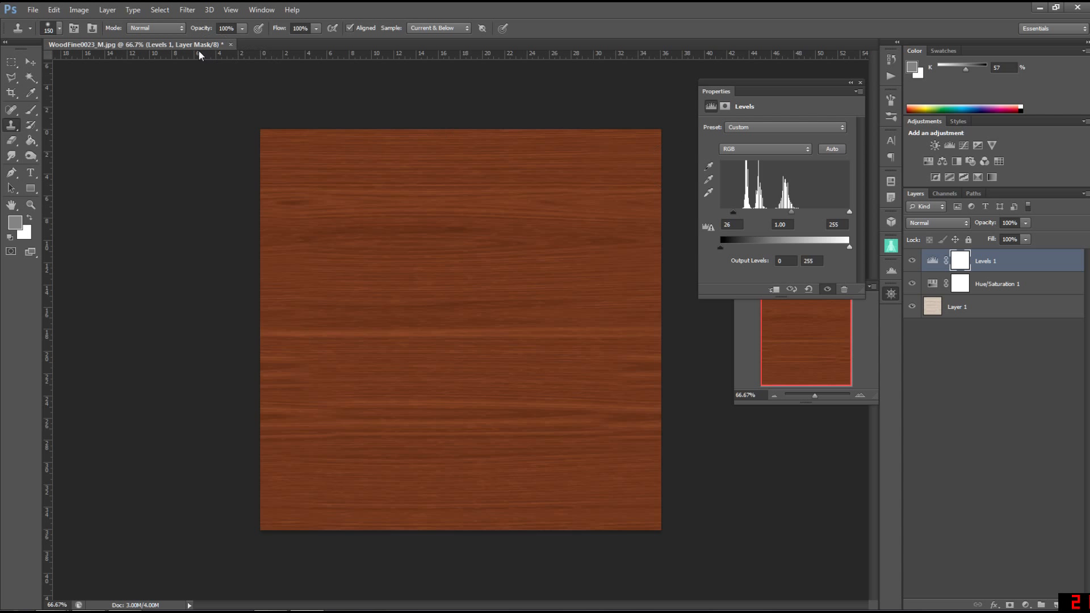
Save the layered wood texture as findWood_1k in Photoshop format in the project's materiallibraries folder
left_click(32, 11)
left_click(51, 151)
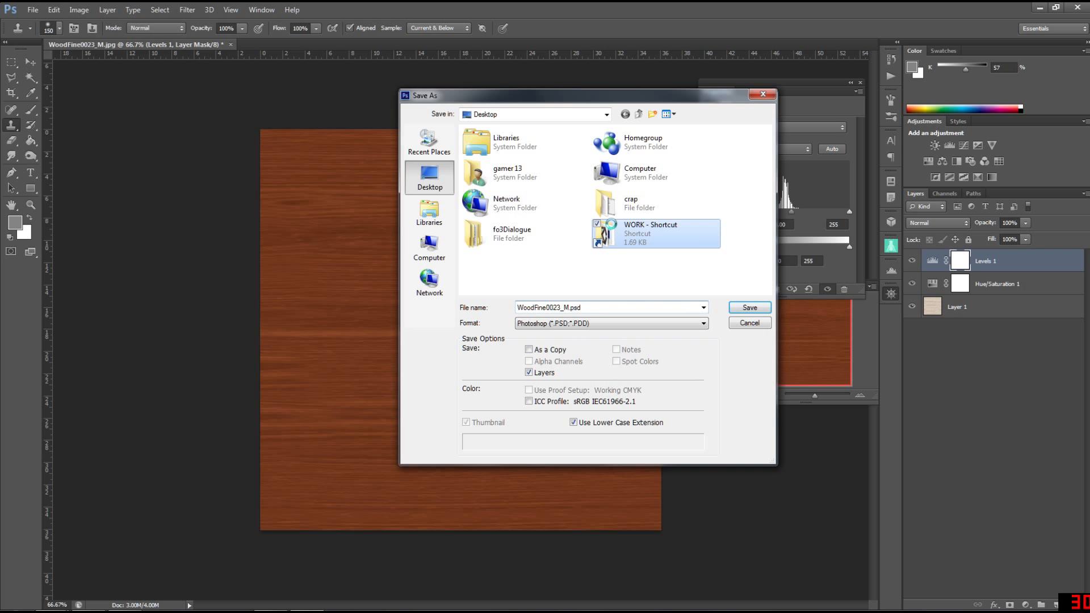
double_click(602, 231)
left_click(499, 132)
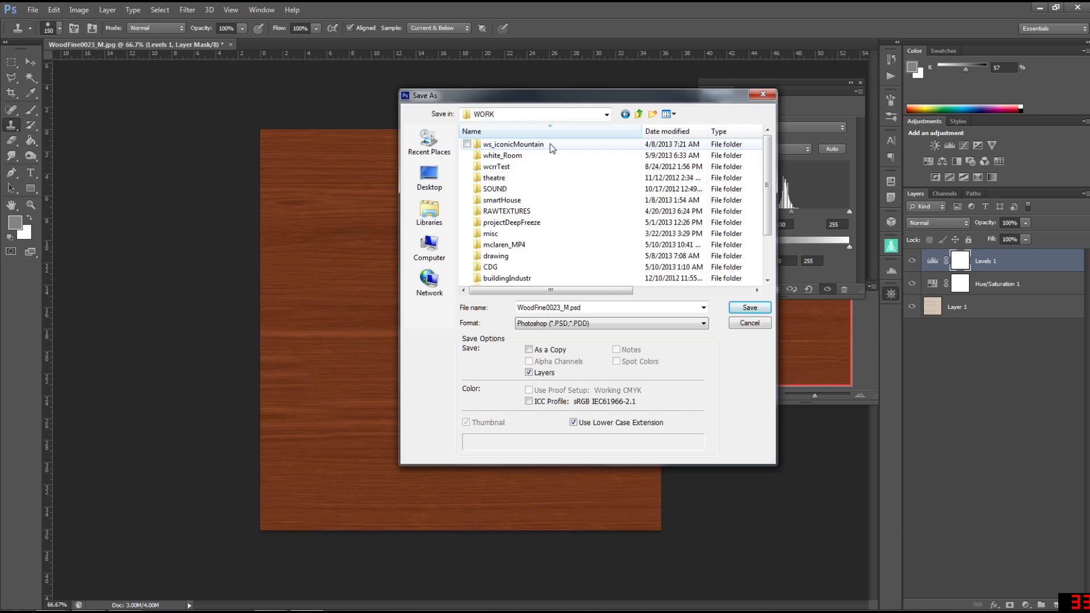
left_click(507, 134)
double_click(506, 145)
left_click(506, 168)
double_click(507, 168)
double_click(506, 222)
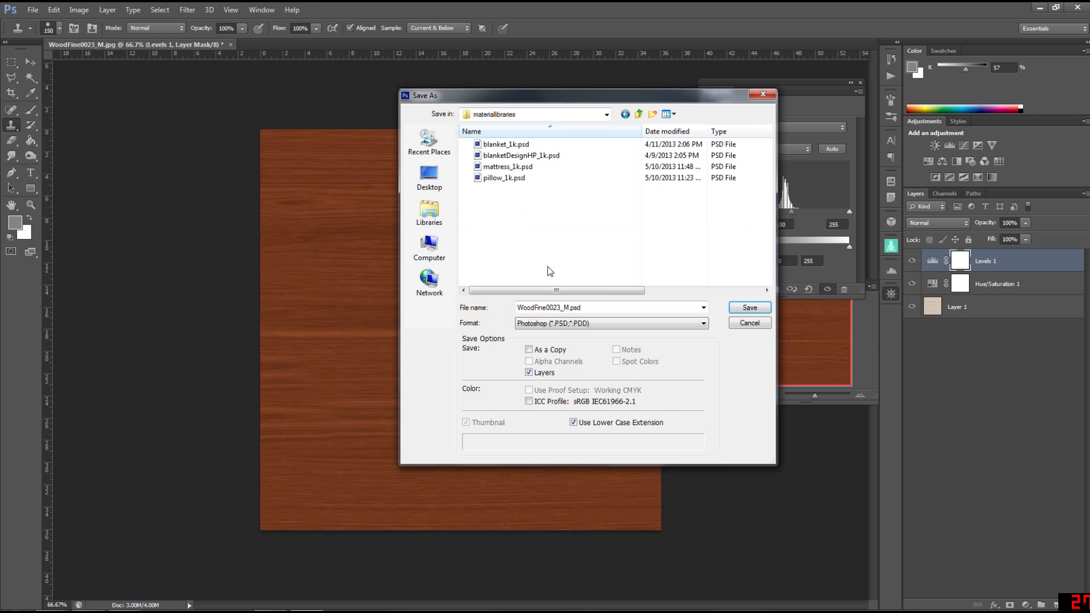
type("findWood_1k")
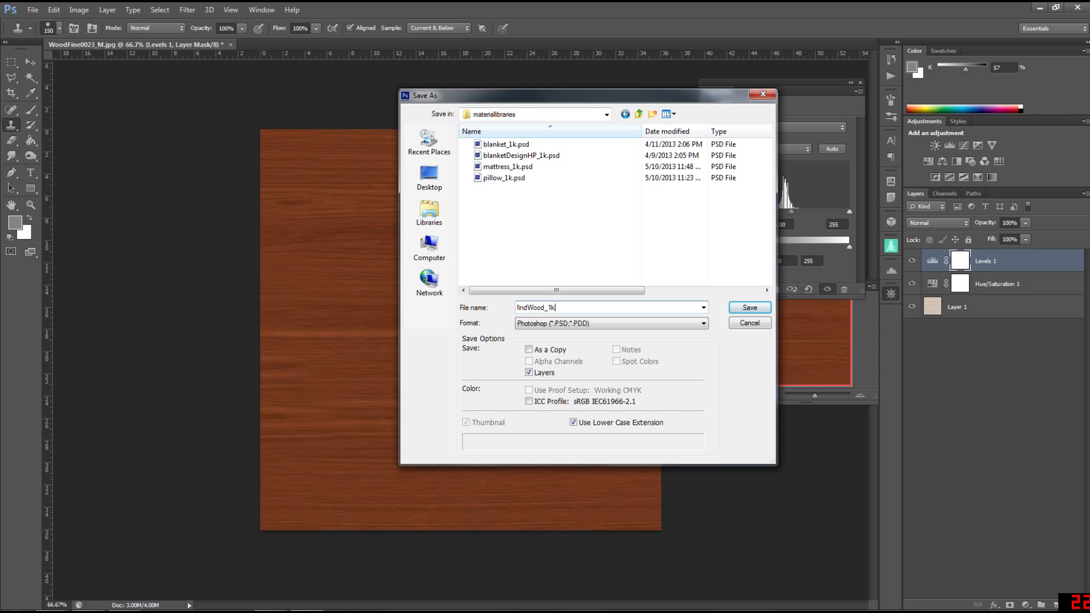
key("Return")
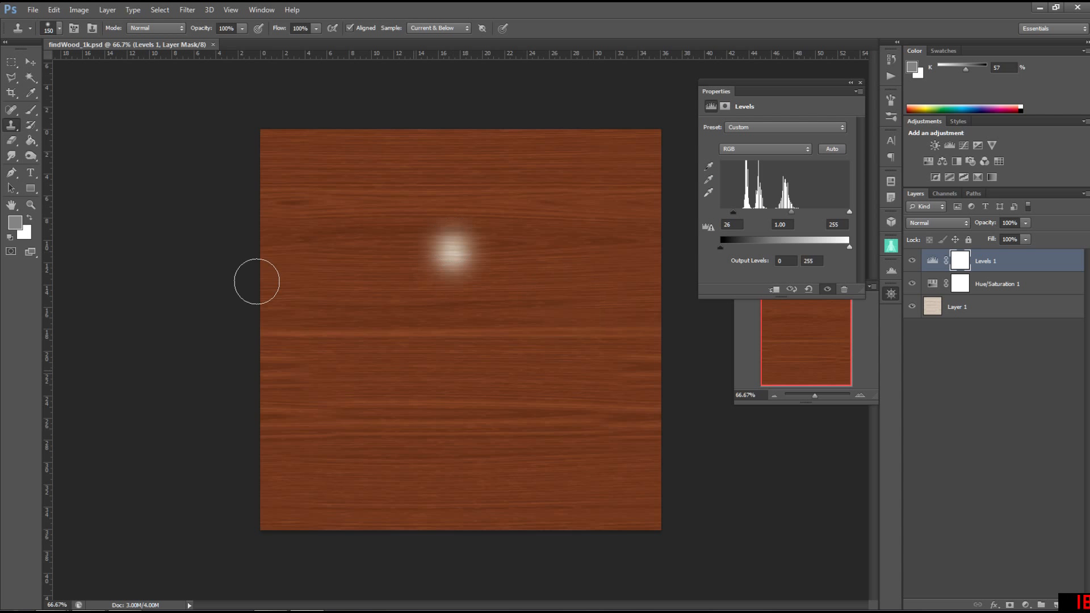
Start saving the wood texture under a new name and browse to the project's sceneassets images folder
left_click(33, 10)
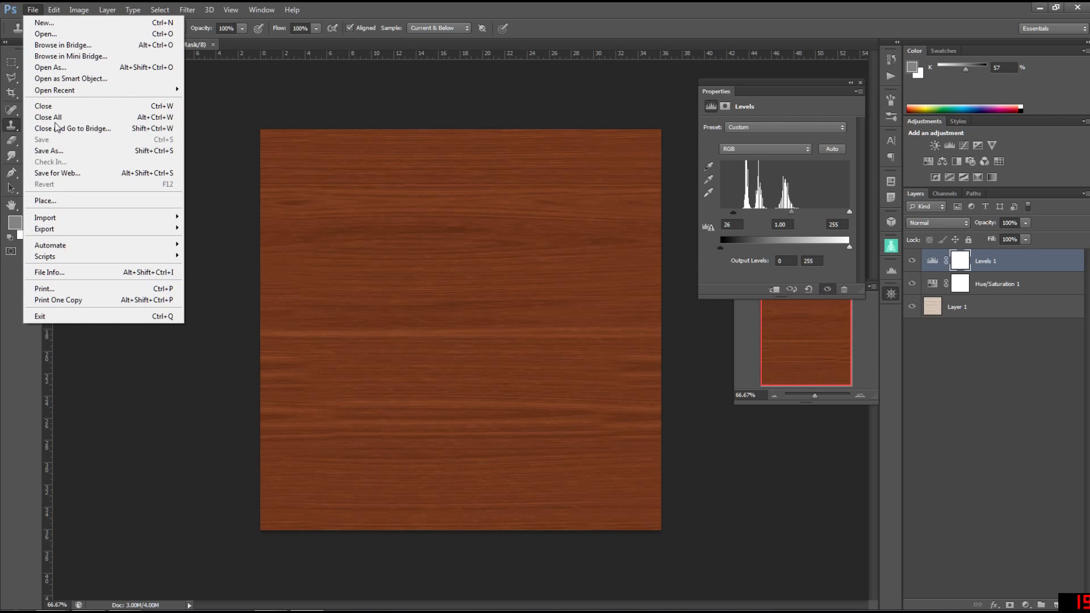
left_click(55, 153)
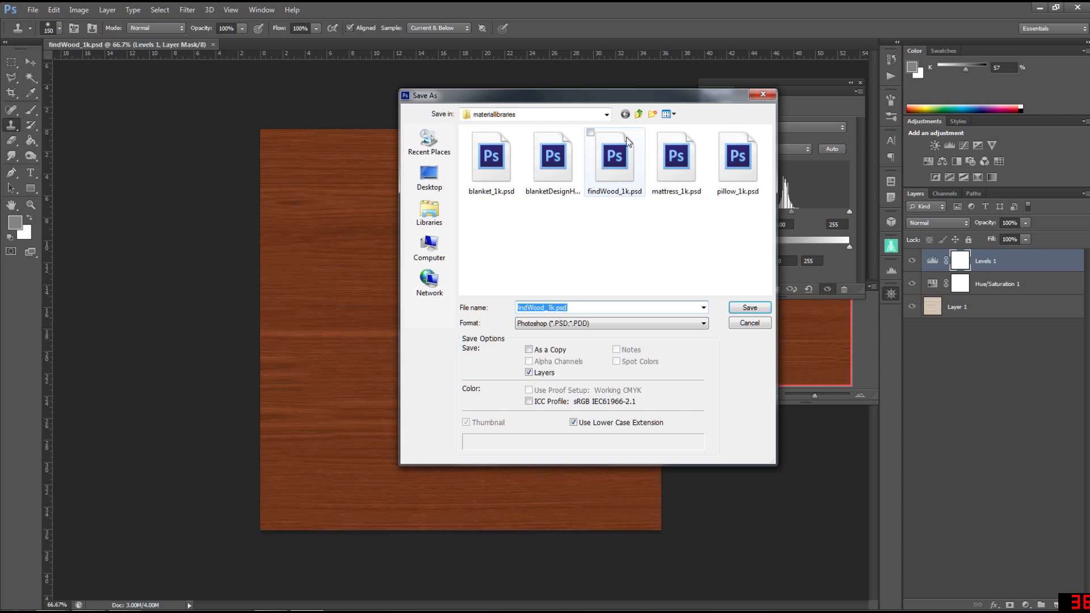
left_click(640, 114)
double_click(494, 279)
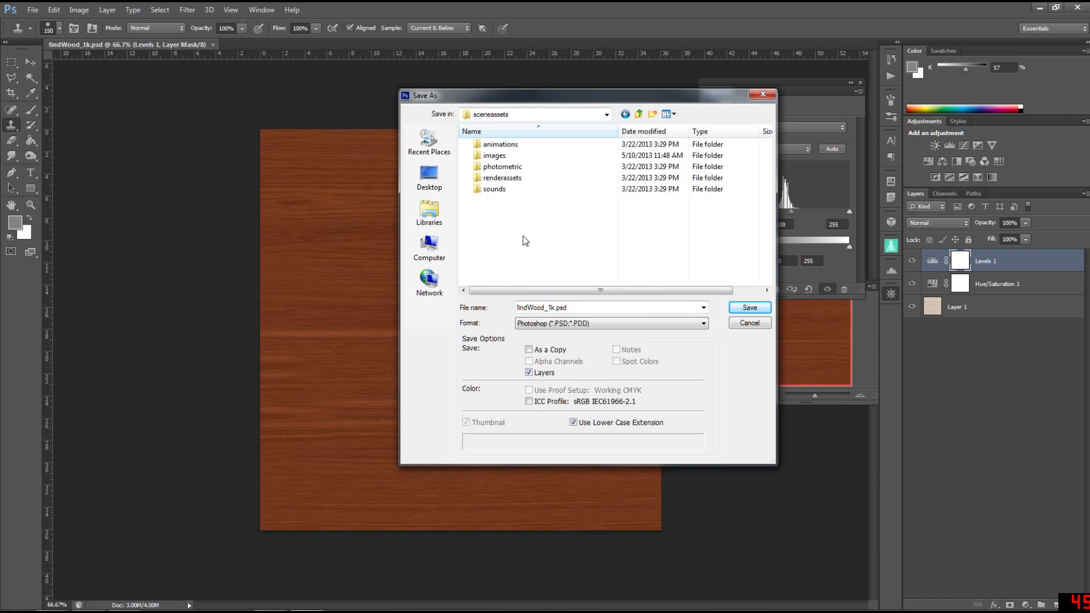
double_click(495, 155)
Save the wood texture as a JPEG copy named findWood_1k_dif, lowering the compression quality from maximum
left_click(565, 324)
left_click(563, 415)
left_click(557, 308)
left_click(558, 308)
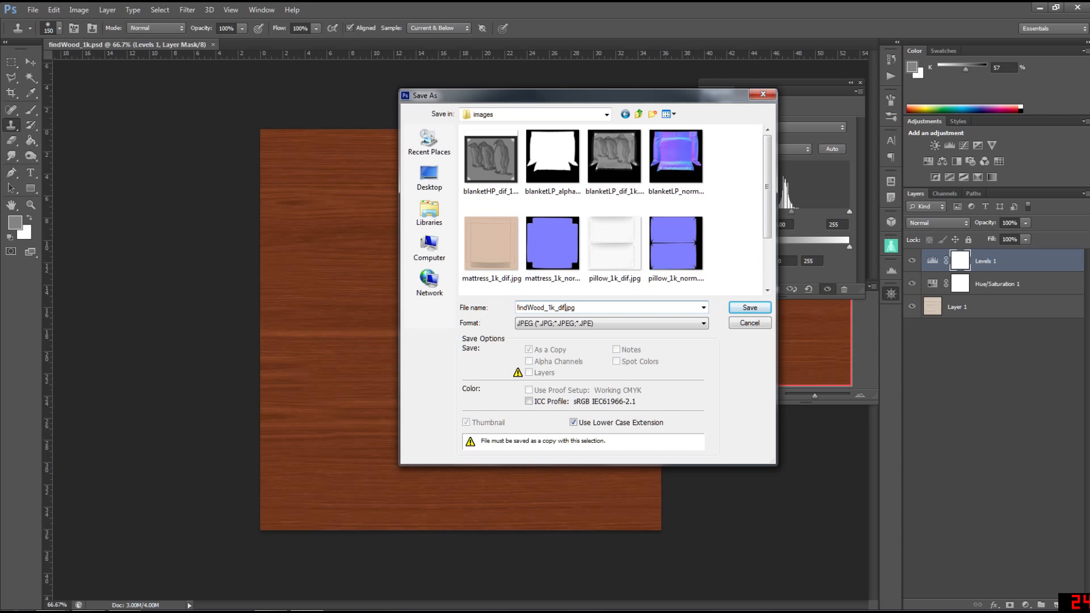
type("_dif")
key("Return")
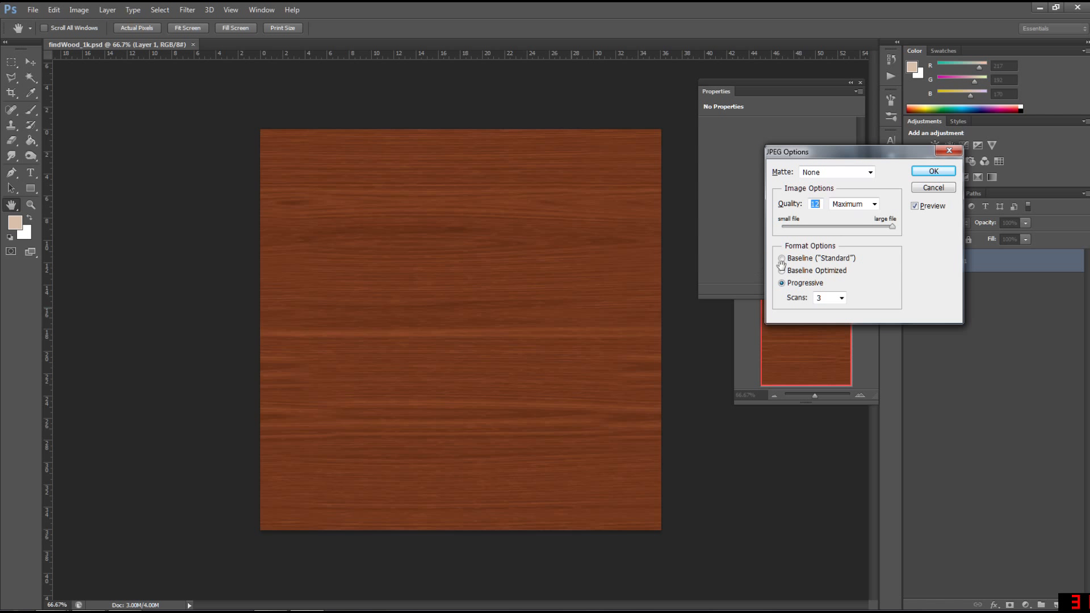
left_click_drag(884, 227, 854, 230)
left_click(931, 171)
Switch to 3ds Max, remove the Cloth modifier from the bed frame and save the scene
key("alt+Tab")
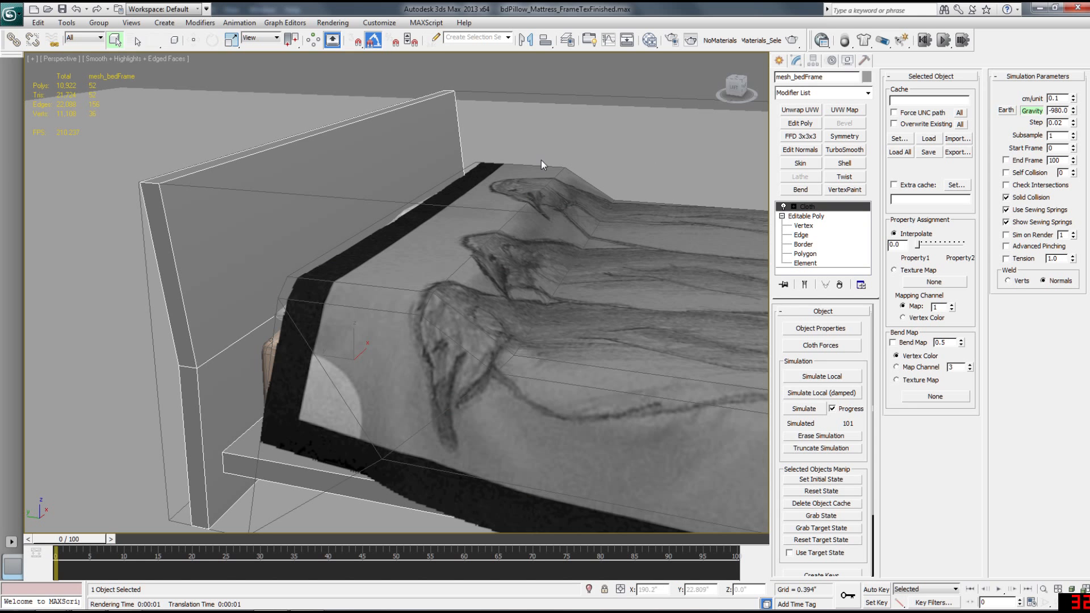
middle_click_drag(465, 186, 487, 222)
scroll(503, 222, "down", 4)
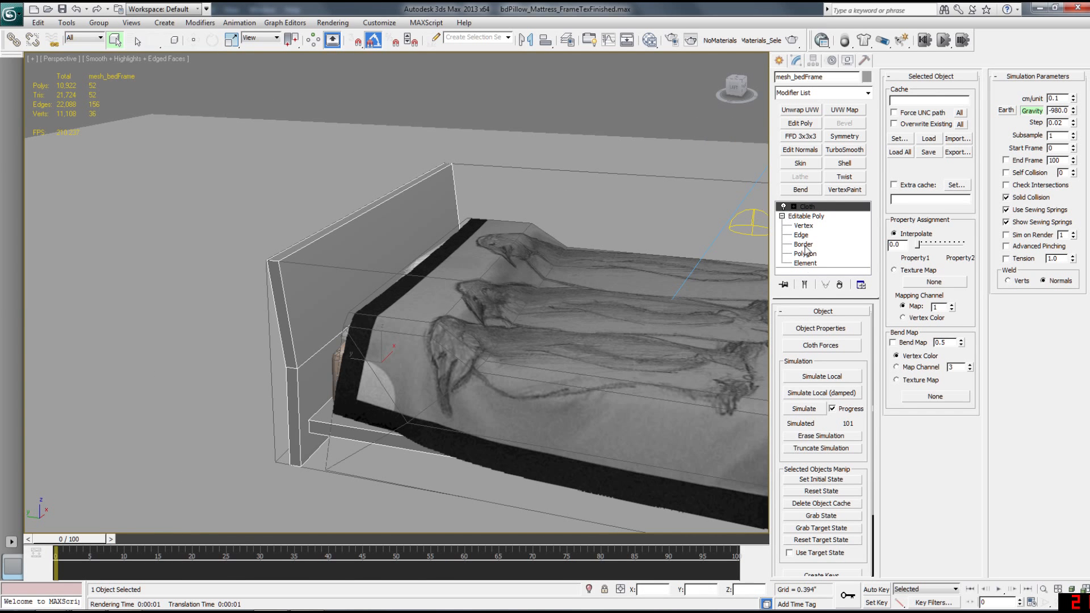
left_click(846, 286)
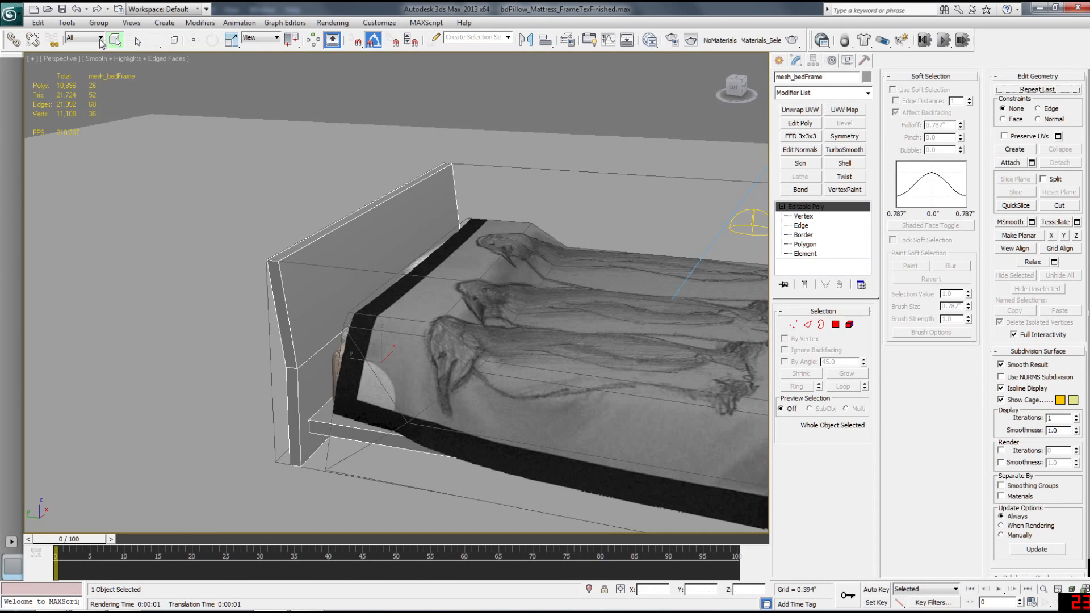
left_click(15, 16)
left_click(35, 122)
Add a Standard material below the pillow material in the Slate Material Editor and name it mat_fineWood
key("m")
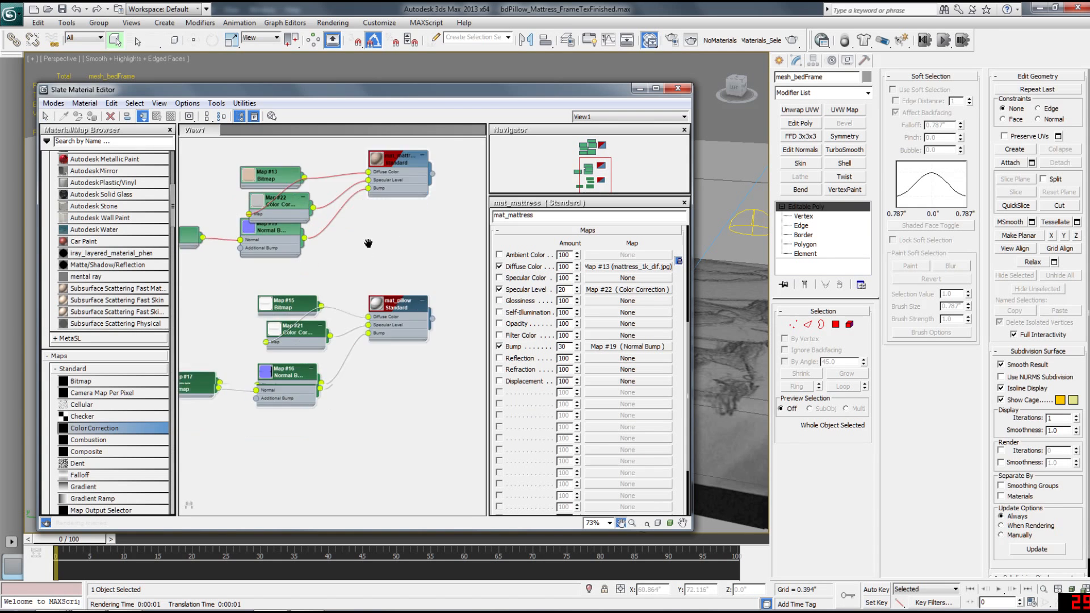
middle_click_drag(368, 244, 390, 127)
left_click_drag(172, 208, 173, 178)
left_click_drag(90, 266, 368, 346)
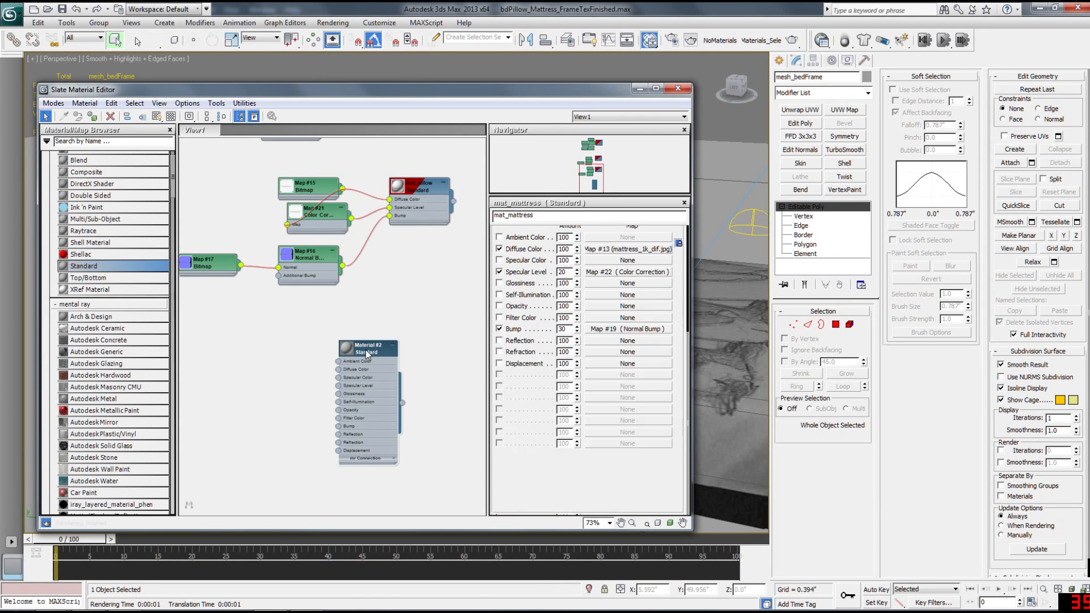
double_click(369, 347)
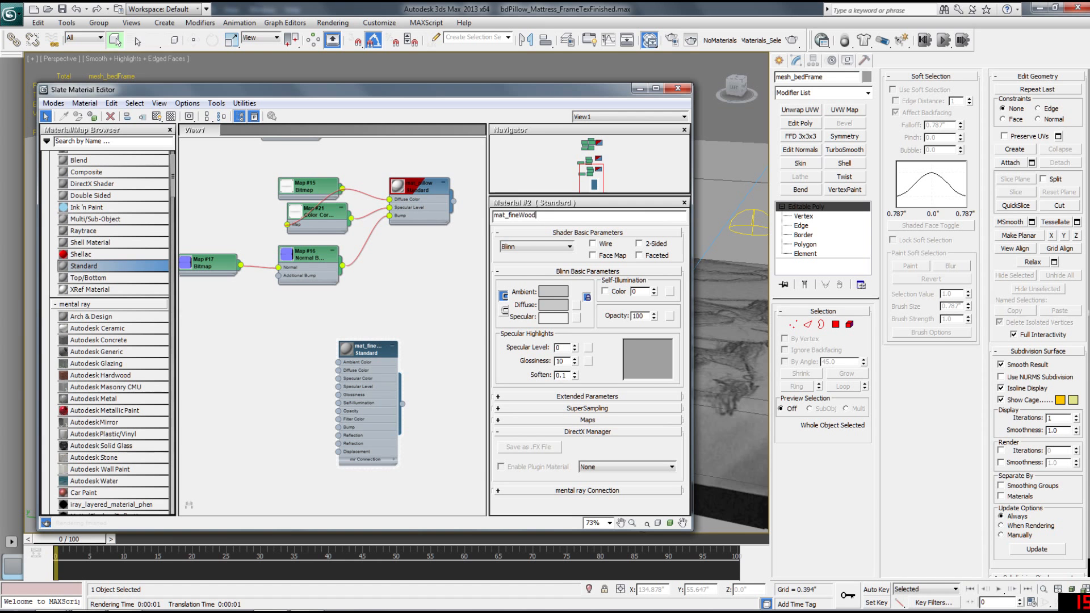
Load the findWood_1k_dif.jpg bitmap into mat_fineWood's Diffuse Color and space the two nodes apart
left_click_drag(339, 373, 309, 376)
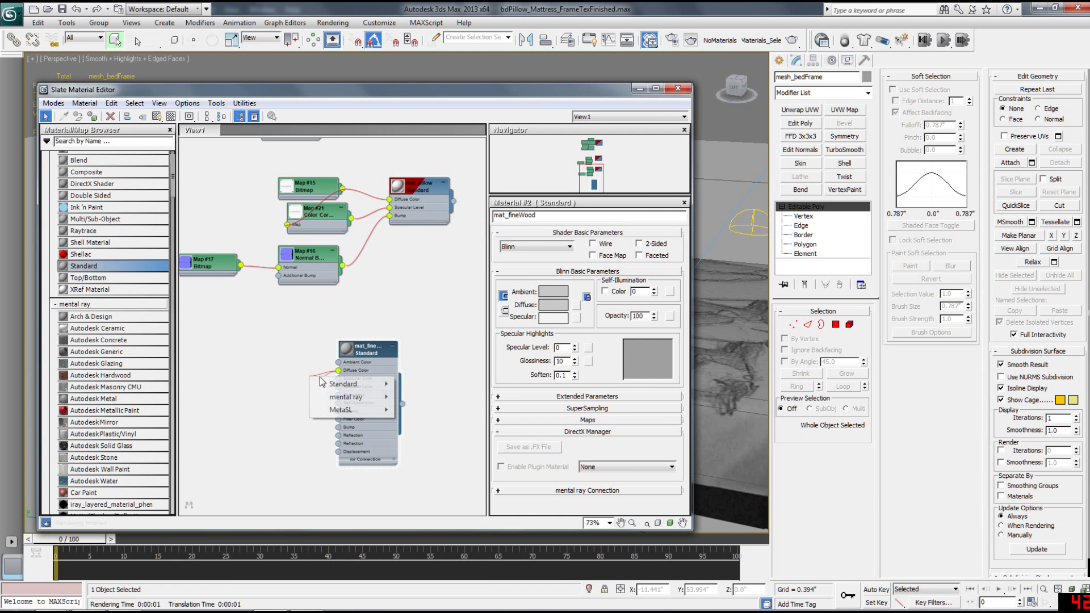
mouse_move(340, 404)
left_click(264, 186)
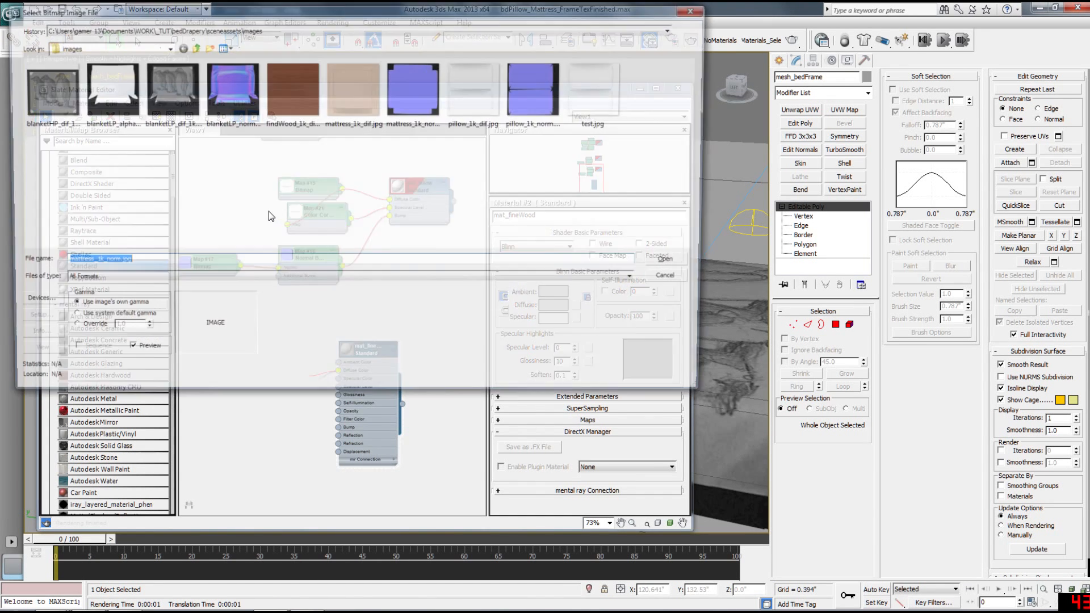
left_click(292, 94)
left_click(673, 263)
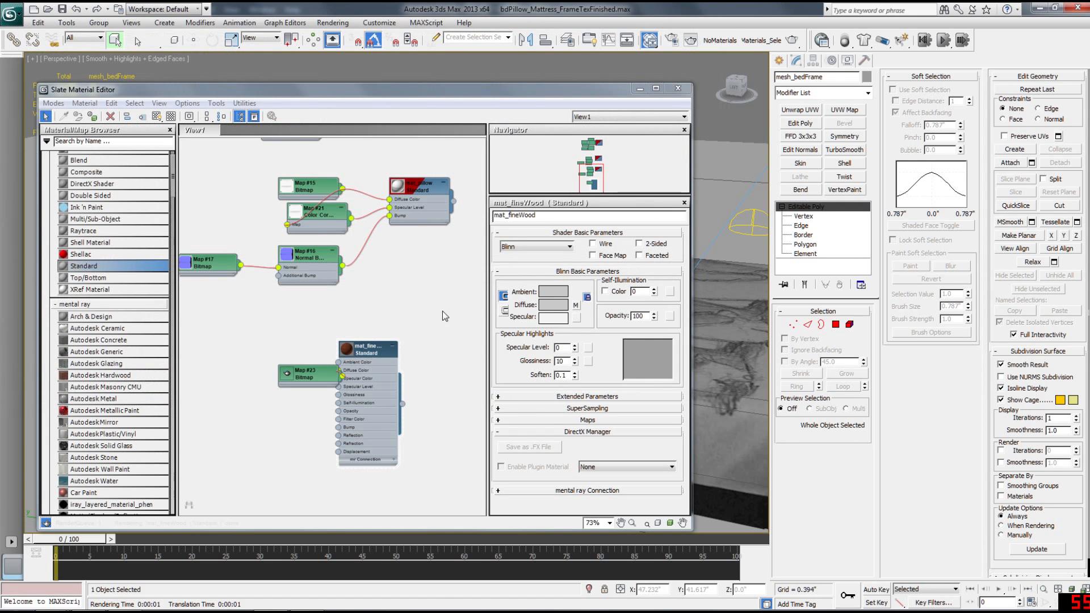
left_click_drag(368, 357, 393, 356)
left_click_drag(306, 372, 281, 364)
Add a Color Correction map below the wood bitmap and feed the bitmap into it
middle_click_drag(278, 353, 298, 288)
scroll(276, 268, "up", 3)
scroll(116, 241, "down", 10)
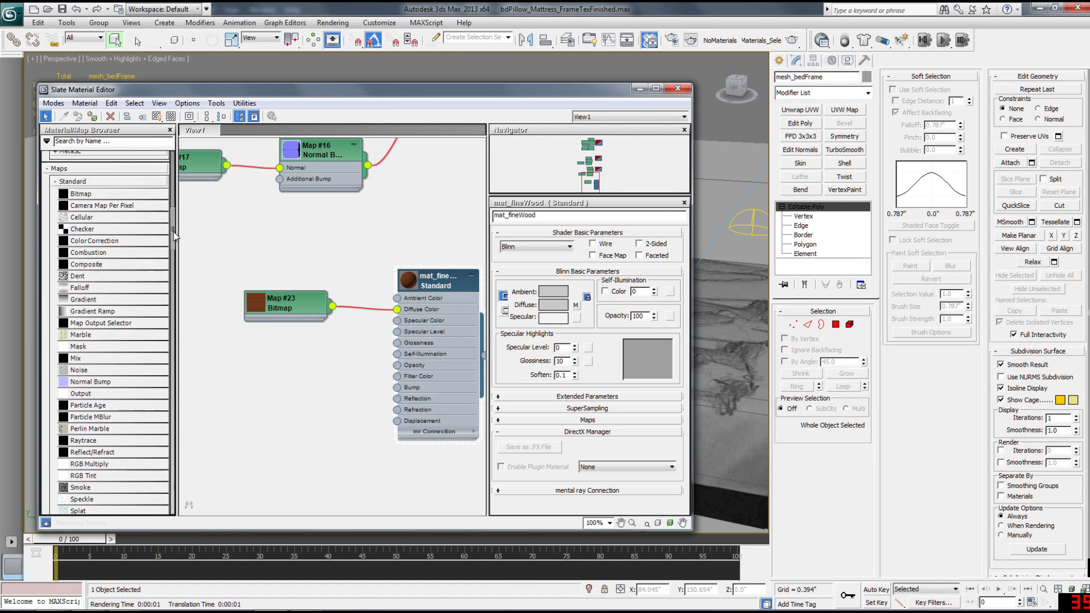
left_click_drag(292, 356, 290, 358)
left_click_drag(332, 307, 245, 379)
double_click(291, 366)
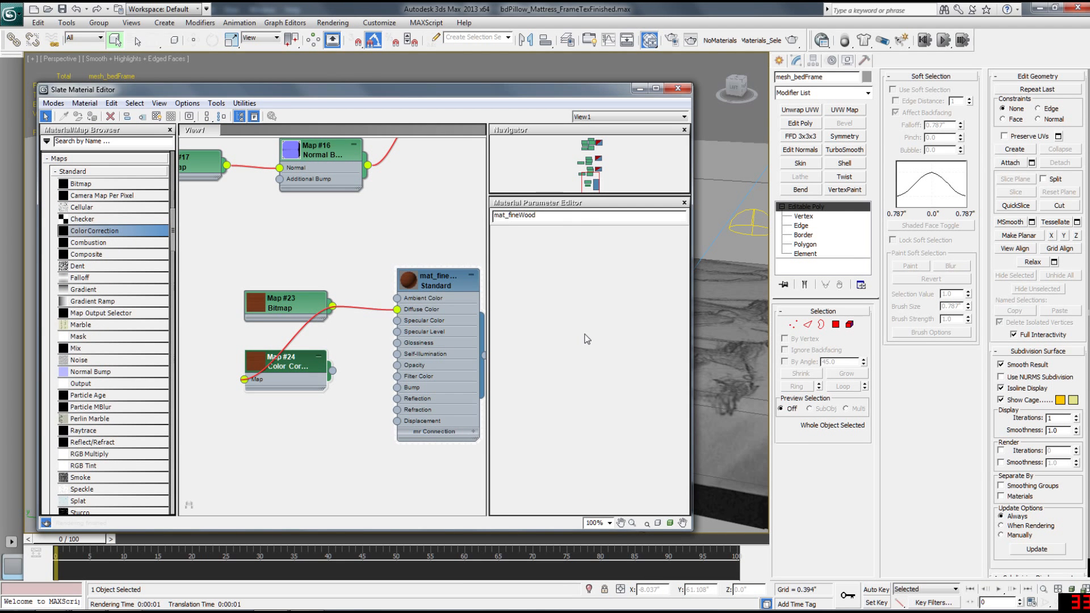
Set the Color Correction map's saturation to -100 and connect it to mat_fineWood's Specular Level
left_click_drag(492, 388, 440, 385)
left_click_drag(364, 364, 397, 330)
double_click(409, 279)
middle_click_drag(377, 291, 329, 270)
scroll(369, 266, "up", 2)
Try to connect the Color Correction map to mat_fineWood's Glossiness input
left_click_drag(264, 354, 335, 413)
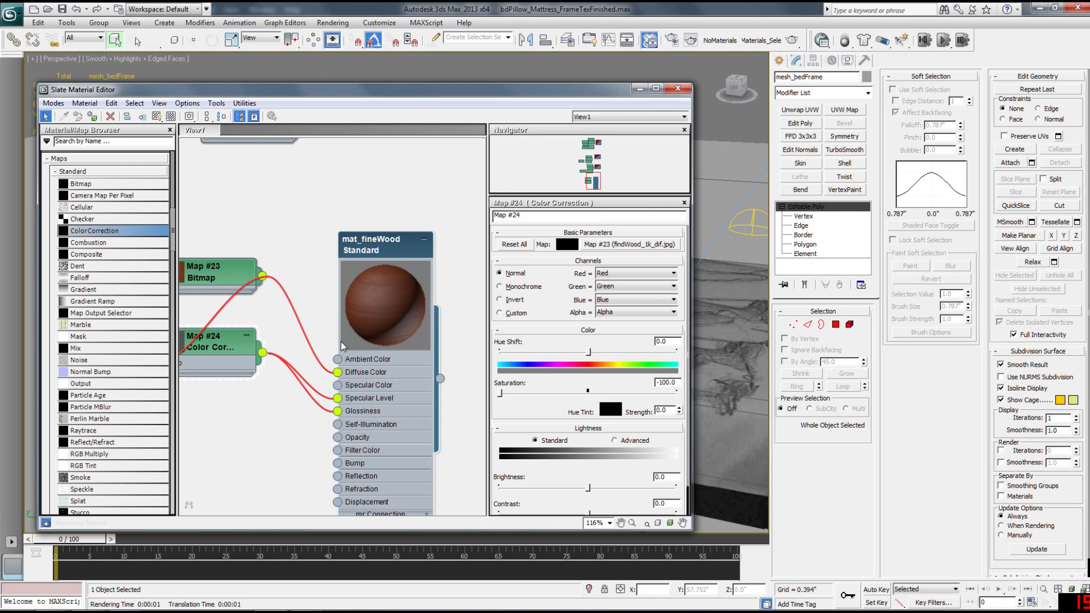
key("ctrl+z")
double_click(387, 243)
middle_click_drag(355, 320, 444, 233)
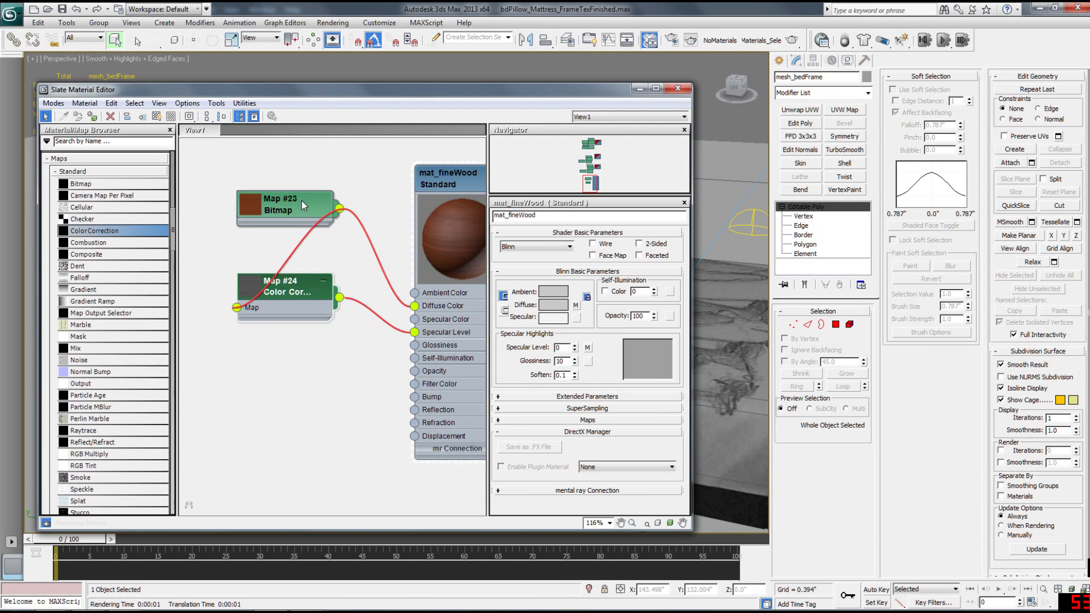
Set the Color Correction map's brightness to 9.635 and contrast to 12.957
left_click_drag(301, 201, 302, 214)
middle_click_drag(330, 298, 292, 291)
double_click(264, 285)
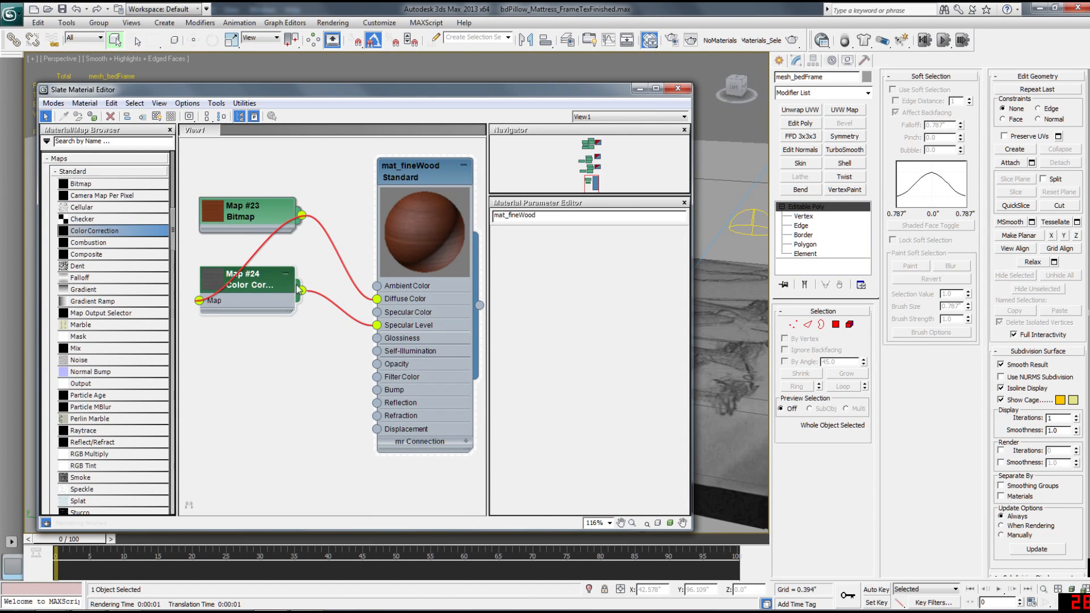
middle_click_drag(279, 285, 349, 296)
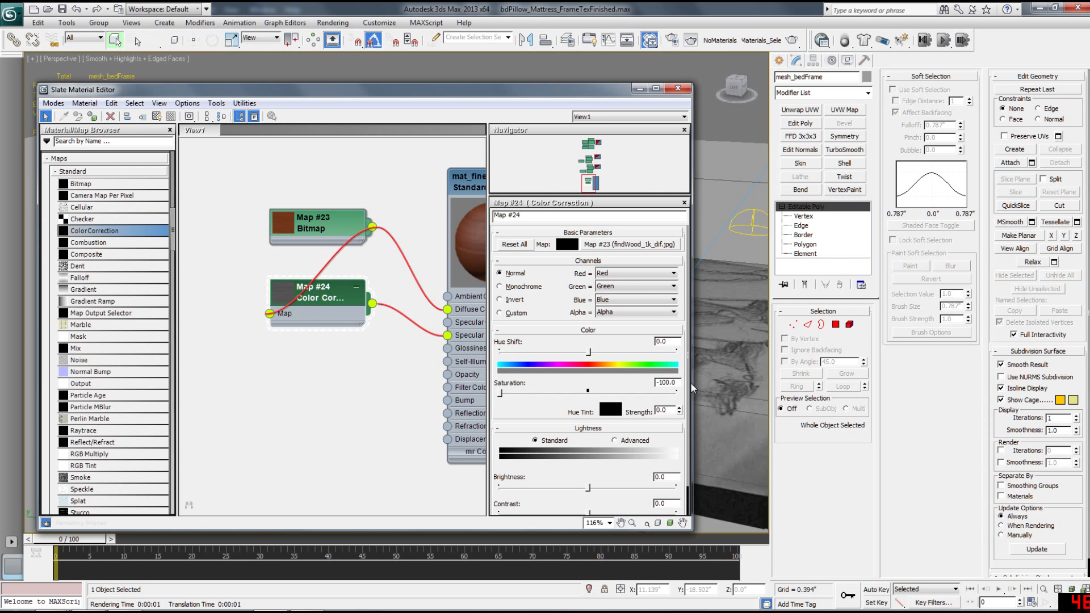
middle_click_drag(458, 220, 359, 205)
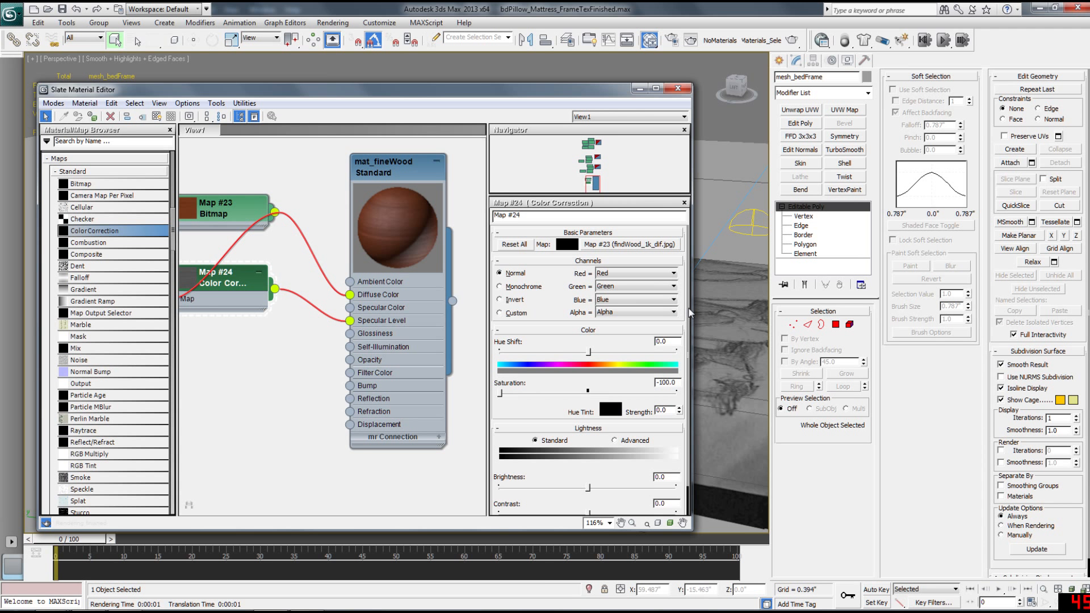
scroll(688, 352, "down", 1)
left_click_drag(586, 462, 598, 459)
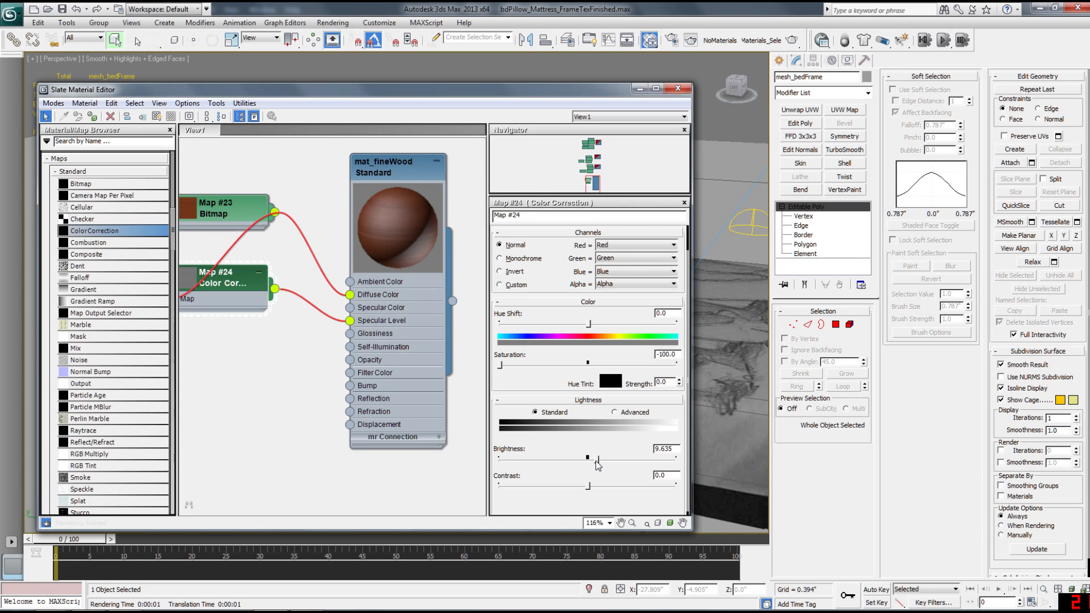
middle_click_drag(264, 345, 294, 356)
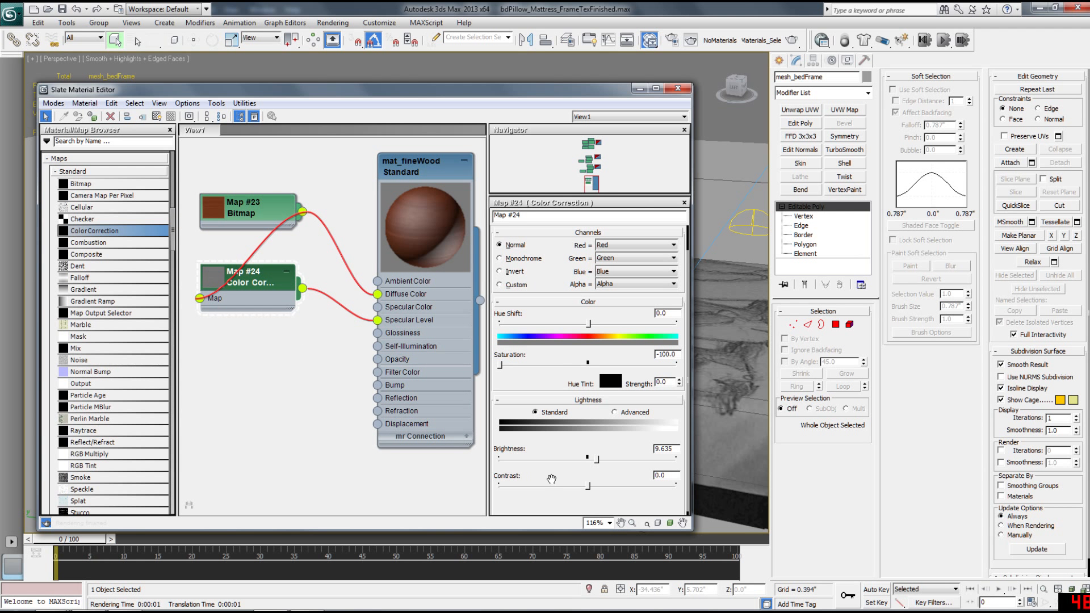
left_click_drag(589, 486, 600, 486)
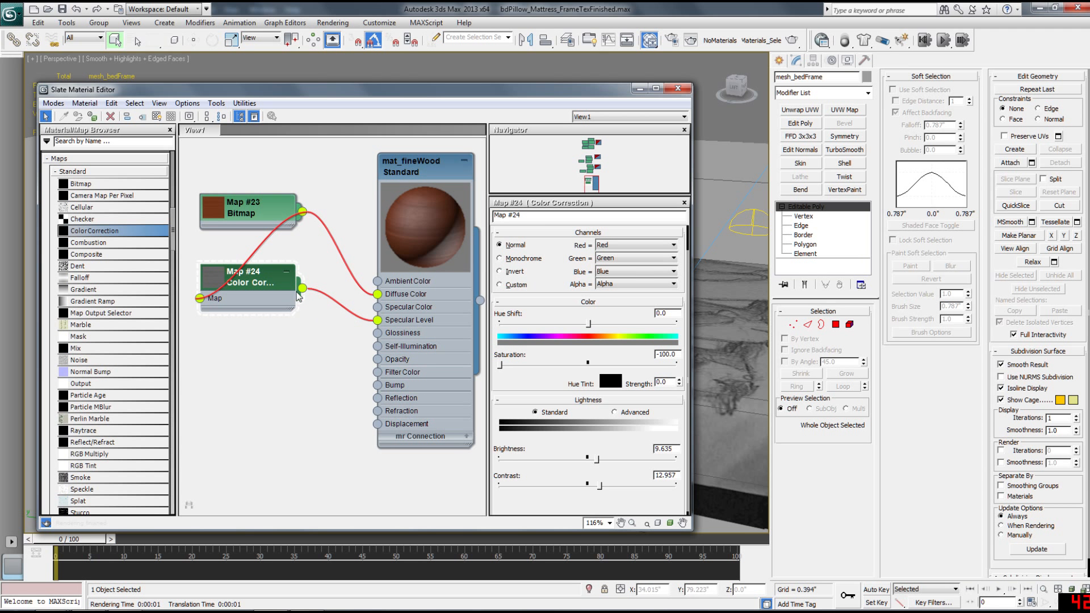
Connect the Color Correction map to mat_fineWood's Bump input and compact the material node, hiding its unused slots and enabling viewport display
left_click_drag(303, 291, 376, 388)
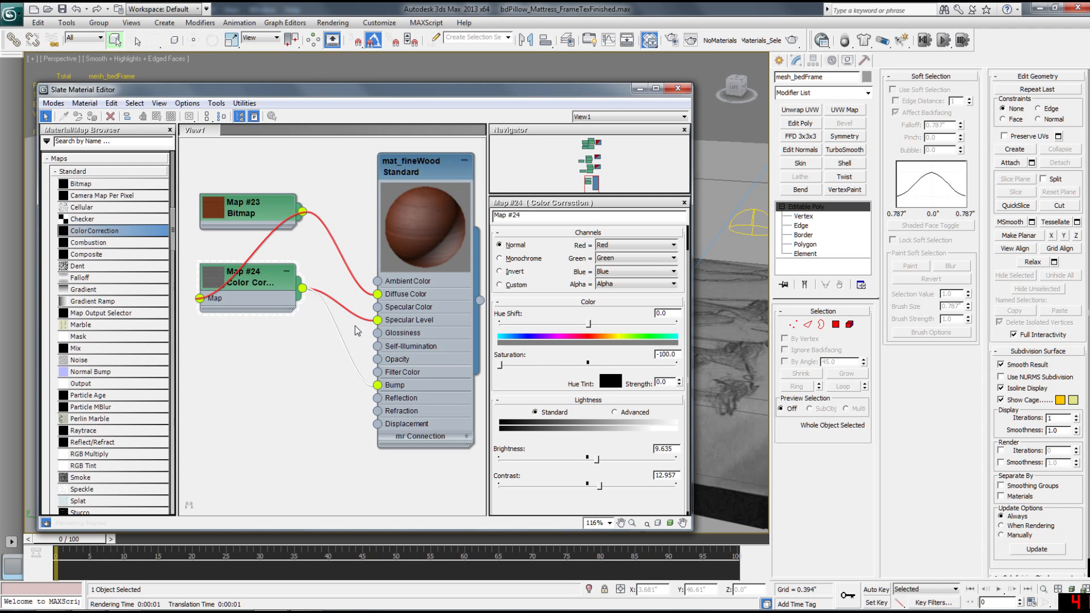
middle_click_drag(334, 243, 319, 297)
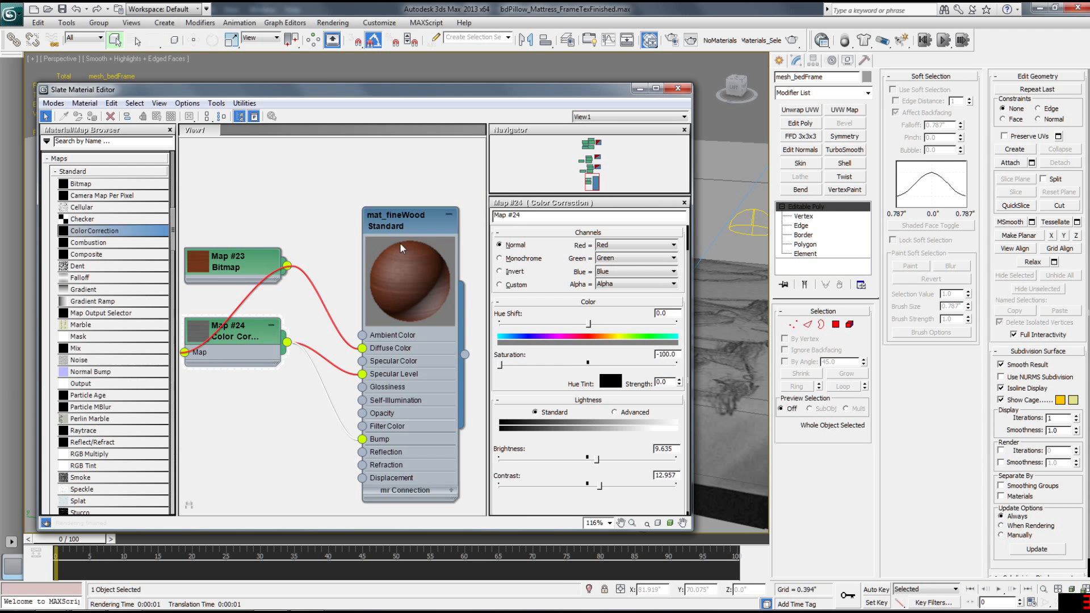
right_click(402, 221)
left_click(438, 361)
right_click(397, 222)
left_click(443, 439)
left_click_drag(417, 235, 370, 268)
double_click(400, 299)
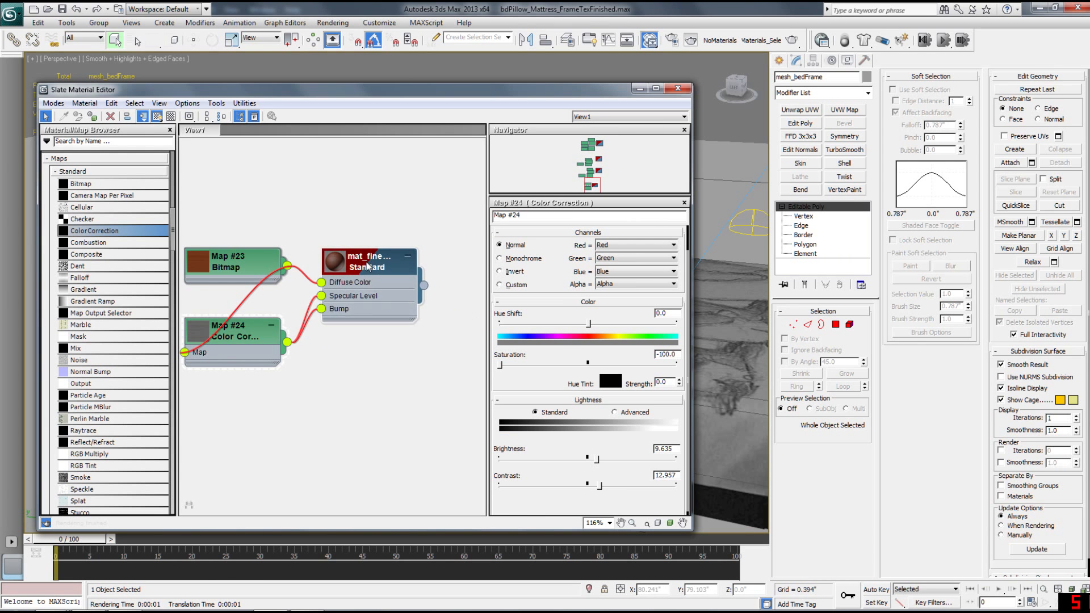
middle_click_drag(371, 268, 389, 336)
scroll(389, 337, "down", 1)
scroll(390, 338, "down", 1)
left_click_drag(420, 112, 440, 193)
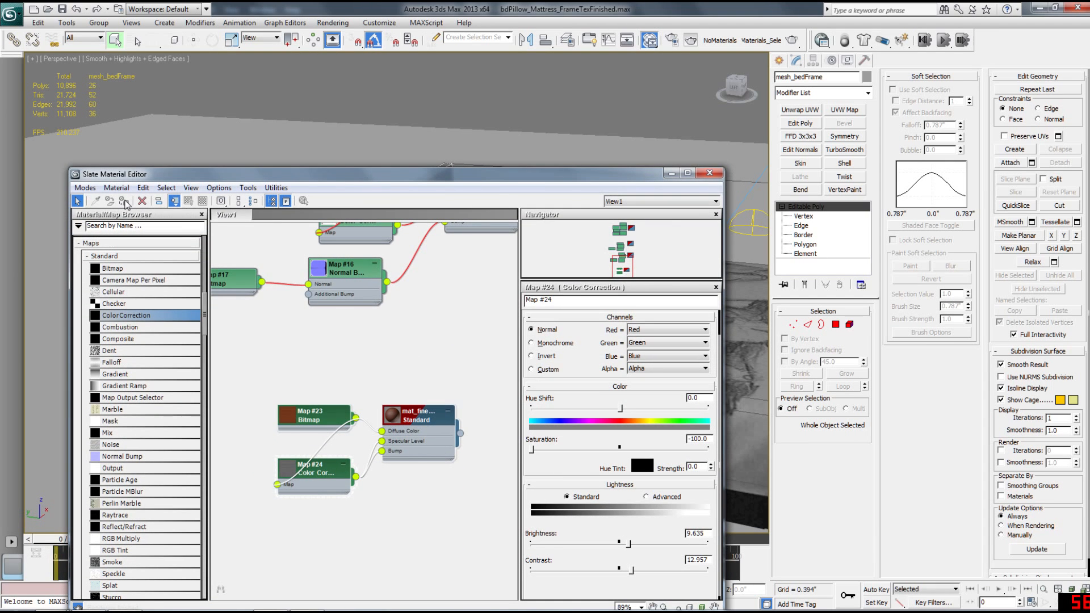
left_click_drag(339, 182, 344, 338)
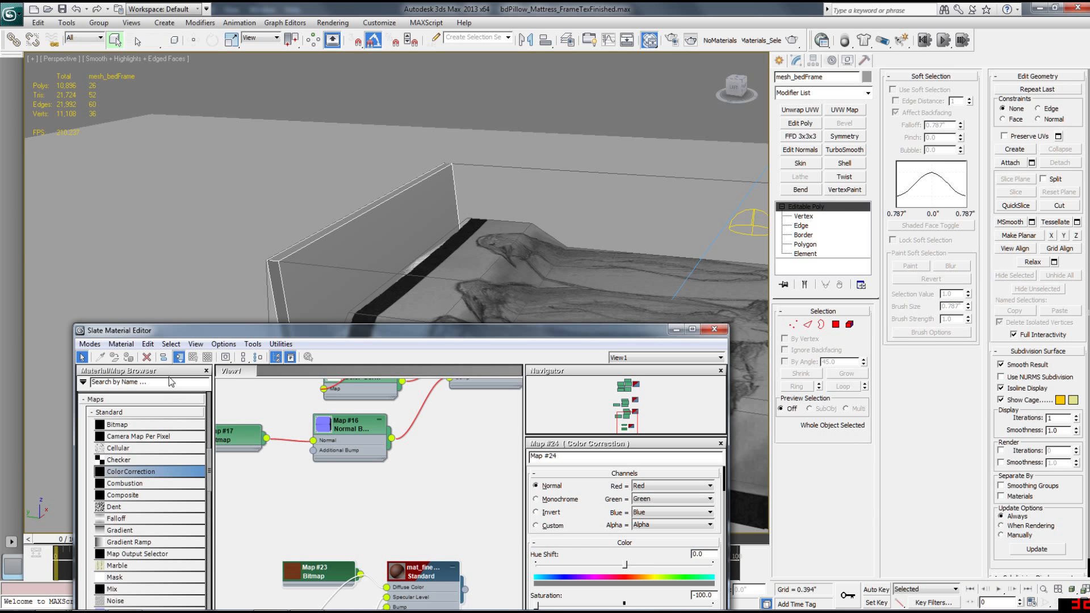
left_click(715, 329)
left_click(803, 216)
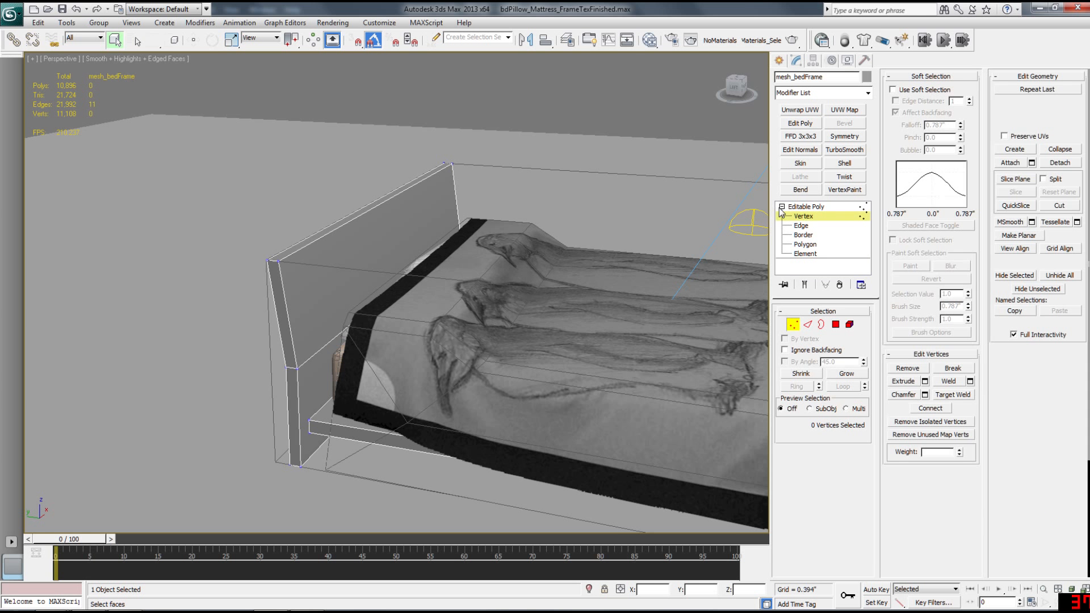
left_click(782, 206)
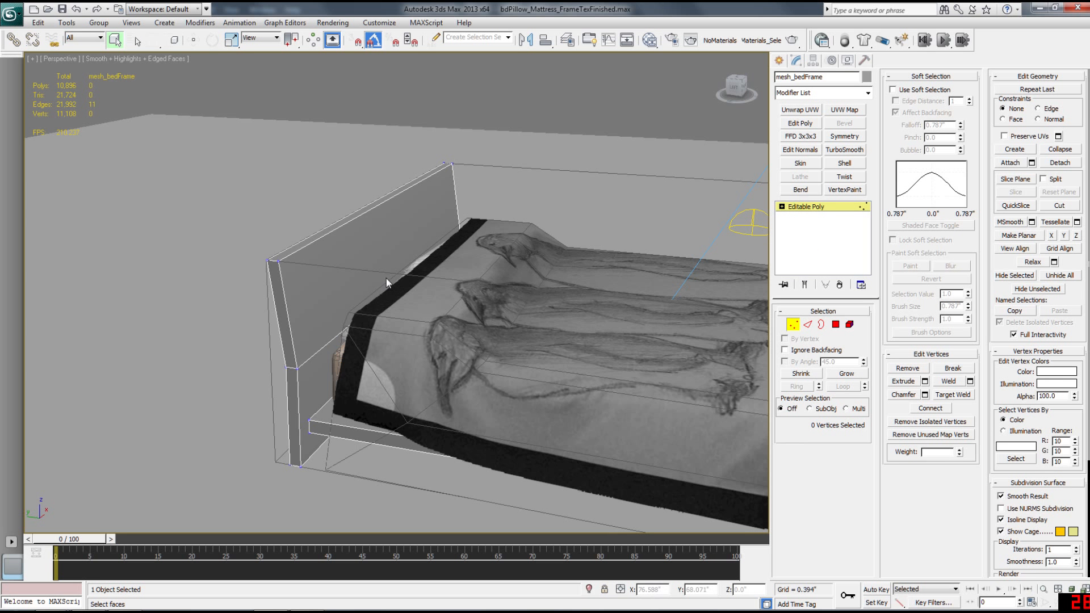
left_click(802, 208)
left_click(620, 114)
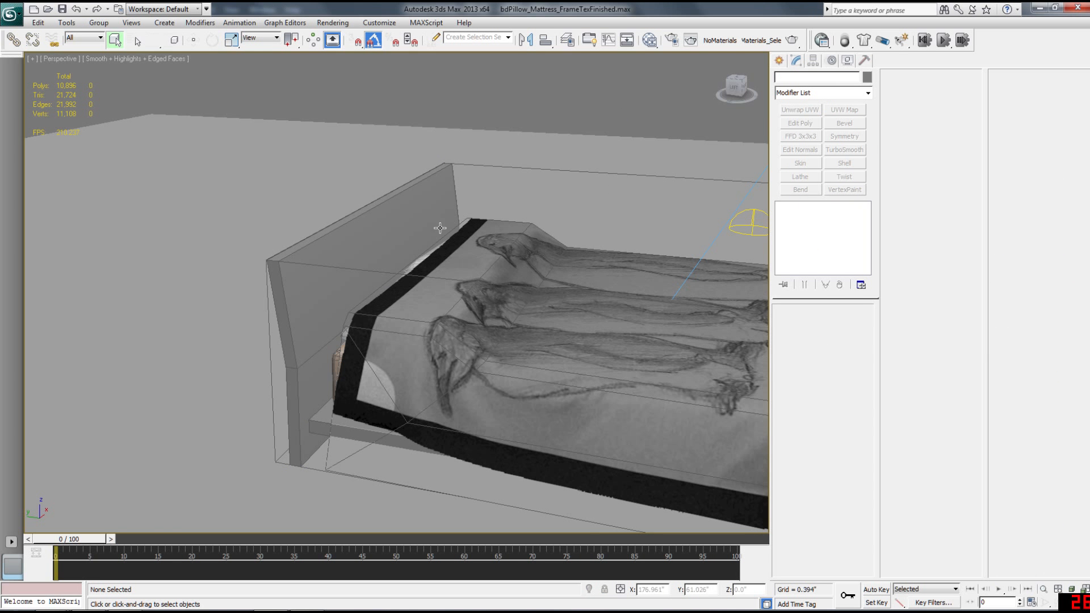
Select the bed frame and assign the mat_fineWood material to it
left_click(419, 240)
key("m")
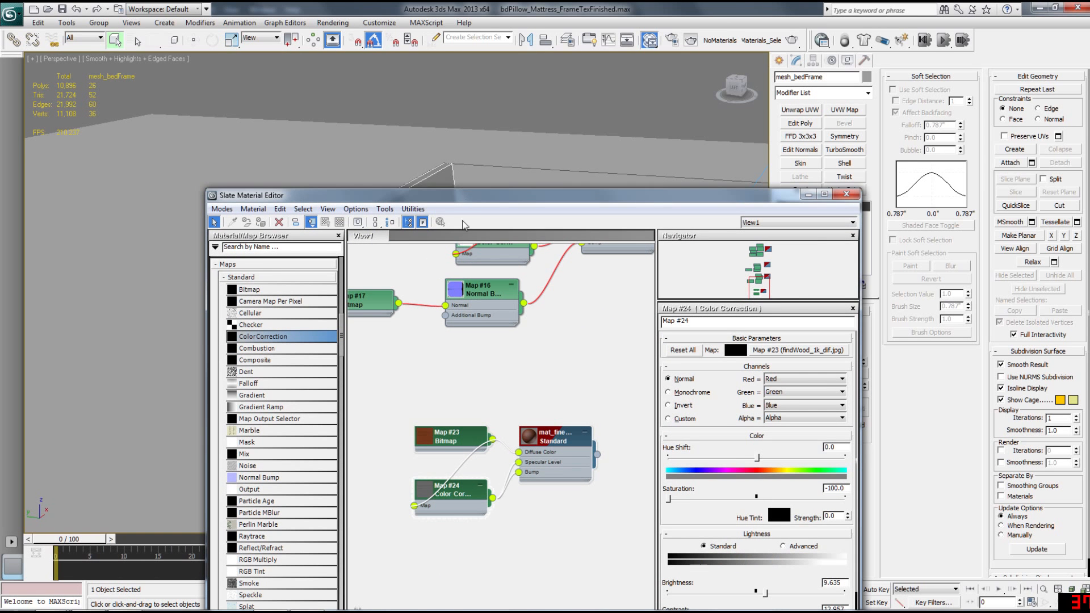
left_click(549, 439)
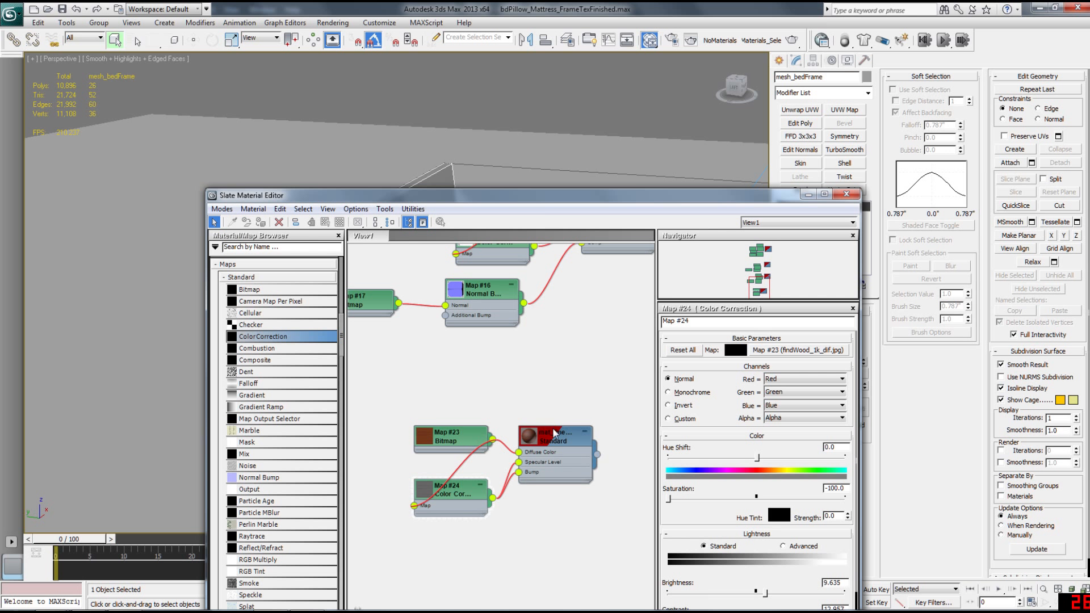
left_click(260, 222)
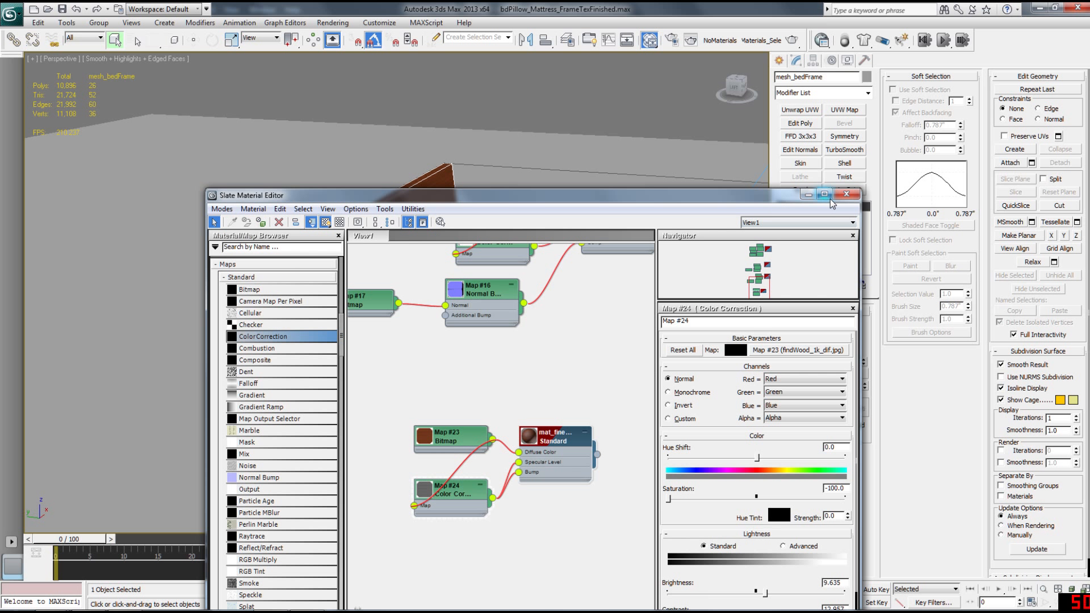
Close the Slate Material Editor, add an Unwrap UVW modifier to the bed frame and open its UV Editor
left_click(846, 194)
scroll(462, 287, "up", 4)
middle_click_drag(466, 290, 475, 311, "alt")
middle_click_drag(389, 305, 440, 322, "alt")
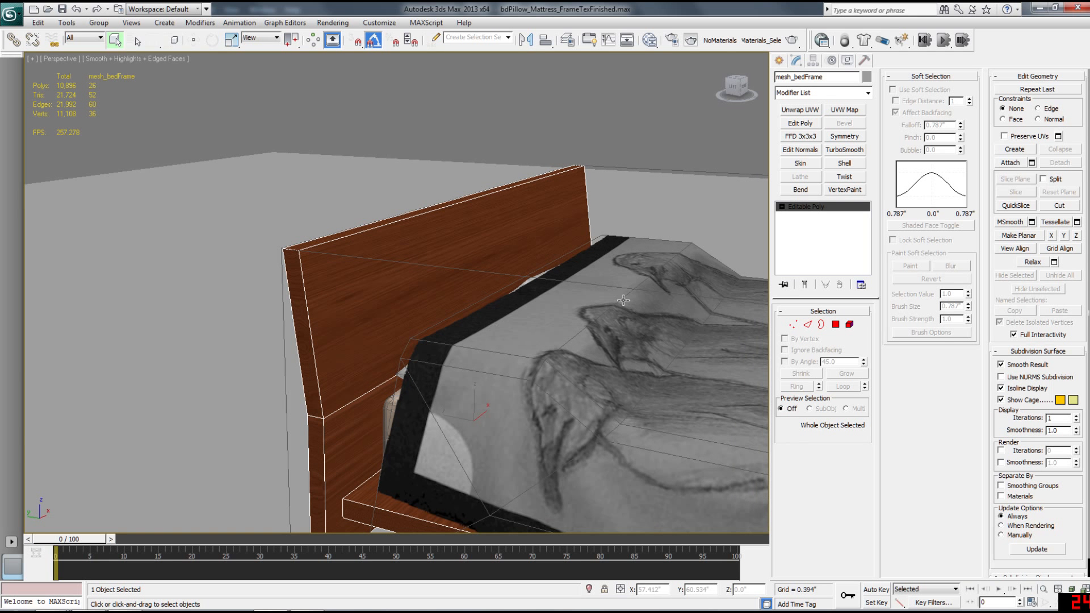
left_click(800, 110)
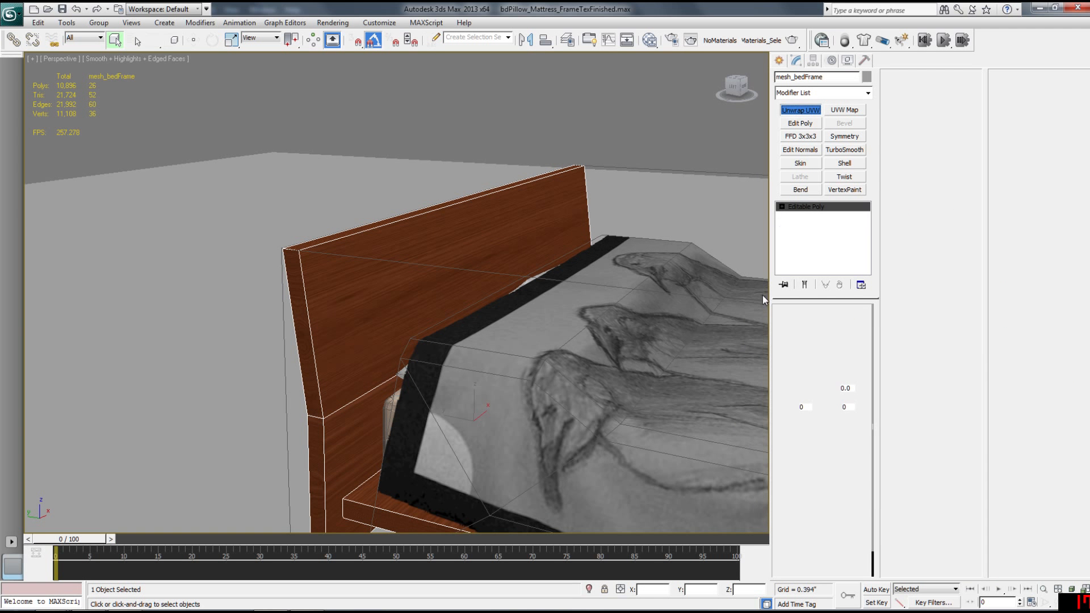
left_click(812, 449)
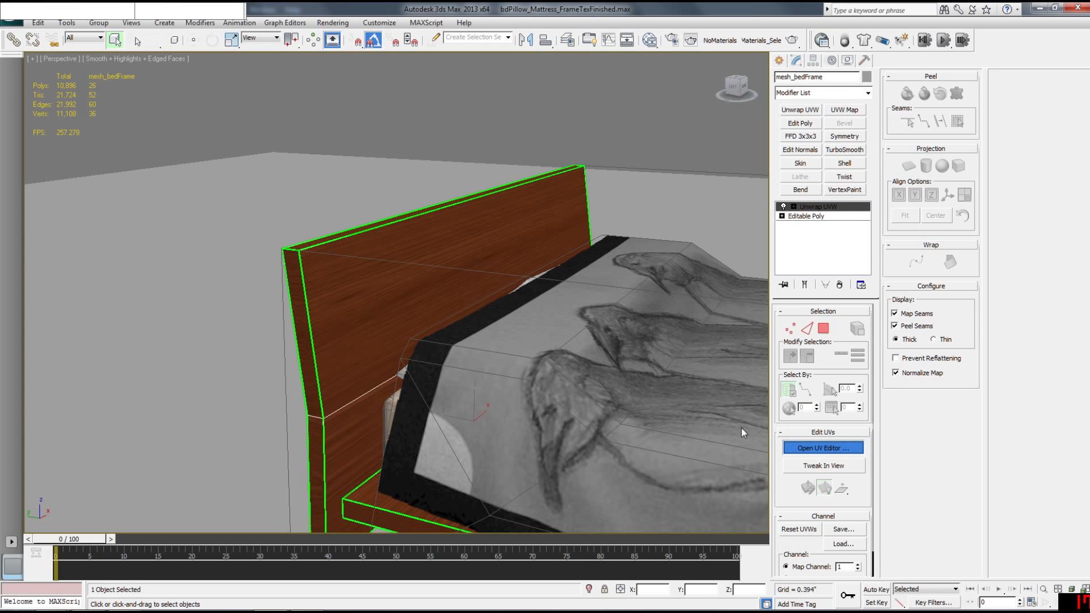
middle_click_drag(497, 335, 604, 355)
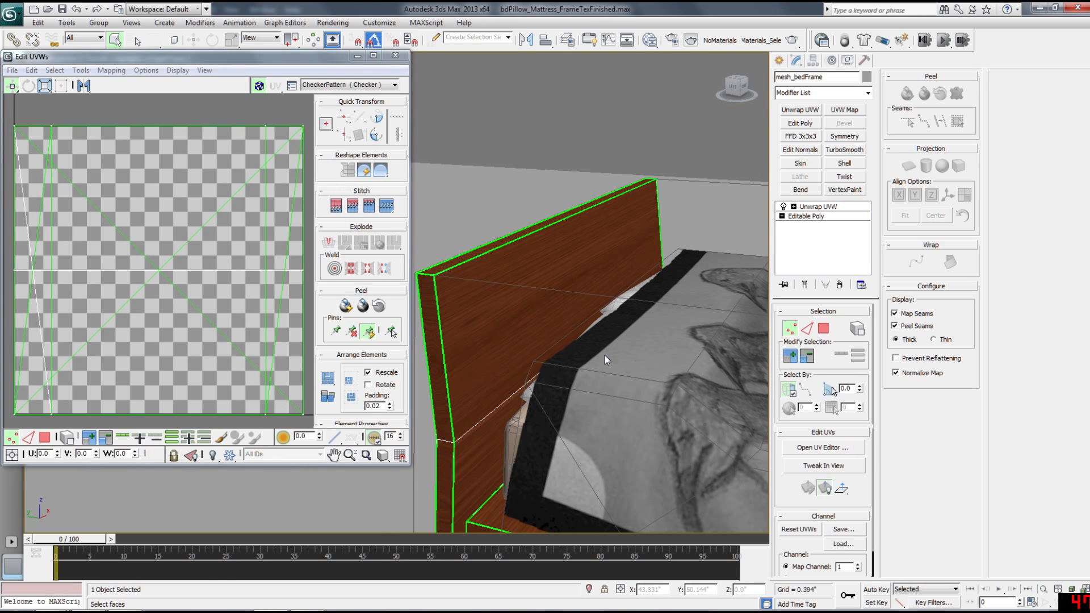
Select all of the bed frame's UV faces and apply Flatten Mapping to them
middle_click_drag(167, 281, 196, 271)
scroll(197, 270, "down", 7)
key("3")
left_click_drag(116, 200, 296, 352)
scroll(200, 262, "up", 2)
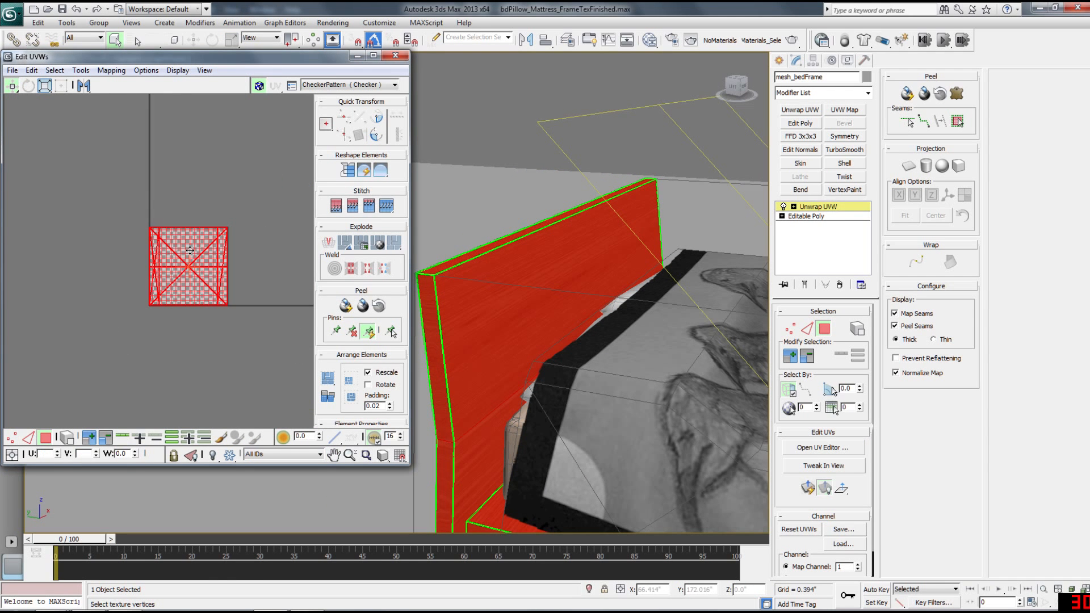
left_click(86, 71)
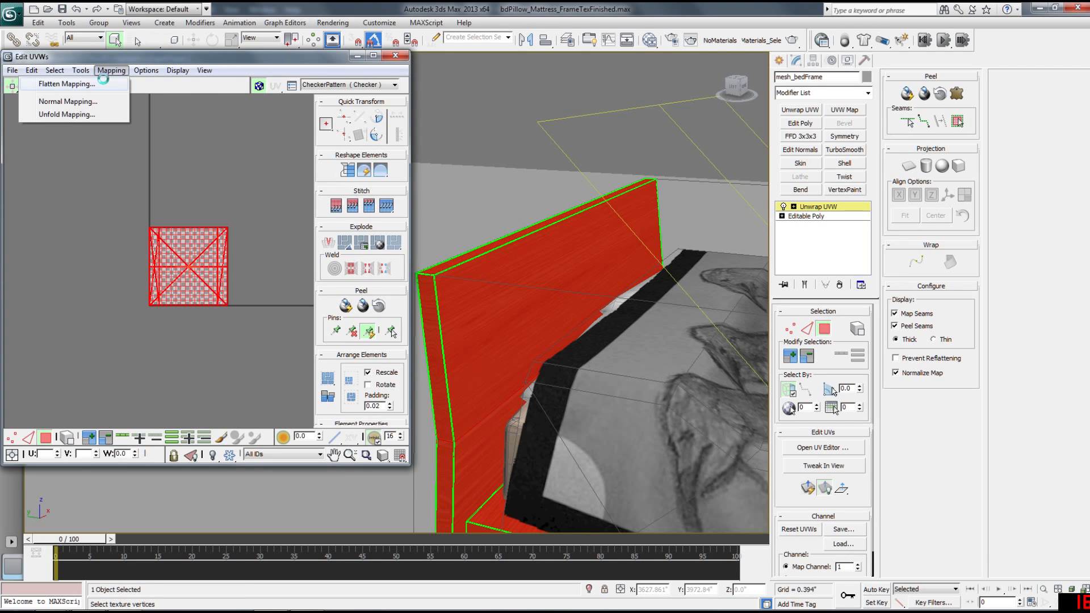
left_click(103, 83)
left_click(161, 82)
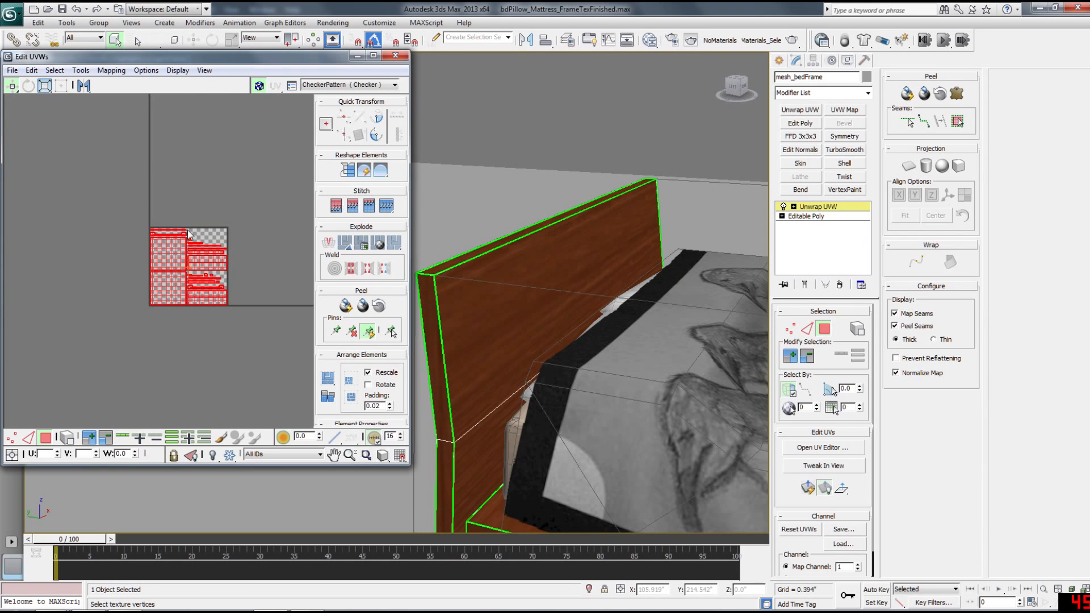
scroll(216, 287, "up", 4)
Turn off the Map Seams display so the wood texture on the bed frame can be judged without green edges
left_click(477, 319)
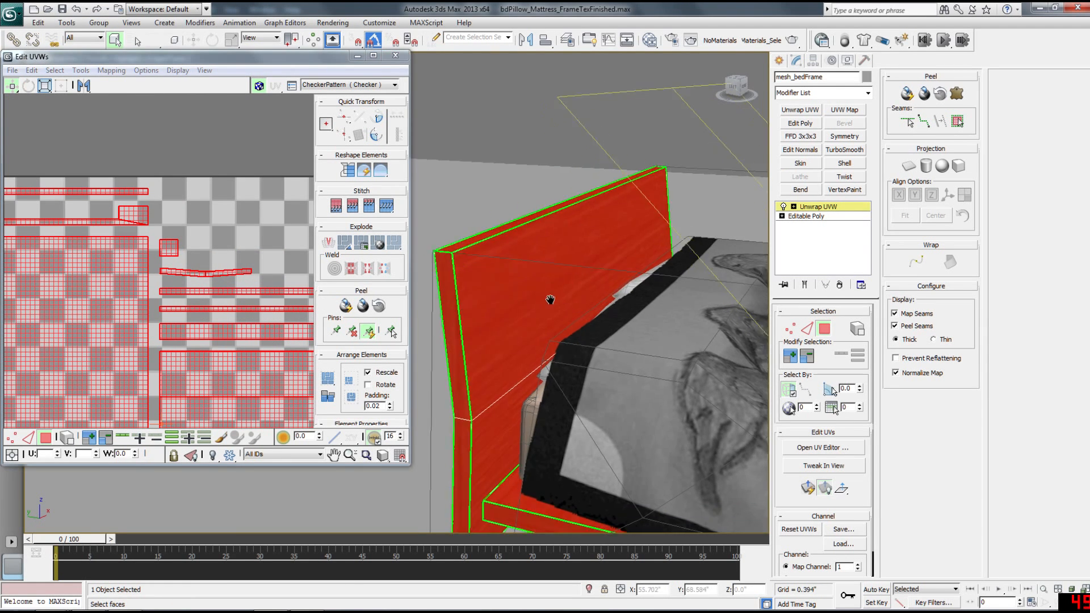
middle_click_drag(548, 299, 534, 306, "alt")
left_click(513, 415)
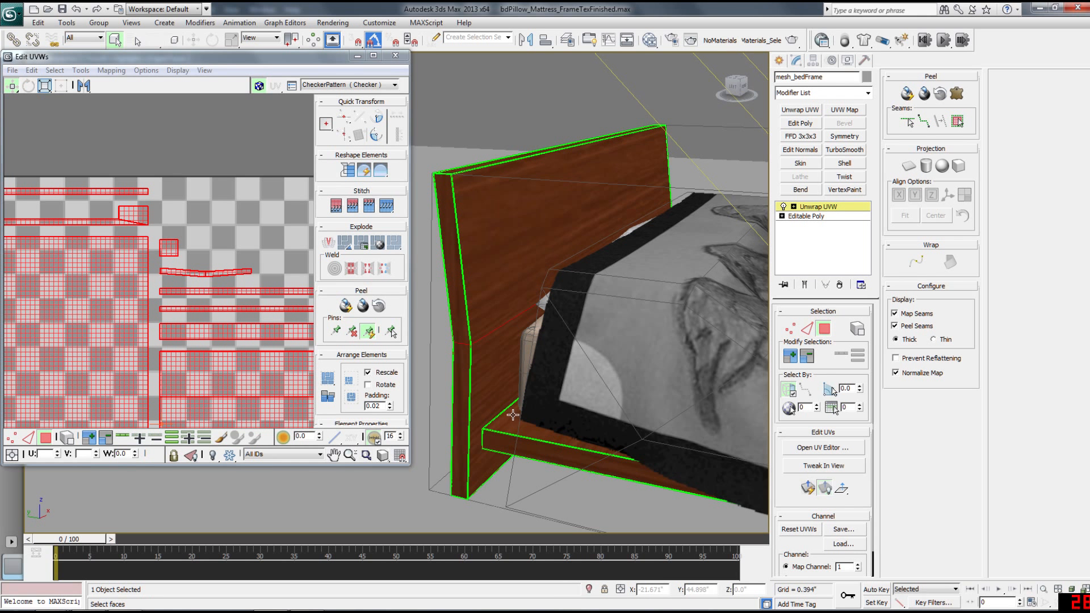
left_click(508, 410)
middle_click_drag(477, 257, 699, 375, "alt")
left_click(898, 315)
middle_click_drag(572, 373, 543, 314, "alt")
Scale all the bed frame's UV shells up together well beyond the texture tile and check the grain on the headboard
scroll(562, 358, "up", 3)
middle_click_drag(156, 344, 182, 265)
scroll(183, 265, "down", 4)
scroll(138, 261, "up", 5)
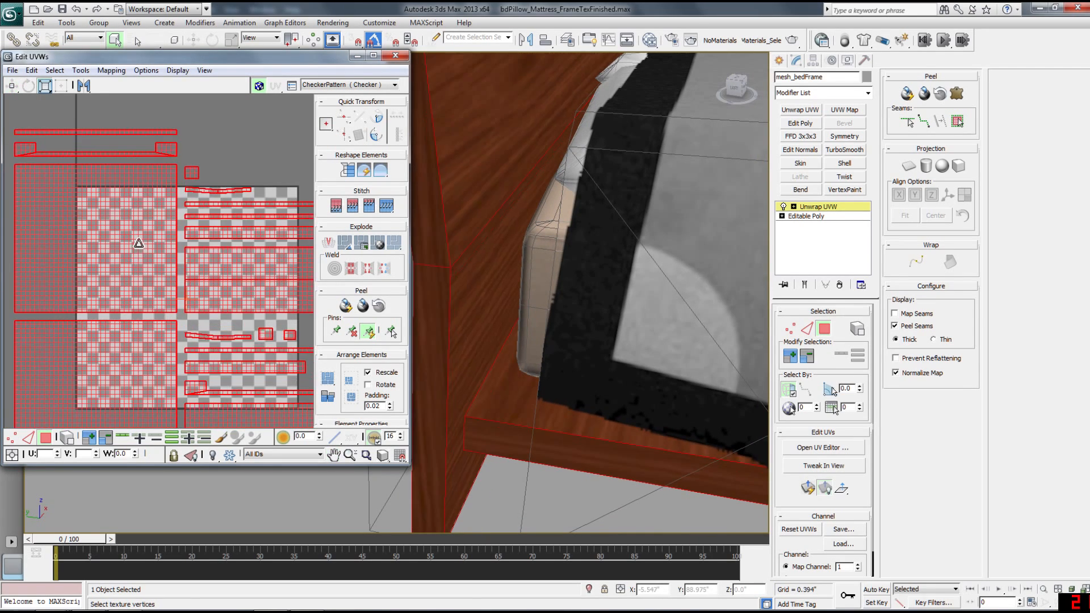
left_click_drag(140, 195, 144, 171)
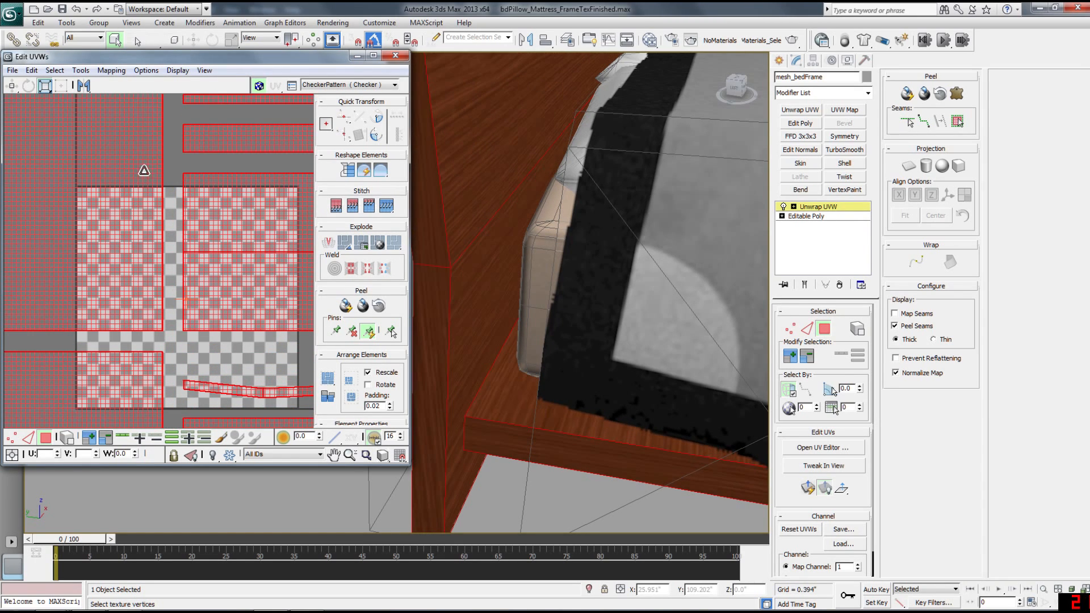
middle_click_drag(500, 290, 513, 326)
scroll(514, 326, "down", 4)
middle_click_drag(560, 278, 488, 326, "alt")
middle_click_drag(704, 318, 549, 310)
scroll(550, 311, "up", 4)
middle_click_drag(633, 323, 608, 329, "alt")
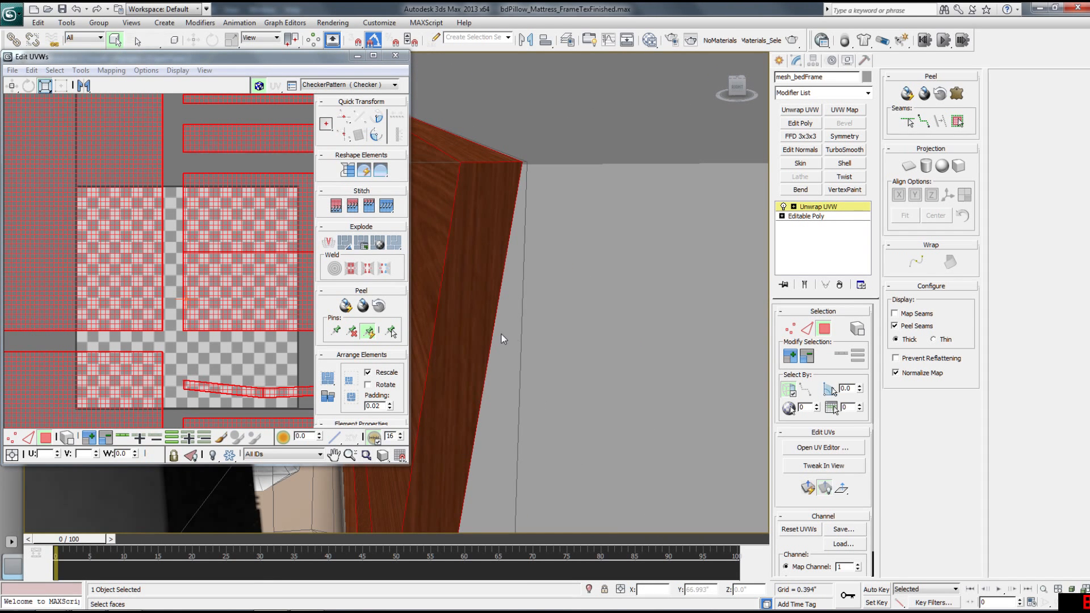
mouse_move(503, 333)
middle_mouse_down("alt")
mouse_move(513, 351)
mouse_move(594, 365)
mouse_move(560, 323)
mouse_move(489, 307)
mouse_move(487, 293)
mouse_move(656, 321)
mouse_move(640, 309)
mouse_move(731, 303)
mouse_move(511, 309)
middle_mouse_up("alt")
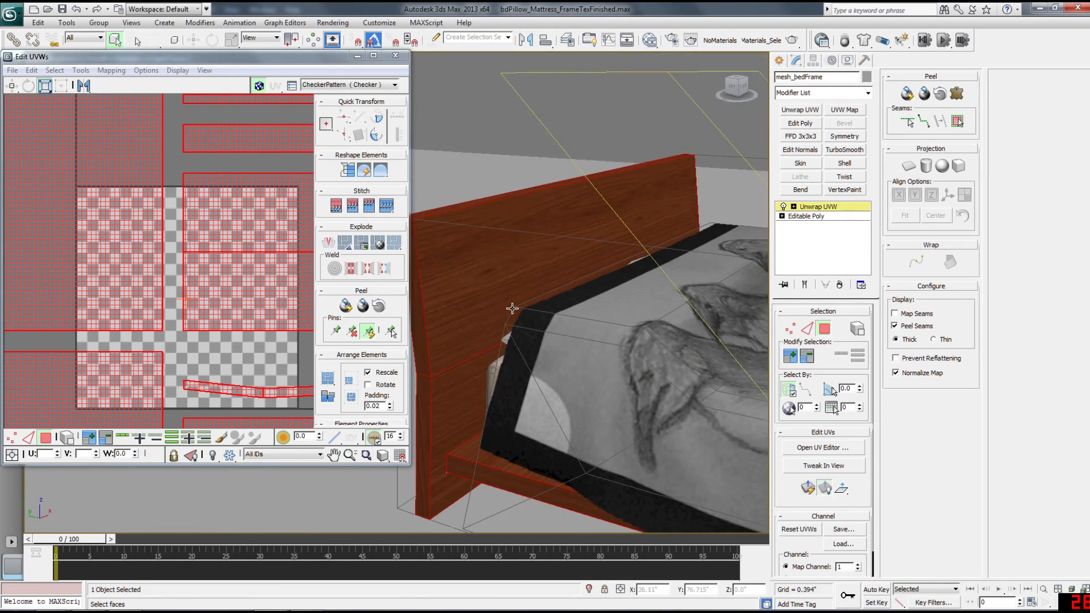
Try to rotate the UV shell of the headboard's large upper face, and undo the rotation
left_click(472, 302)
scroll(205, 233, "down", 6)
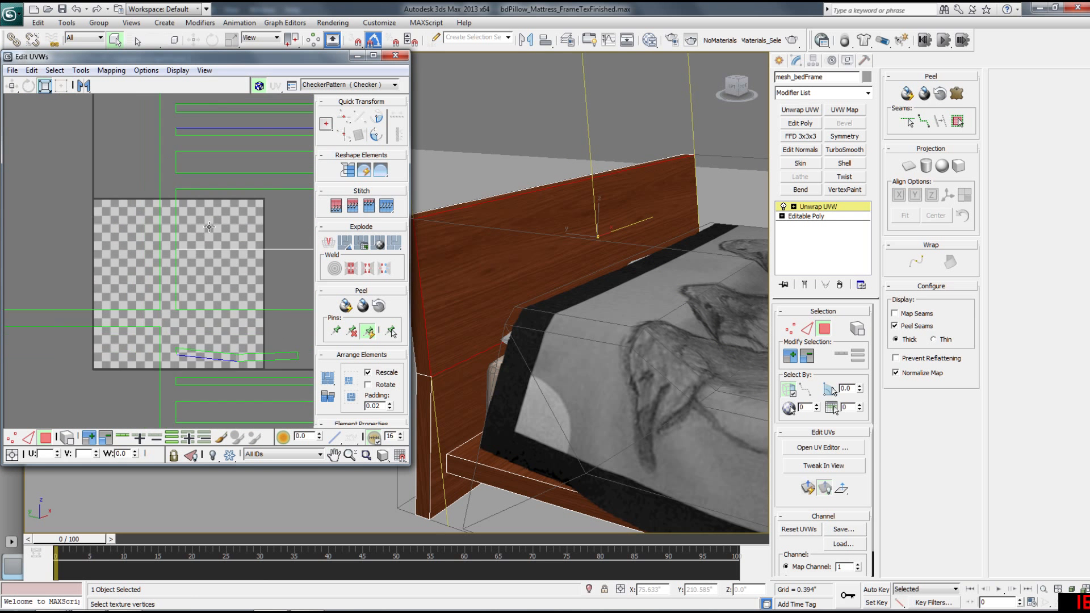
key("e")
left_click_drag(259, 331, 268, 373)
mouse_move(503, 336)
middle_mouse_down("alt")
mouse_move(455, 345)
mouse_move(493, 340)
middle_mouse_up("alt")
middle_click_drag(542, 260, 583, 270, "alt")
key("ctrl+z")
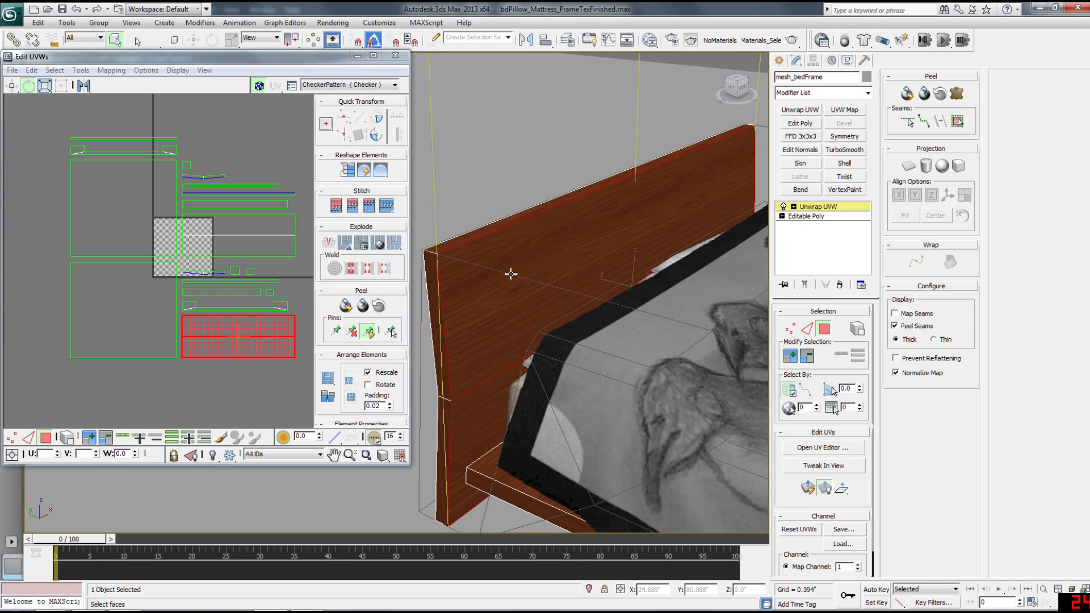
Try to rotate the UV shell of the headboard's narrow side edge by -91 degrees, and undo it
middle_click_drag(489, 293, 533, 283)
scroll(532, 283, "up", 3)
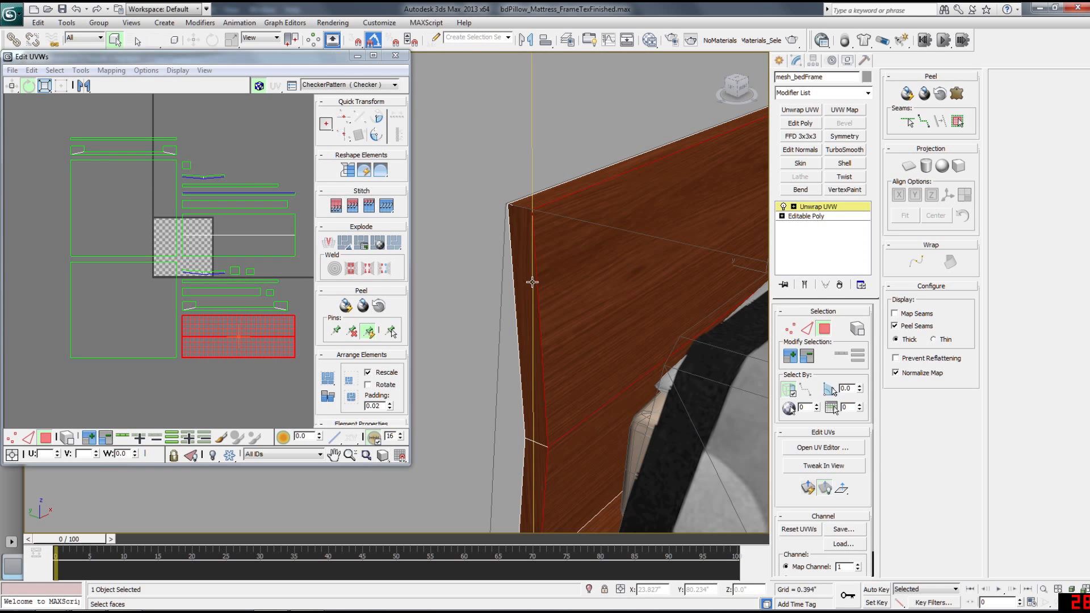
left_click(521, 252)
scroll(234, 250, "up", 6)
middle_click_drag(234, 250, 217, 250)
scroll(208, 239, "down", 2)
double_click(115, 230)
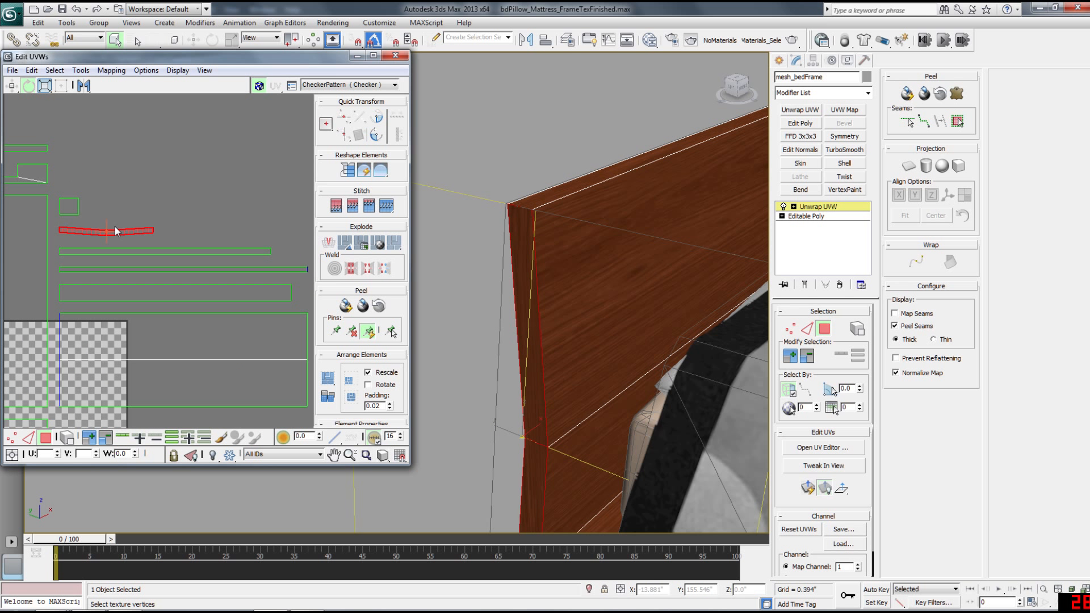
left_click_drag(141, 240, 107, 285)
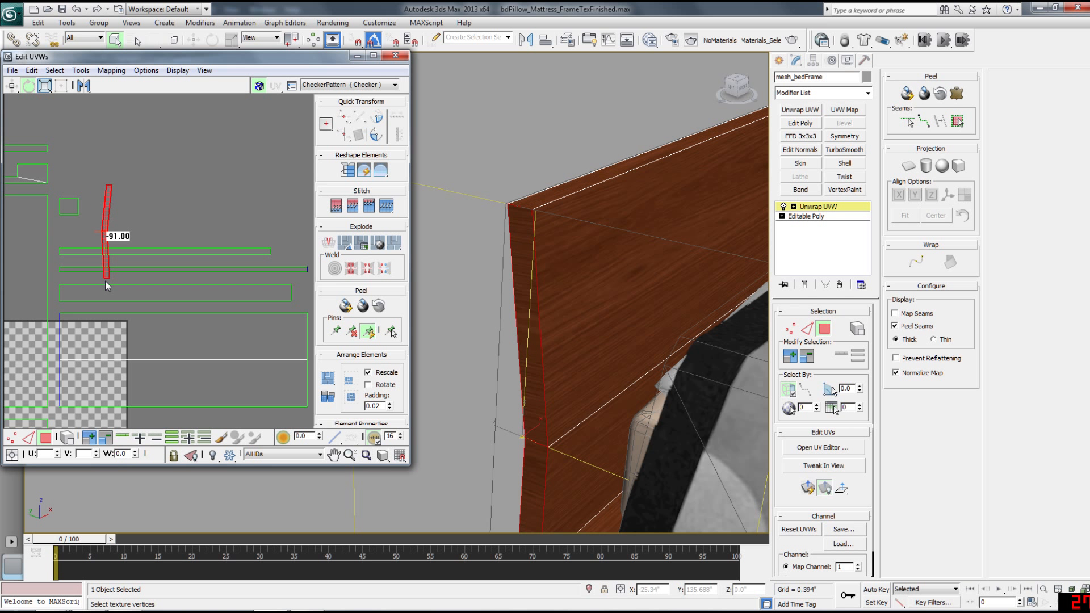
key("ctrl+z")
scroll(148, 196, "down", 4)
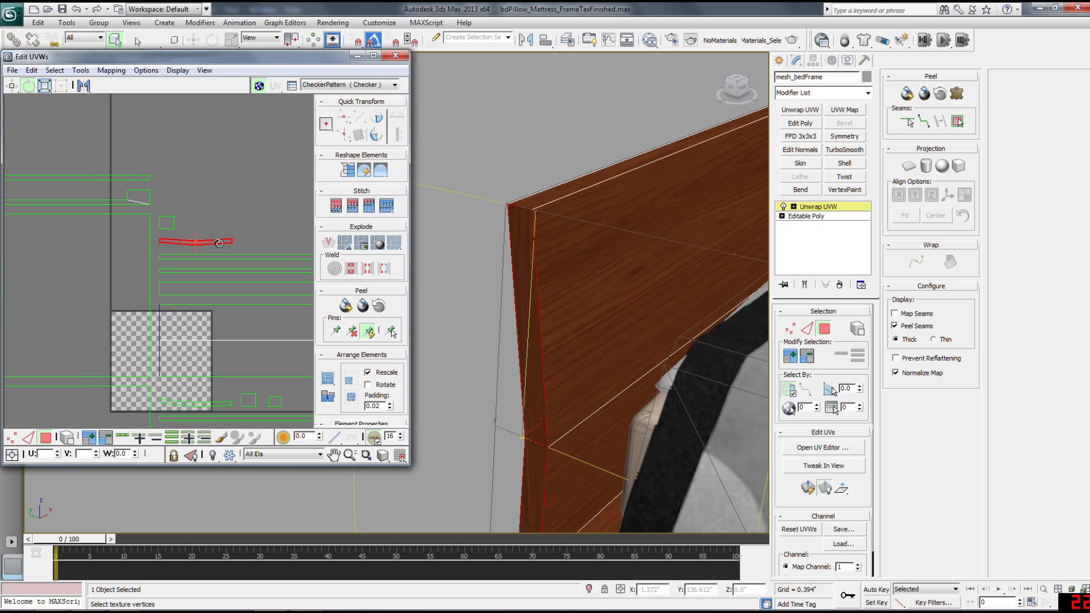
Select both narrow side-edge UV shells of the headboard, rotate them -90 degrees and place them in the empty area above the horizontal strips
scroll(153, 234, "up", 5)
left_click_drag(120, 266, 136, 284)
scroll(130, 339, "down", 3)
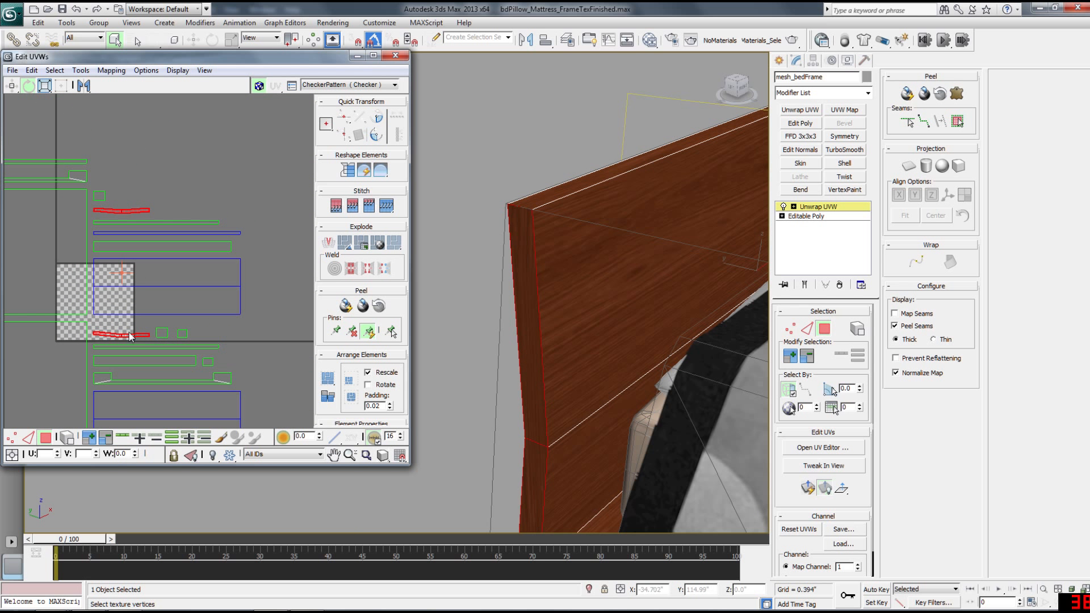
left_click_drag(128, 336, 182, 186)
middle_click_drag(175, 216, 163, 311)
left_click_drag(118, 142, 171, 305)
key("e")
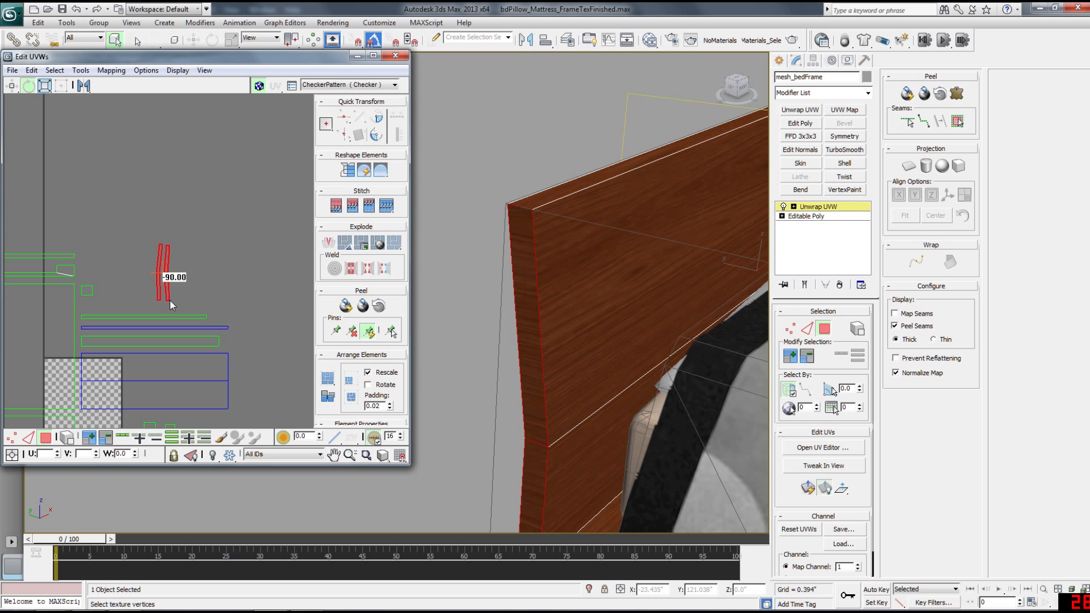
left_click_drag(166, 273, 131, 293)
left_click_drag(135, 276, 108, 284)
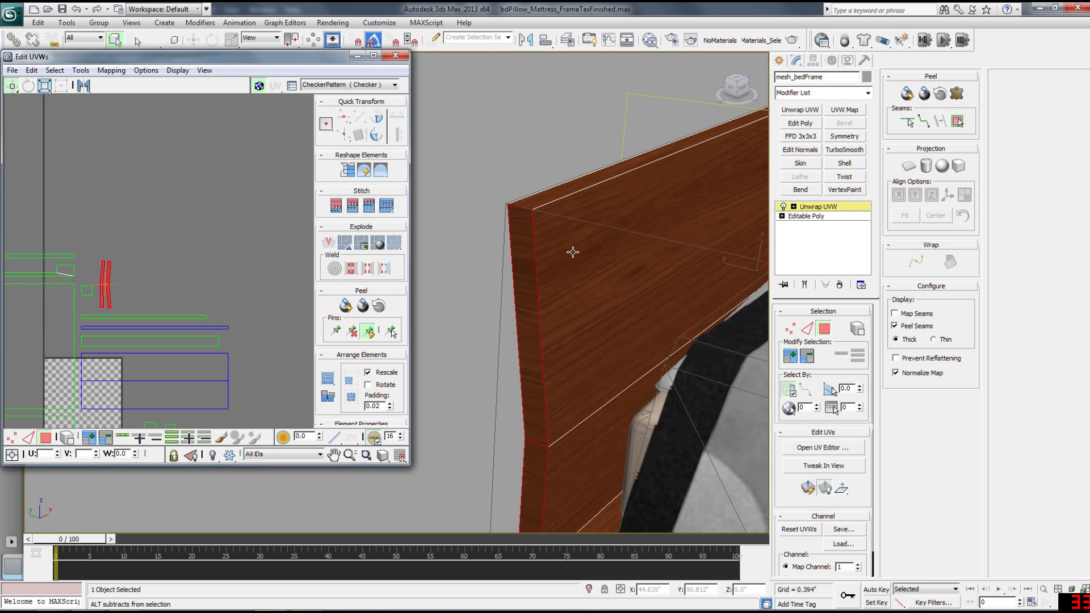
Select the headboard's top edge face and scale down its UV shell
middle_click_drag(574, 241, 571, 283, "alt")
left_click(554, 354)
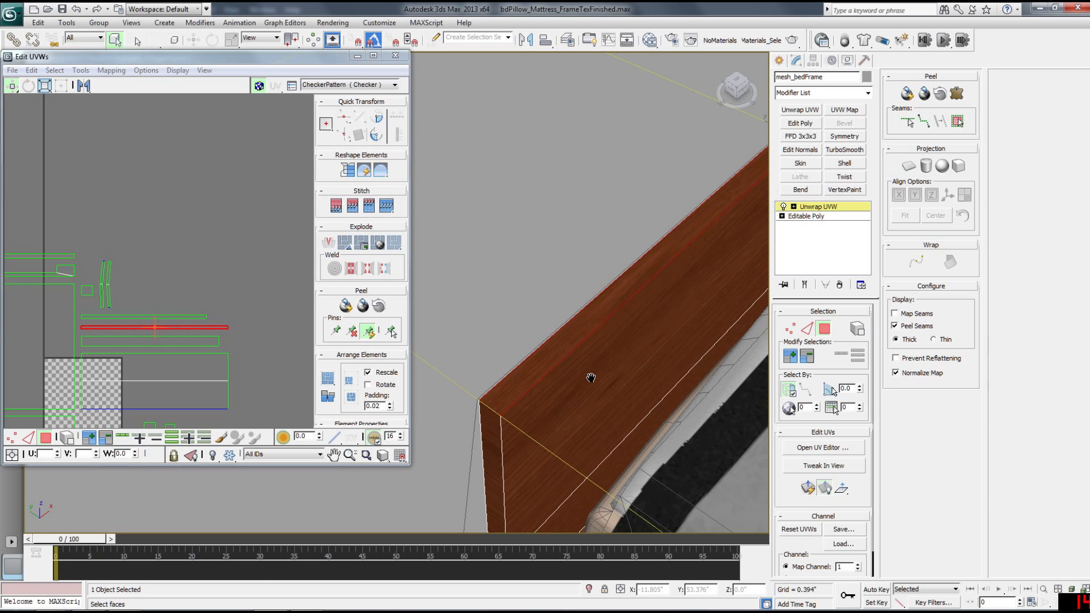
middle_click_drag(591, 378, 590, 371)
left_click(181, 329)
left_click_drag(181, 339, 177, 379)
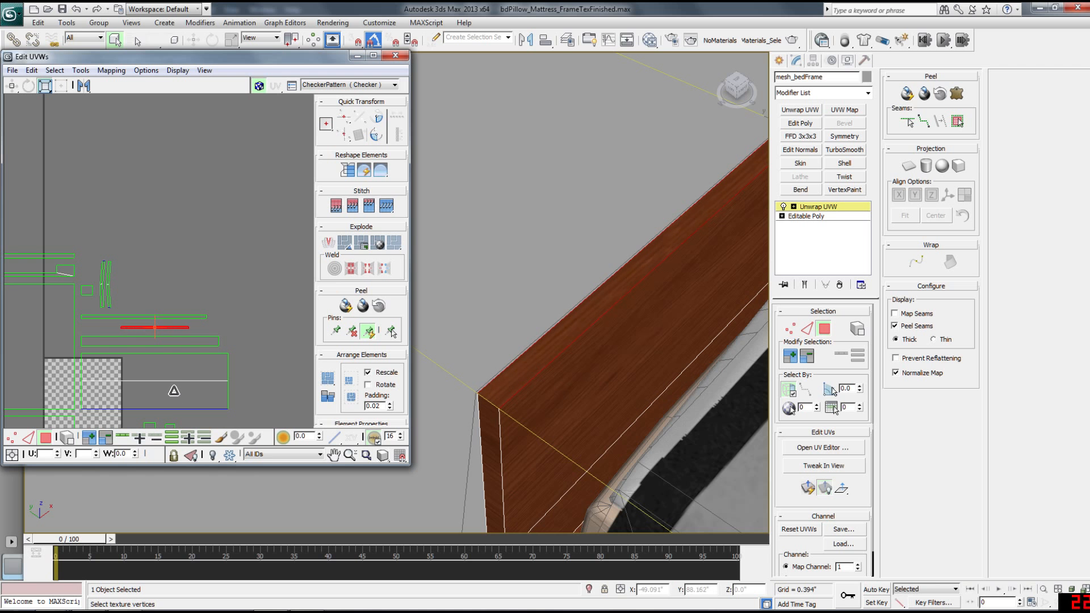
scroll(531, 368, "down", 3)
Render the perspective view of the bed to check the wood texture, and close the render window
middle_click_drag(484, 398, 567, 390)
scroll(568, 344, "down", 4)
scroll(557, 340, "up", 2)
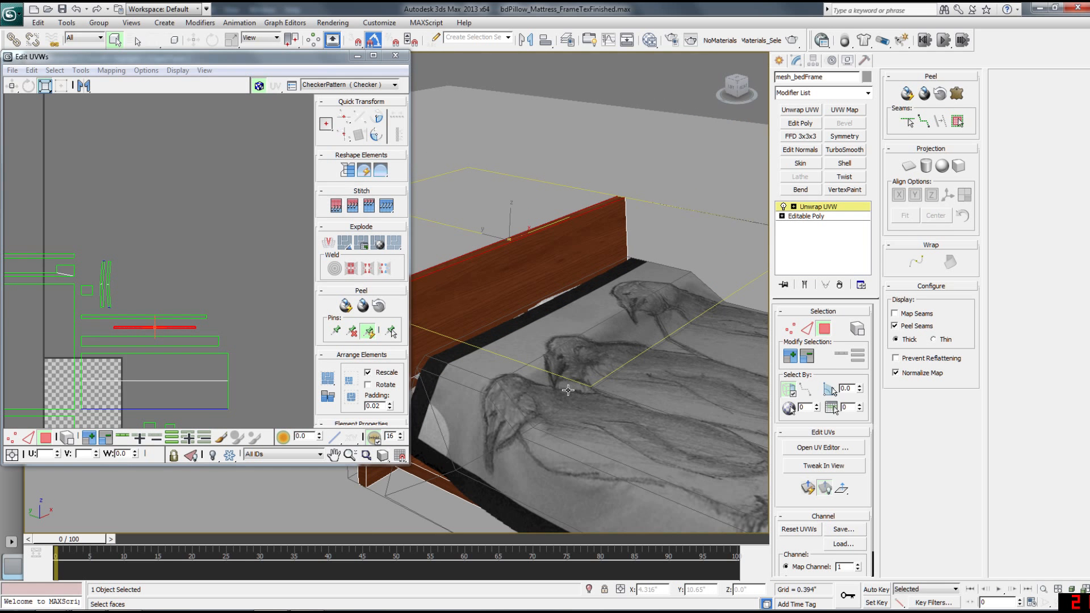
key("shift+q")
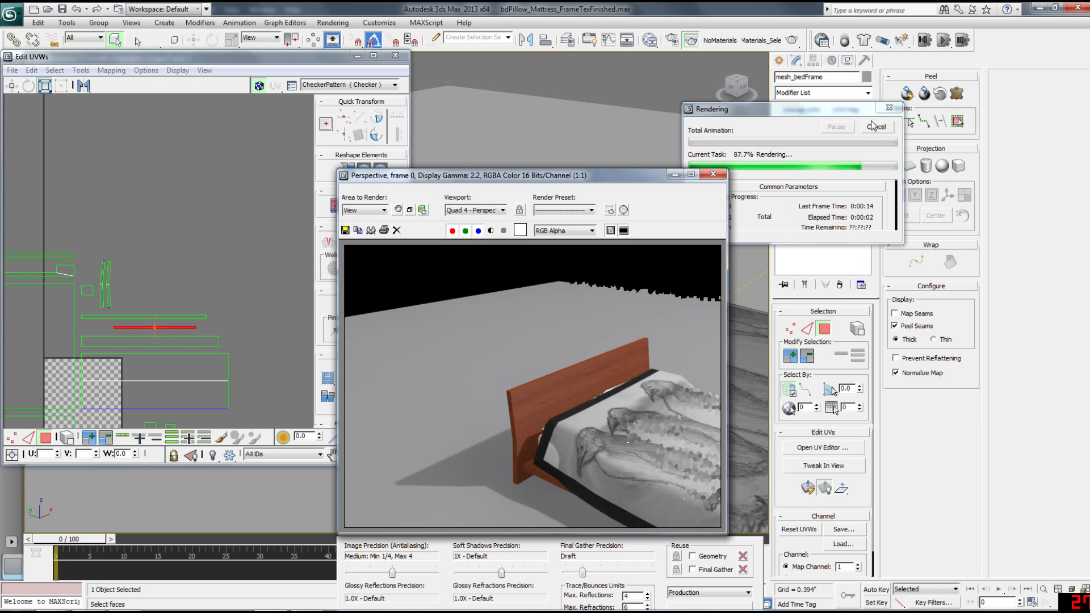
left_click(716, 176)
Select the bed base's top face and rotate its UV shell a quarter turn
middle_click_drag(759, 294, 653, 343)
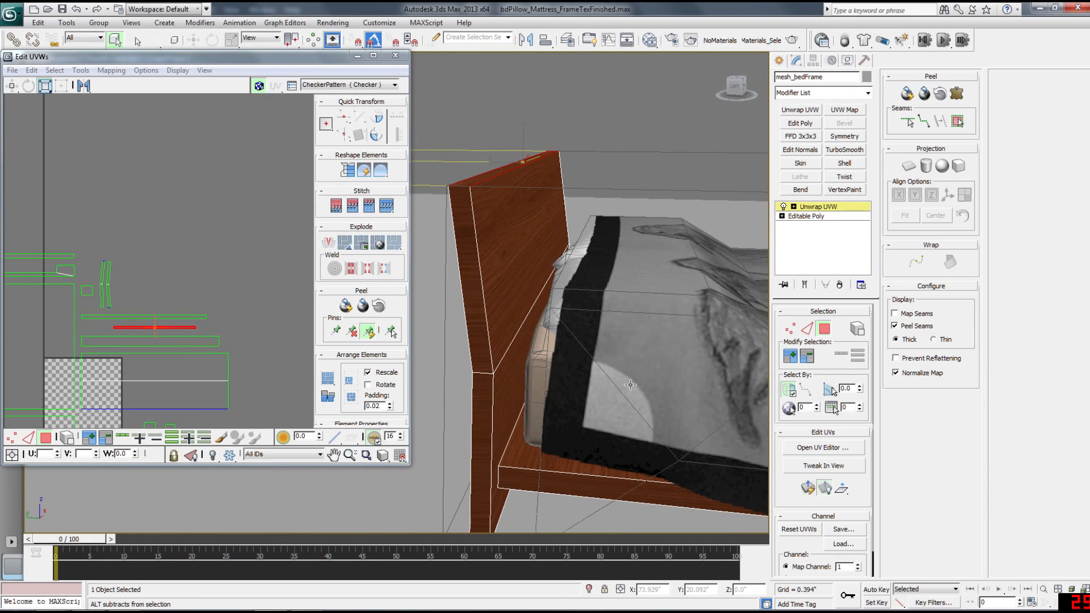
left_click(541, 459)
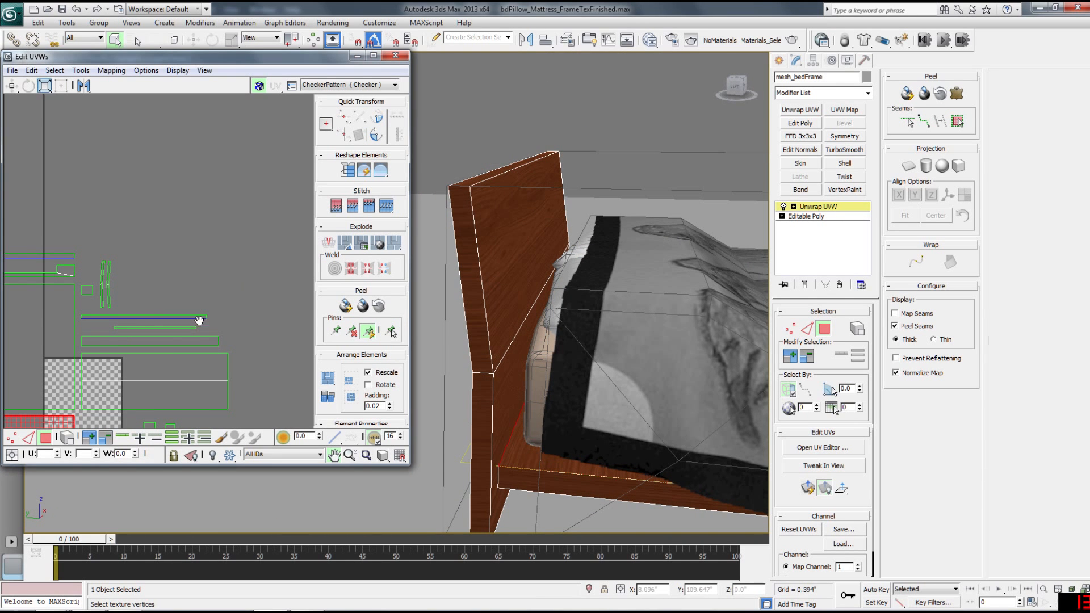
middle_click_drag(163, 343, 308, 211)
key("e")
left_click_drag(157, 314, 218, 341)
key("w")
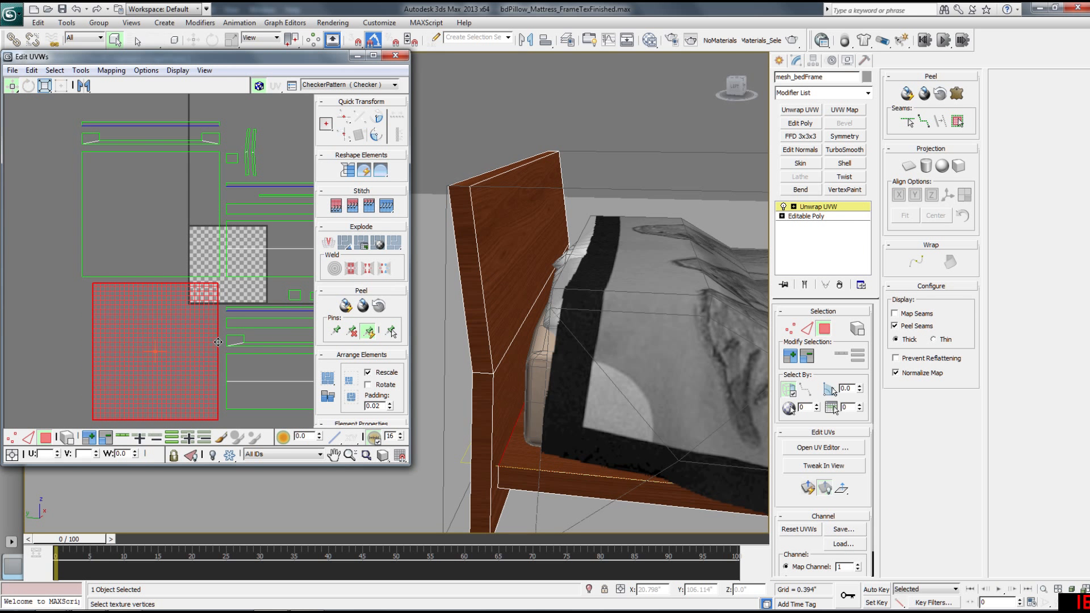
Scale down the bed base's top-face UV shell and check the grain against the headboard
middle_click_drag(548, 351, 569, 373, "alt")
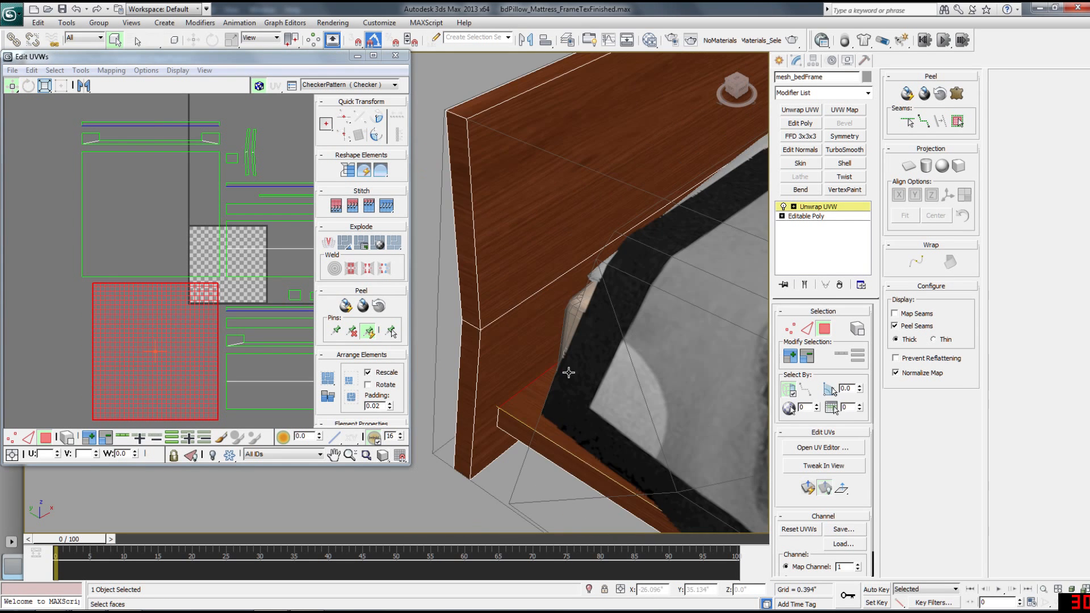
scroll(469, 373, "up", 2)
mouse_move(197, 346)
left_mouse_down()
mouse_move(200, 384)
mouse_move(200, 364)
left_mouse_up()
middle_click_drag(531, 344, 545, 378)
scroll(497, 368, "down", 3)
scroll(586, 401, "down", 2)
middle_click_drag(545, 378, 506, 384)
Switch to Photoshop and darken findWood_1k.psd by lowering the Levels 1 layer's white output level to 108
key("alt+Tab")
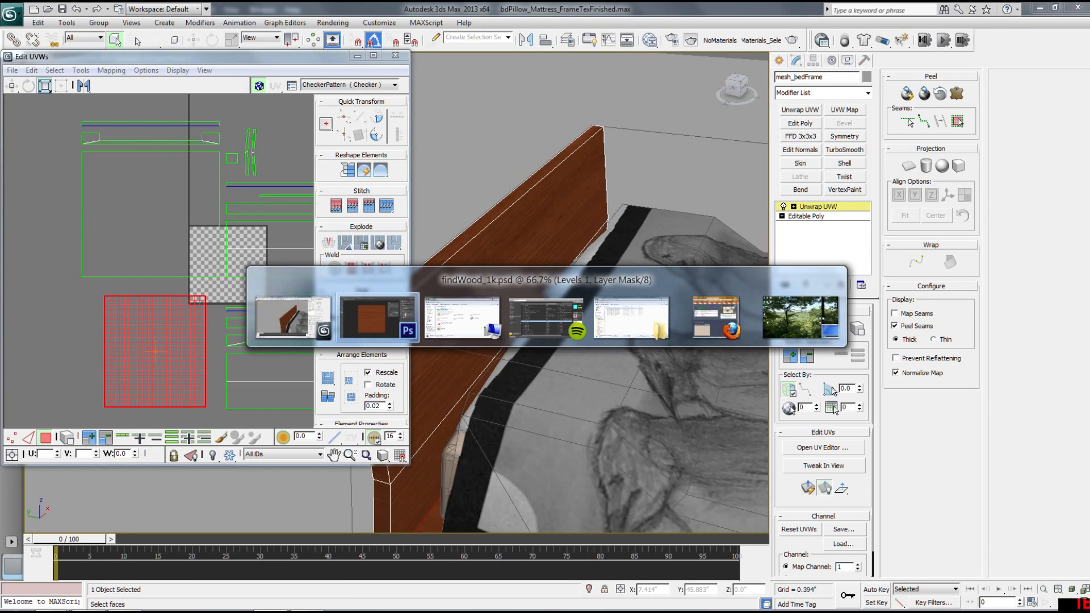
key("alt+Tab")
middle_click_drag(504, 312, 475, 364, "alt")
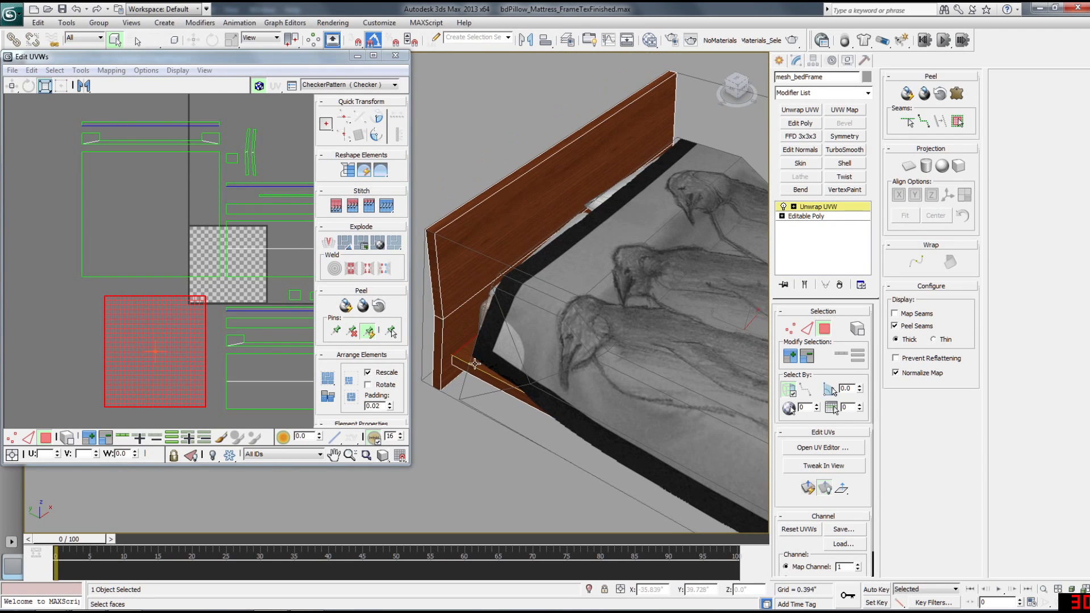
key("alt+Tab")
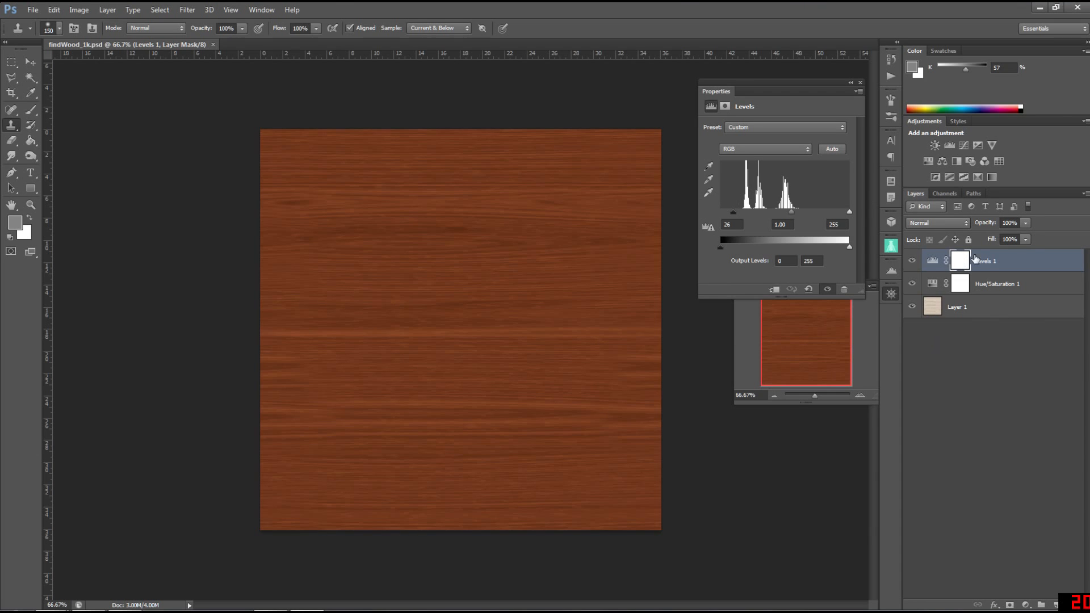
left_click(998, 281)
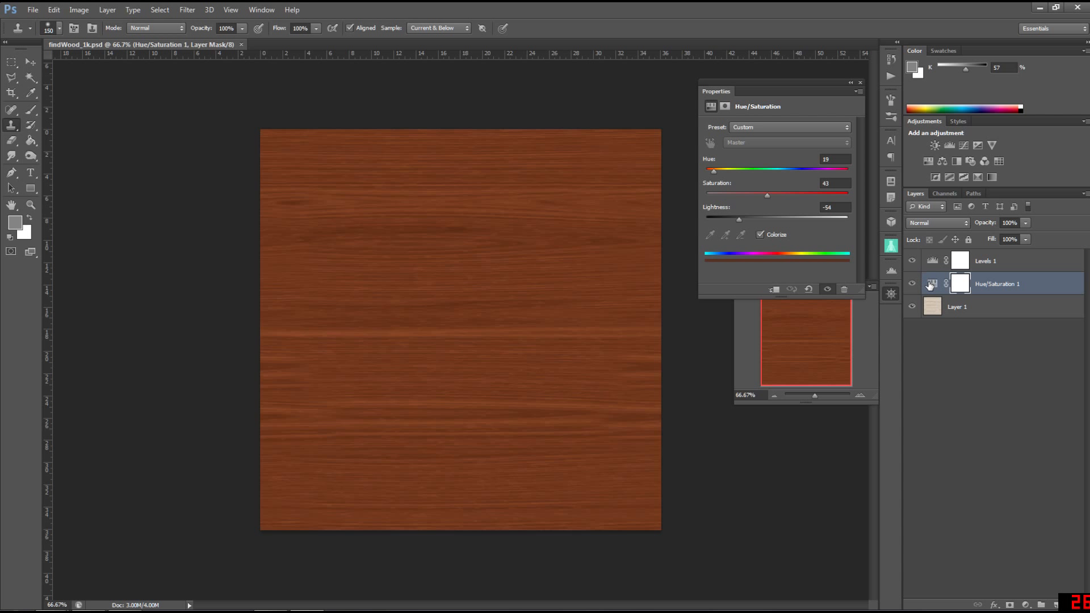
left_click(932, 284)
left_click(931, 262)
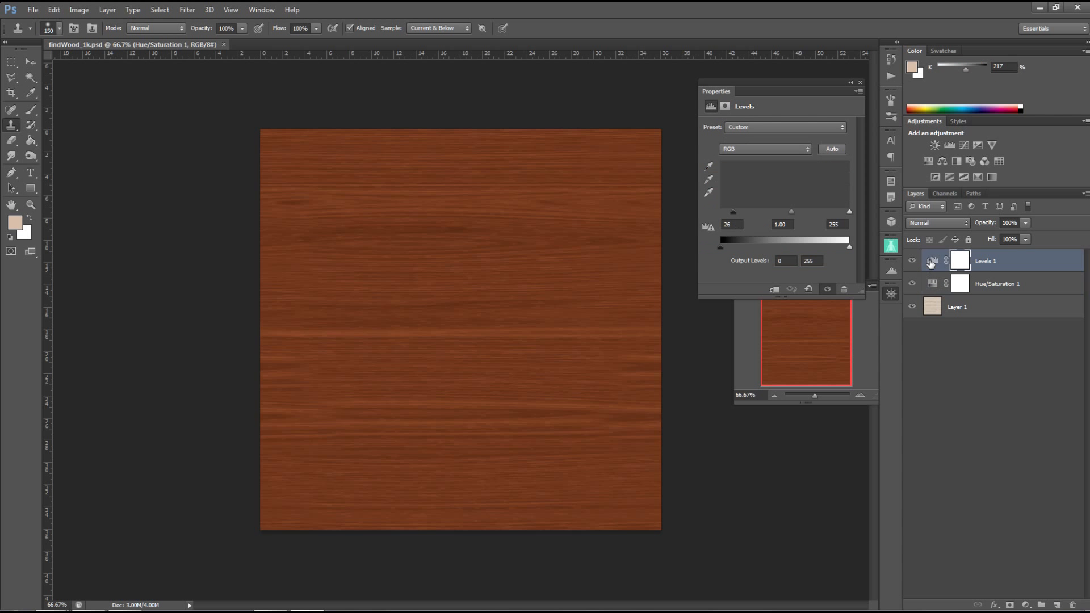
left_click_drag(848, 250, 787, 256)
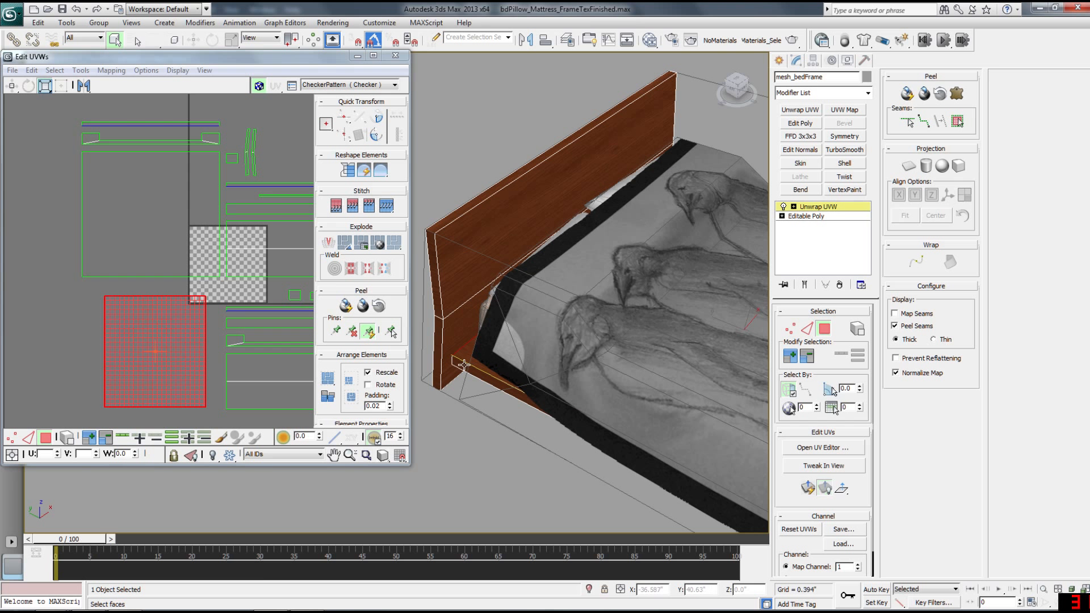
In 3ds Max, examine the mat_fineWood material and its map nodes in the Slate Material Editor, and close the editor
key("m")
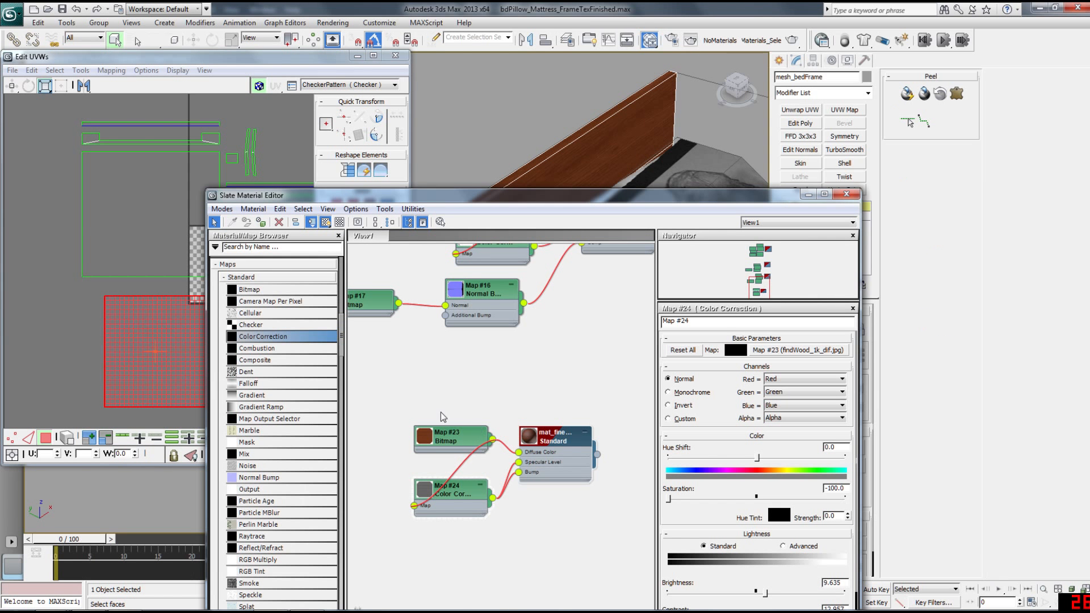
left_click(435, 442)
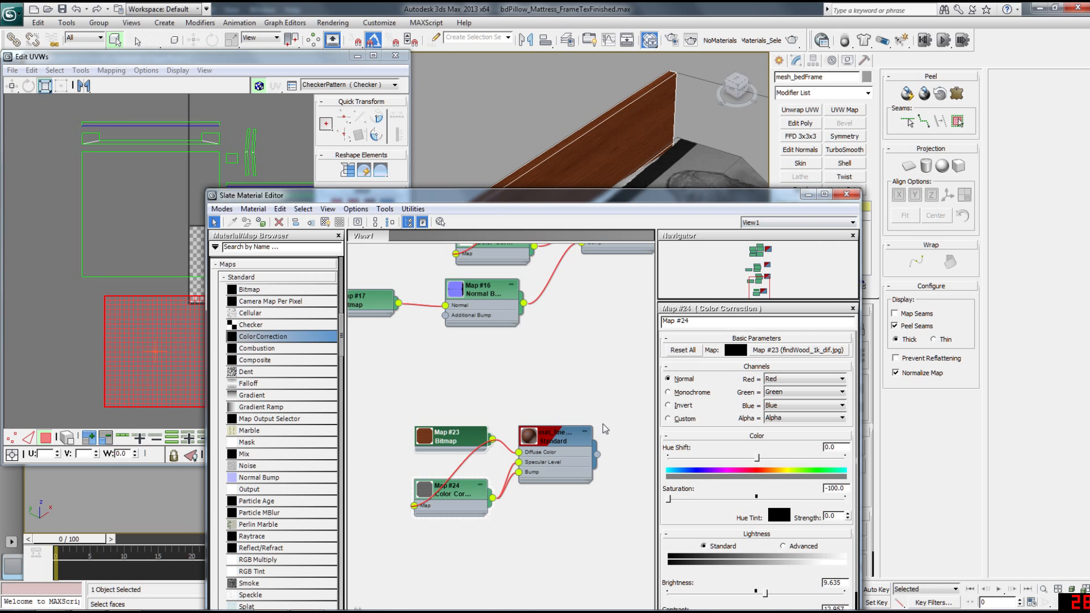
left_click(571, 430)
double_click(556, 445)
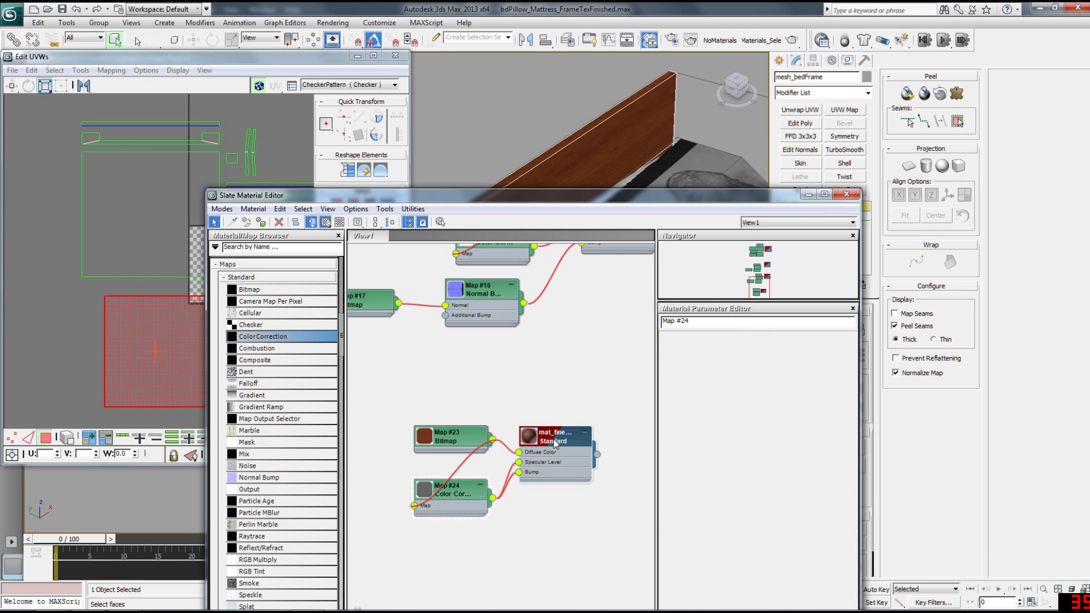
left_click(847, 196)
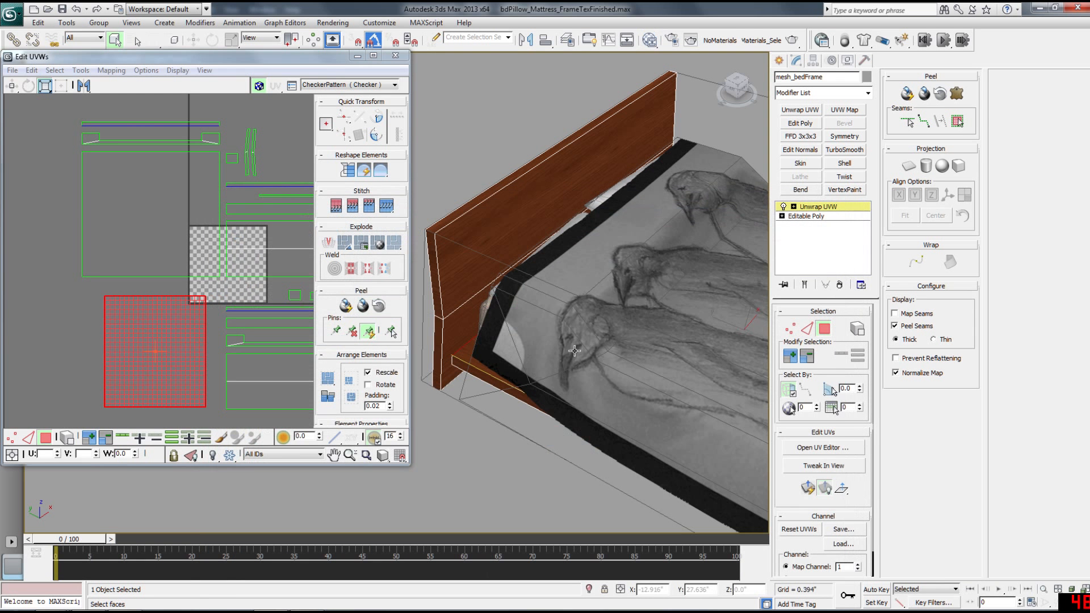
Collapse the bed frame's Unwrap UVW modifier into the Editable Poly and select the bed base element
right_click(816, 206)
left_click(842, 313)
key("5")
left_click(482, 368)
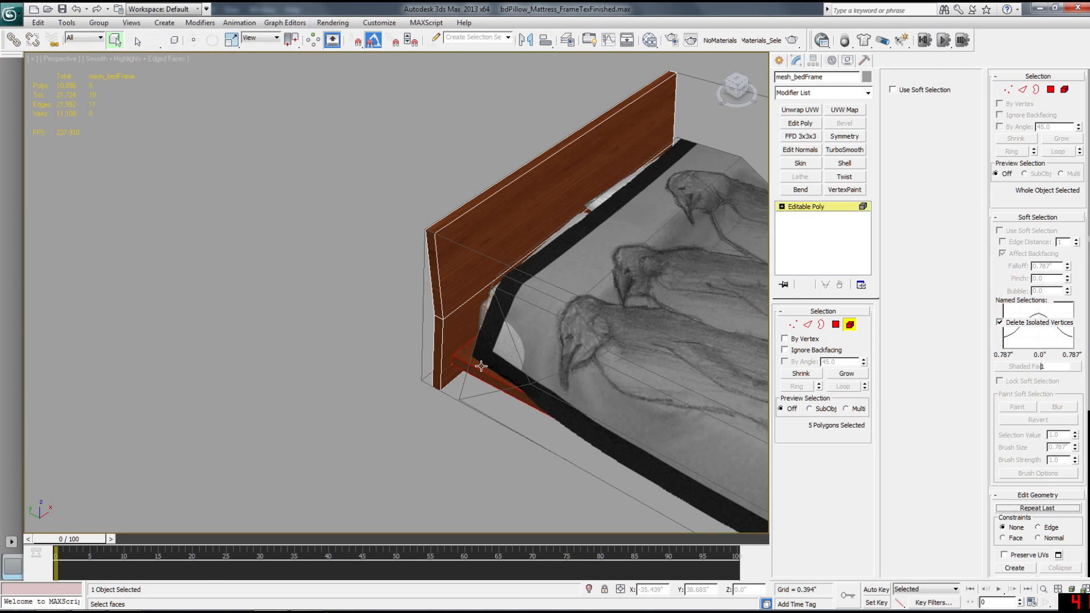
mouse_move(525, 375)
middle_mouse_down("alt")
mouse_move(543, 366)
mouse_move(513, 379)
middle_mouse_up("alt")
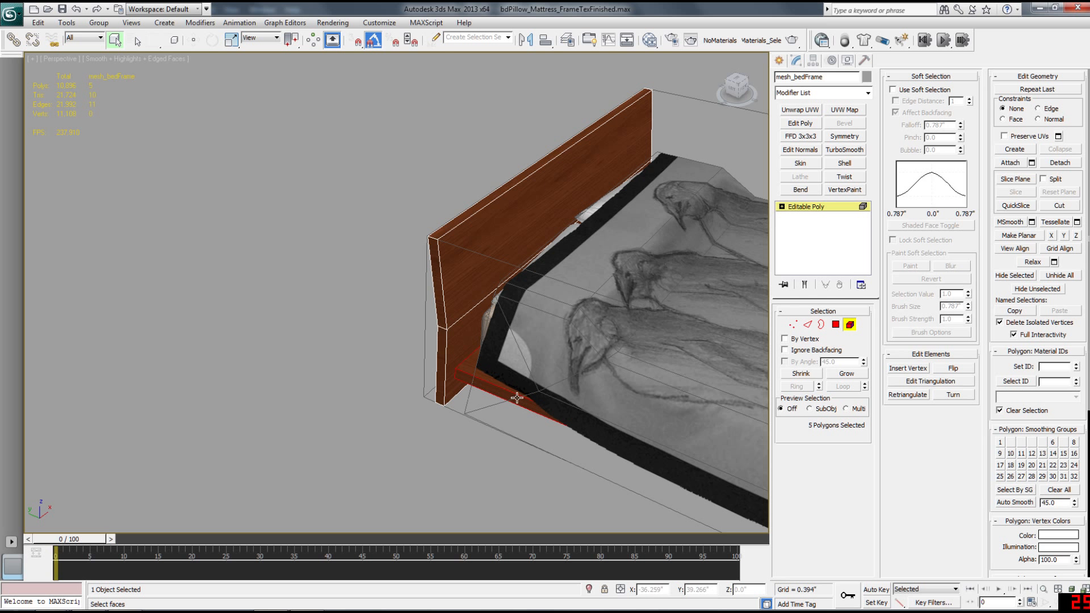
middle_click_drag(585, 391, 584, 385, "alt")
Switch to Photoshop, start saving the darkened wood texture under a new name, and go to the sceneassets images folder
key("alt+Tab")
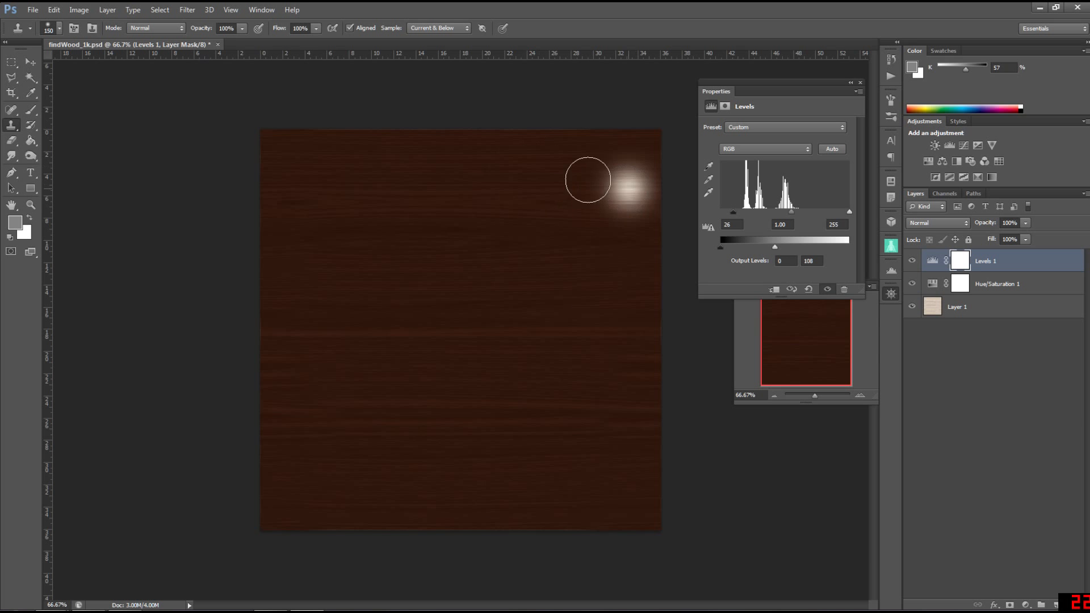
left_click(41, 11)
left_click(41, 12)
left_click(41, 11)
left_click(59, 150)
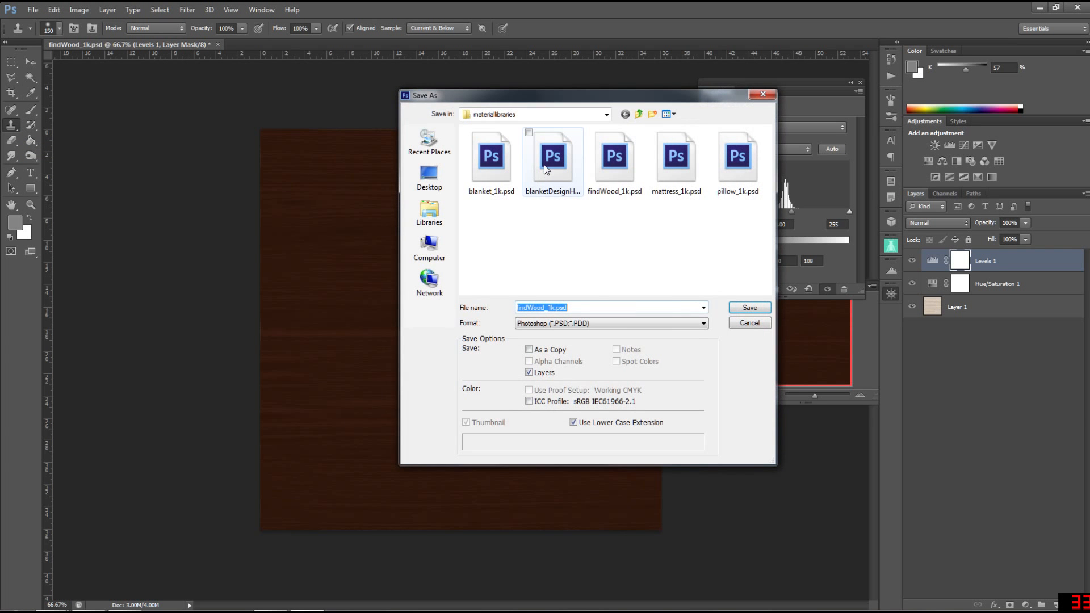
left_click(639, 115)
double_click(516, 209)
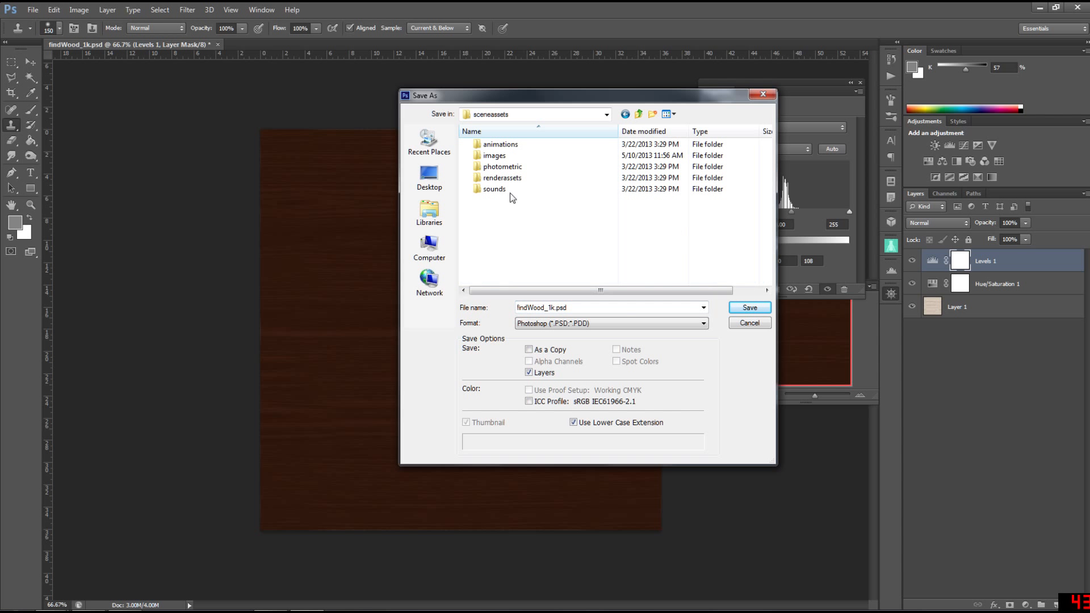
double_click(499, 157)
Save the darkened wood texture as a JPEG named findWoodB_1k_dif.jpg, accepting the JPEG options
left_click(548, 323)
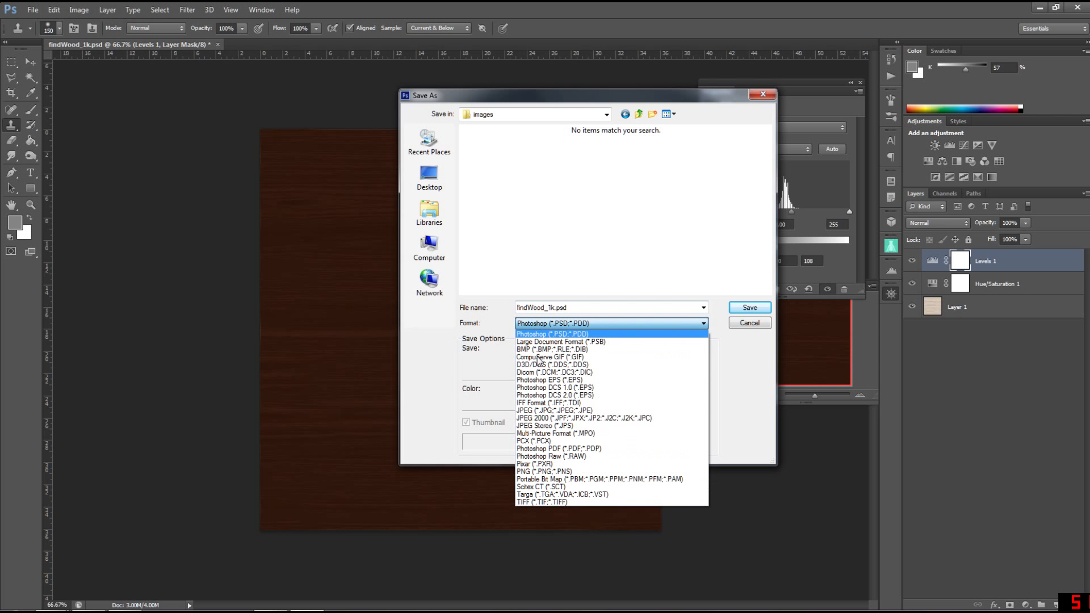
left_click(535, 413)
left_click(507, 259)
left_click(549, 309)
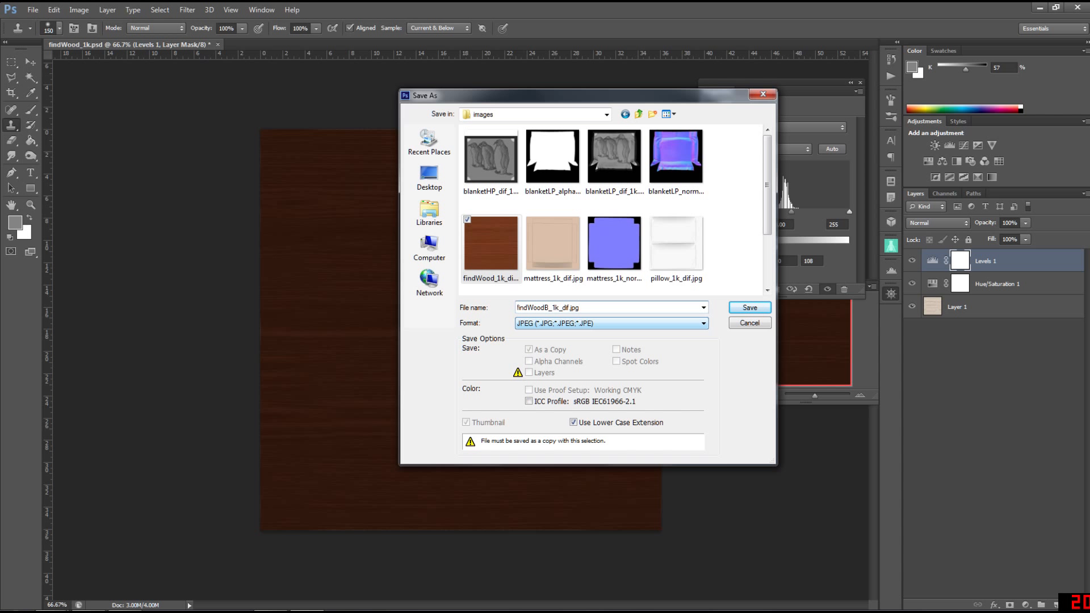
key("Return")
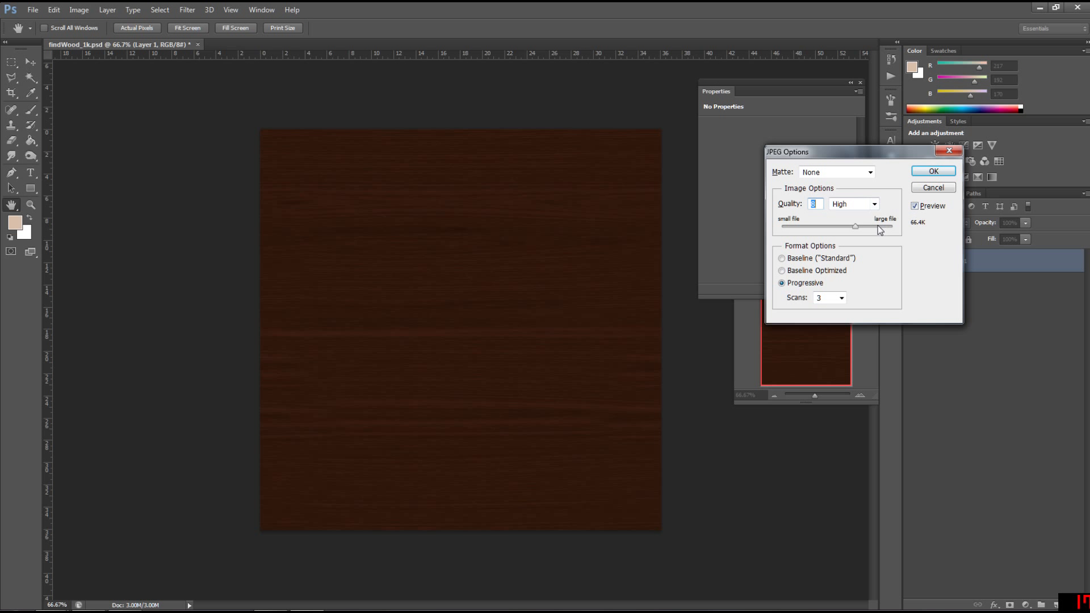
left_click(933, 171)
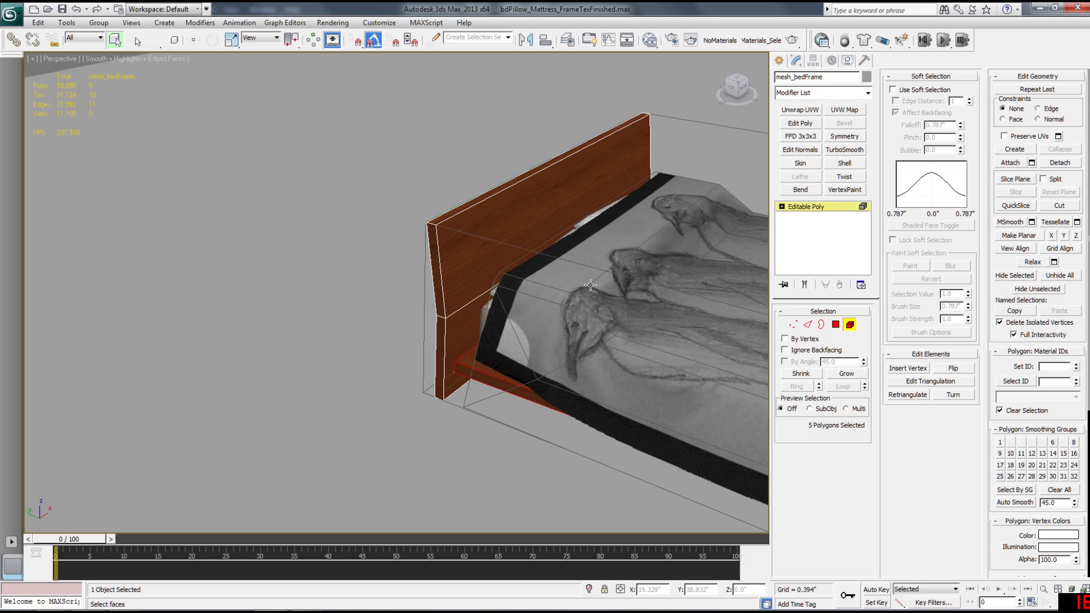
In 3ds Max's Slate Material Editor, duplicate mat_fineWood together with its two map nodes and name the copy mat_fineWoodB
key("m")
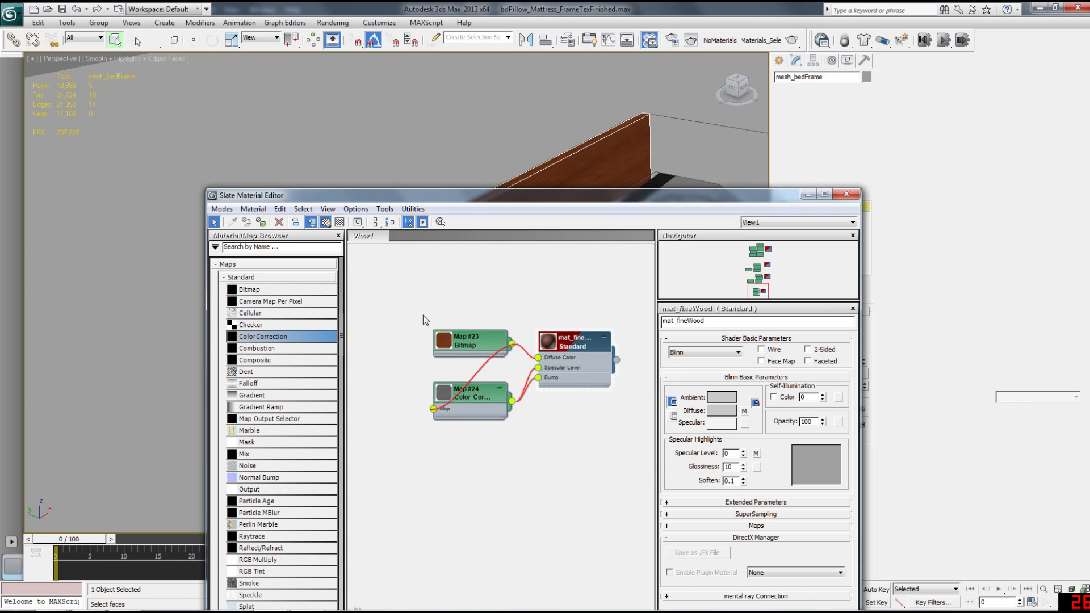
mouse_move(582, 339)
left_mouse_down()
mouse_move(577, 417)
mouse_move(588, 348)
left_mouse_up()
left_click_drag(438, 309, 570, 398)
left_click_drag(567, 359, 567, 505, "shift")
middle_click_drag(559, 469, 547, 418)
double_click(554, 448)
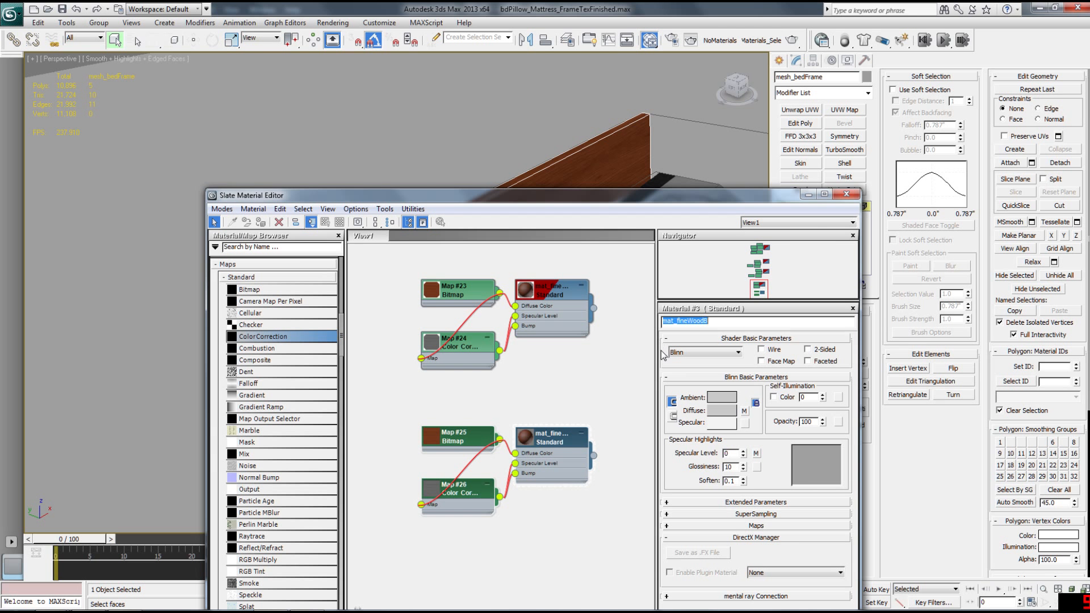
Replace the copied bitmap's image with findWoodB_1k_dif.jpg and show mat_fineWoodB's standard map in the viewport
double_click(455, 440)
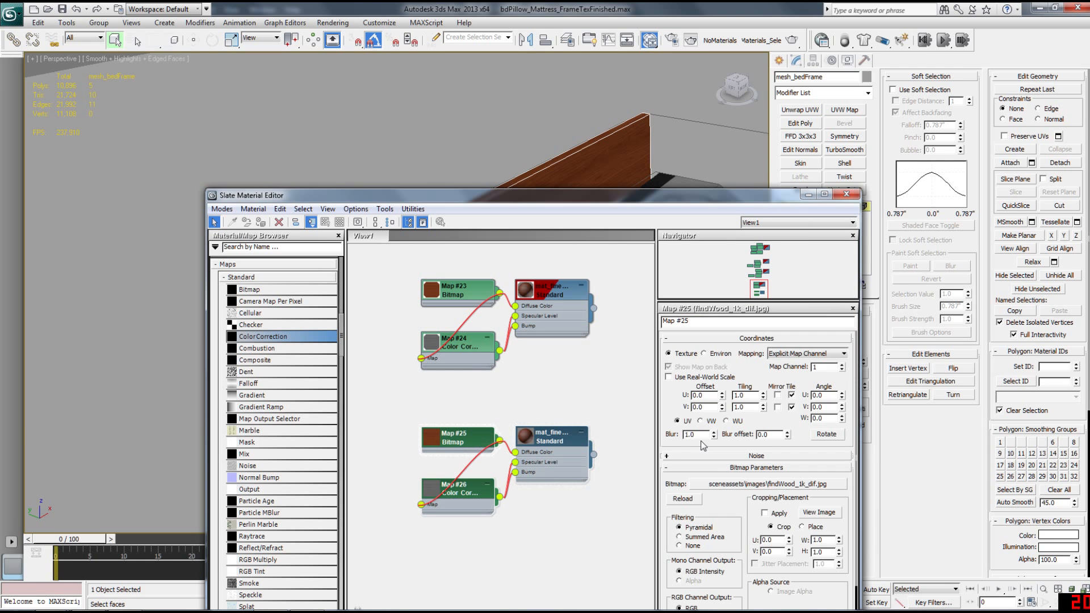
left_click(751, 485)
left_click(561, 299)
left_click(884, 475)
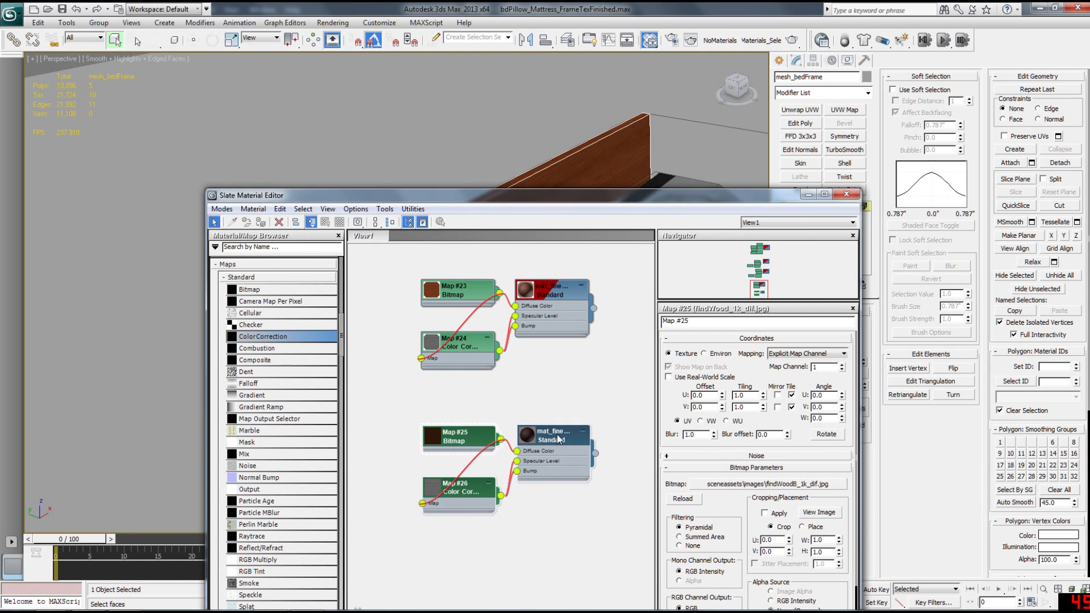
right_click(547, 446)
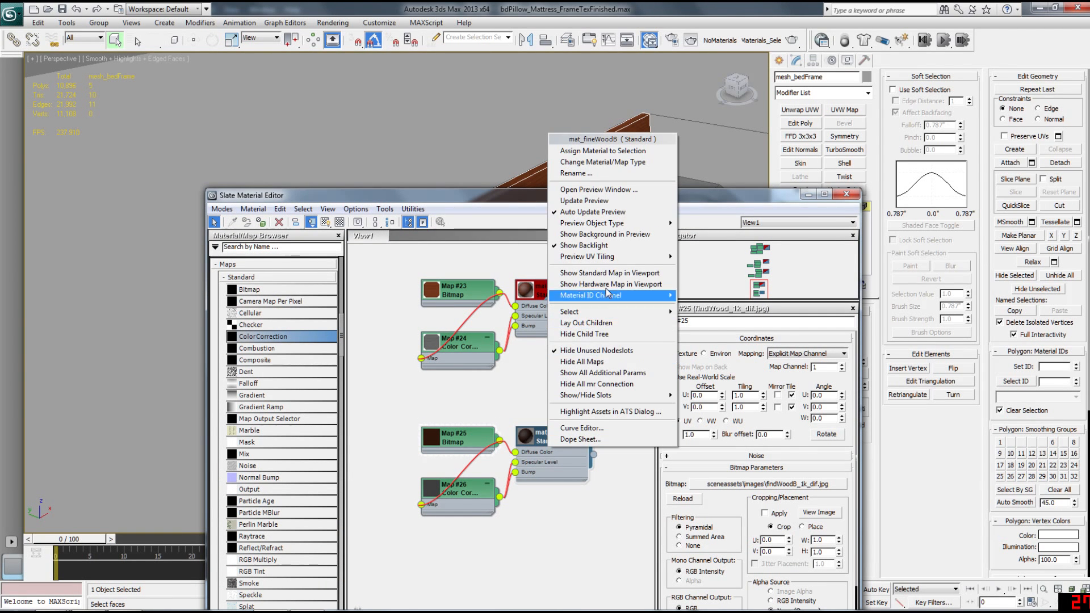
left_click(610, 274)
Assign mat_fineWoodB to the bed frame's selected base element, undoing the stray assignment to the blanket
left_click_drag(657, 195, 644, 474)
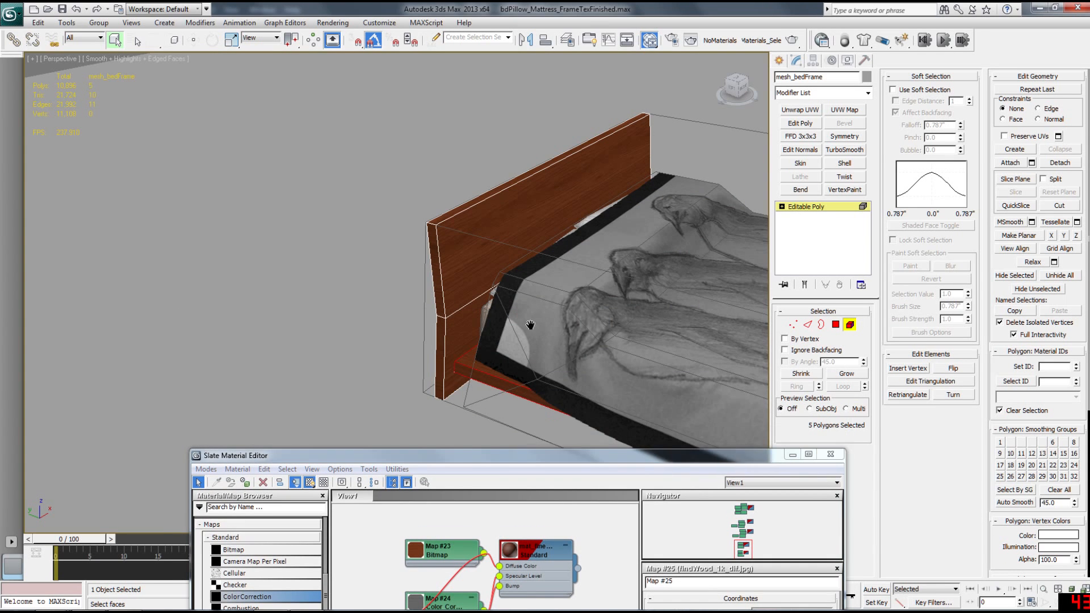
middle_click_drag(539, 339, 499, 292)
left_click(469, 331)
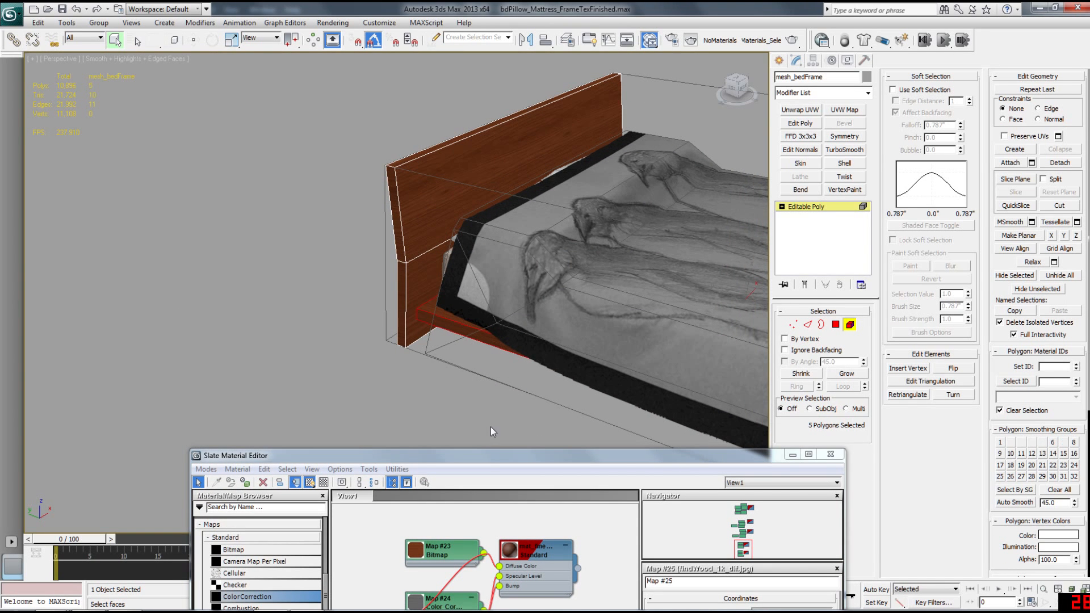
left_click_drag(489, 456, 158, 98)
middle_click_drag(506, 288, 611, 293)
left_click_drag(194, 363, 533, 325)
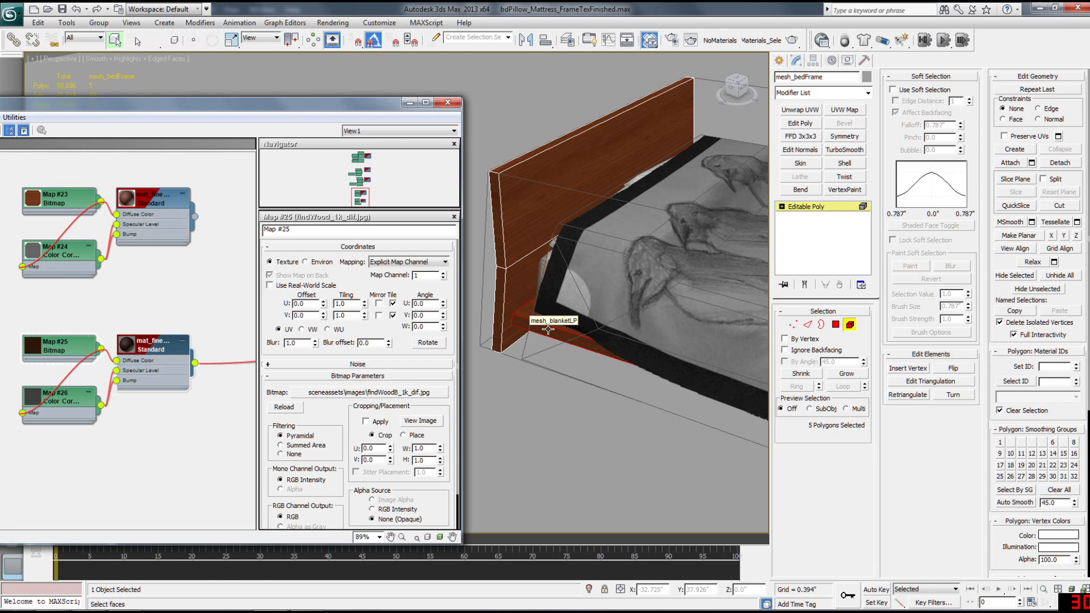
left_click_drag(548, 328, 547, 329)
key("ctrl+z")
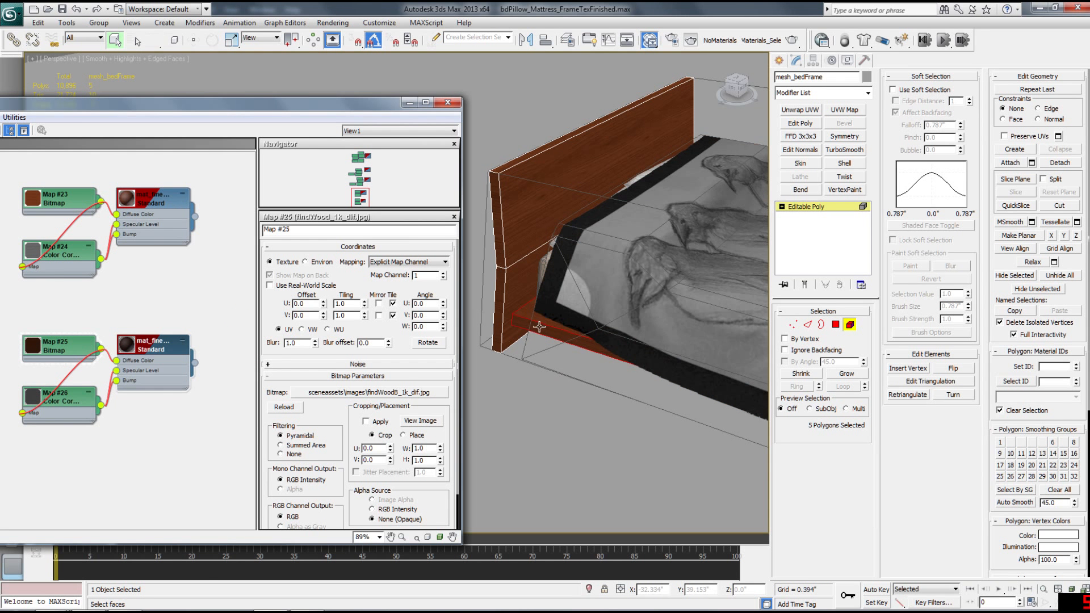
left_click_drag(522, 332, 523, 332)
Render a close view of the dark bed base, then cancel the render and close its window
scroll(523, 357, "up", 5)
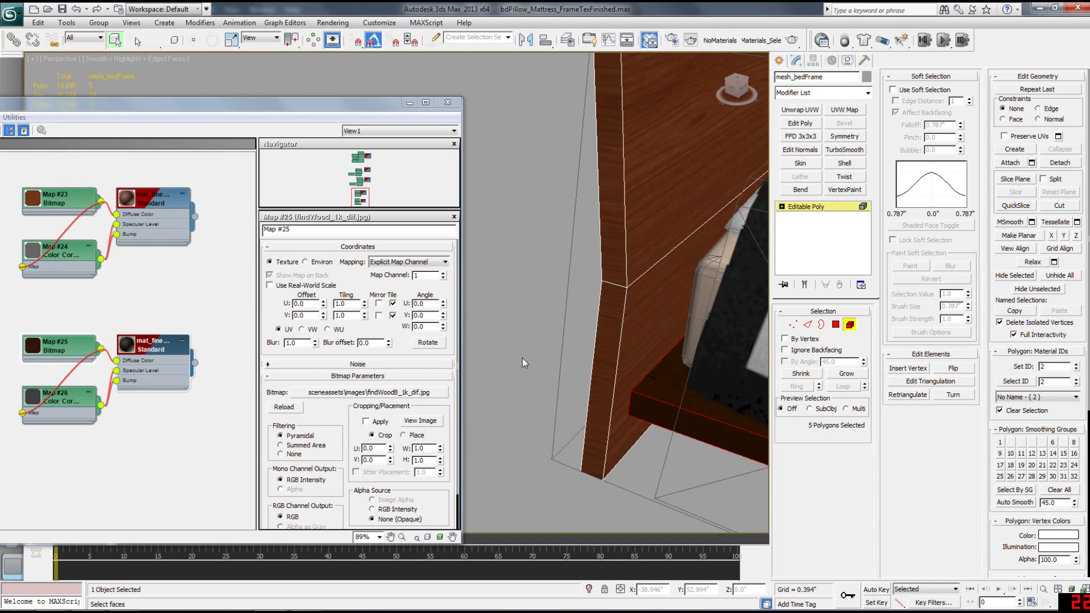
scroll(523, 358, "up", 6)
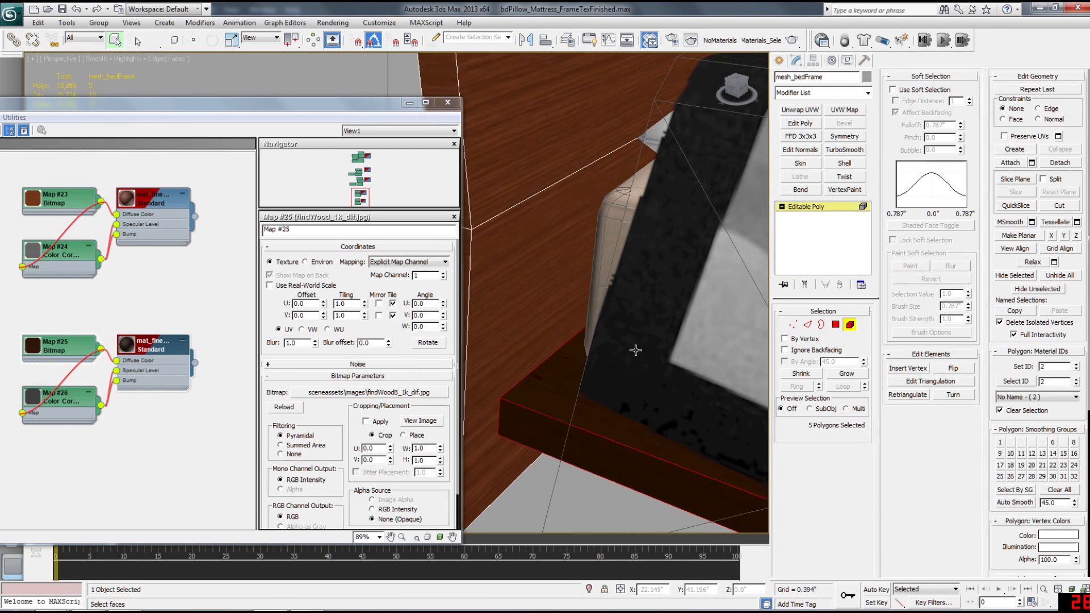
scroll(635, 350, "up", 2)
key("shift+q")
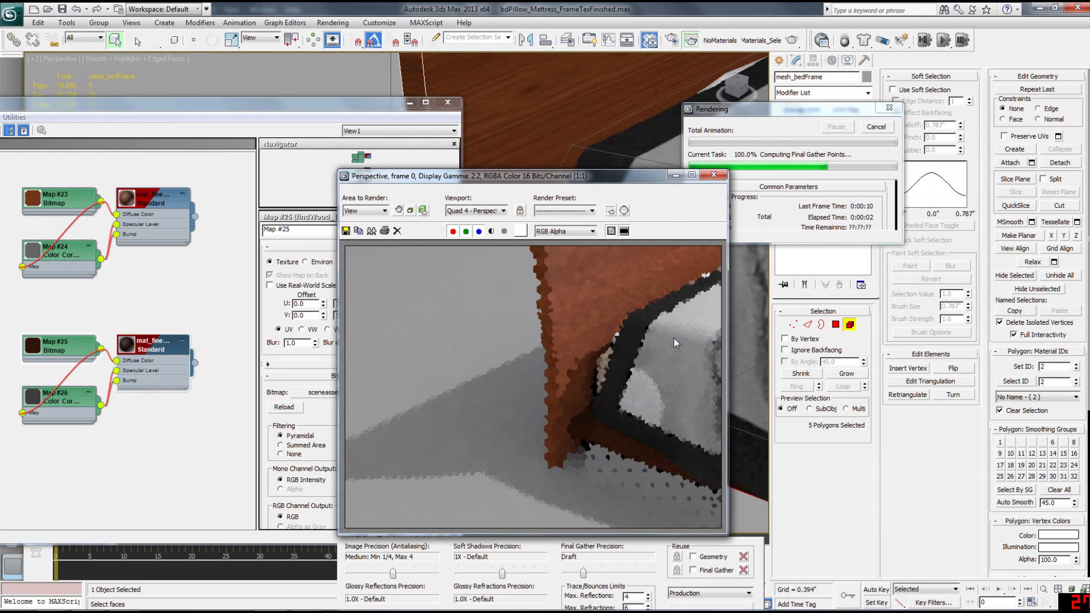
left_click(877, 127)
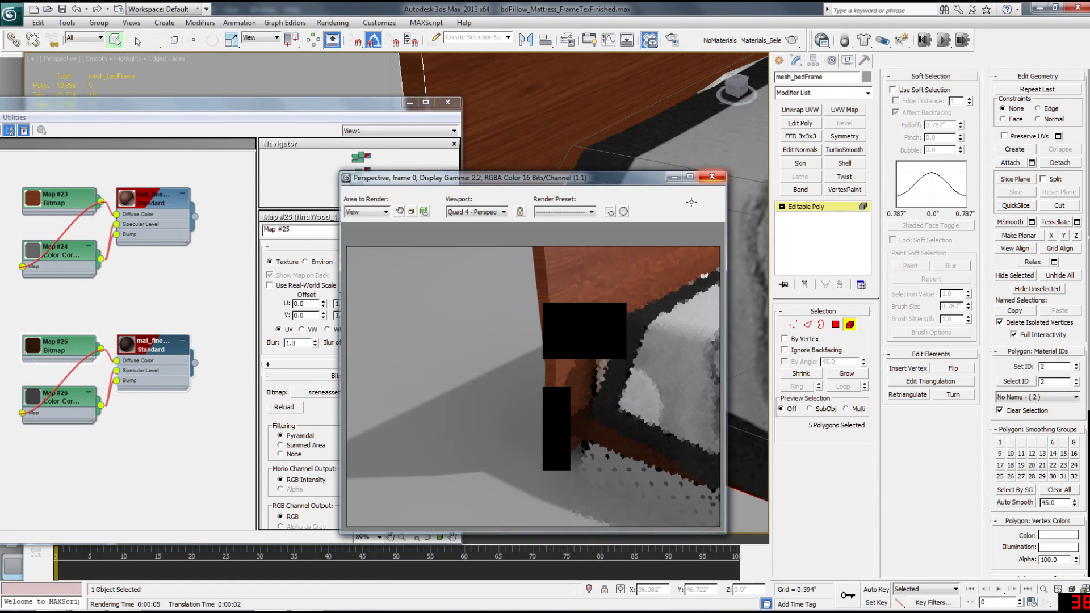
left_click(717, 176)
Select a pillow under the blanket using wireframe display, and clone it to a spot on top of the blanket
middle_click_drag(662, 267, 681, 322, "alt")
middle_click_drag(582, 296, 662, 315)
scroll(662, 314, "up", 3)
key("F3")
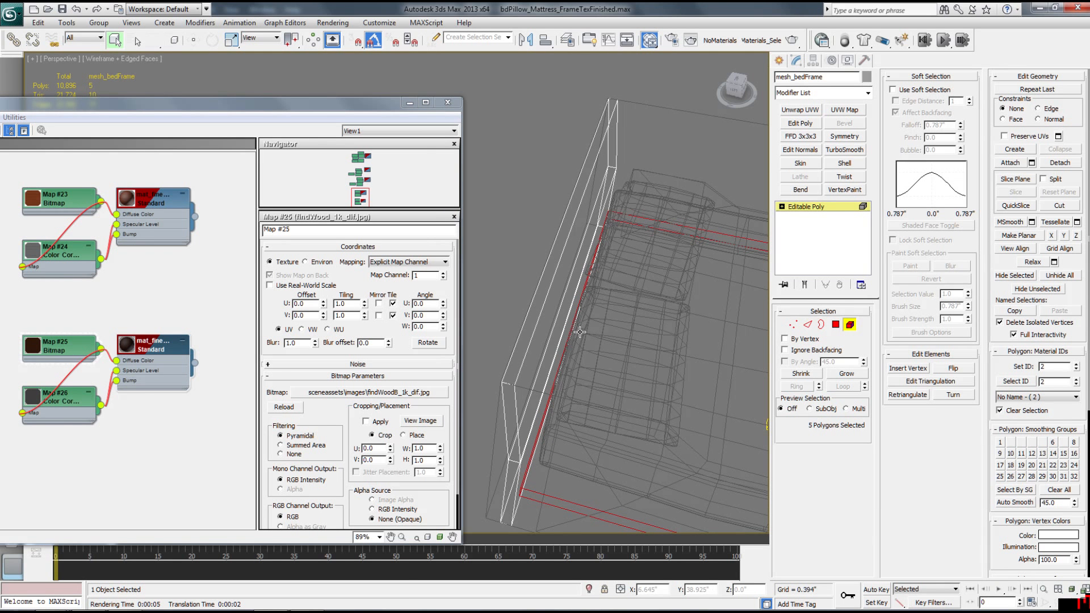
left_click(798, 205)
left_click(579, 327)
mouse_move(580, 326)
middle_mouse_down()
mouse_move(504, 326)
mouse_move(543, 359)
middle_mouse_up()
key("F3")
key("w")
mouse_move(534, 359)
left_mouse_down("shift")
mouse_move(673, 253)
mouse_move(698, 218)
left_mouse_up("shift")
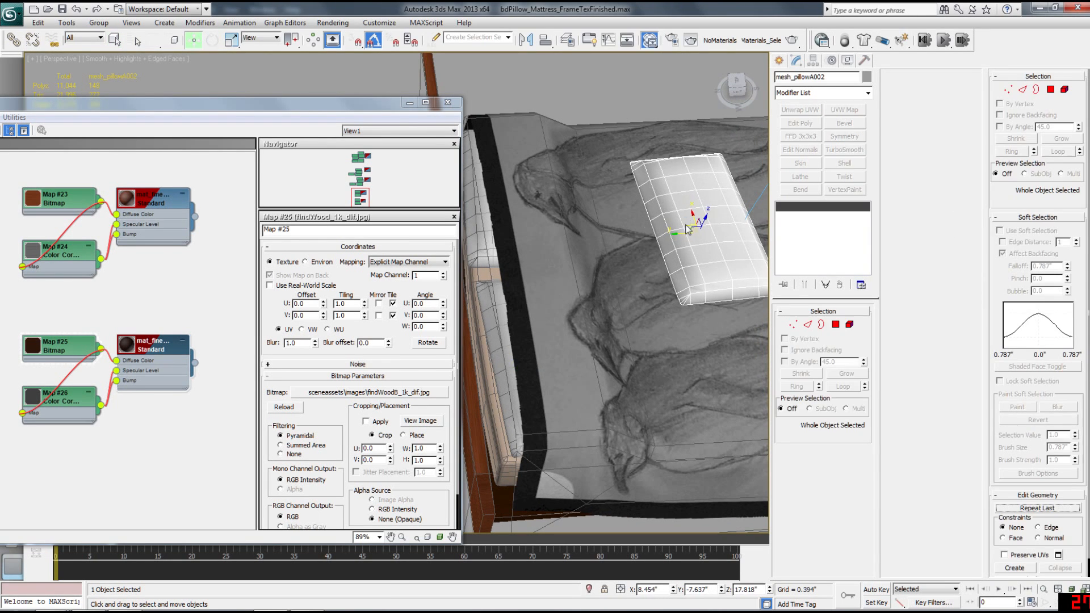
left_click(548, 362)
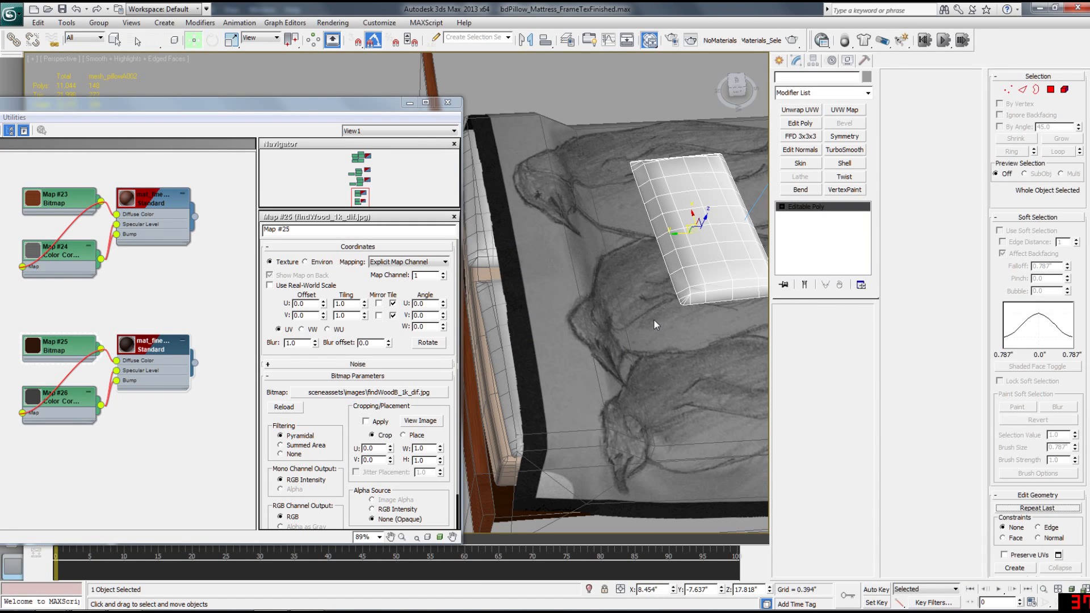
Rotate the cloned pillow on top of the blanket and shift it slightly
key("e")
left_click_drag(680, 256, 745, 244)
middle_click_drag(733, 246, 584, 310, "alt")
key("w")
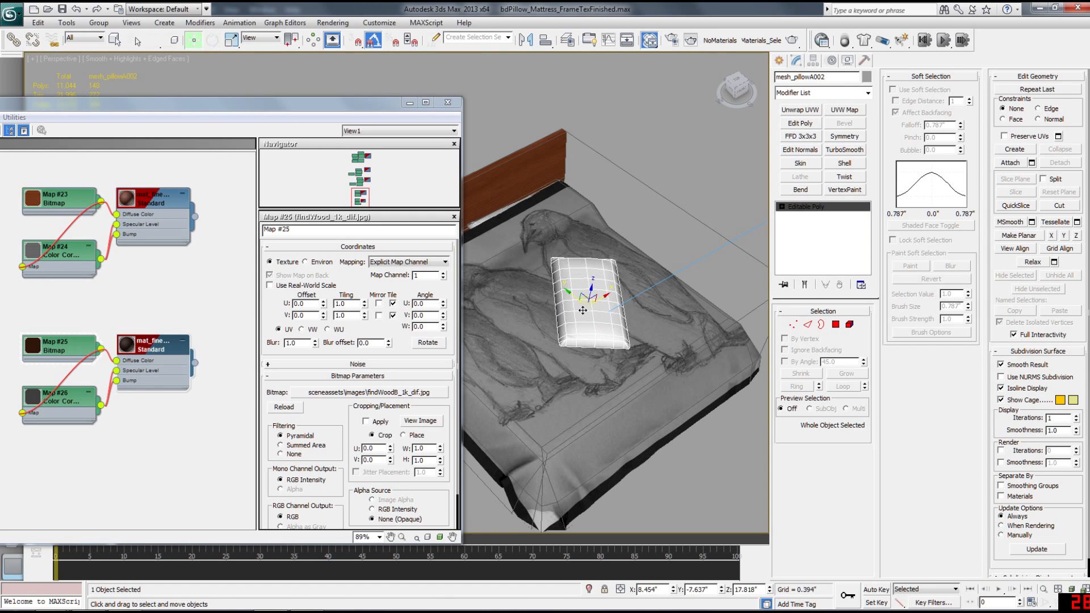
left_click_drag(613, 291, 631, 284)
middle_click_drag(632, 284, 624, 371, "alt")
Clone the blanket-top pillow beside itself, then rotate the new copy to a different angle and adjust its position
mouse_move(630, 348)
left_mouse_down("shift")
mouse_move(568, 367)
mouse_move(590, 380)
left_mouse_up("shift")
left_click(554, 366)
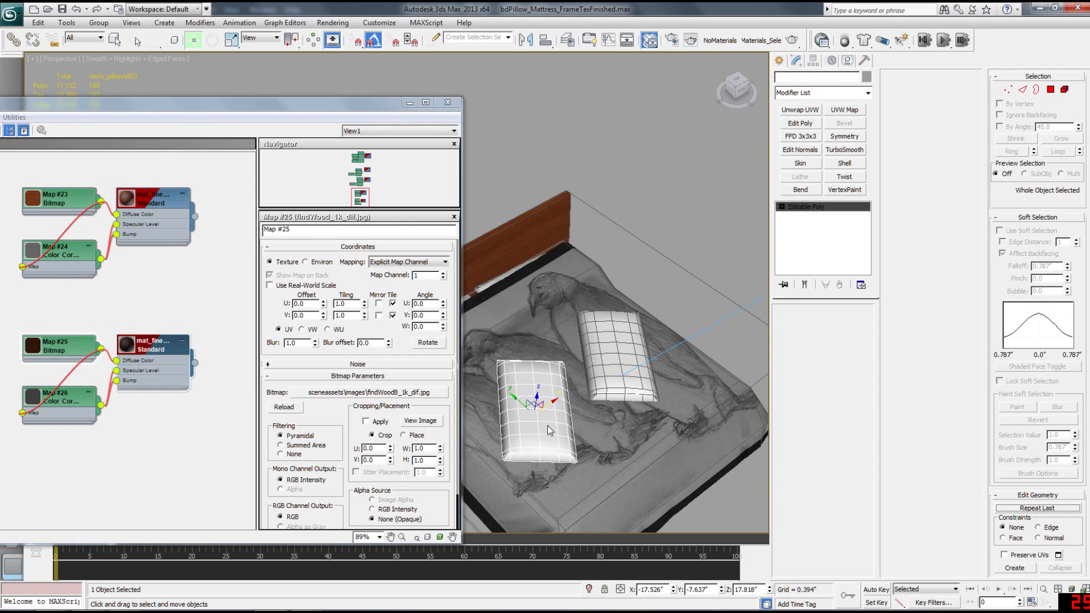
key("e")
left_click_drag(532, 434, 455, 426)
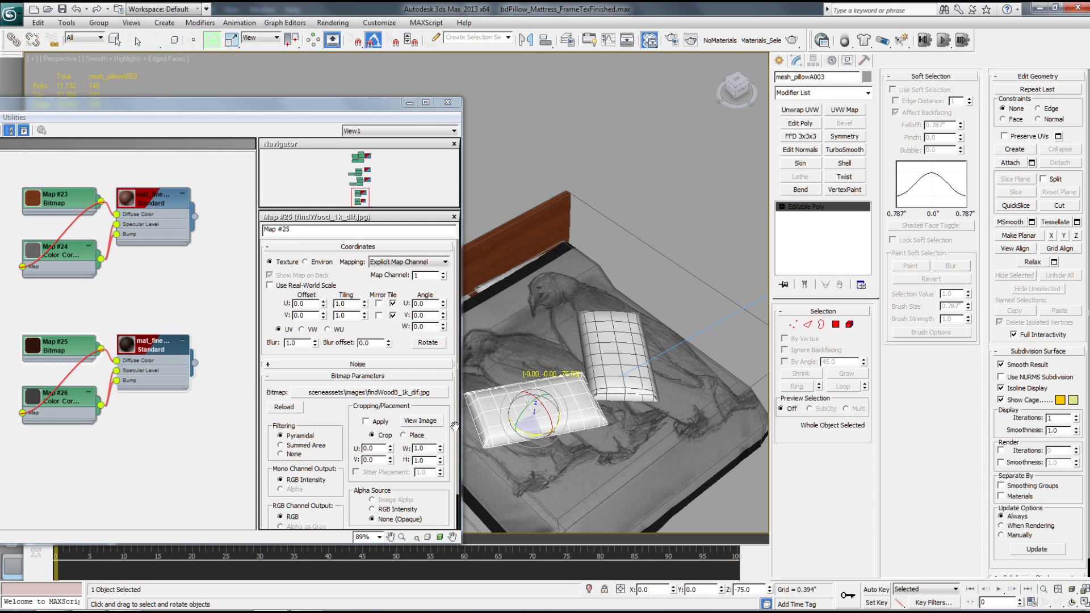
key("w")
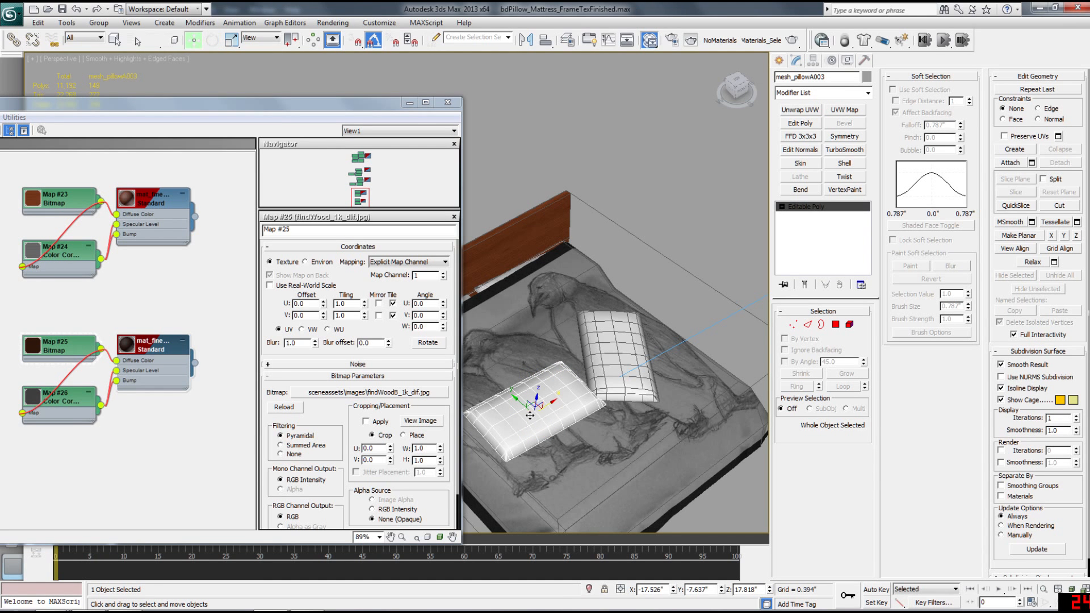
left_click_drag(521, 403, 504, 389)
Close the Slate Material Editor, frame the whole bed with safe frames shown, and render the perspective view
middle_click_drag(503, 388, 455, 243, "alt")
left_click(447, 103)
middle_click_drag(569, 248, 359, 163)
scroll(441, 175, "up", 3)
key("shift+f")
key("shift+q")
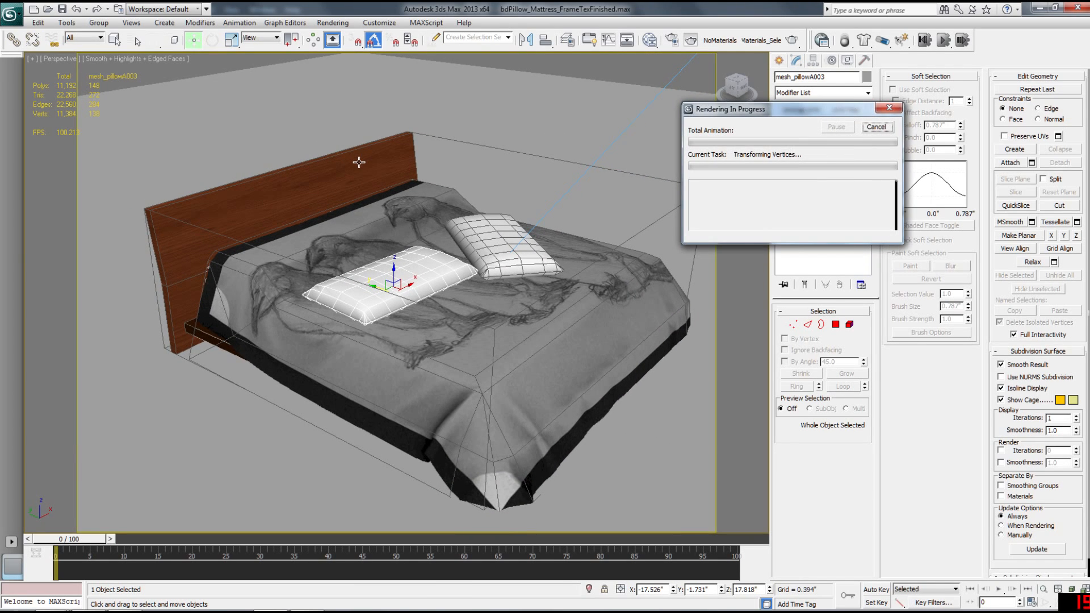